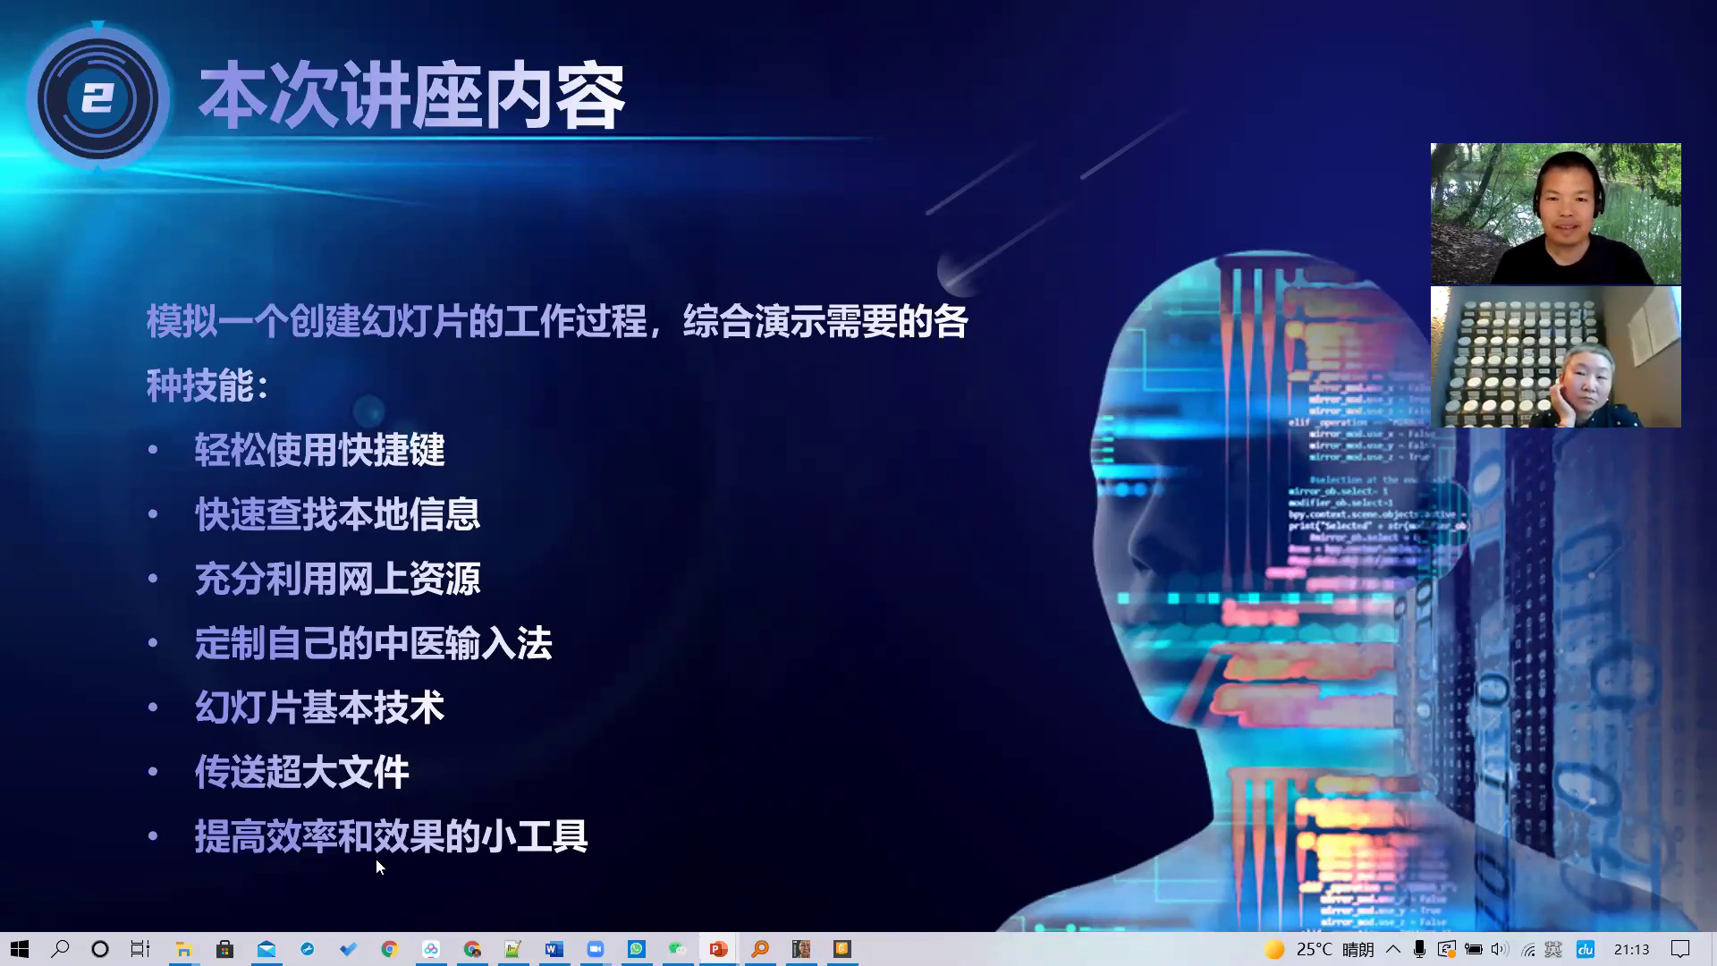
Leave the lecture slide show and show the Windows desktop
key(super+d)
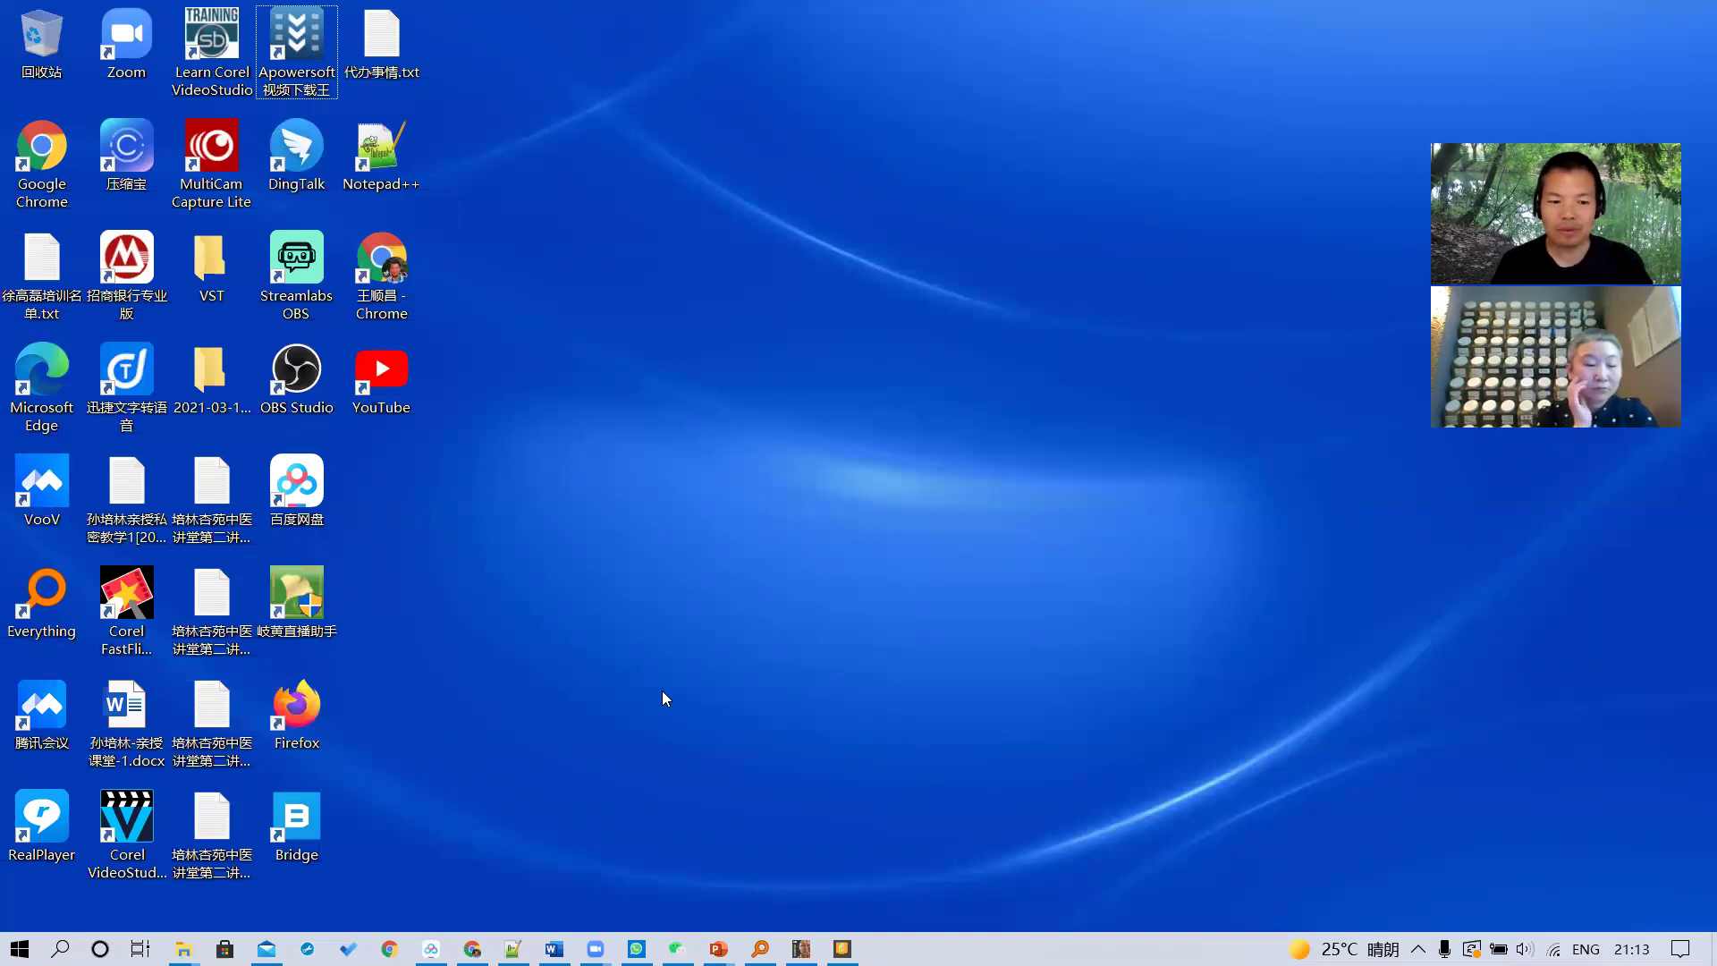
Launch PowerPoint from the Windows search for 'p' and exit the slide show to reach the start screen
key(alt+Tab)
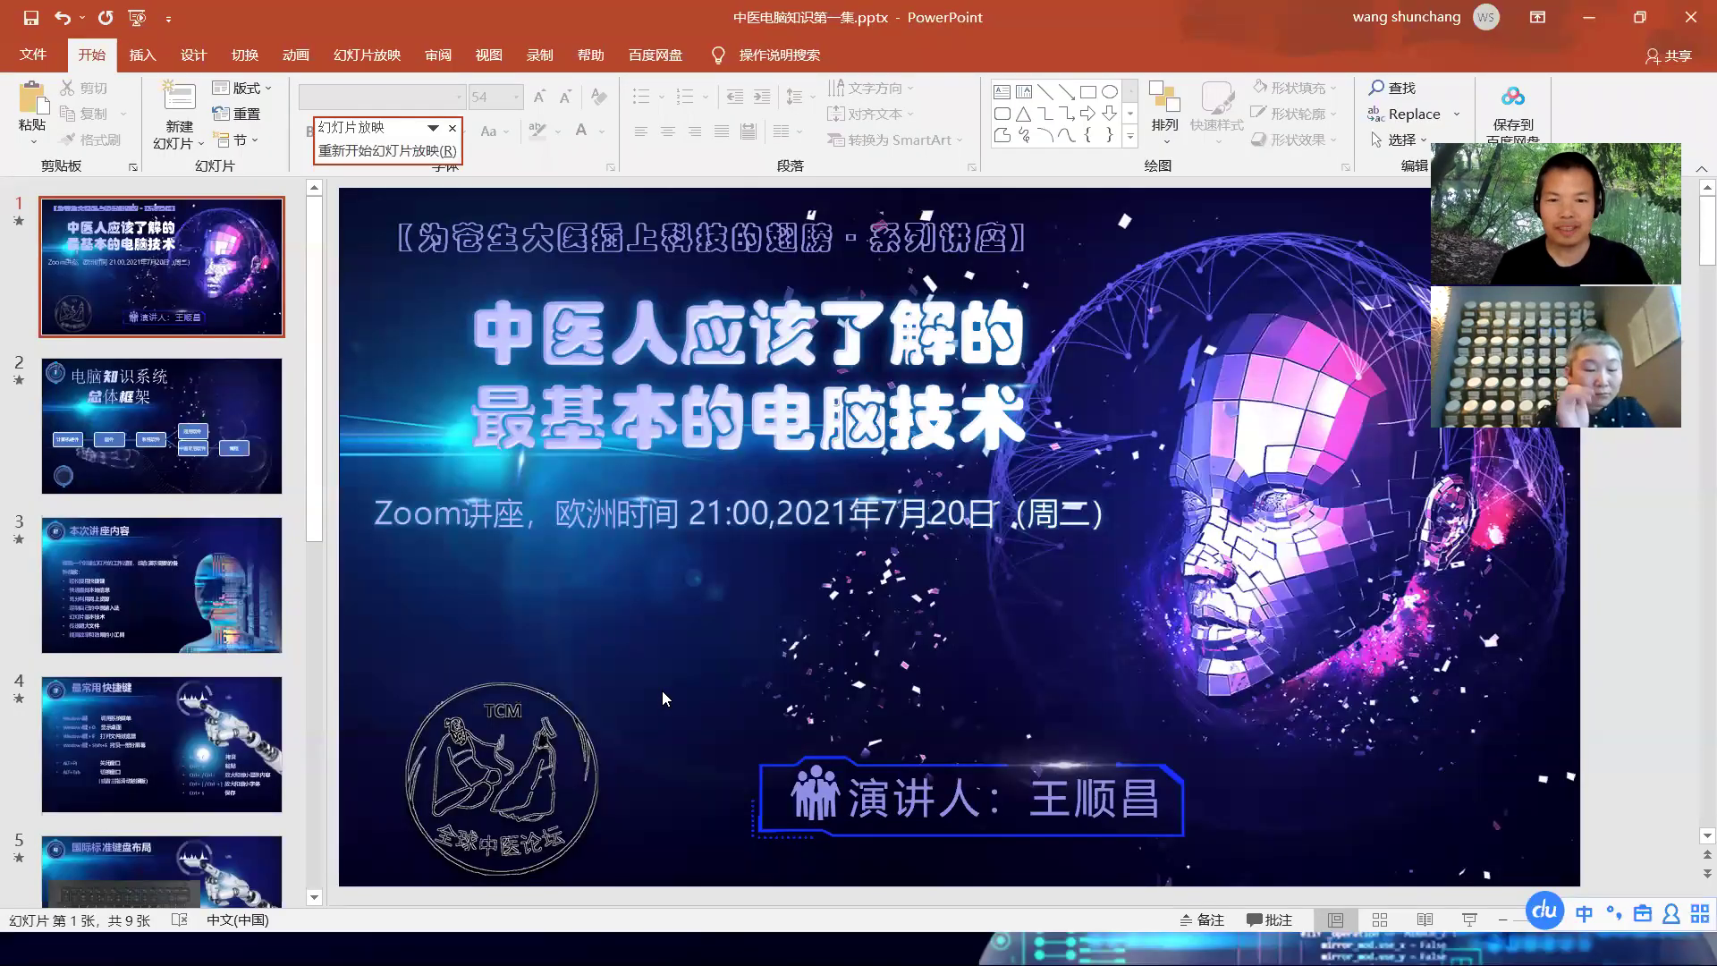
key(super+d)
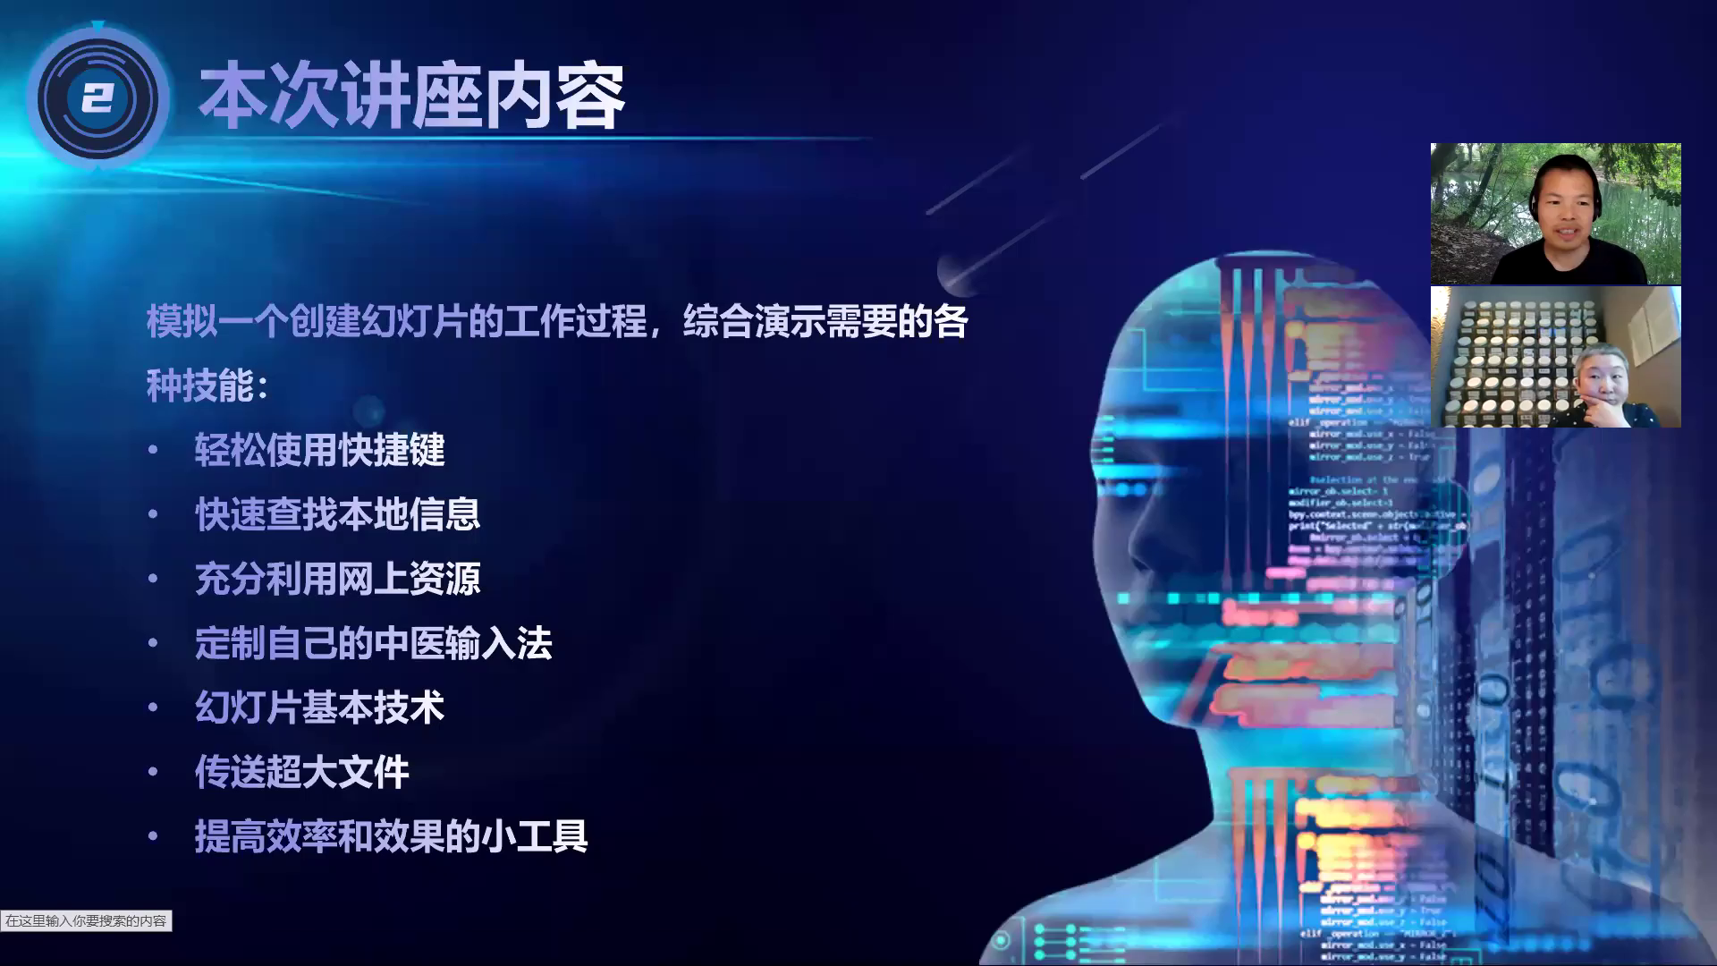
key(super)
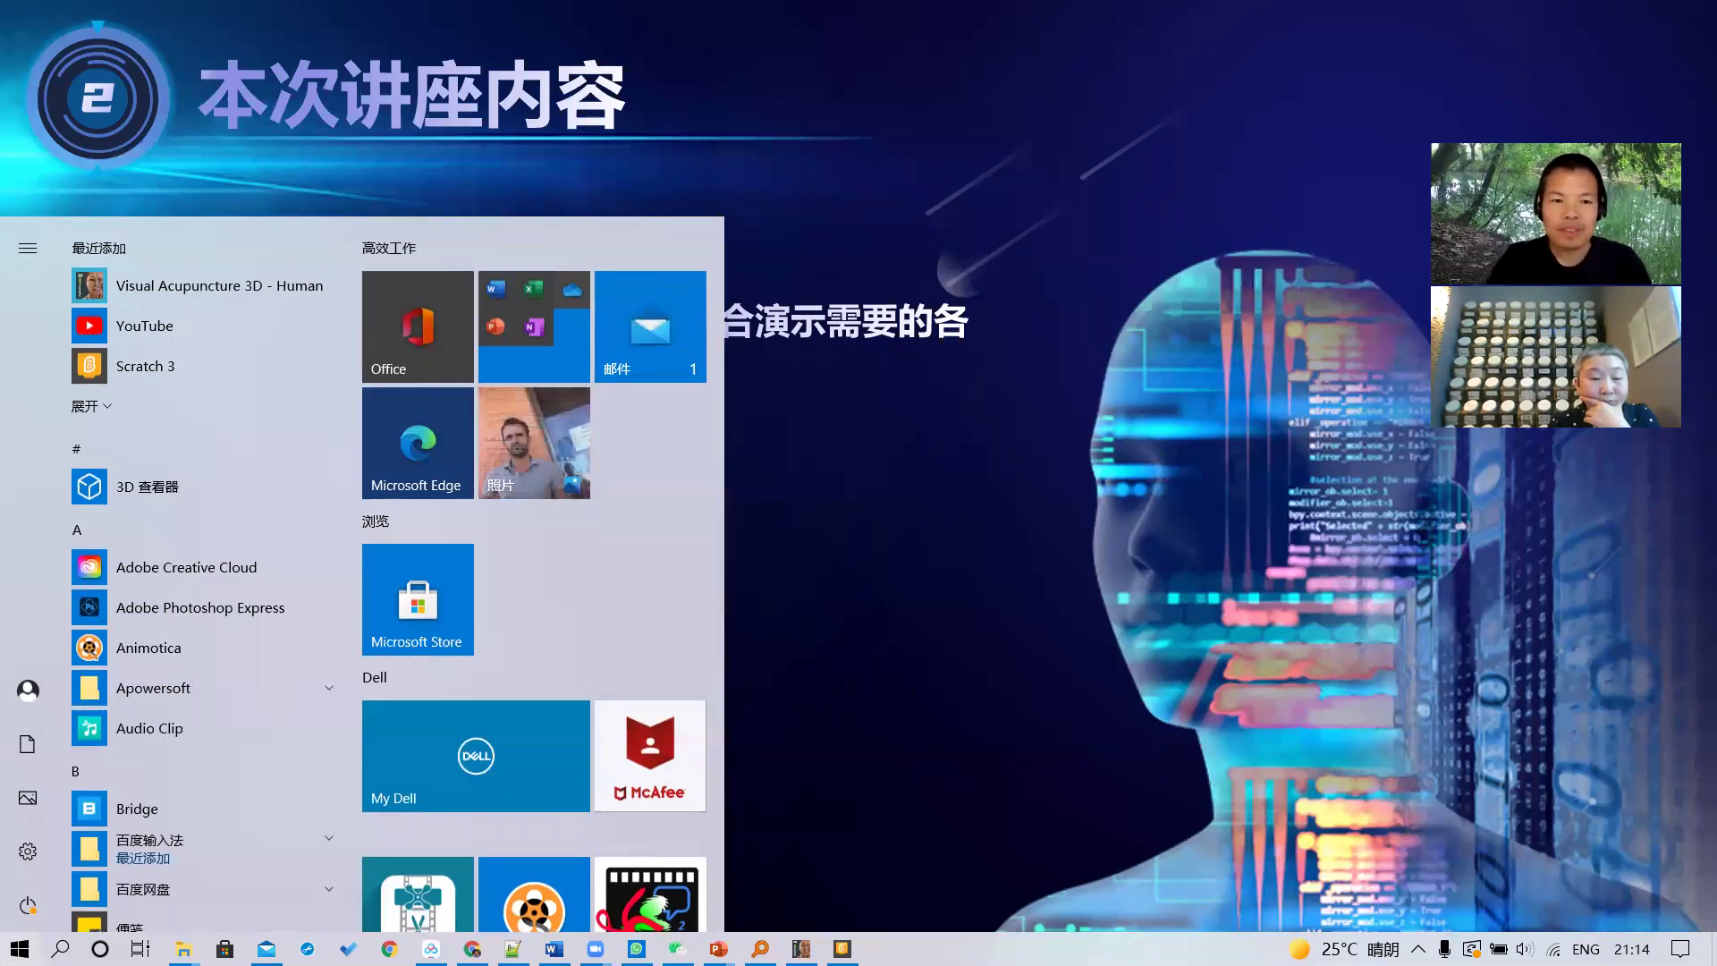
text(p)
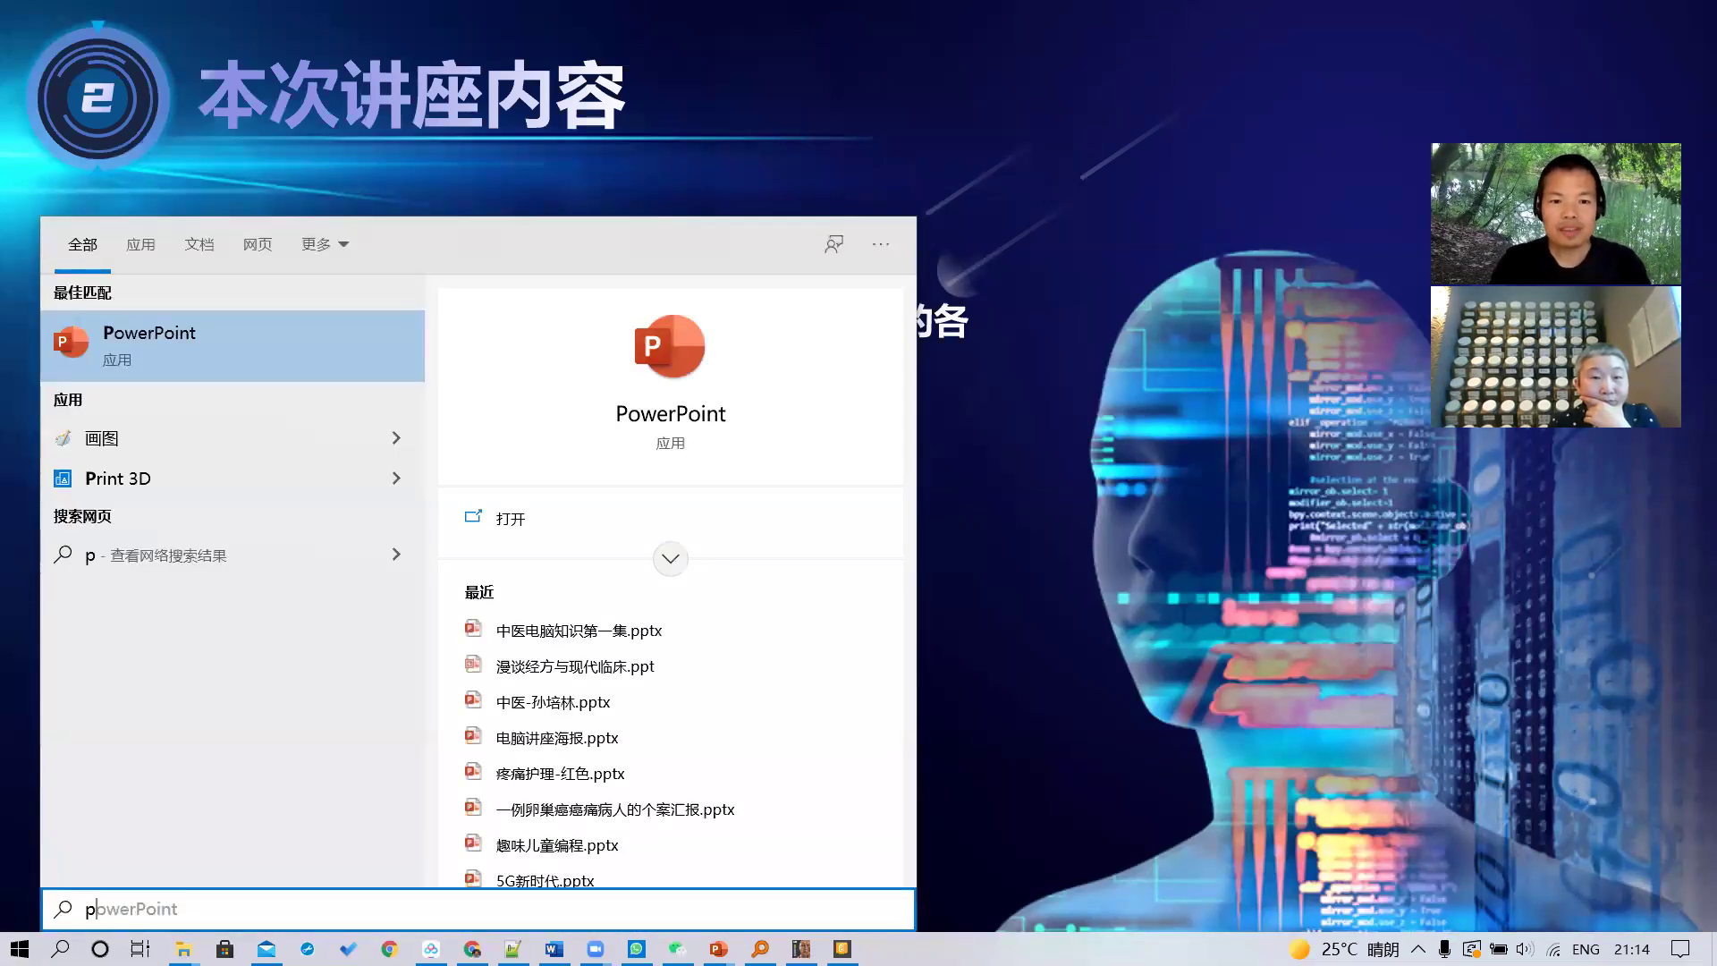
key(Escape)
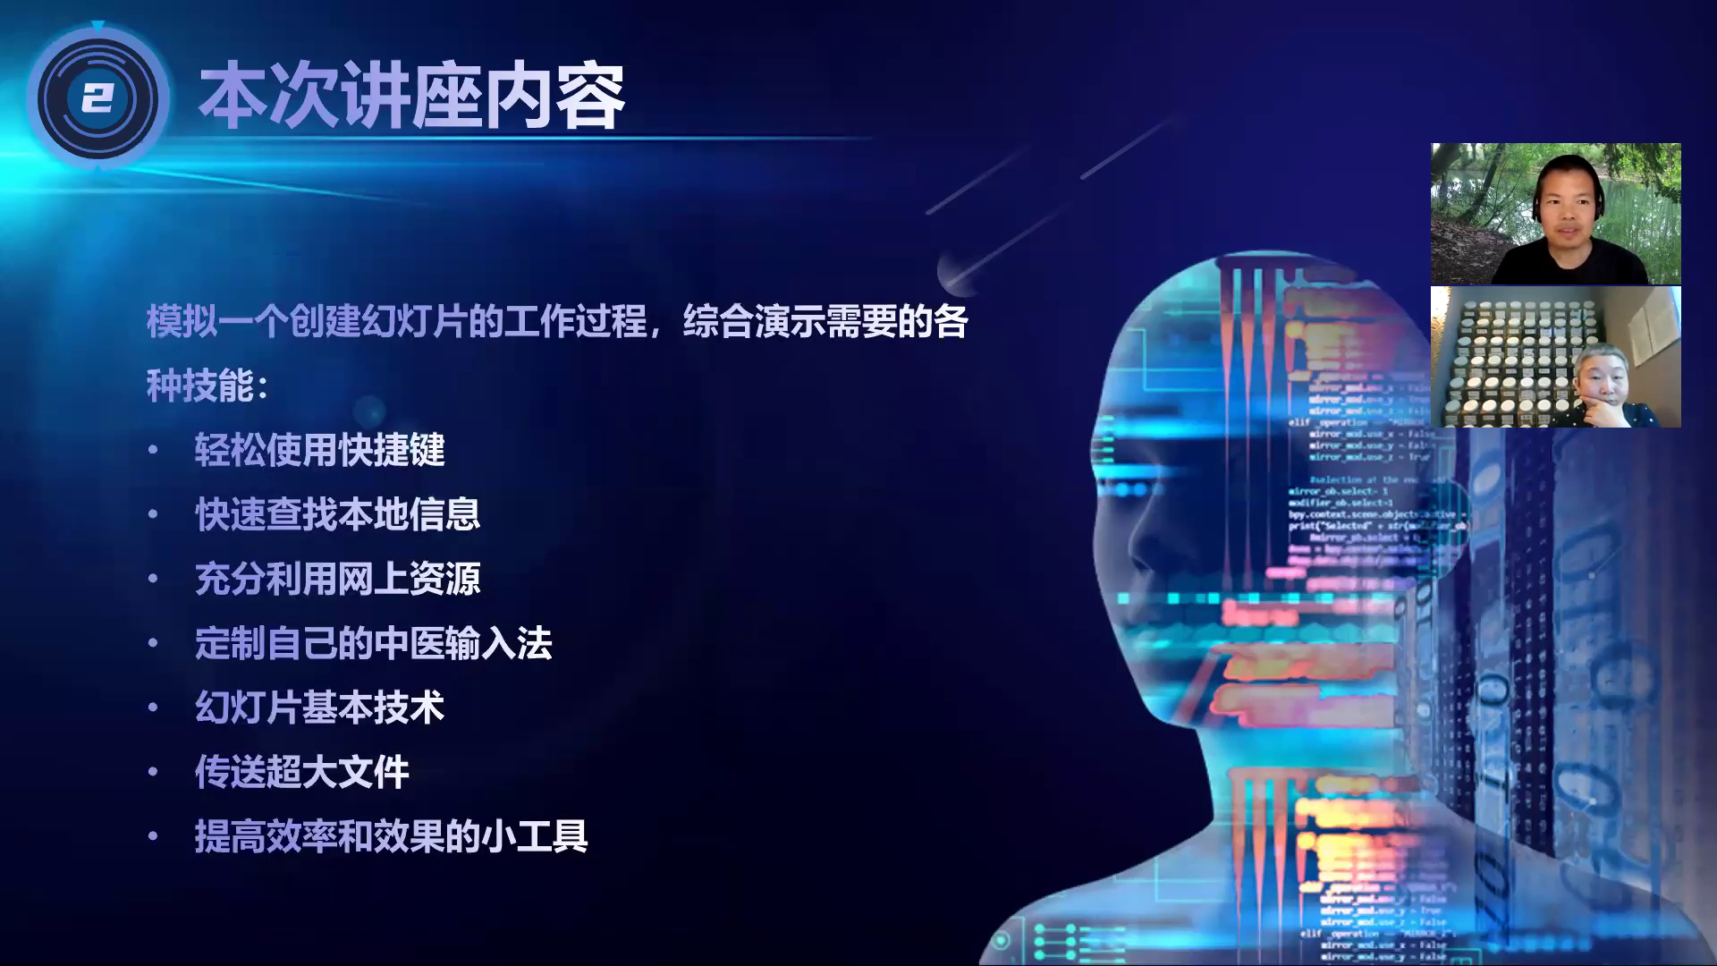
key(Escape)
key(alt+f)
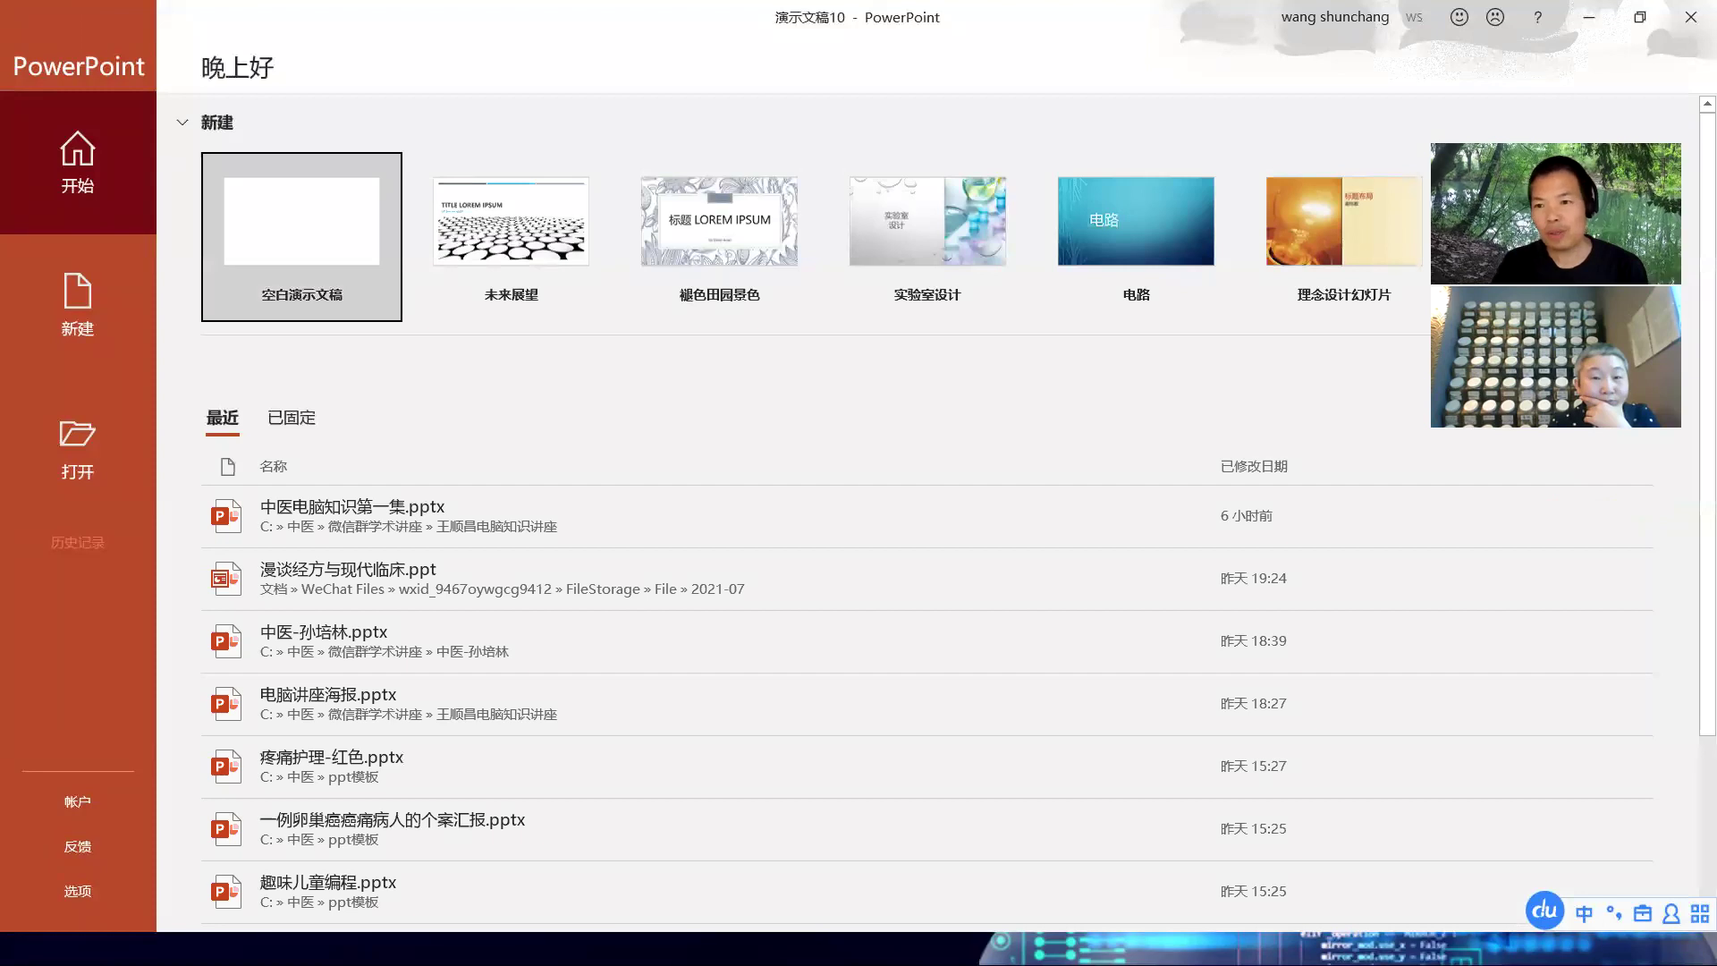
Create a blank presentation and select its first slide in the thumbnail pane
click(320, 235)
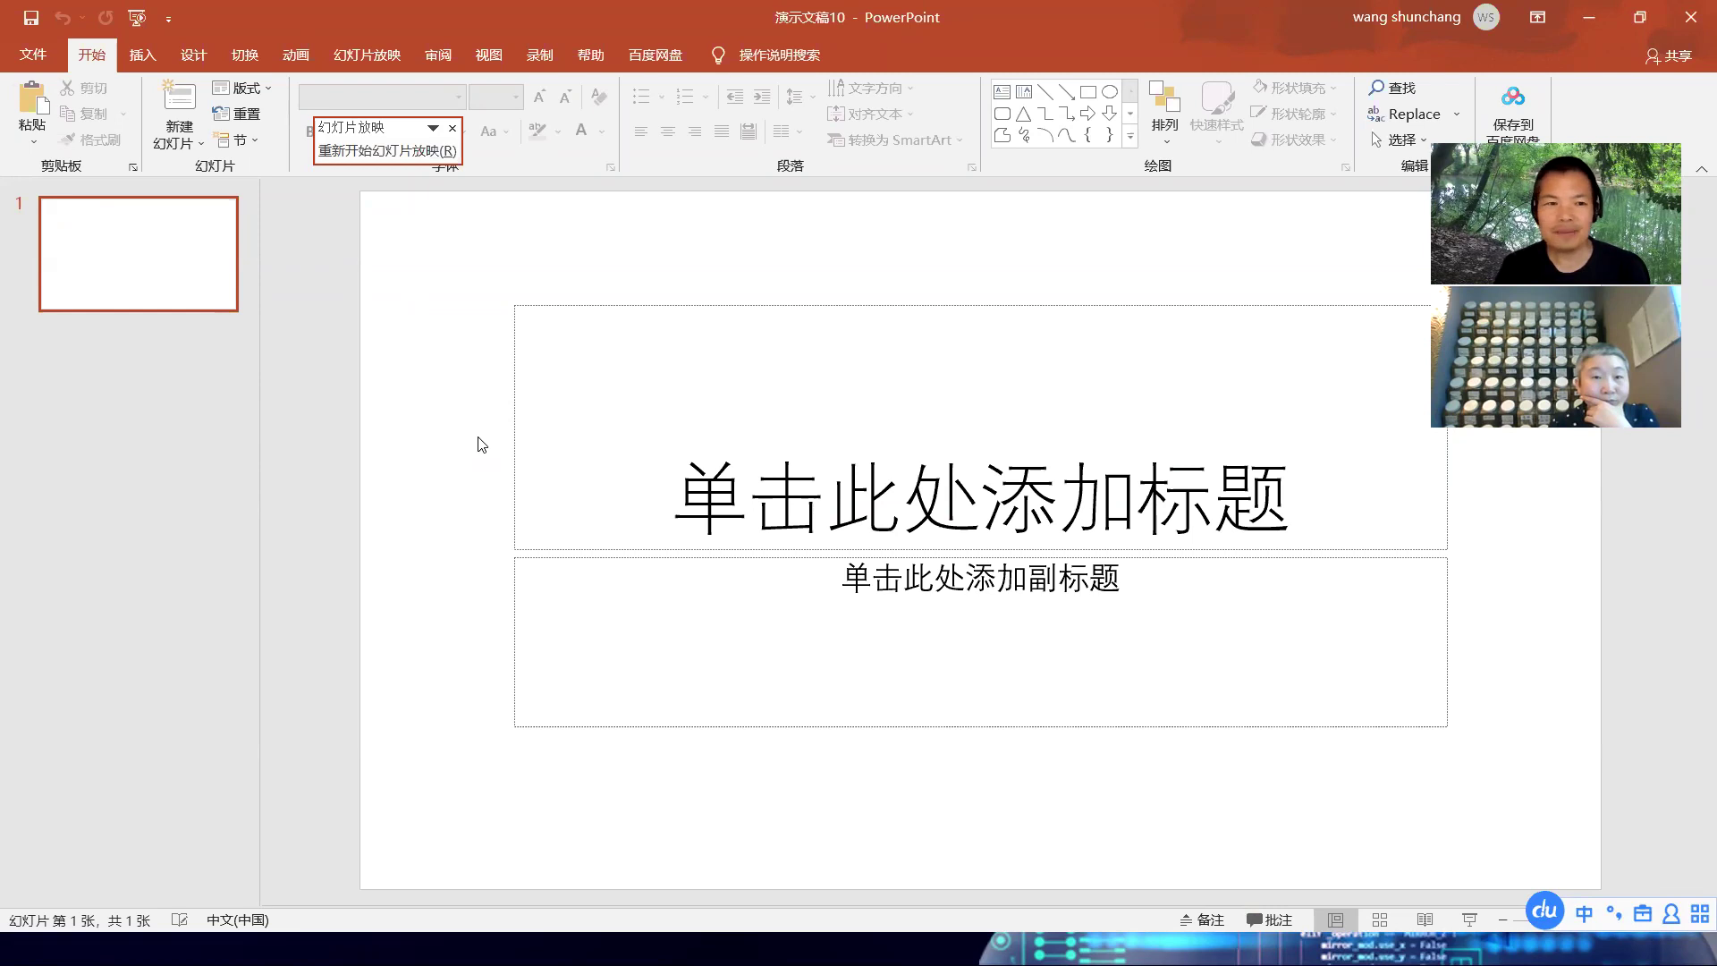
click(211, 459)
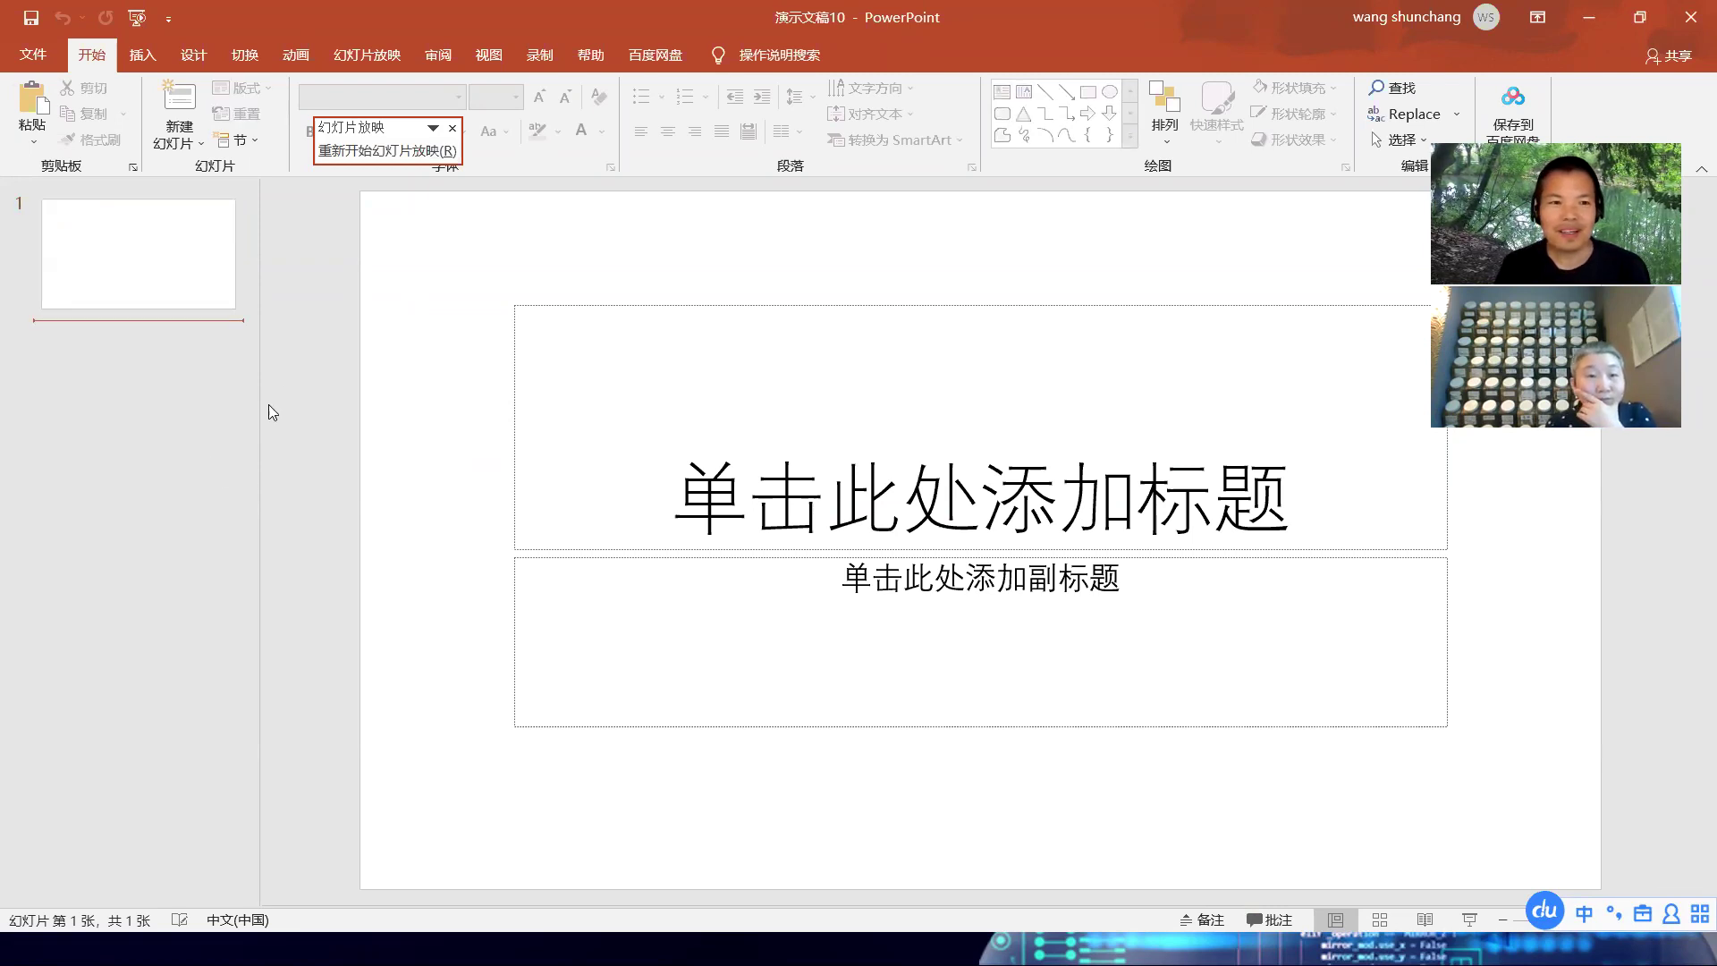
click(226, 371)
click(181, 318)
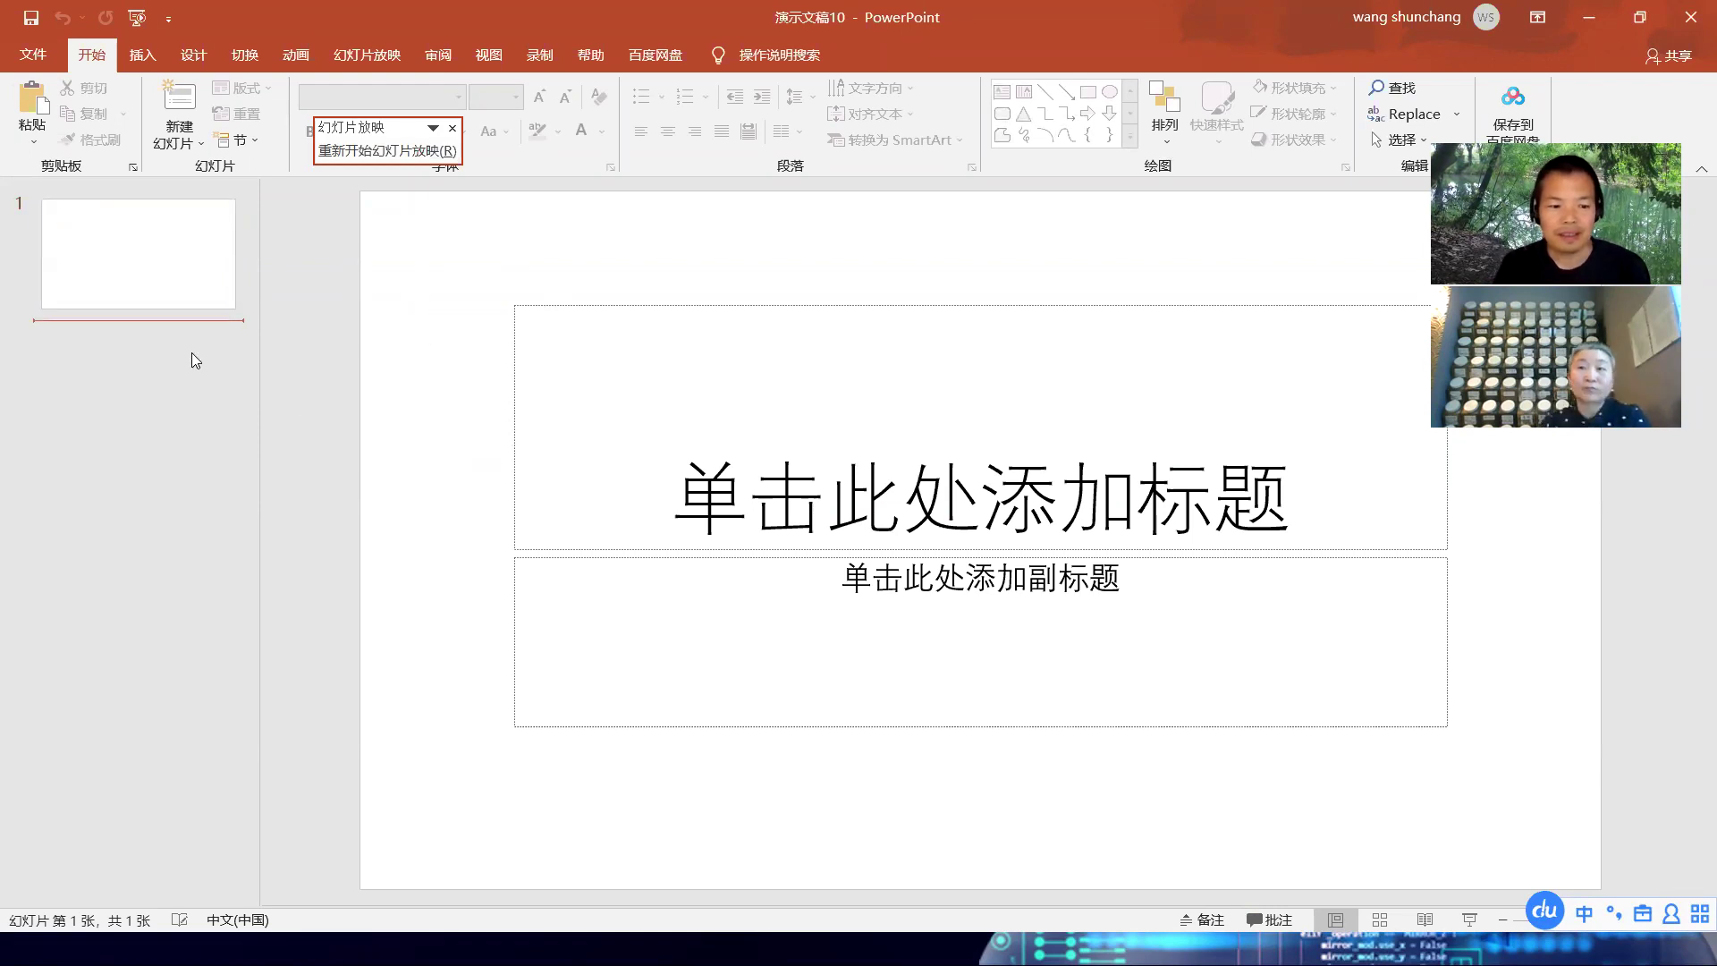
Open another blank presentation, add slides with Ctrl+M, try slide 3's placeholders, then return to the File page
key(ctrl+n)
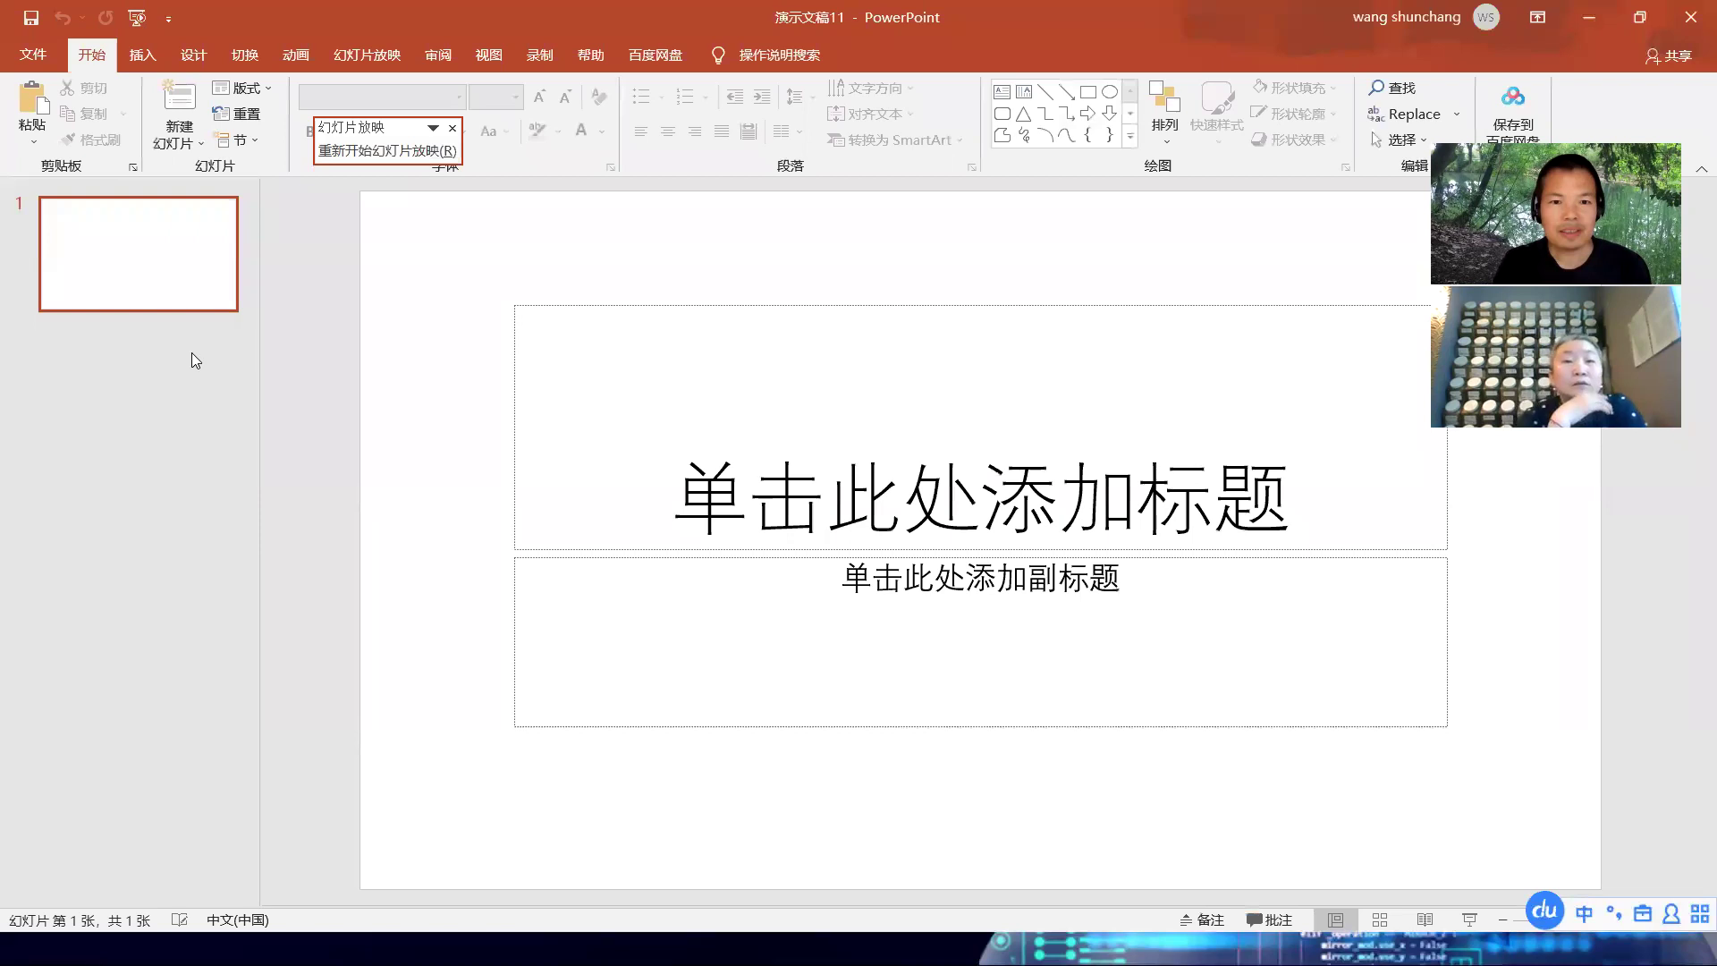
key(ctrl+m)
key(ctrl+m)
key(ctrl+m)
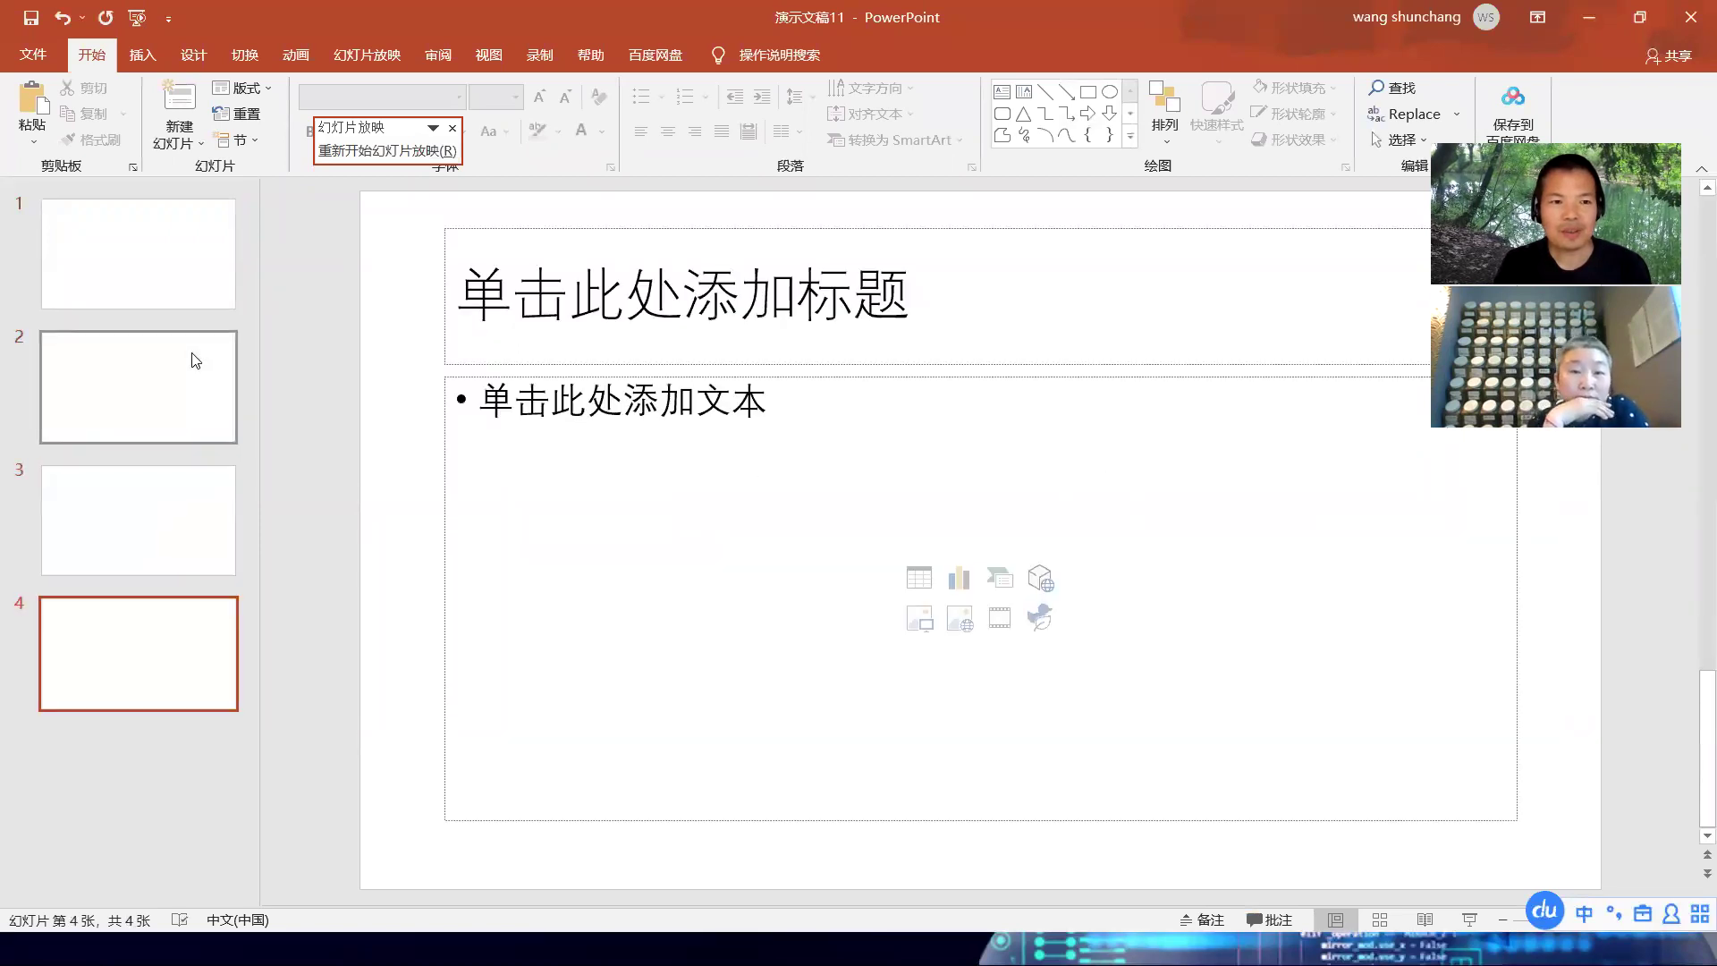
click(173, 521)
click(575, 287)
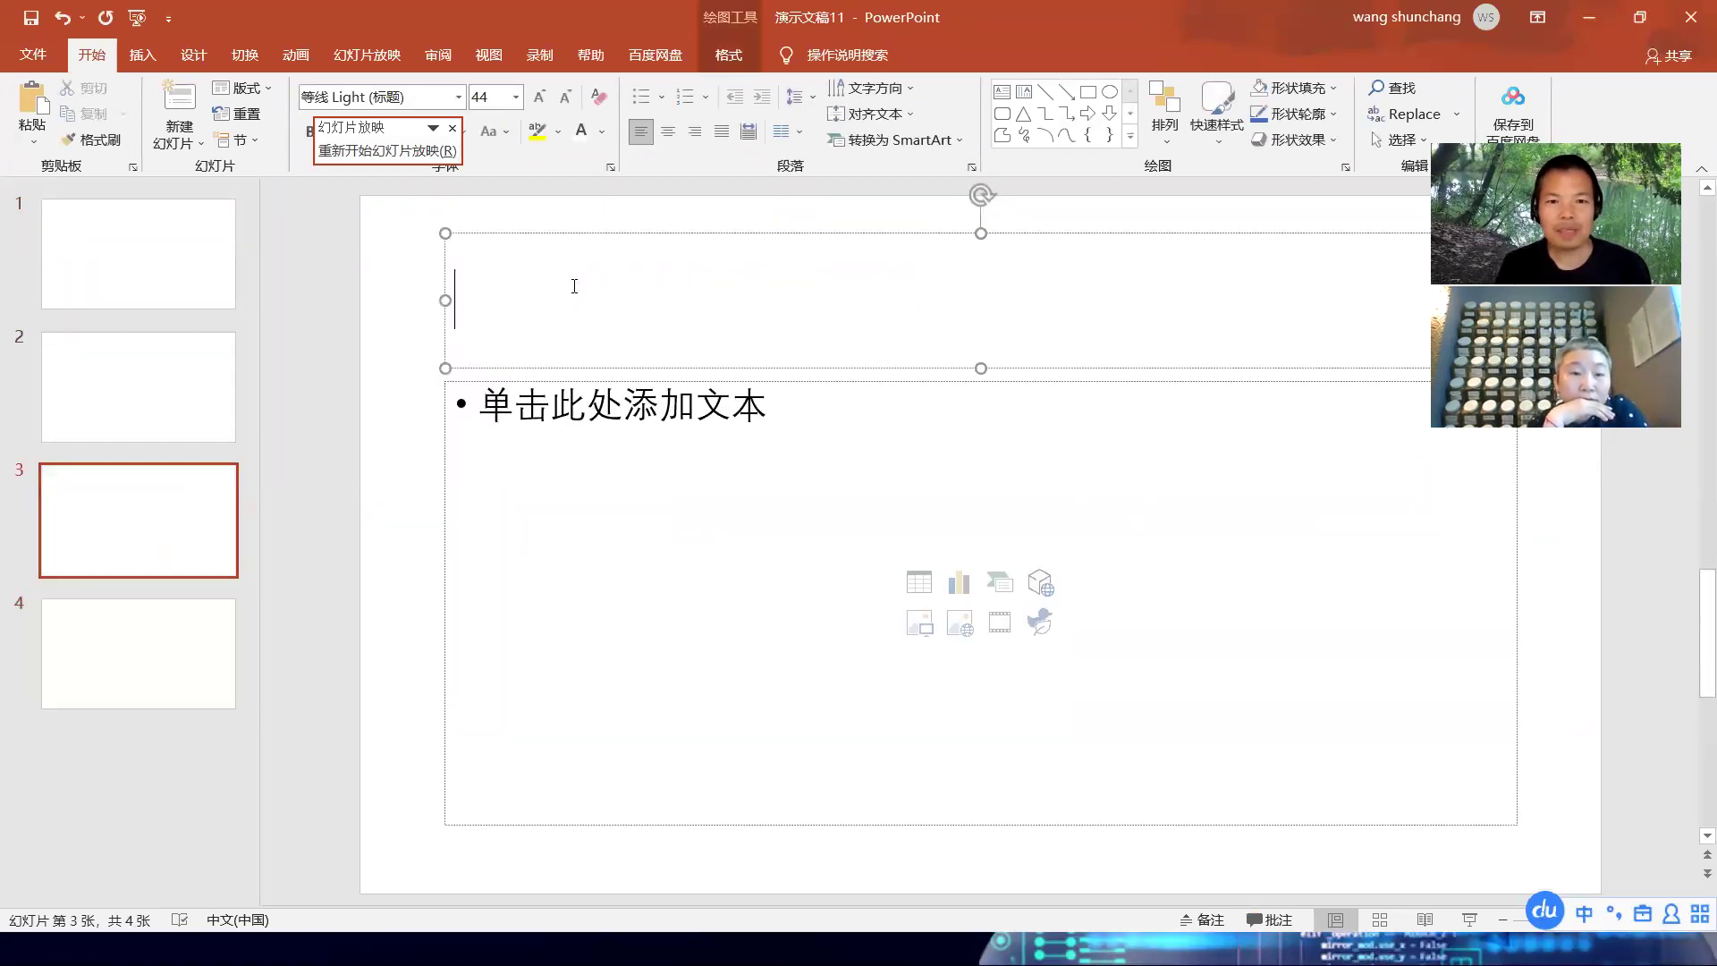
key(ctrl+Return)
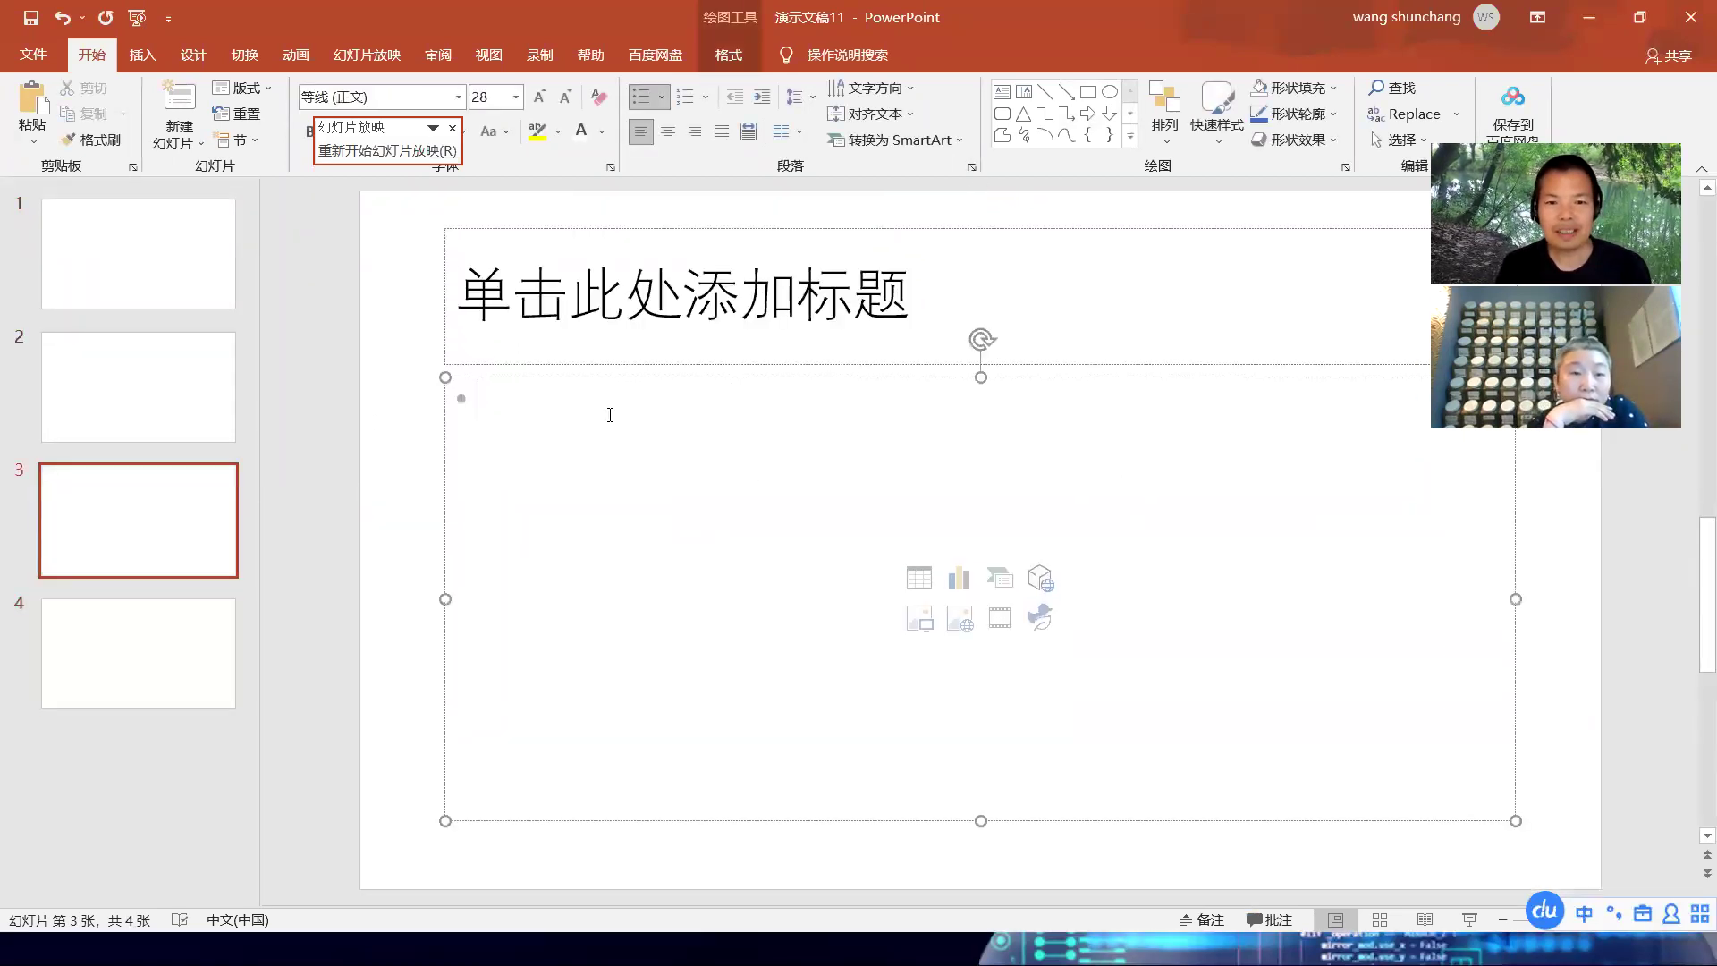
click(336, 294)
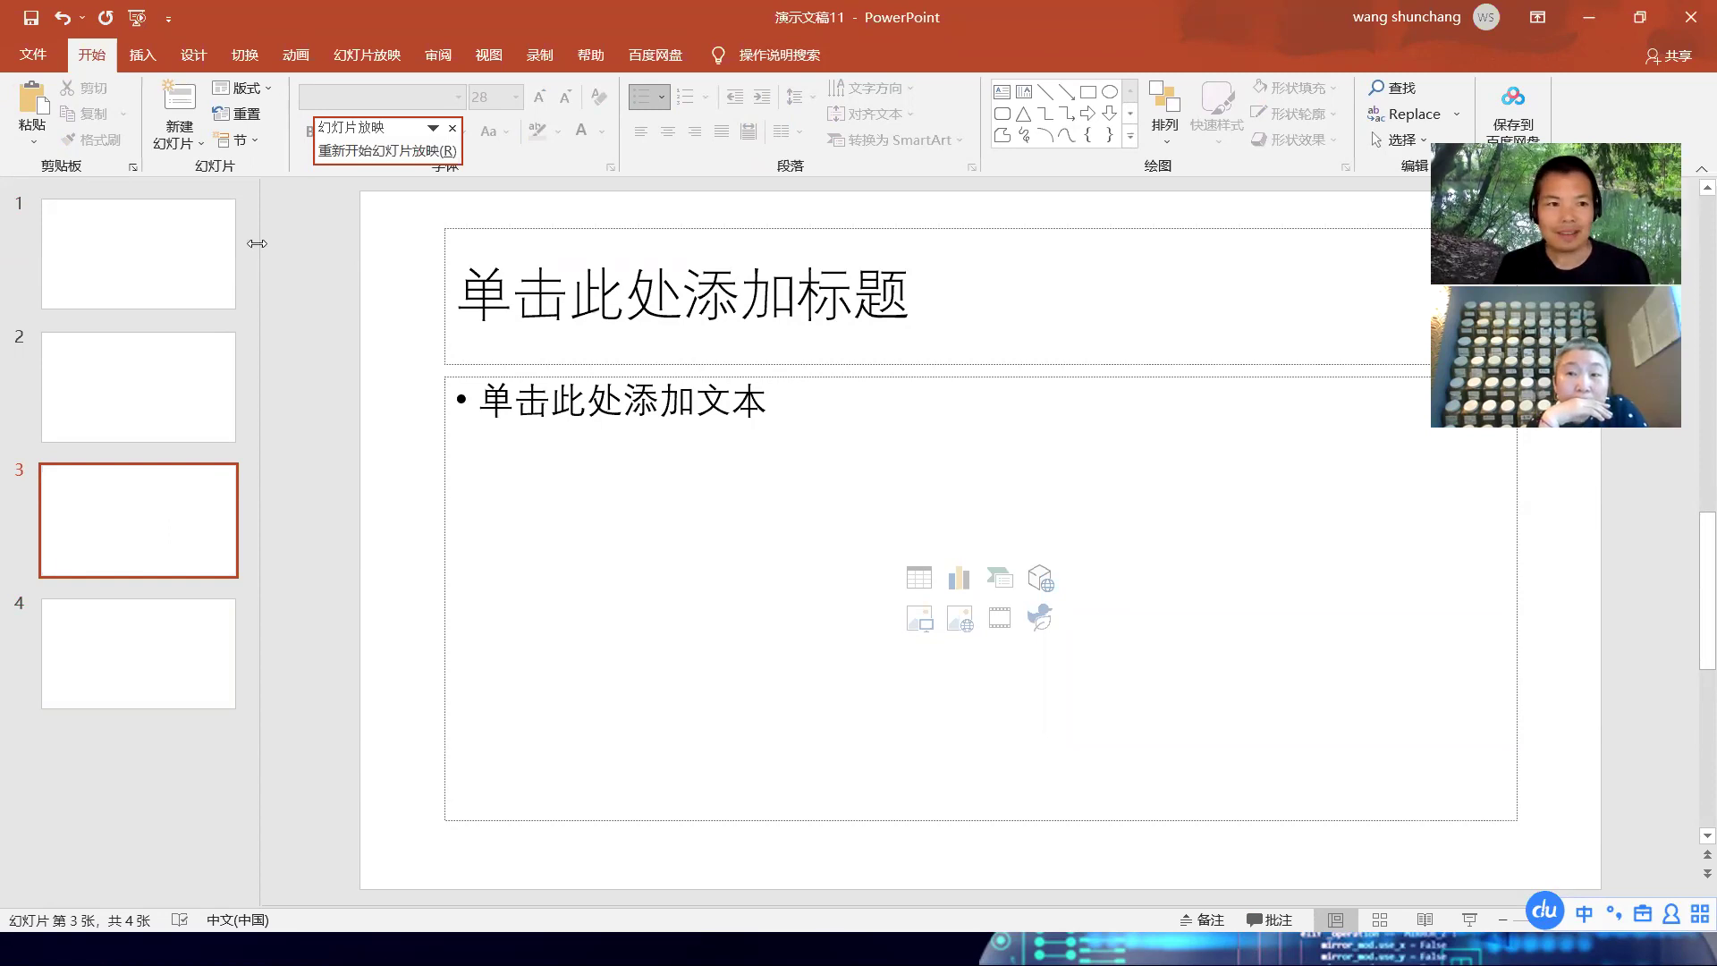
click(36, 57)
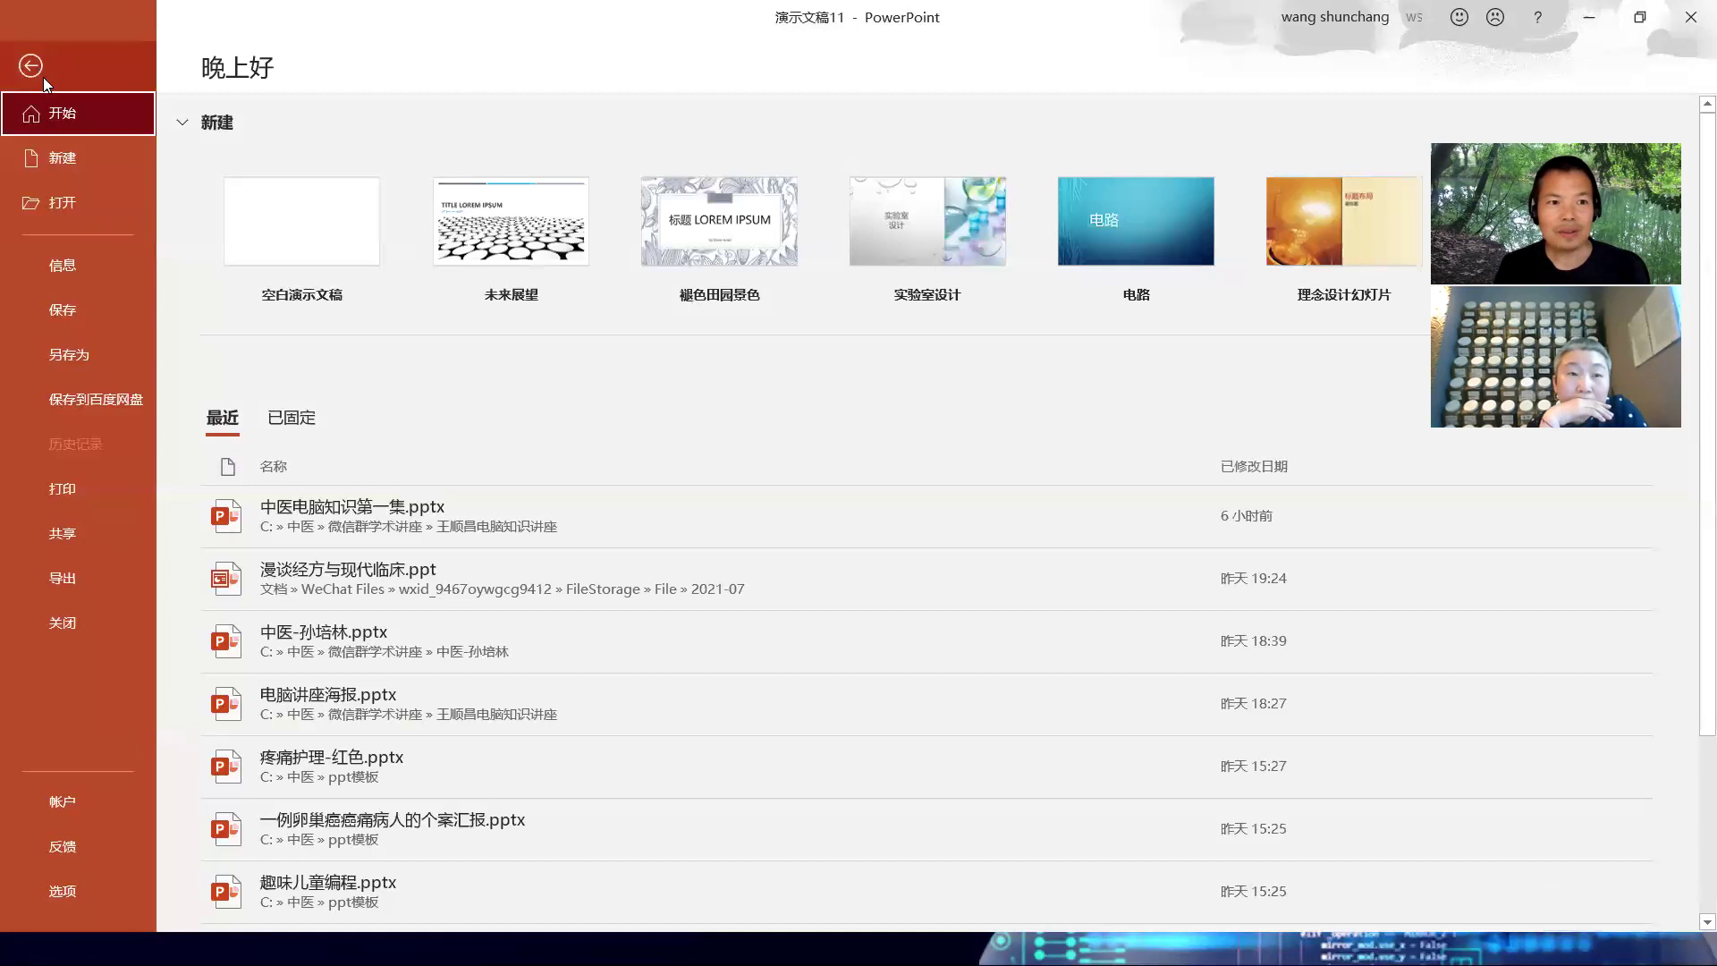
Browse the full New template gallery, scroll back up, and select the online template search box
click(70, 154)
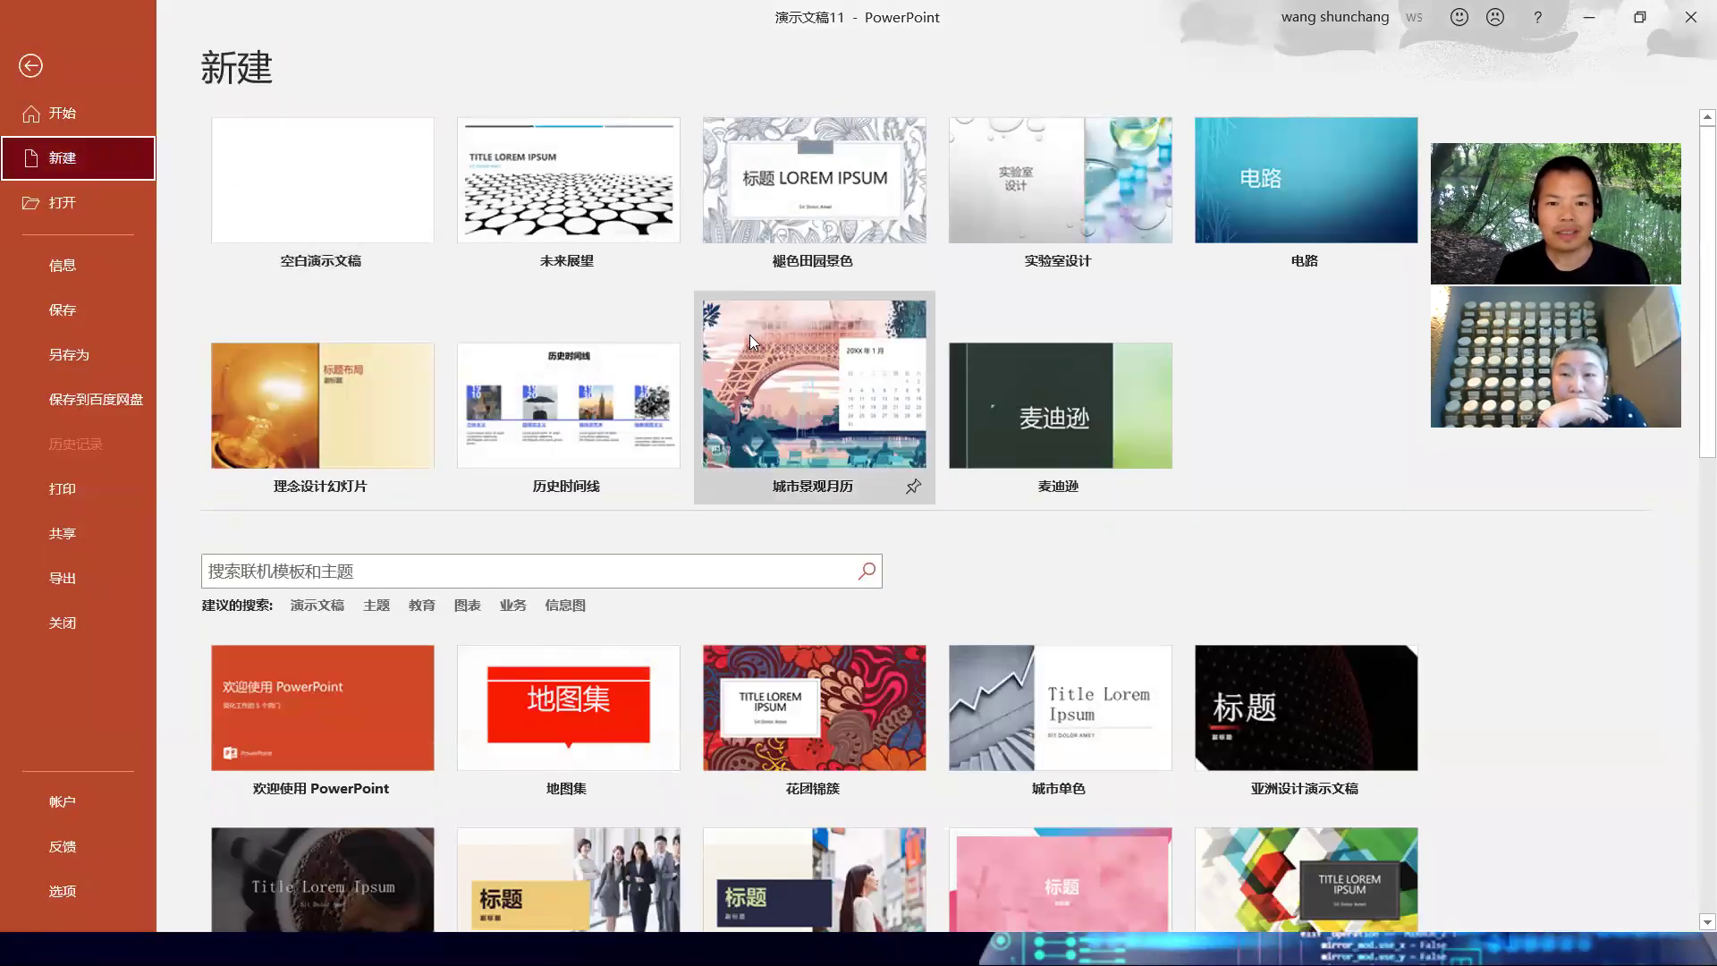
scroll(677, 547, down, 1)
scroll(679, 550, down, 3)
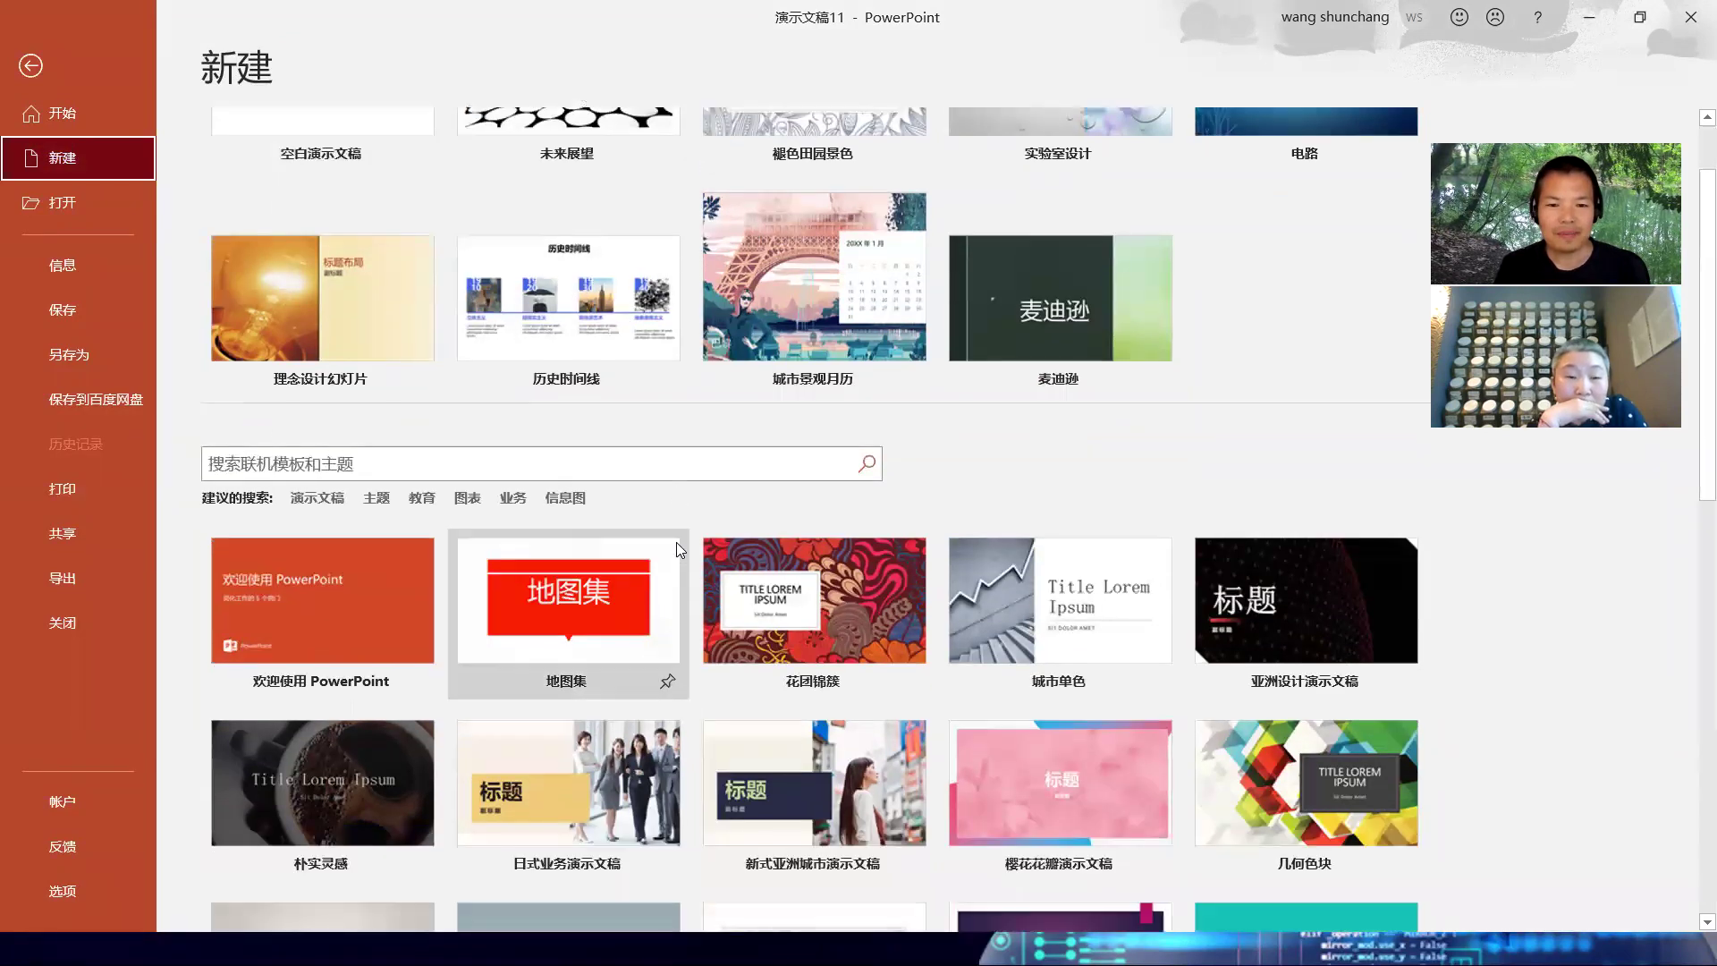
scroll(677, 545, down, 8)
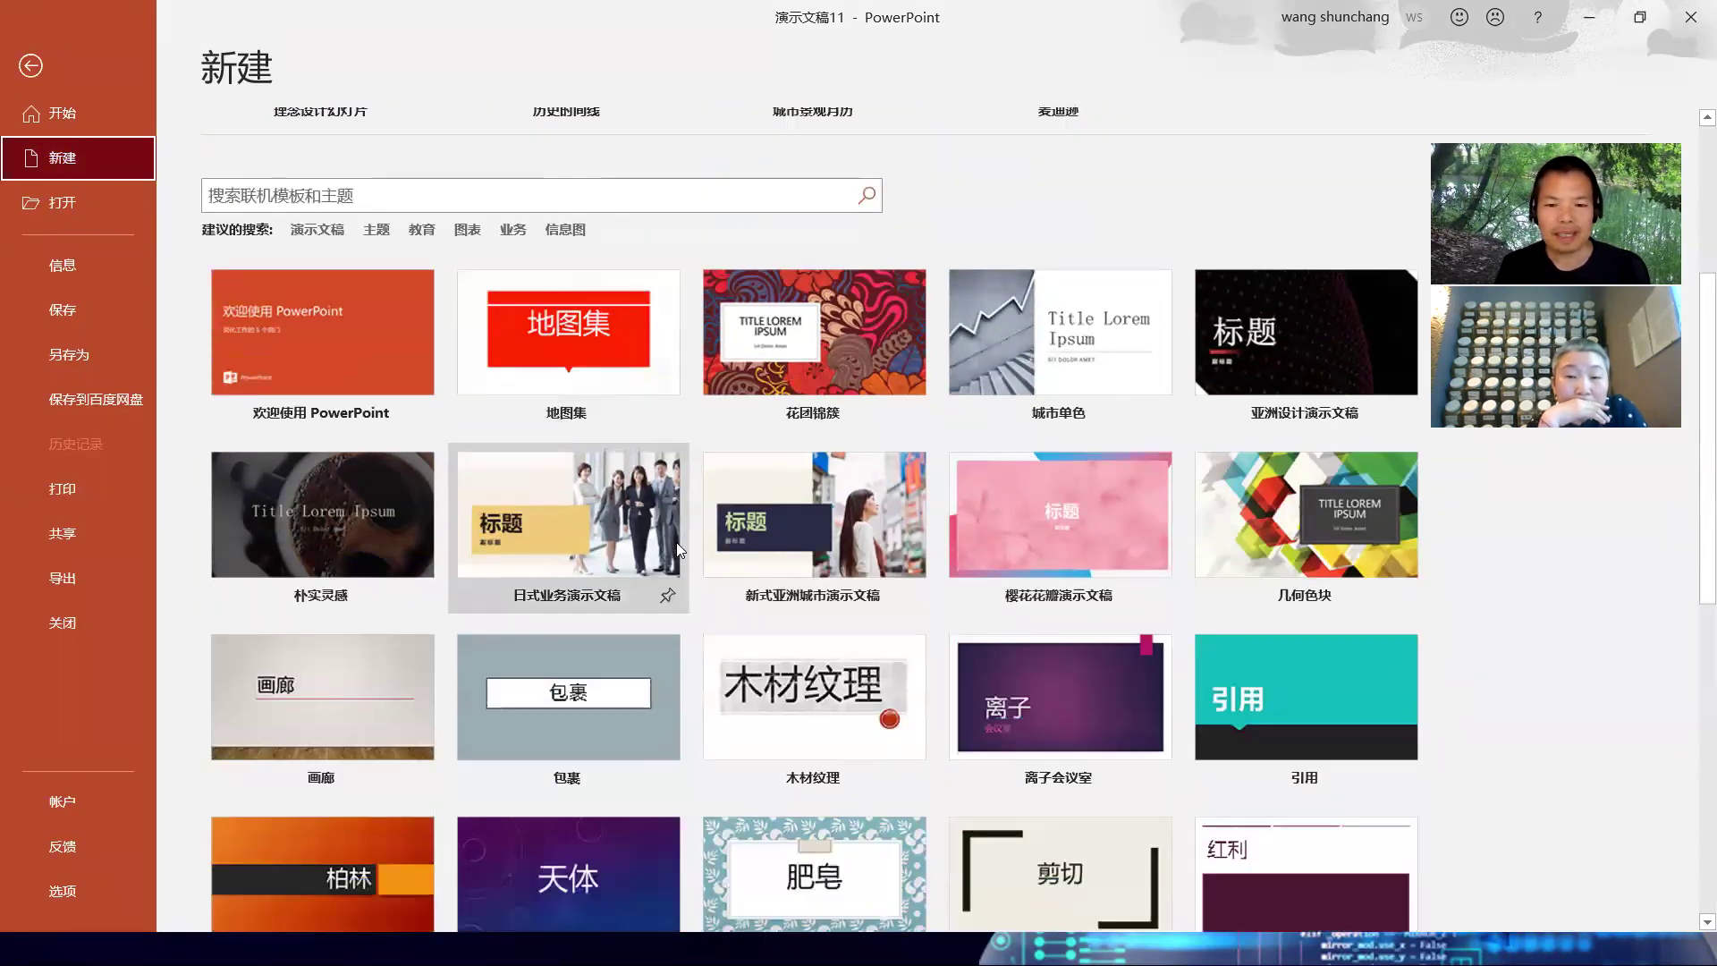
scroll(676, 542, down, 4)
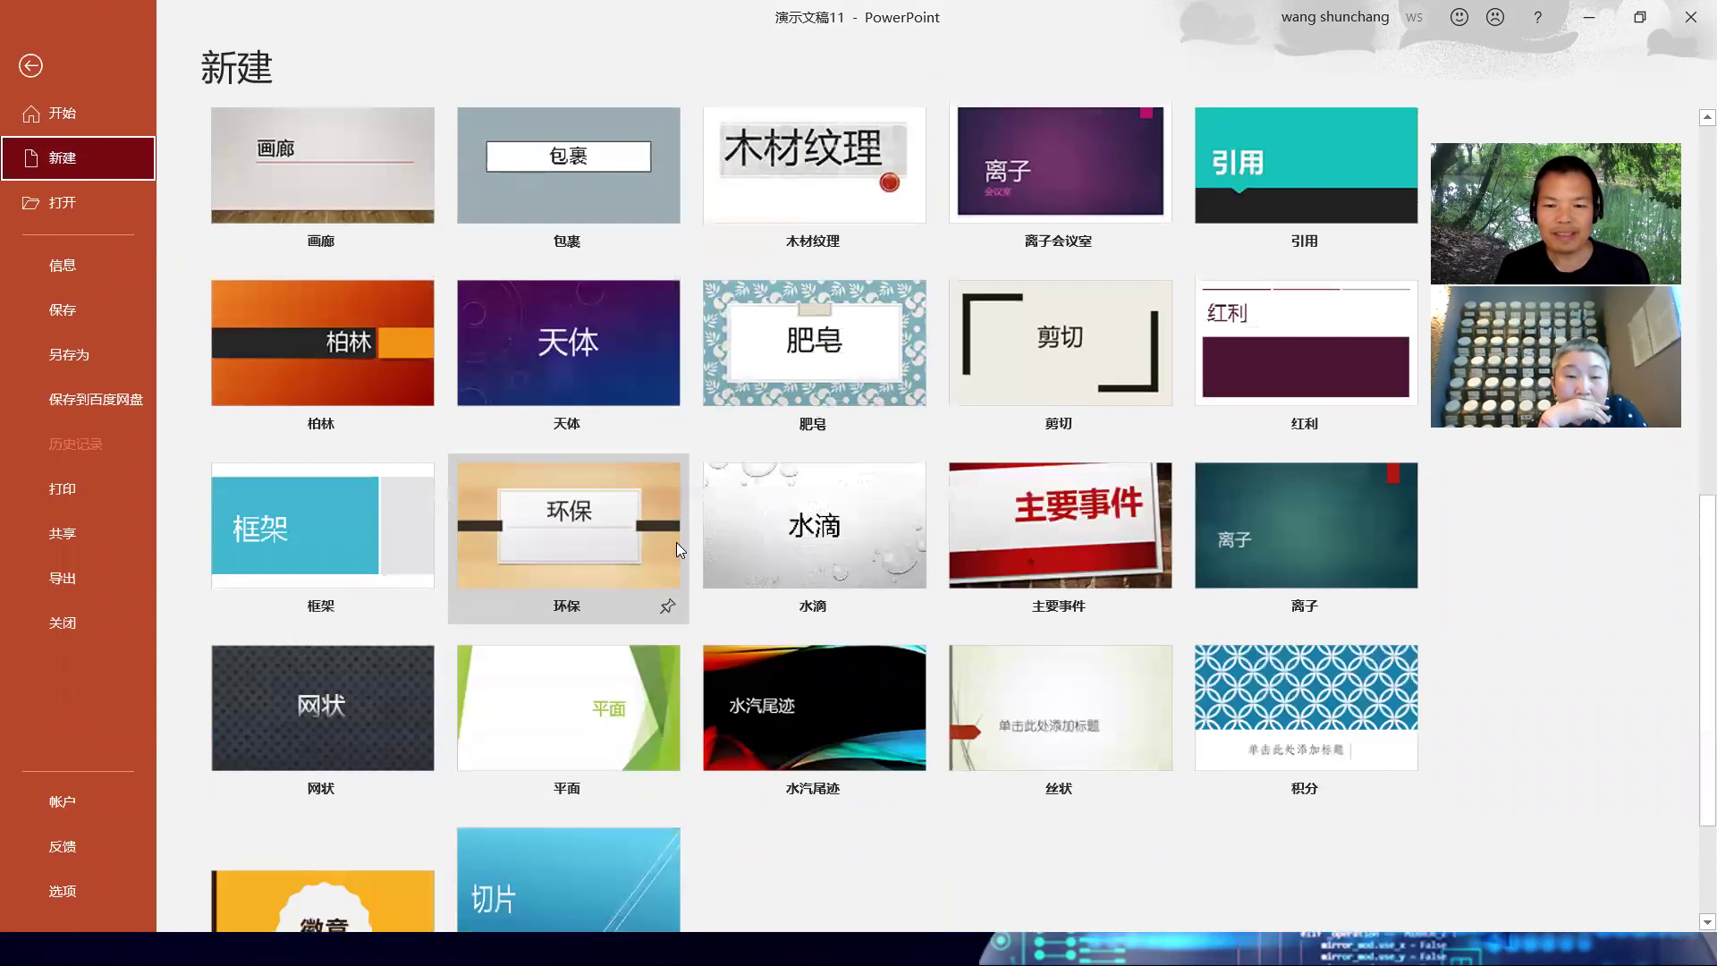
scroll(676, 542, up, 10)
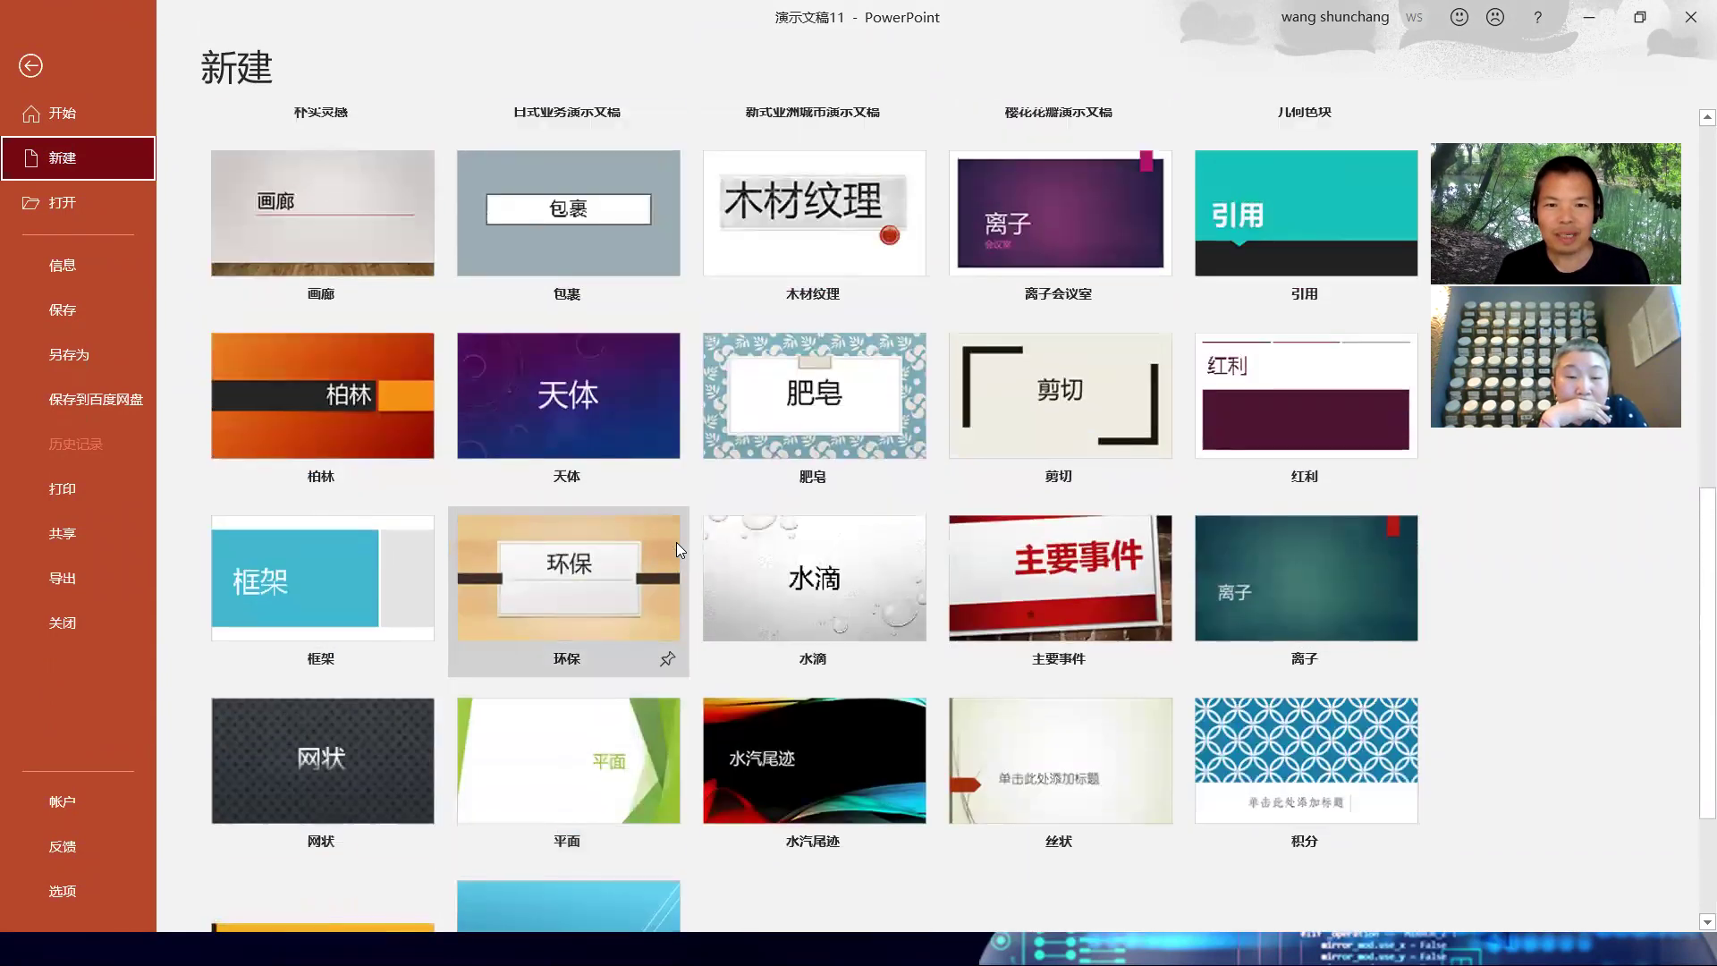
scroll(676, 542, up, 3)
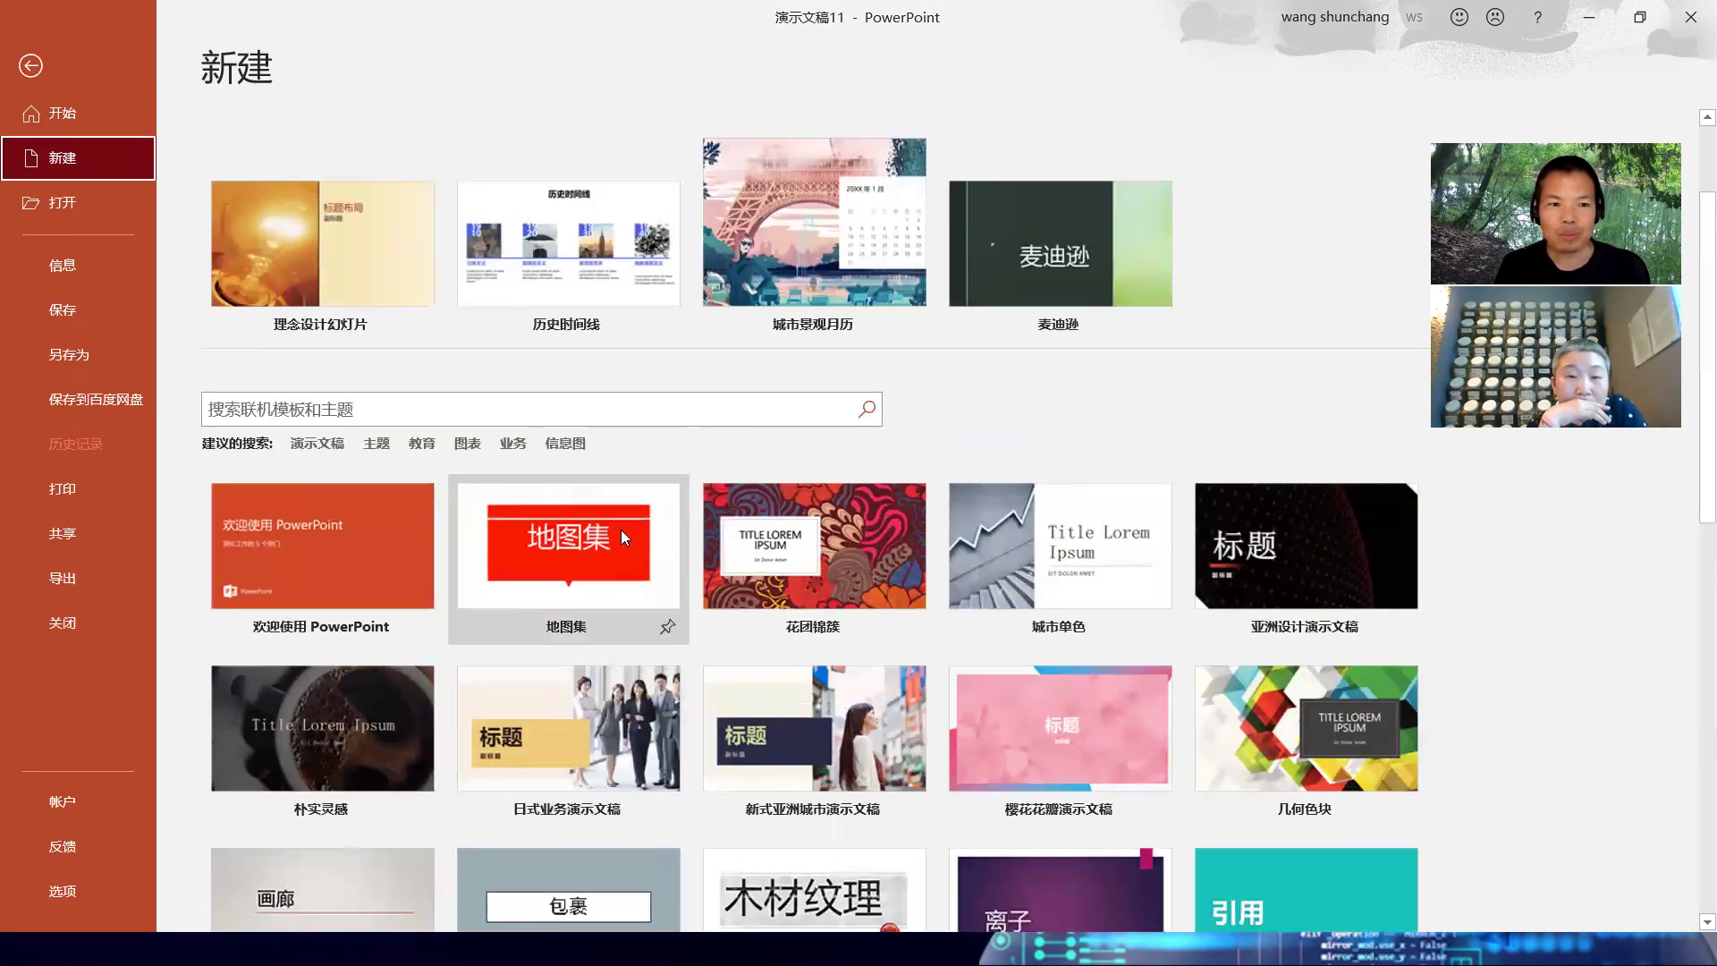
click(388, 410)
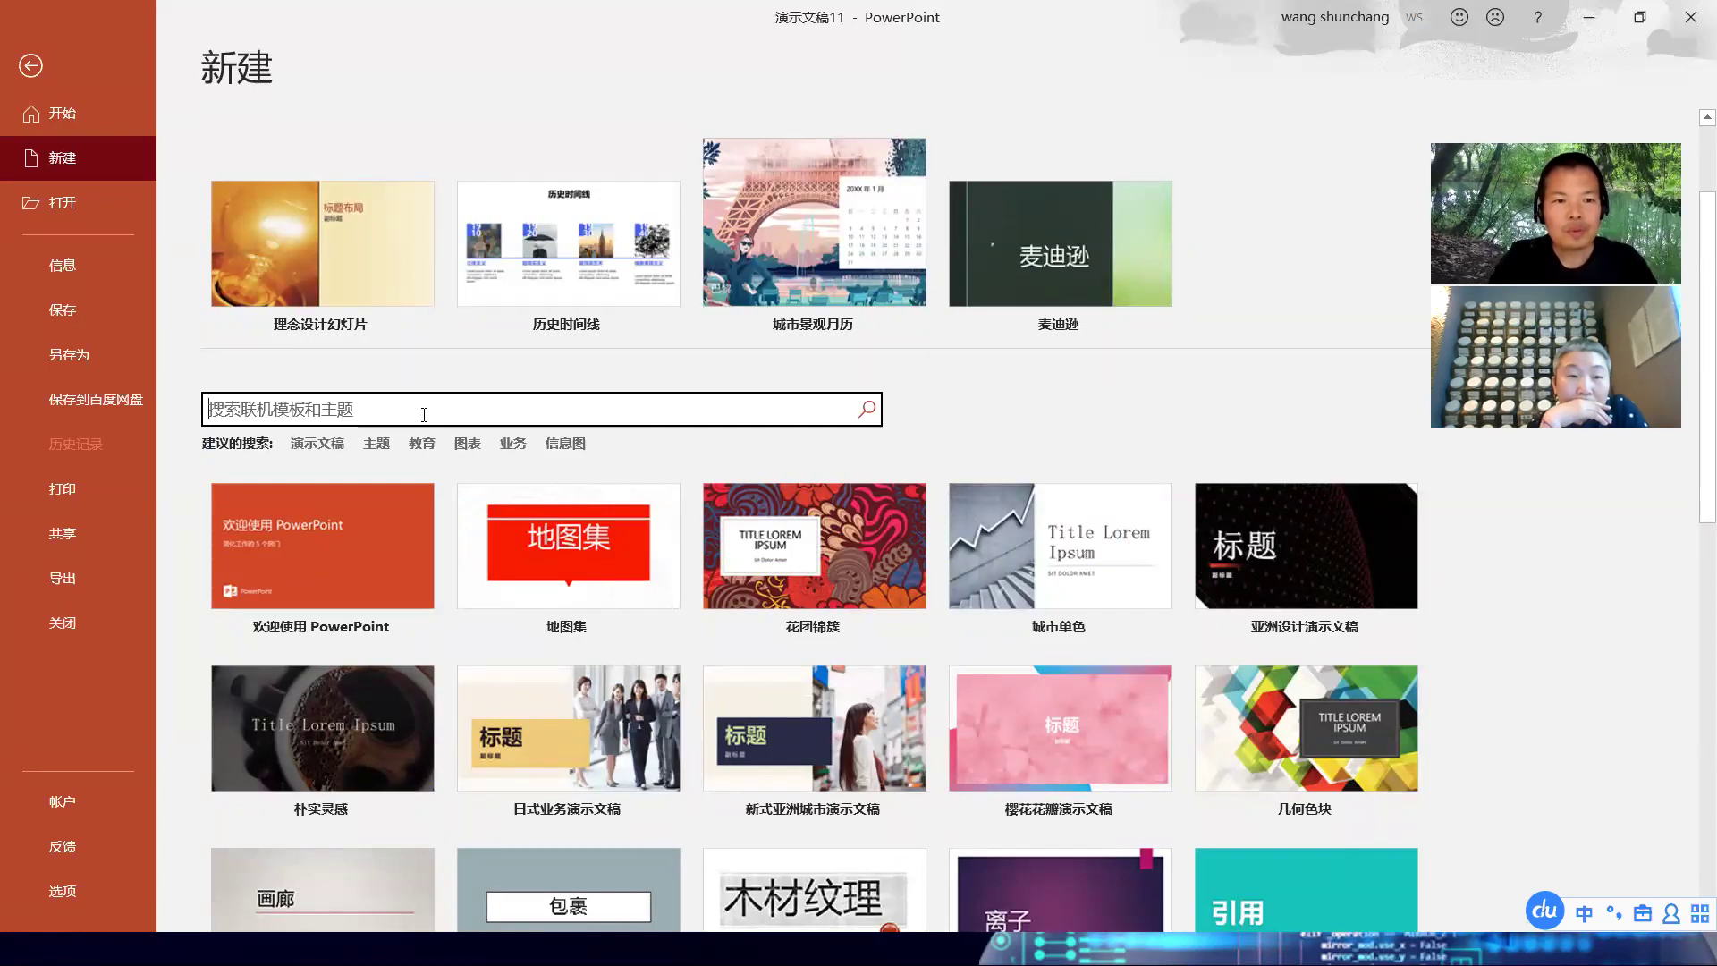
Search online templates for 学术讲座, then narrow the search term to 学术
text(学术)
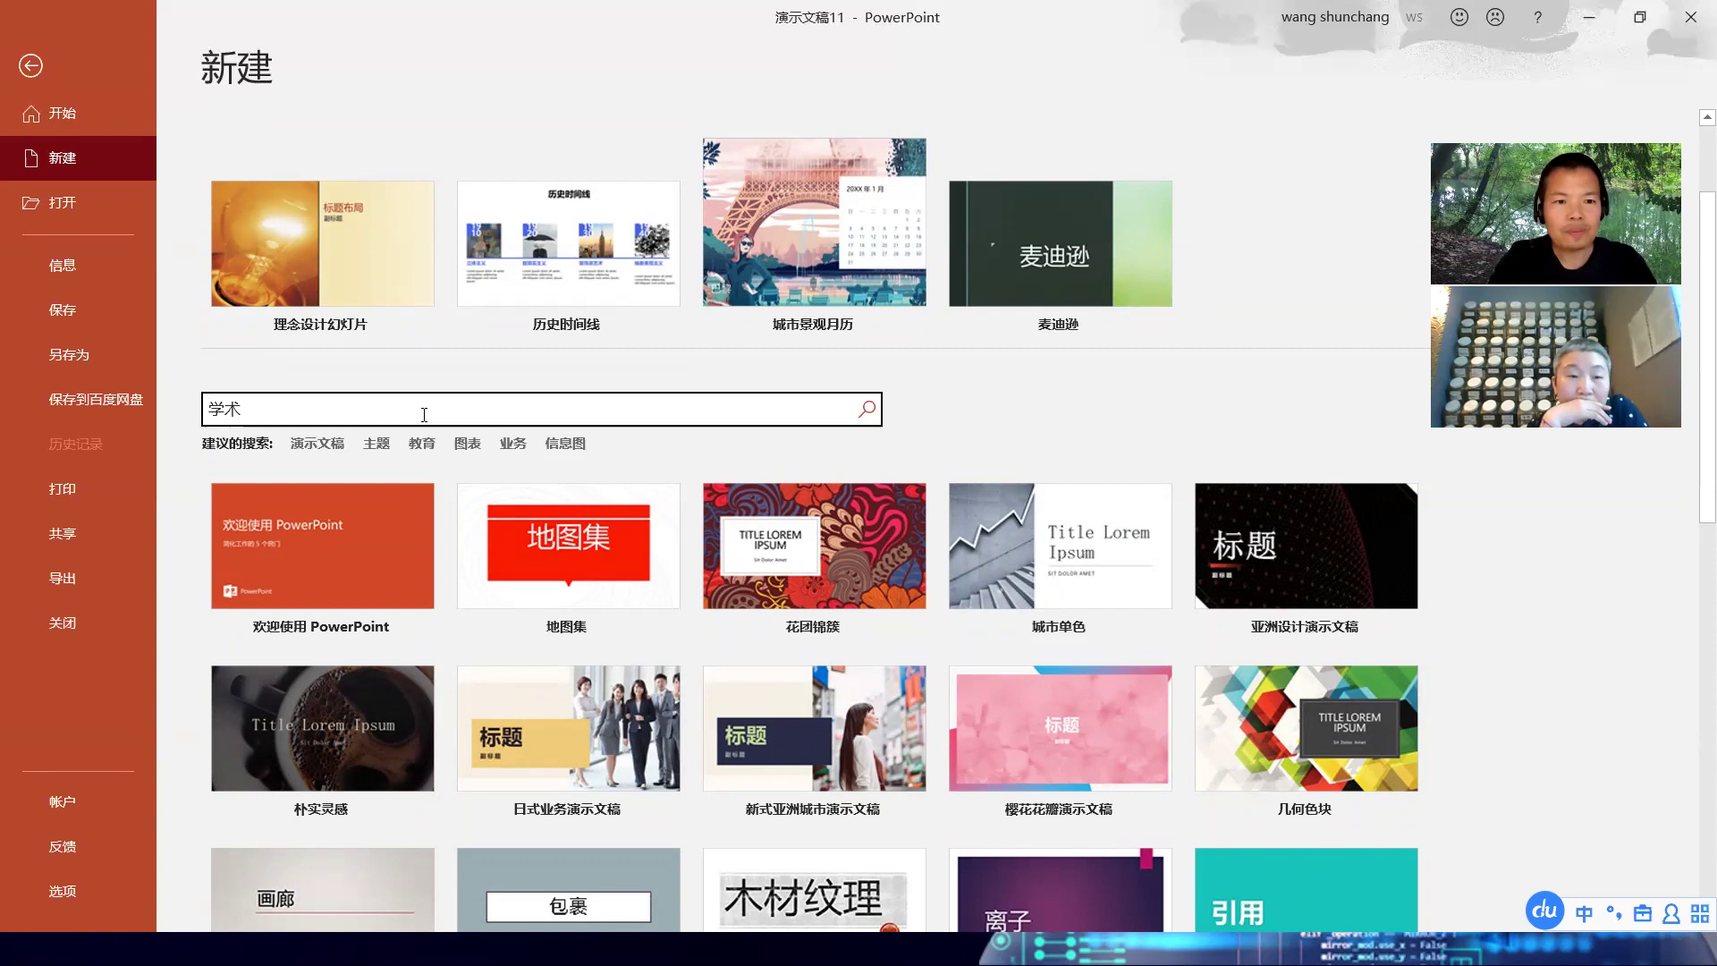
text(讲座)
key(Return)
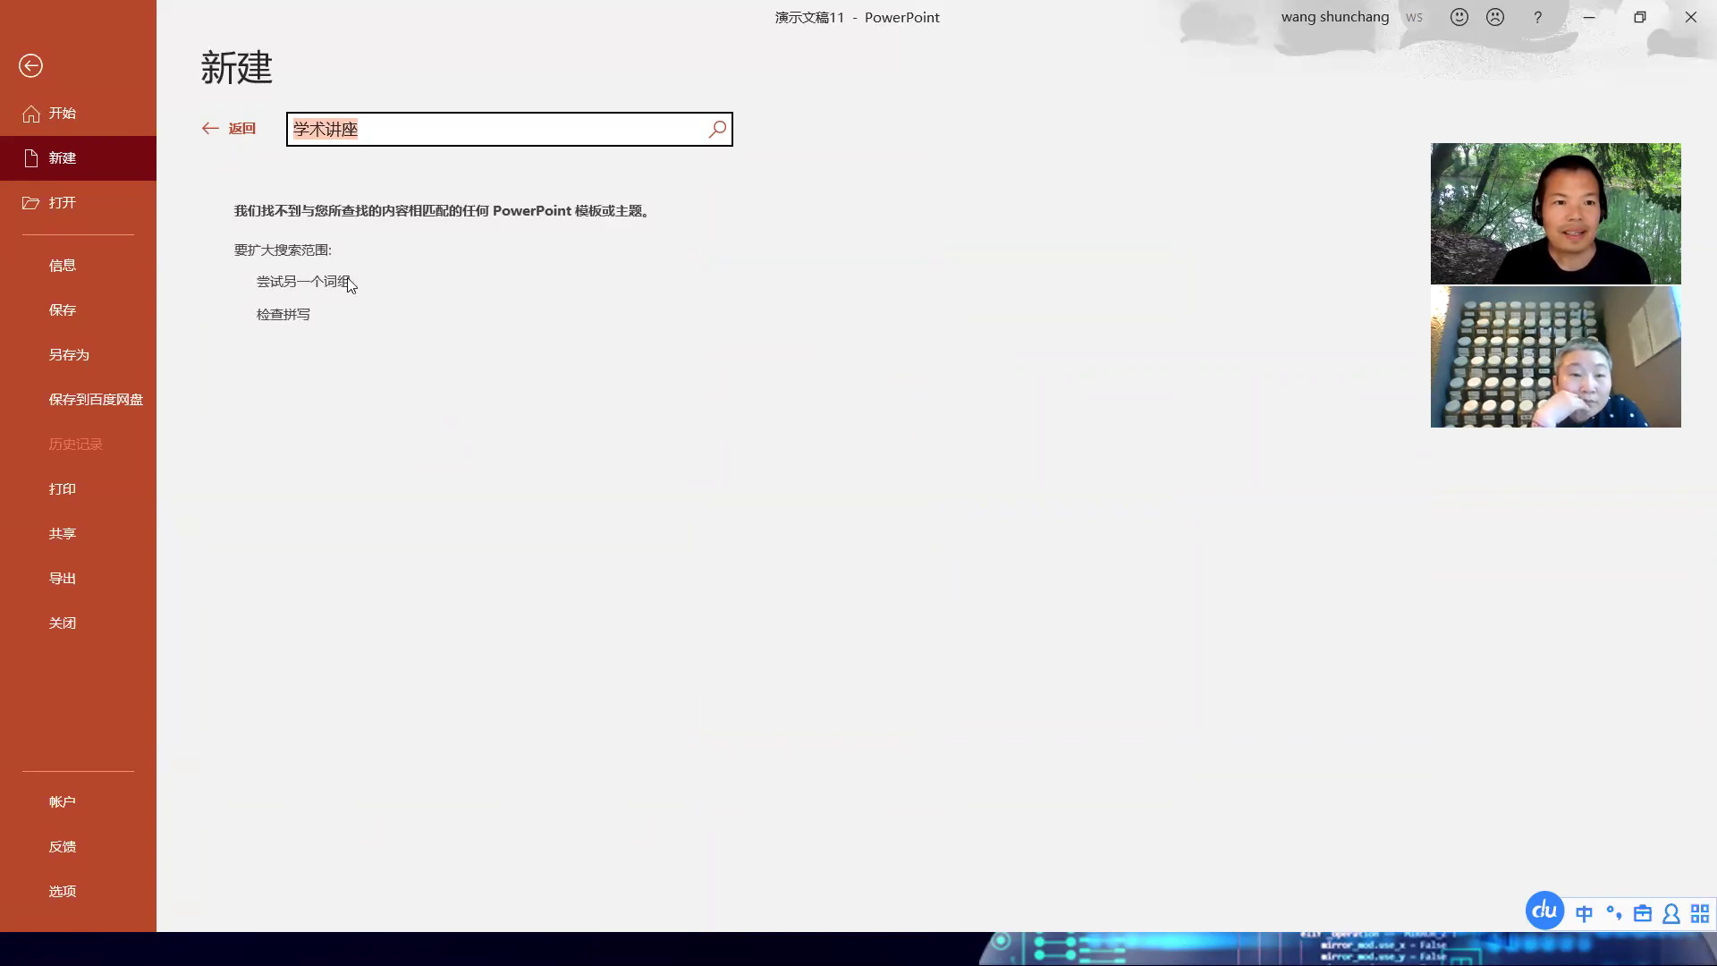
click(397, 131)
key(BackSpace)
key(BackSpace)
key(Return)
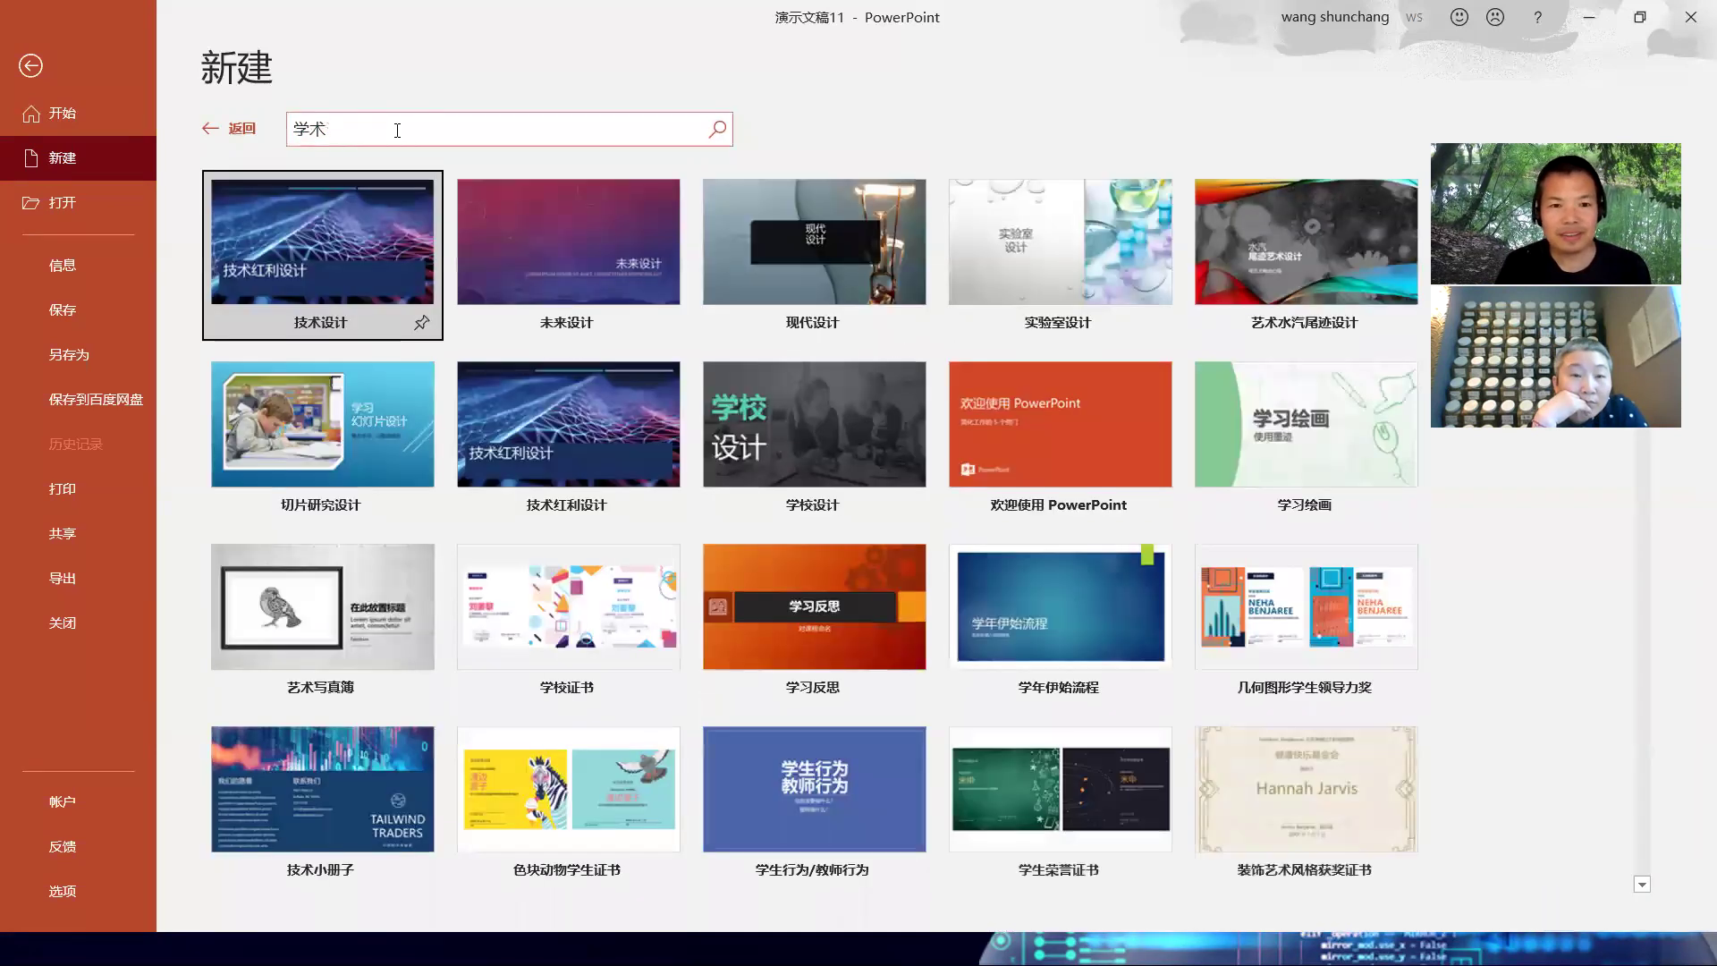
Scroll through the 学术 results such as 技术设计, 未来设计 and 学校设计
scroll(630, 462, down, 1)
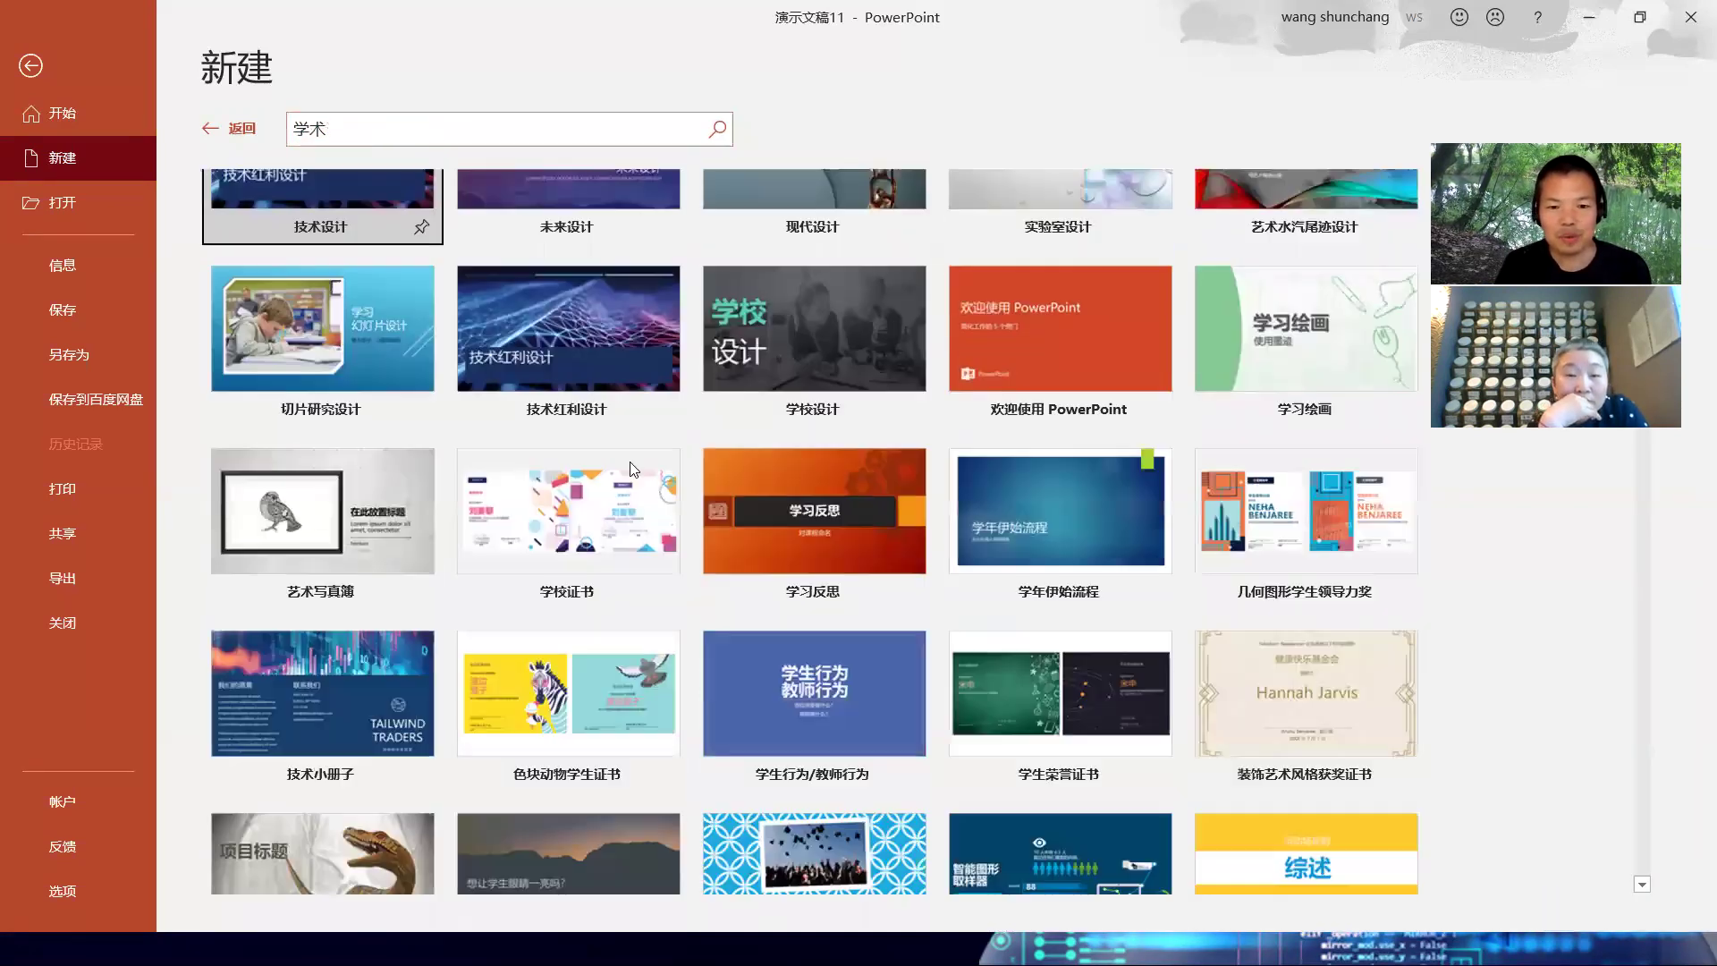
scroll(629, 461, down, 3)
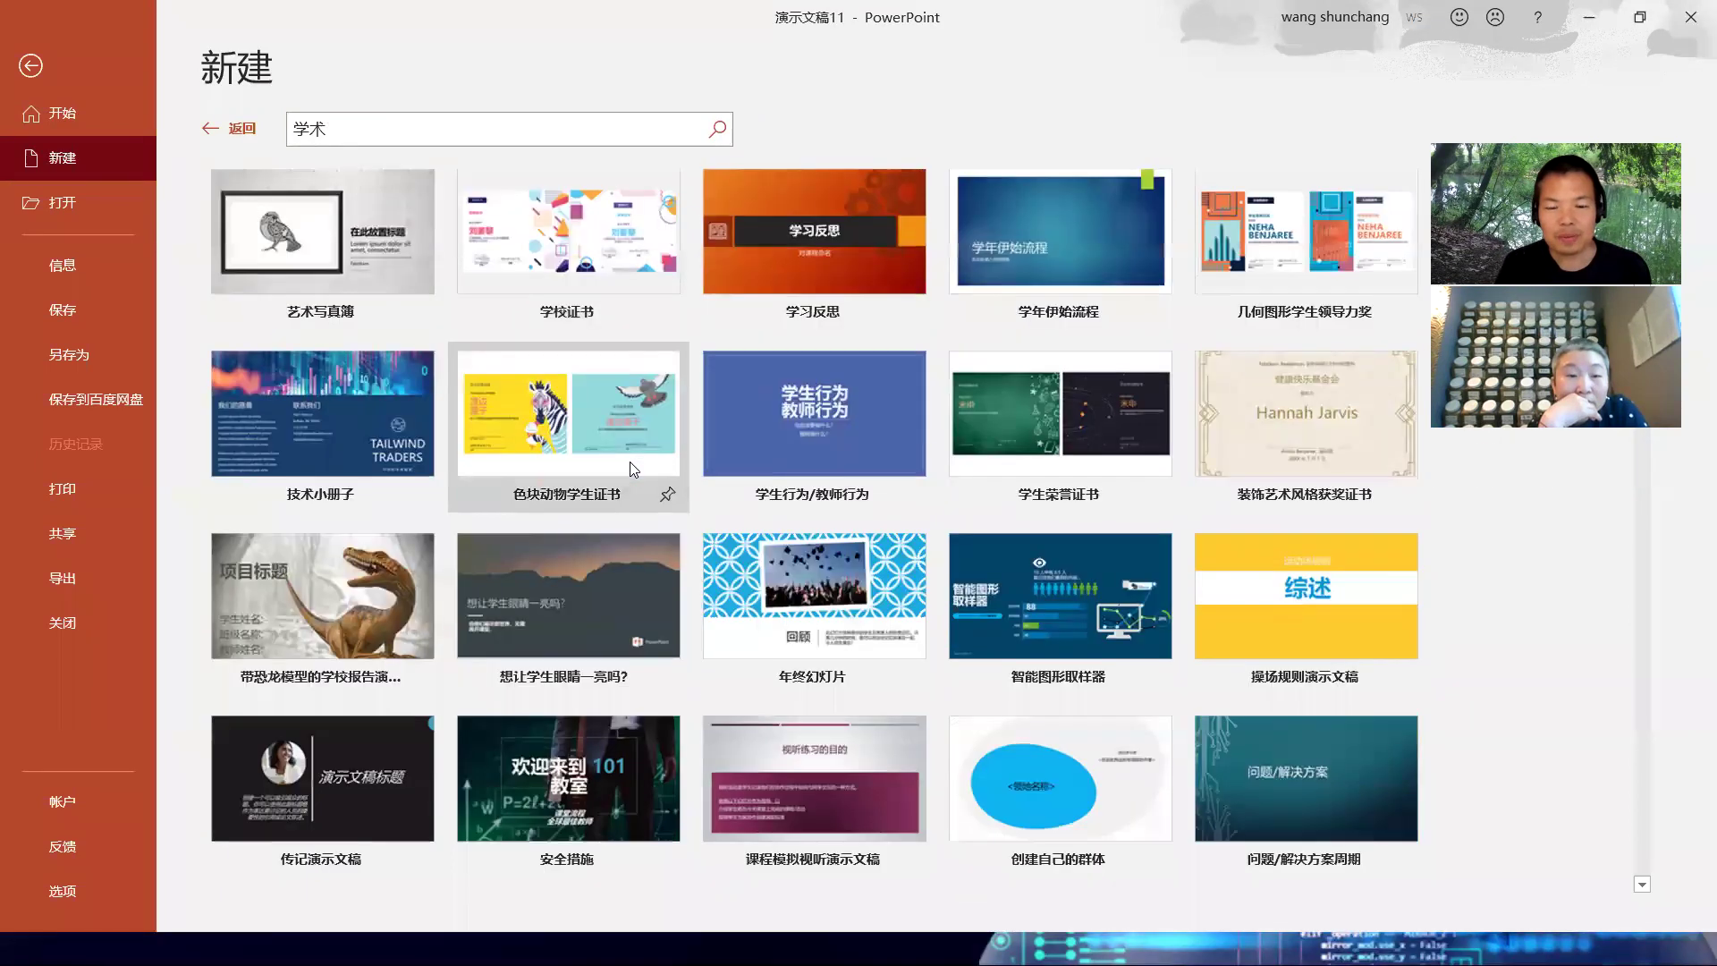
scroll(630, 461, down, 5)
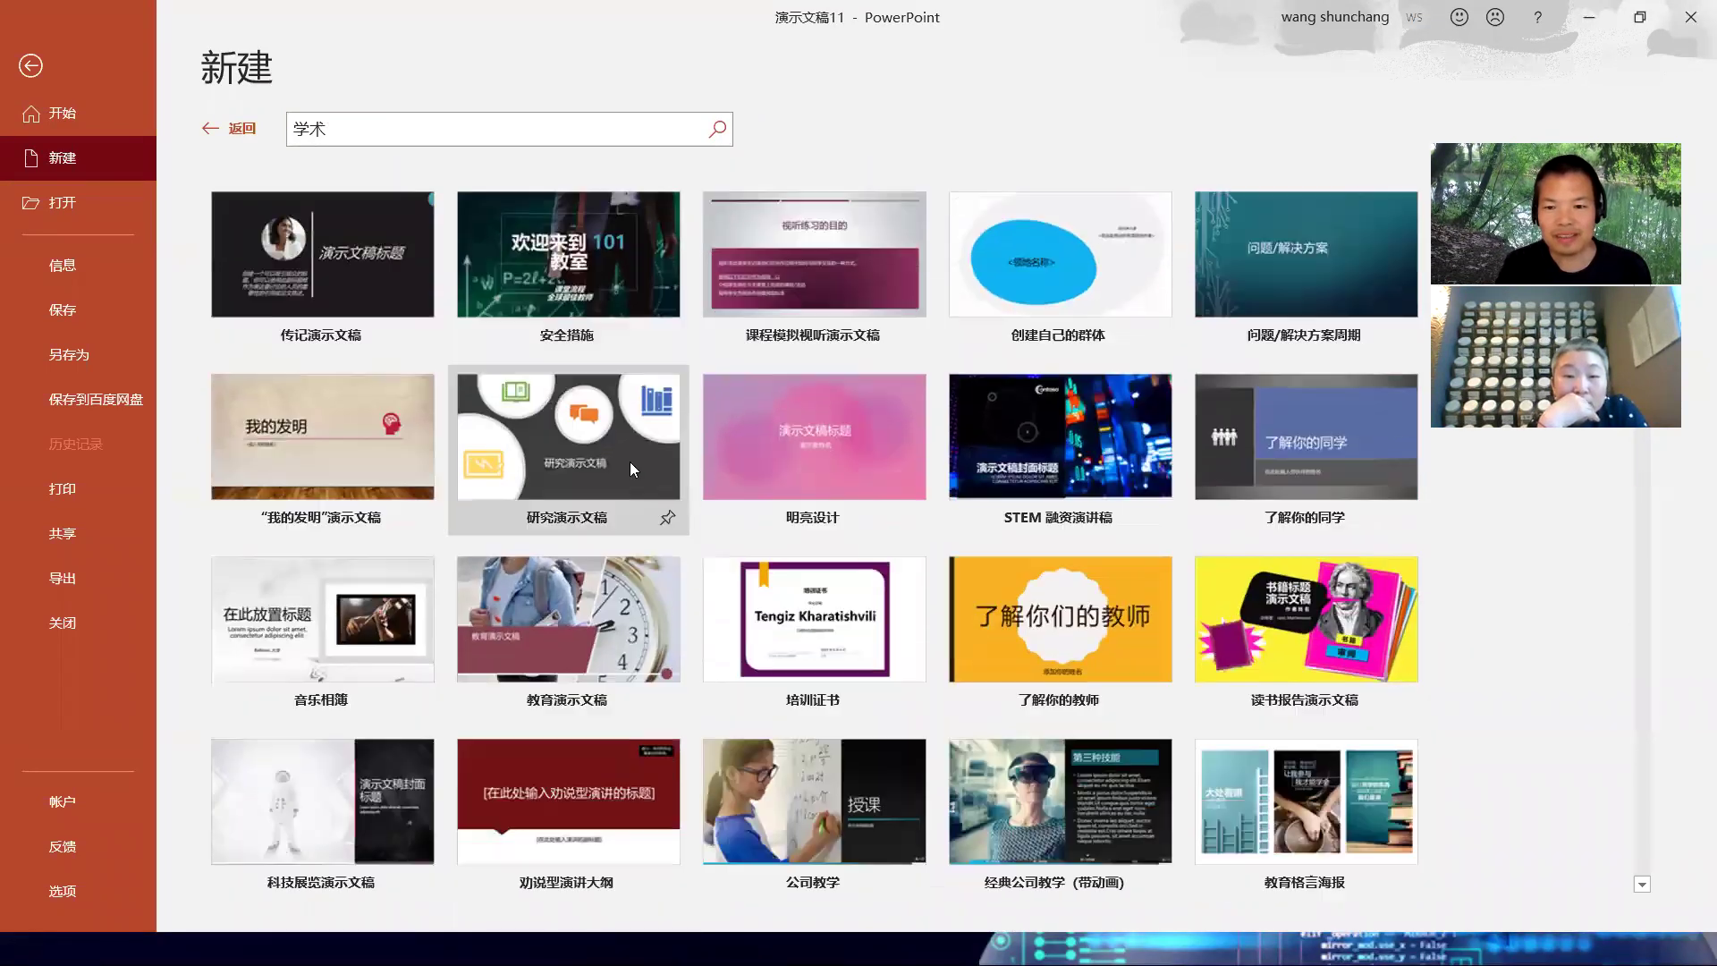
scroll(630, 462, down, 6)
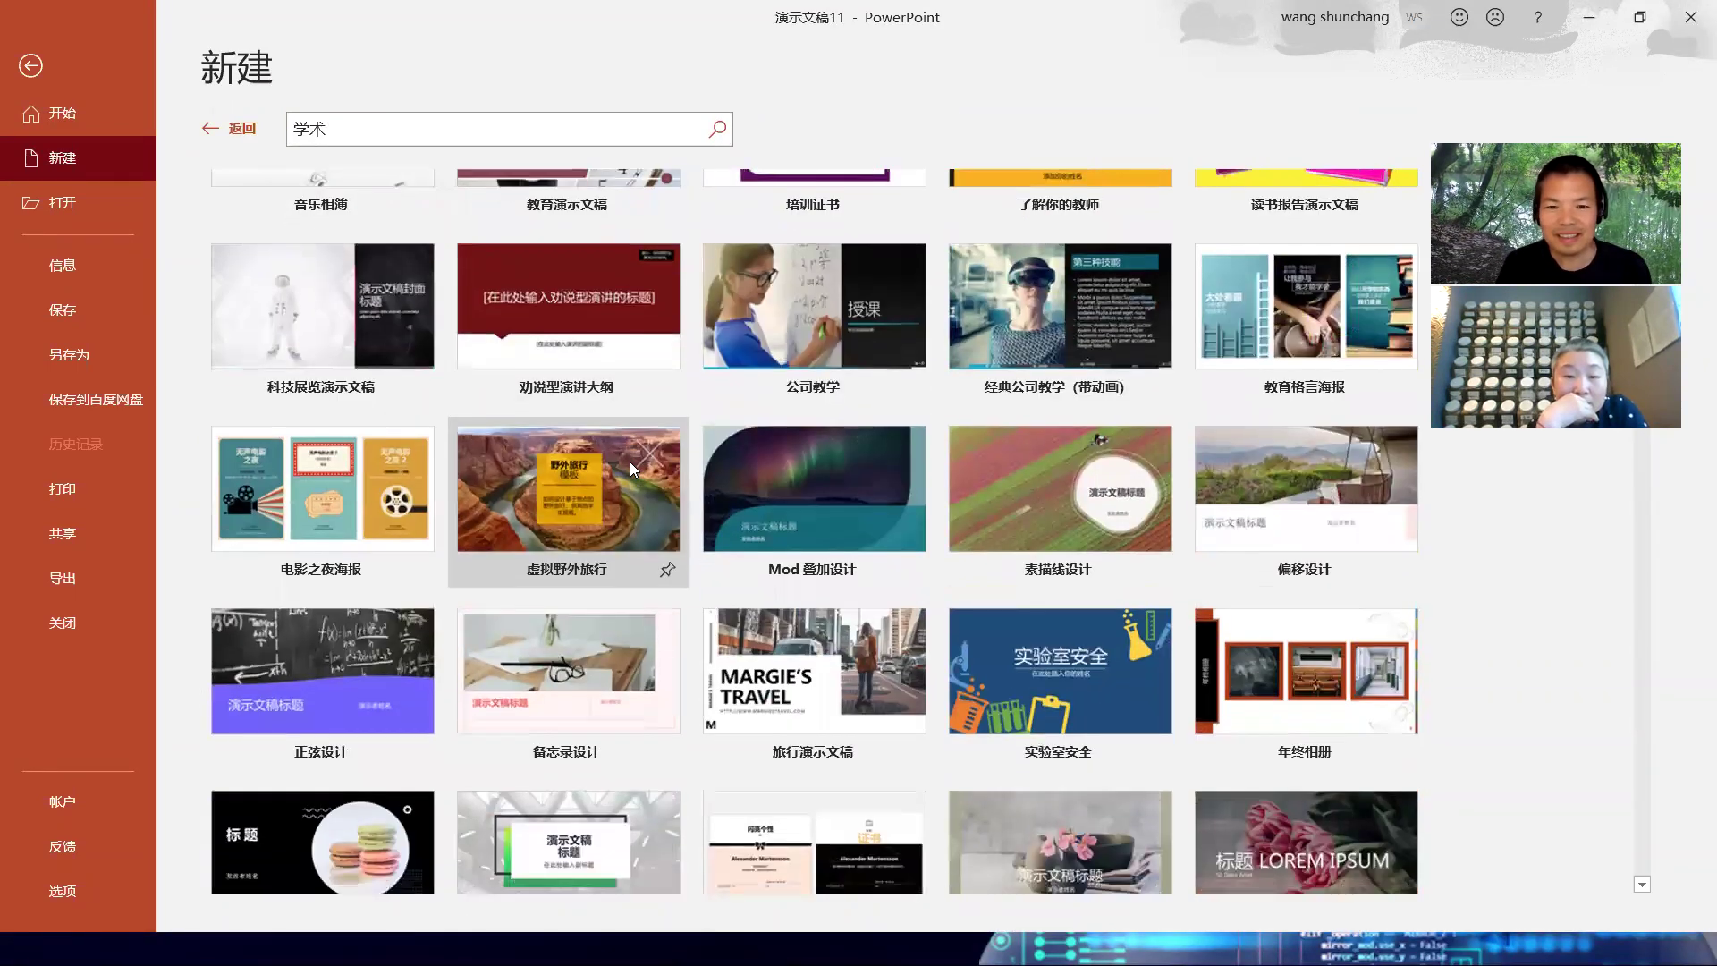
scroll(629, 461, down, 1)
scroll(629, 461, down, 2)
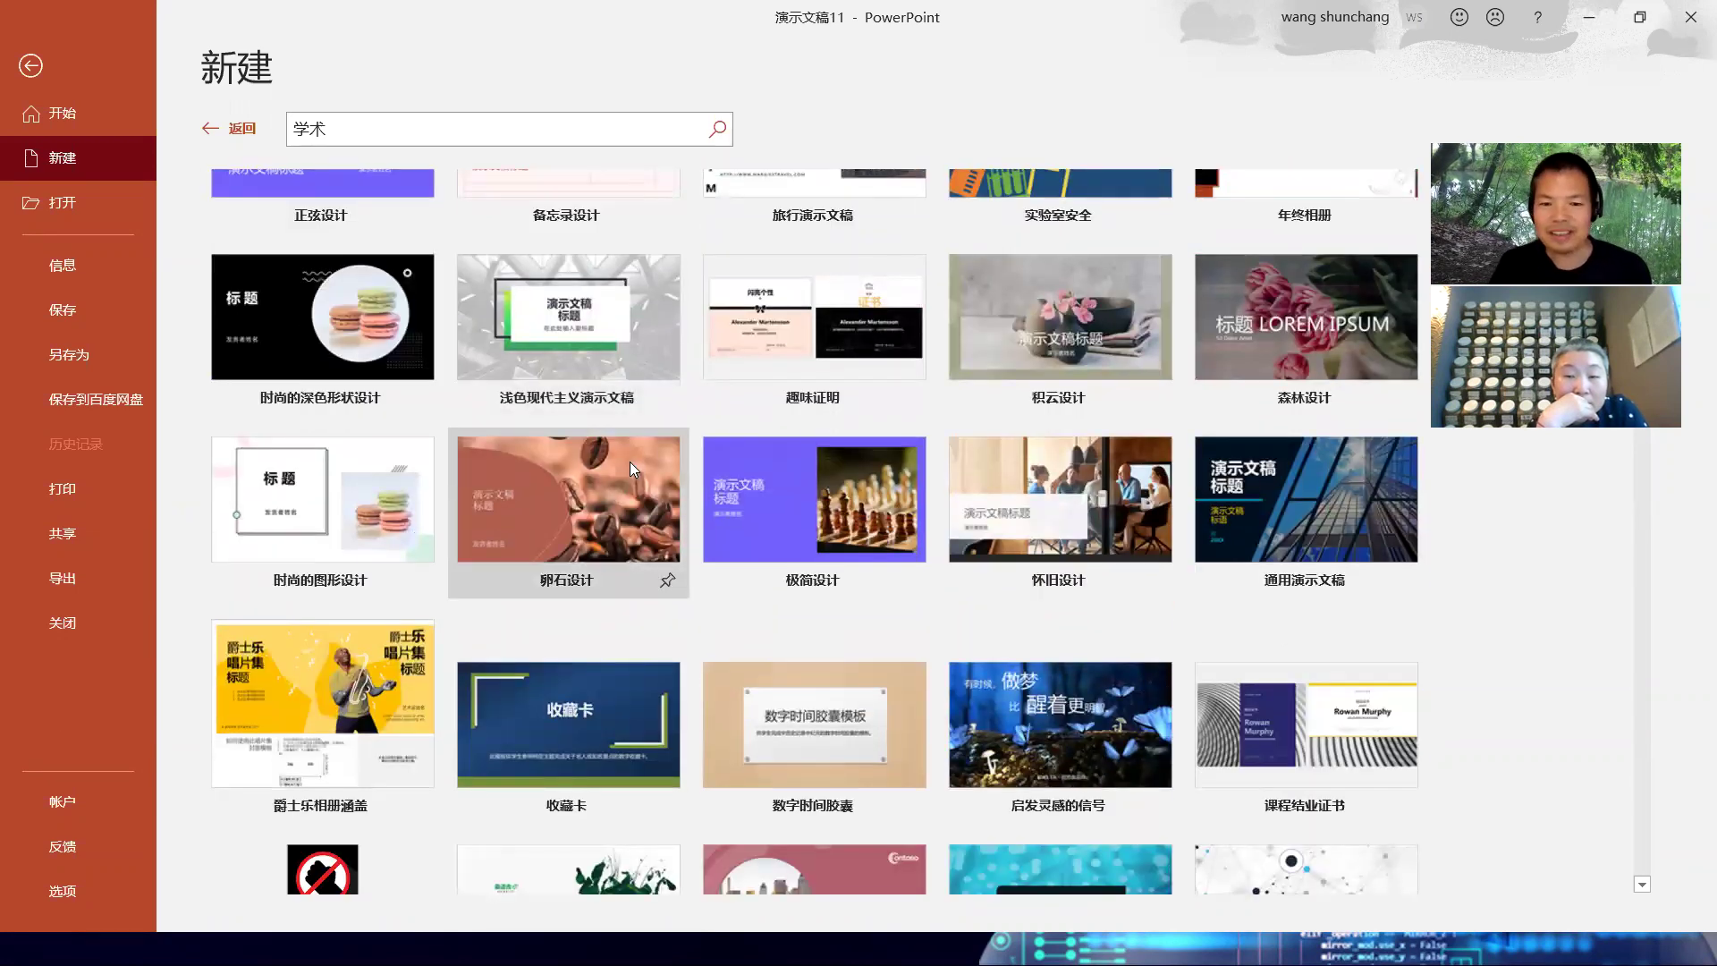
scroll(631, 467, down, 2)
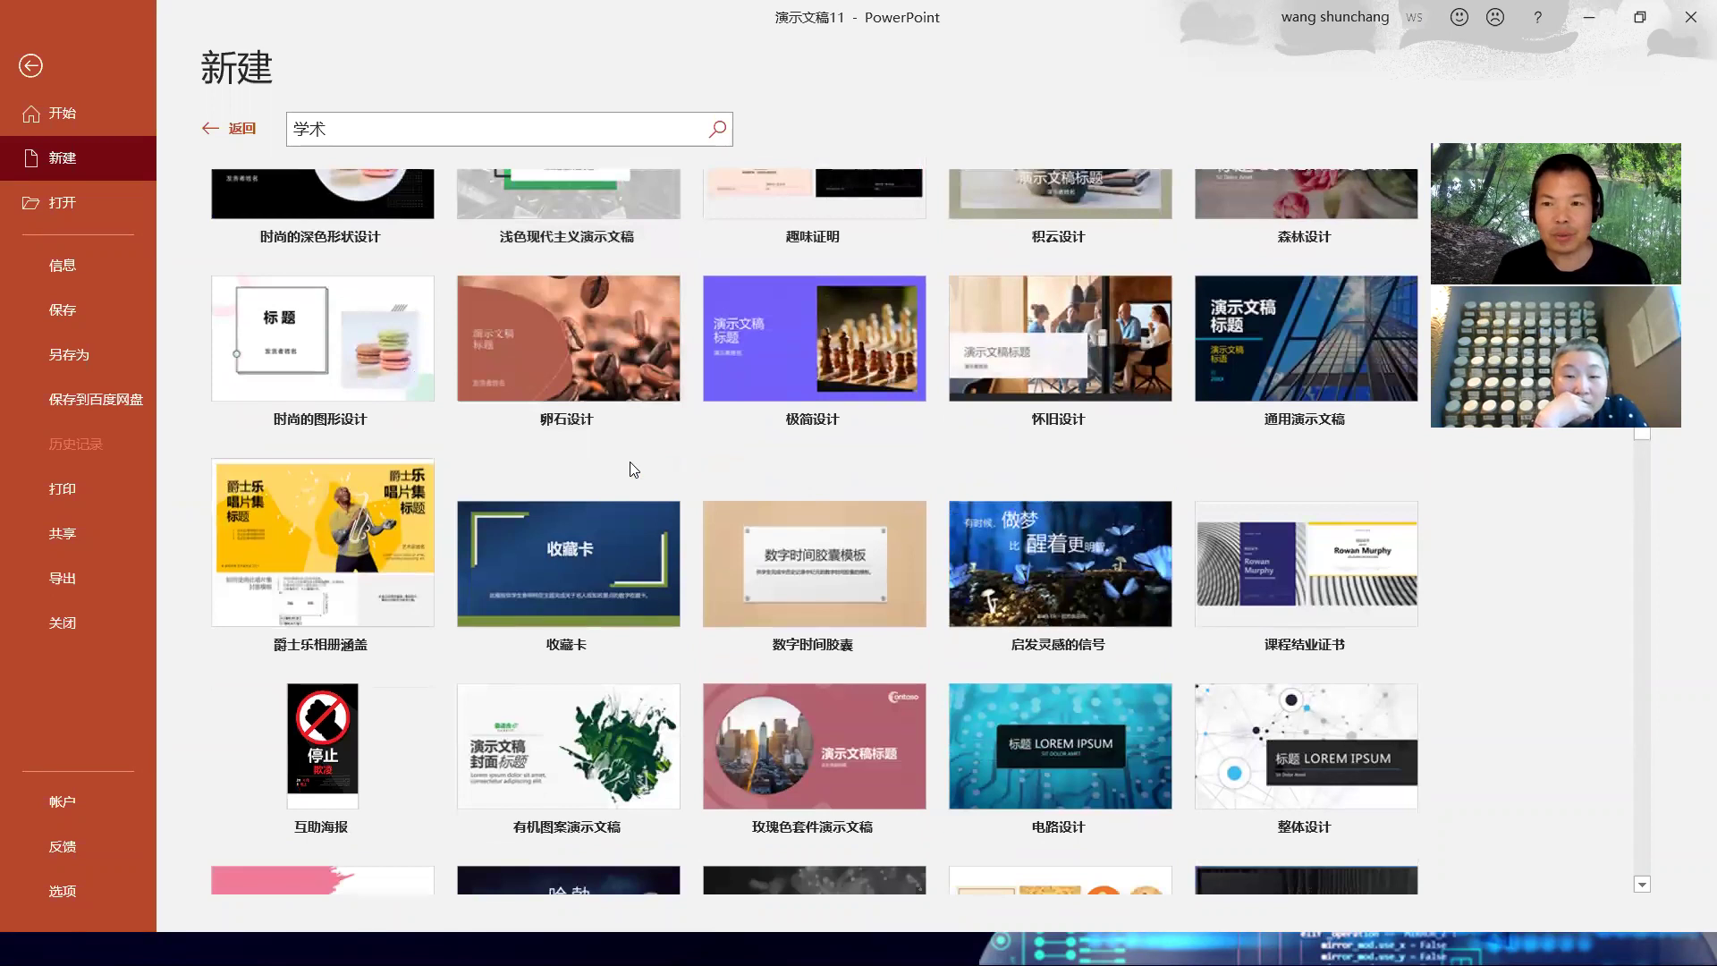
scroll(631, 467, up, 6)
scroll(631, 465, up, 10)
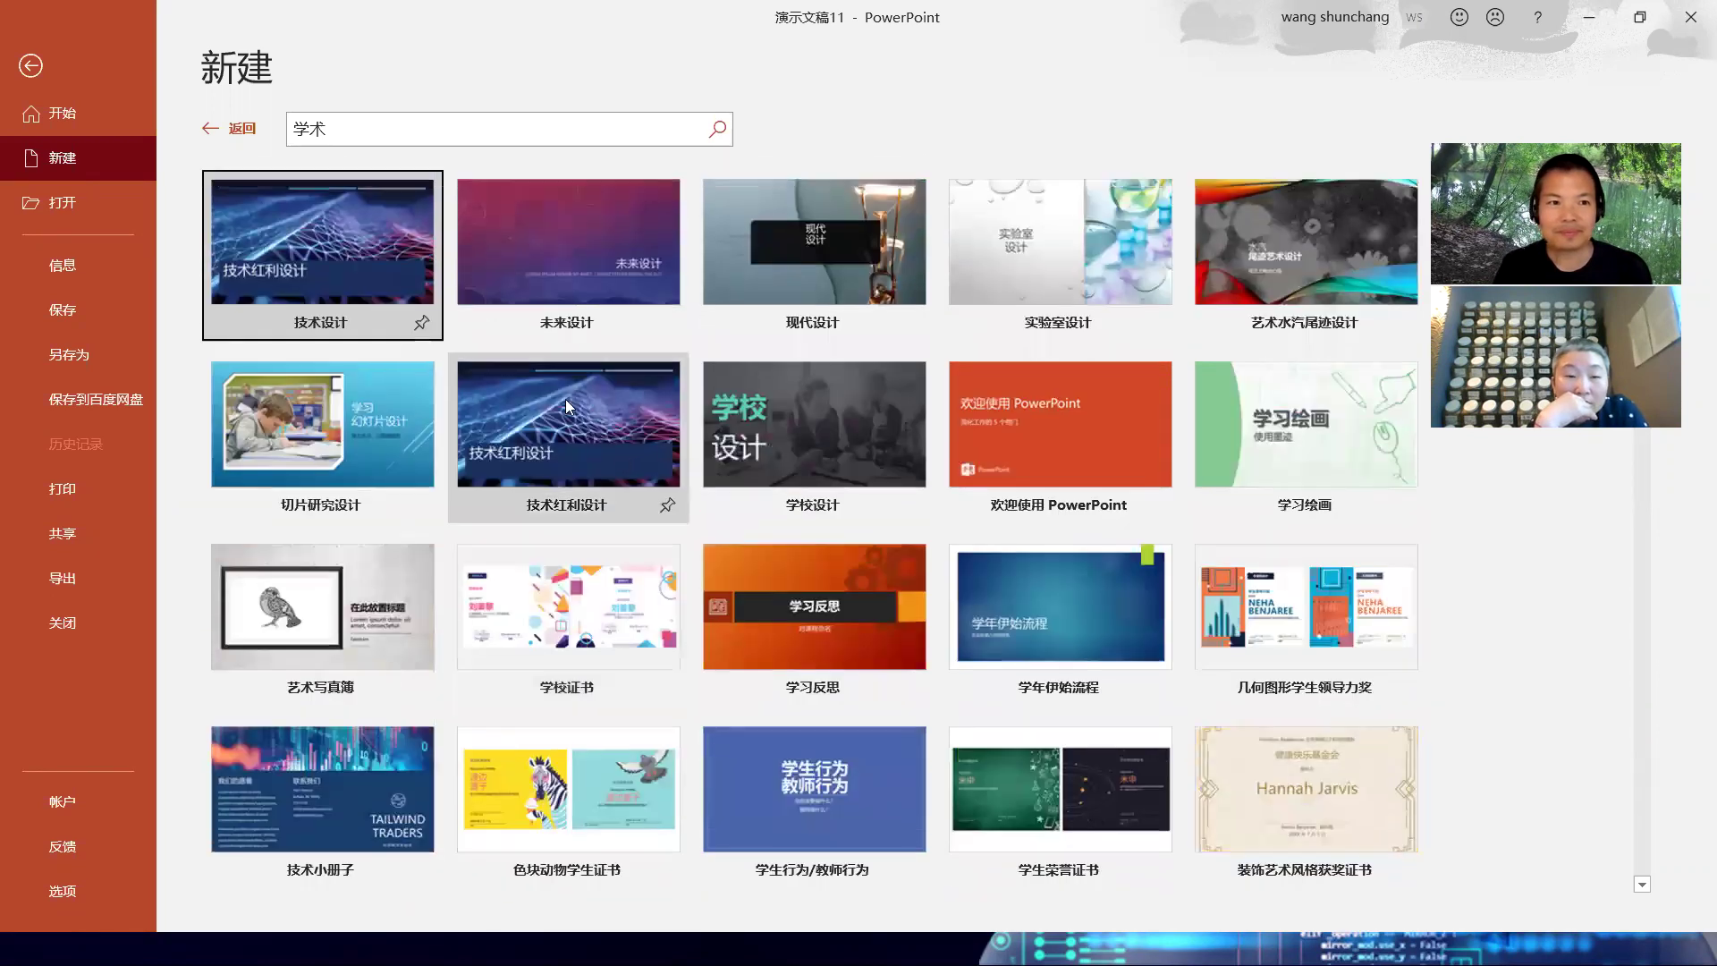
Return to the New page and create a presentation from the 未来展望 template
click(216, 130)
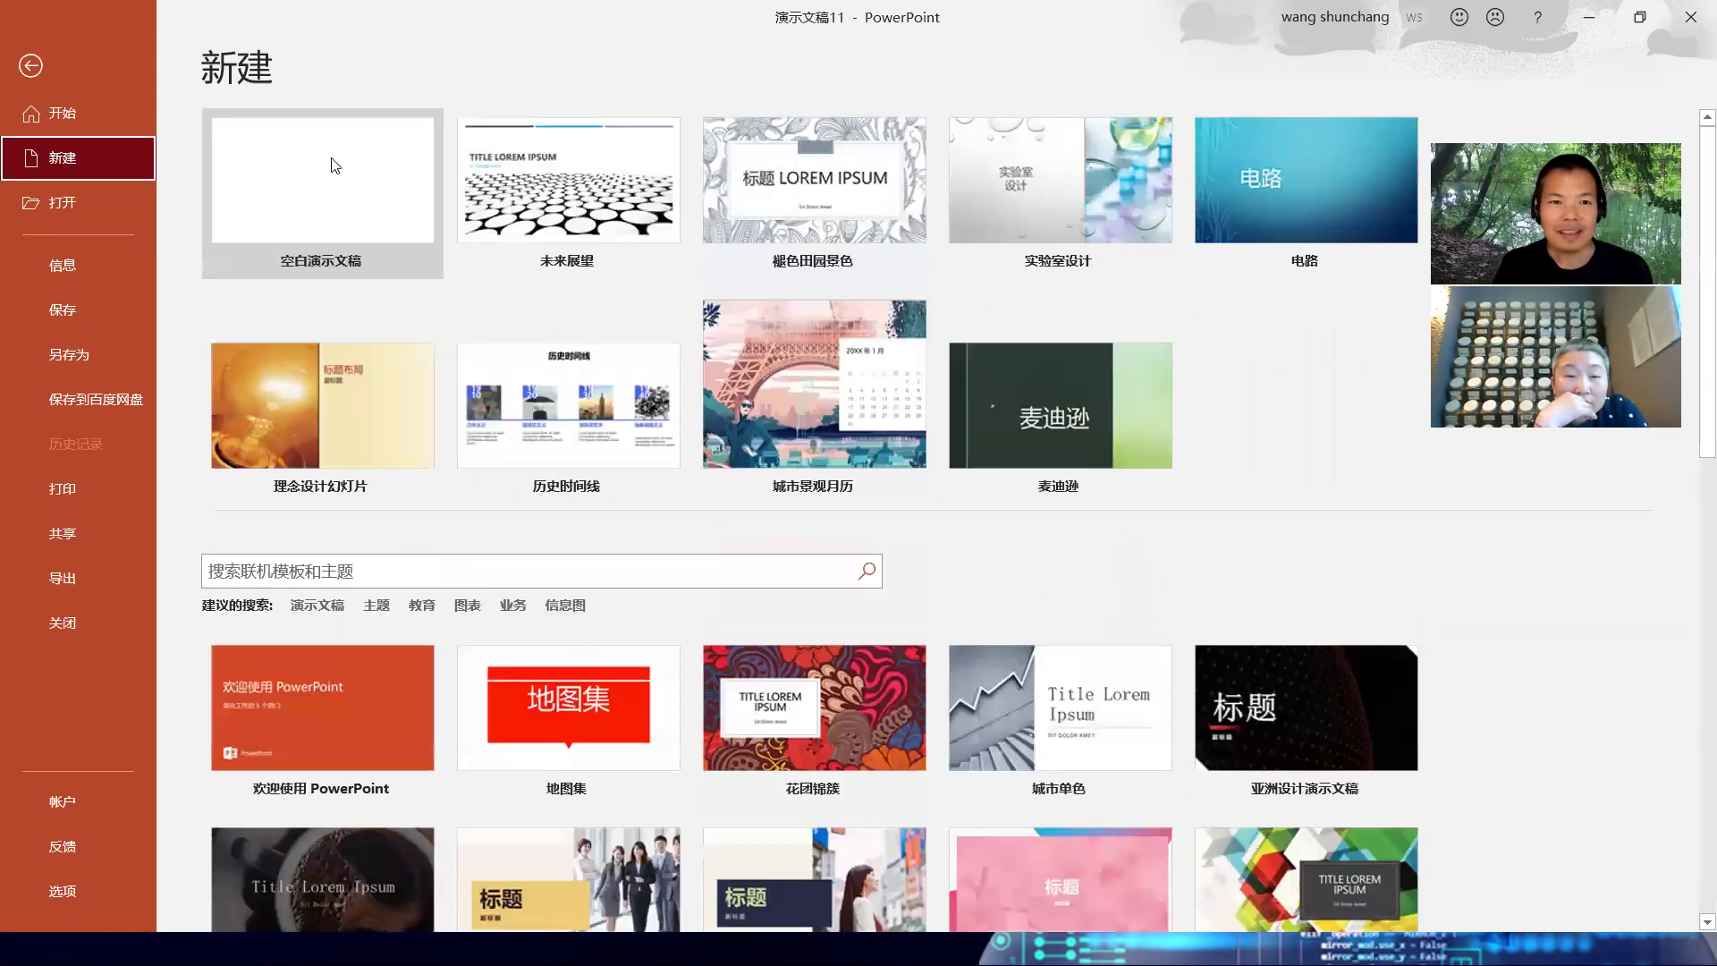
click(554, 206)
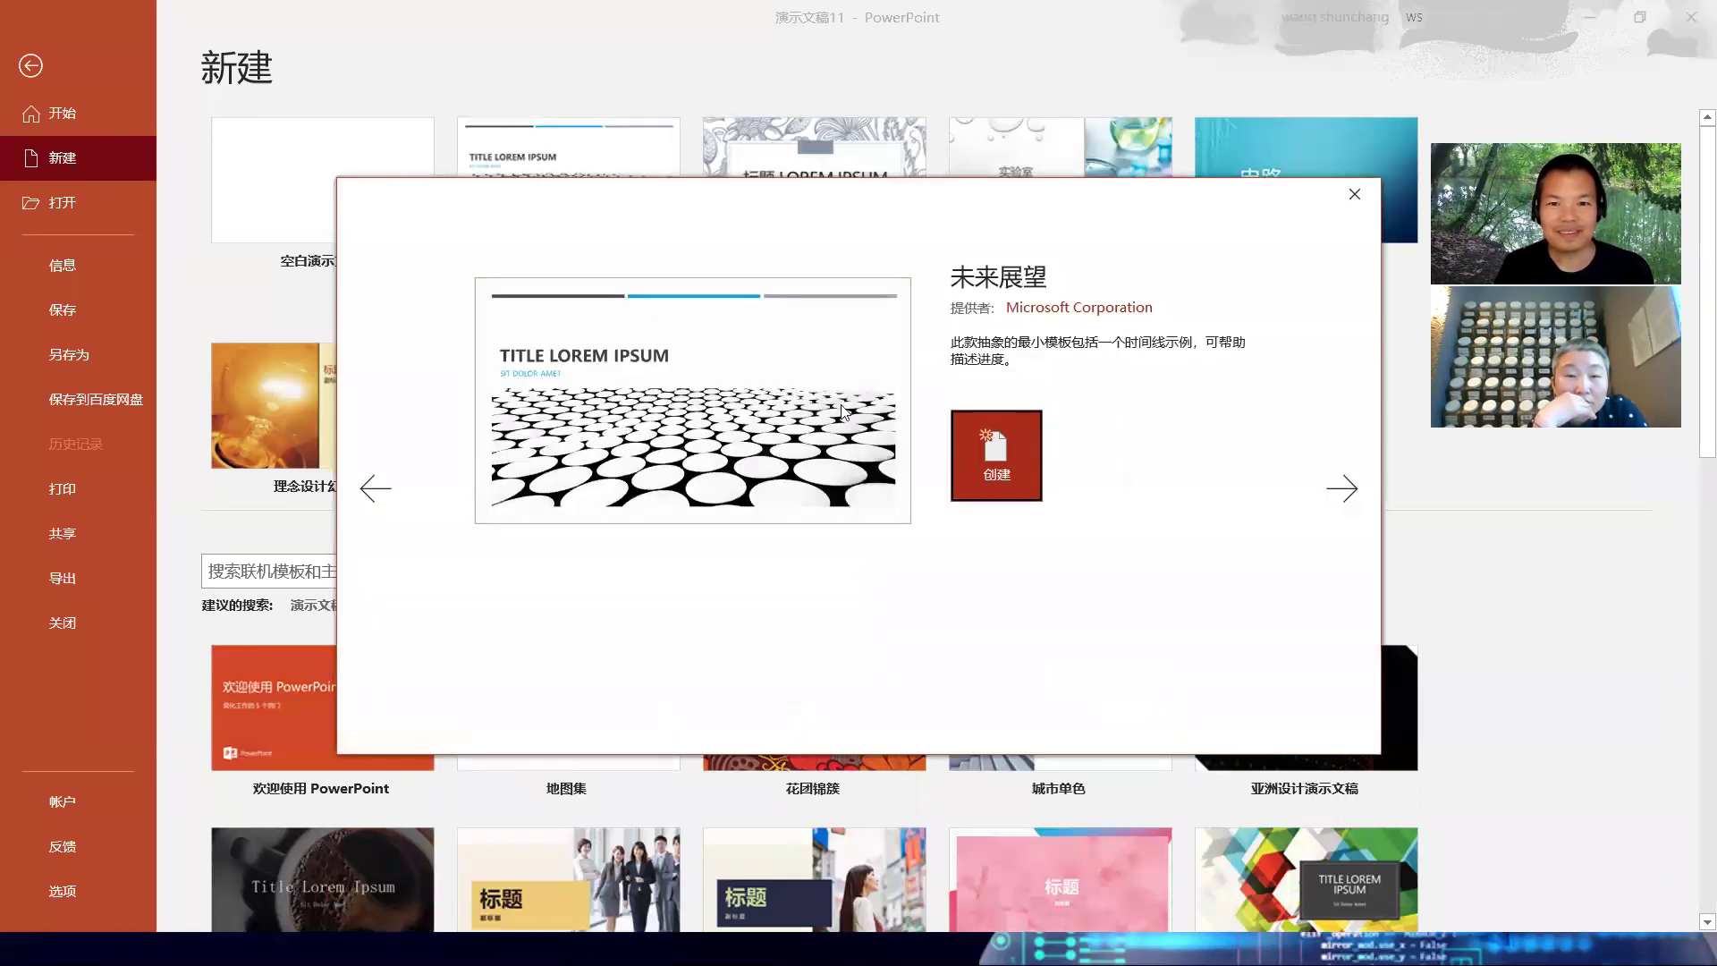
click(998, 452)
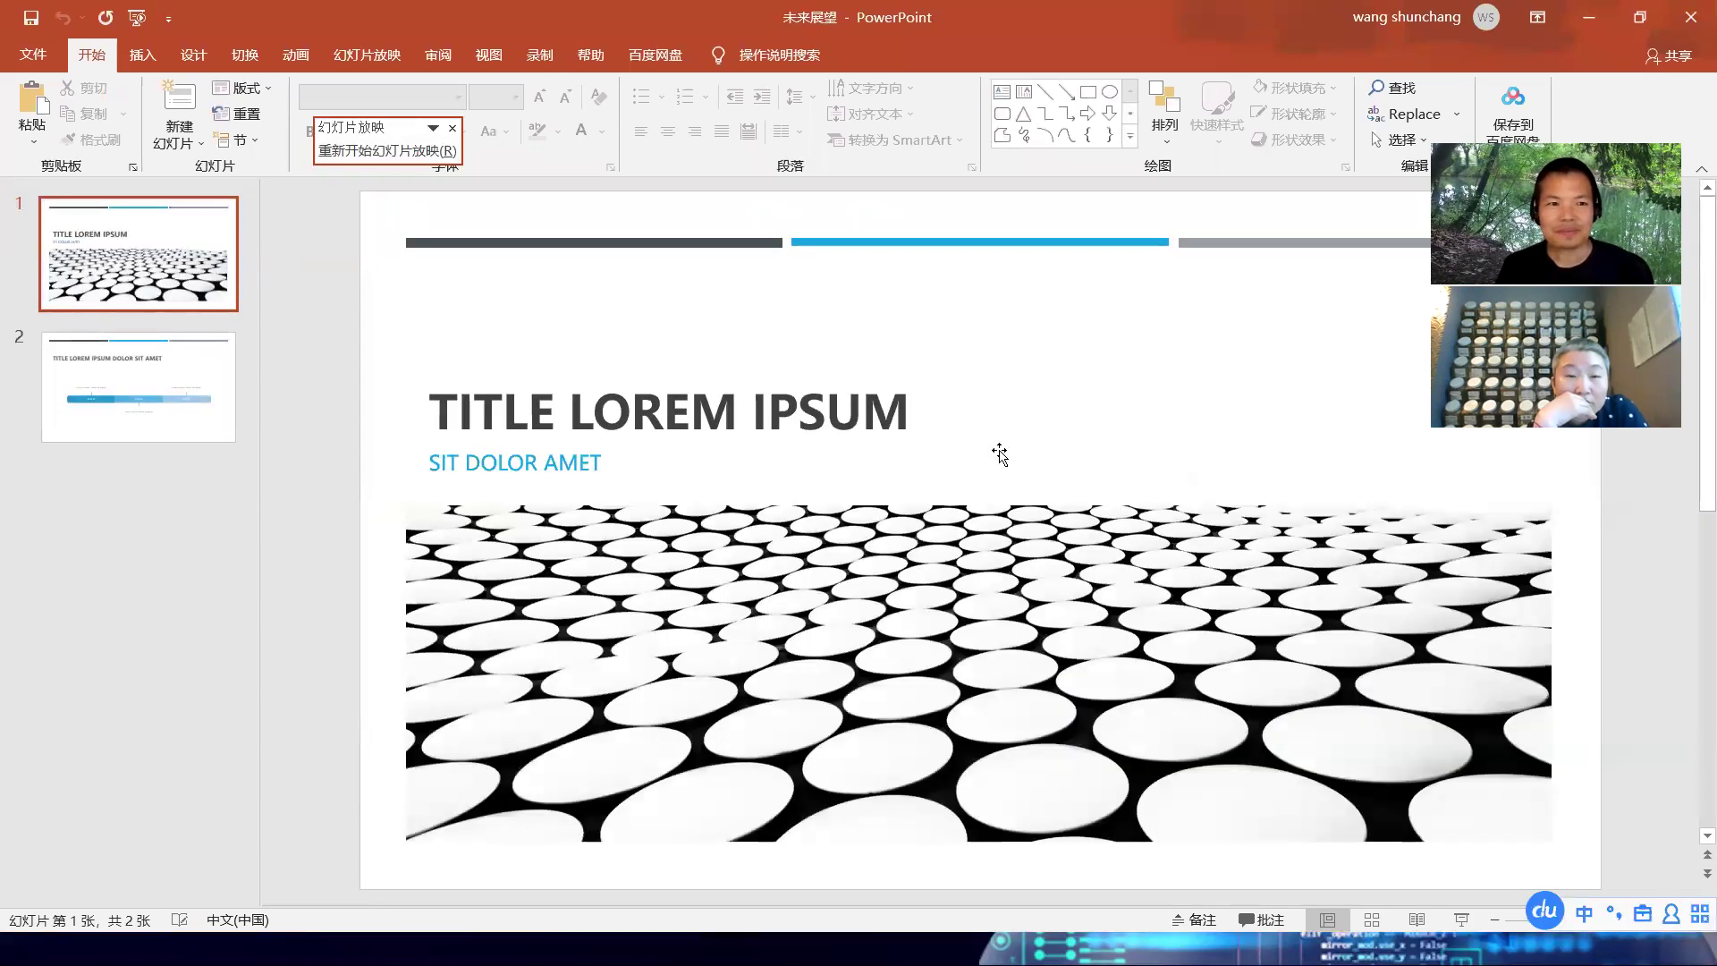
Review the title and timeline slides, then show the New Slide layout choices
click(190, 398)
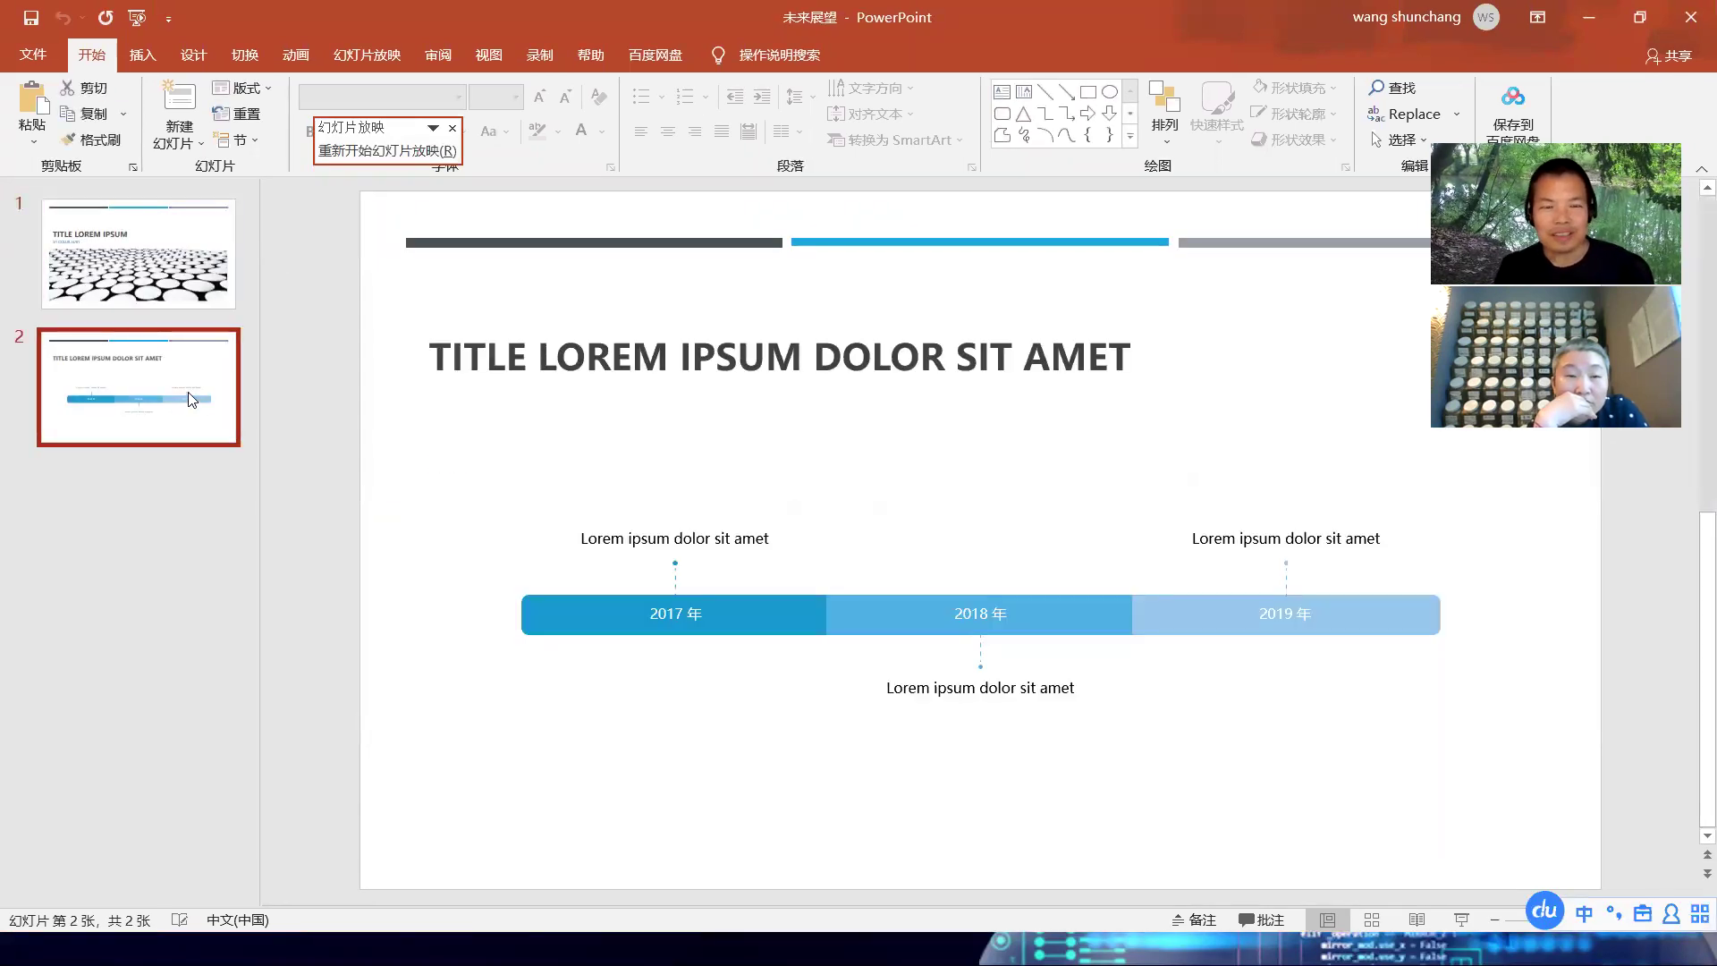
click(158, 250)
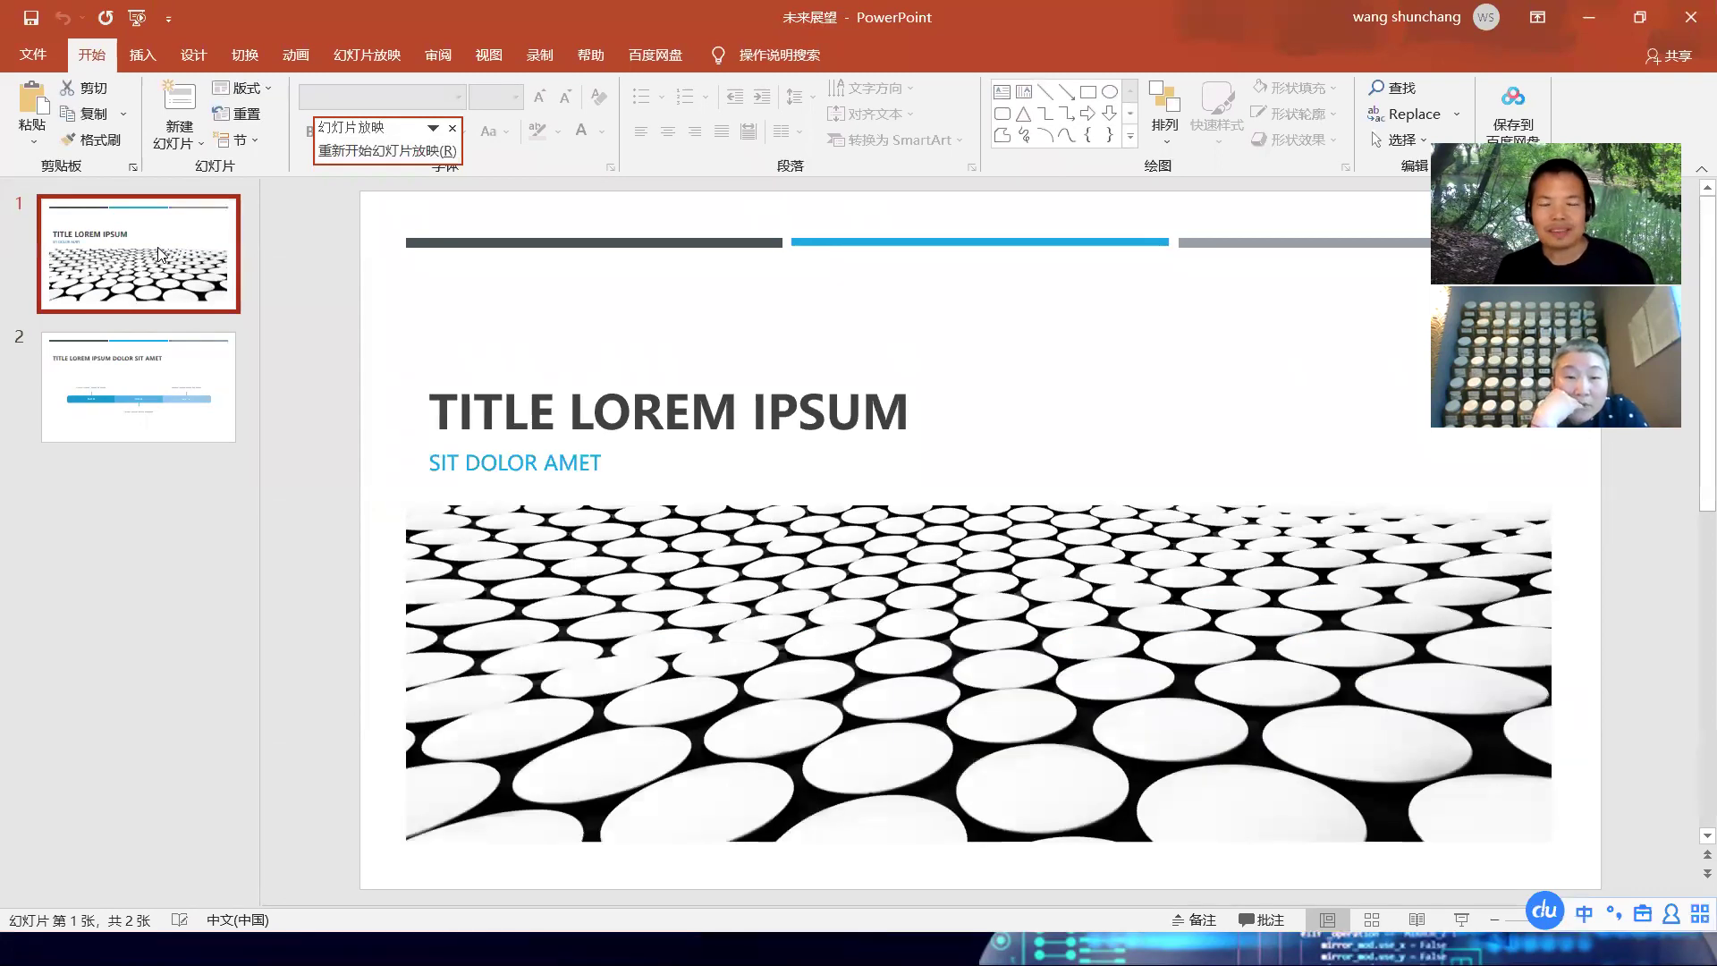
click(172, 382)
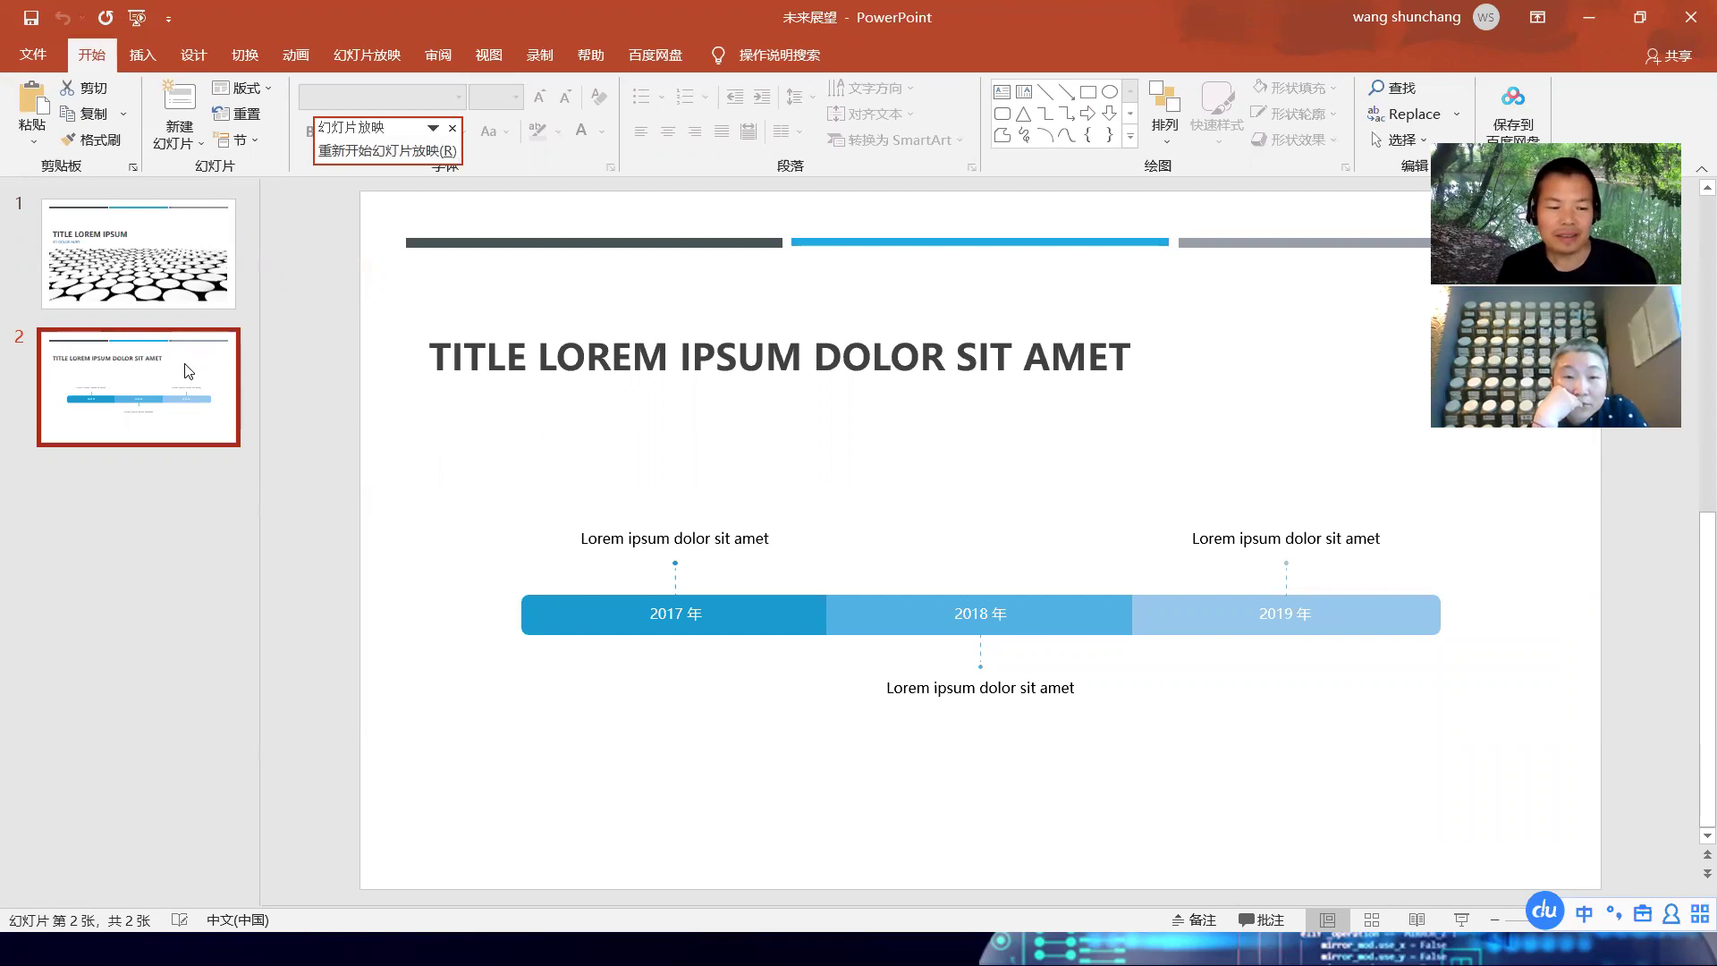
click(199, 143)
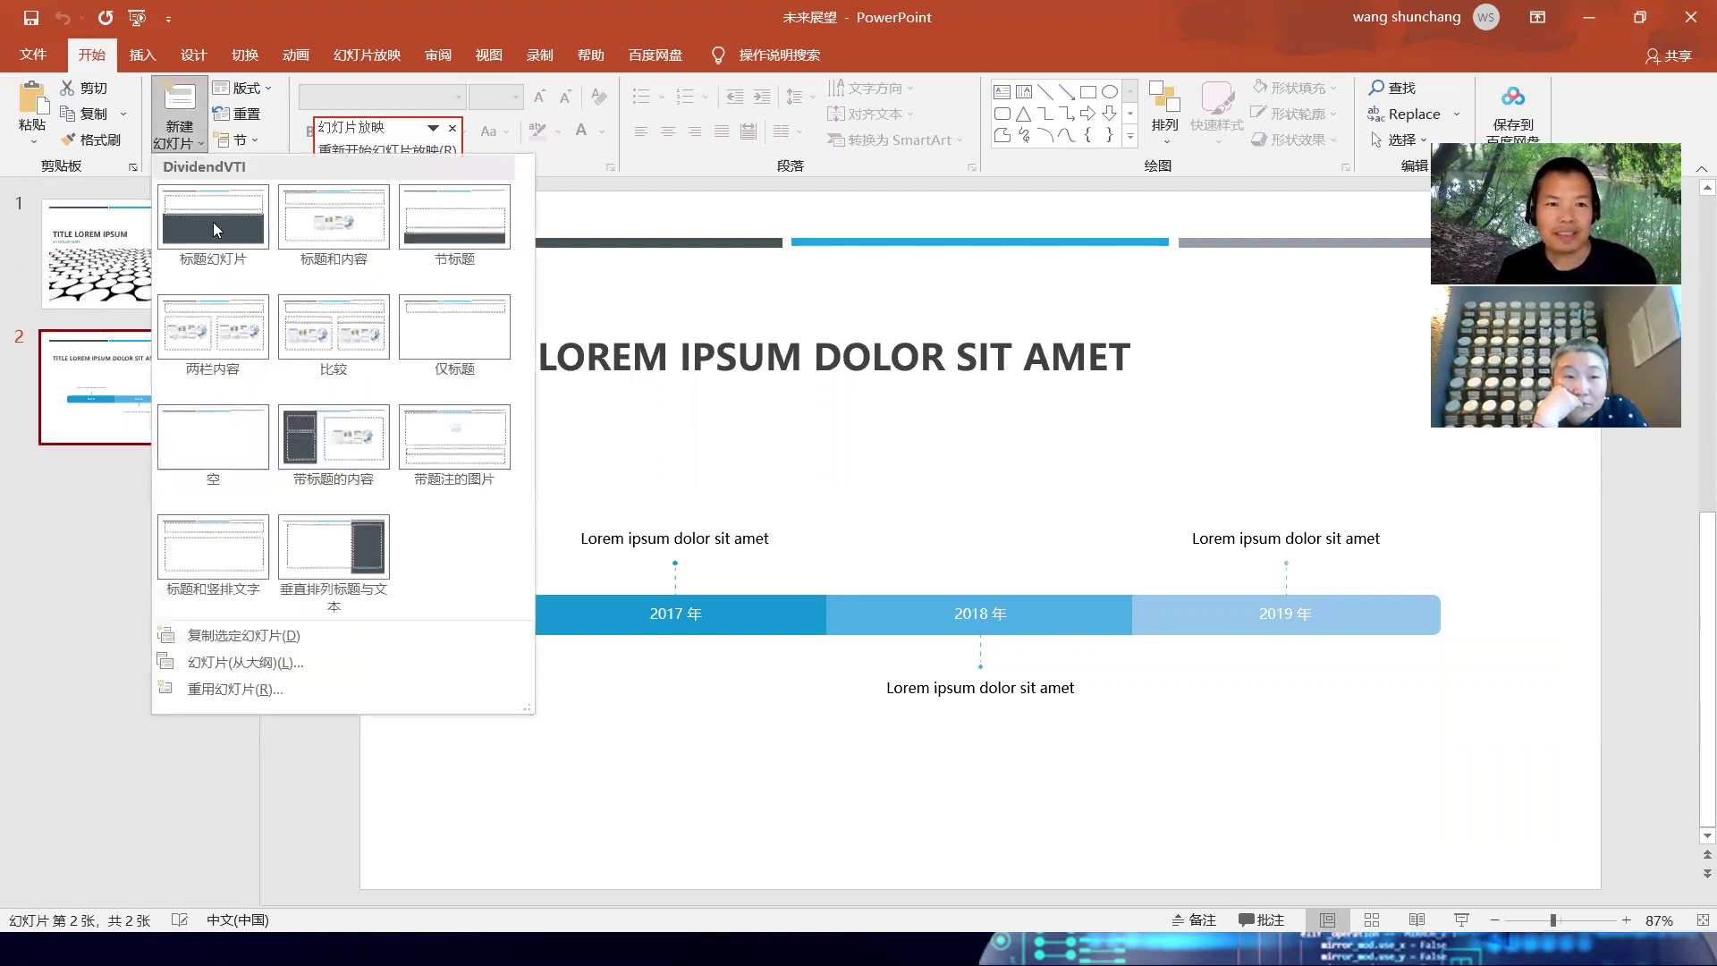
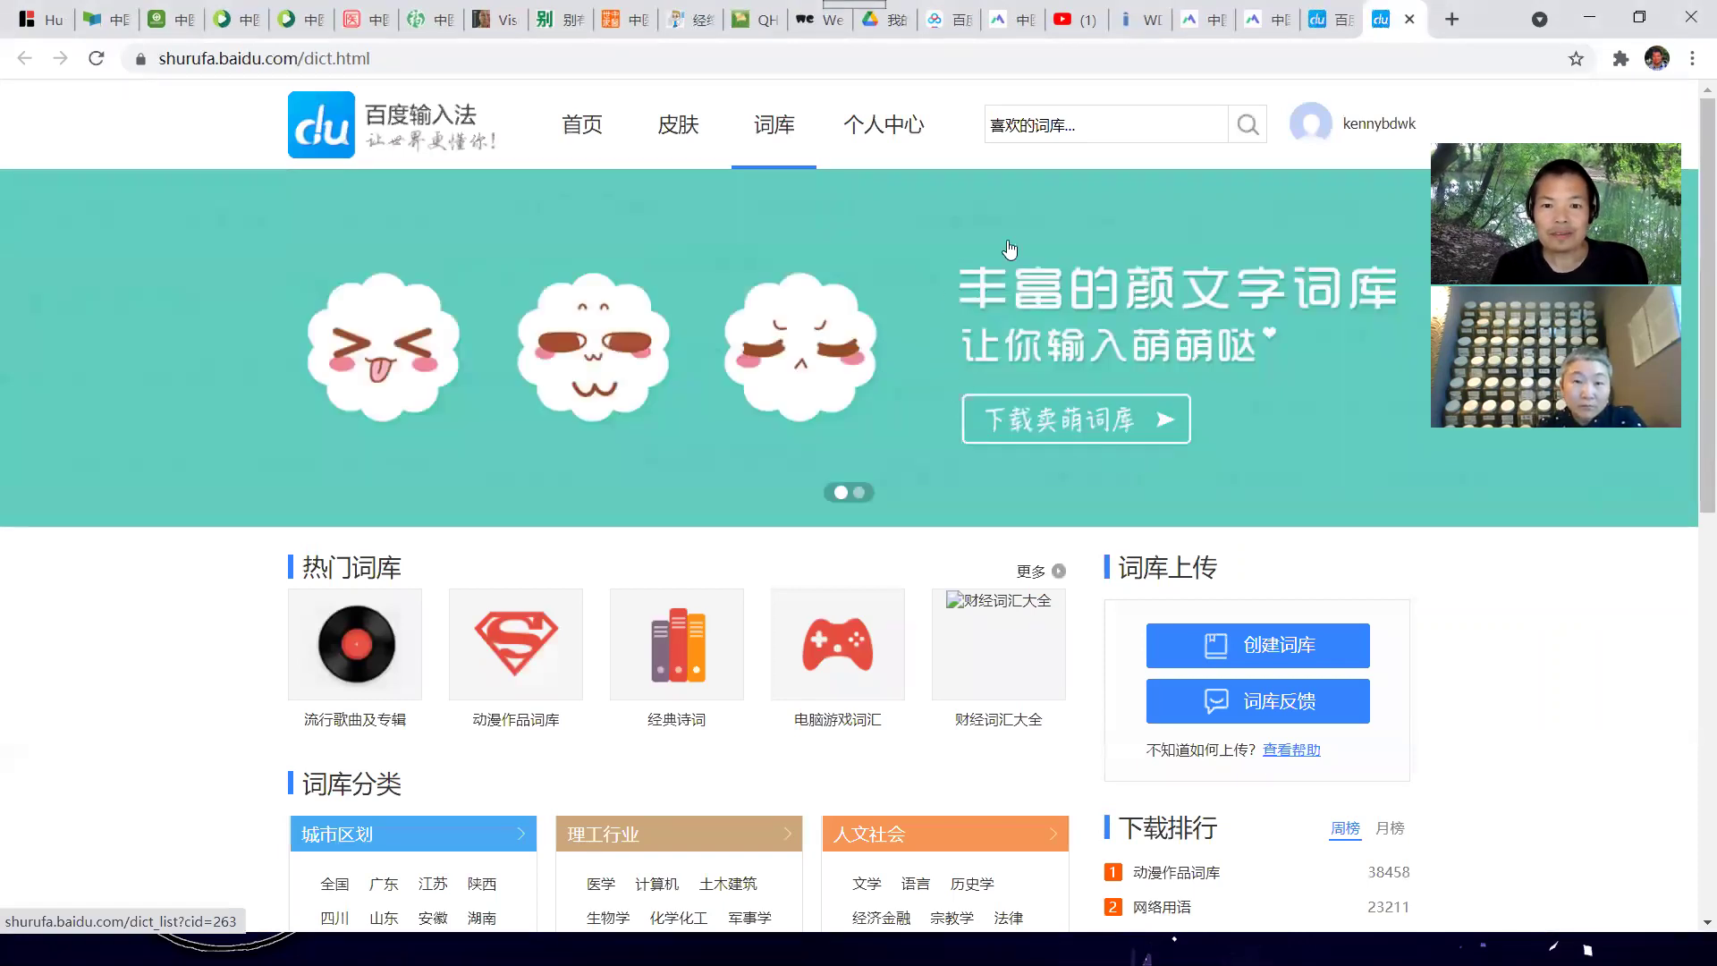
Search the dictionary library for 中医 and look through the results
click(1087, 125)
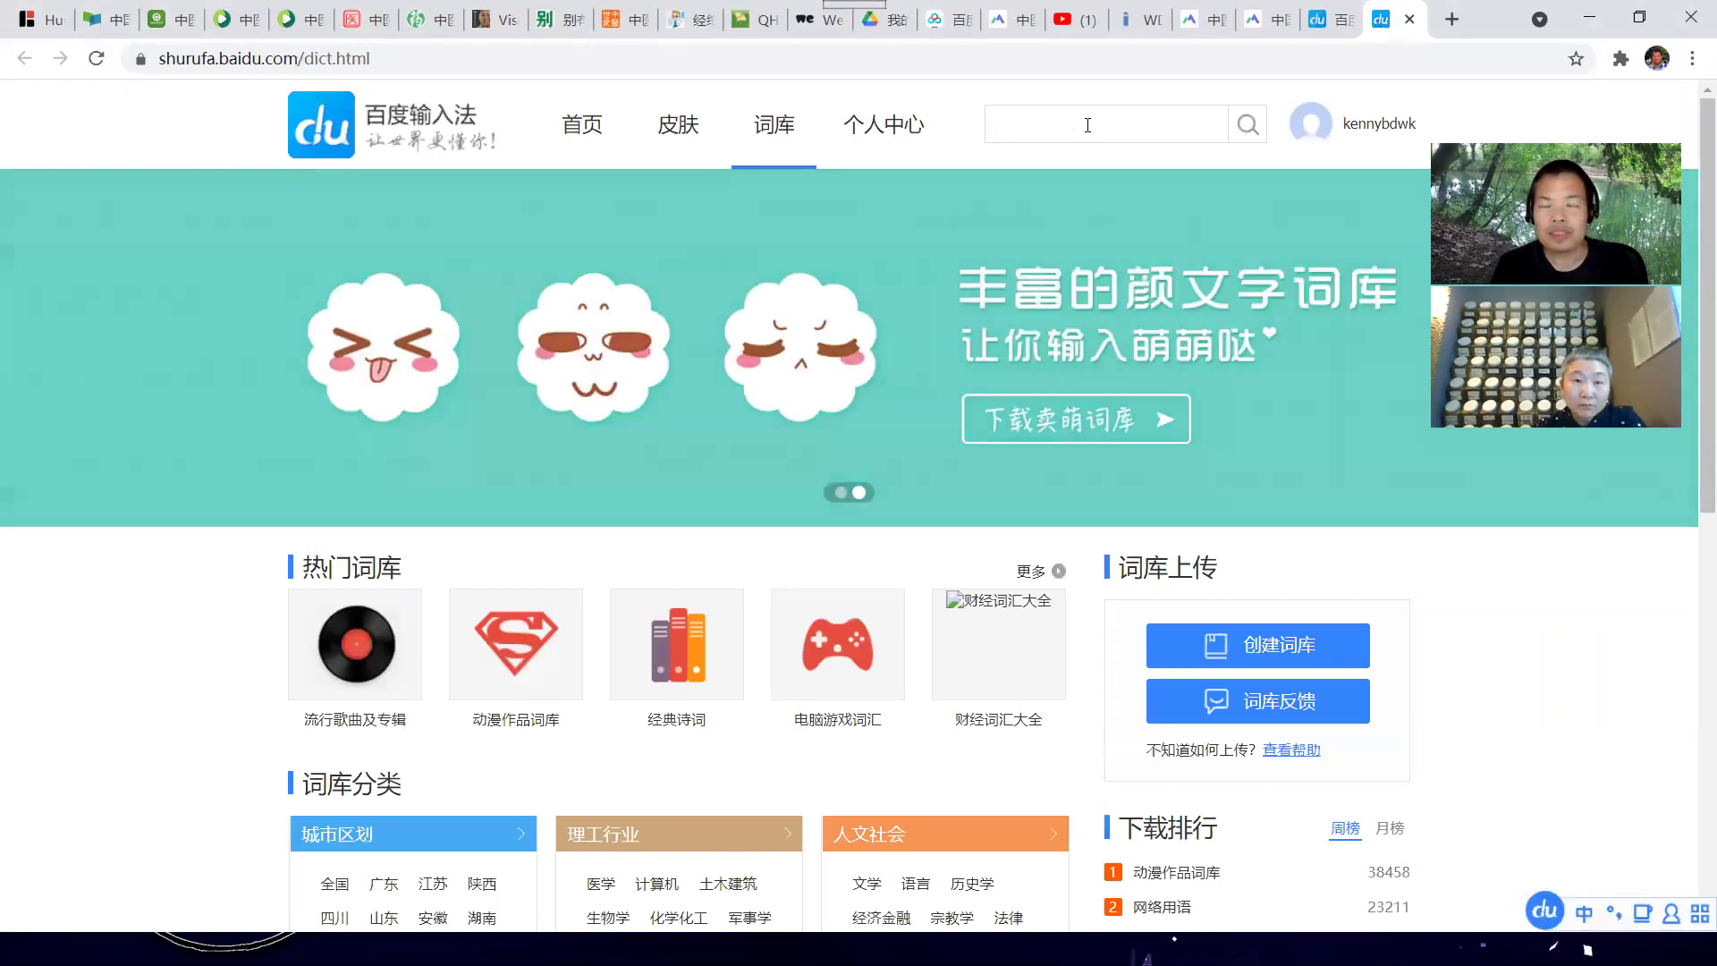
text(中医)
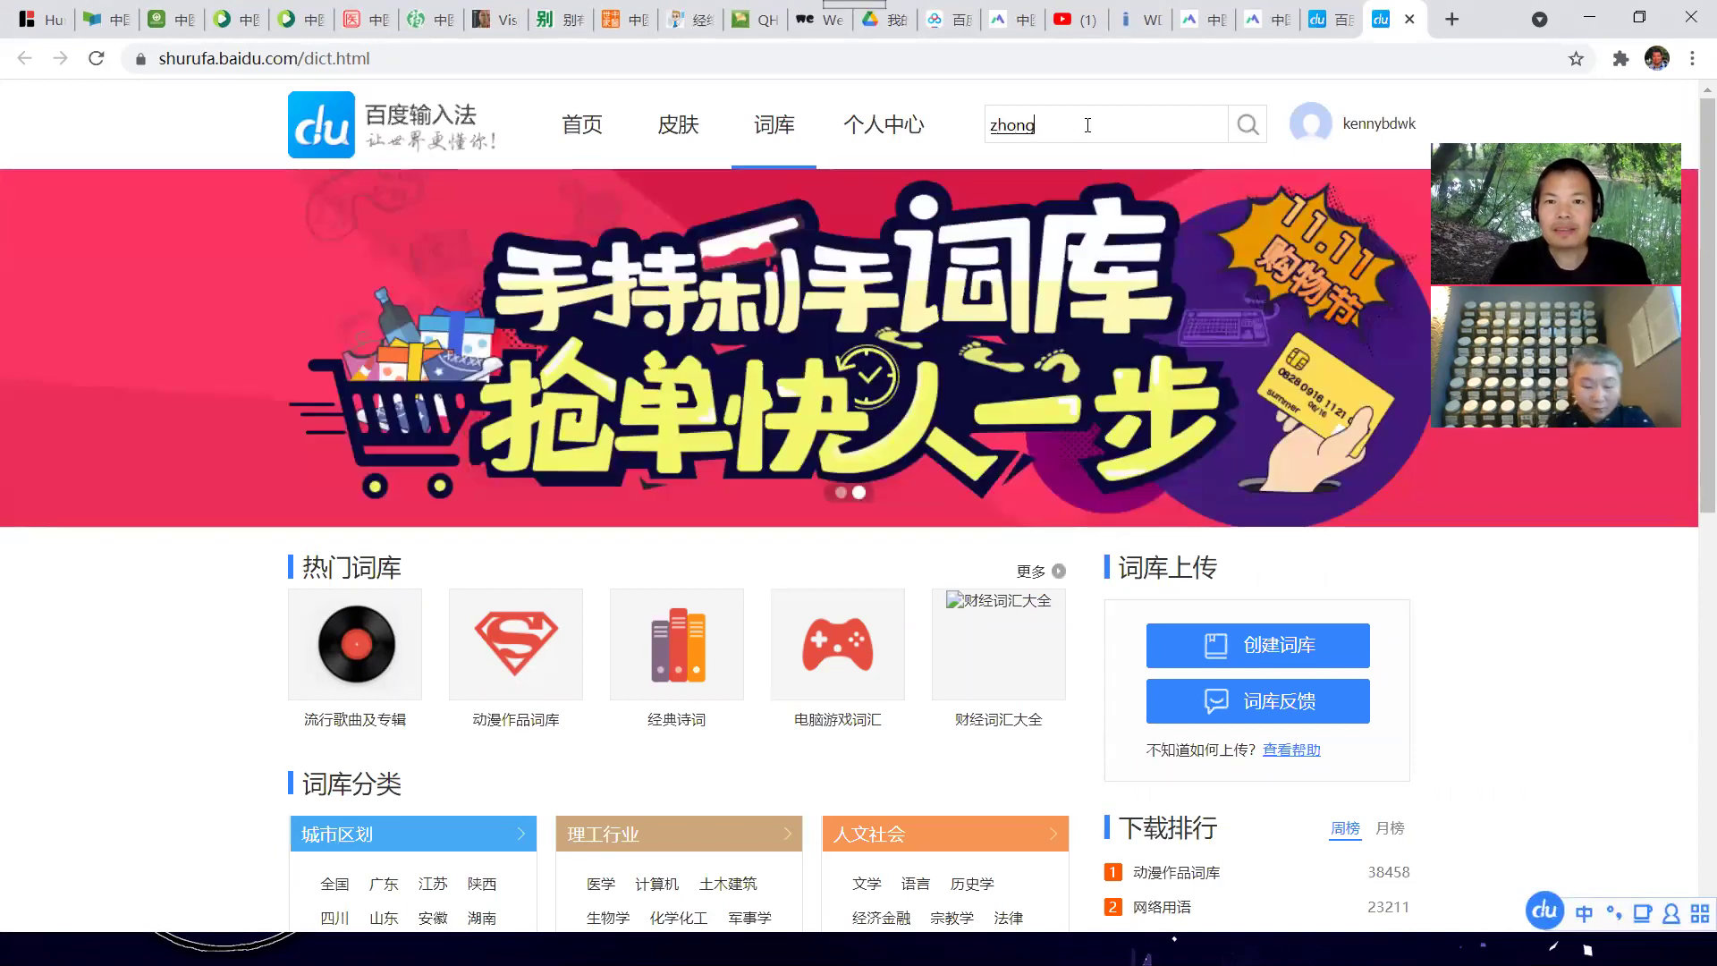
key(Return)
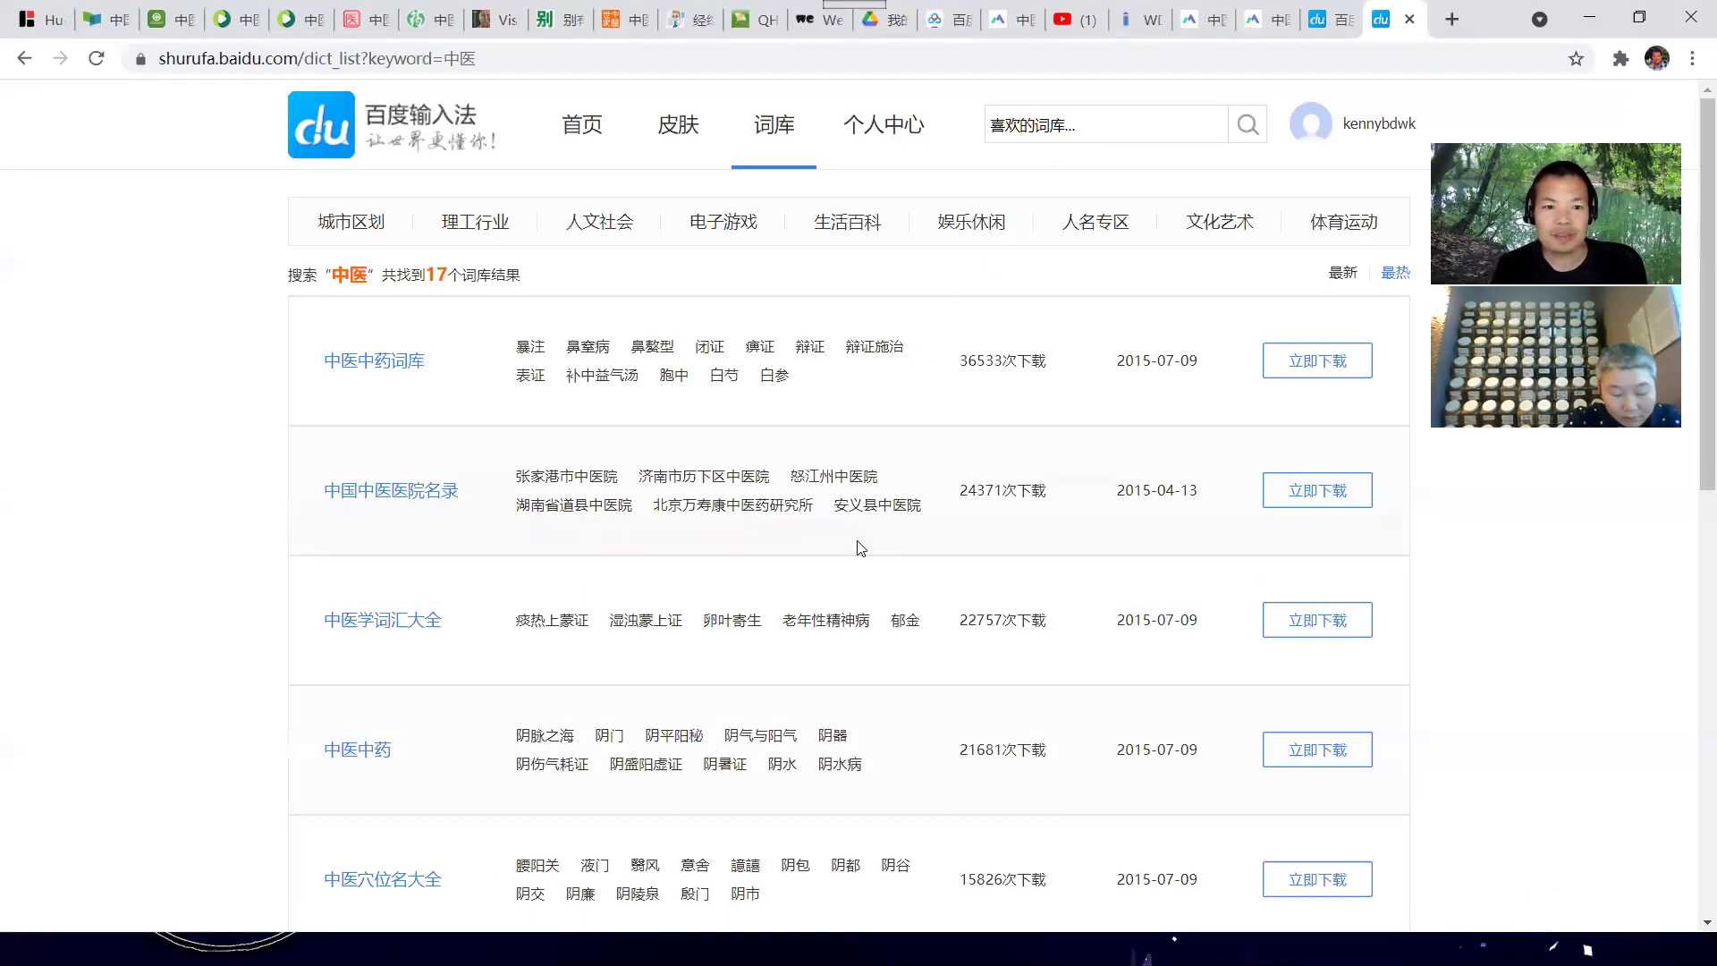
scroll(860, 548, down, 10)
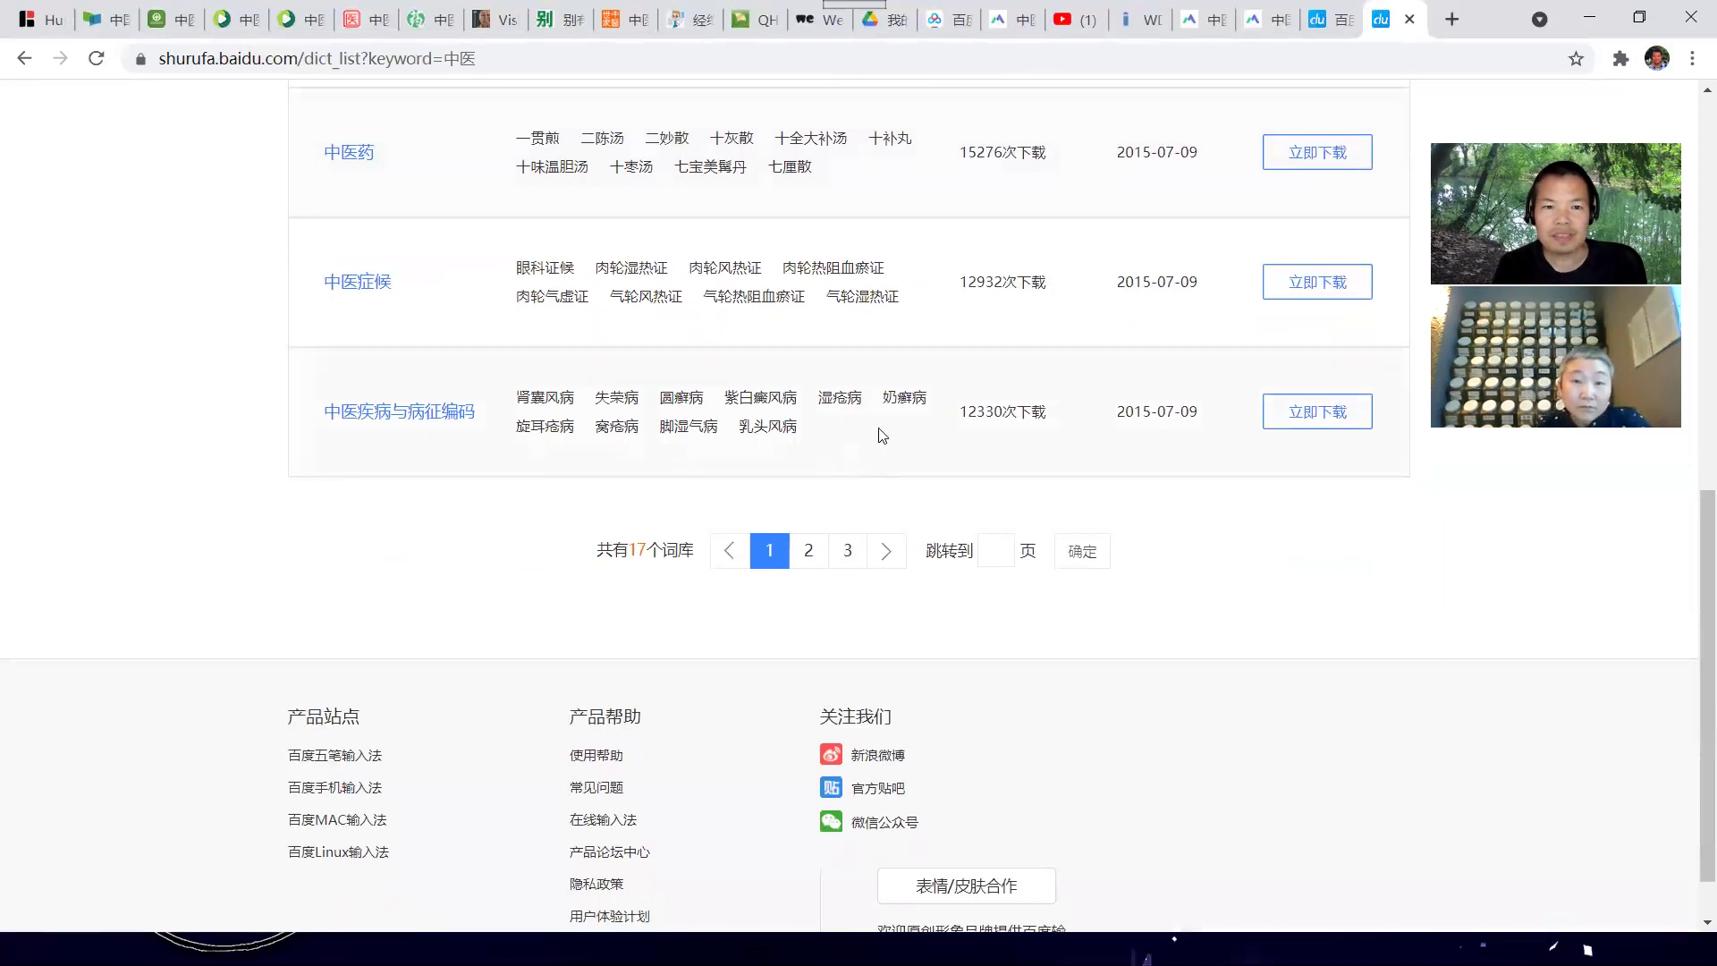
scroll(882, 436, up, 10)
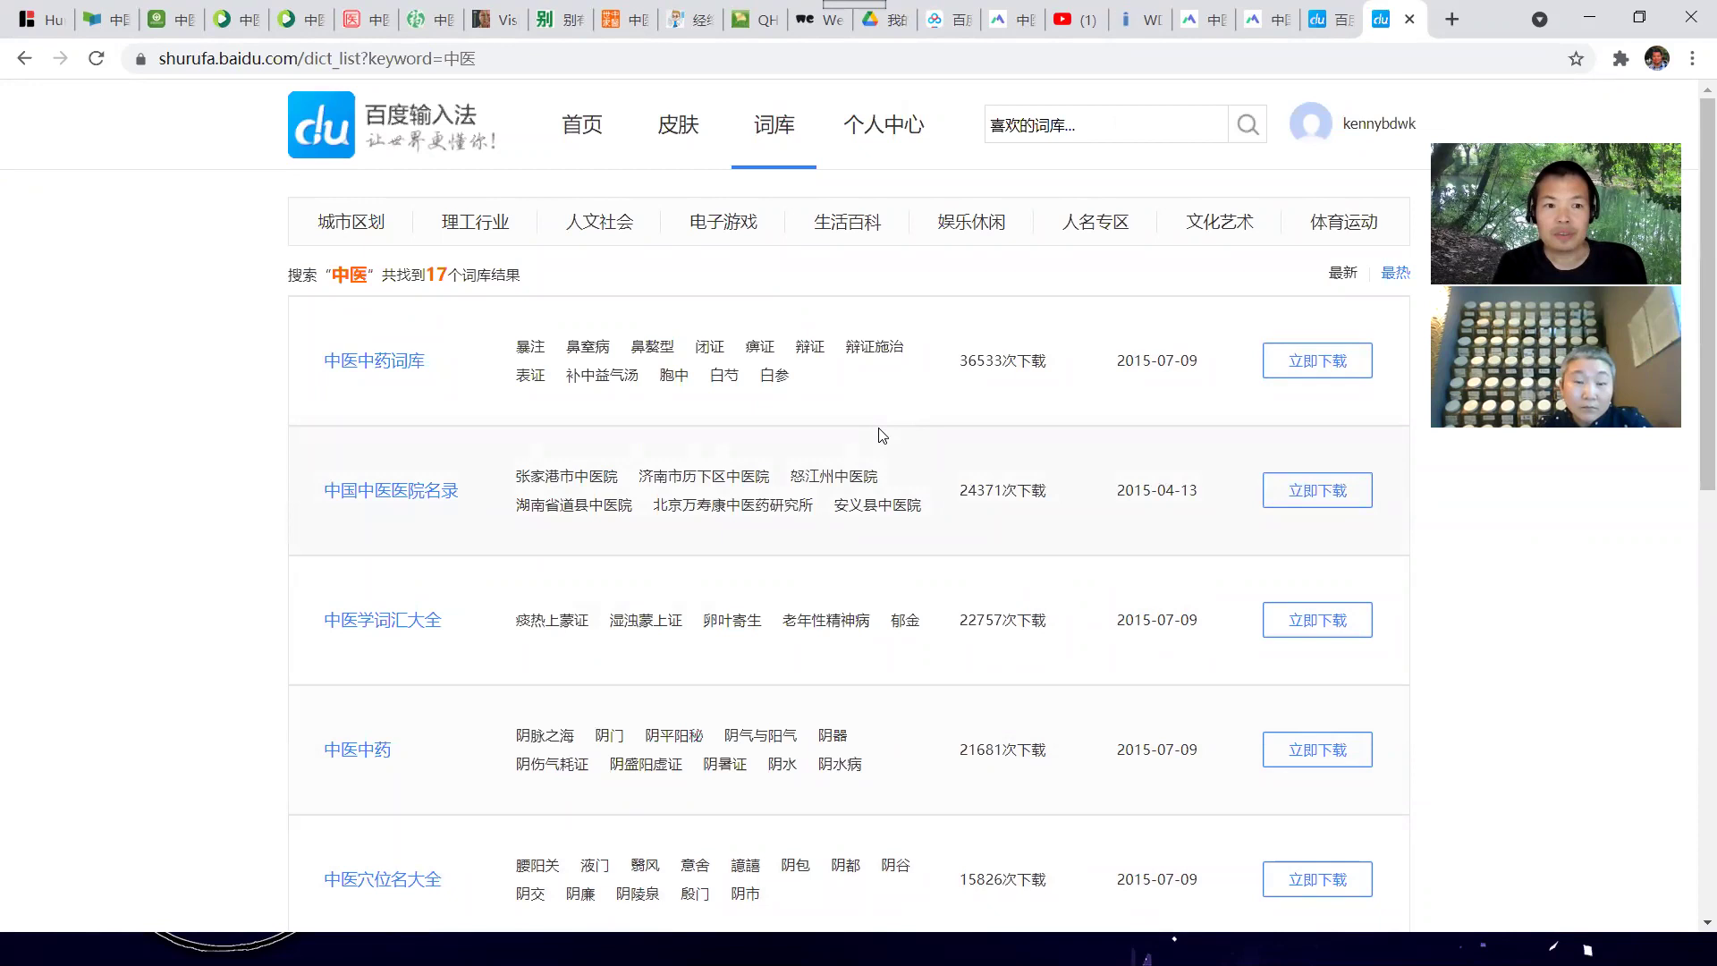
Search for 针灸, which finds nothing, then list the 体育运动 category's dictionaries
click(1116, 127)
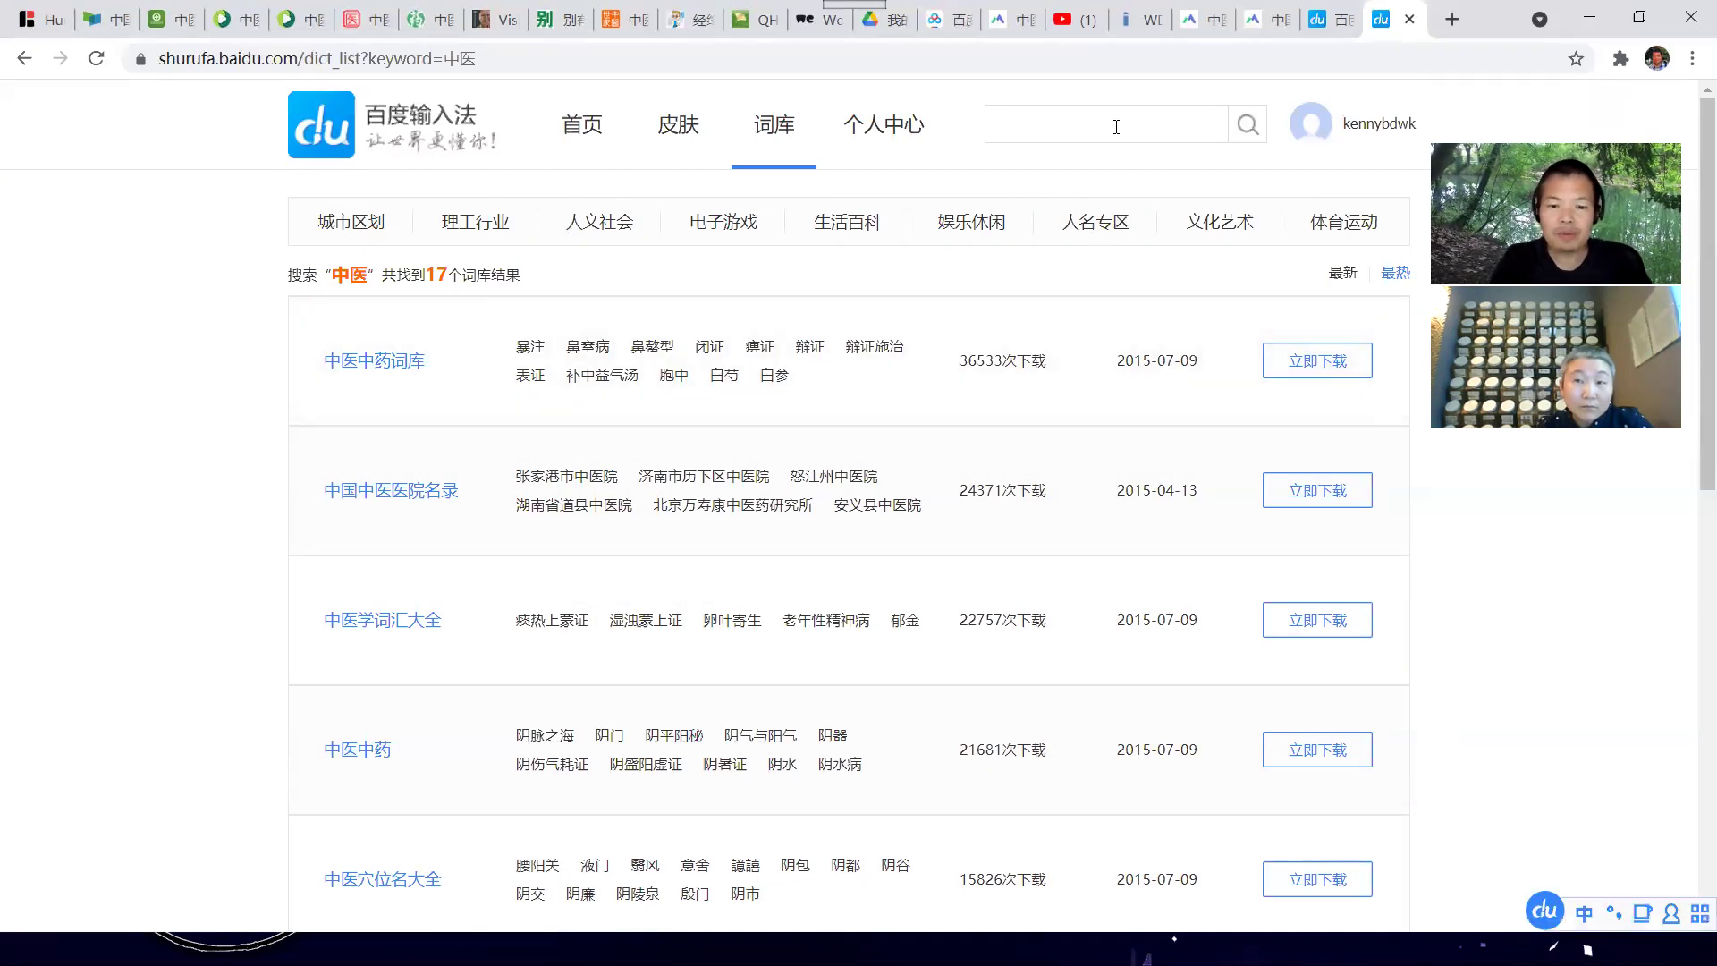
click(1117, 183)
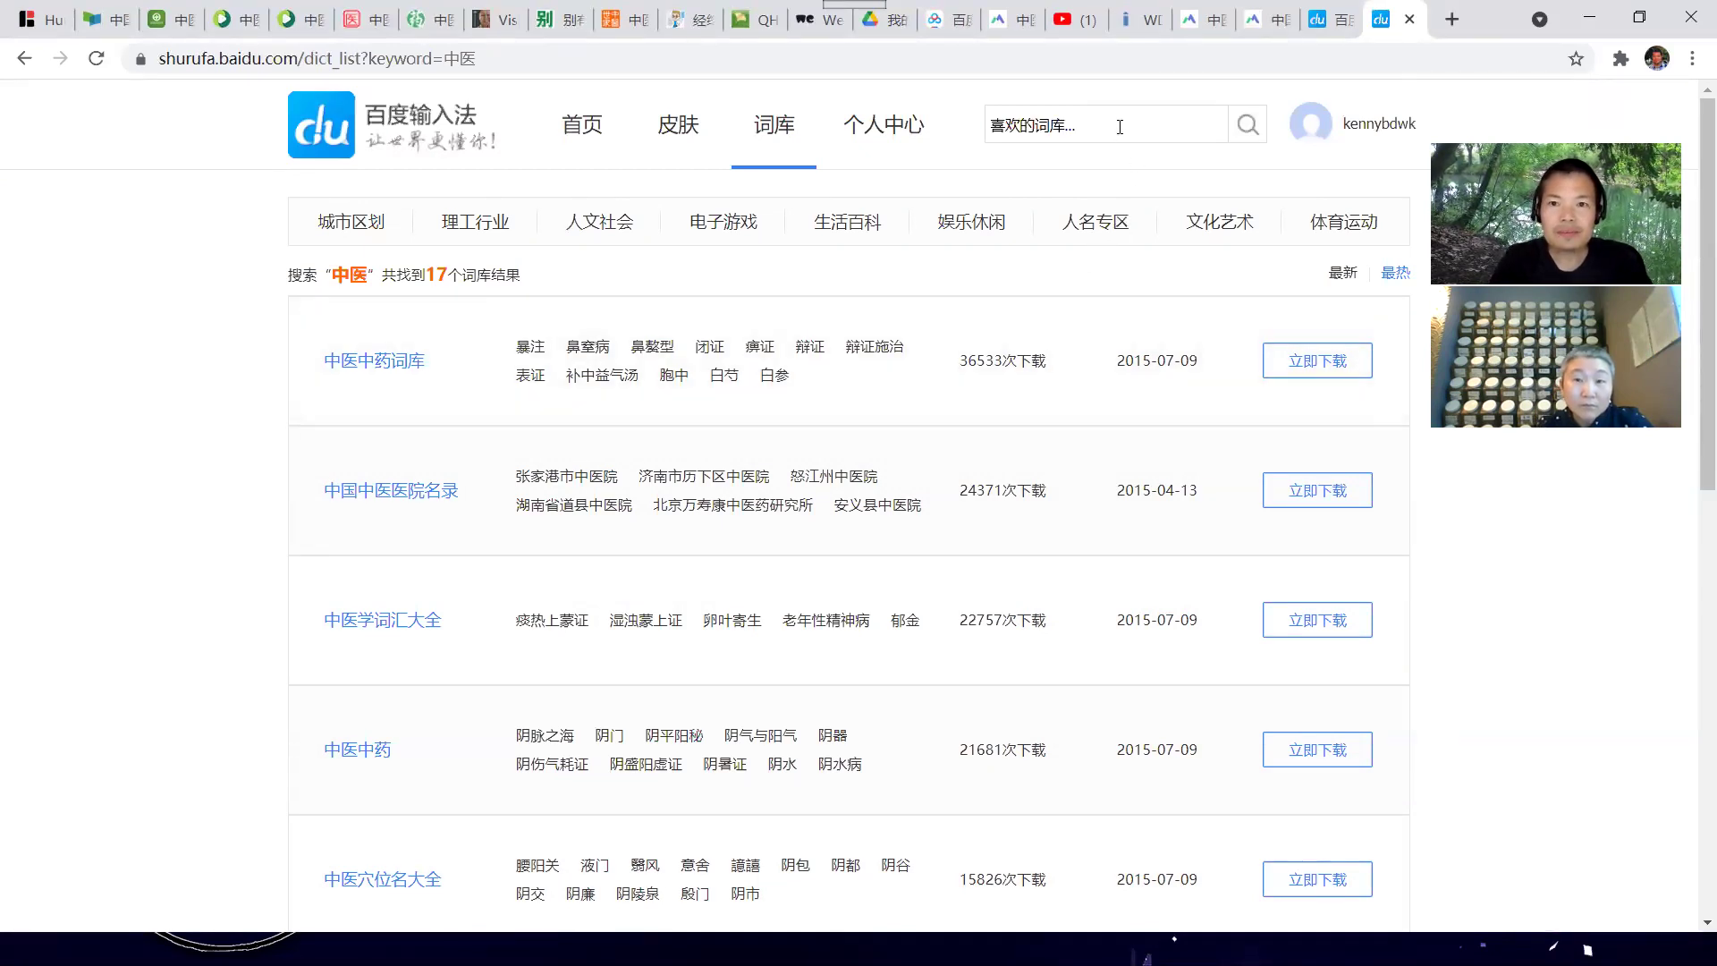
click(1050, 125)
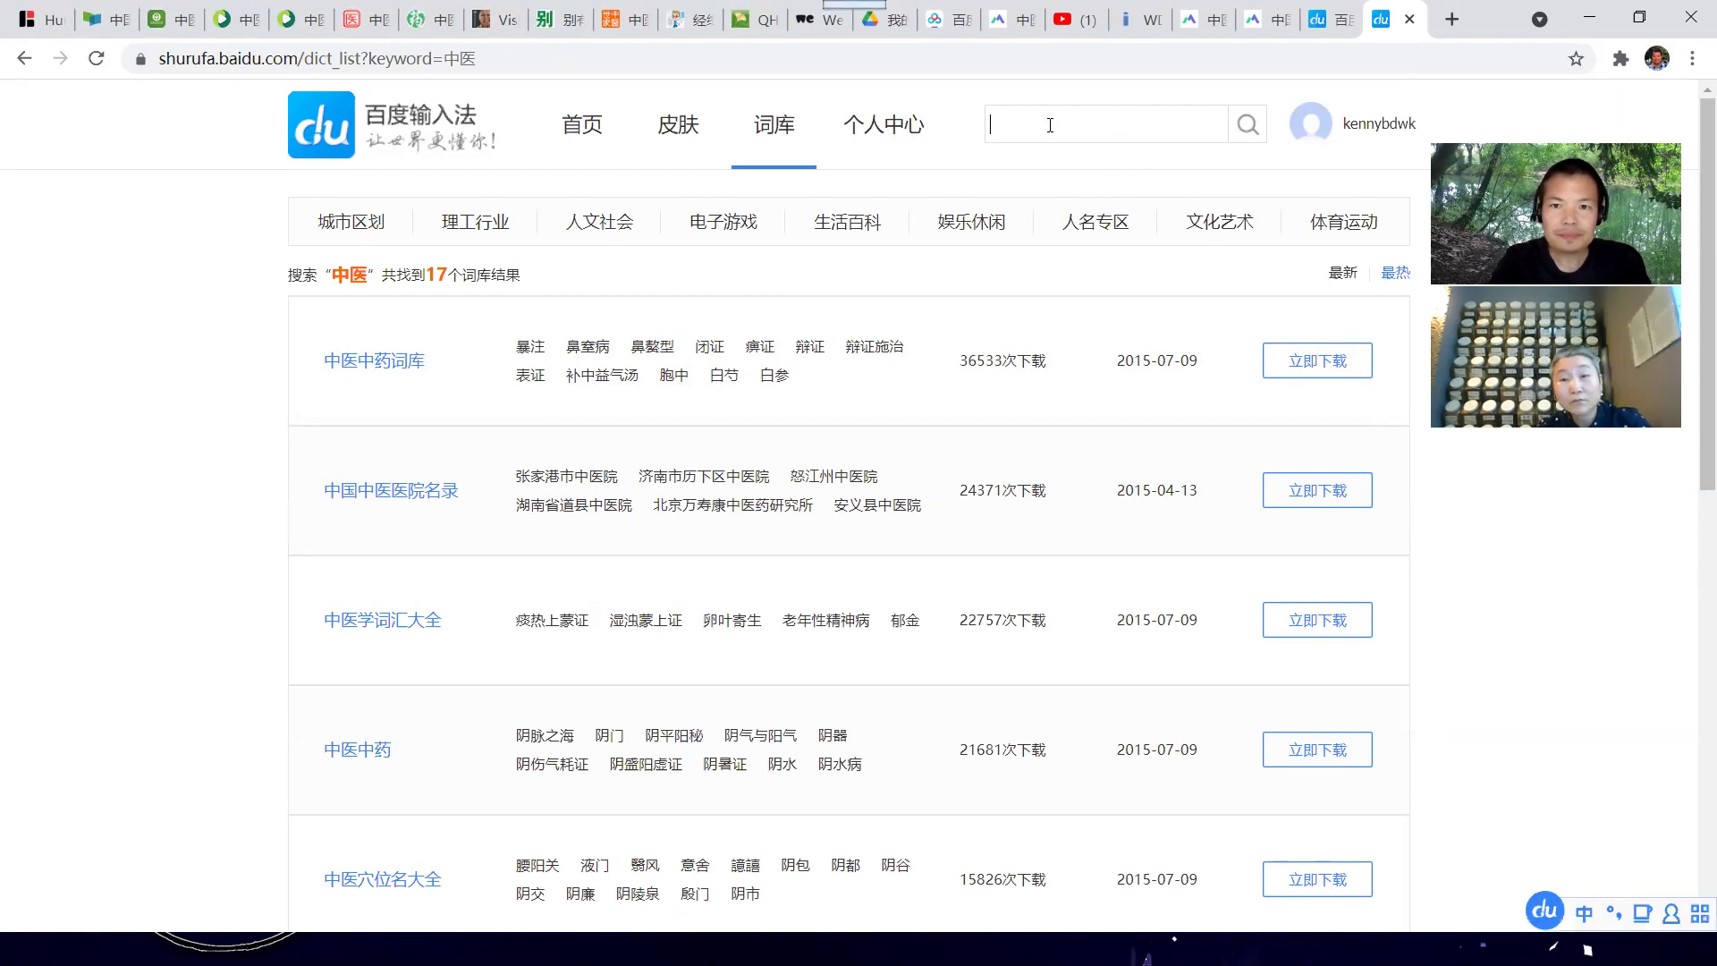
text(zhenjiu)
key(space)
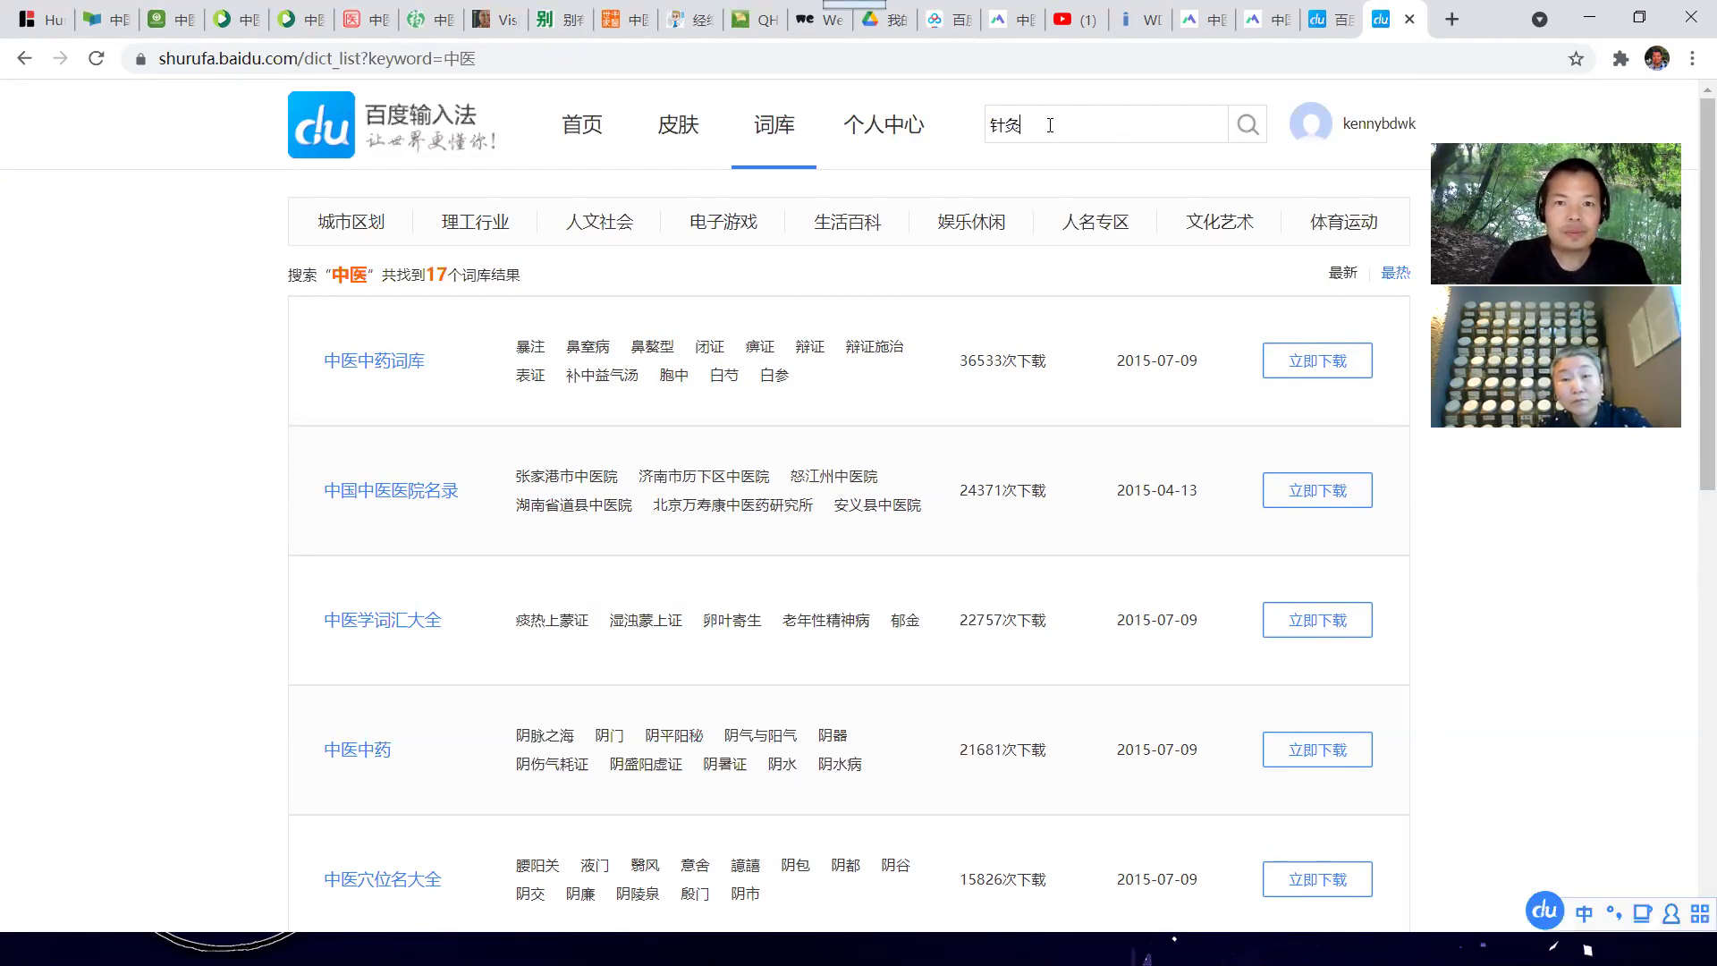
key(Return)
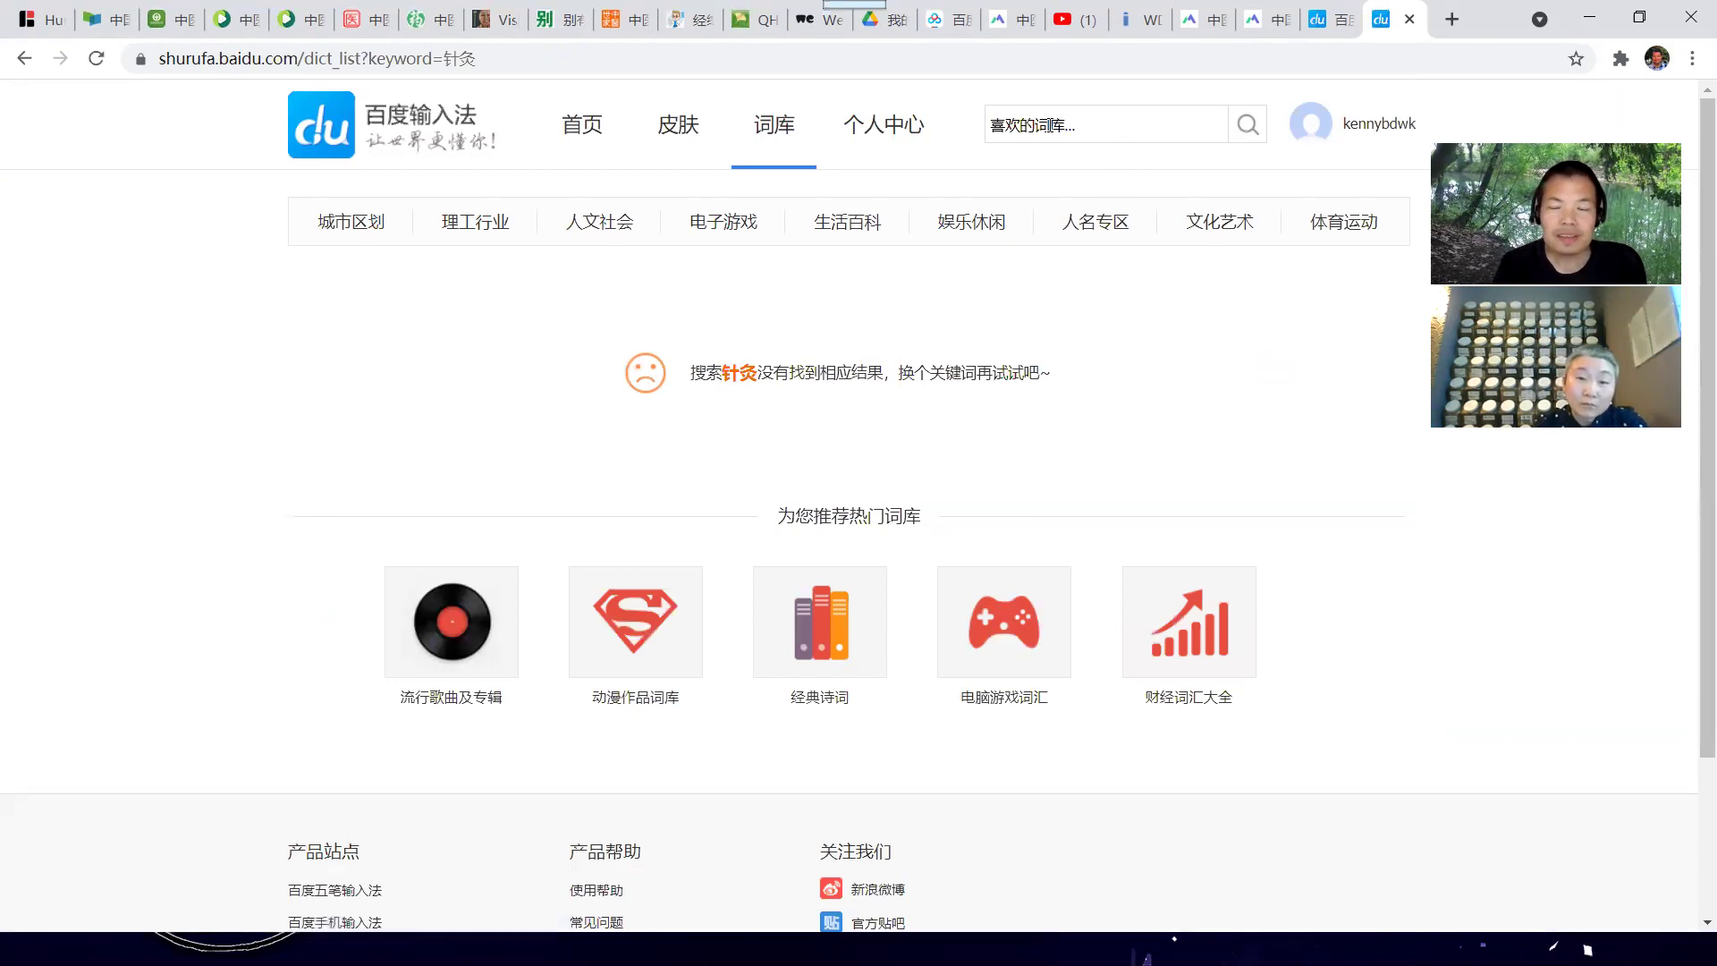
click(1078, 132)
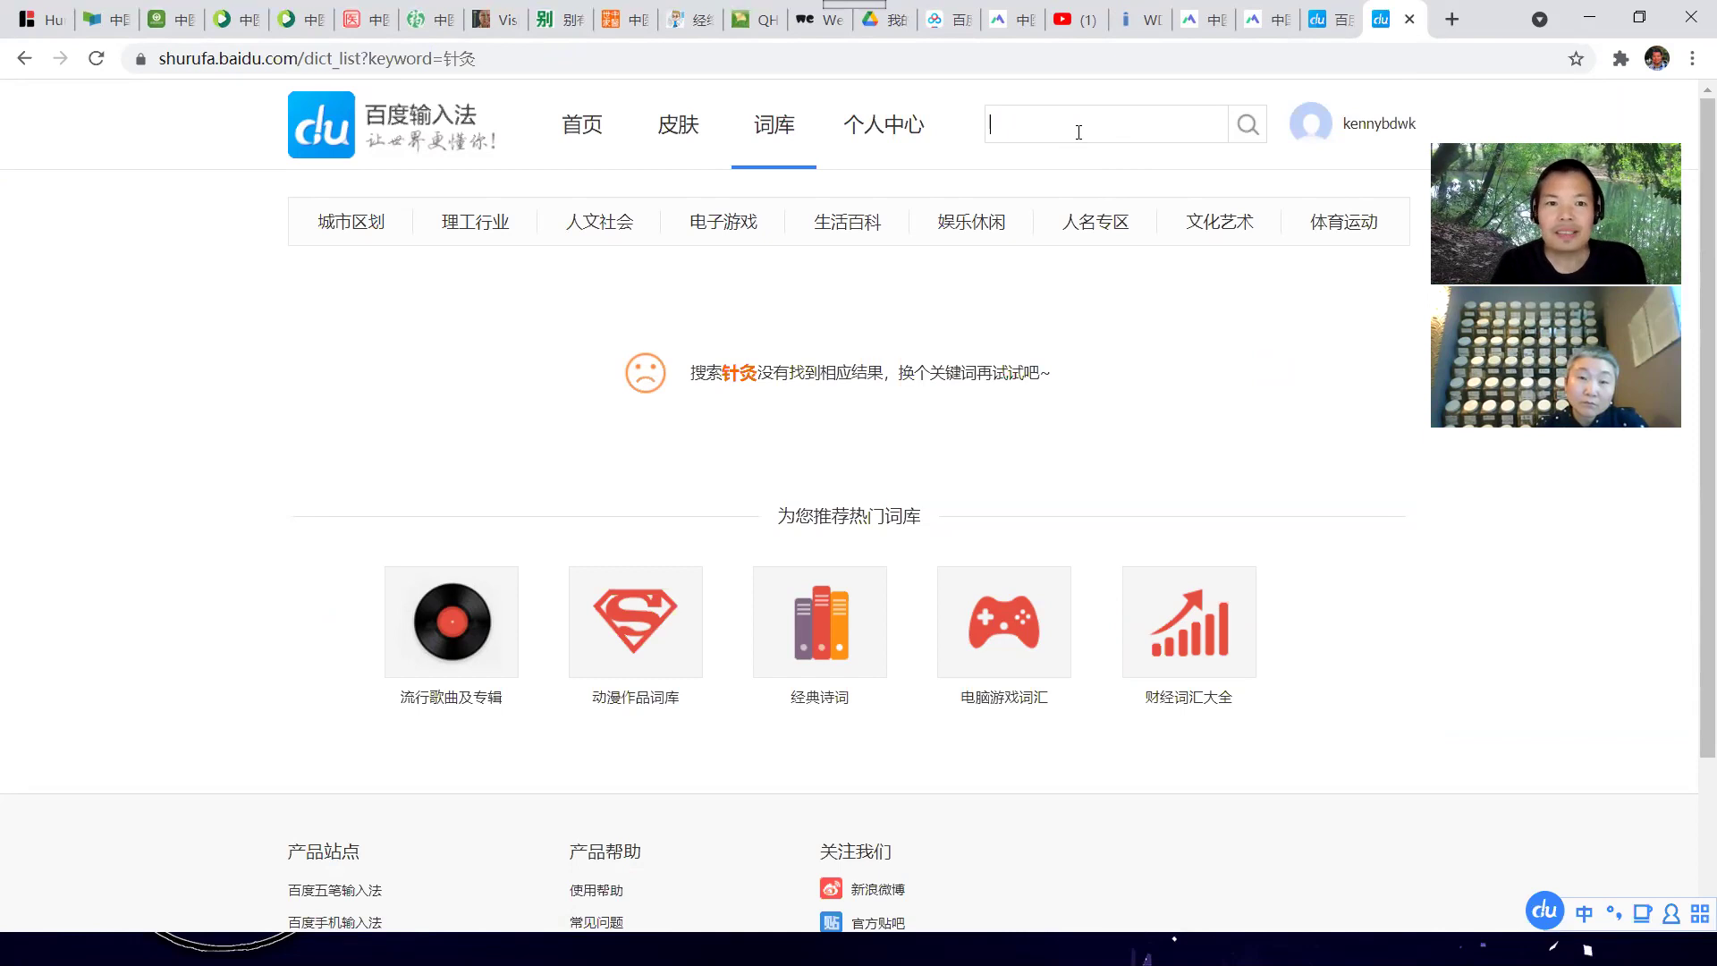
click(1328, 231)
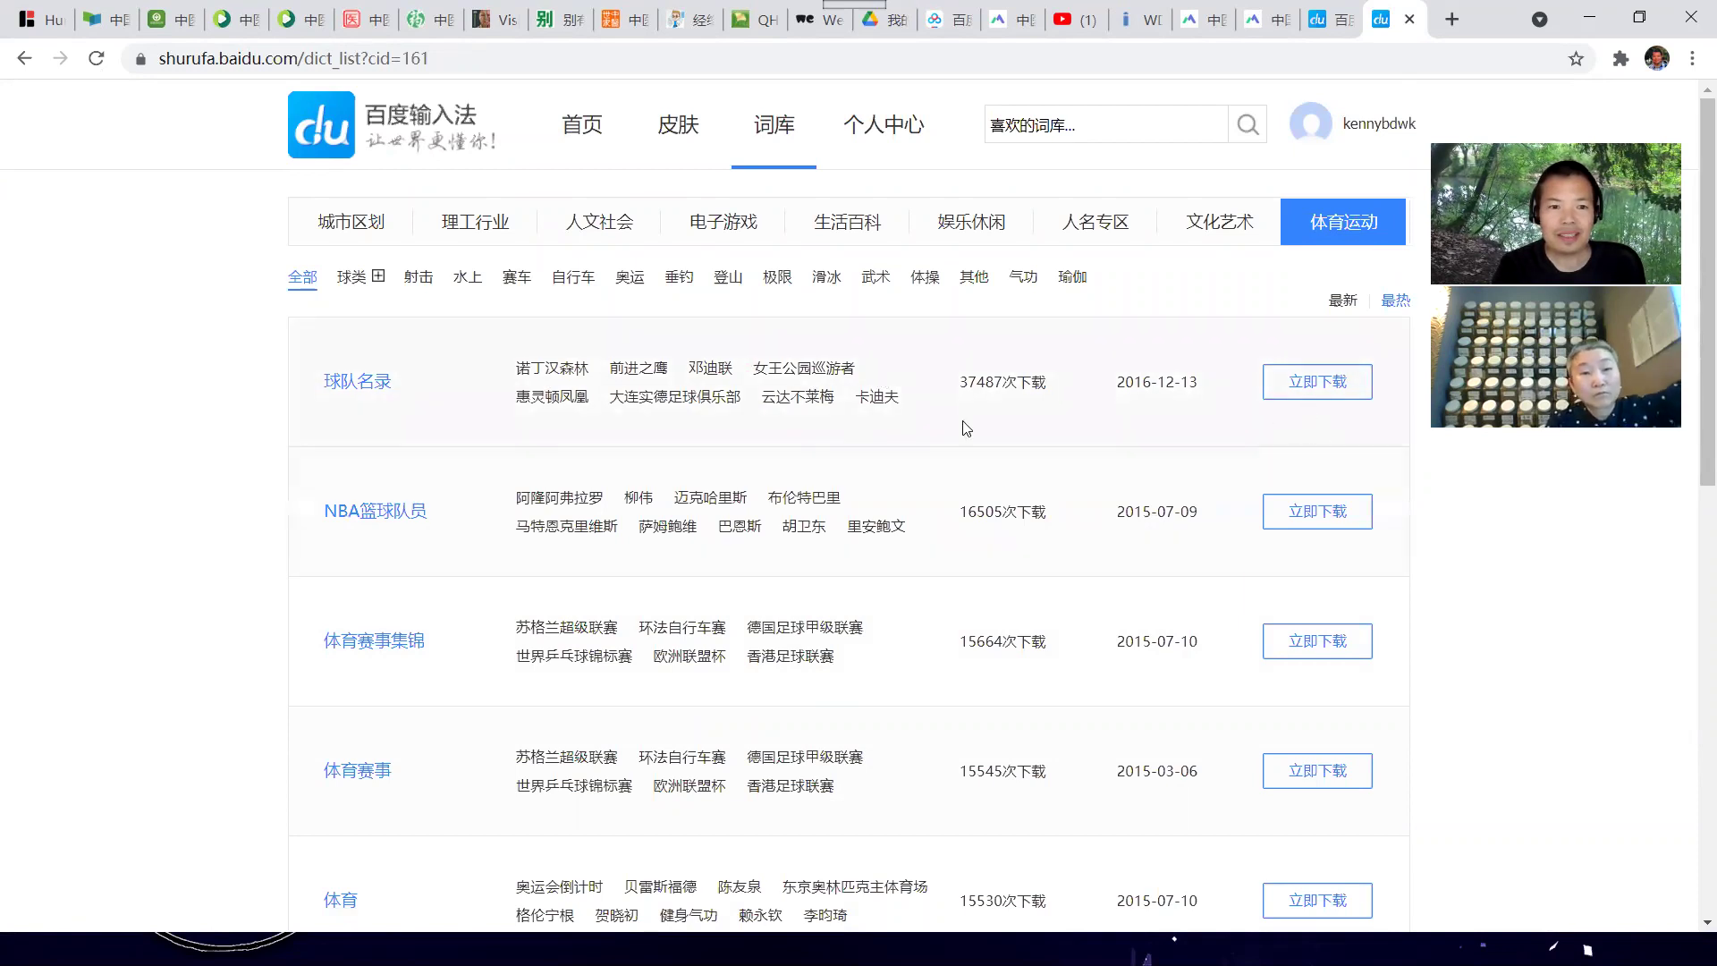
Download the 球队名录 dictionary (1047 entries) and install it into Baidu Input Method
click(1329, 384)
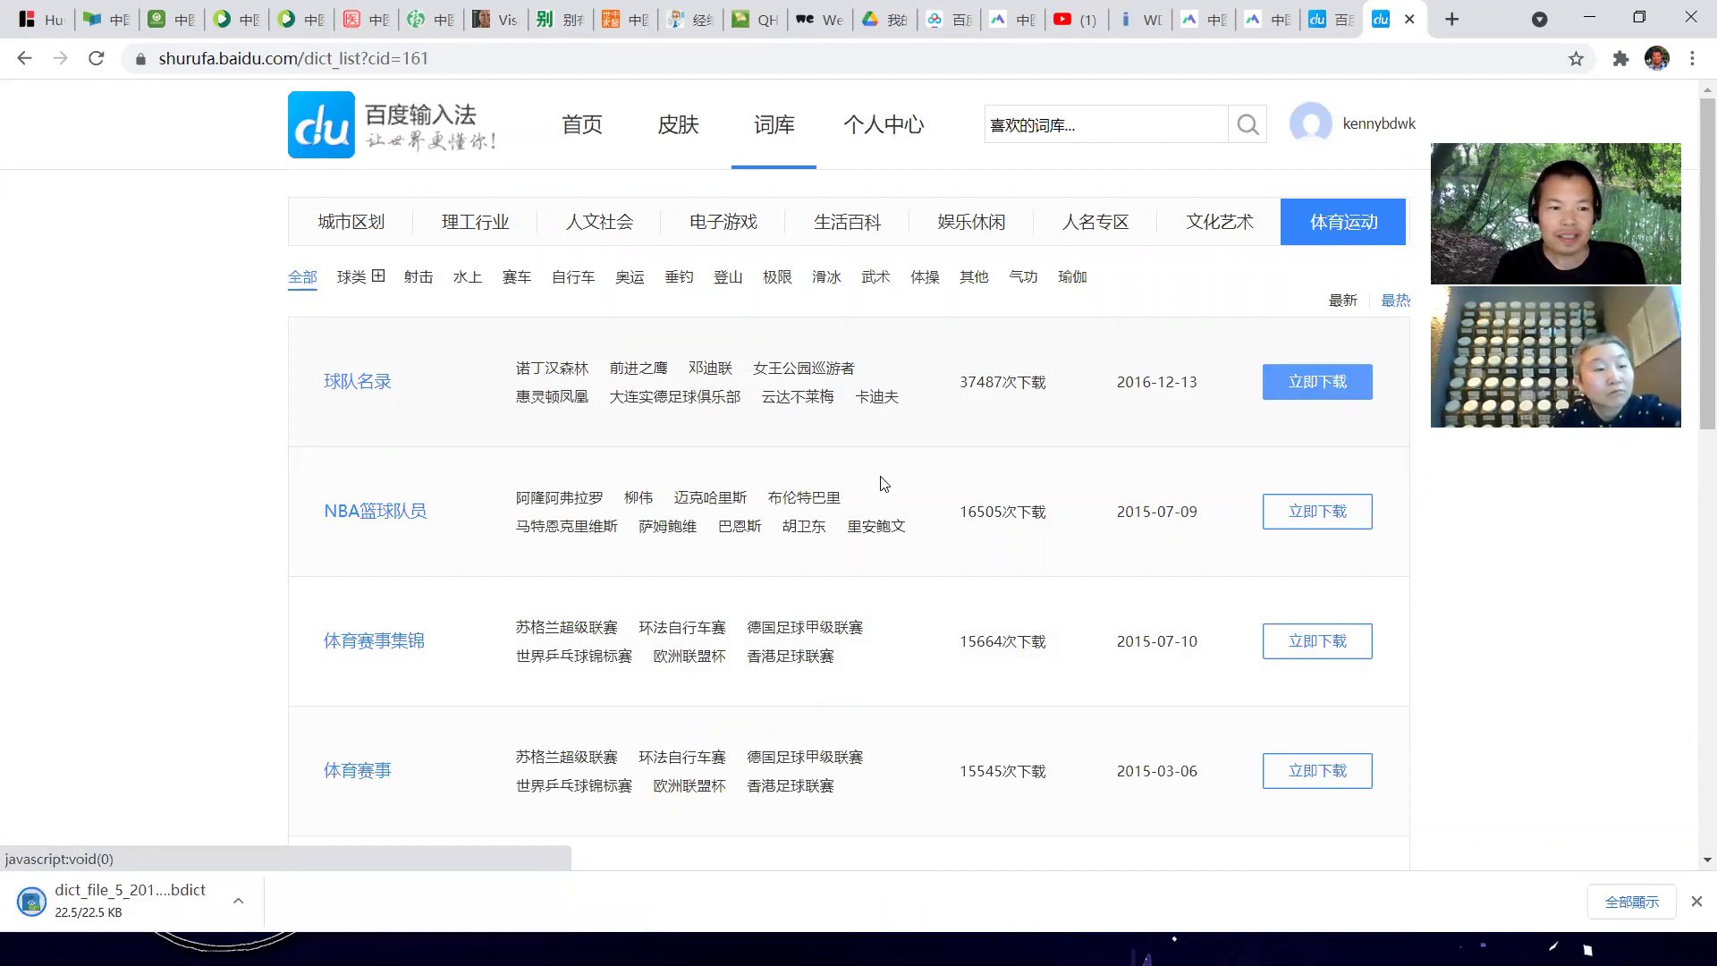
click(159, 906)
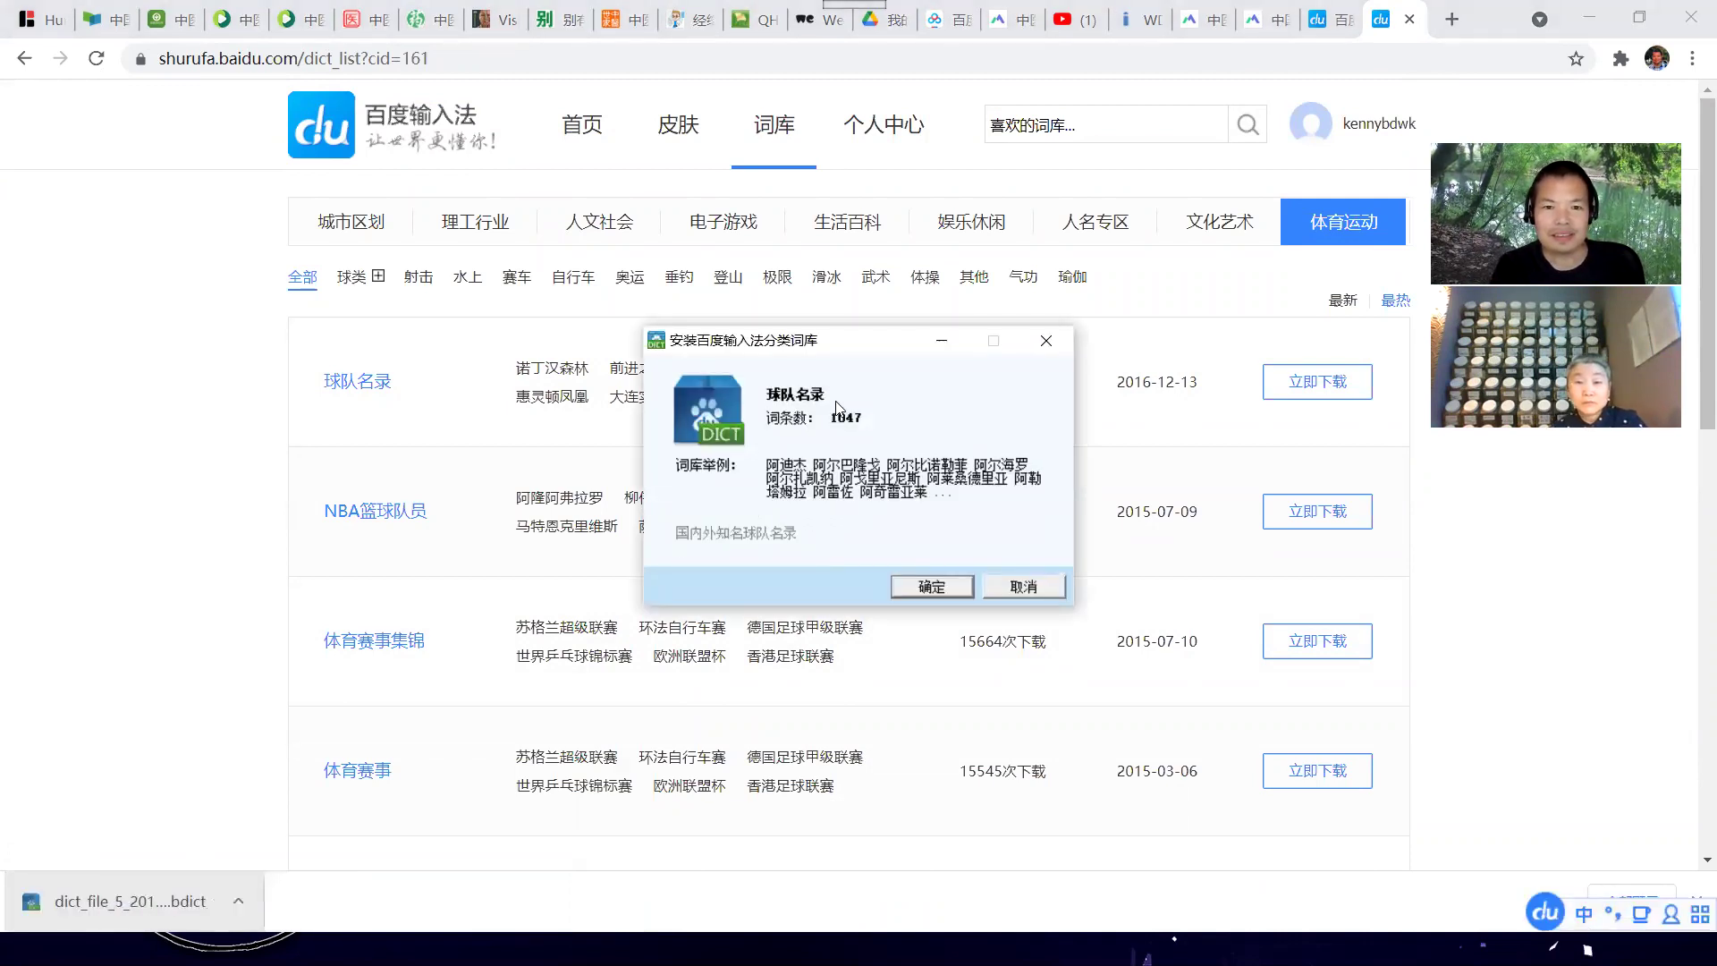
click(930, 584)
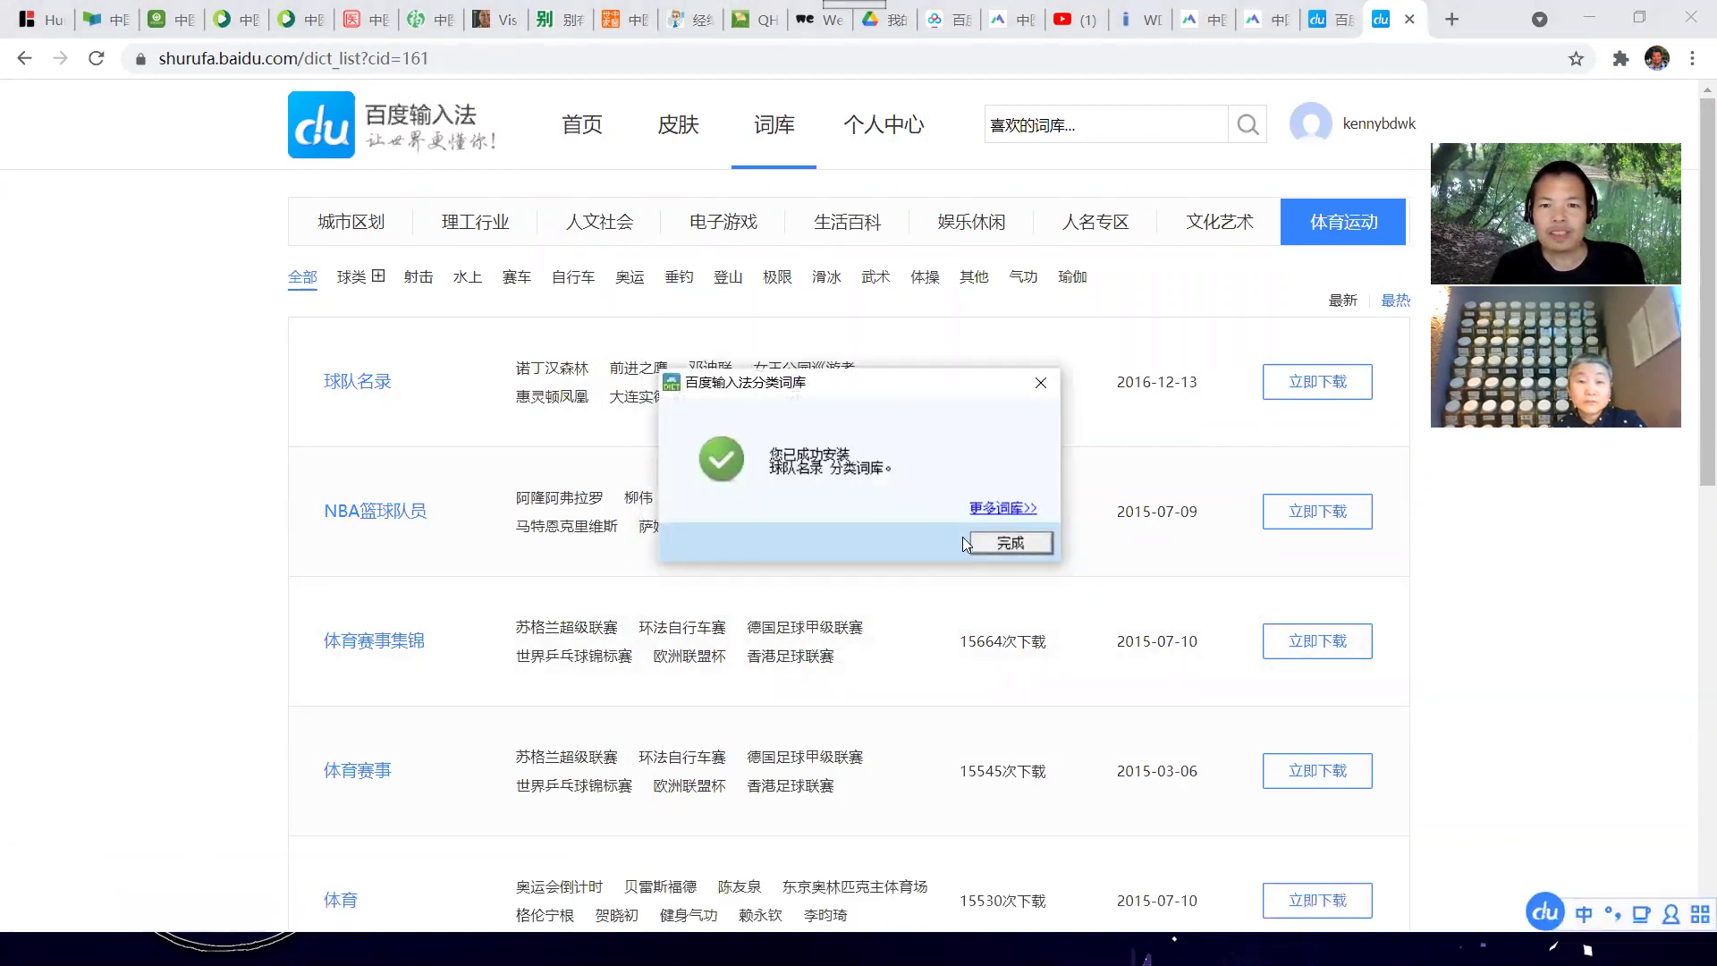
click(1013, 543)
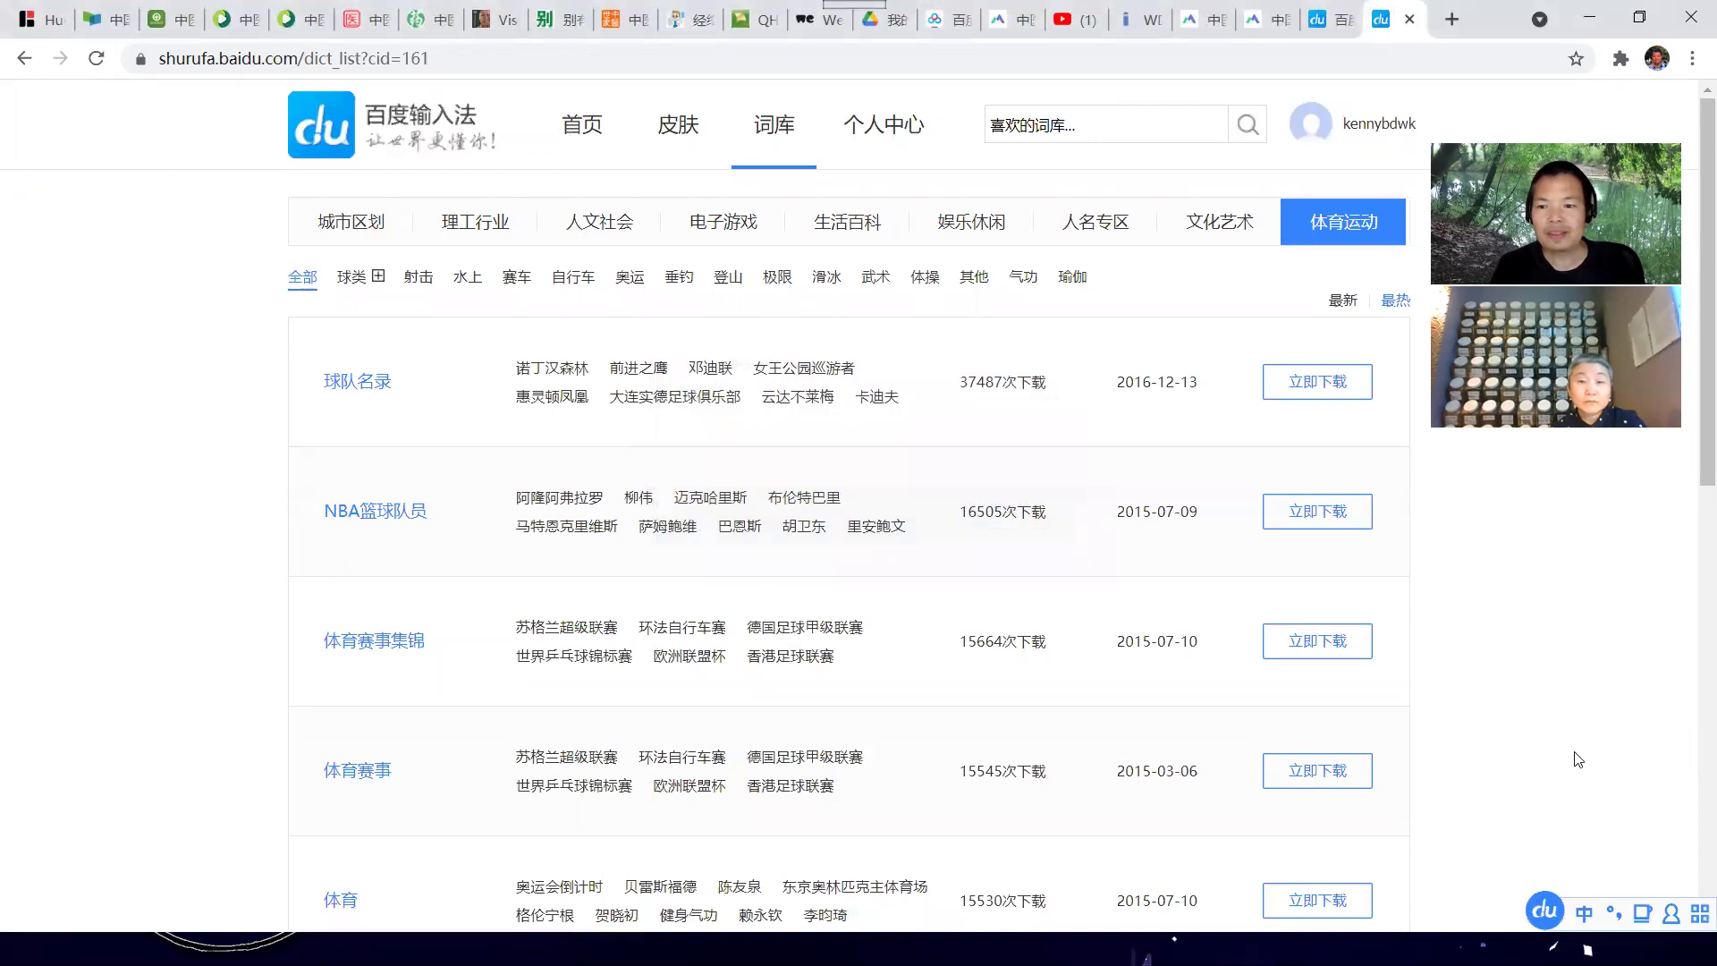
click(1698, 913)
click(1660, 747)
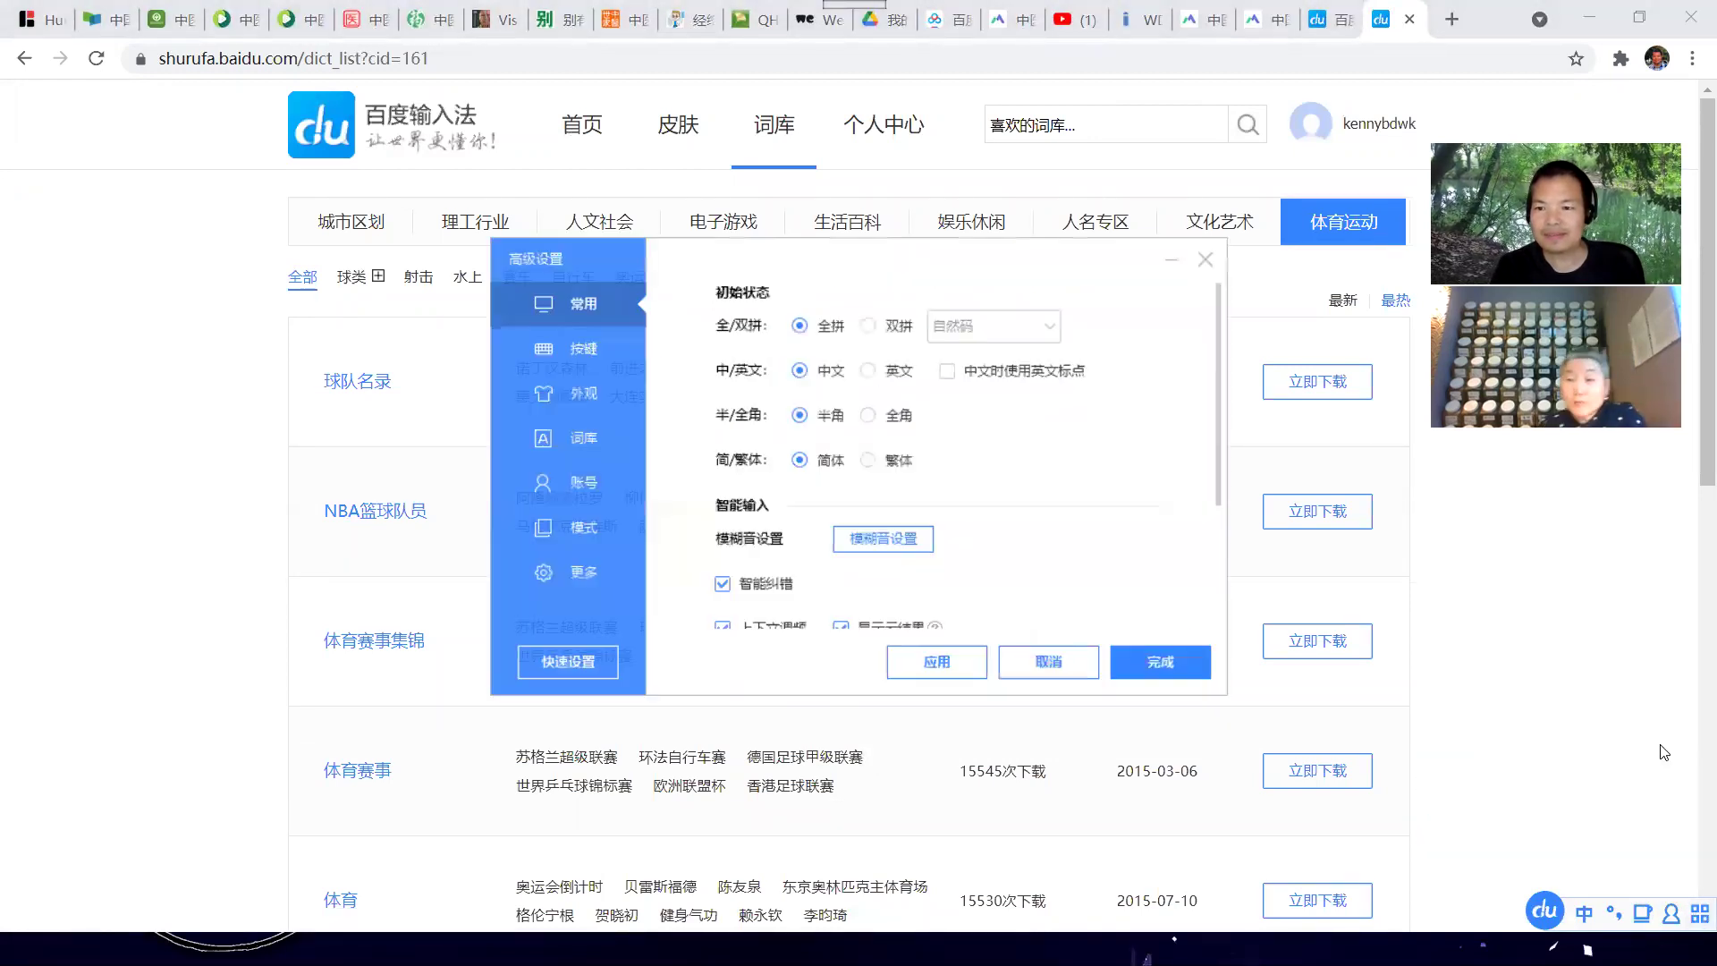
click(584, 439)
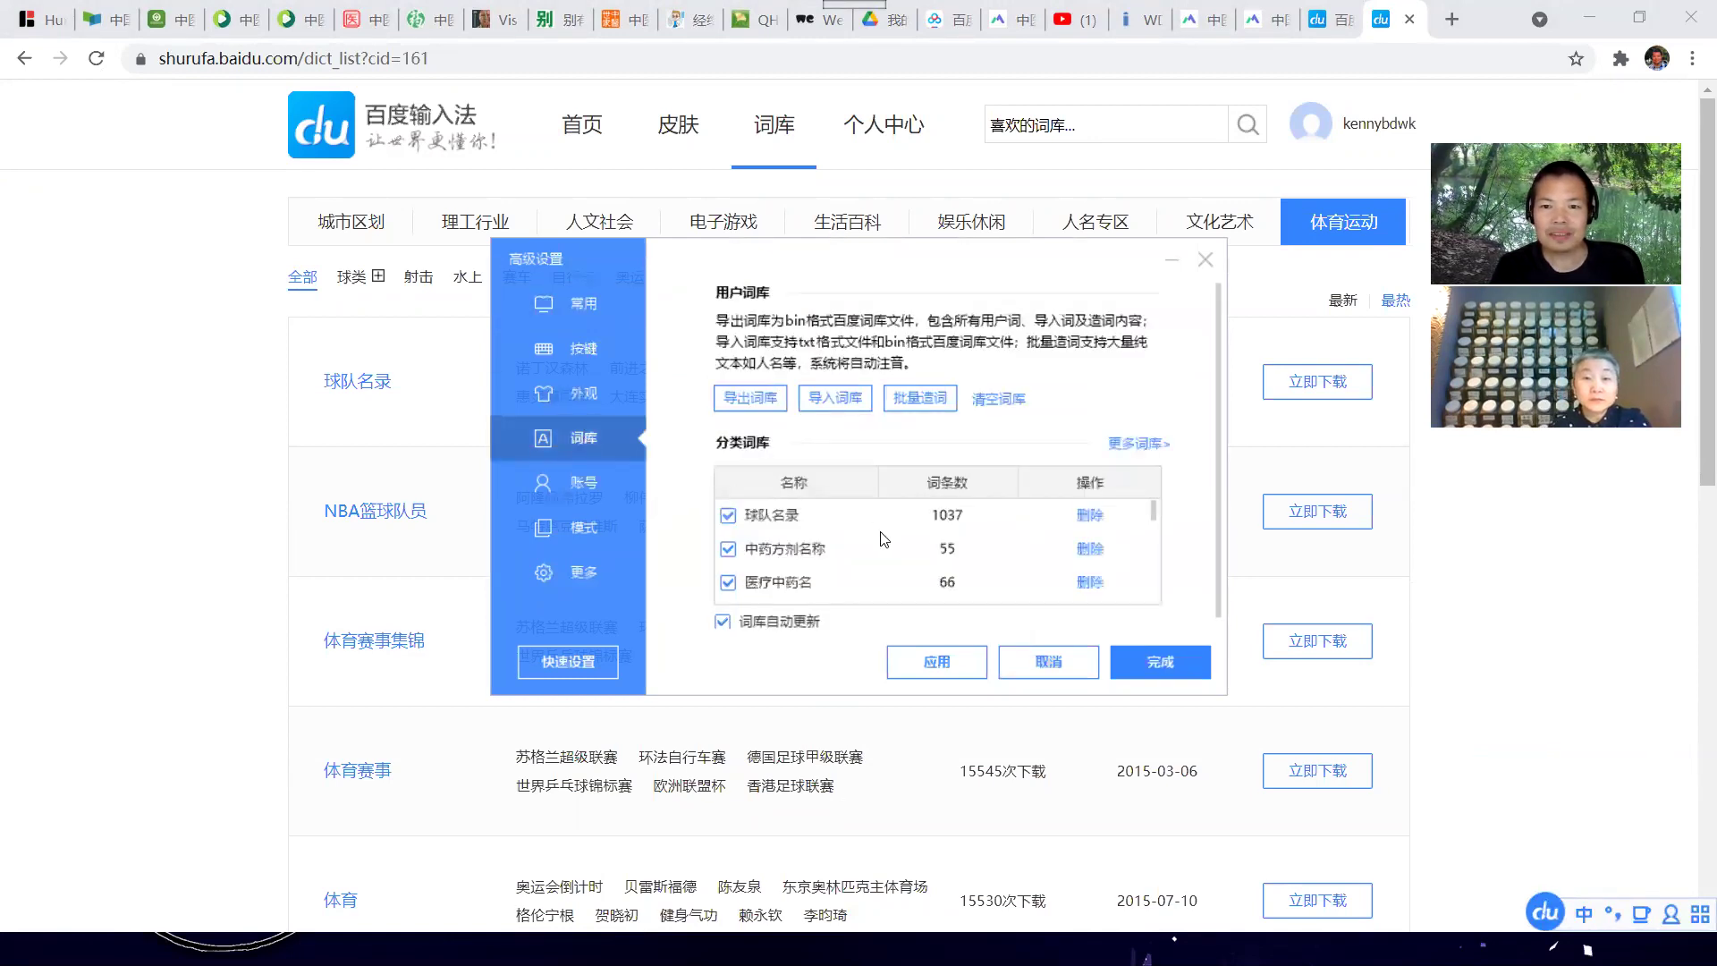
mouse_move(881, 537)
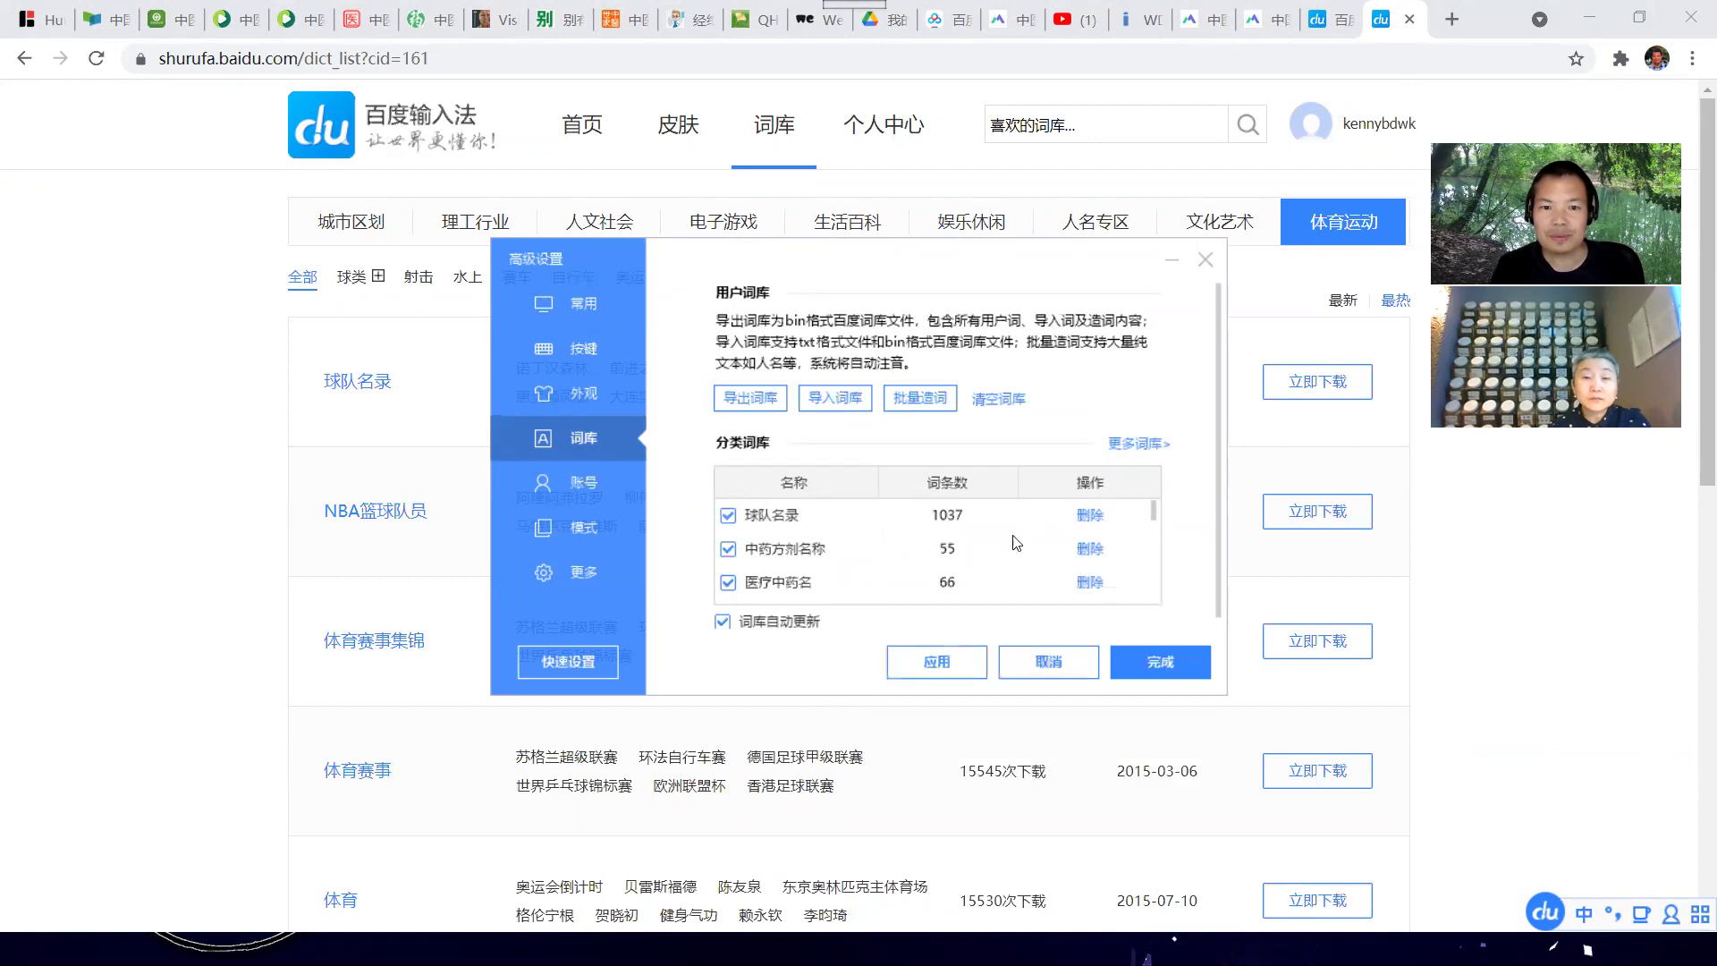
mouse_move(780, 524)
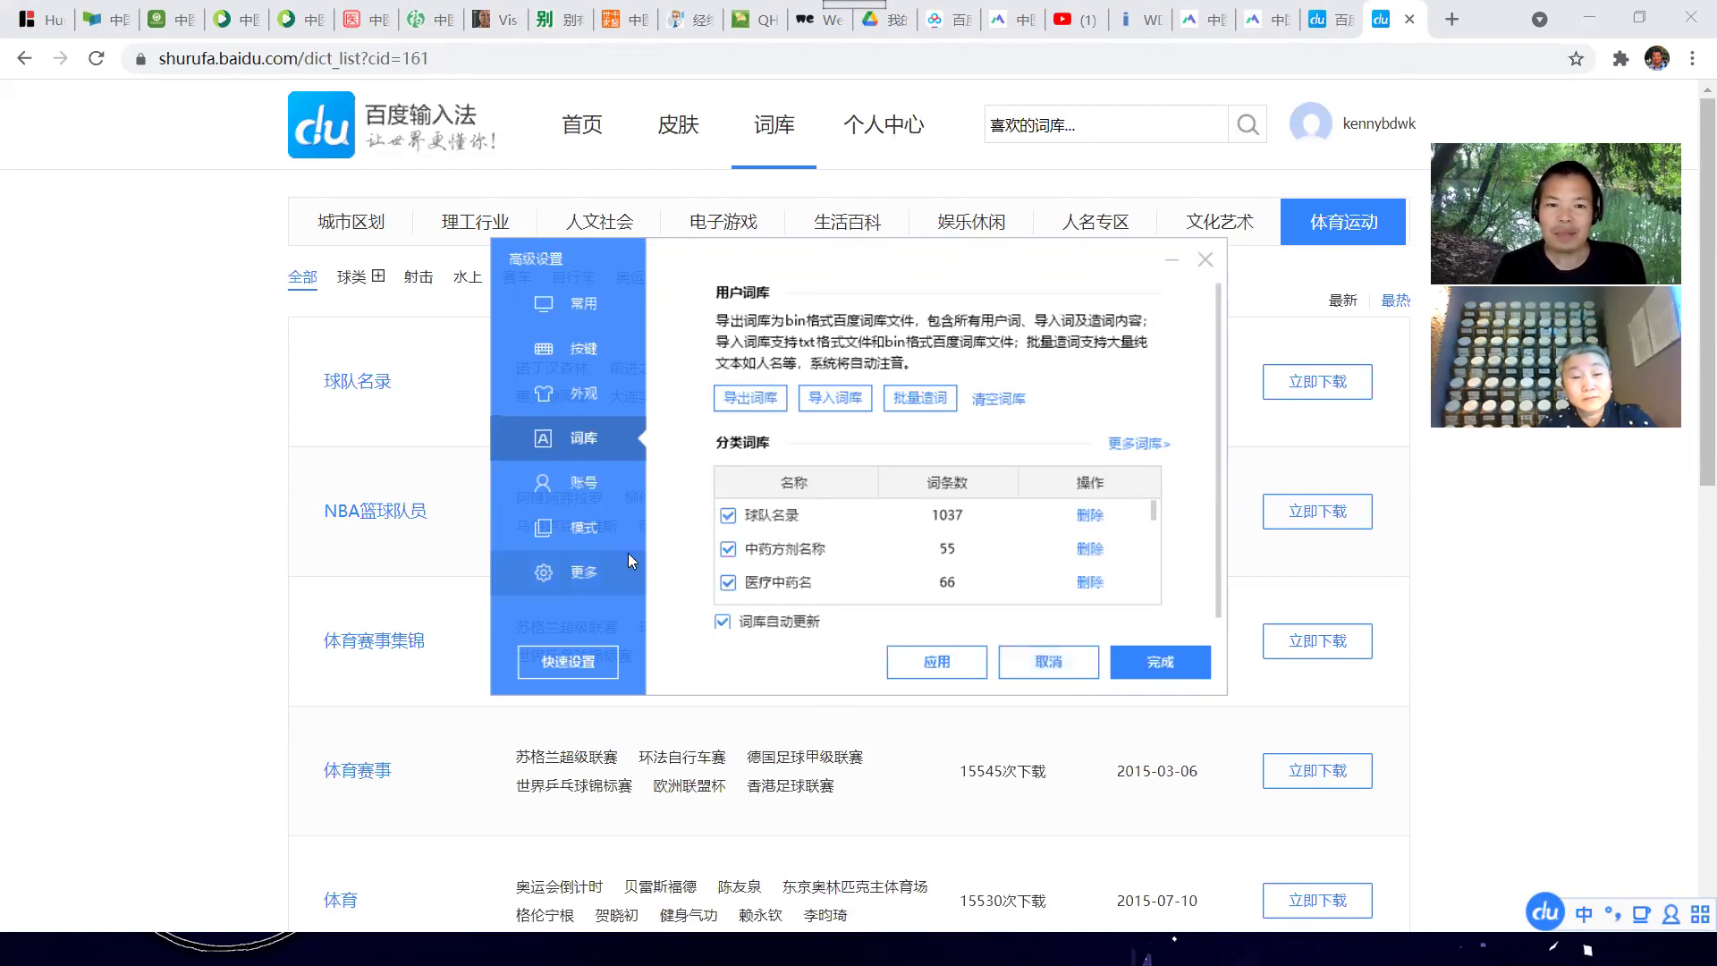
click(602, 492)
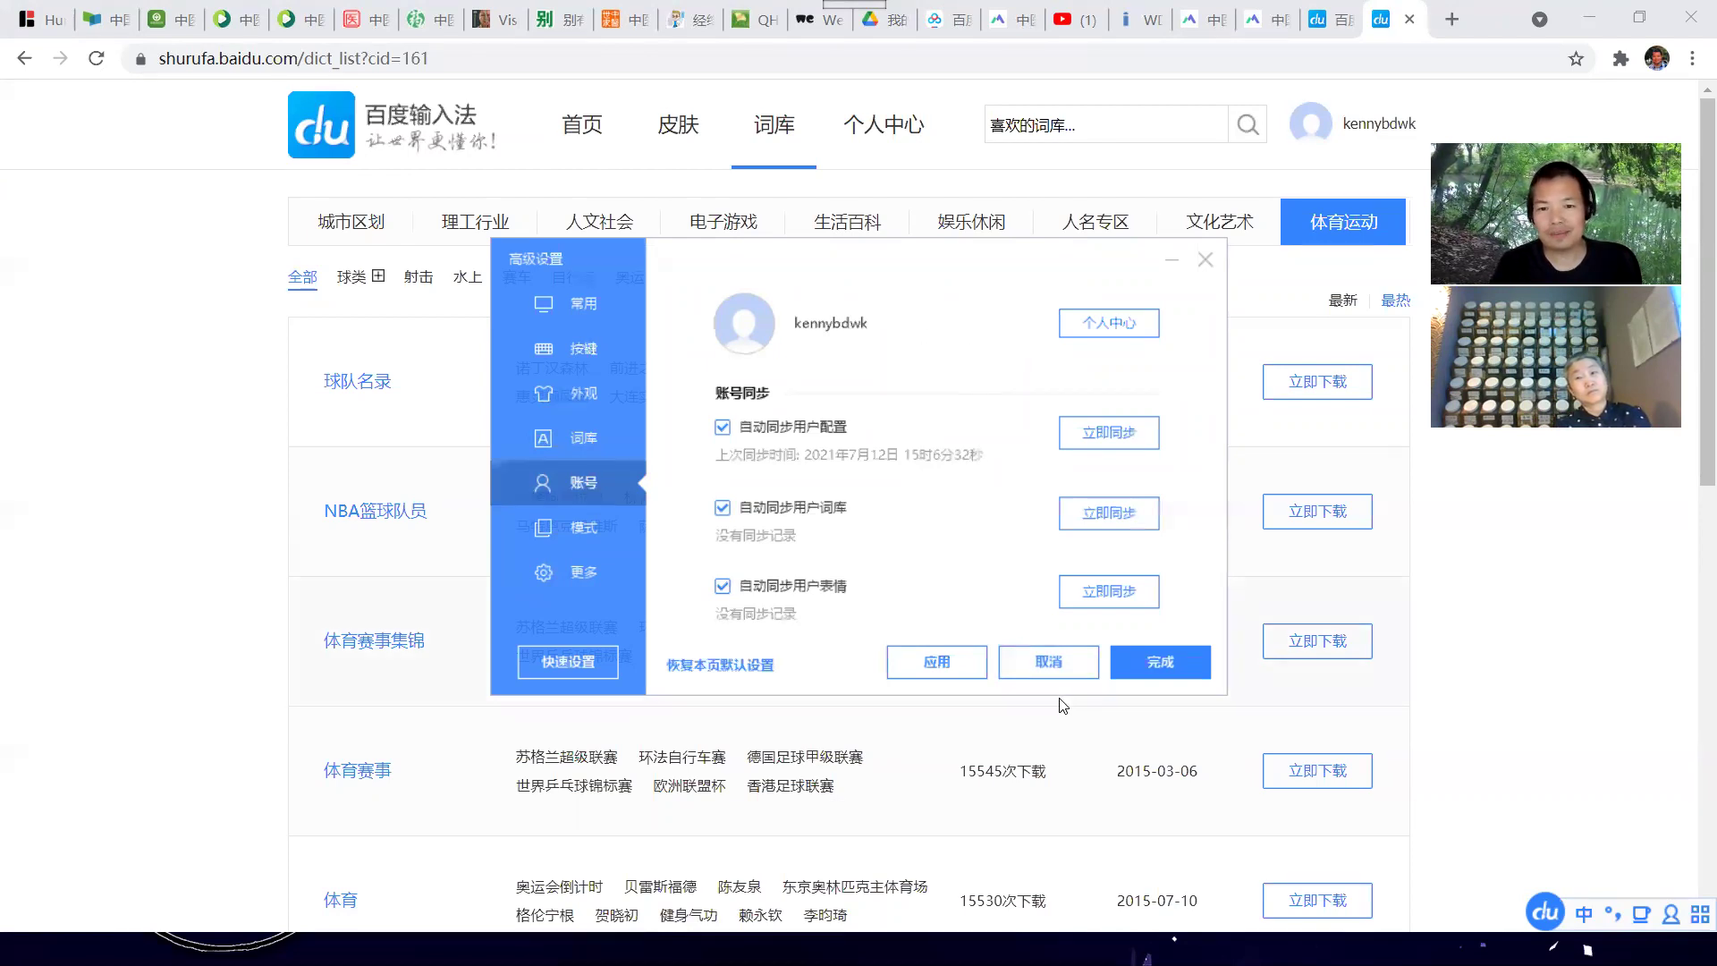
click(1062, 668)
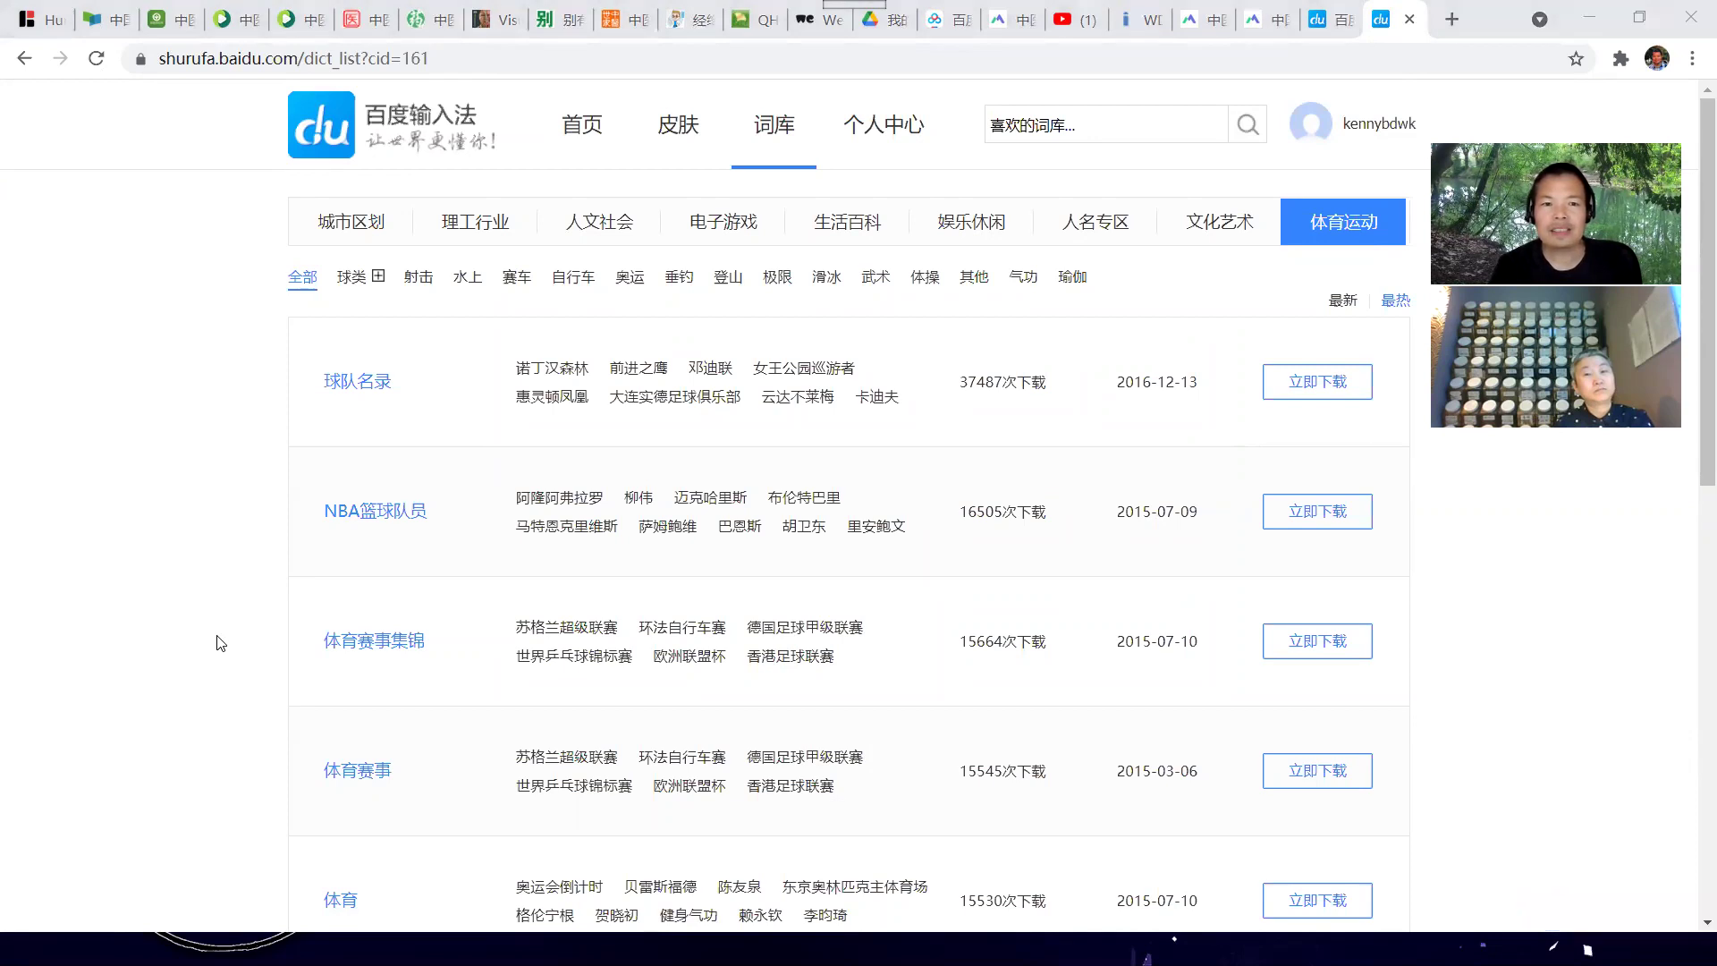
Open a maximized File Explorer window and browse drive C: into the 中医 folder
key(super+e)
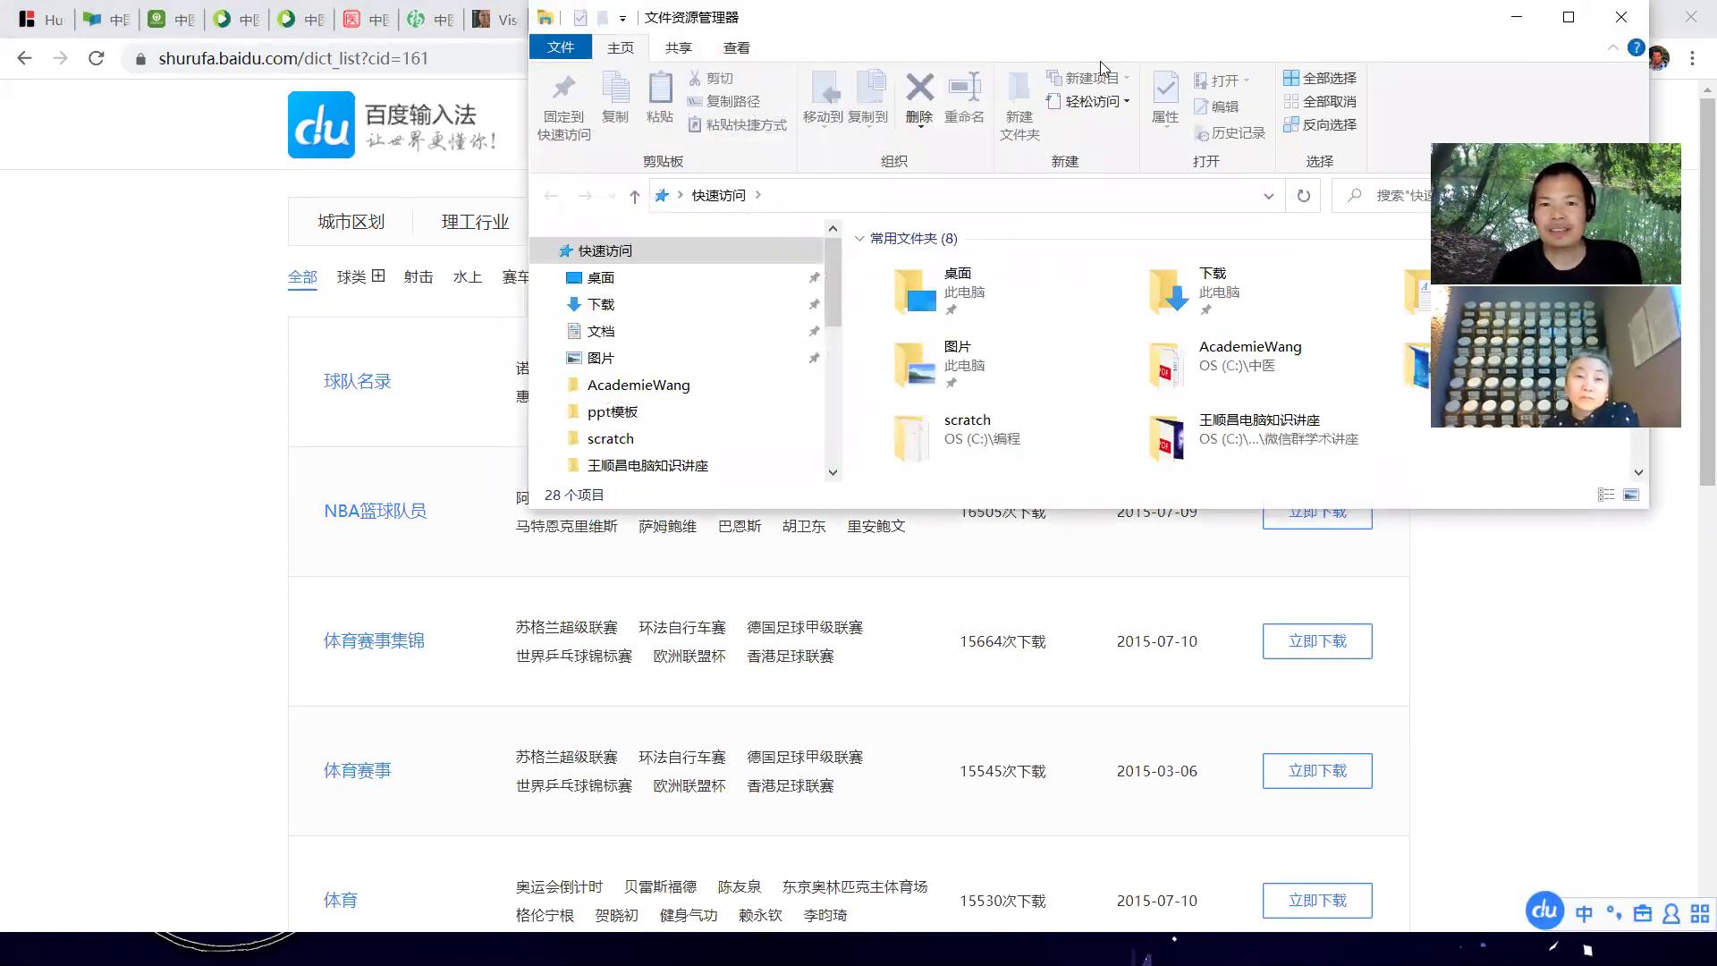
drag(1129, 32, 929, 219)
double_click(930, 219)
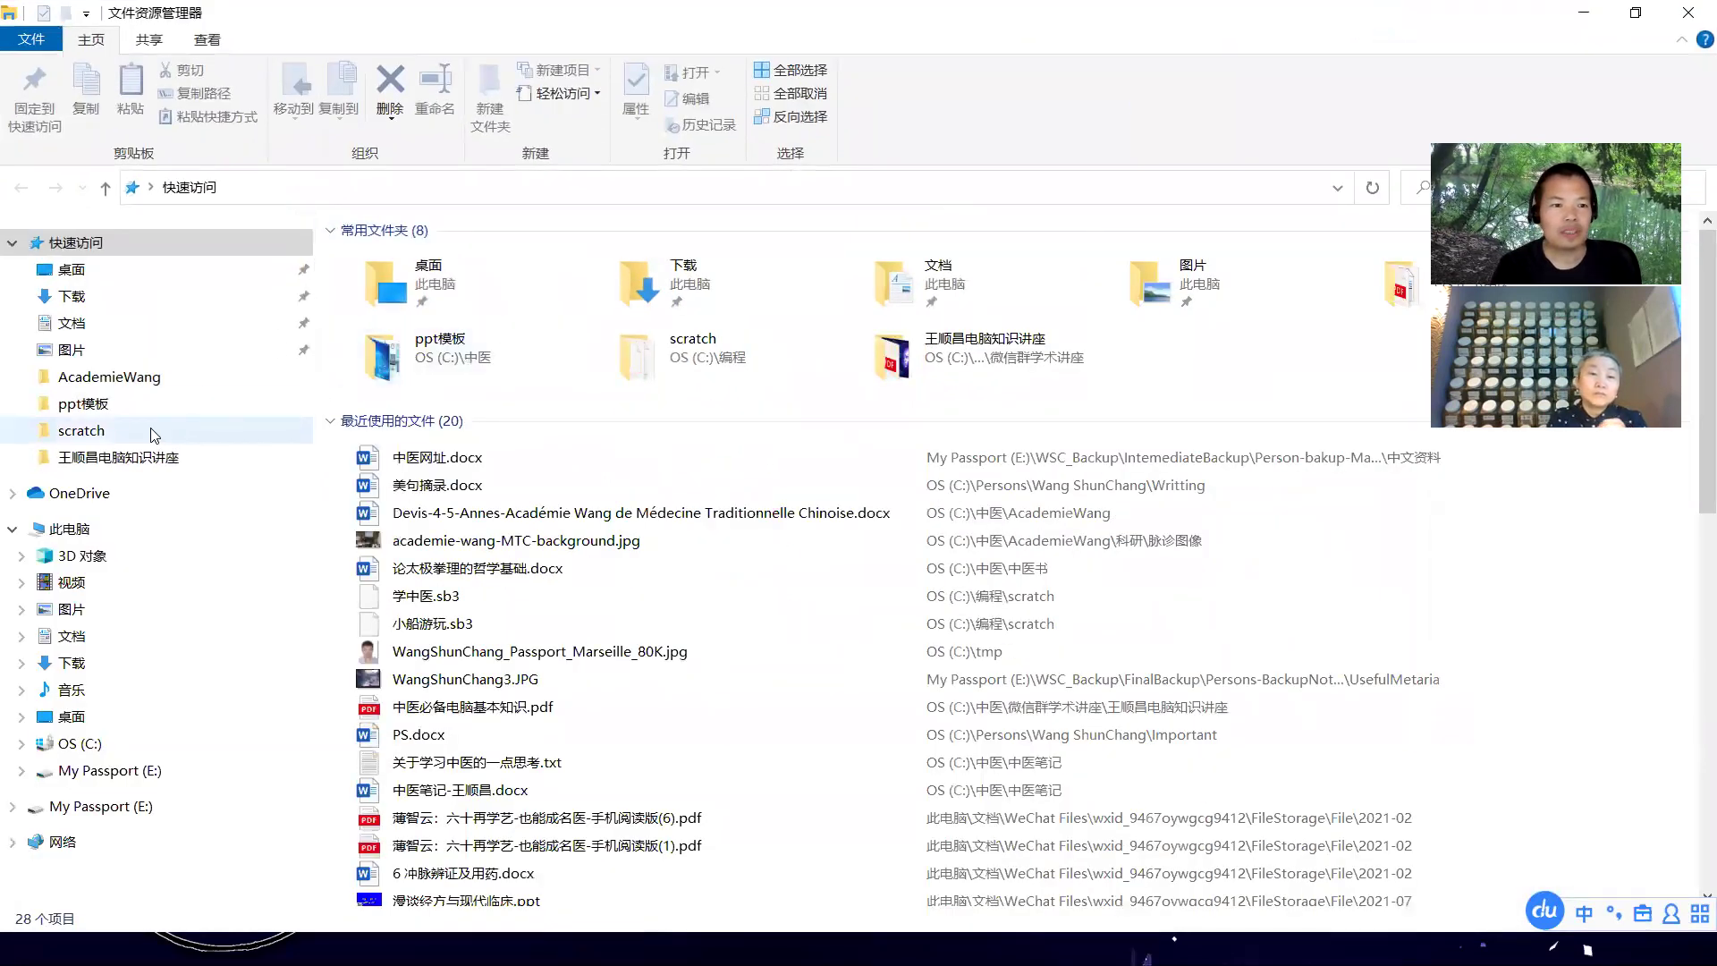
click(145, 750)
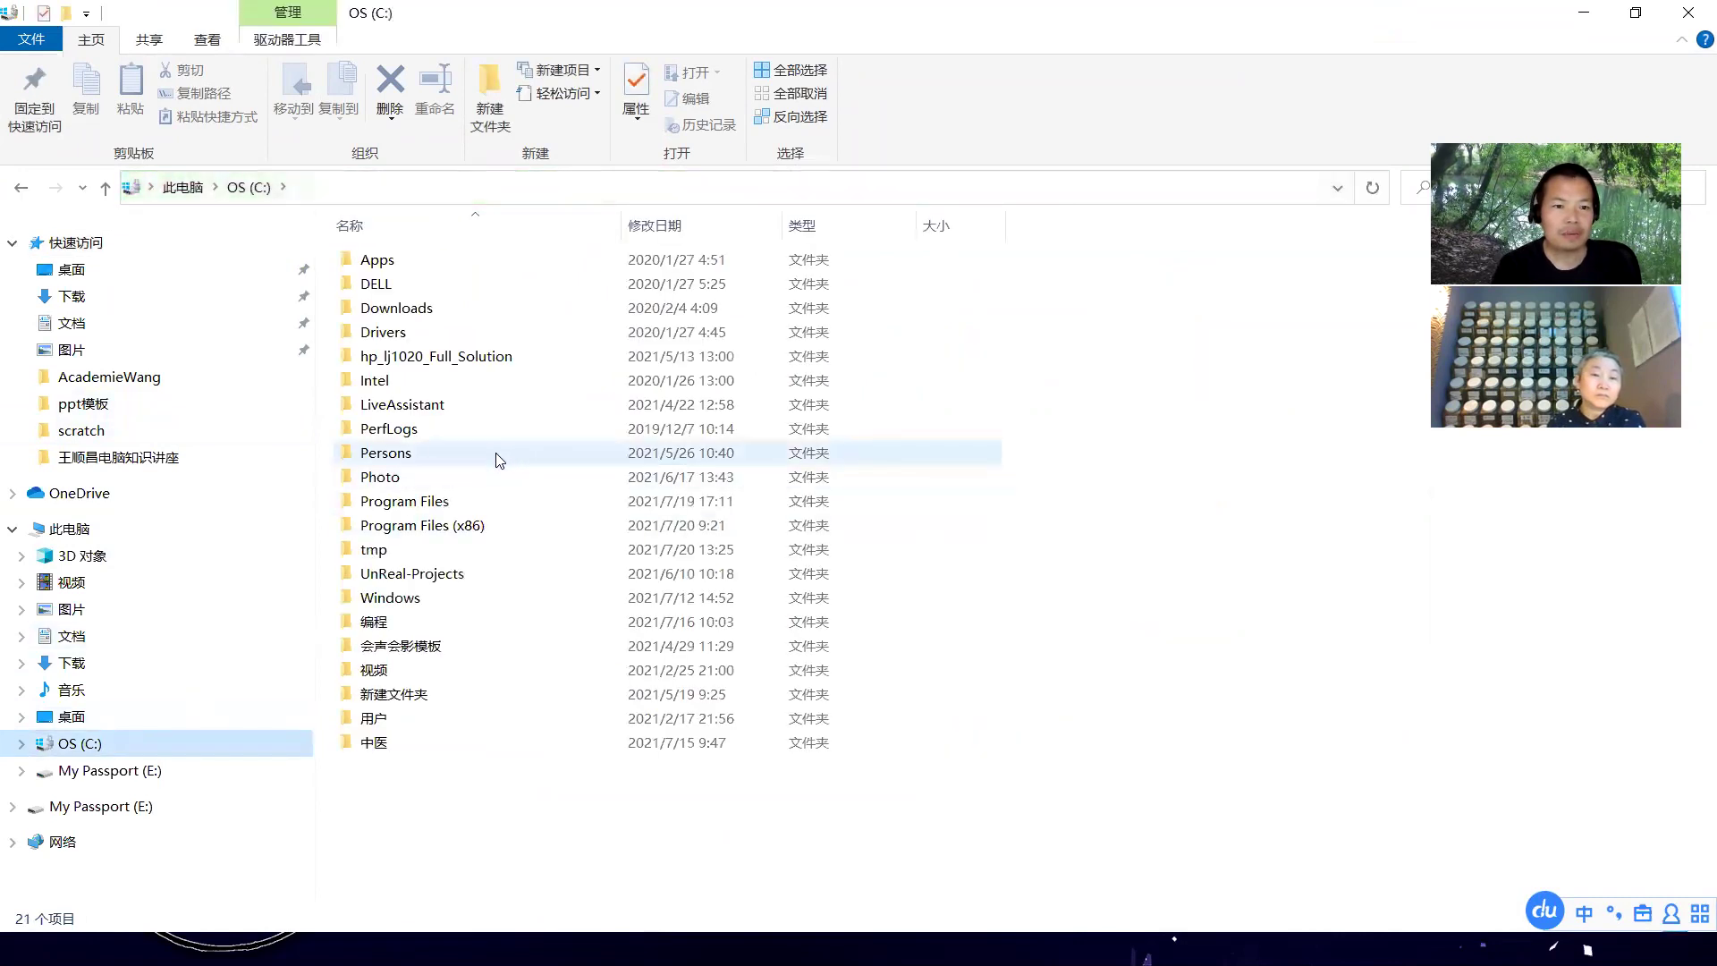
double_click(402, 751)
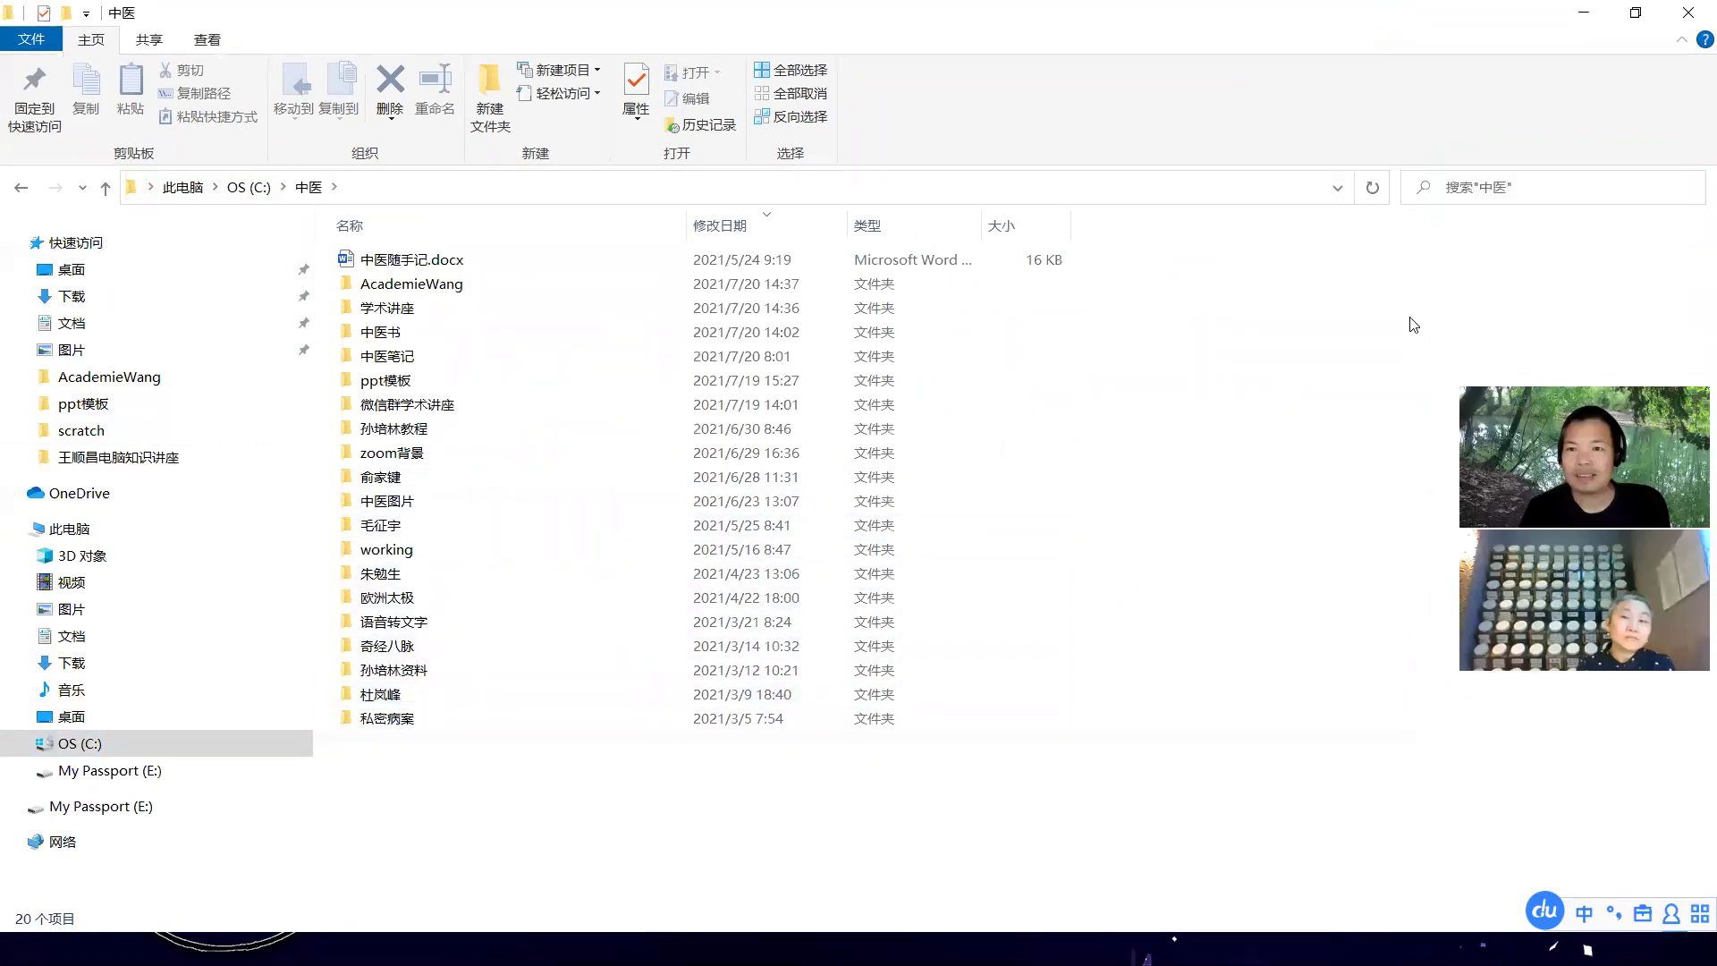
Search all of drive OS (C:) for 妇科, finding four matching files
click(1524, 185)
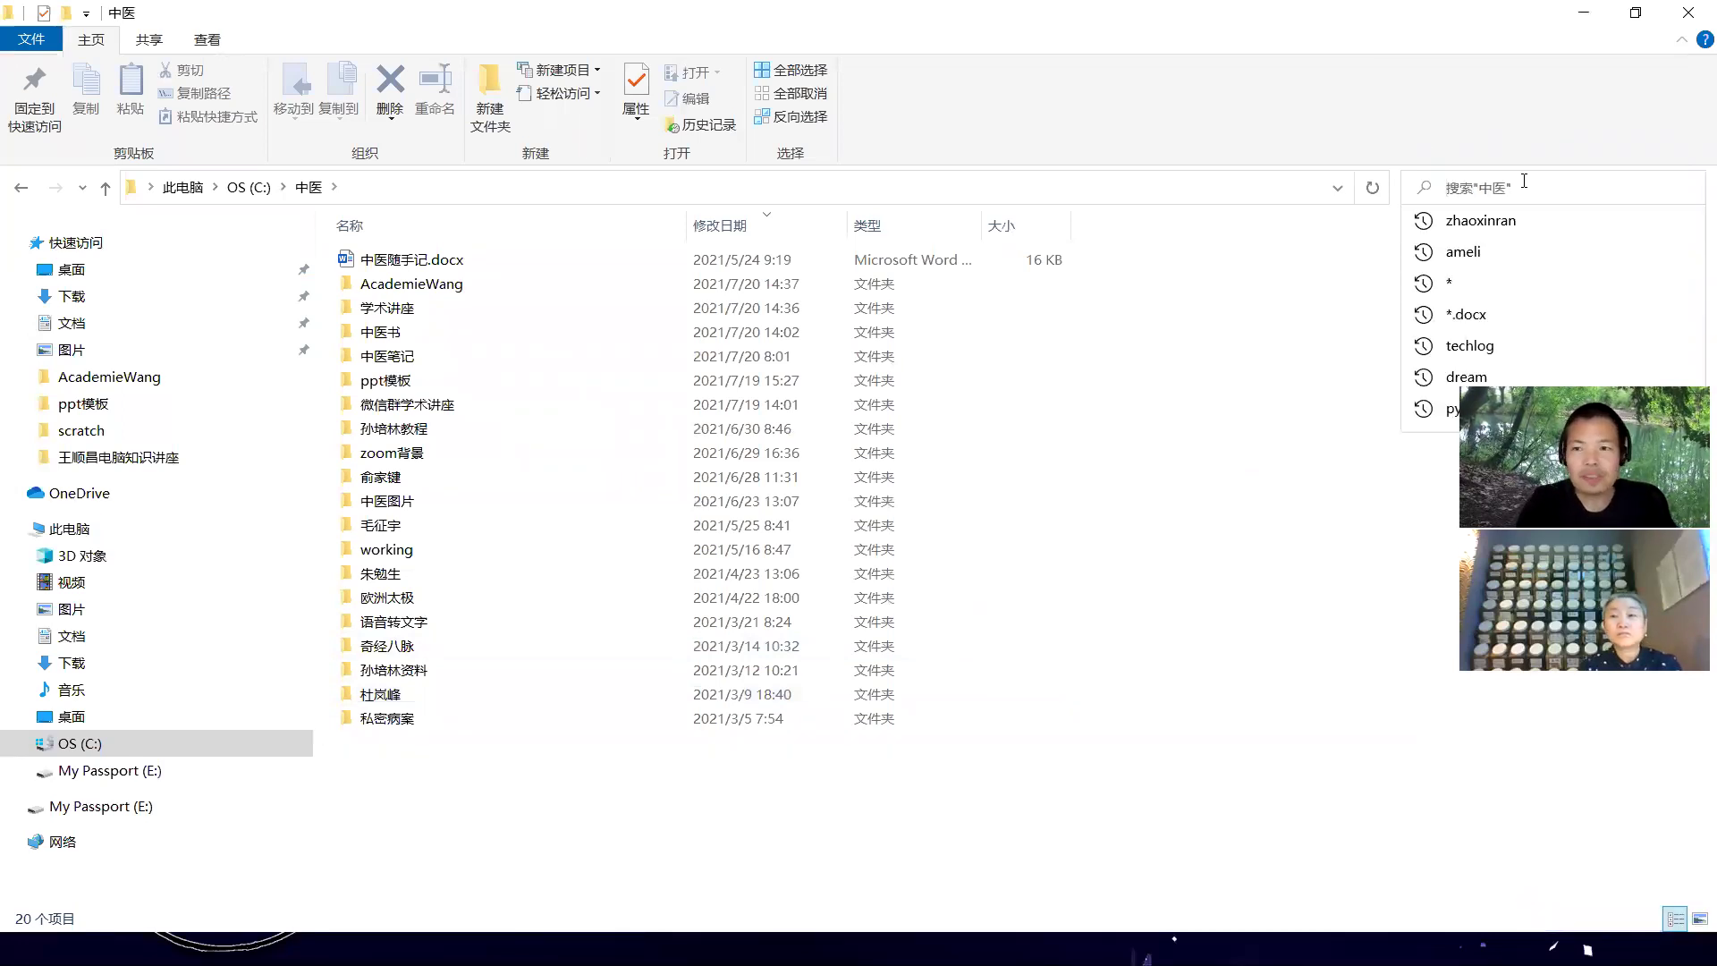
text(妇科)
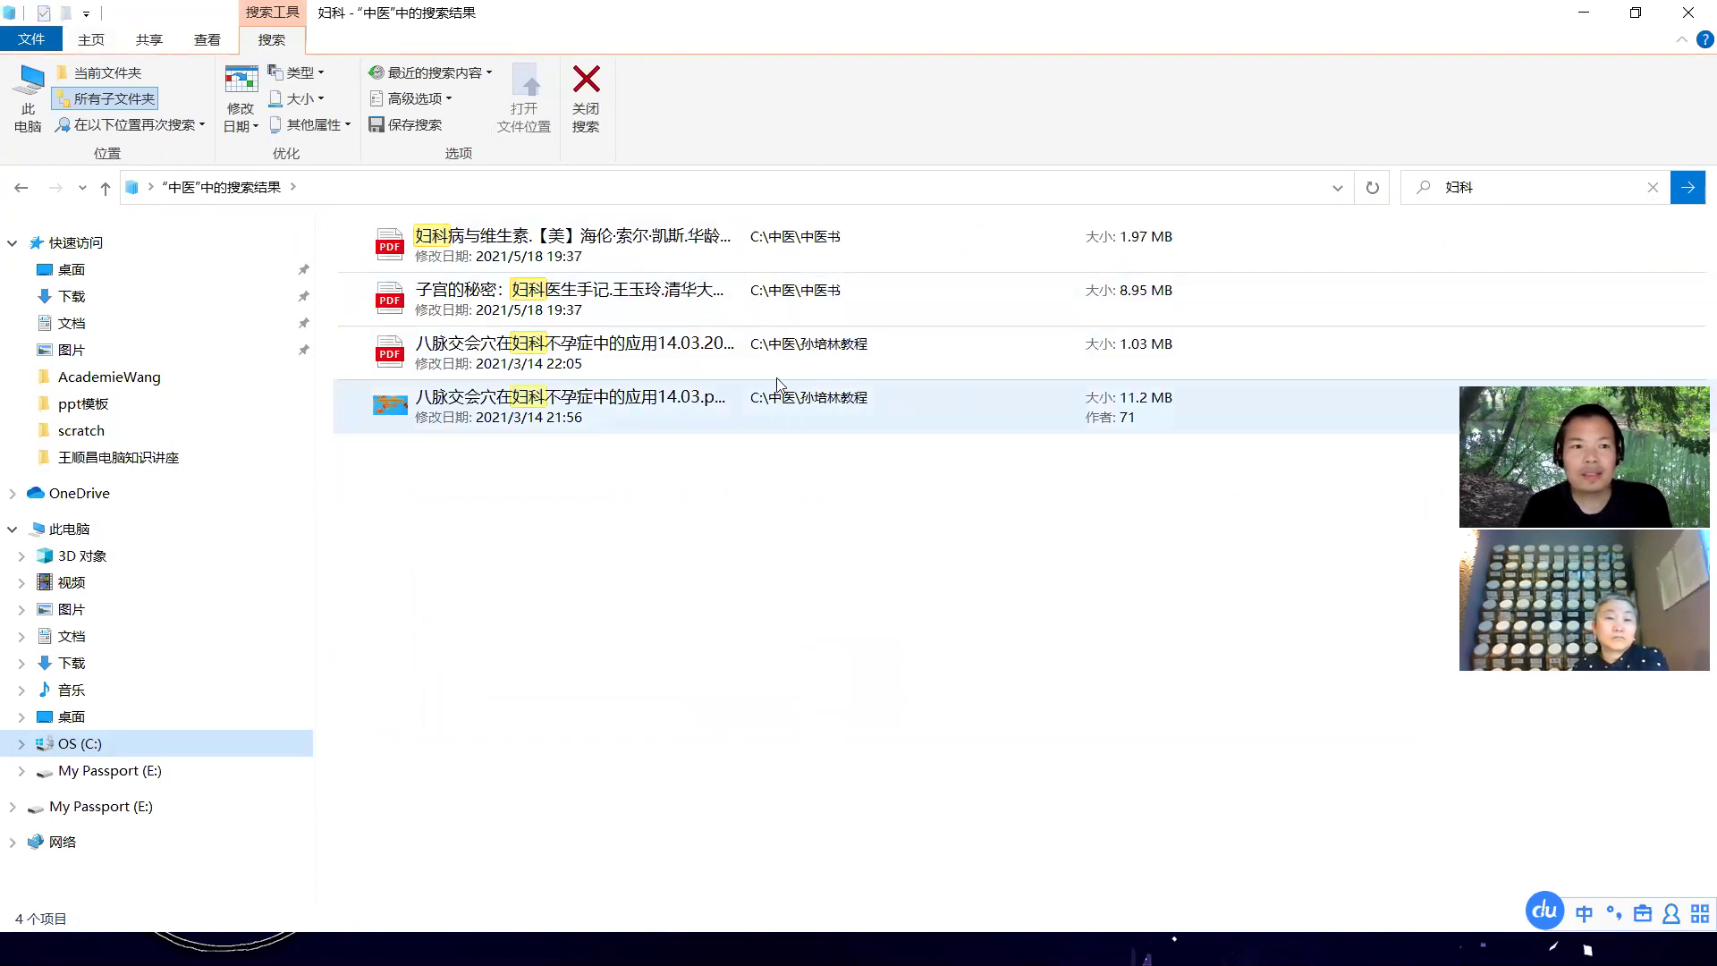
click(79, 744)
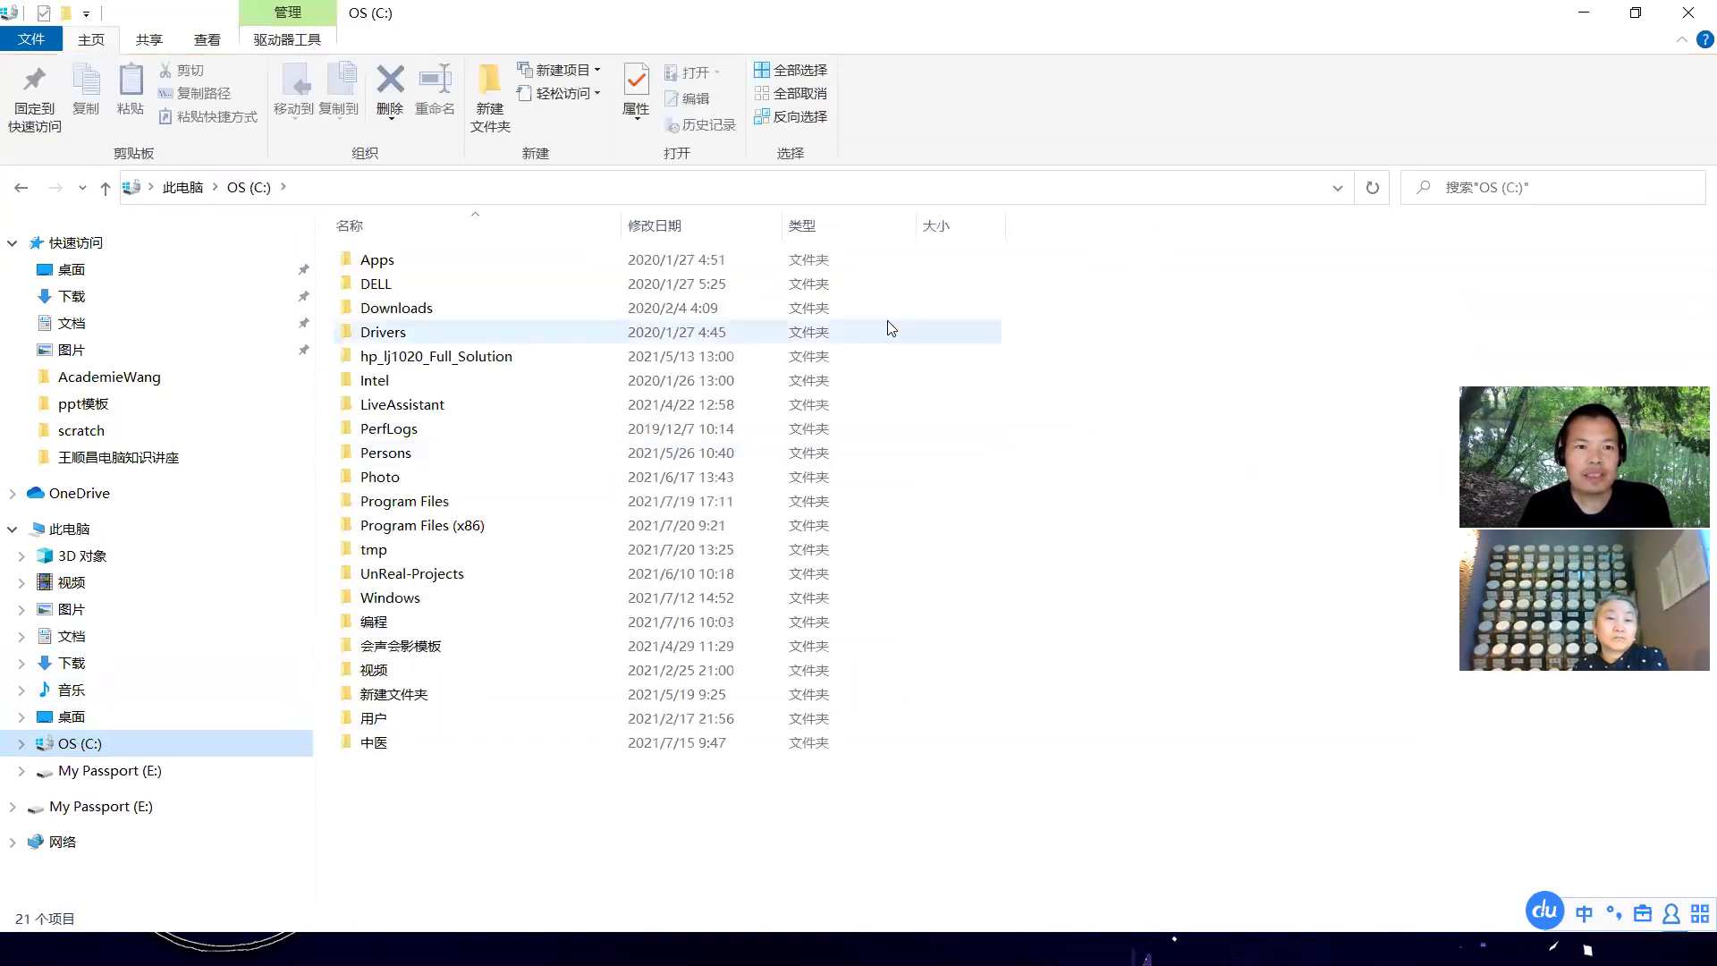
click(1517, 183)
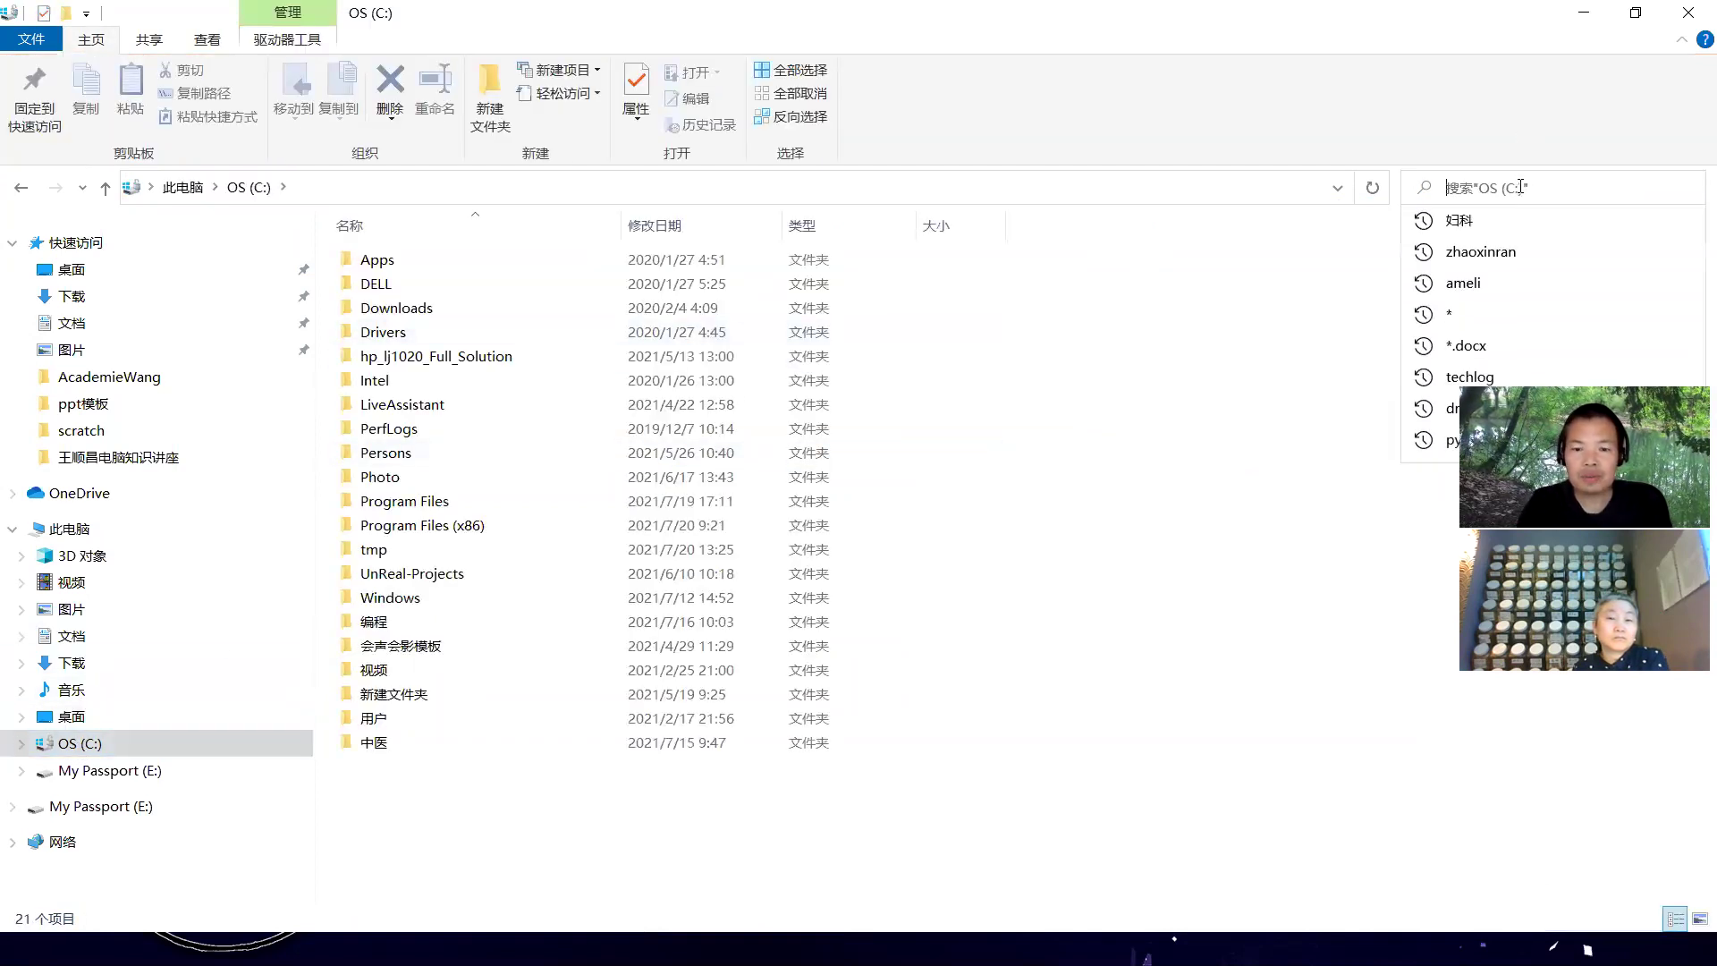
text(妇科)
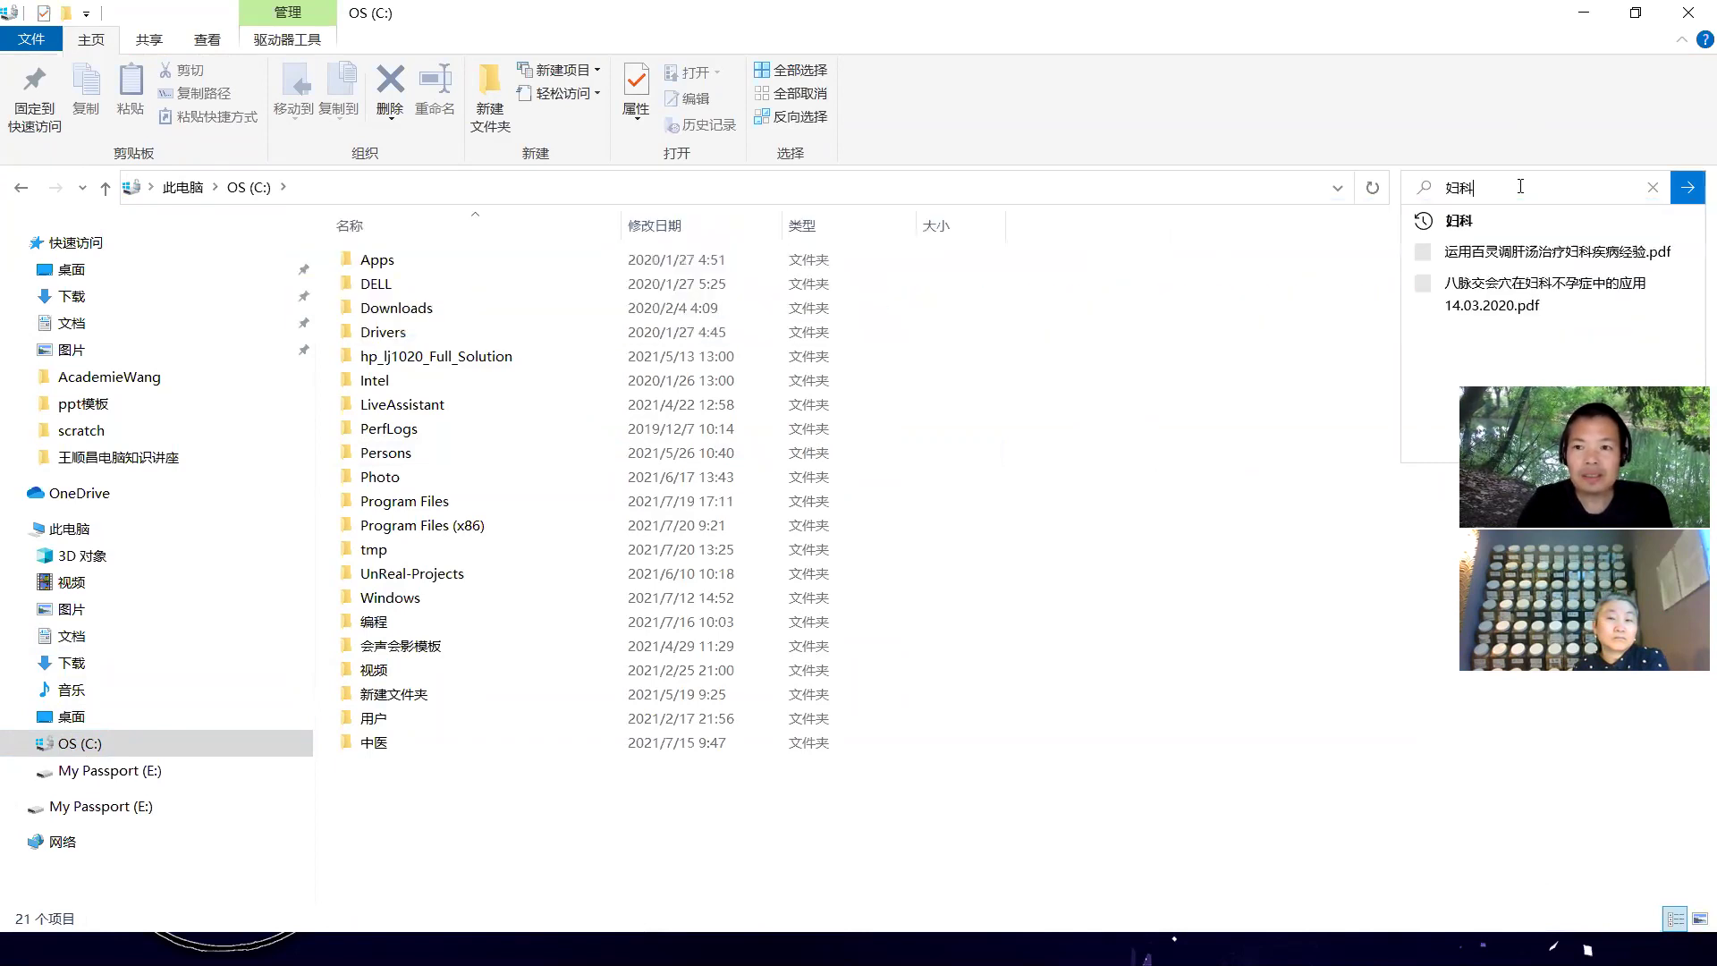
key(Return)
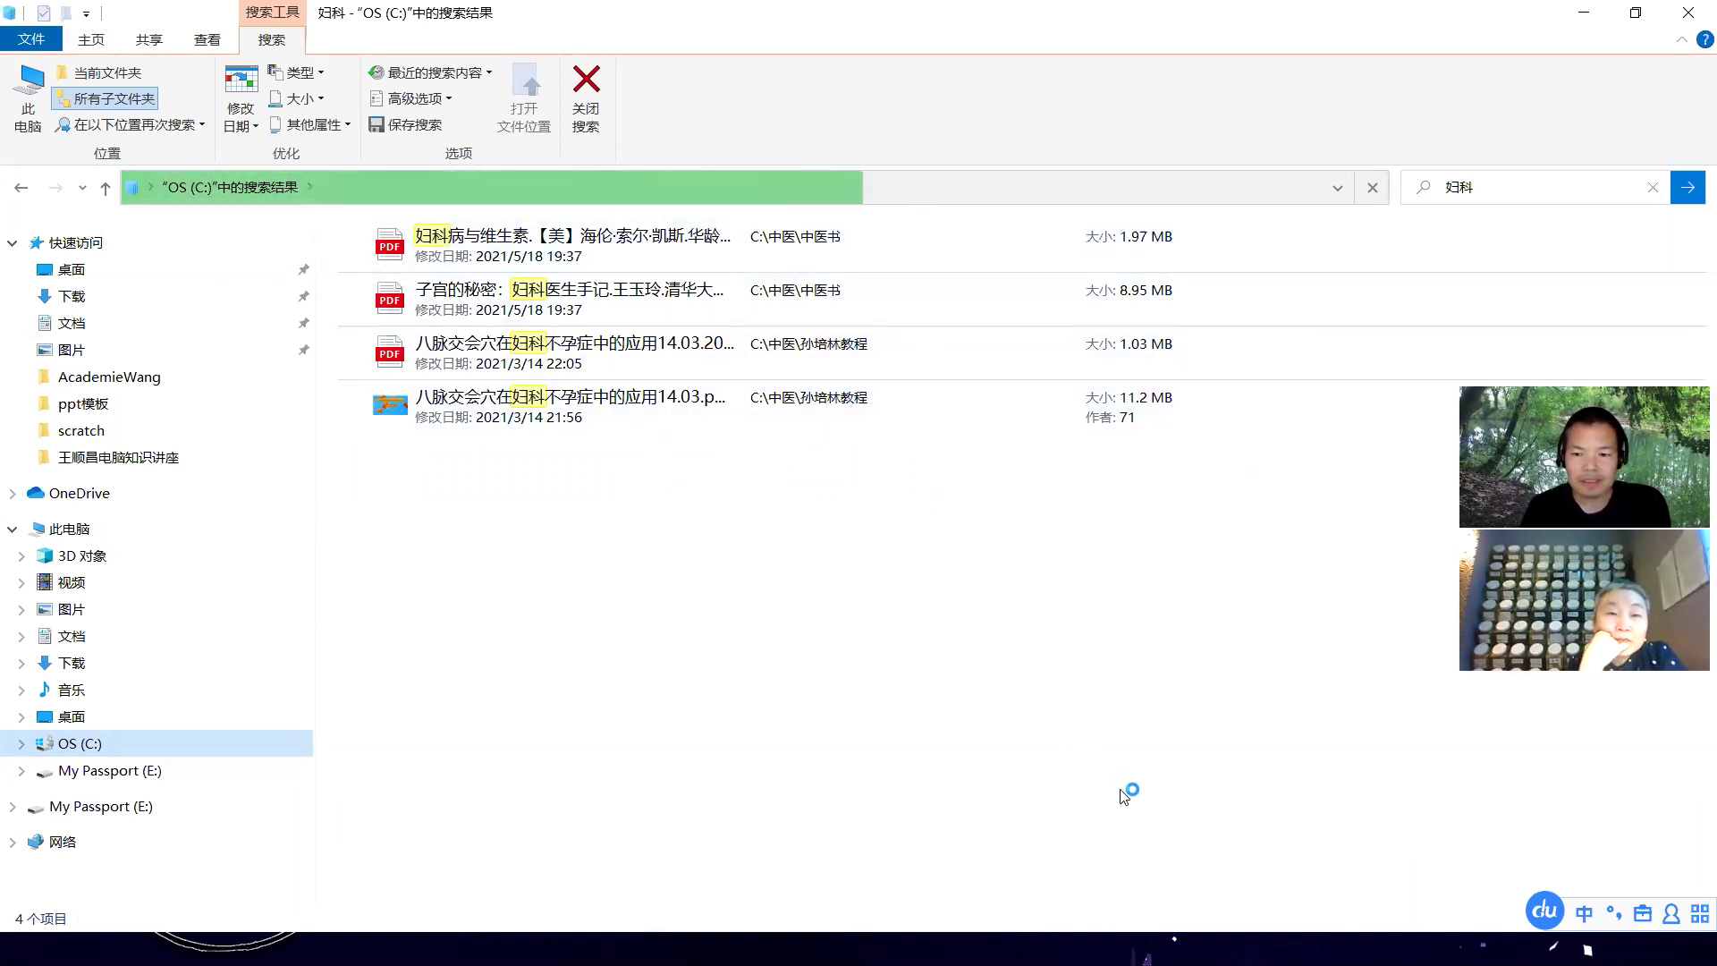
Cycle through open windows with Alt+Tab until Everything, showing 网址 matches, is in front
key(super)
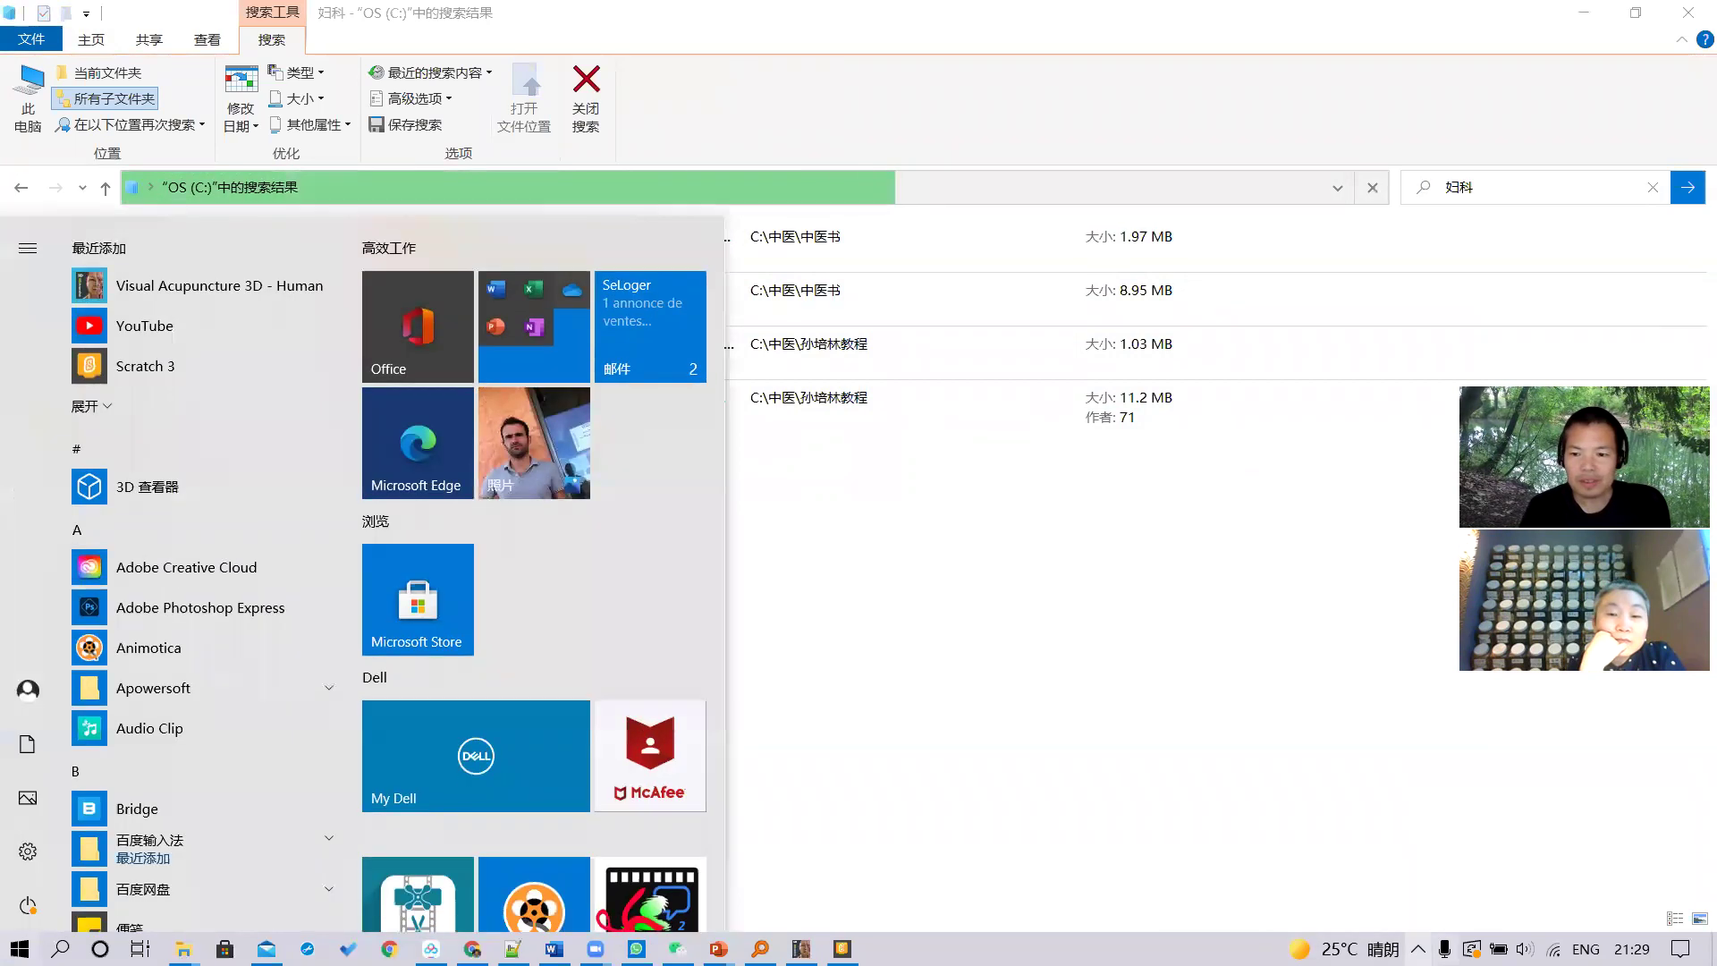
click(1418, 948)
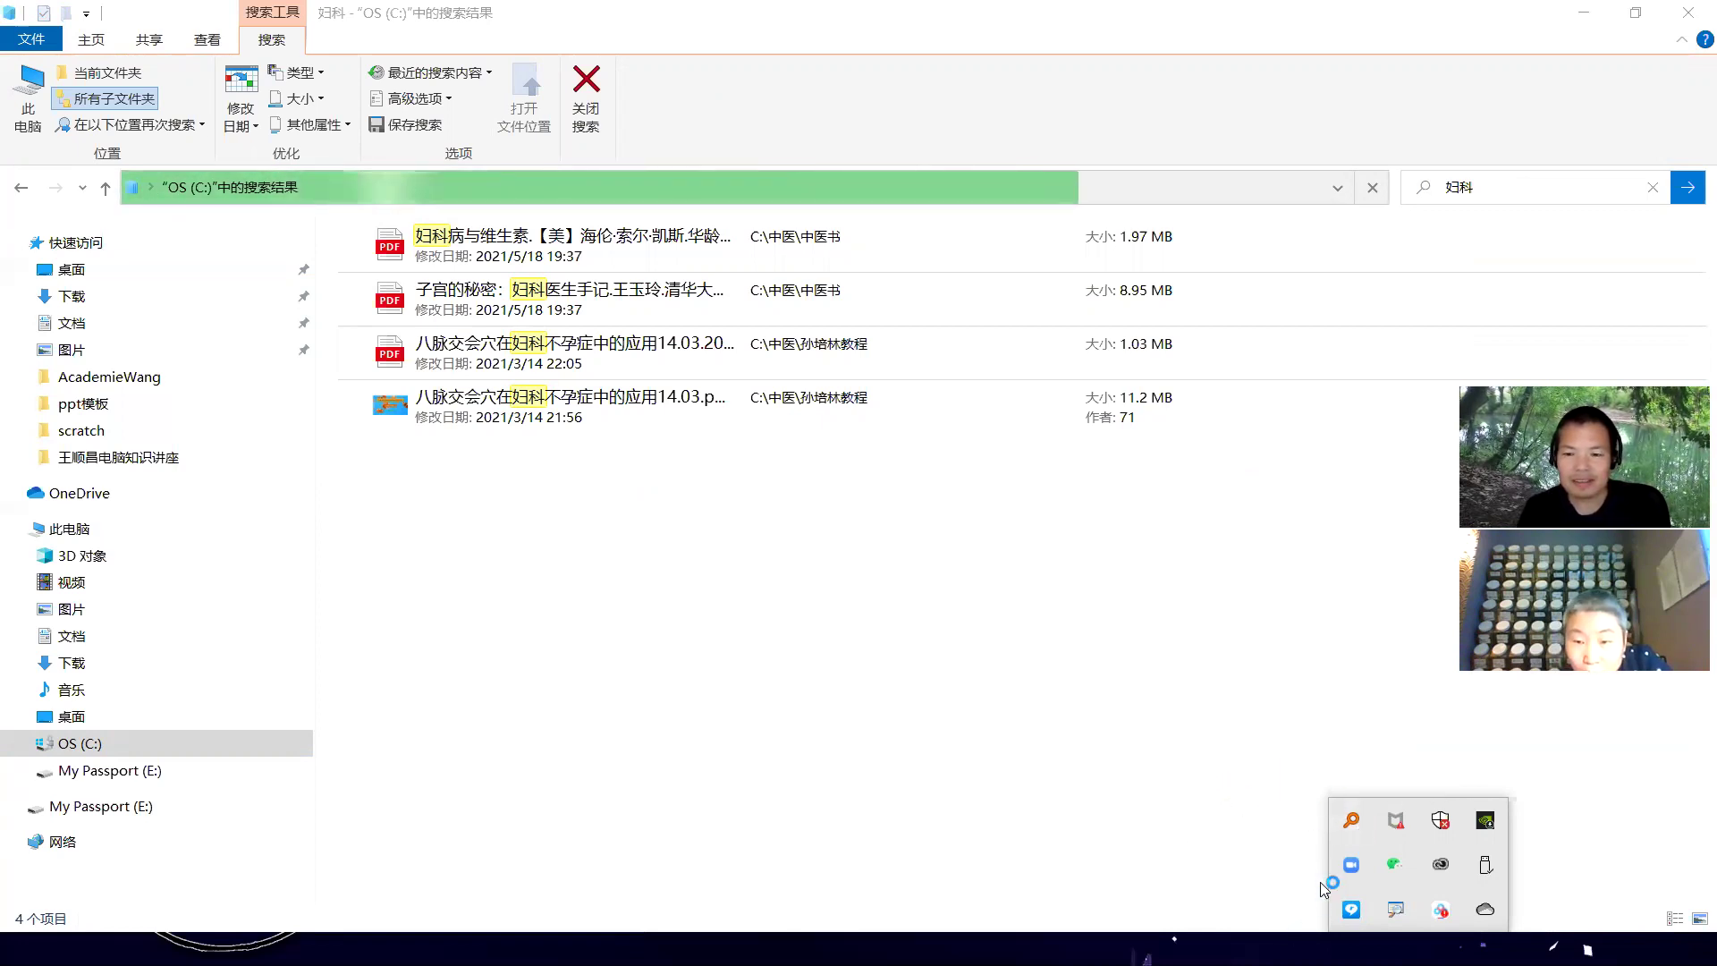
key(alt+Tab)
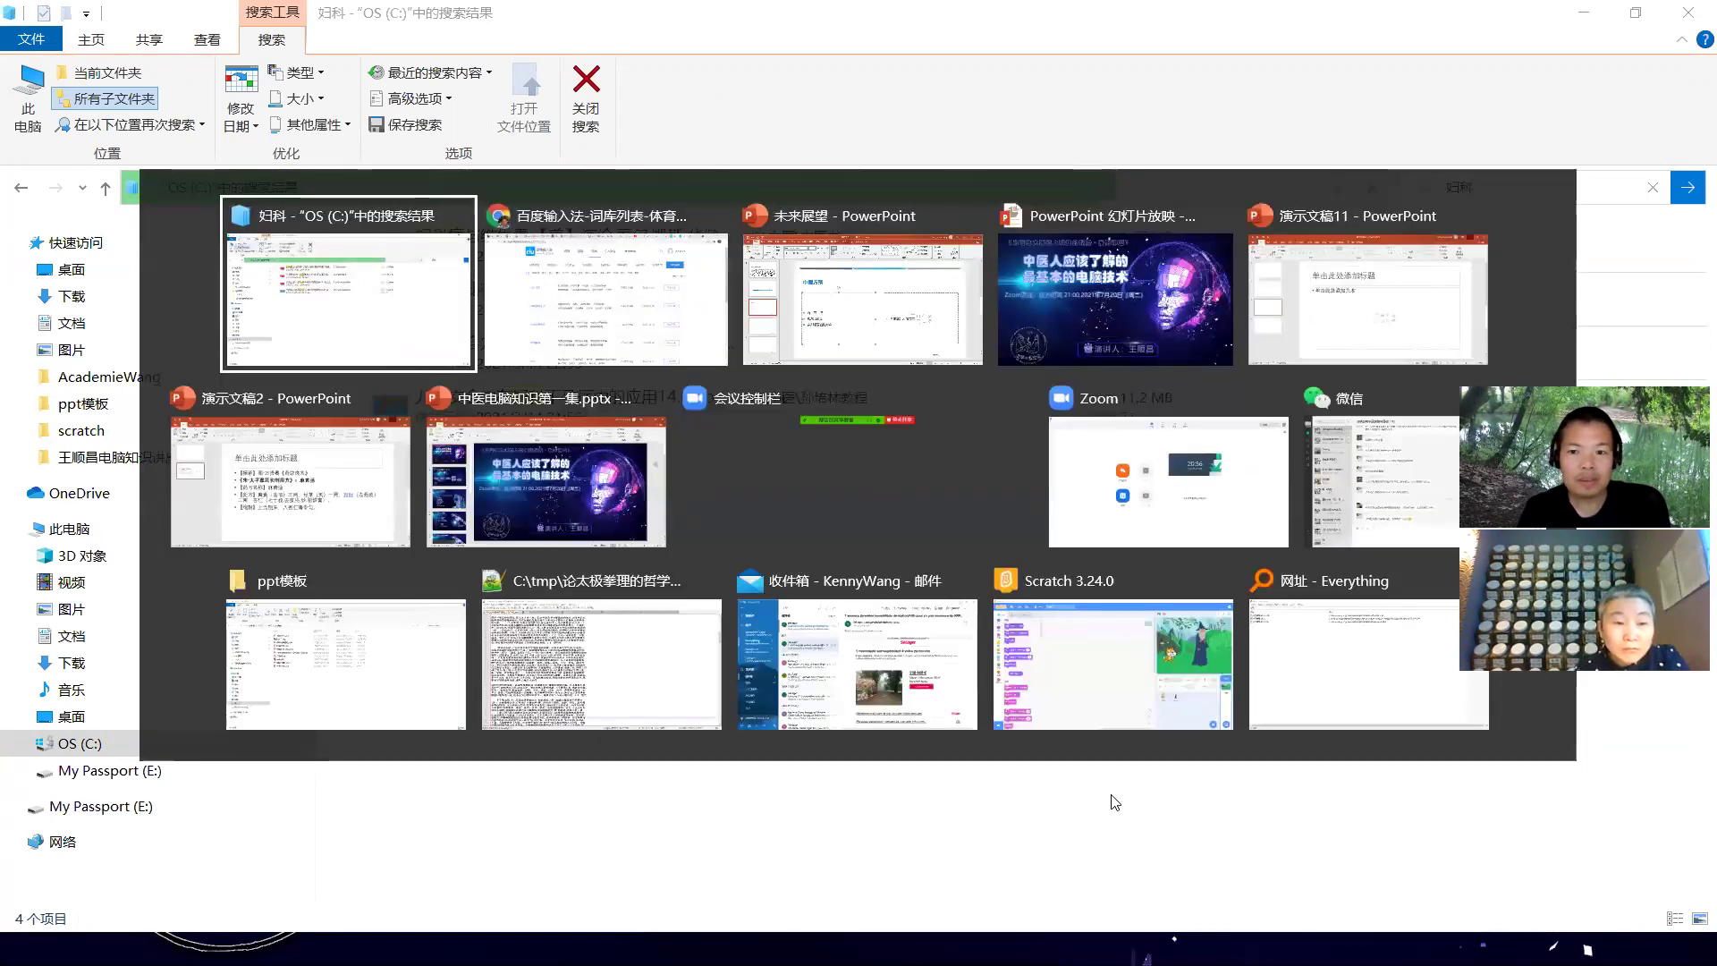
key(alt+Tab)
key(alt+Tab)
key(alt+Tab)
key(alt+Tab)
key(alt+Tab)
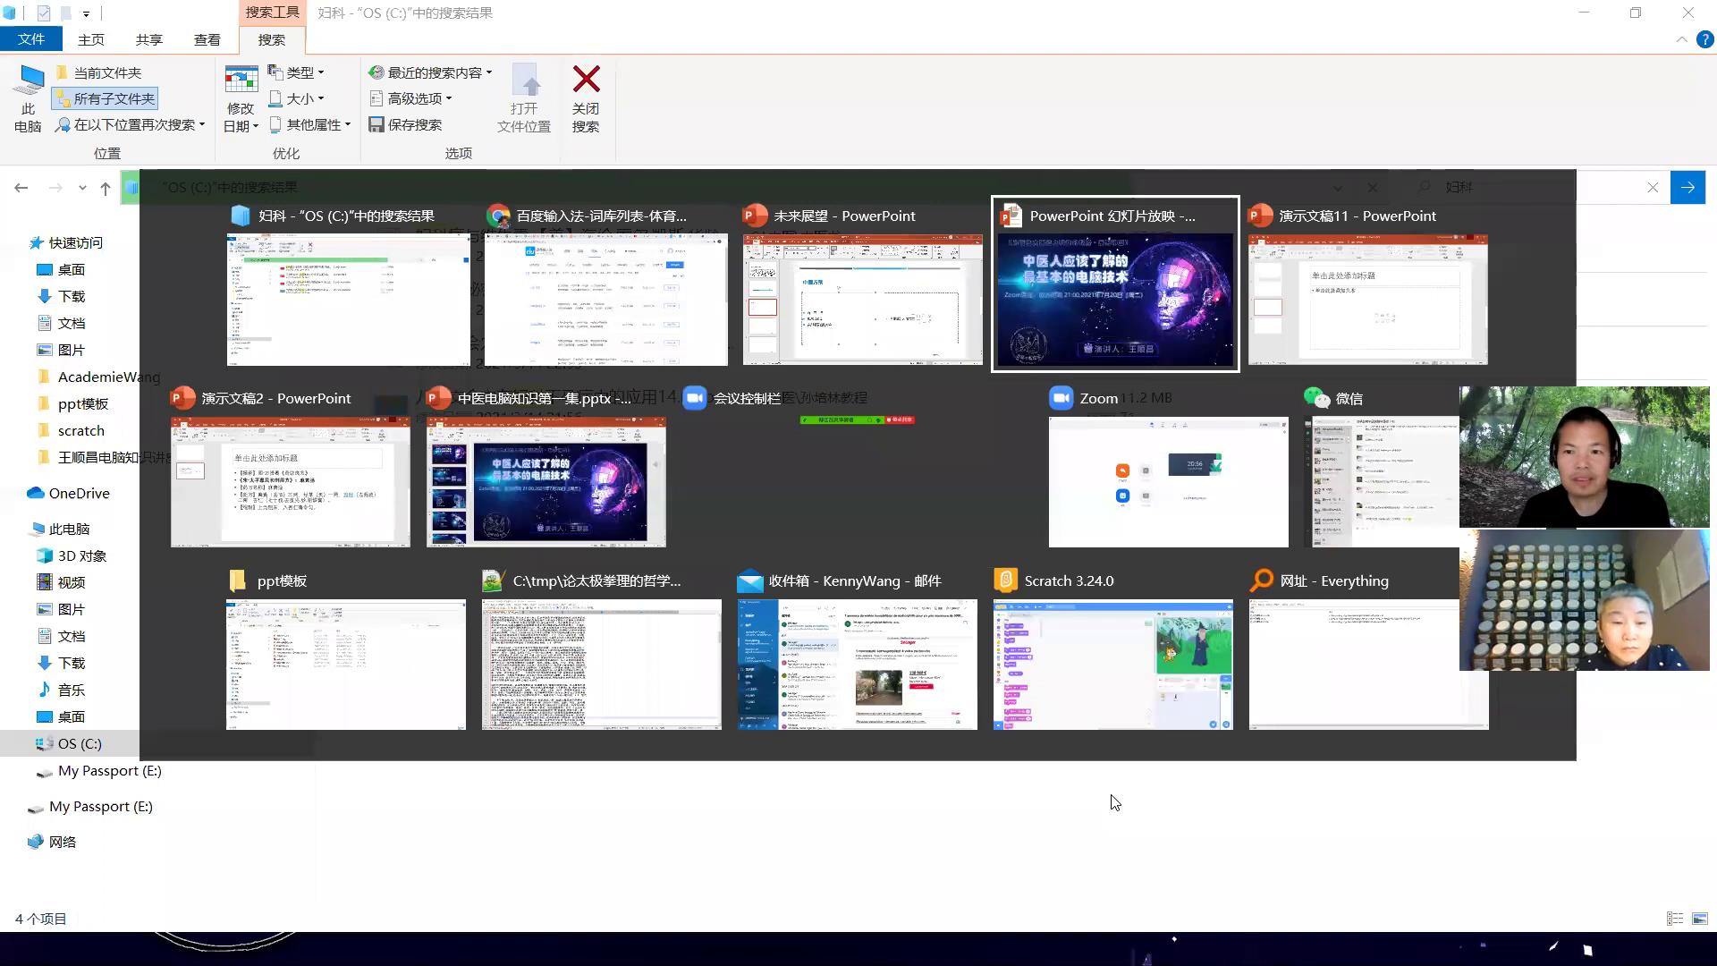
key(alt+Tab)
key(alt+Tab)
key(alt+Tab)
key(alt+Tab)
key(alt+Tab)
key(alt+Tab)
key(alt+Tab)
key(alt+Tab)
key(alt+Tab)
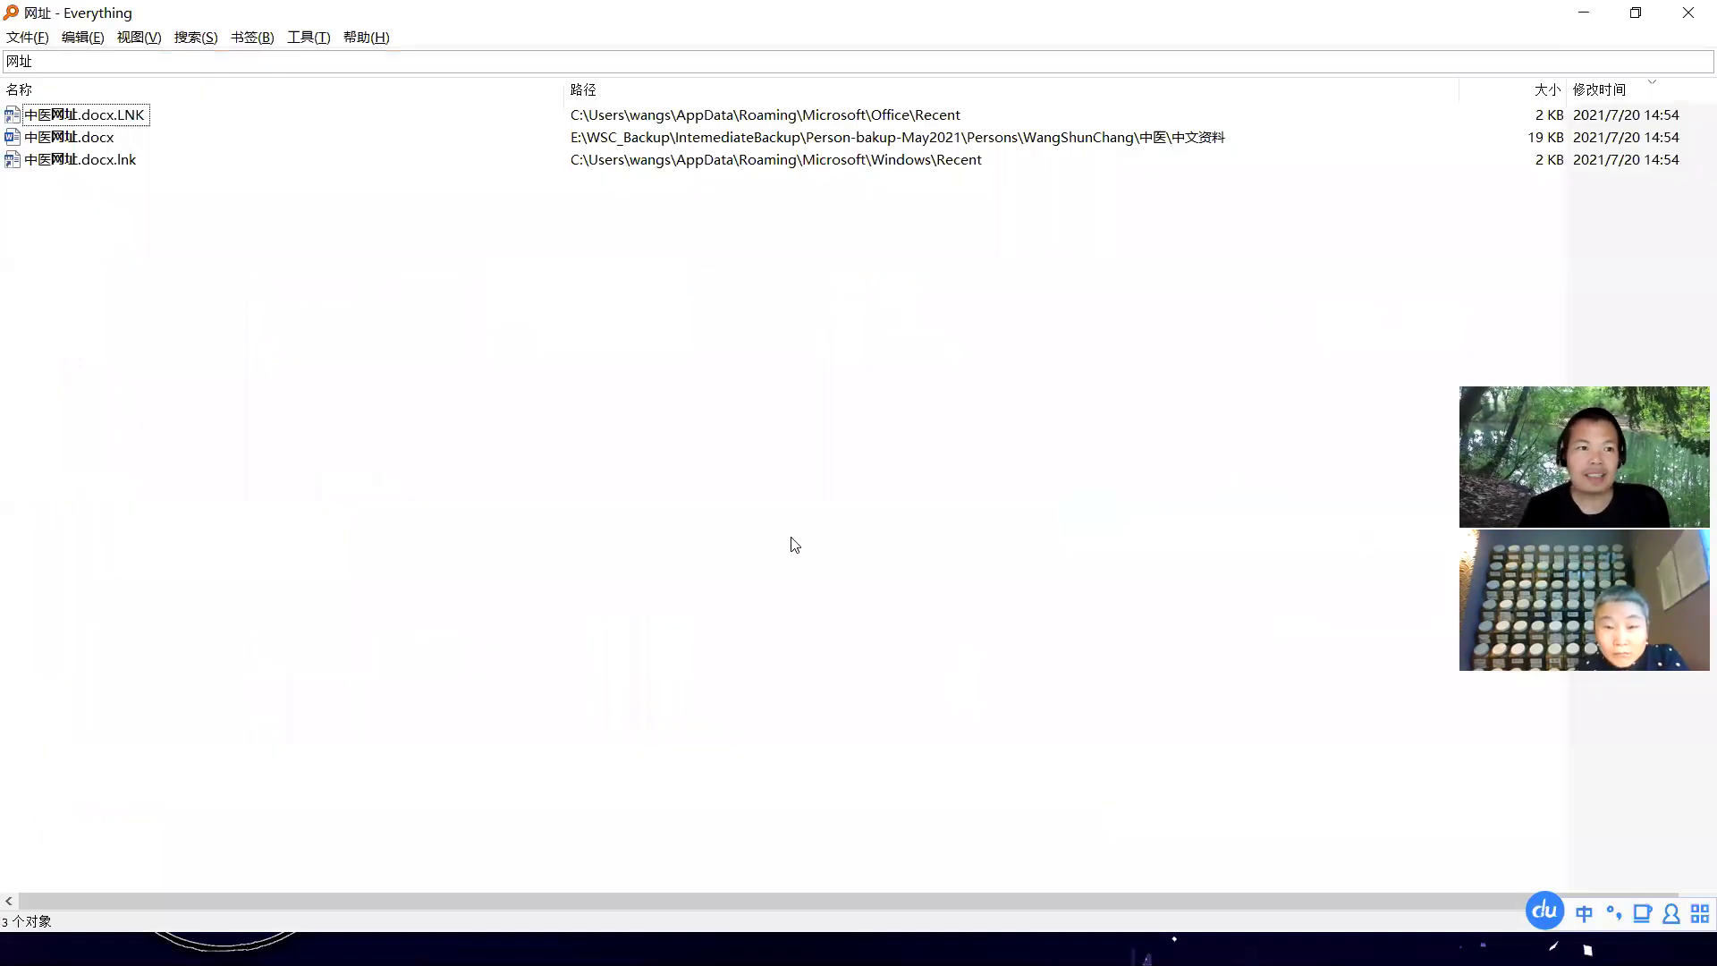
Replace Everything's search term with 妇科 and scroll through the matches
click(98, 63)
key(BackSpace)
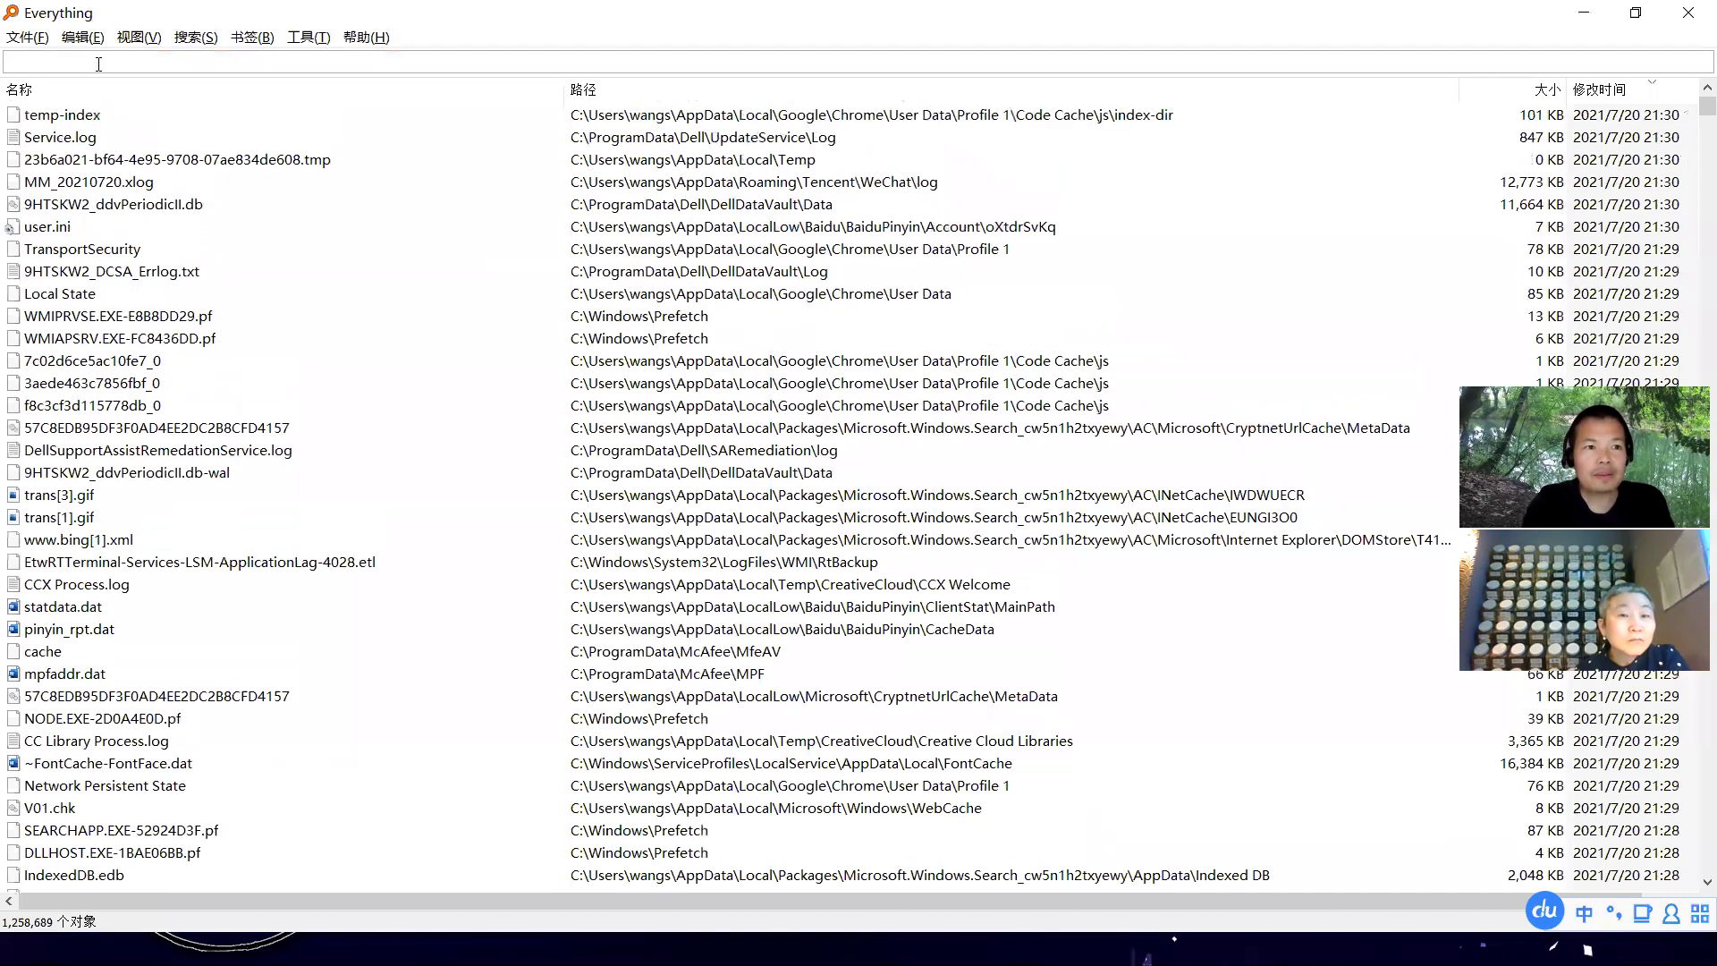
text(妇科)
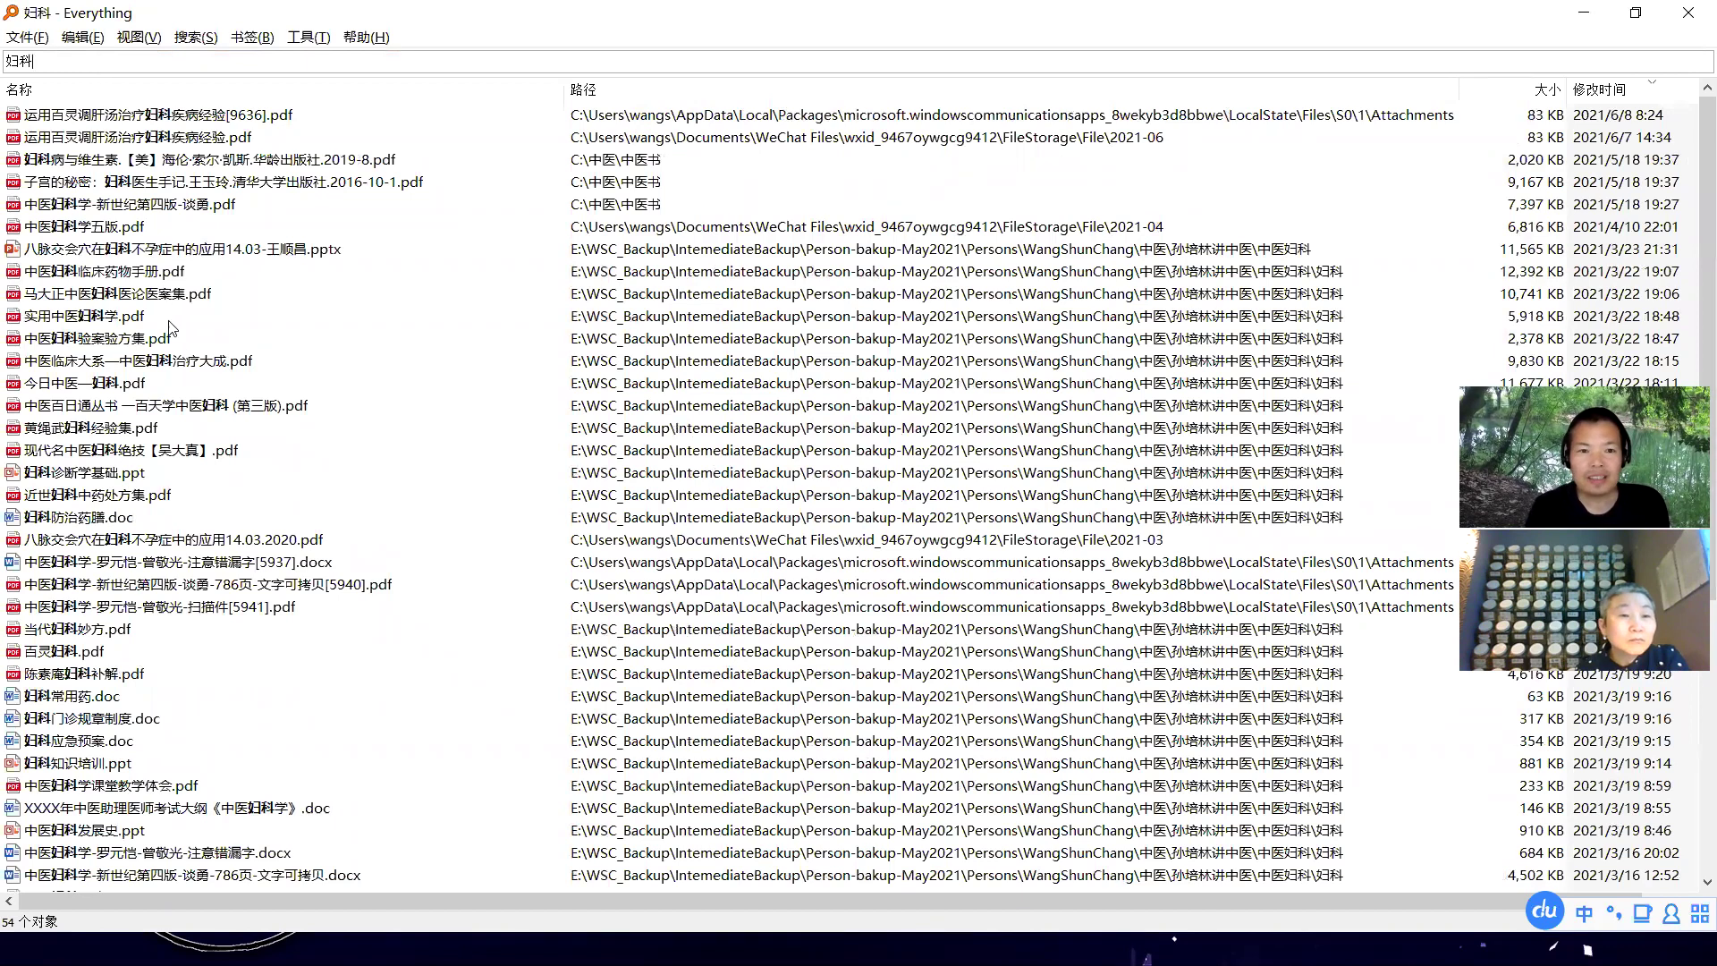
scroll(177, 335, down, 2)
scroll(177, 340, down, 5)
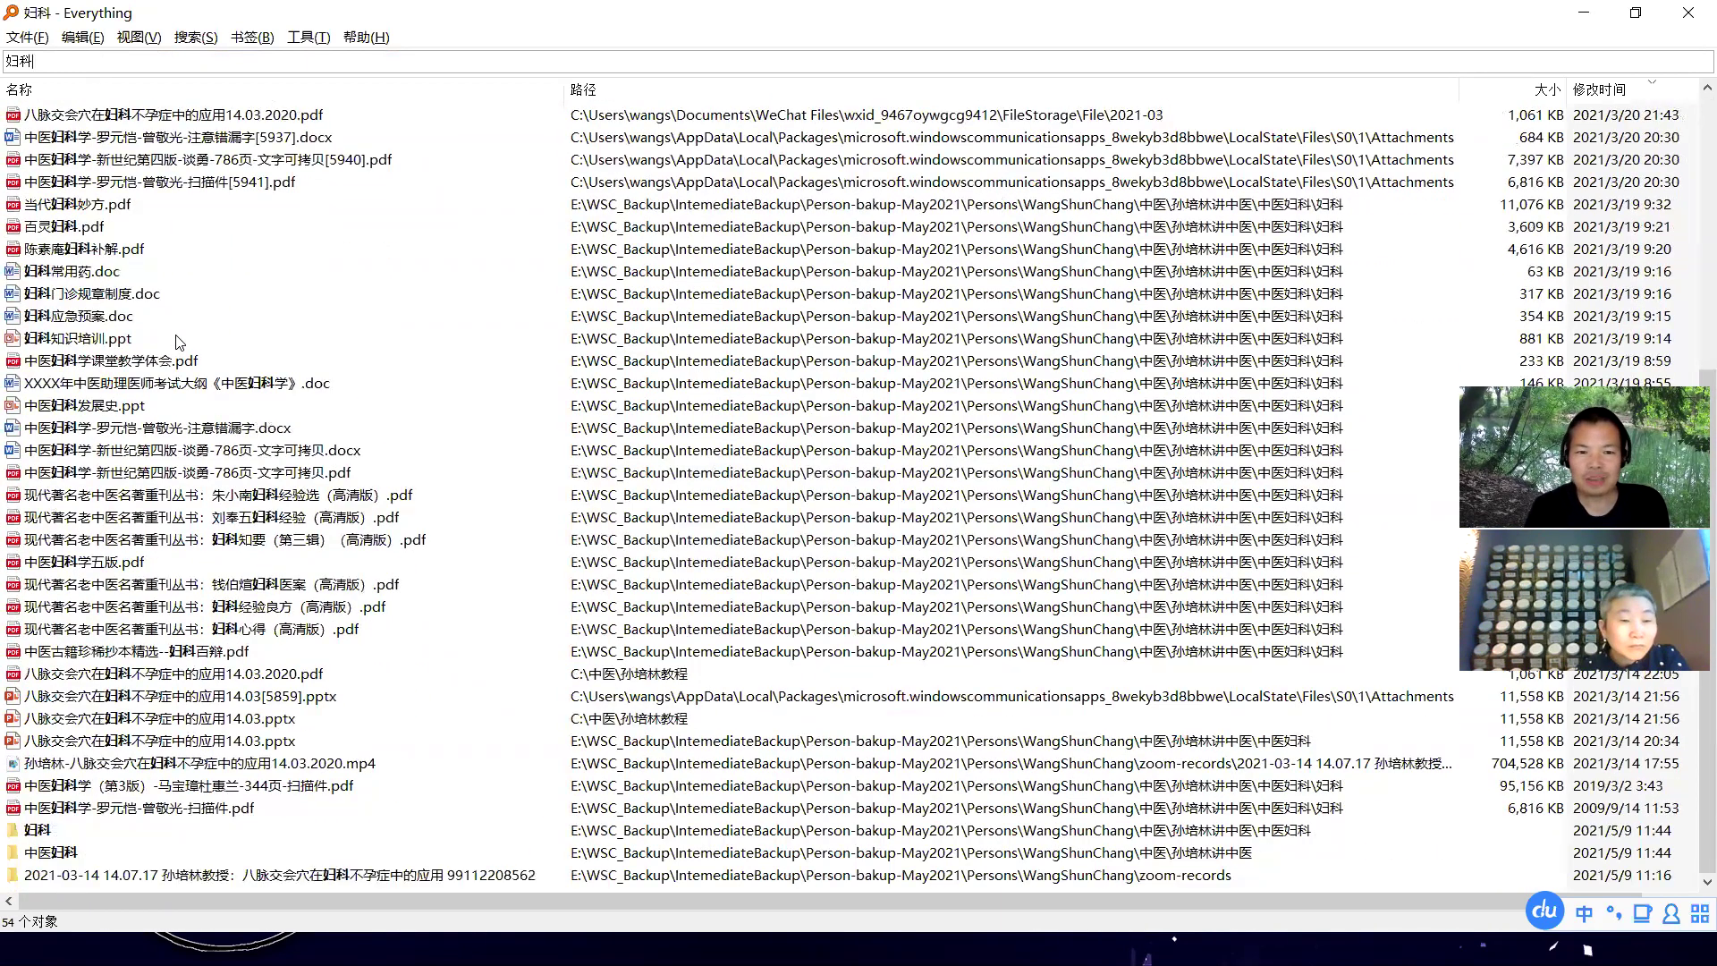
scroll(177, 340, up, 7)
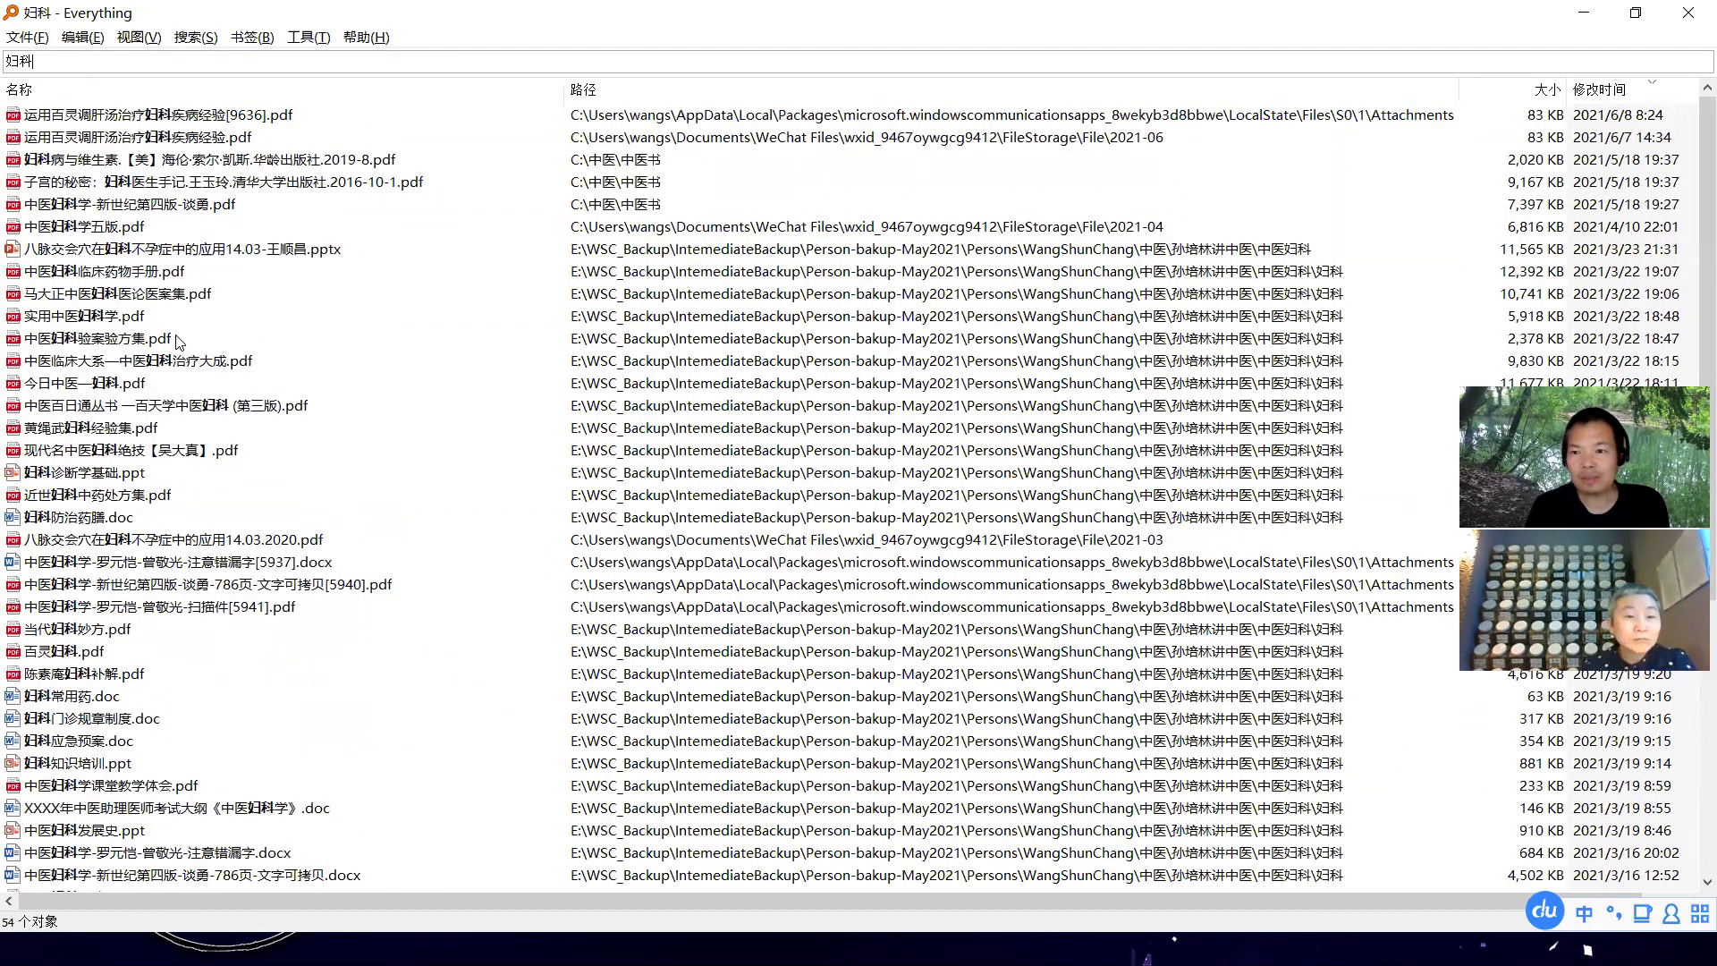
double_click(73, 62)
key(BackSpace)
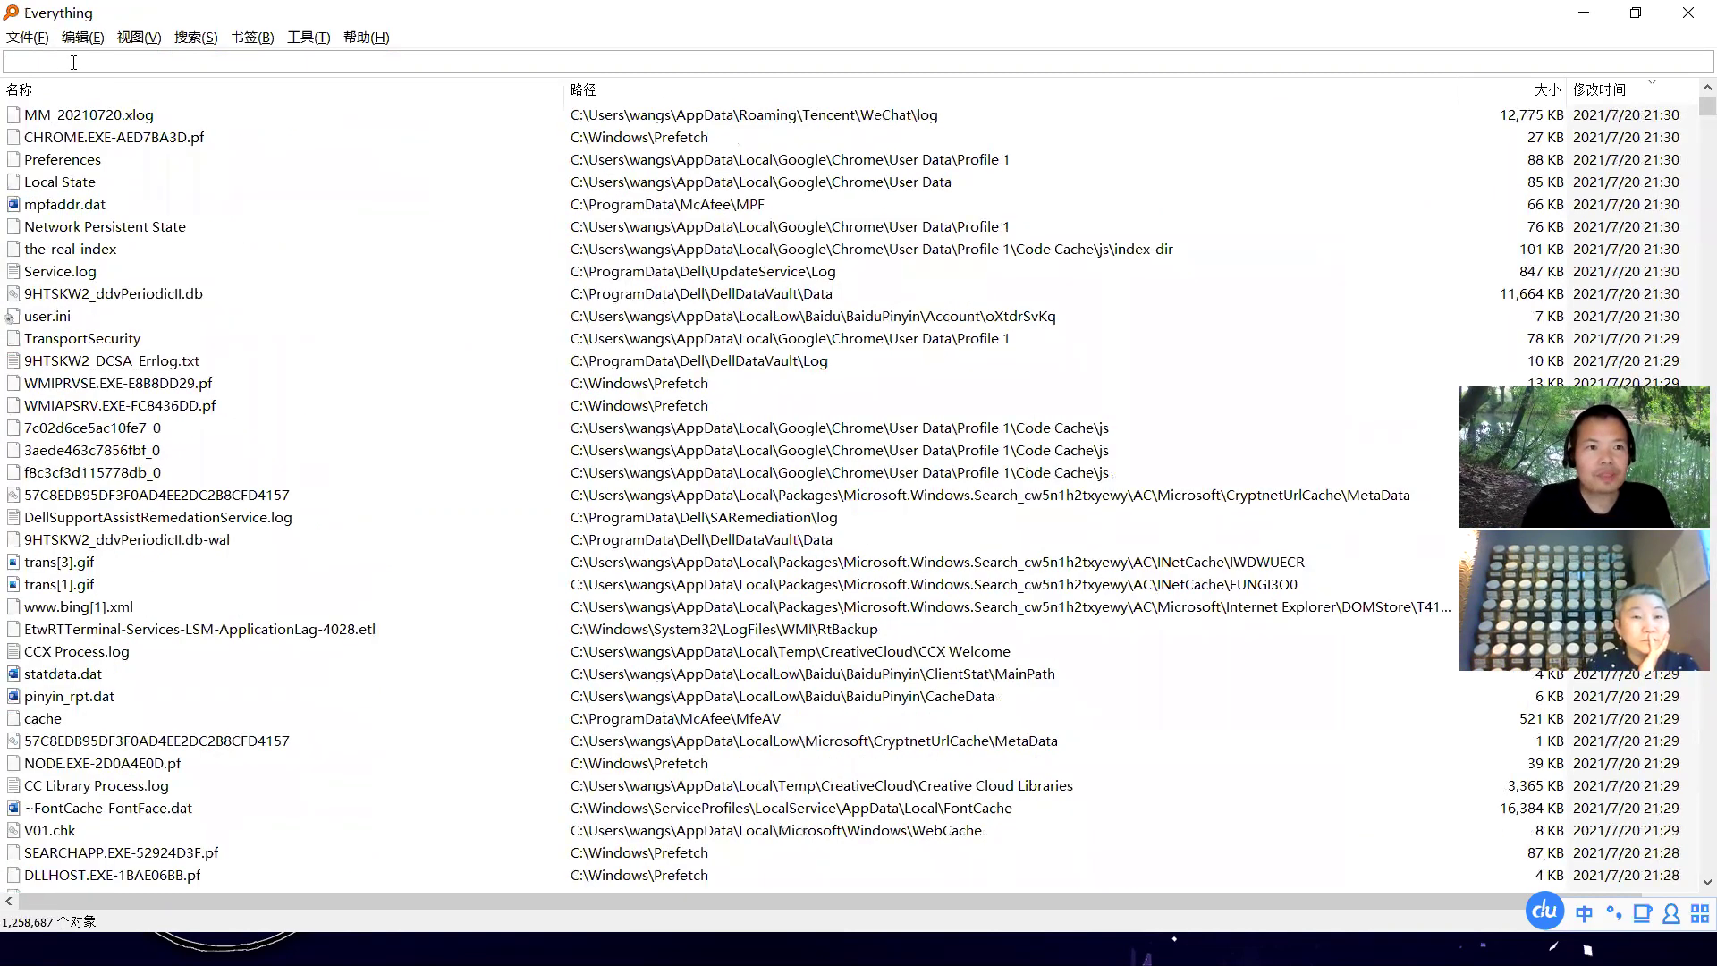
text(孙培林)
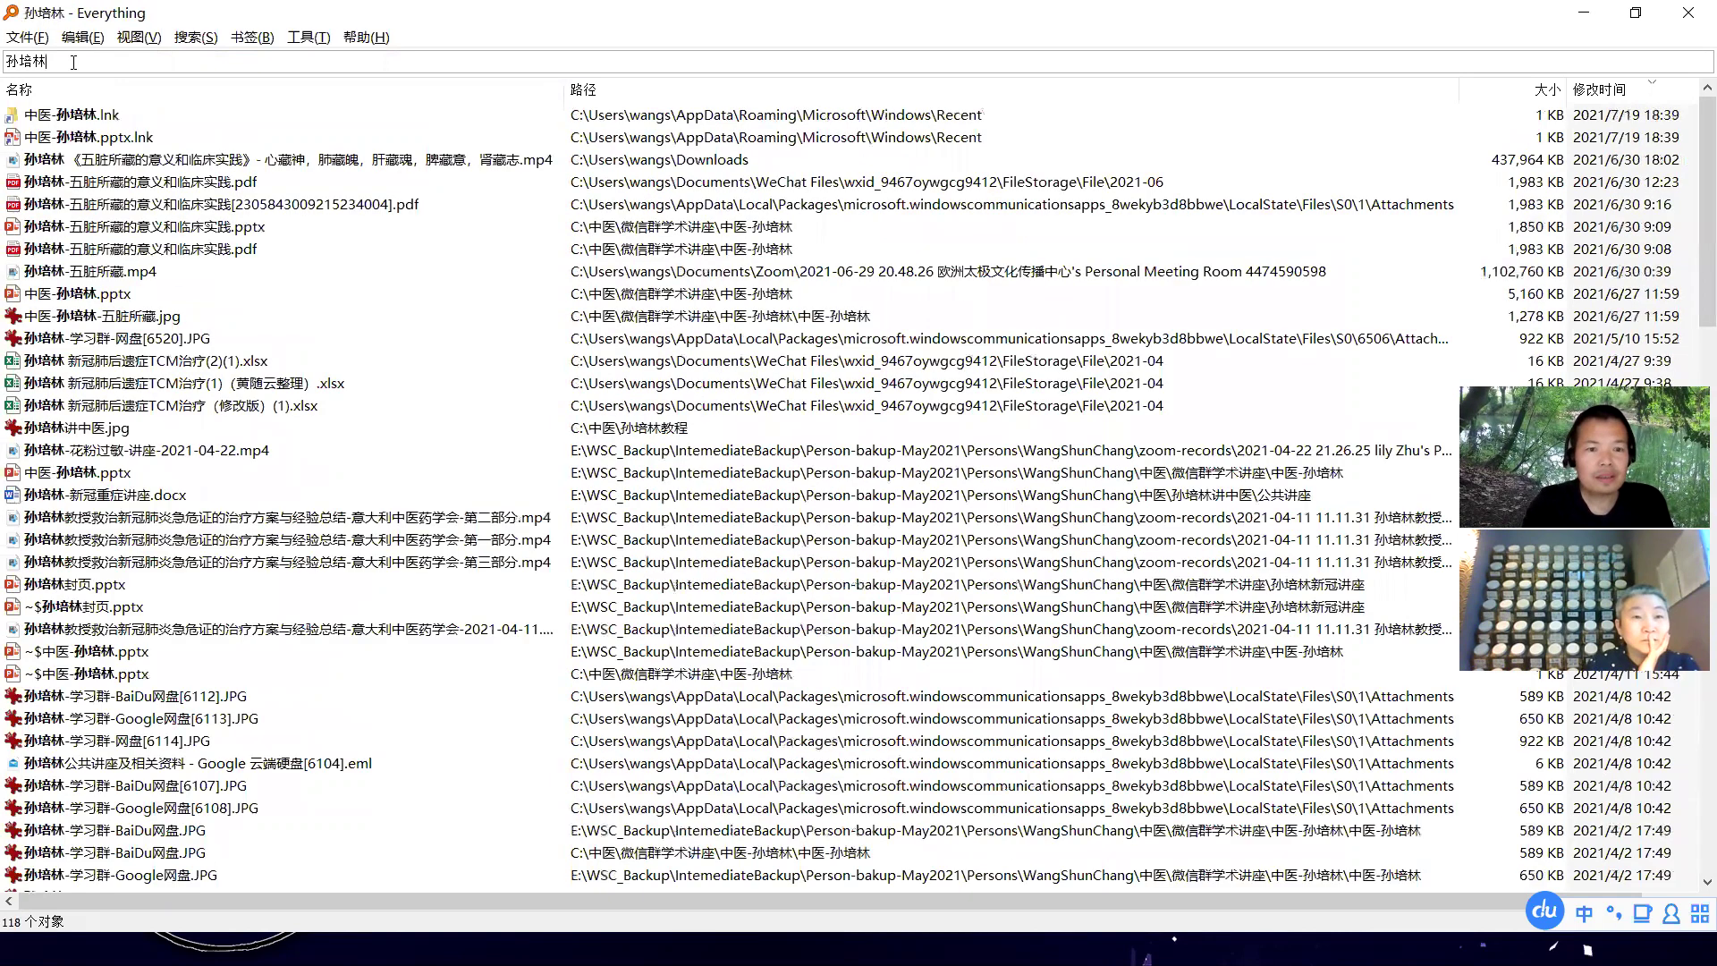
scroll(224, 362, down, 5)
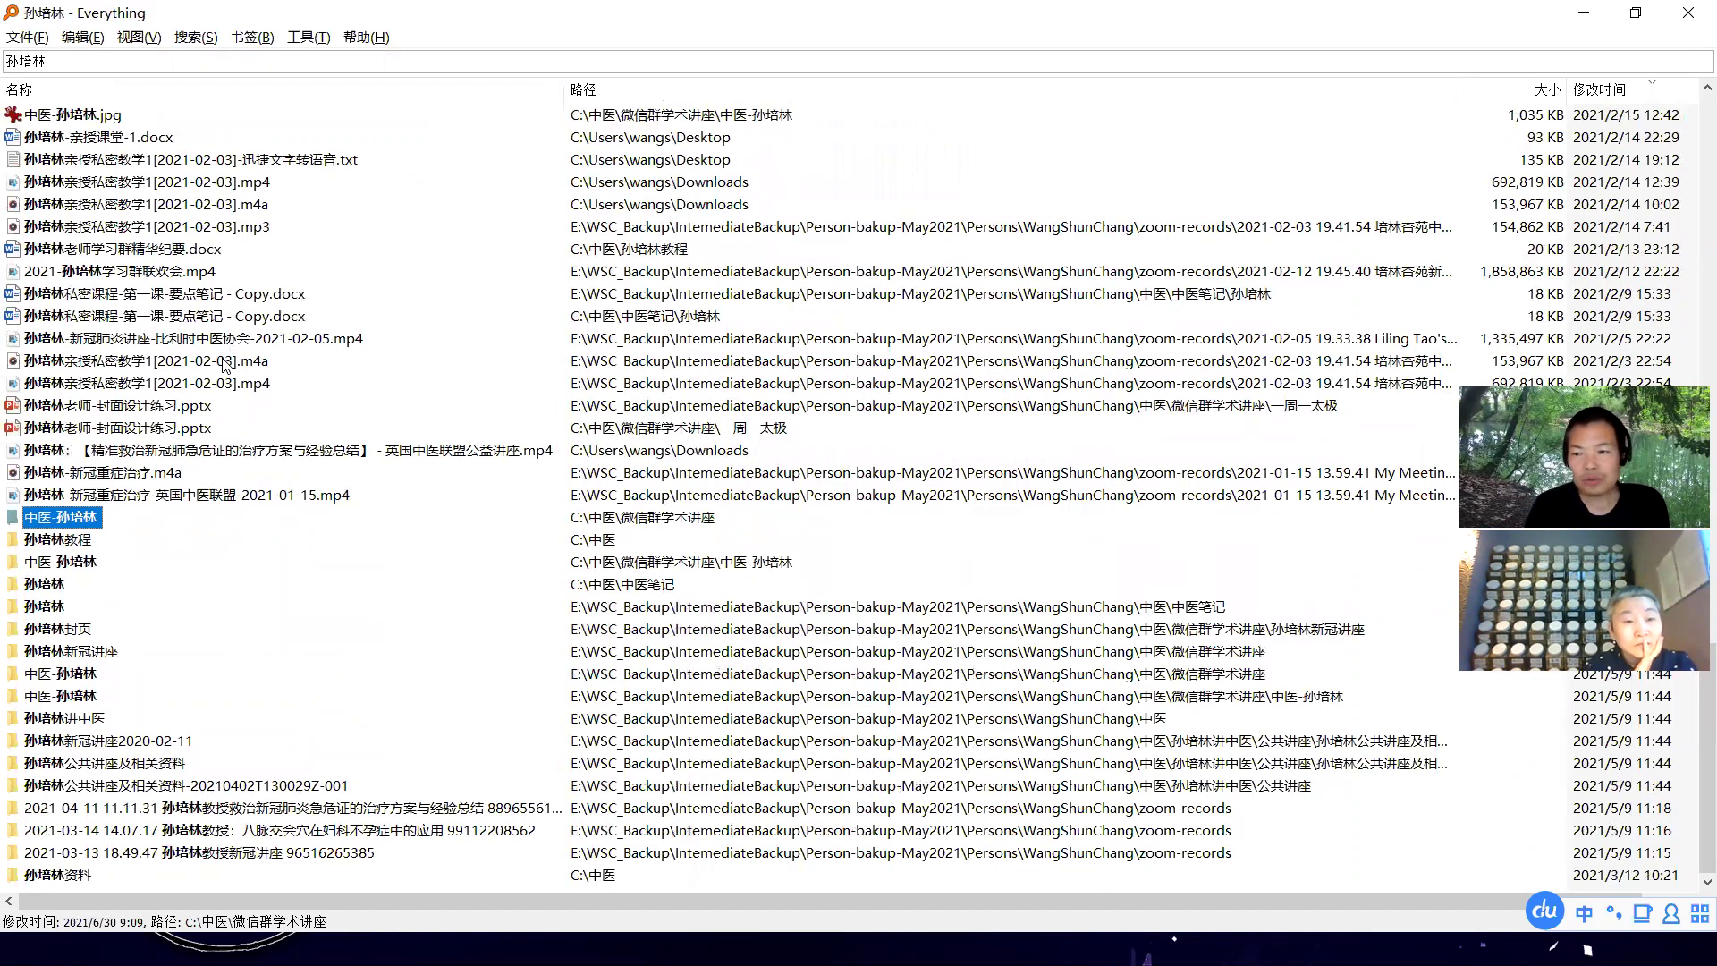
scroll(224, 362, up, 10)
Search for 黄帝内经, review the 28 matches, then minimize Everything
click(118, 59)
key(BackSpace)
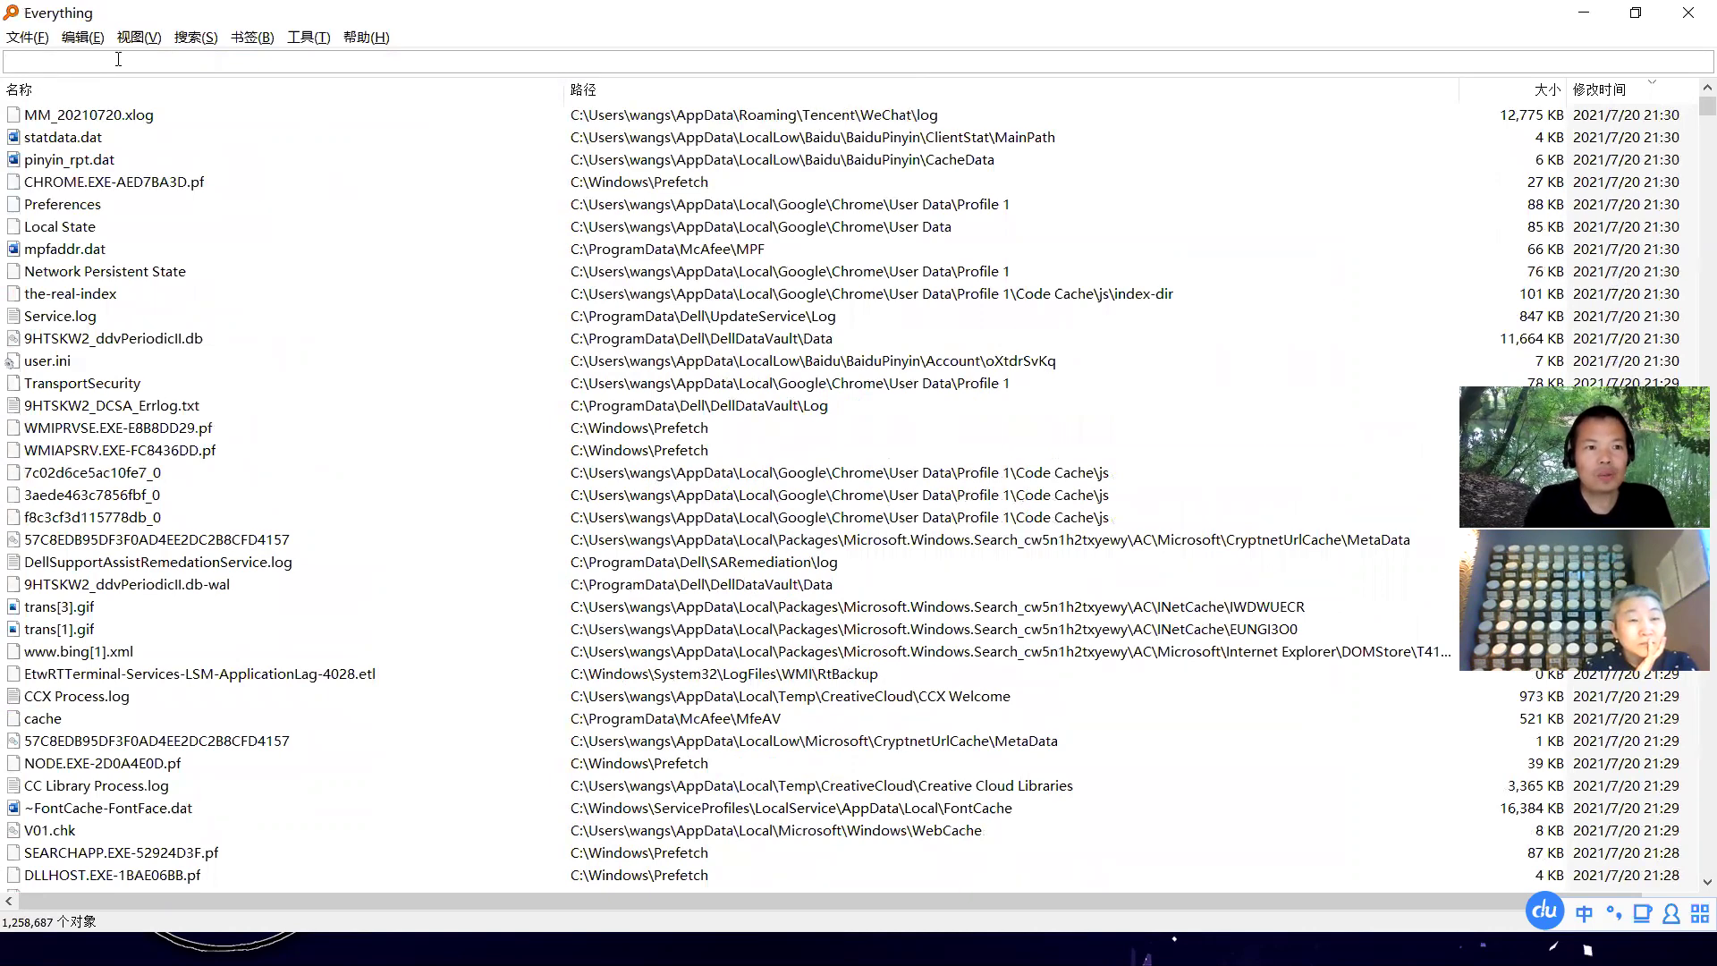
text(黄帝内经)
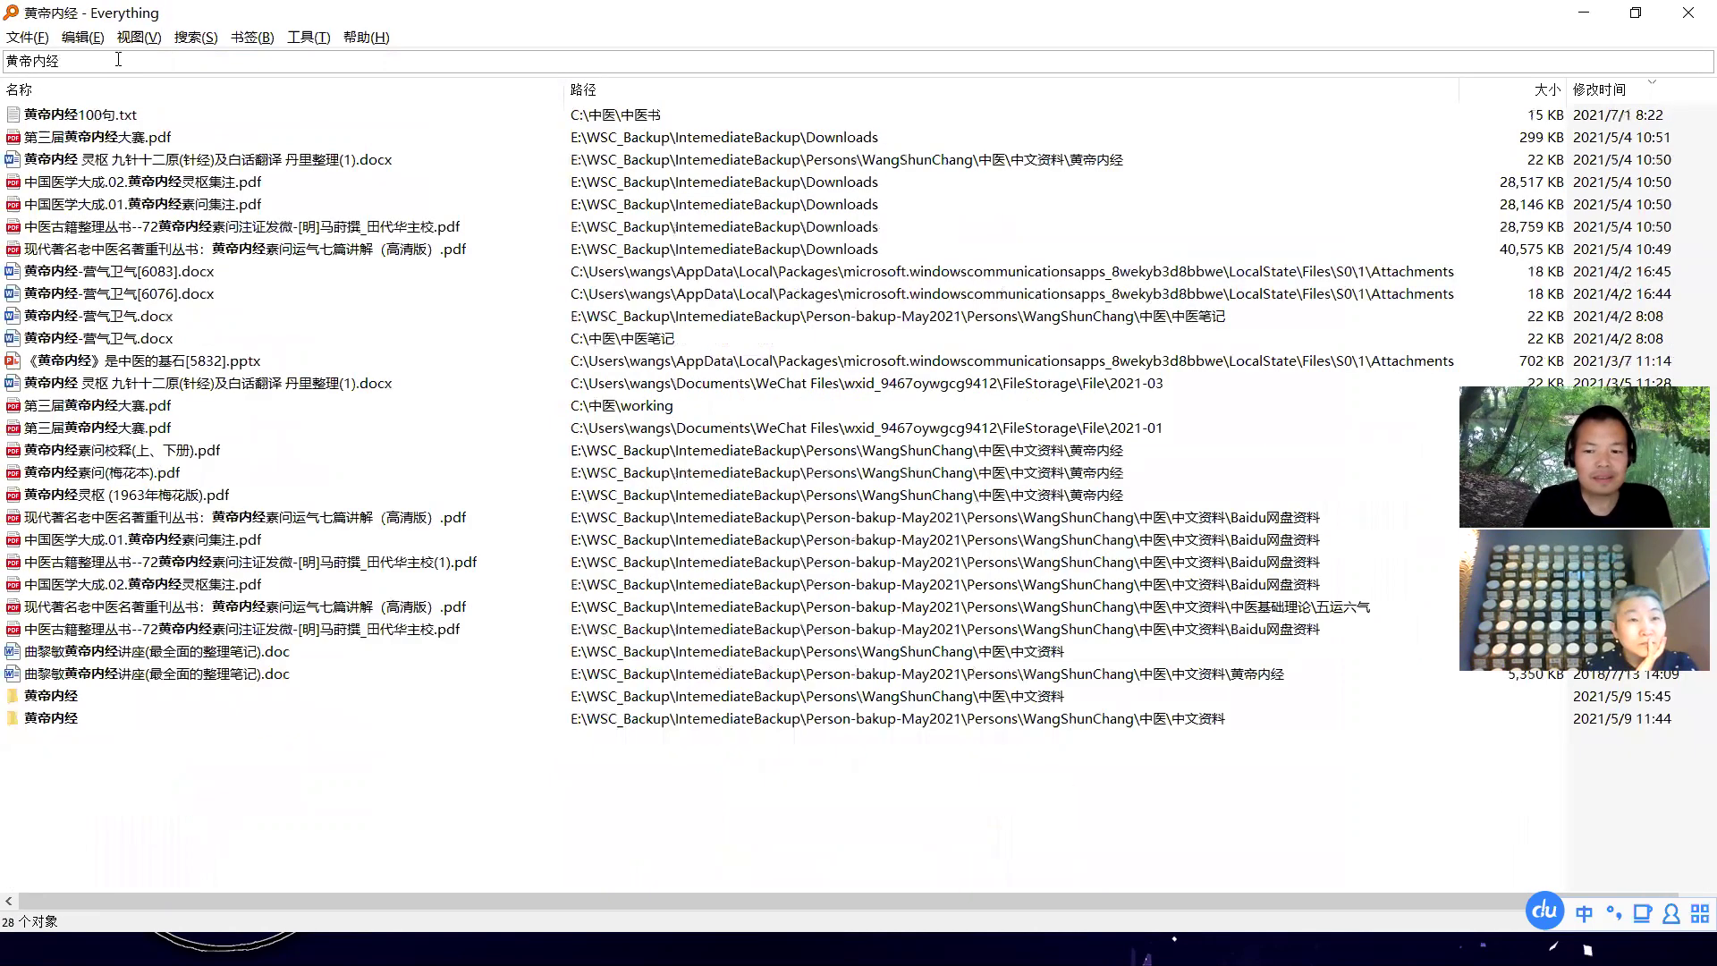
key(Down)
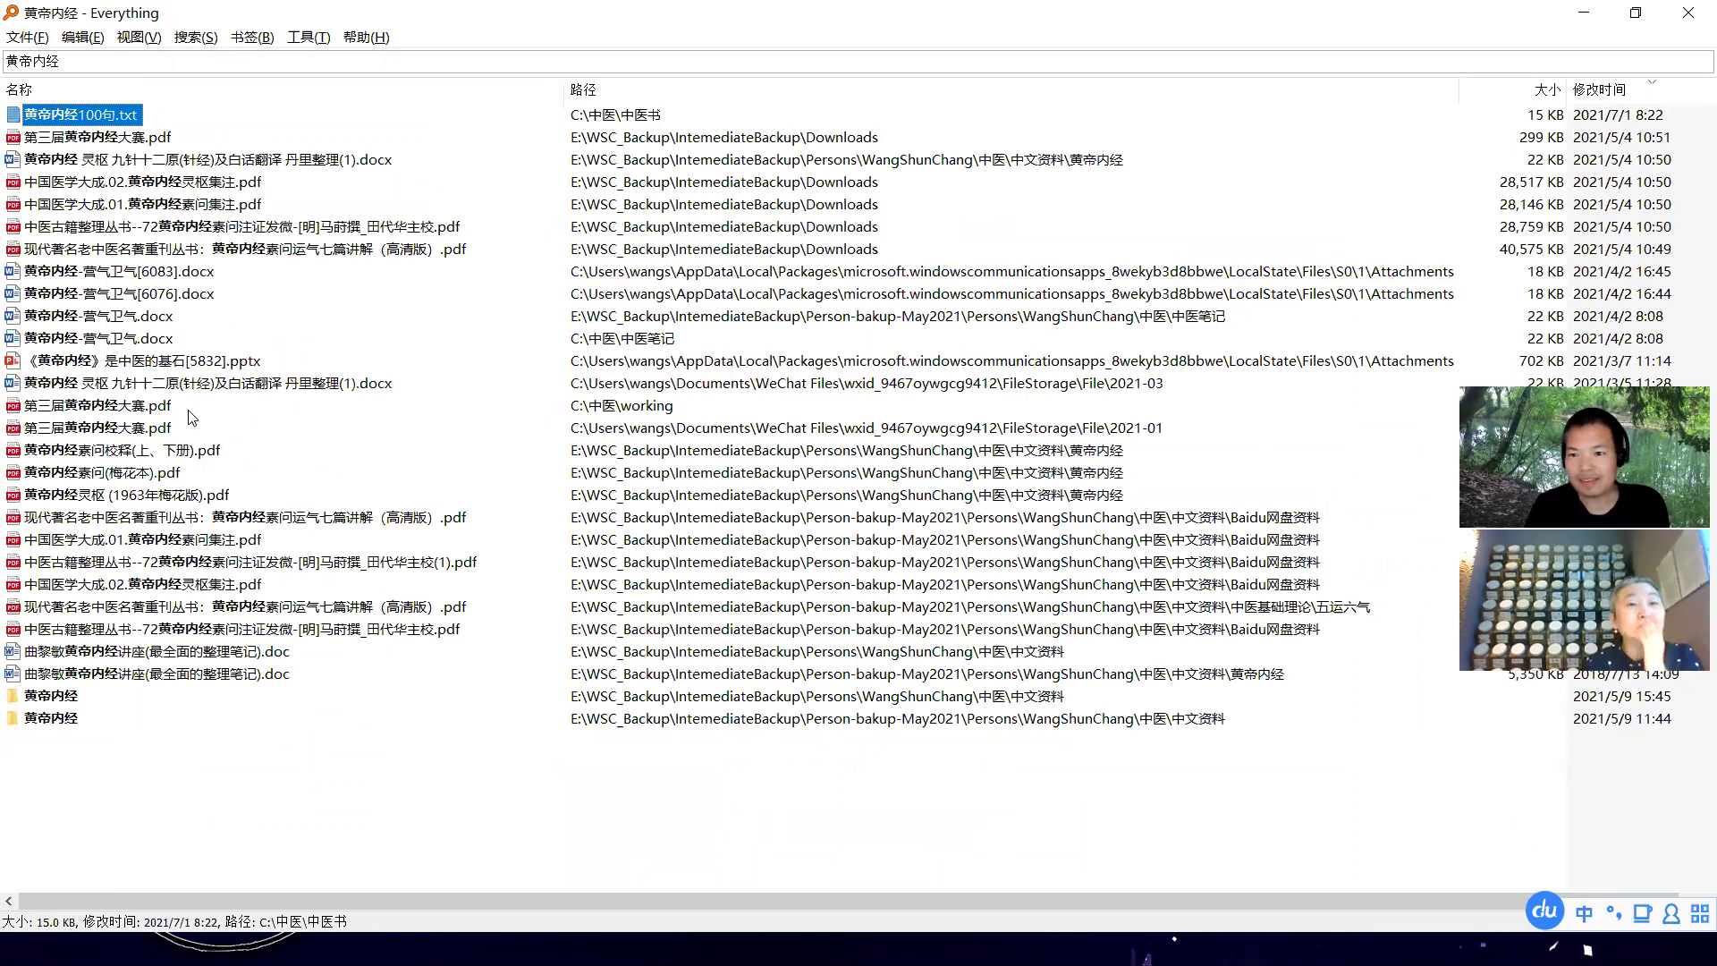
click(127, 17)
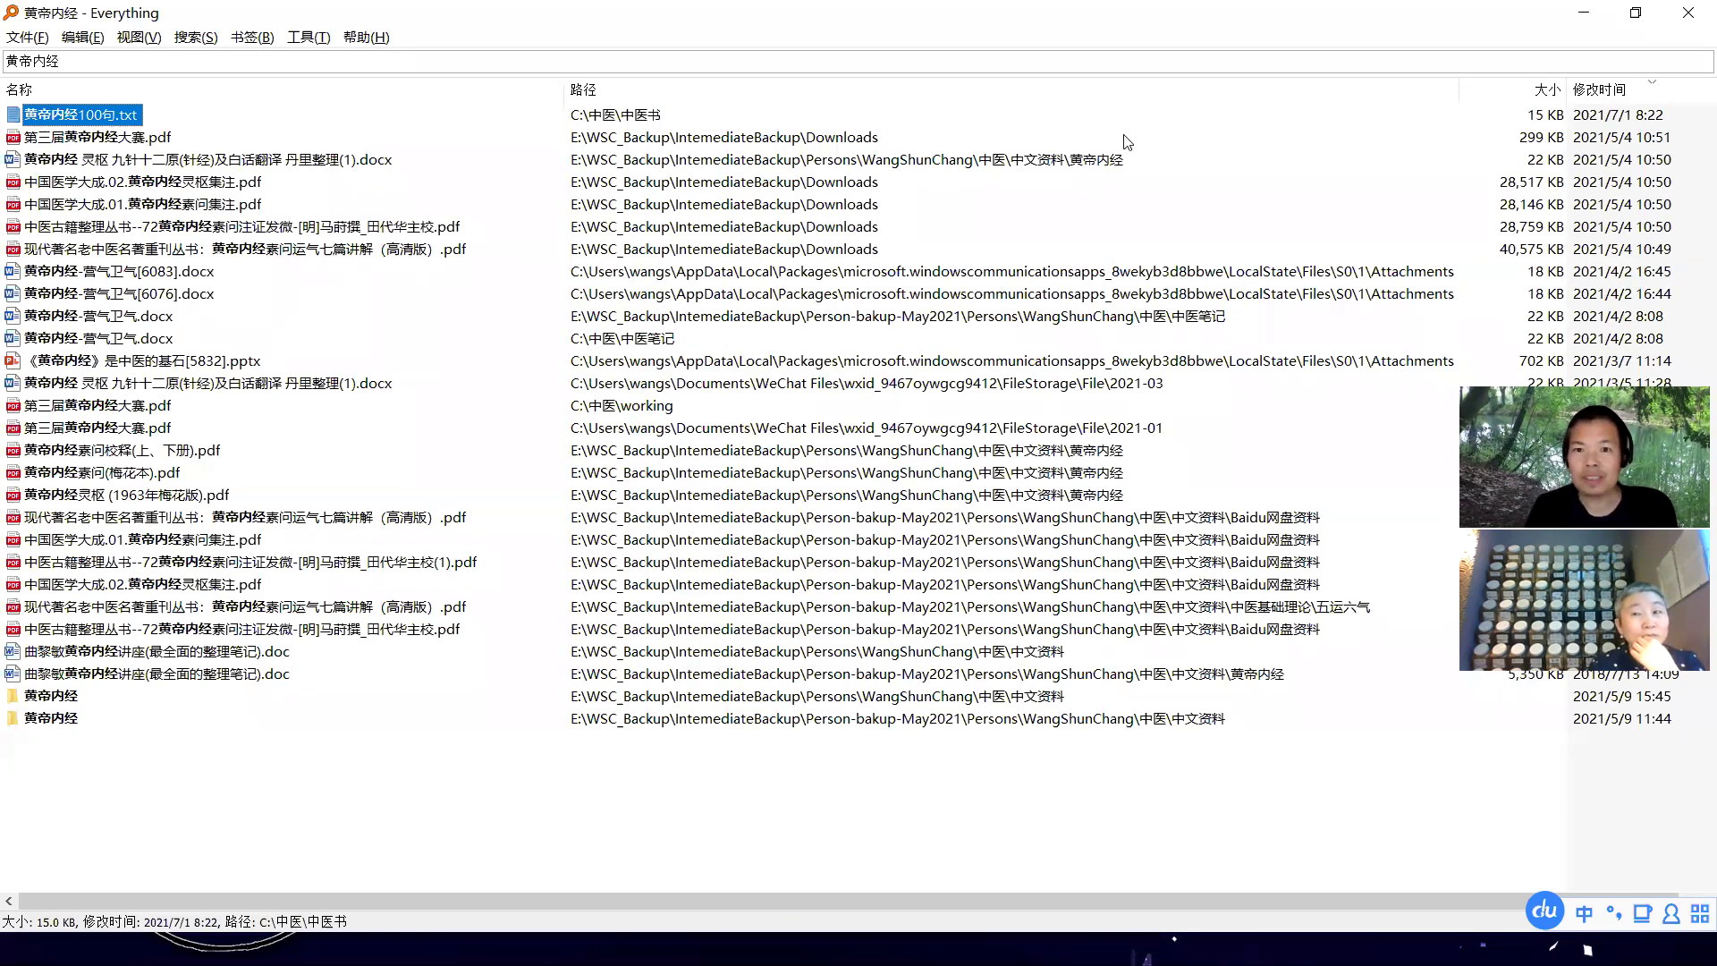
click(1584, 15)
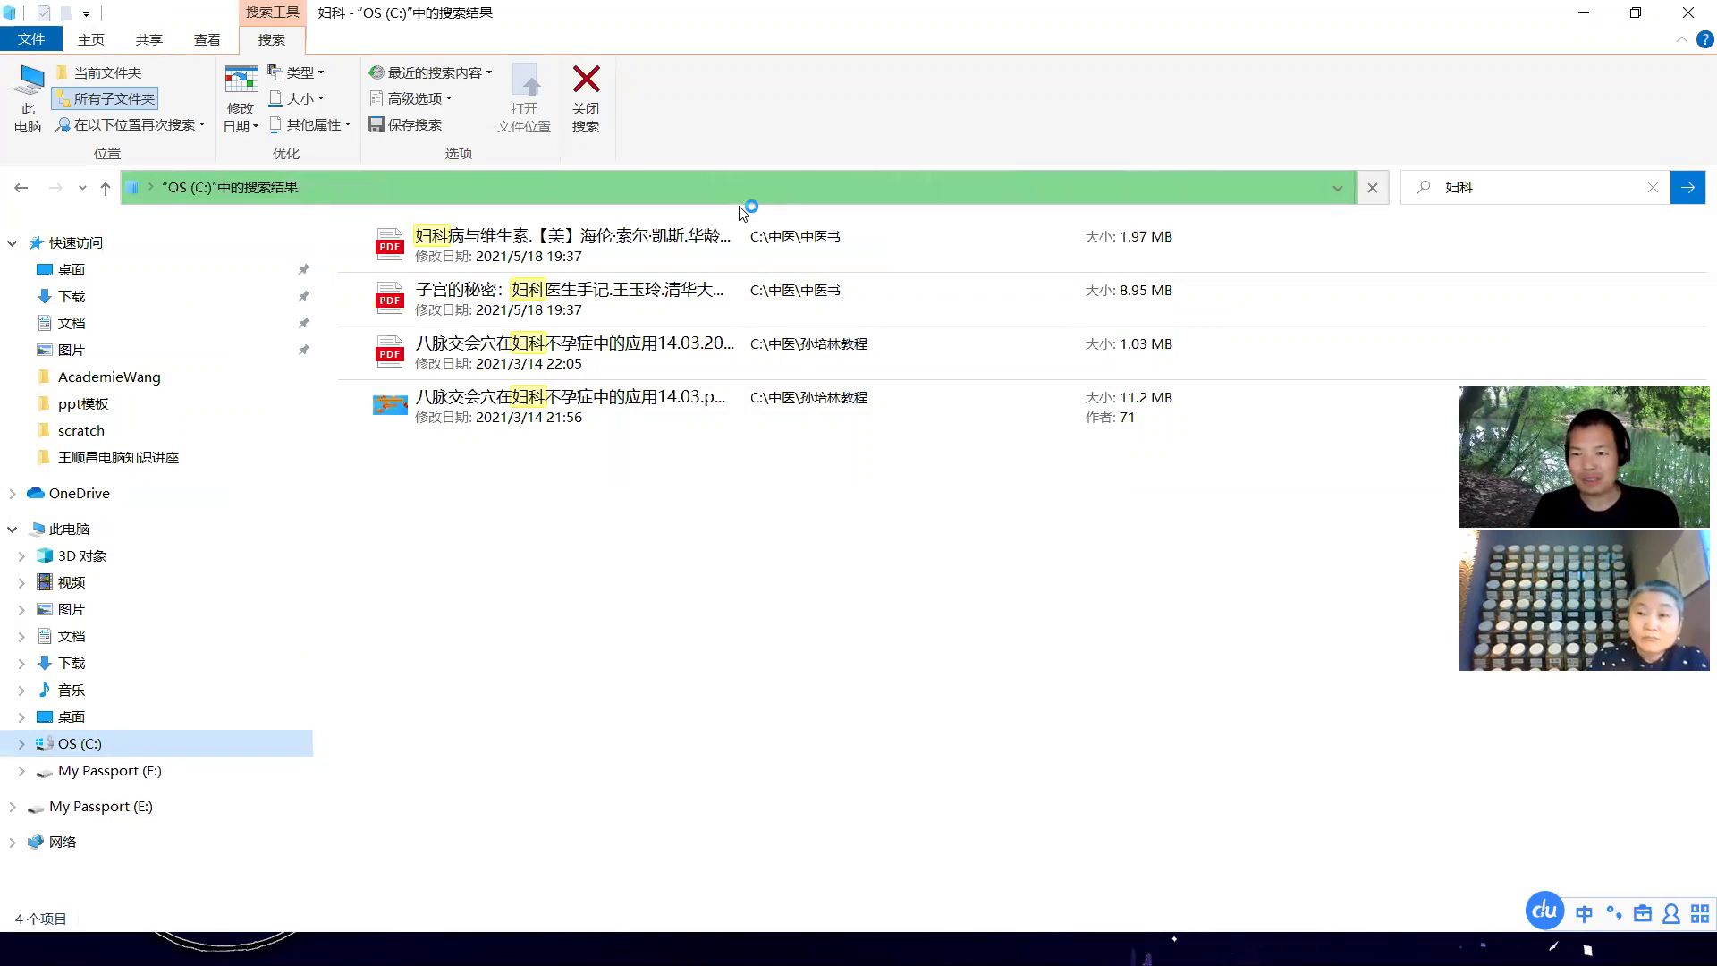
Close the 妇科 search results and exit File Explorer
click(589, 98)
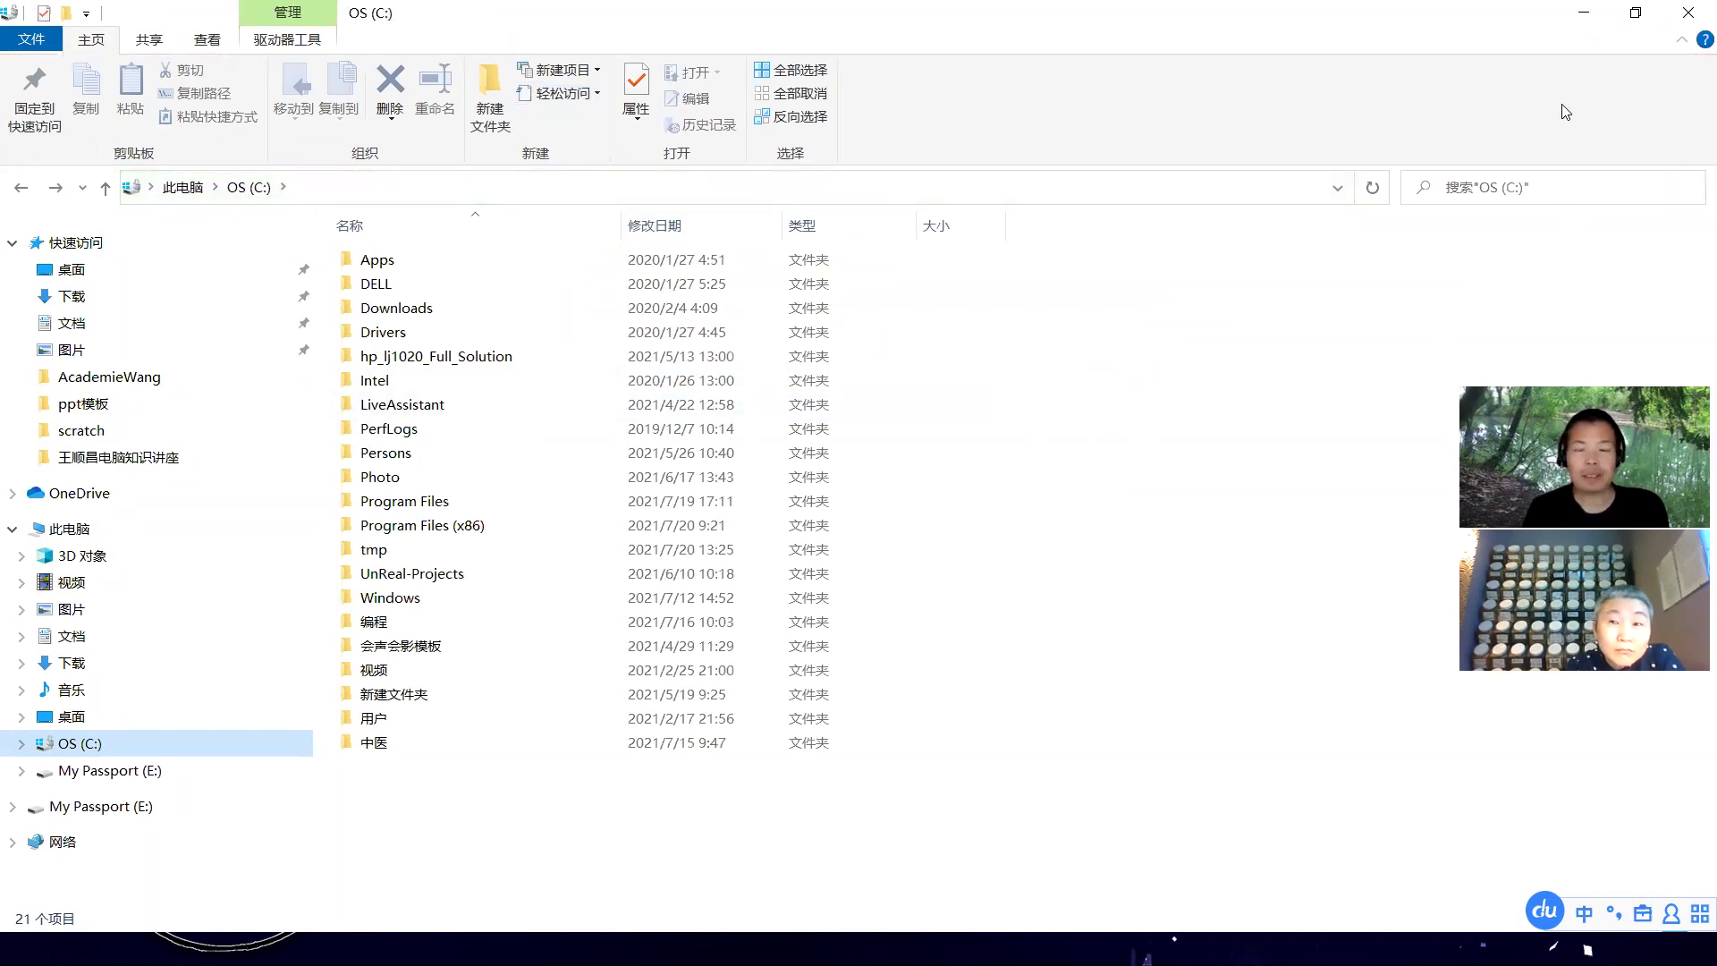
click(1689, 13)
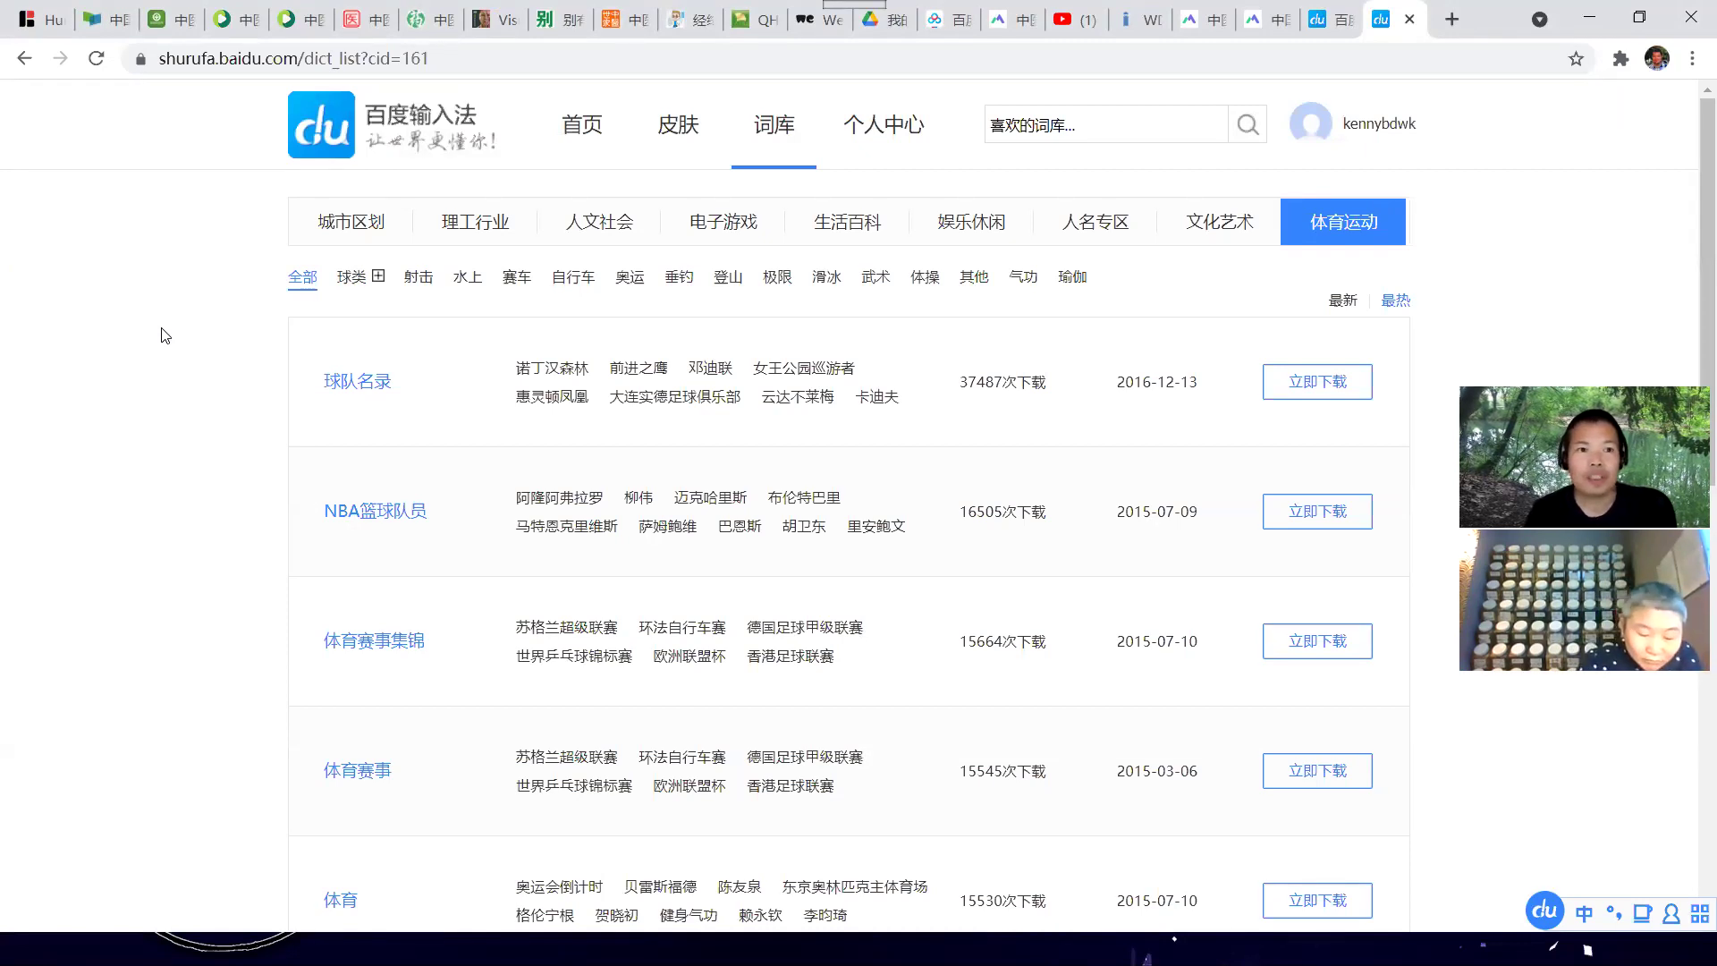
Scroll through the 中医中药网 homepage, then move on to the pharmnet.com.cn tab
click(362, 22)
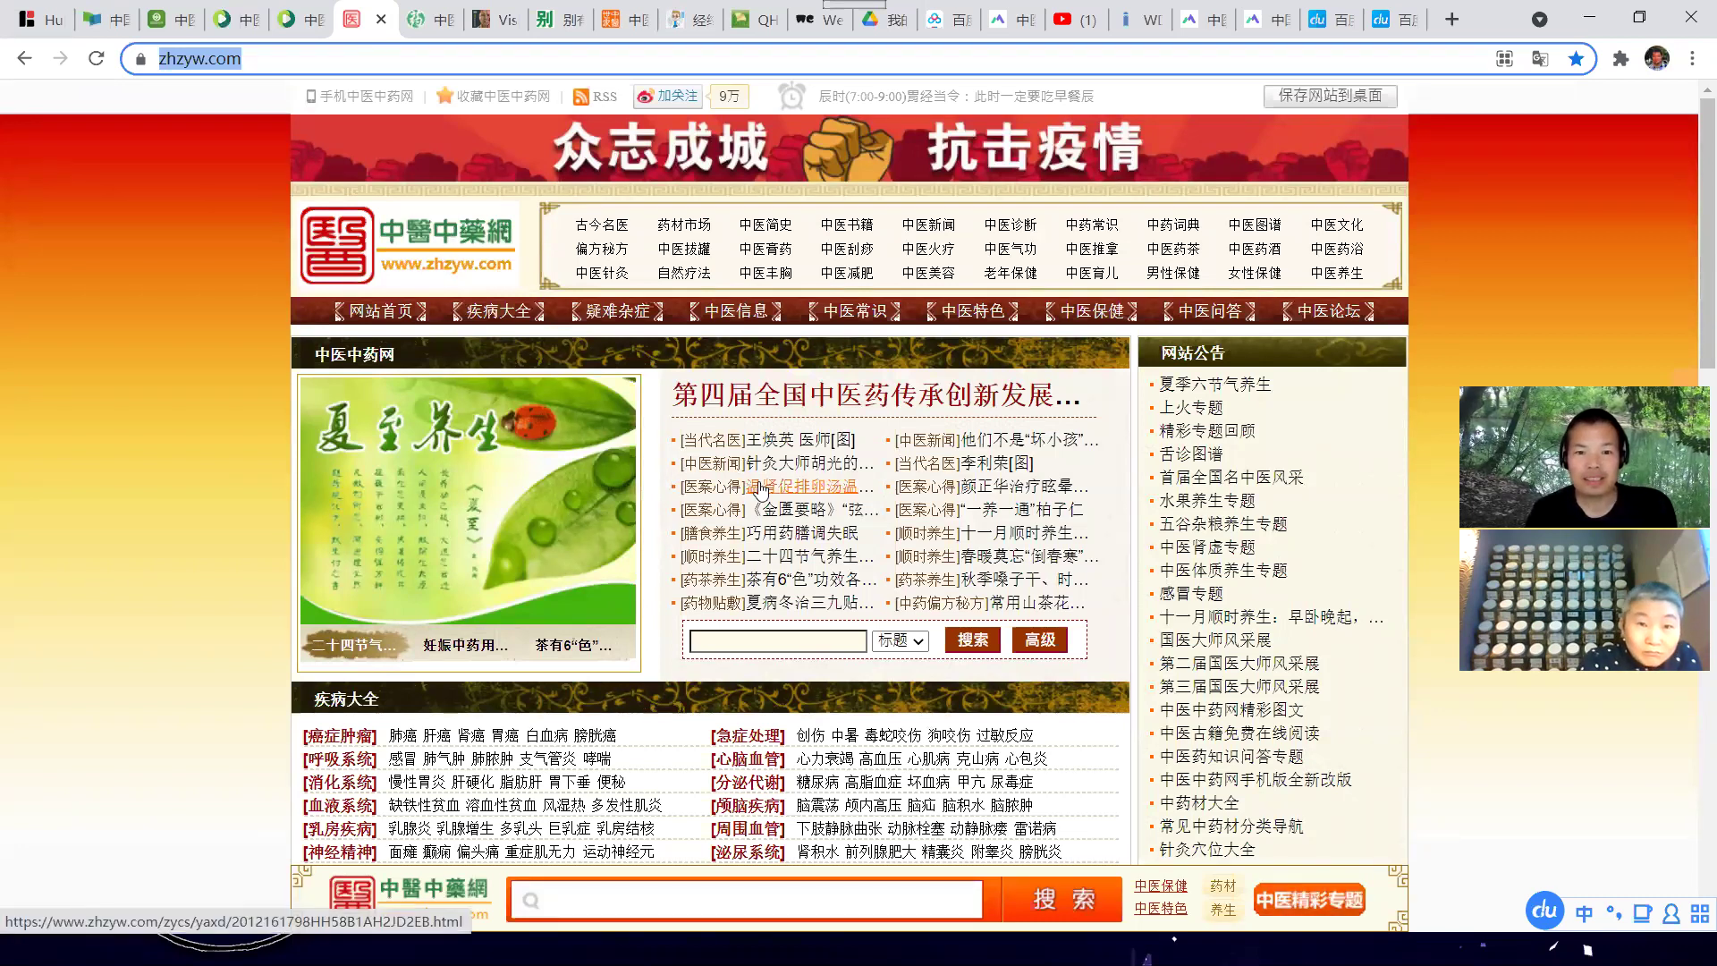
scroll(758, 490, down, 2)
scroll(760, 490, down, 4)
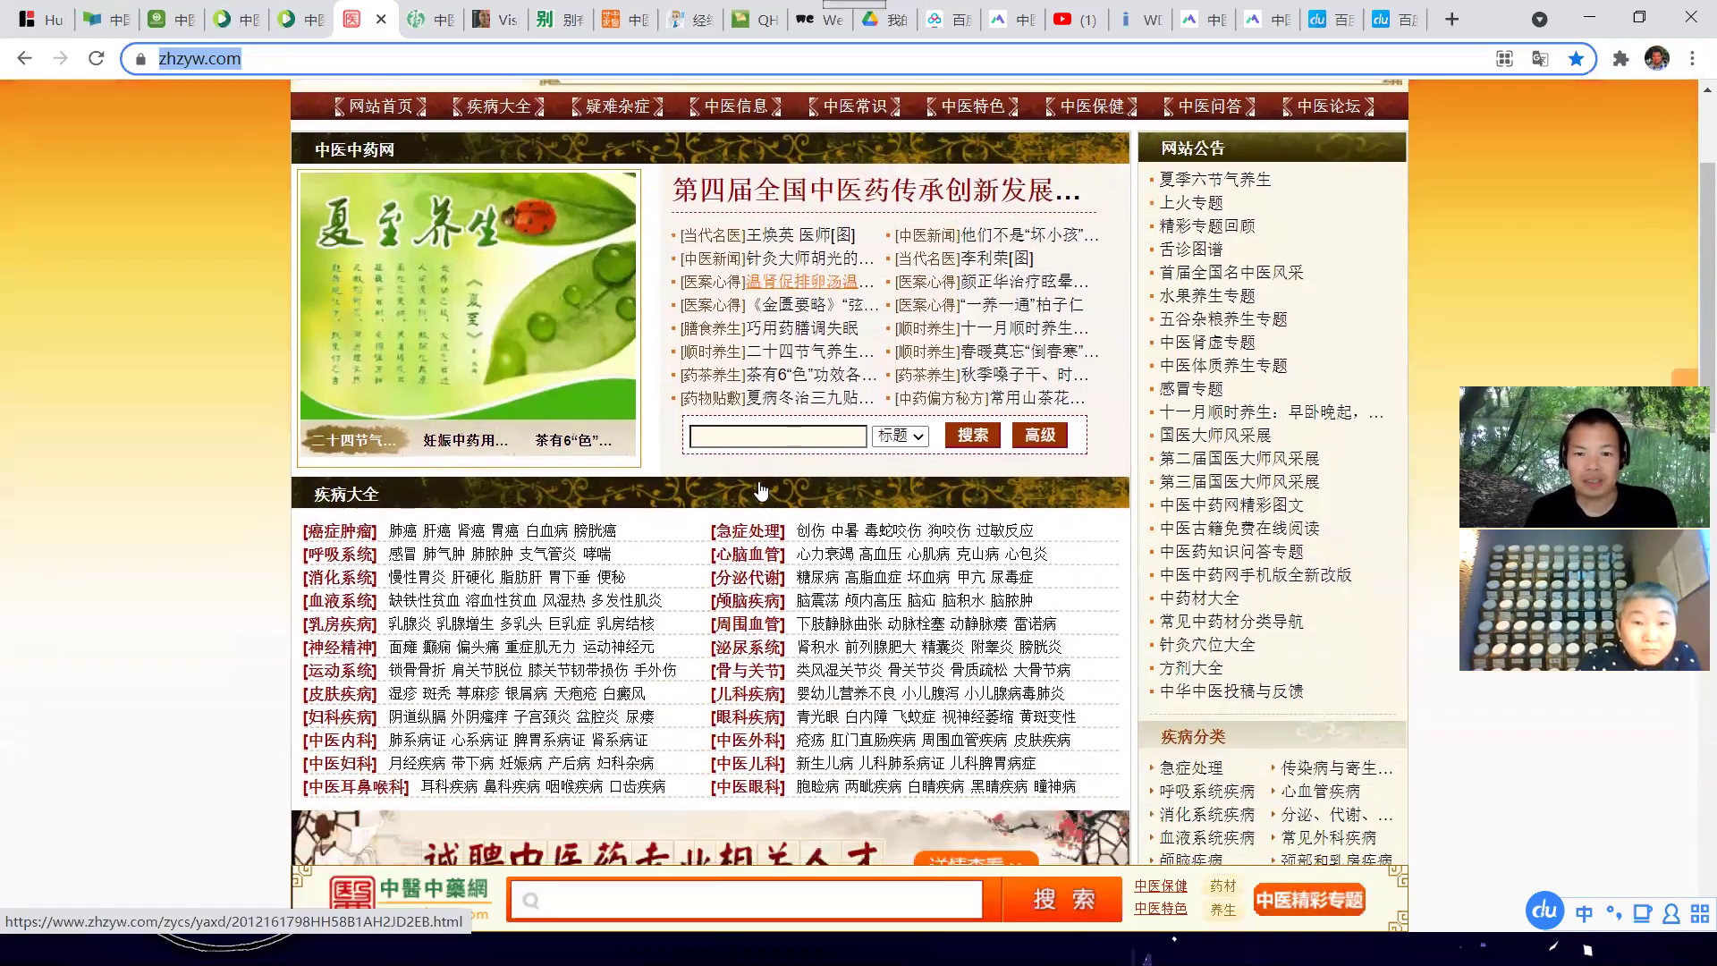
scroll(758, 490, down, 3)
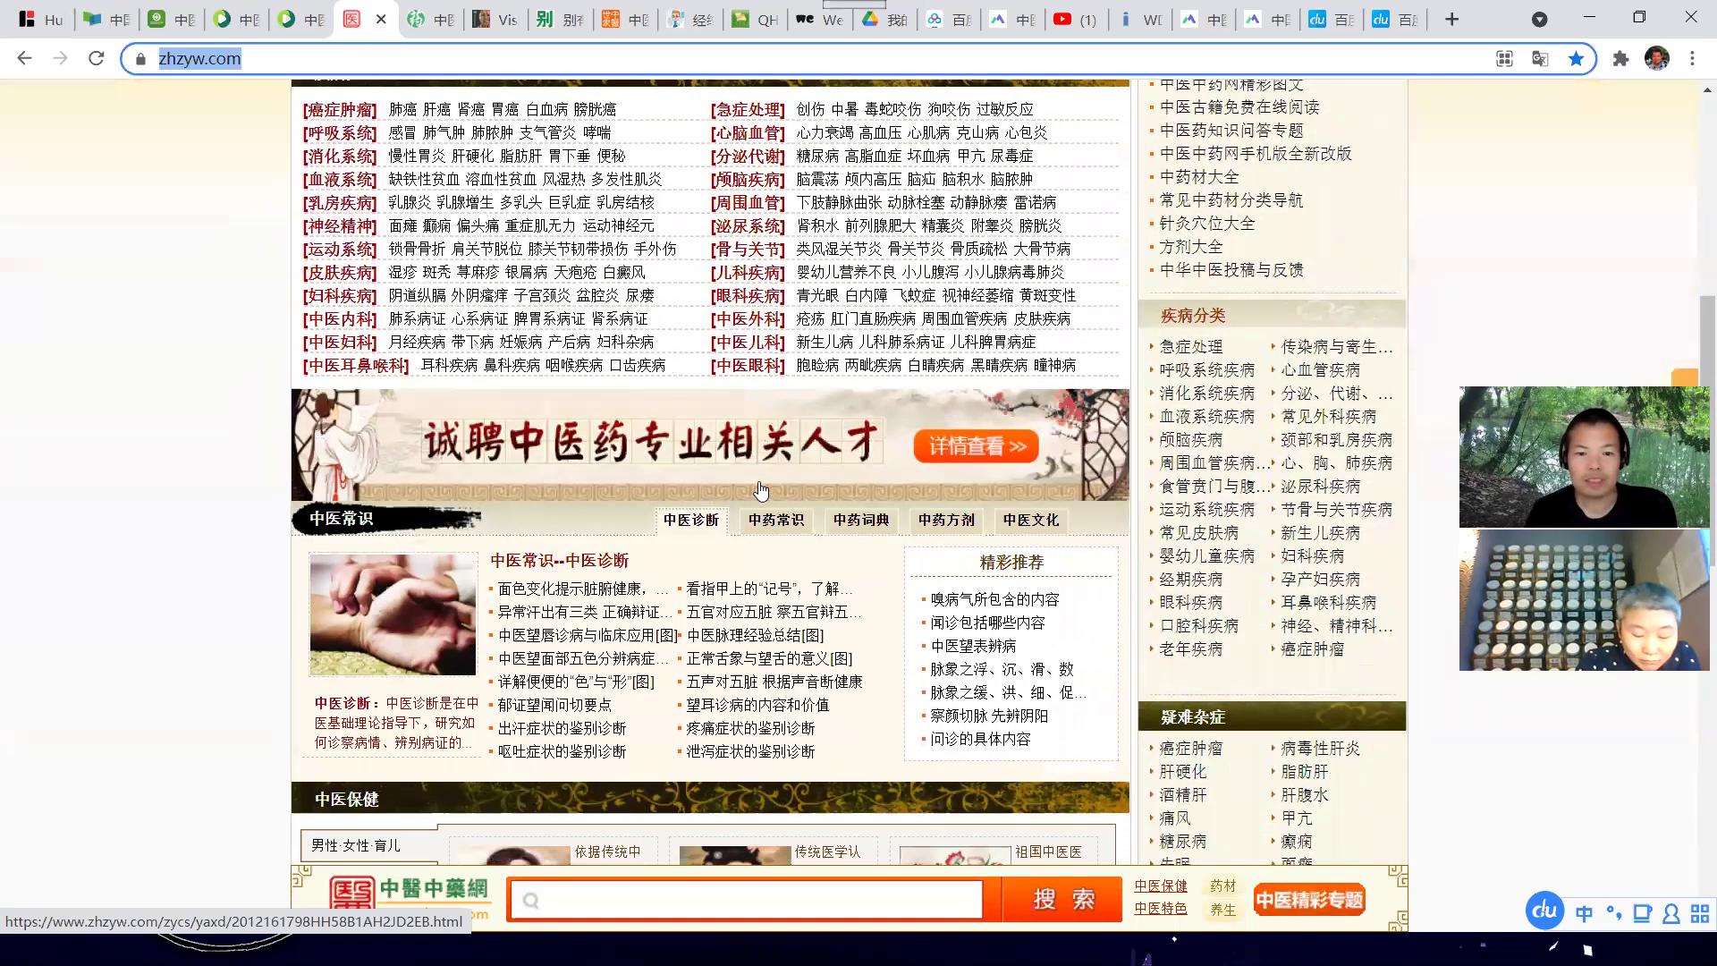
scroll(804, 473, up, 10)
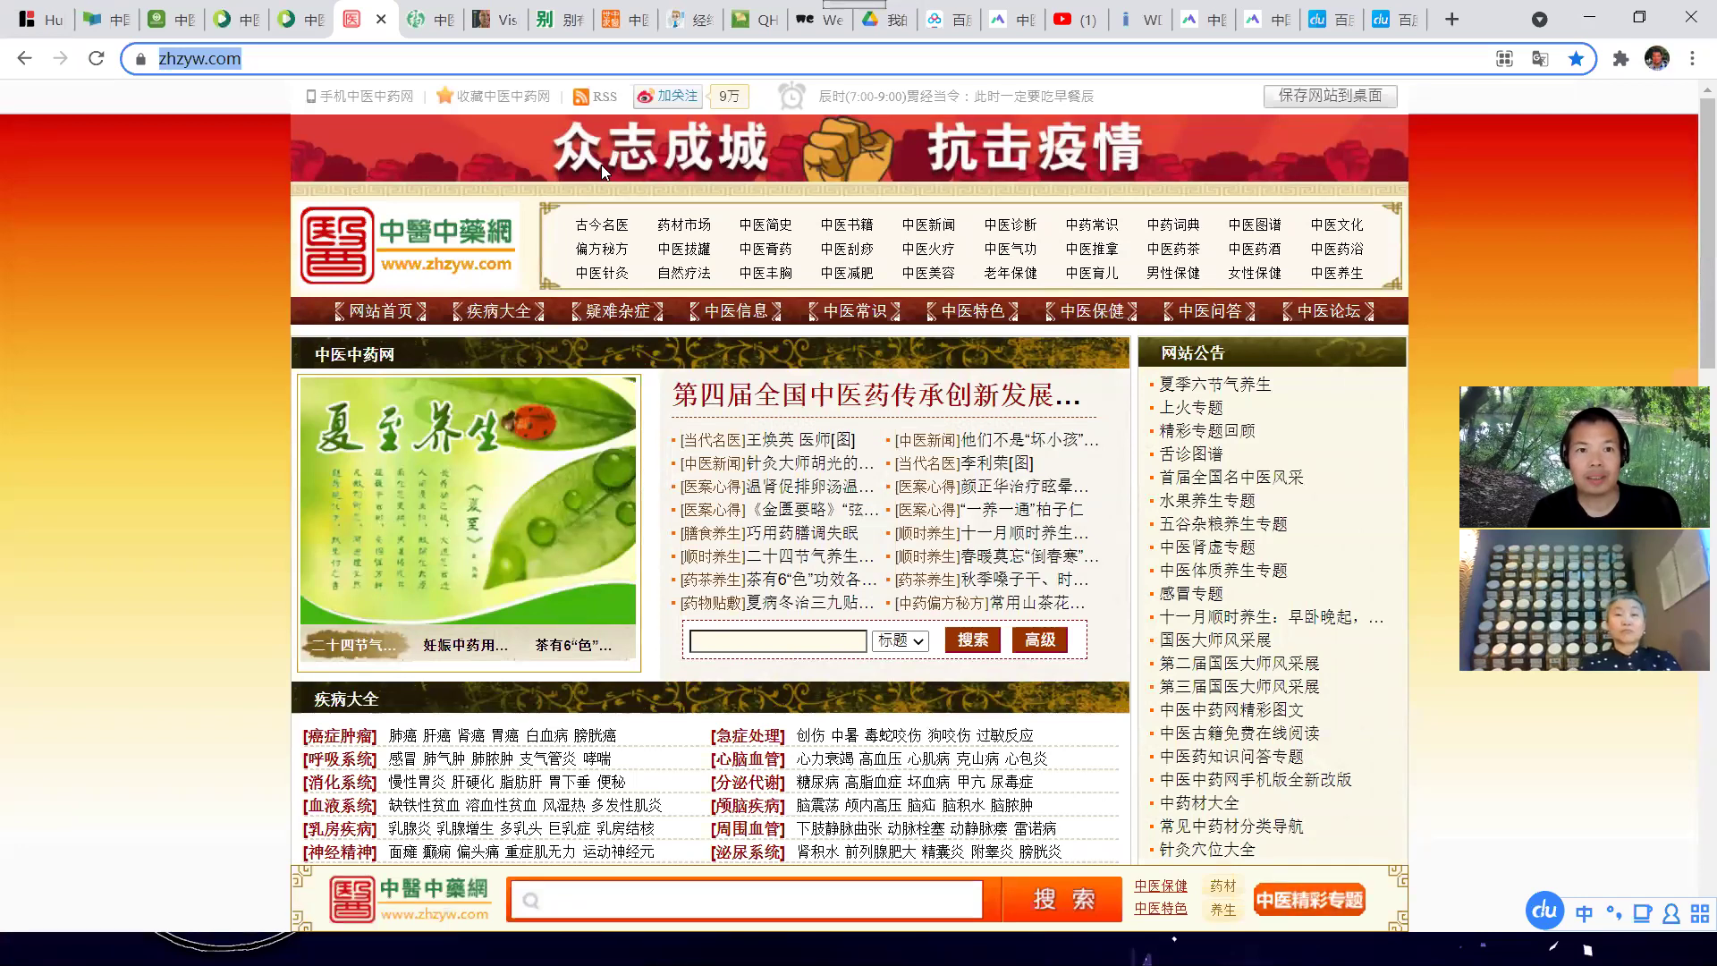
key(ctrl+Tab)
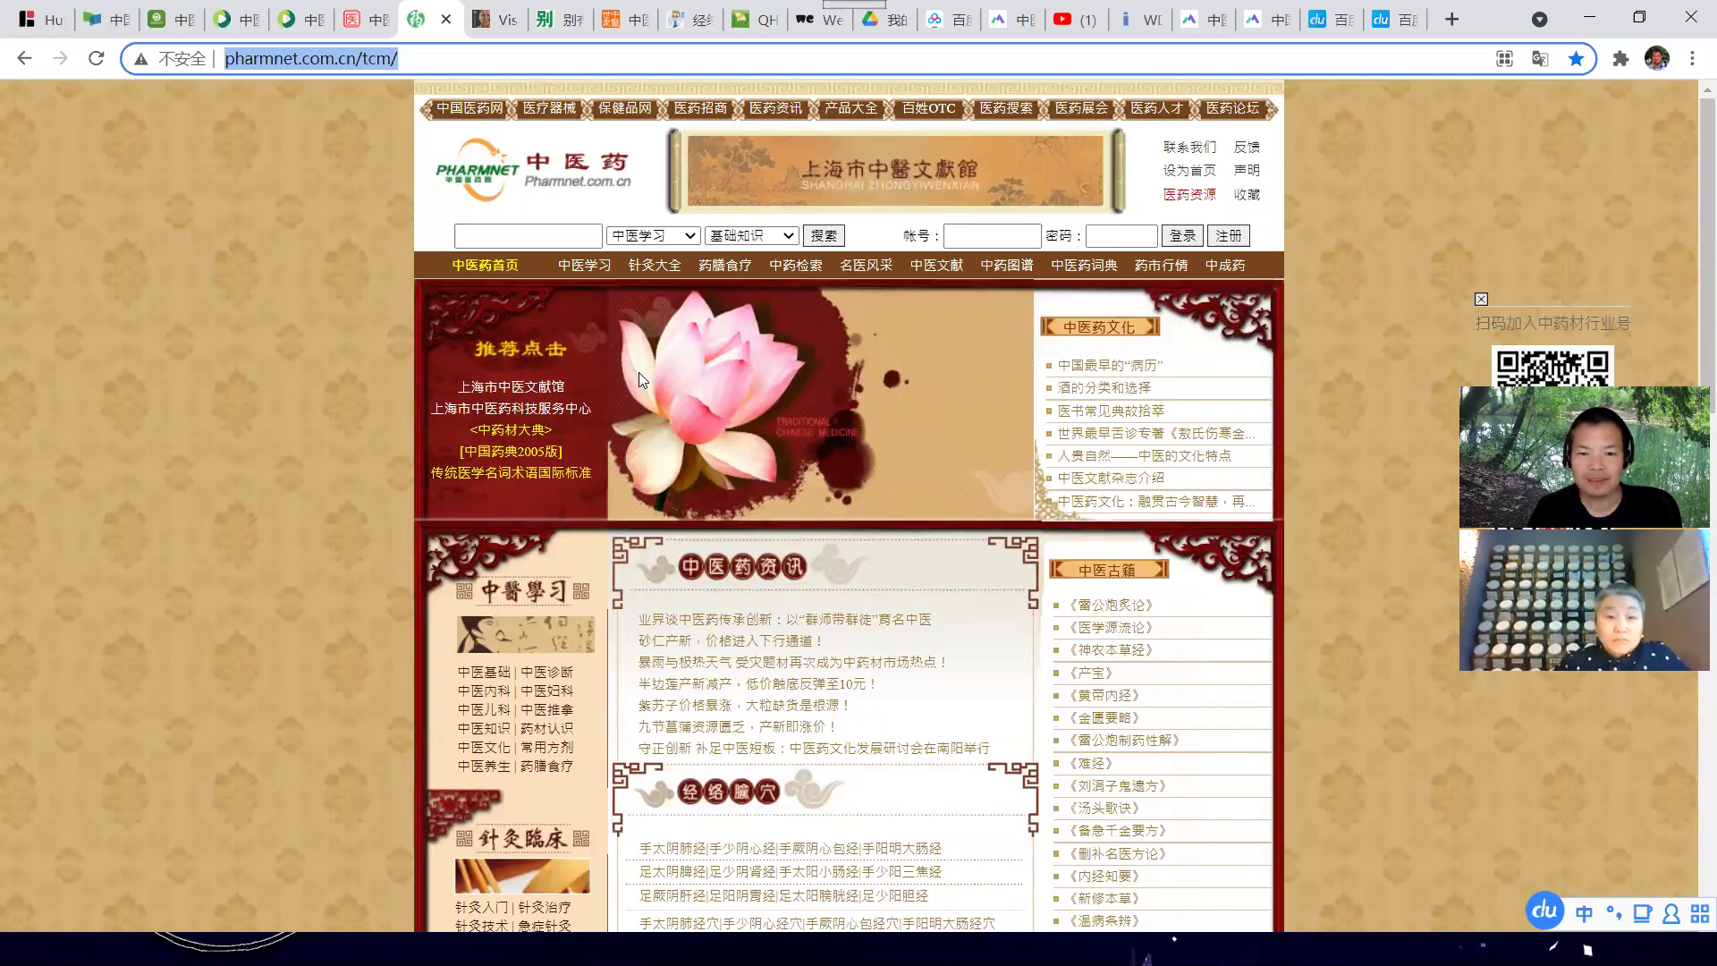
Skim the pharmnet.com.cn homepage and enlarge its zoom for easier reading
scroll(639, 372, down, 5)
scroll(639, 376, up, 5)
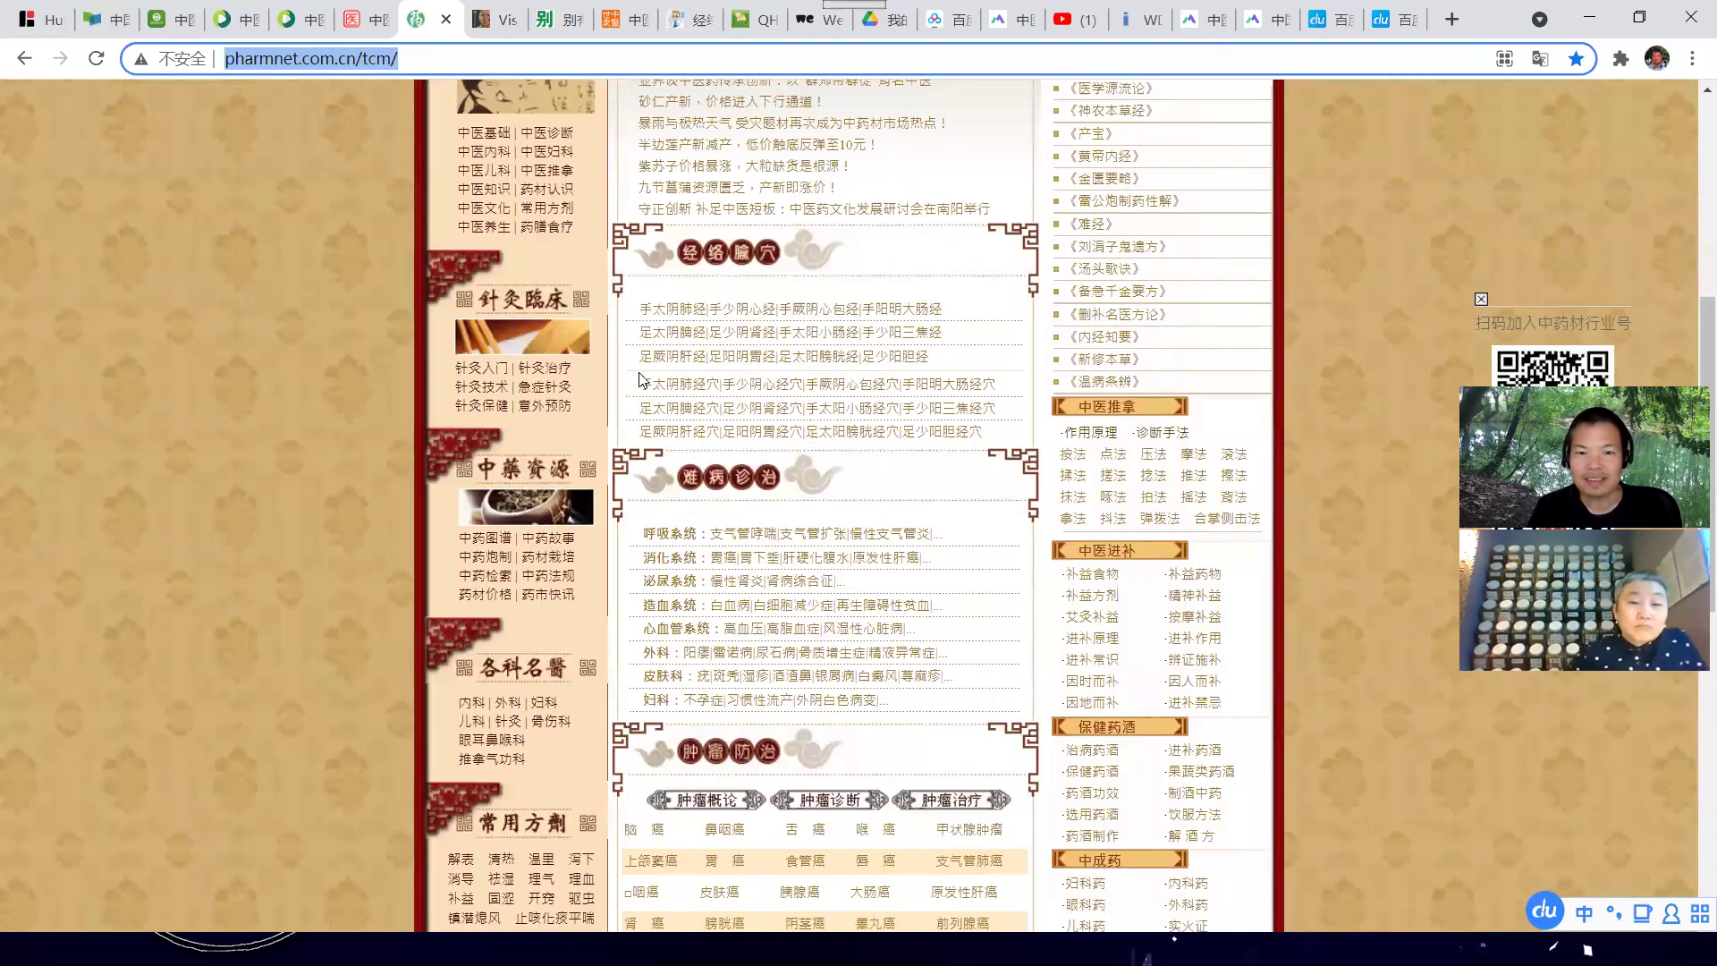
scroll(638, 372, down, 4)
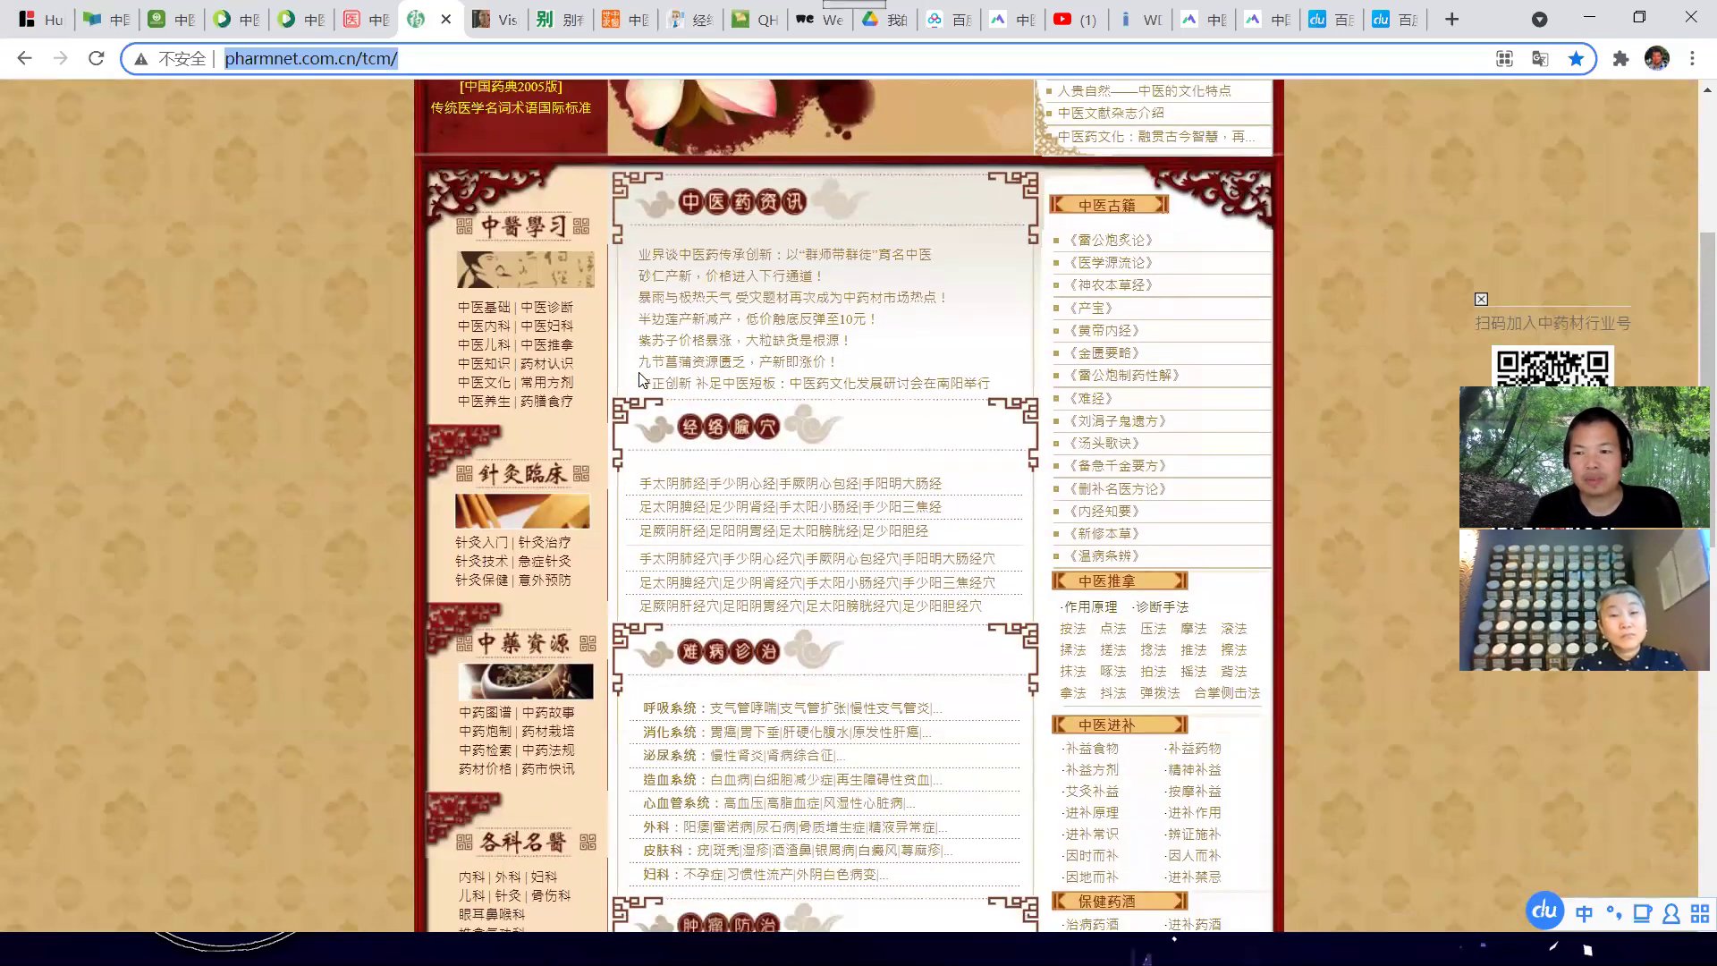
scroll(640, 379, down, 1)
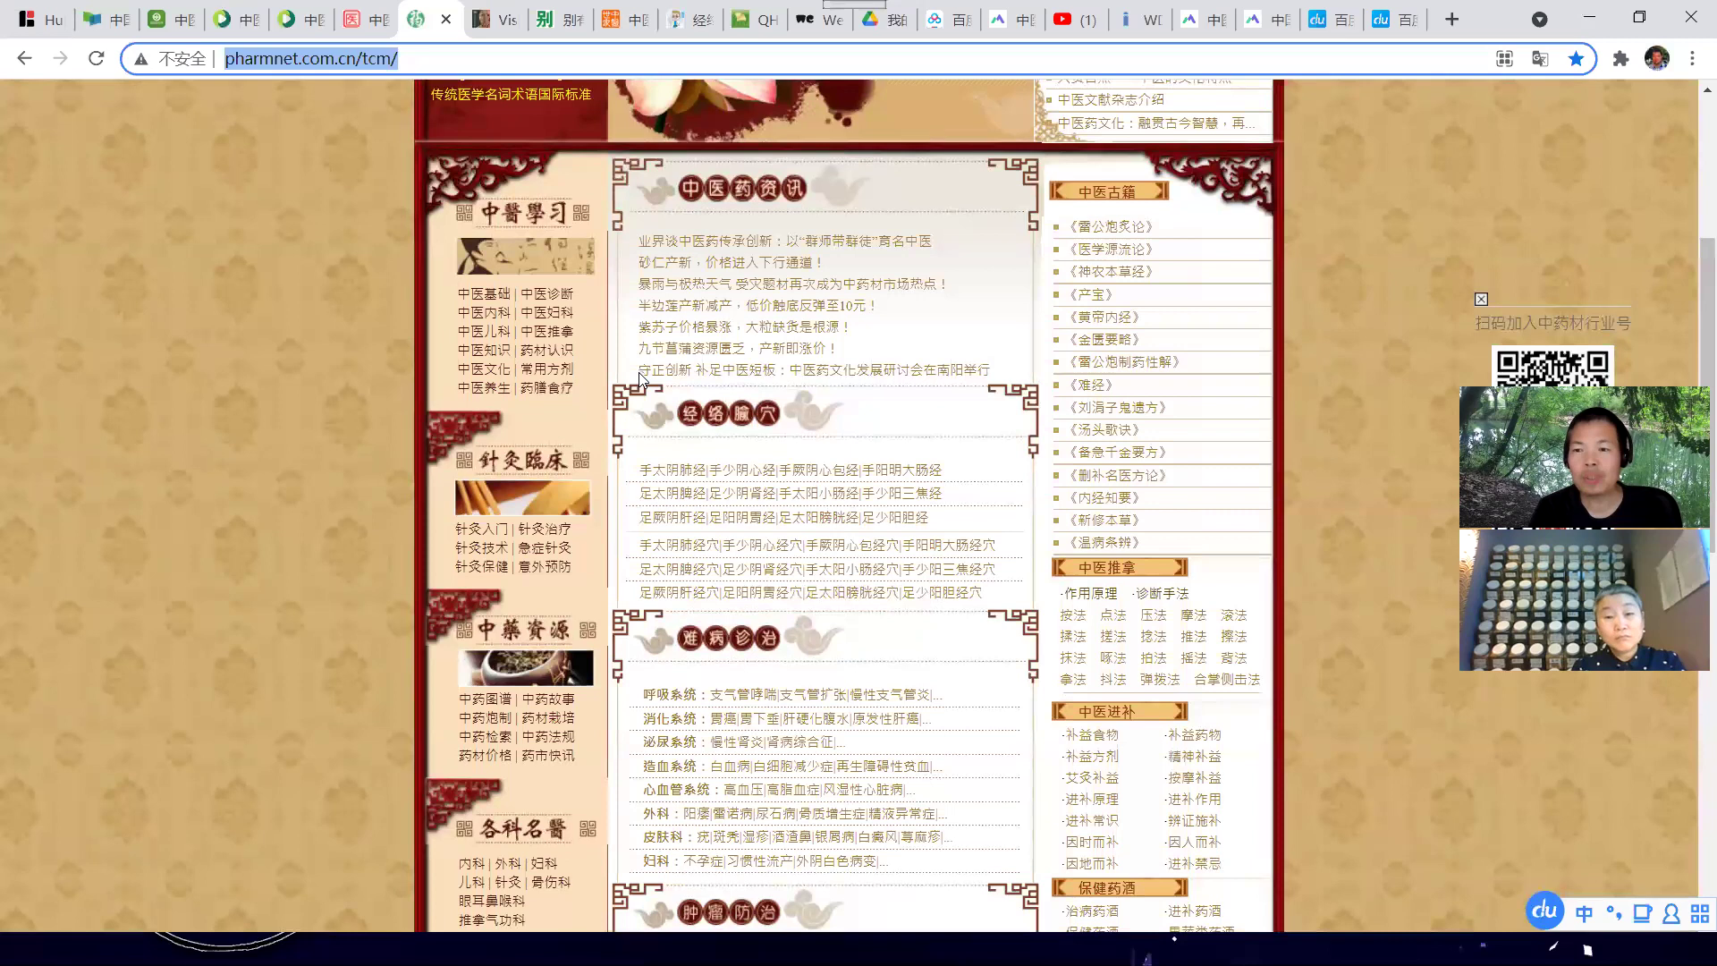
scroll(638, 372, up, 3)
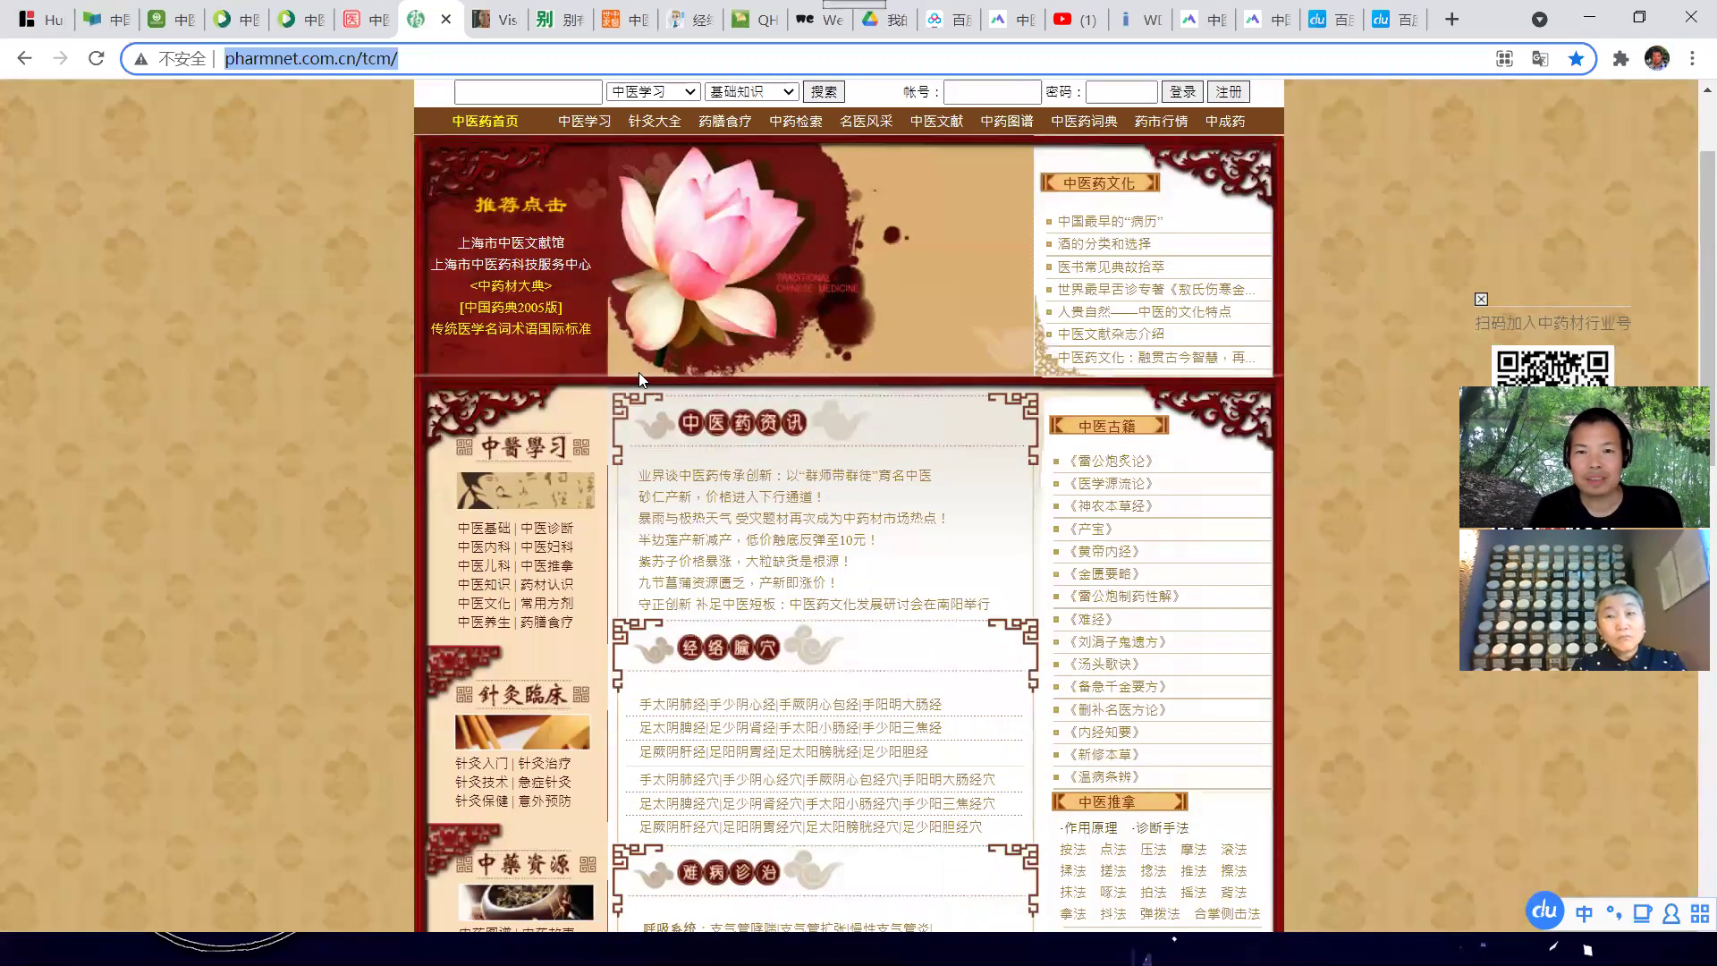
scroll(639, 371, up, 1)
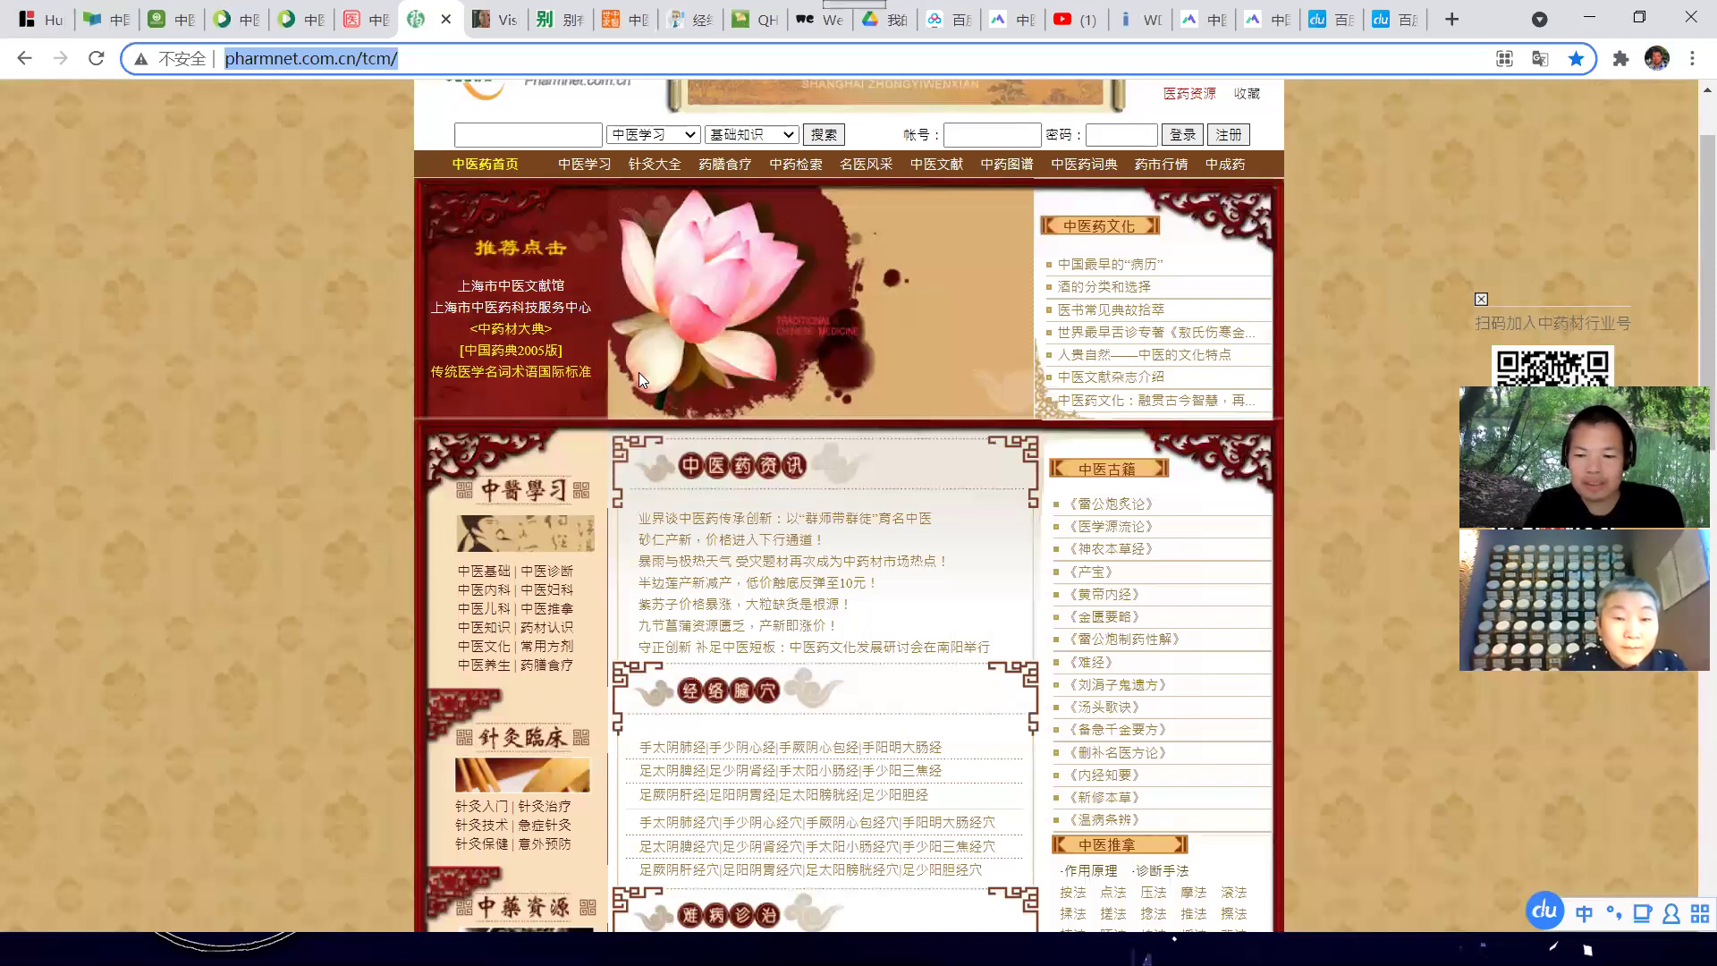
key(ctrl+plus)
key(ctrl+plus)
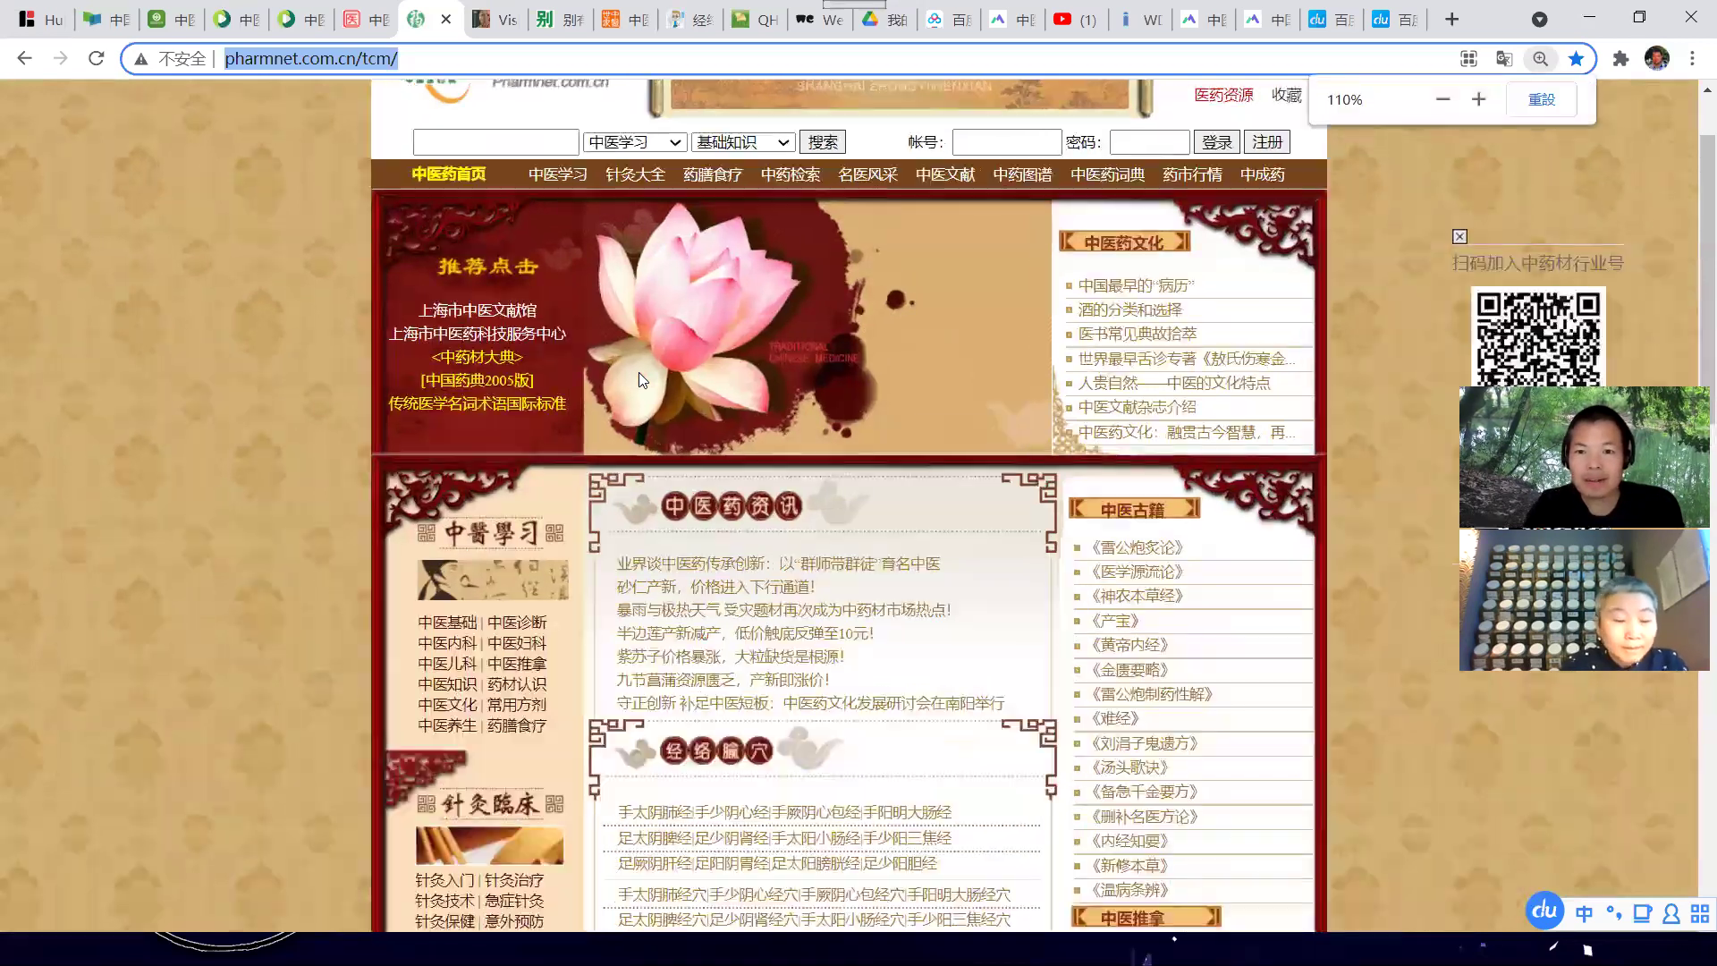
key(ctrl+plus)
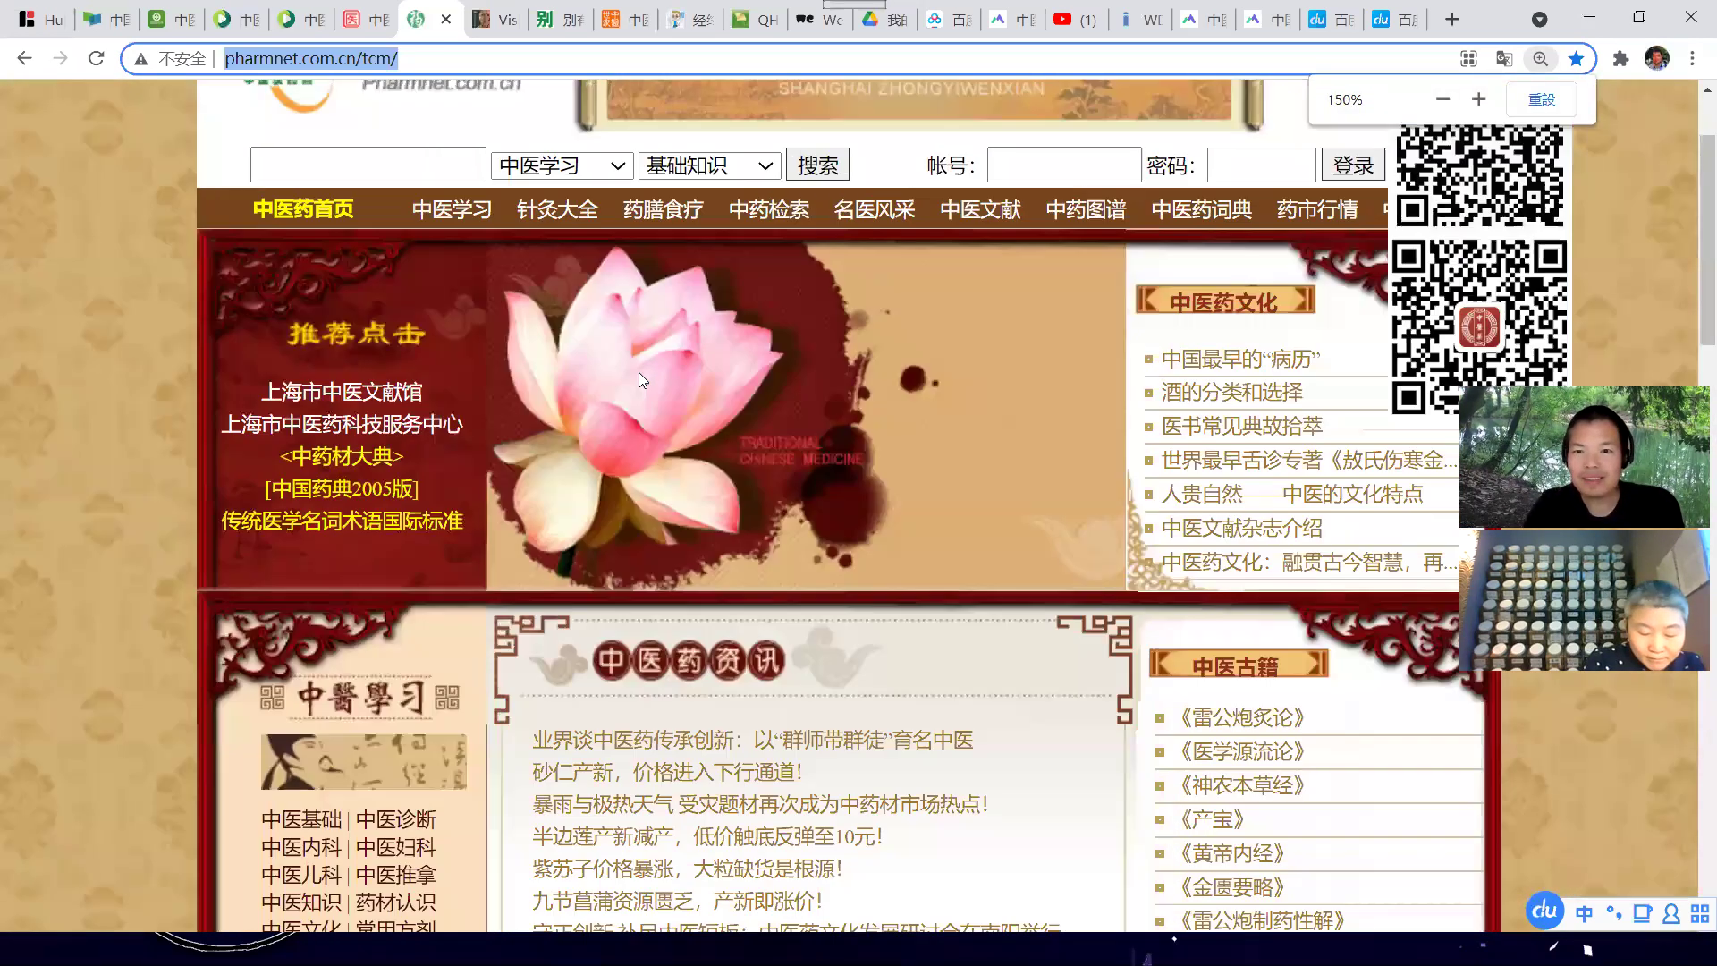
key(ctrl+plus)
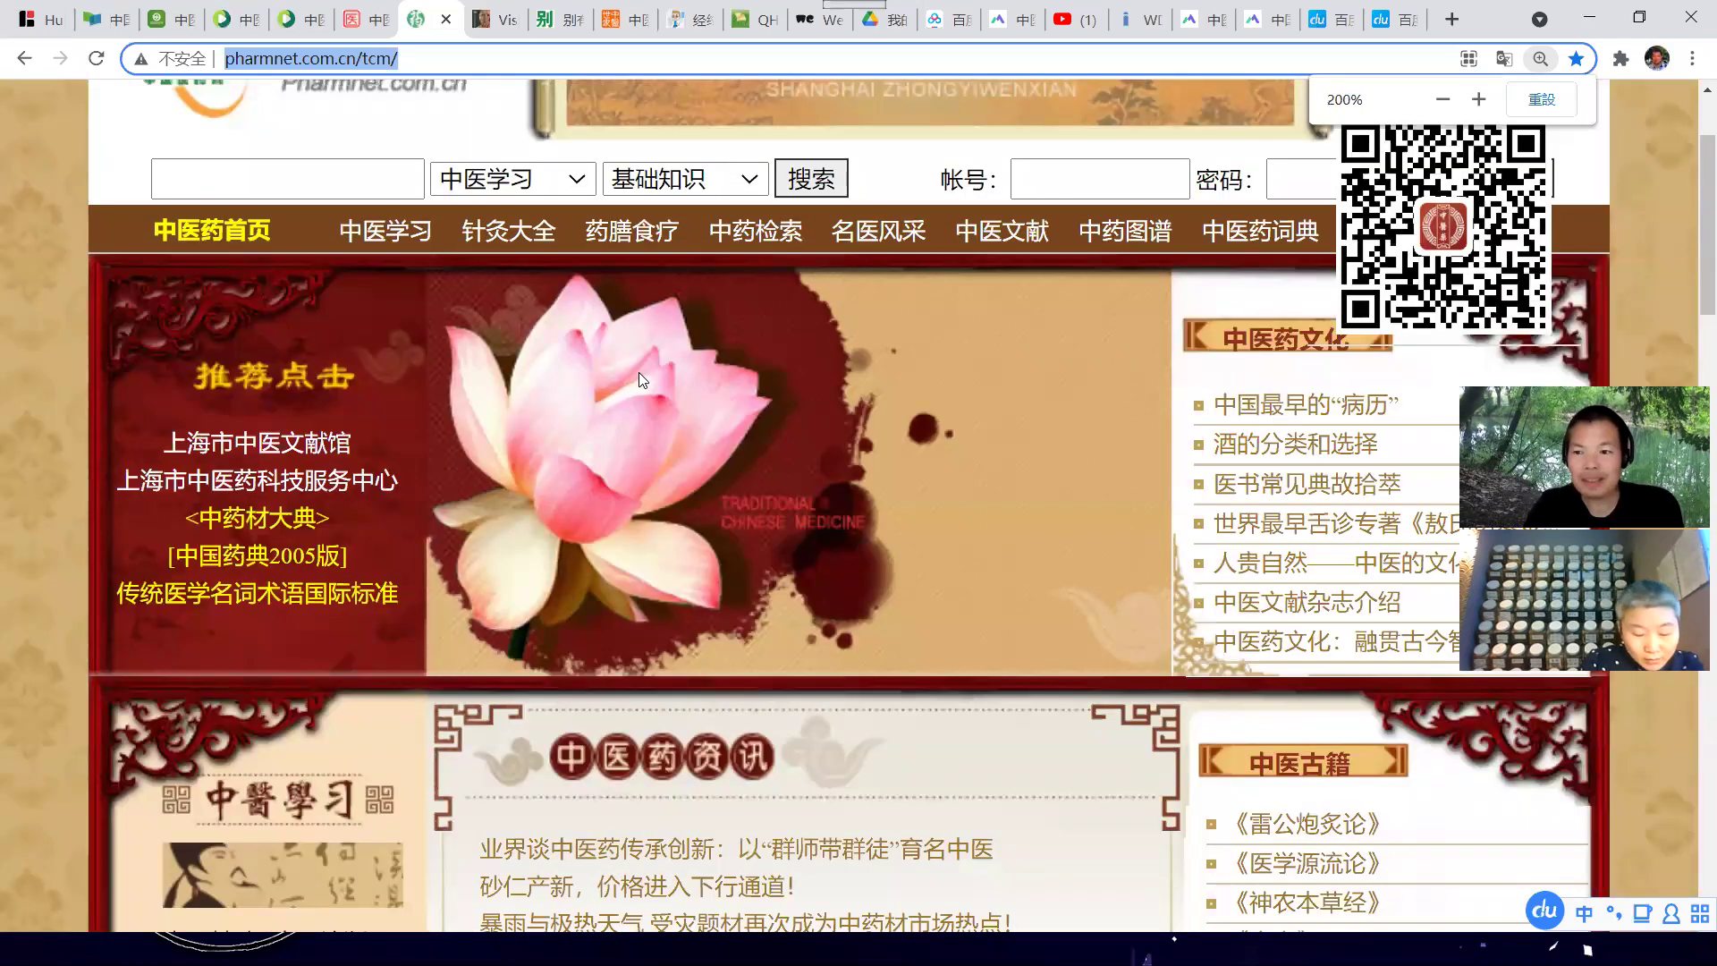
key(ctrl+plus)
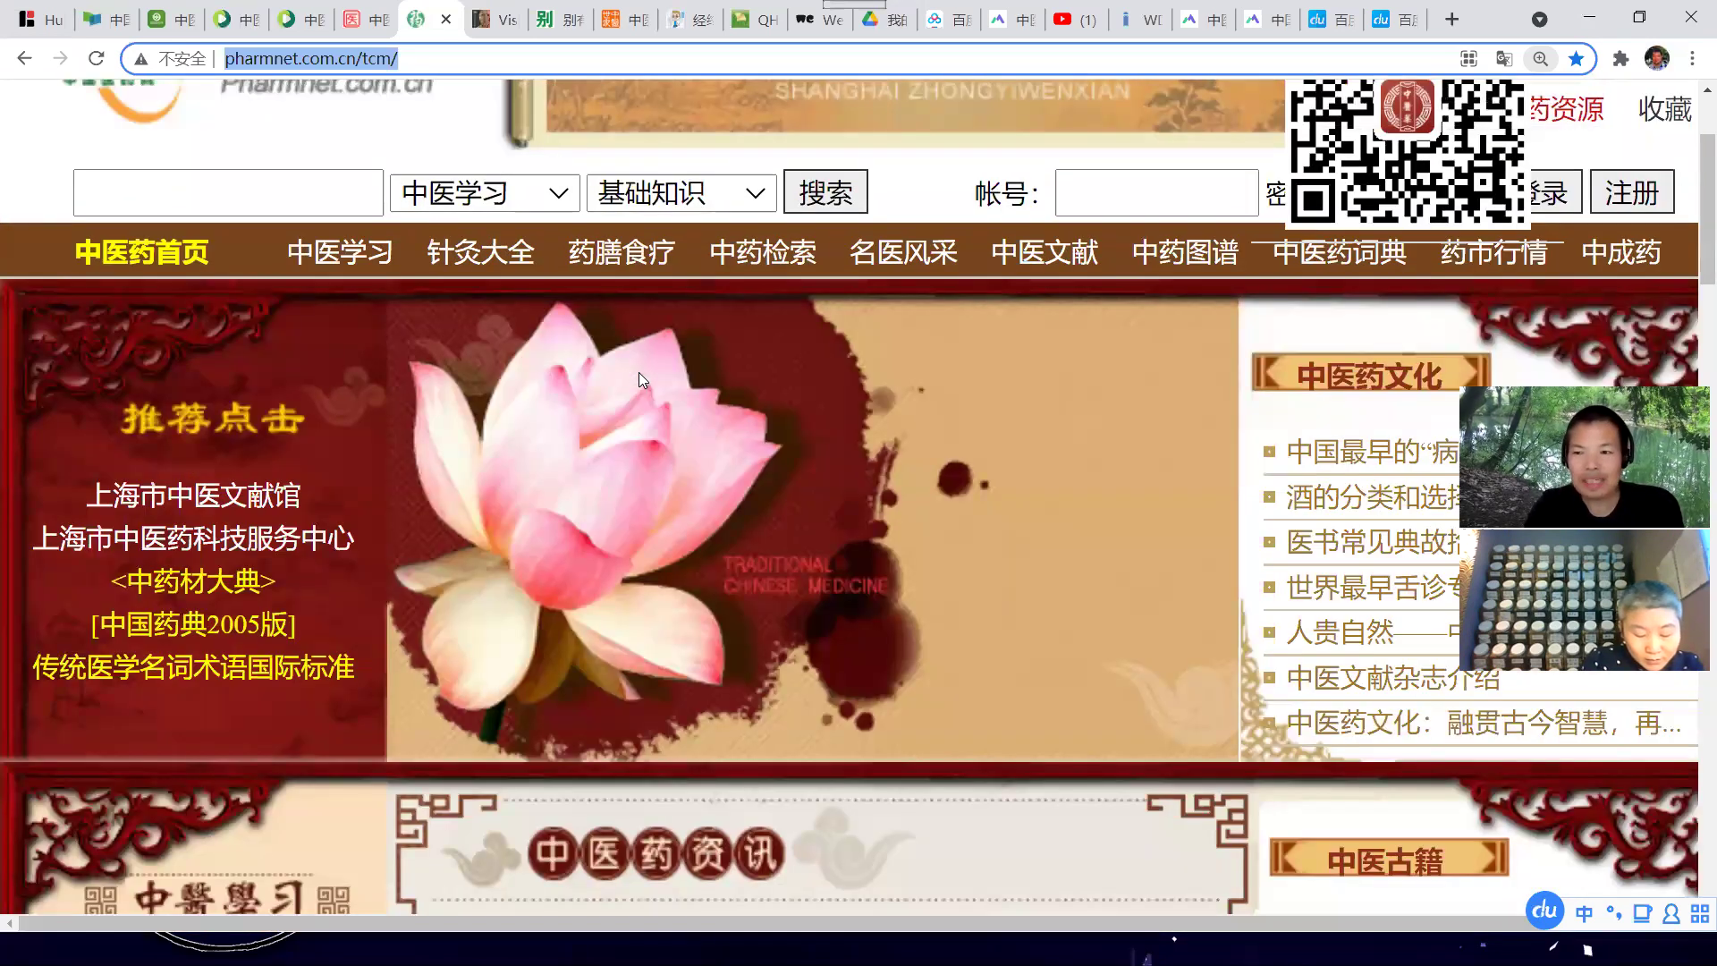
key(ctrl+minus)
key(ctrl+minus)
key(ctrl+minus)
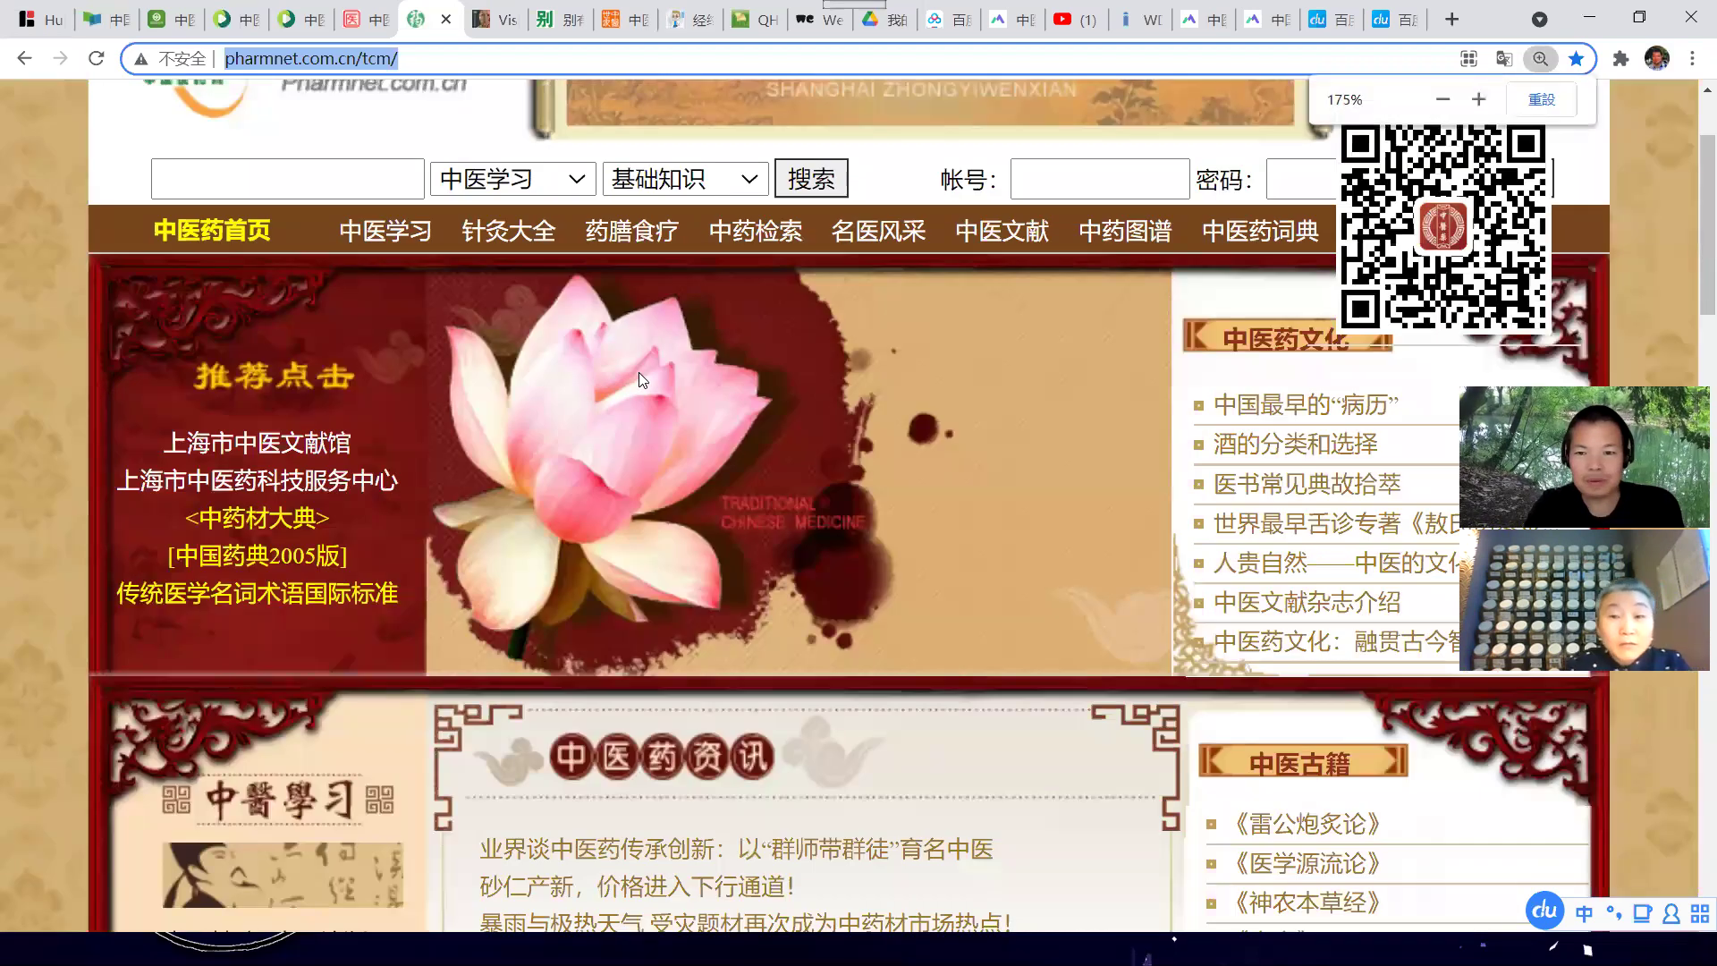
key(ctrl+plus)
key(ctrl+plus)
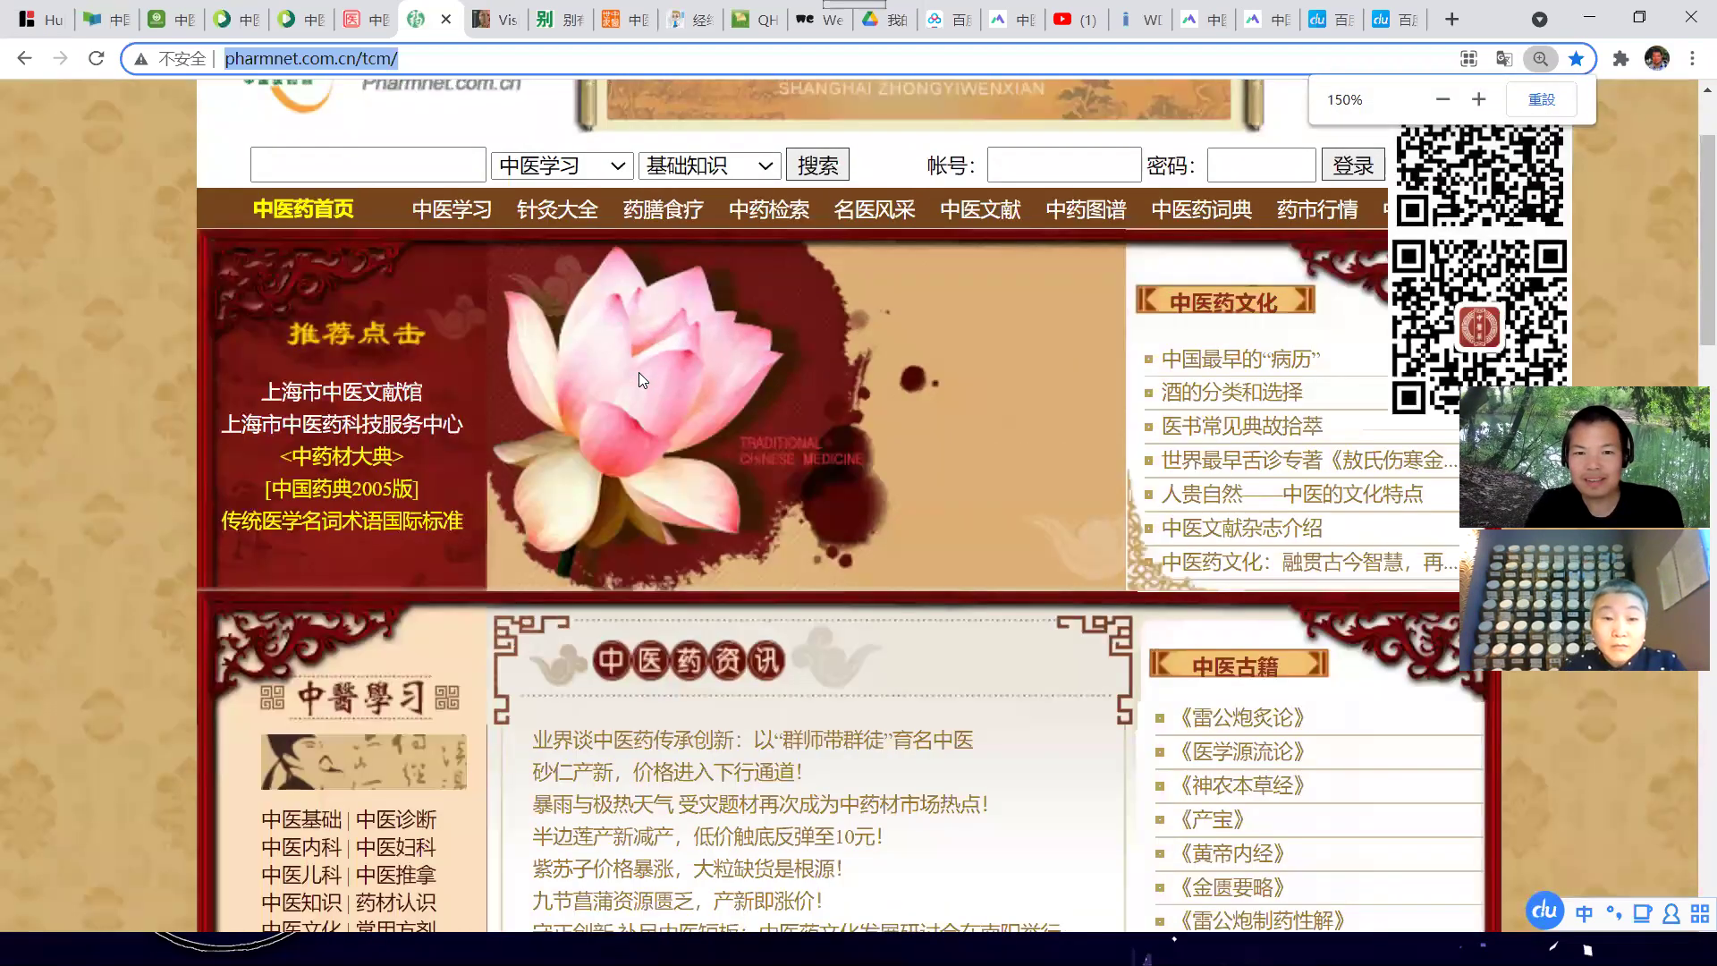
Scroll through the enlarged homepage sections, then switch to the 中国大学MOOC tab
scroll(638, 372, down, 7)
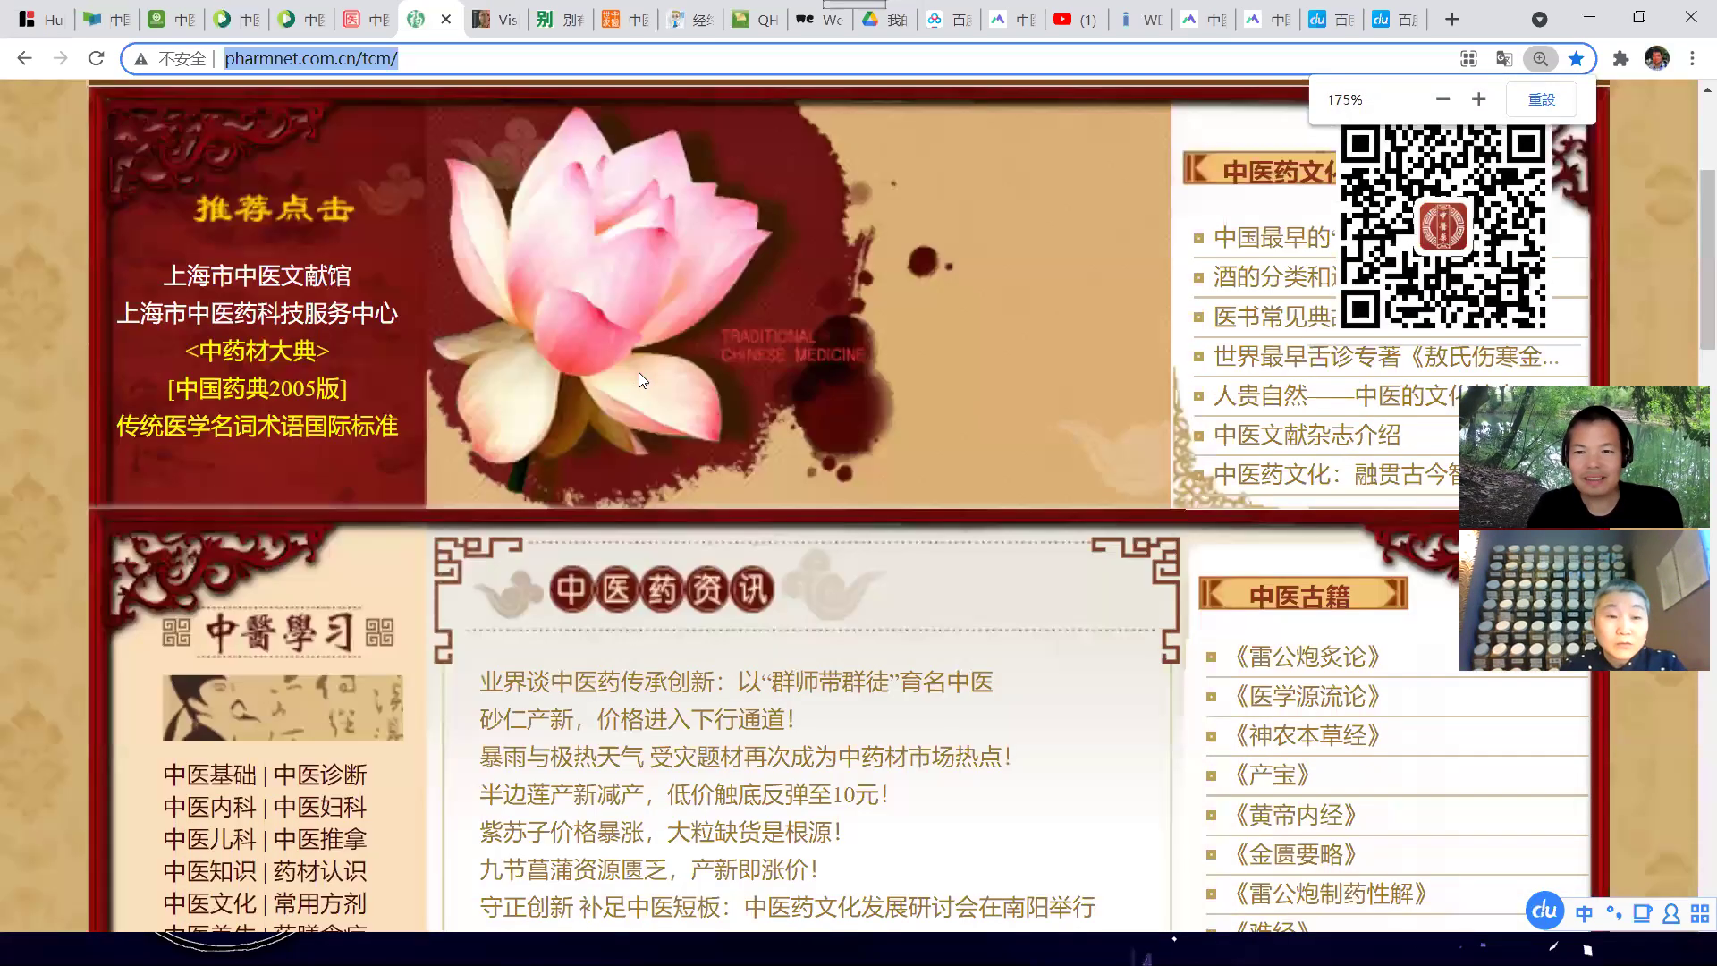
scroll(639, 372, down, 5)
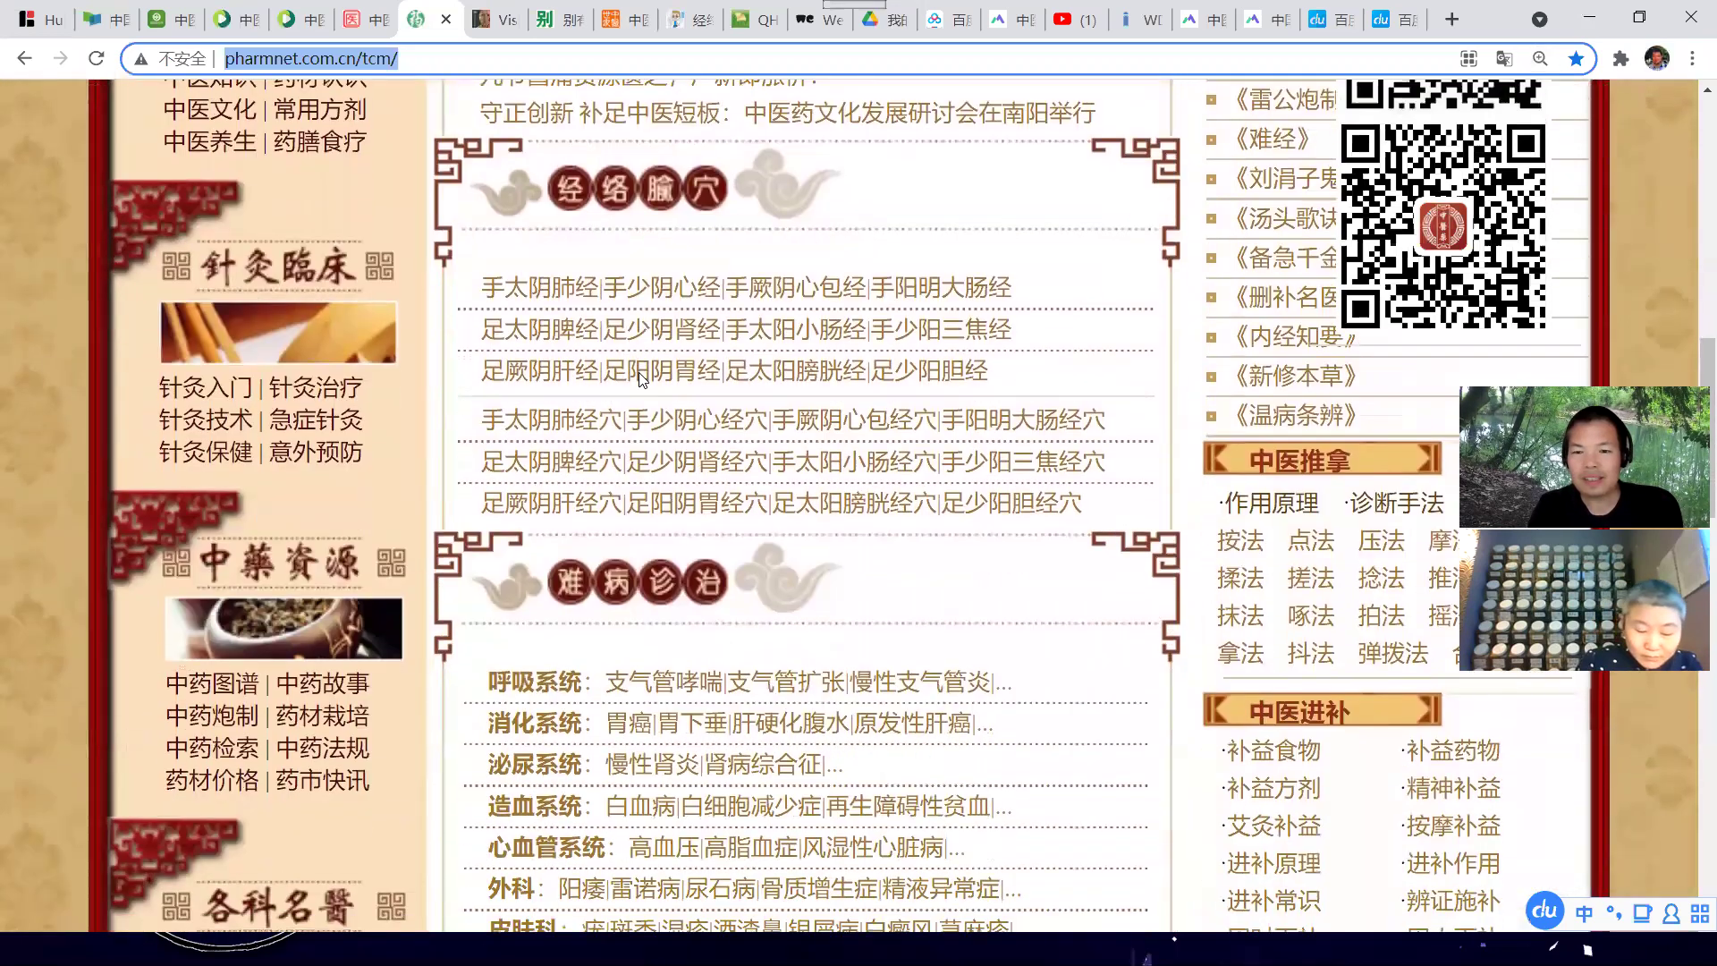
scroll(639, 372, down, 1)
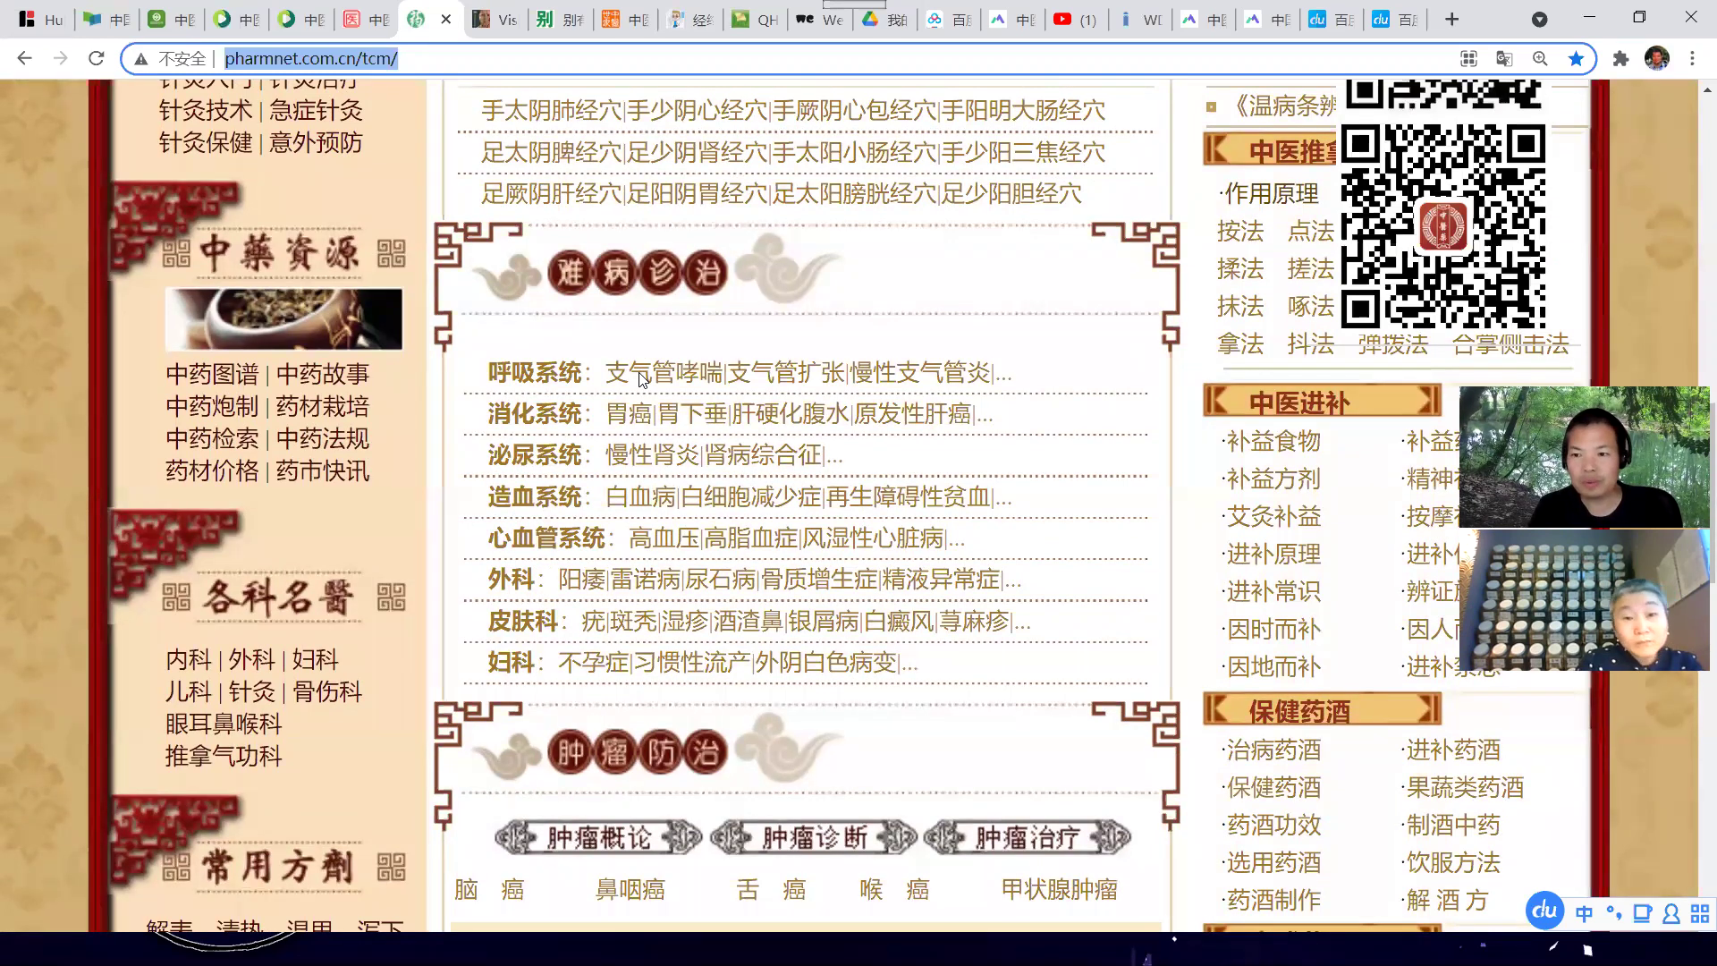
scroll(638, 372, down, 4)
scroll(638, 371, down, 10)
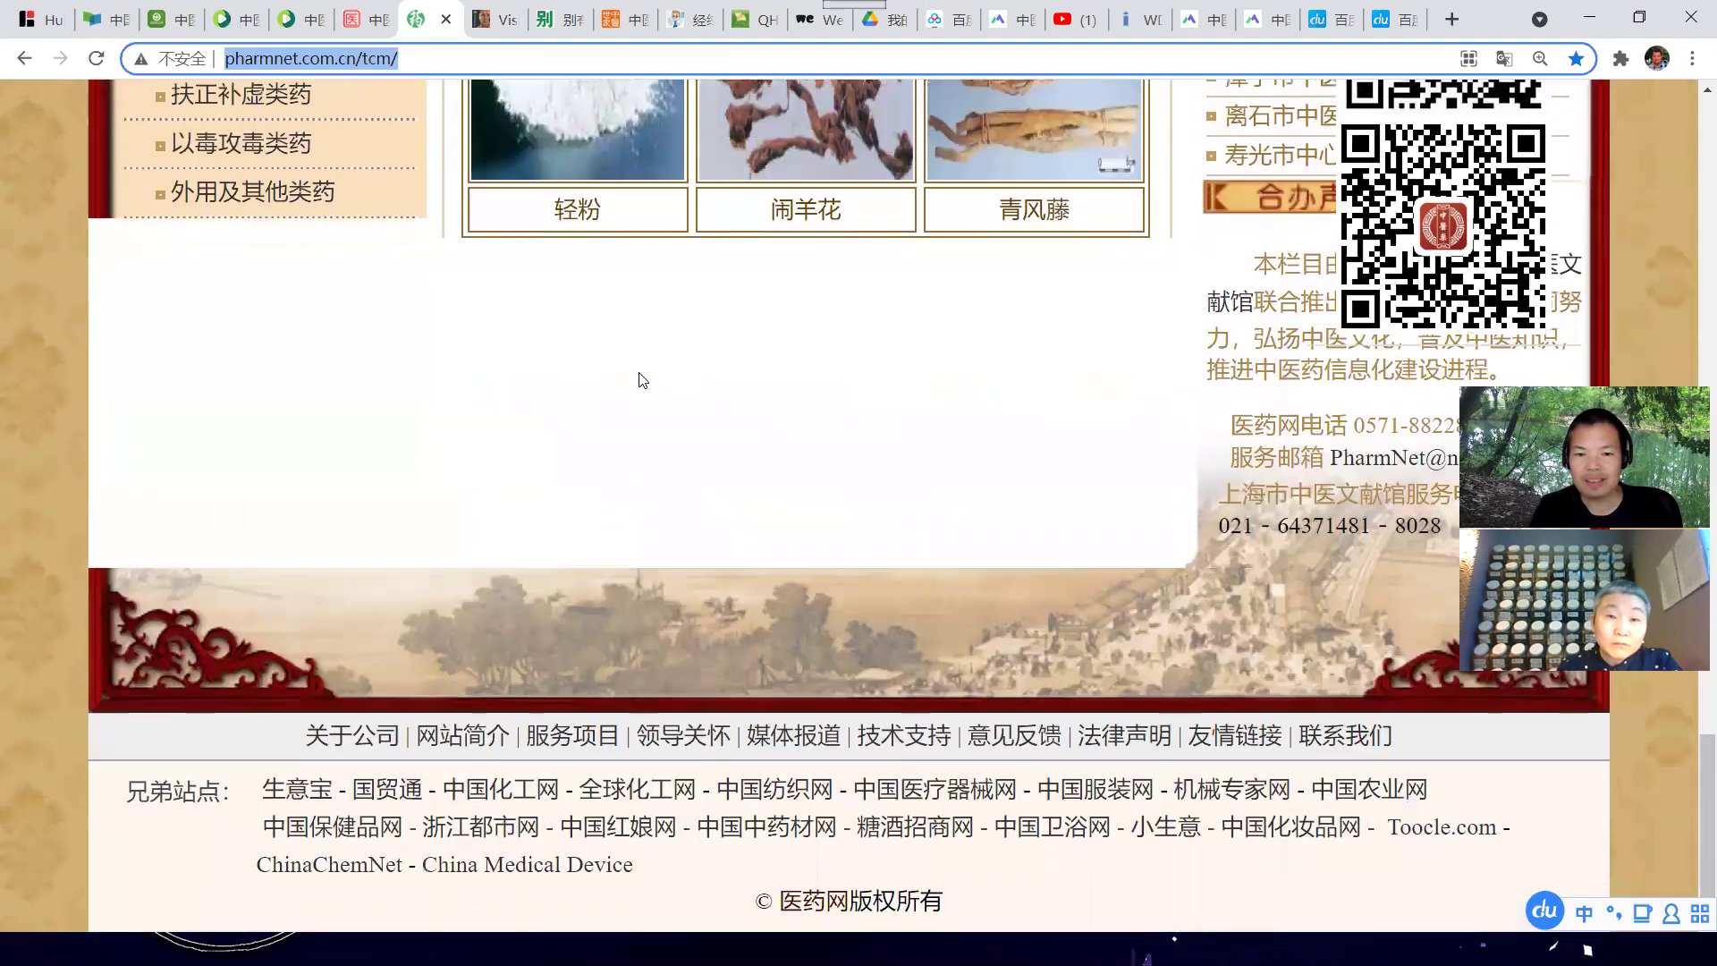
scroll(638, 372, up, 8)
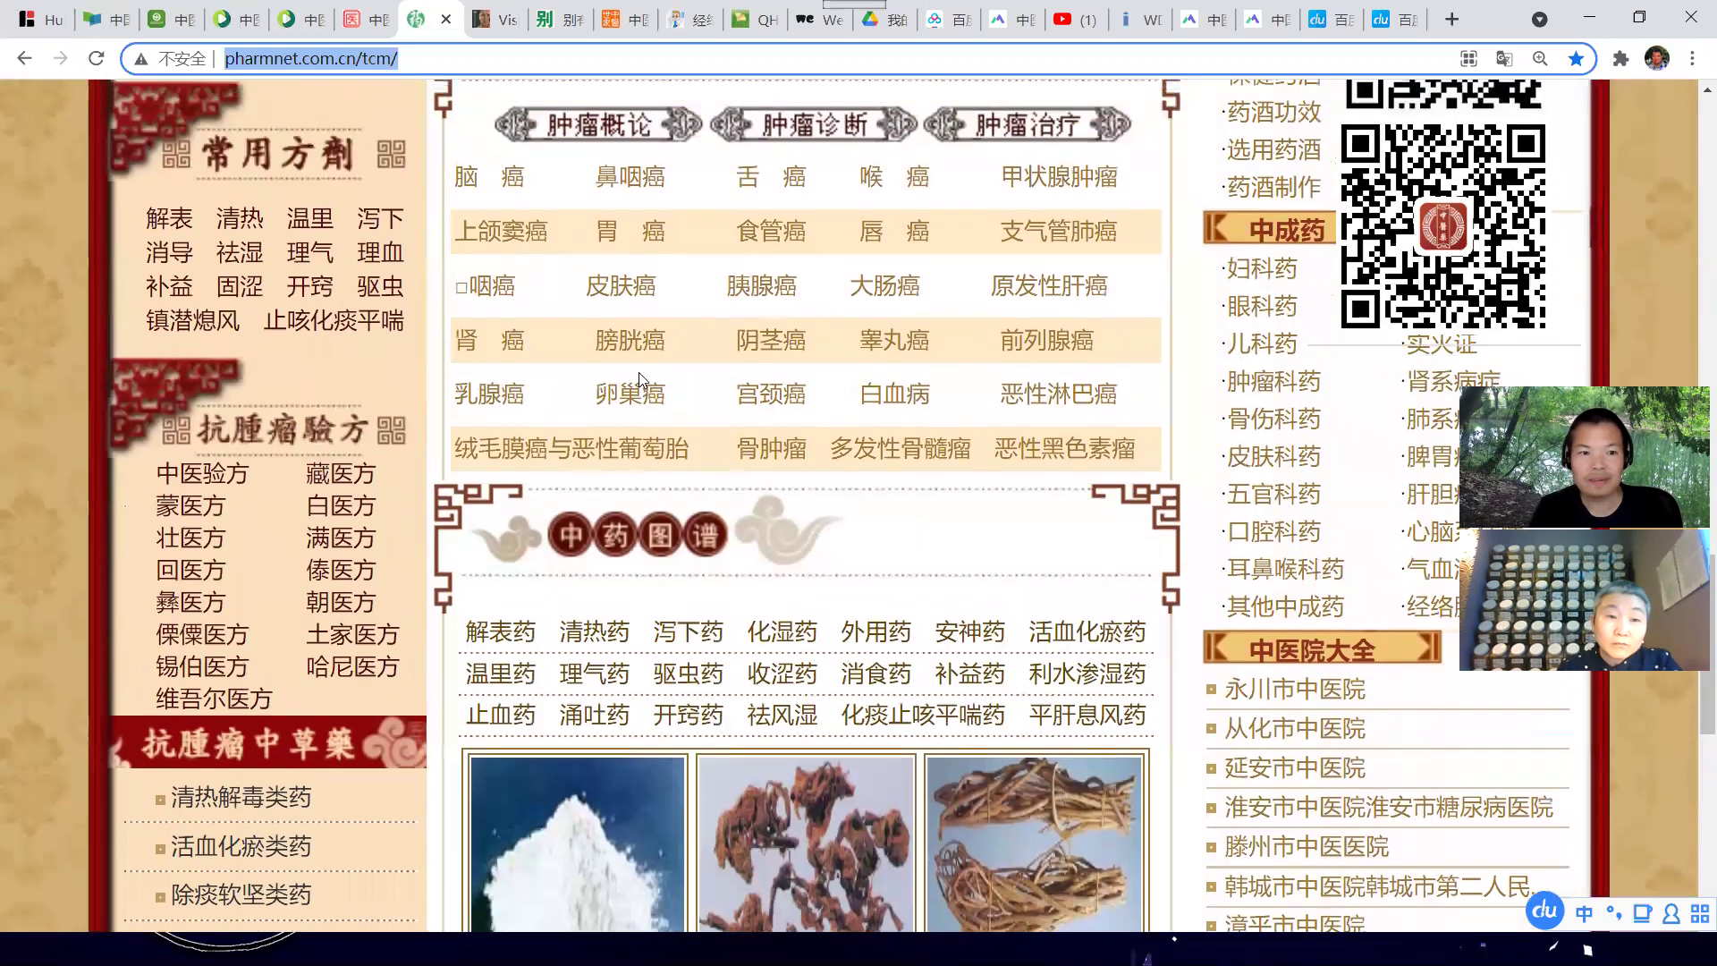
scroll(638, 372, up, 6)
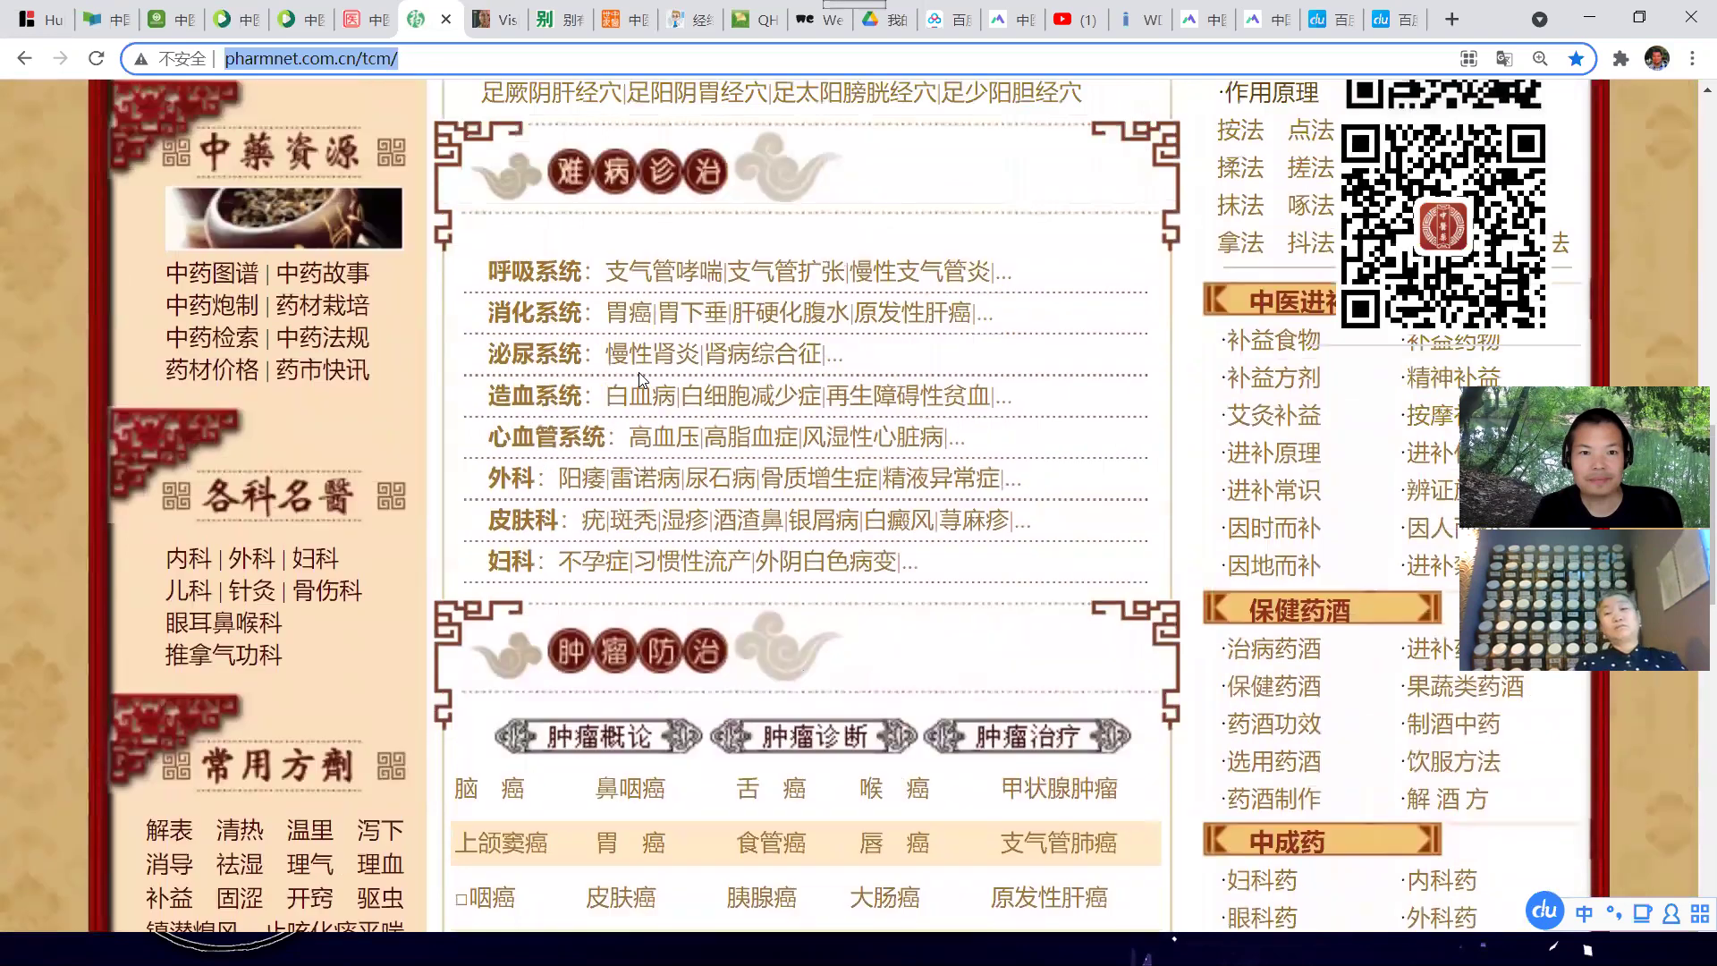
scroll(639, 375, up, 9)
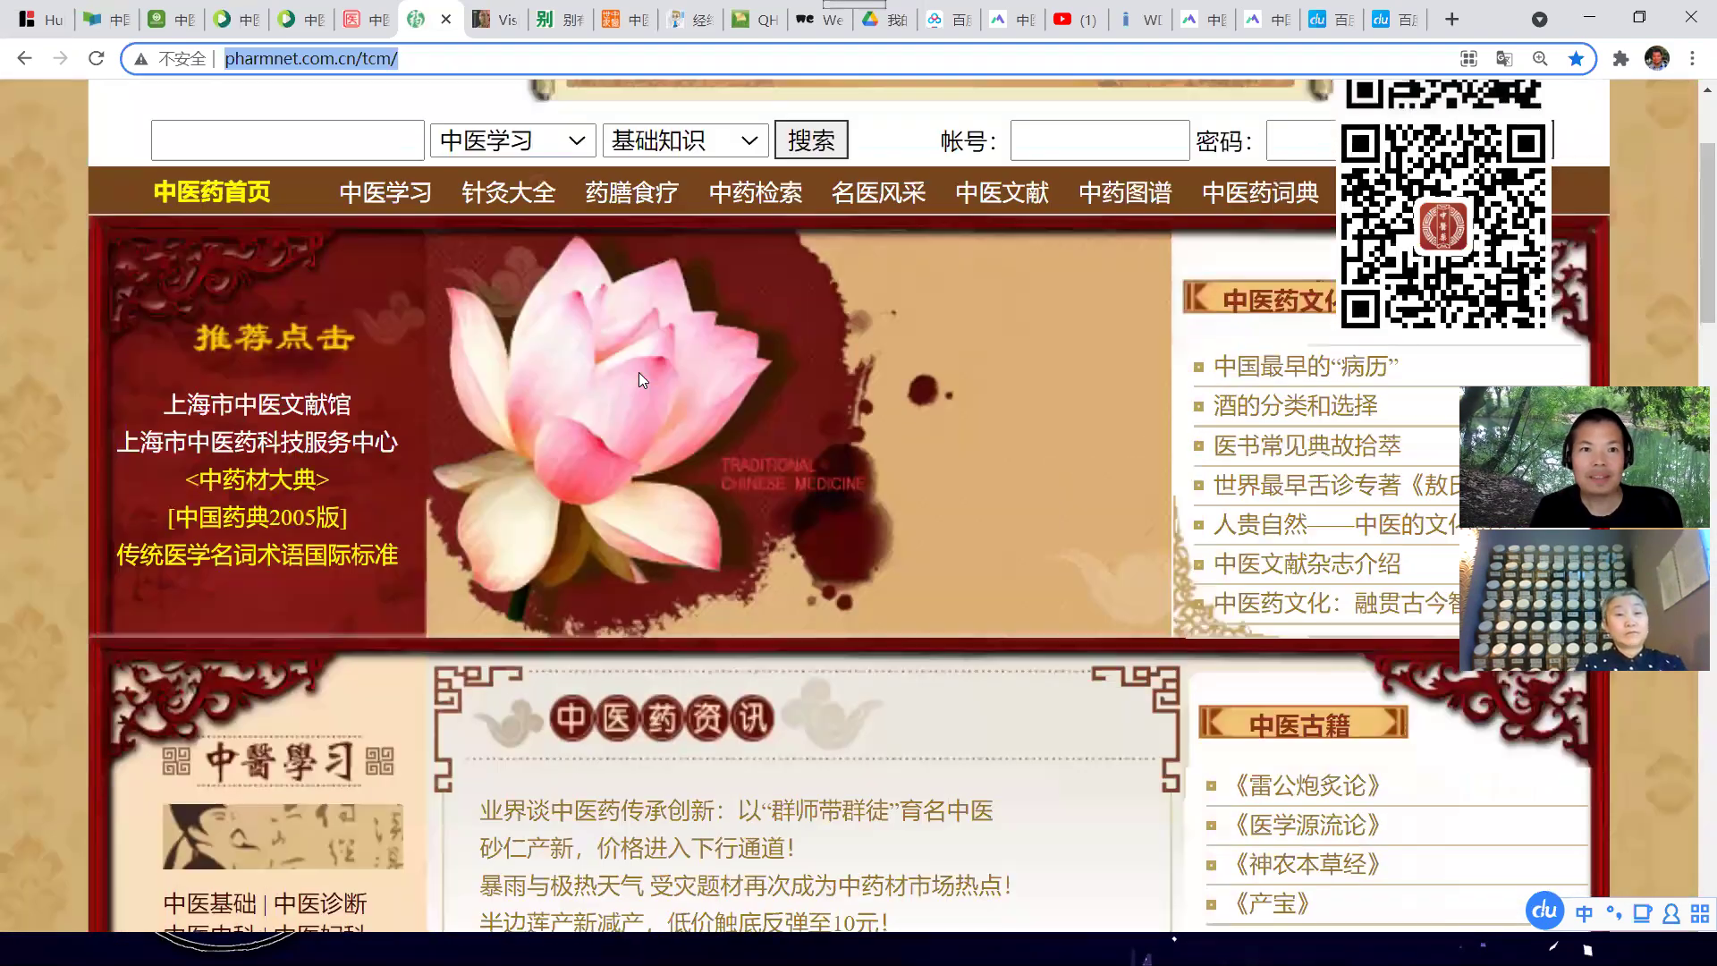
scroll(638, 372, up, 2)
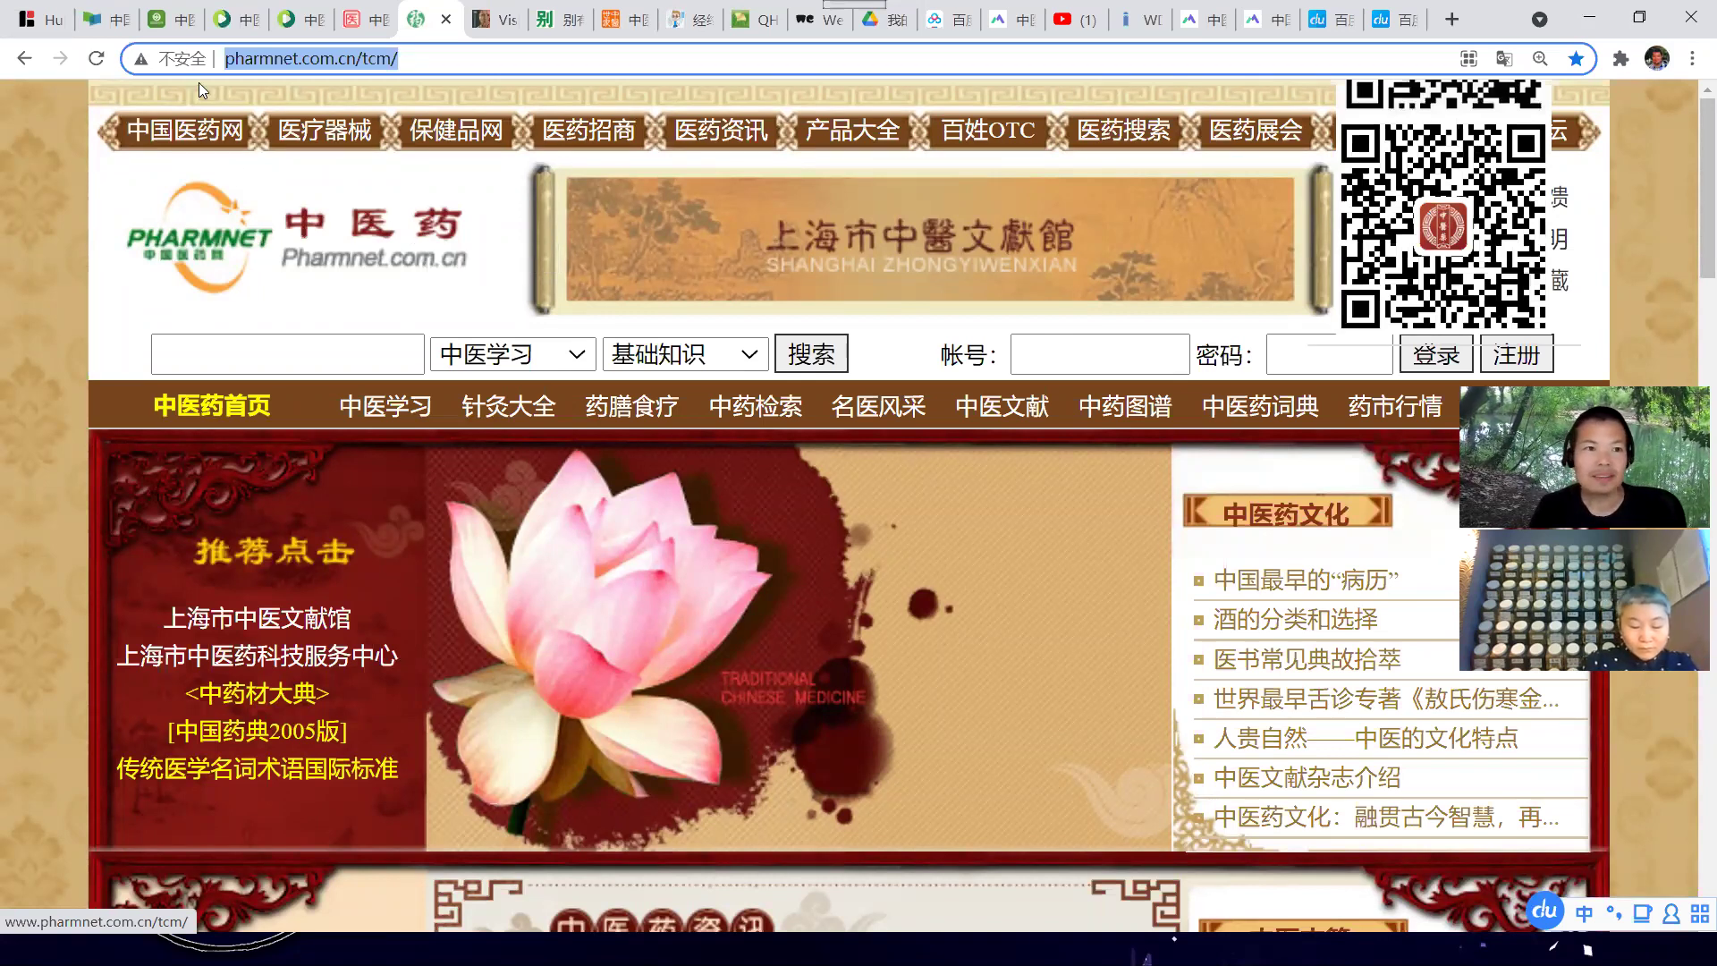
click(115, 19)
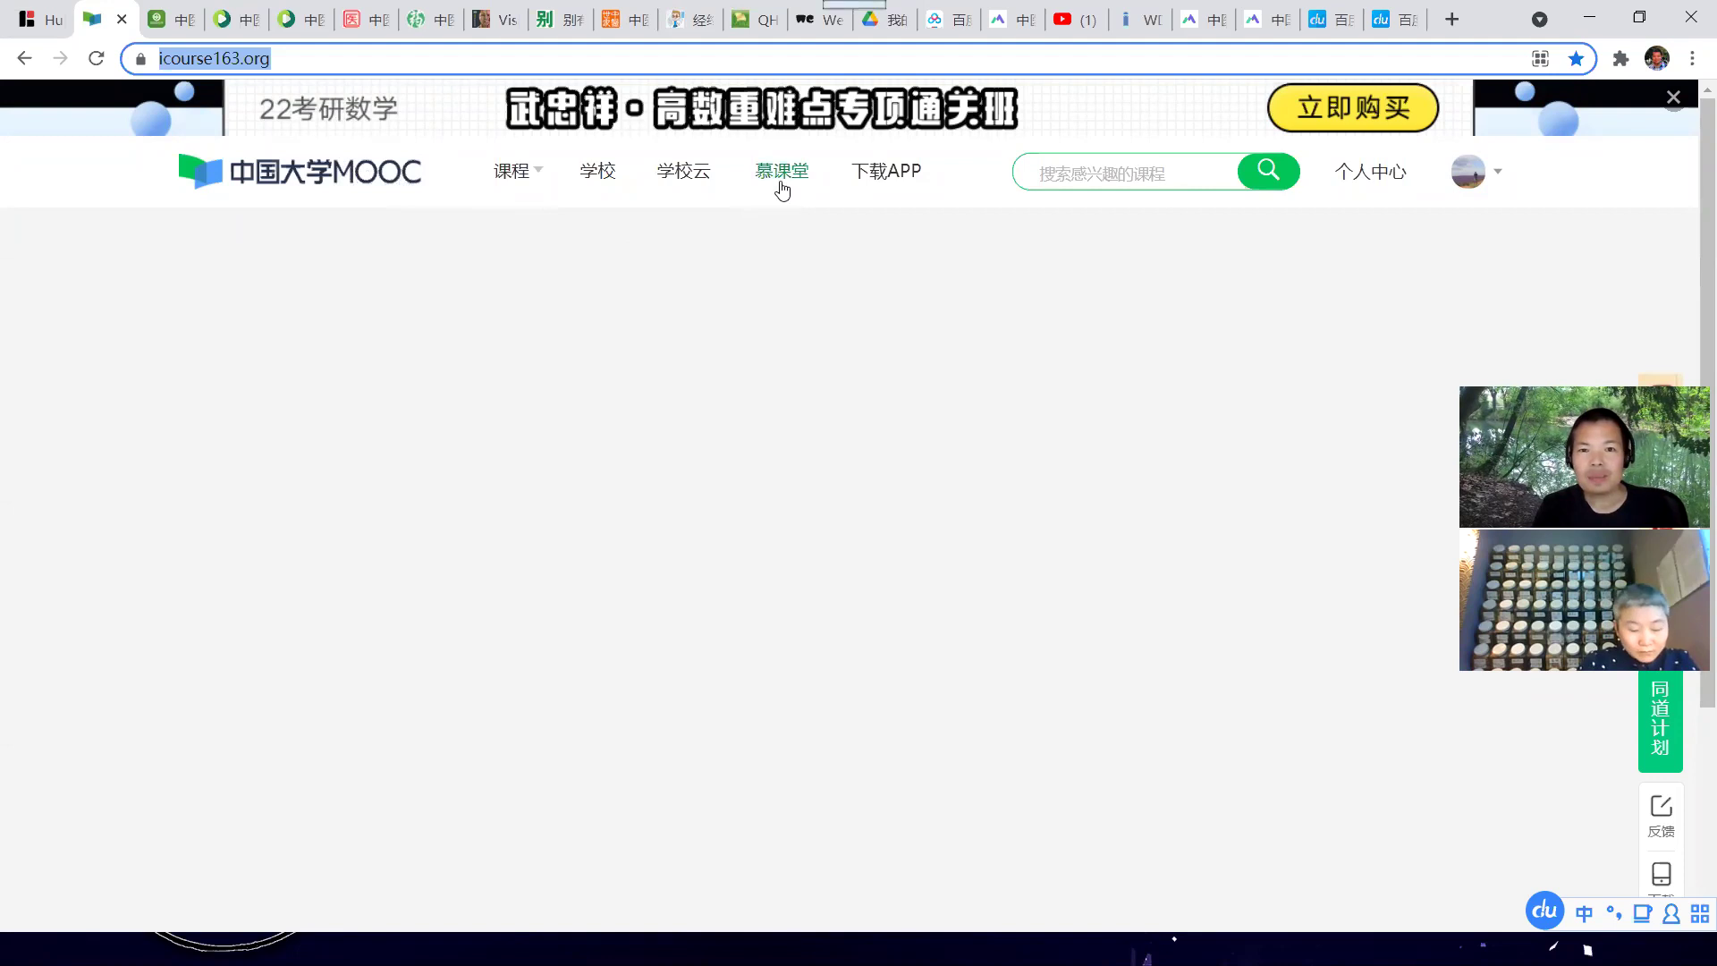
Search 中国大学MOOC for 妇科 courses, then narrow the search to 中医妇科
click(1078, 173)
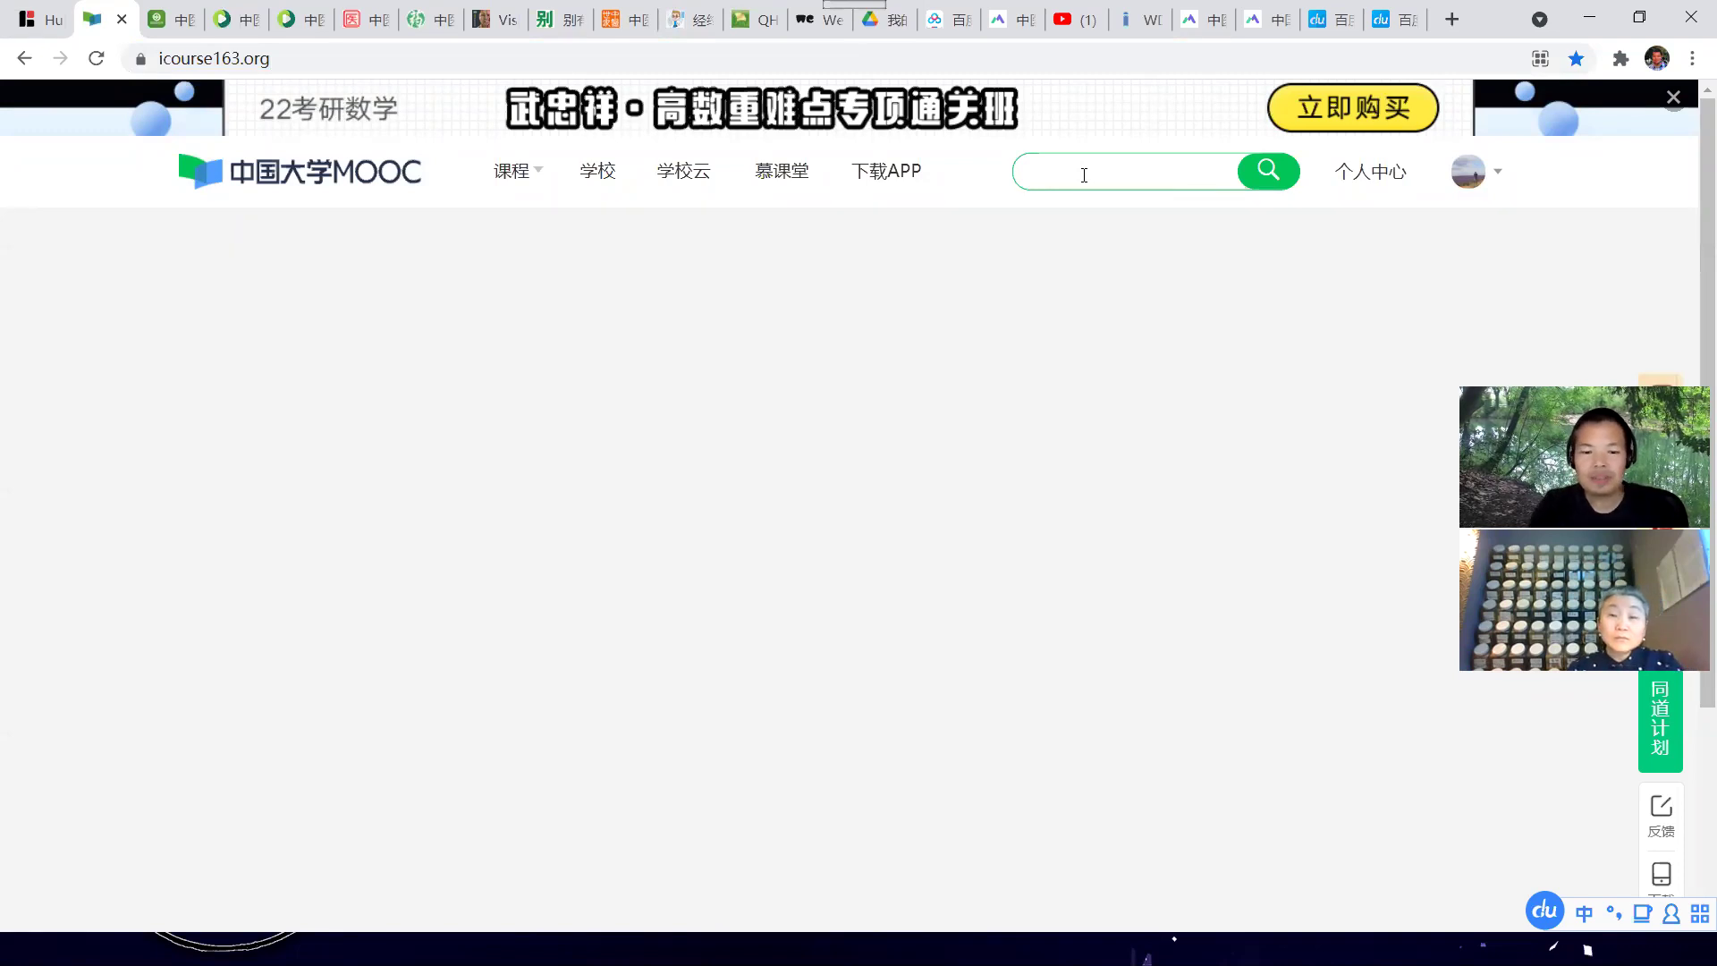
text(fuke)
key(space)
key(Return)
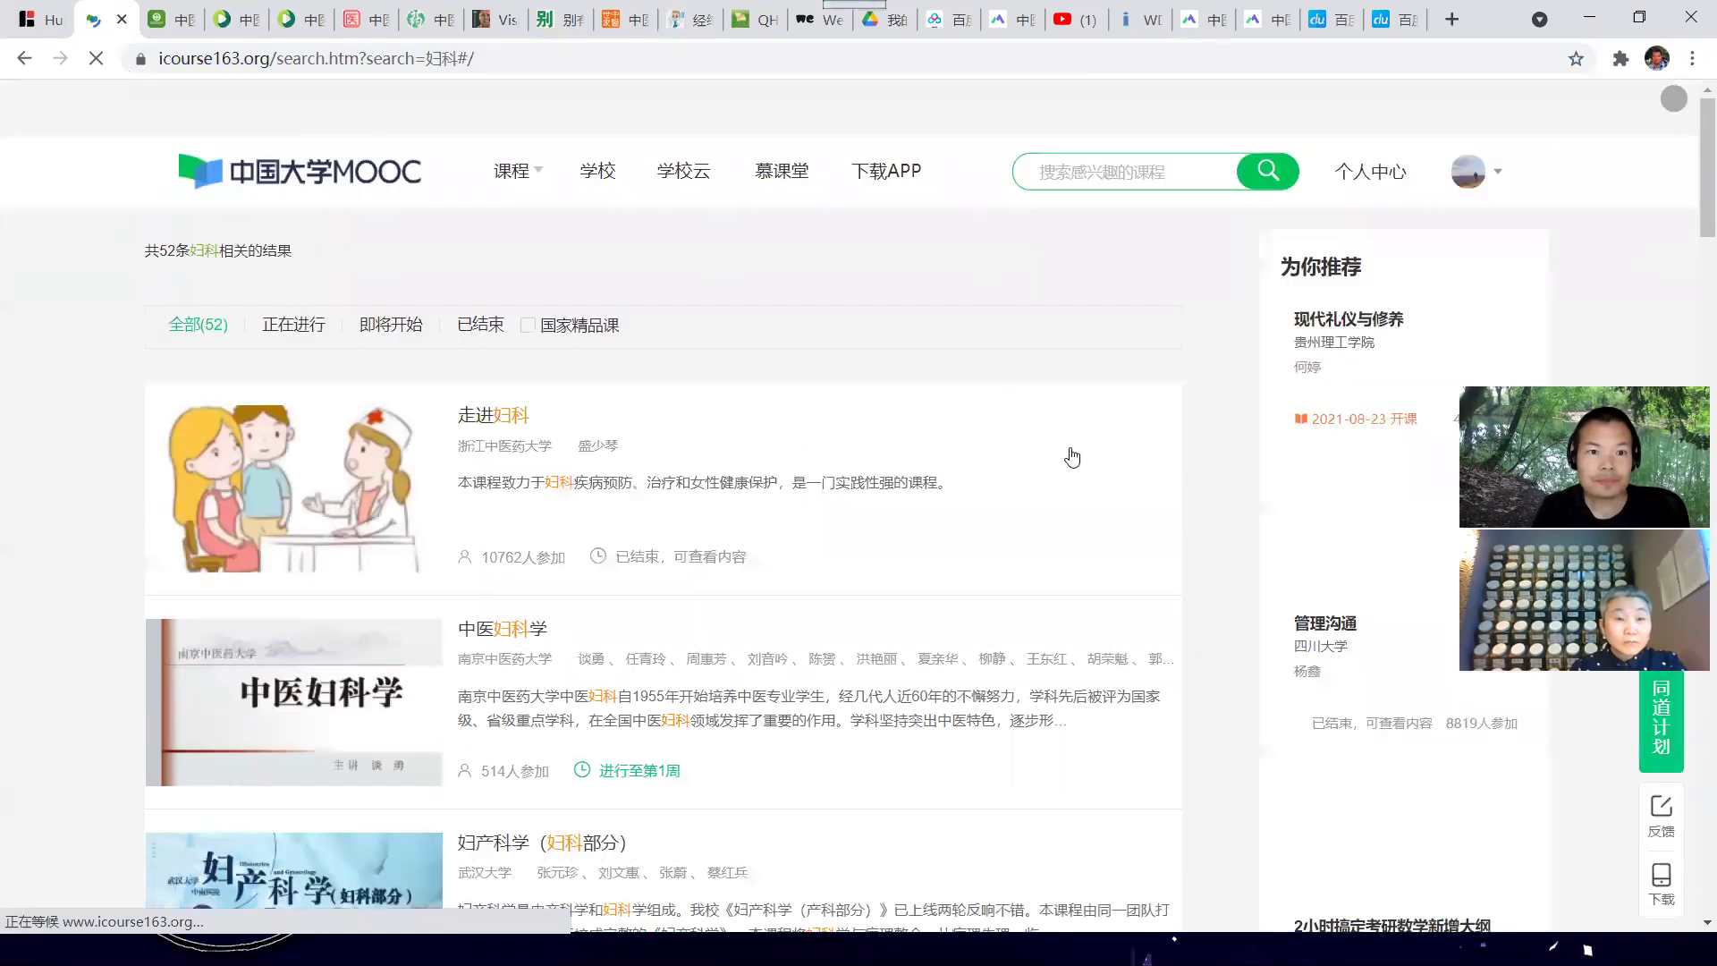
click(1104, 185)
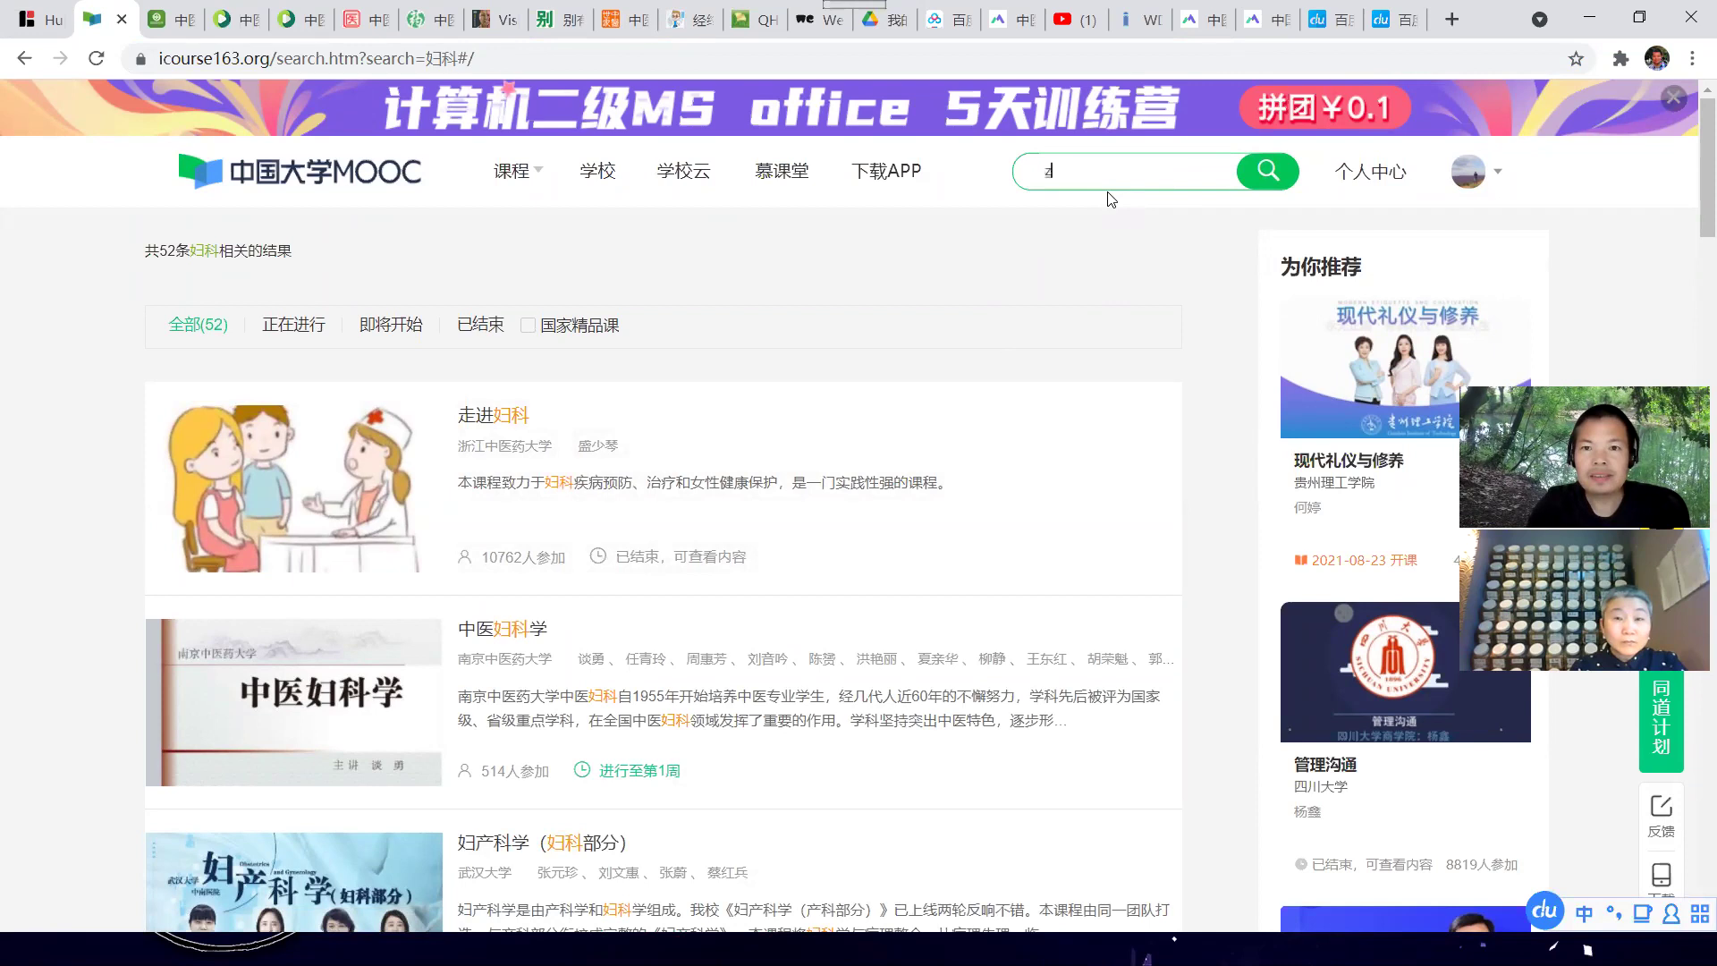
text(zhongyifuke)
key(space)
key(Return)
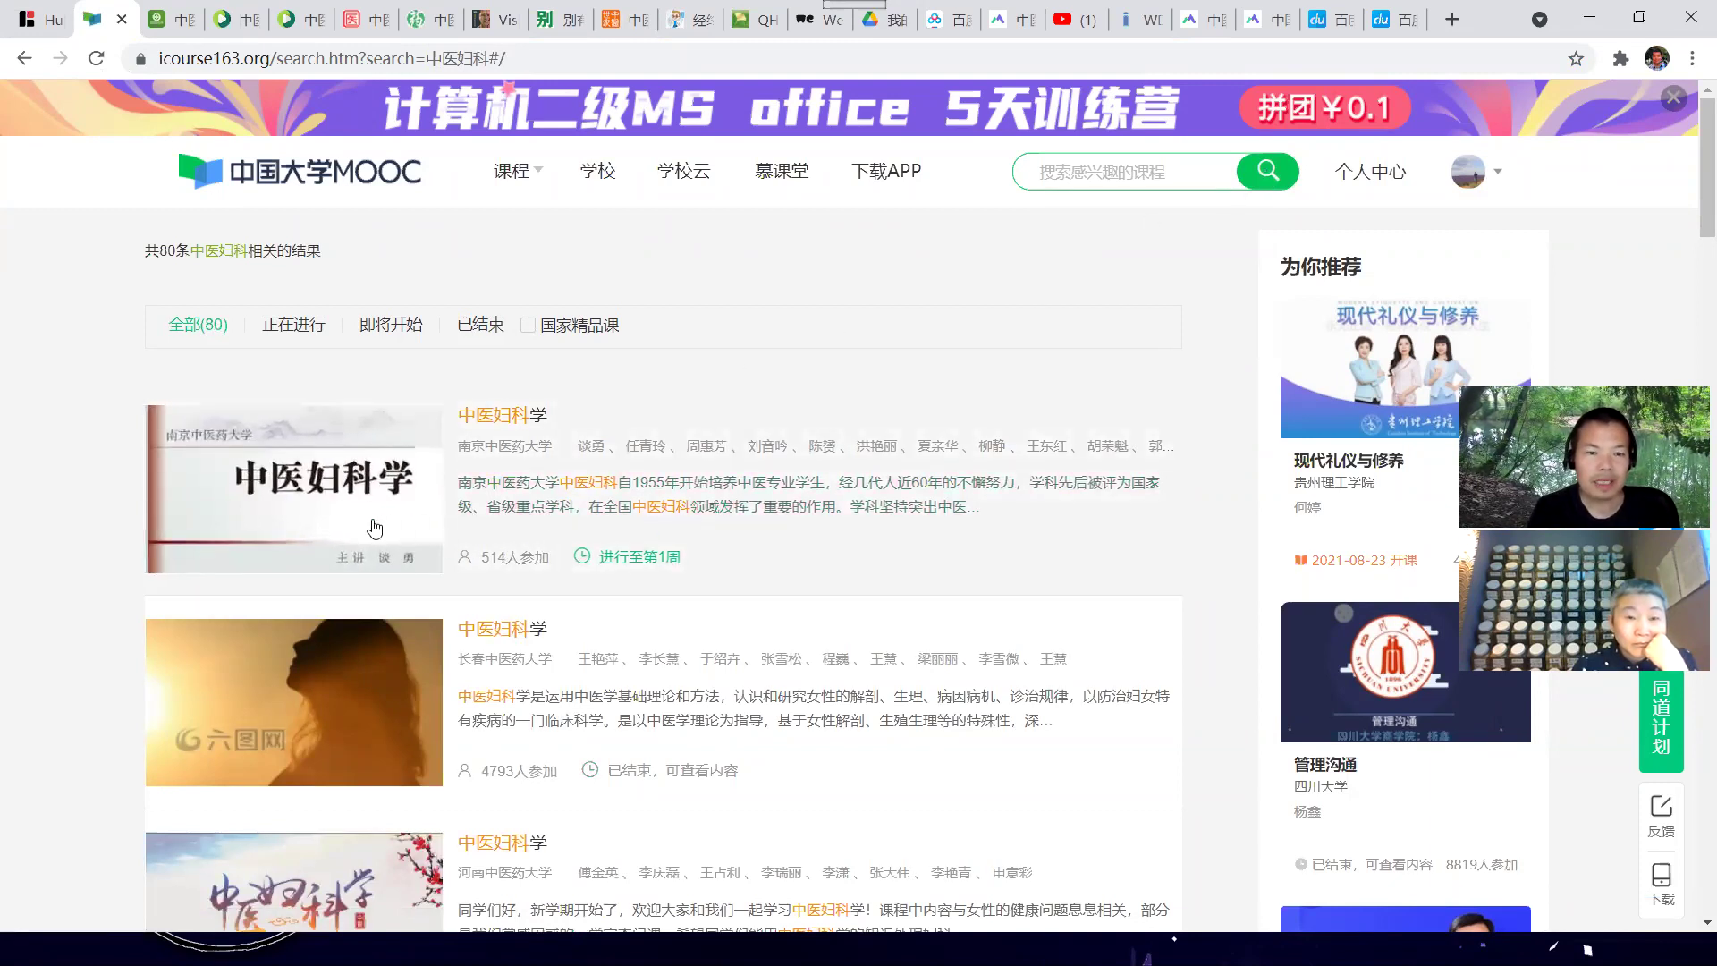
scroll(372, 528, down, 2)
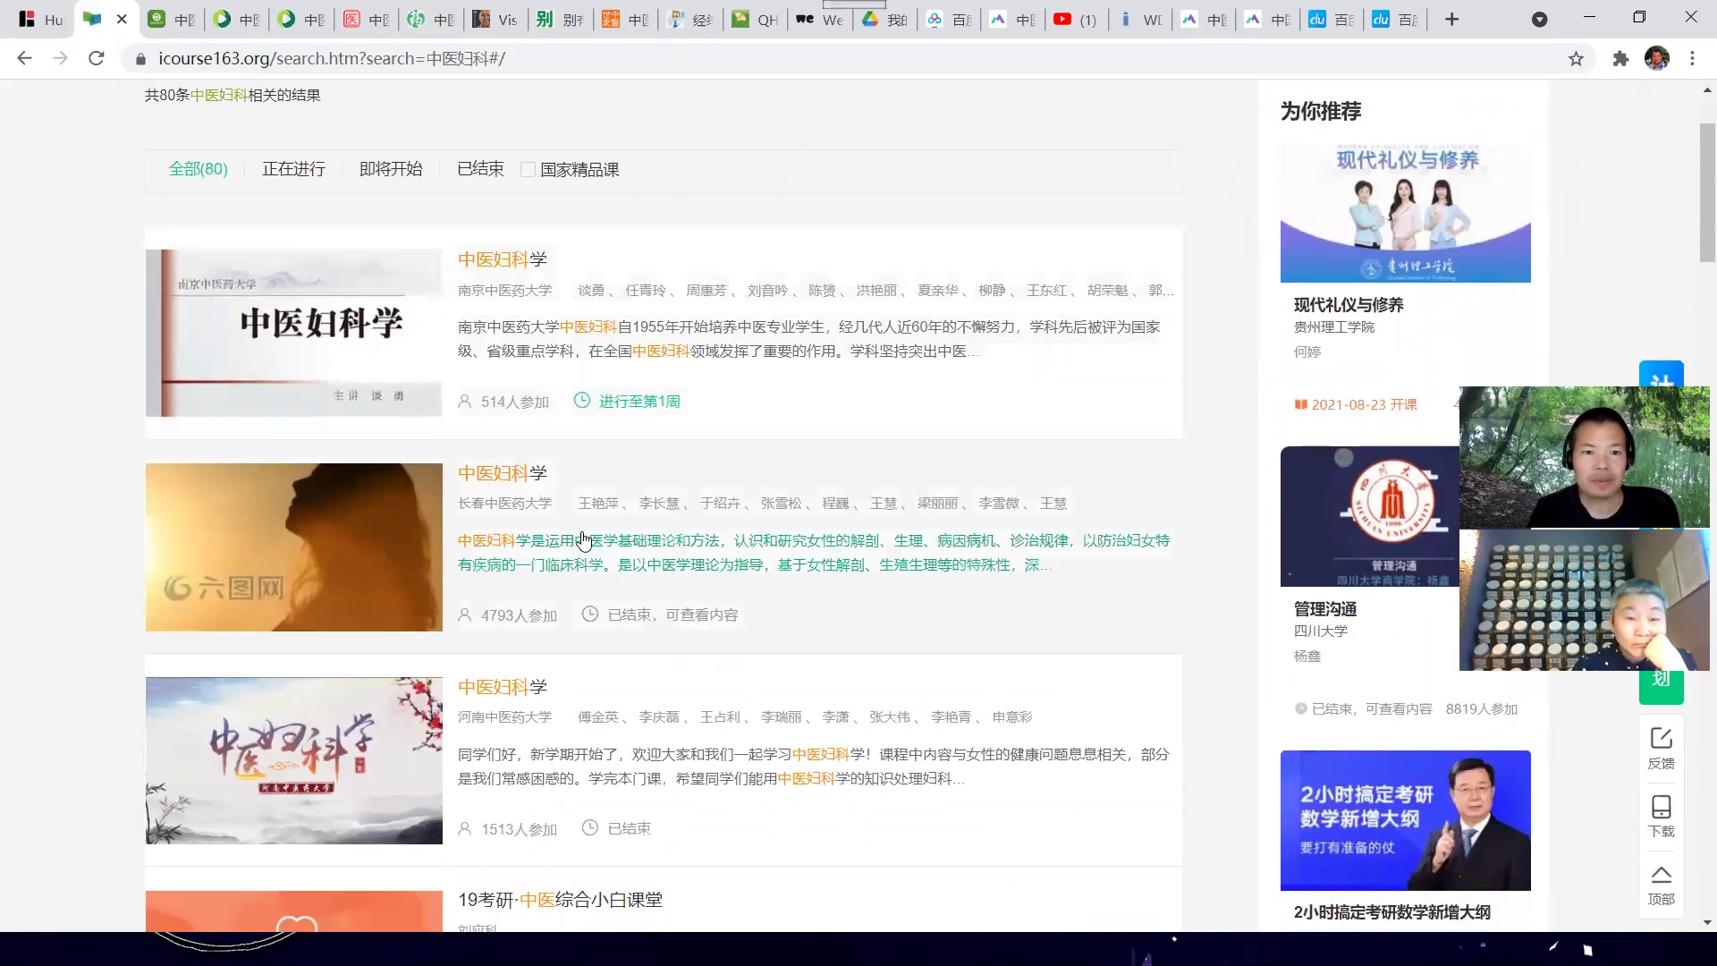
scroll(586, 539, down, 3)
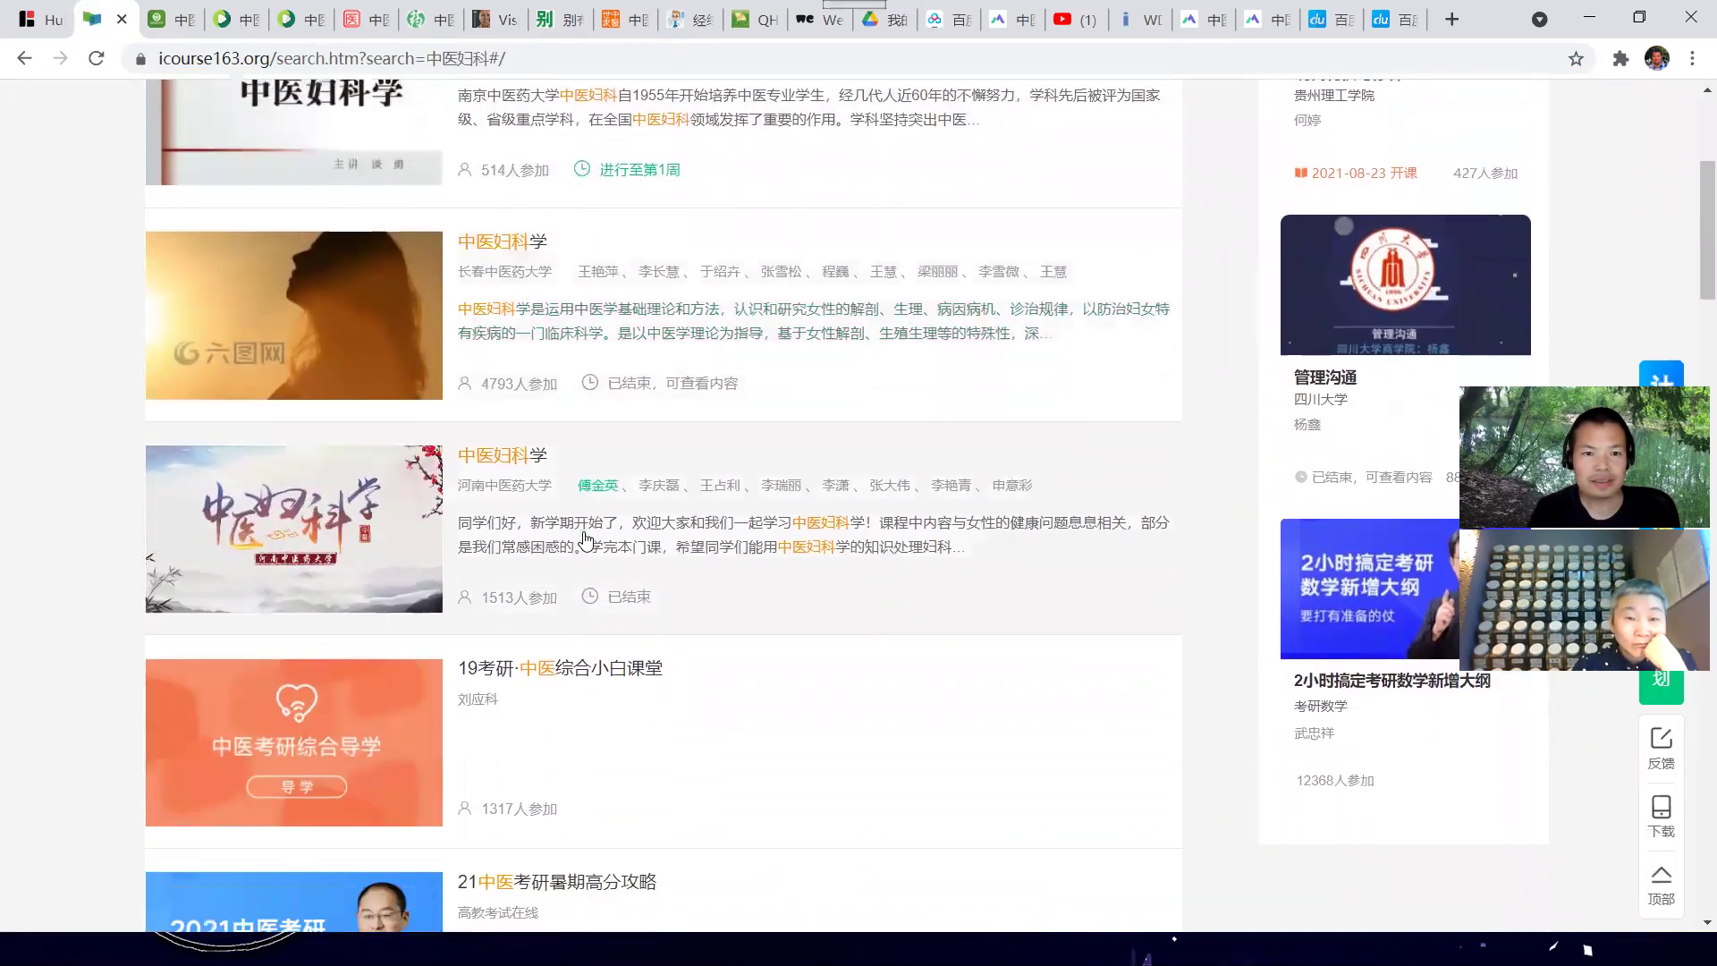
scroll(586, 539, up, 3)
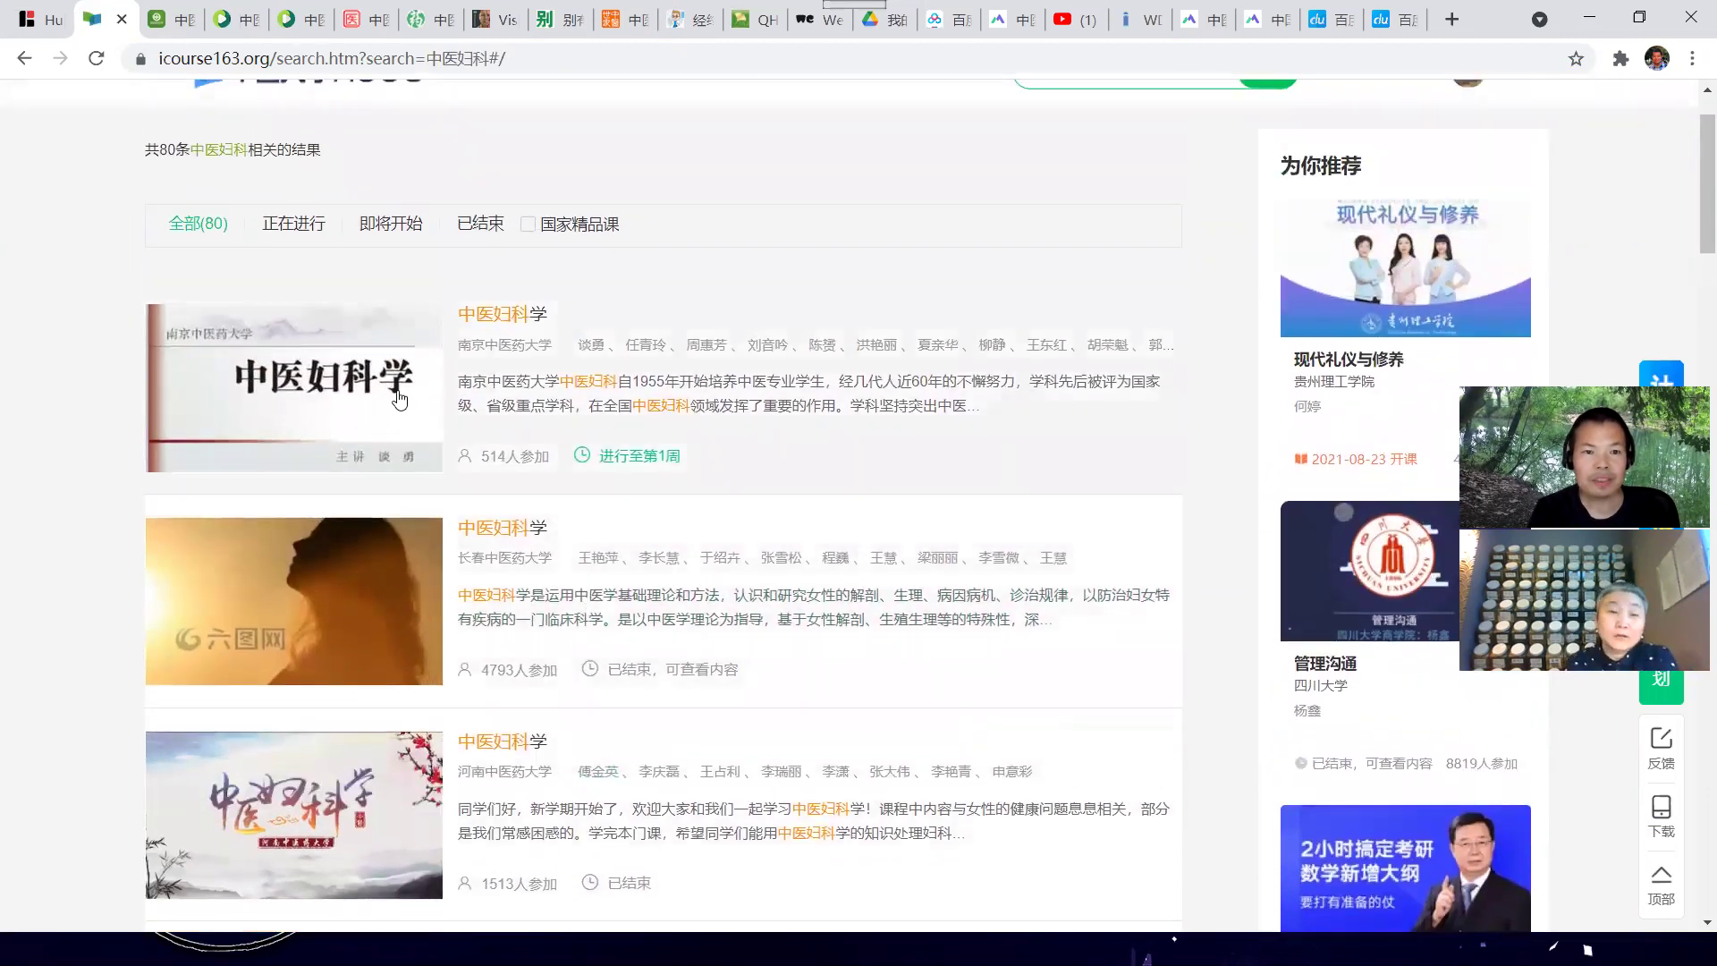
Open the first 中医妇科学 course, check its sessions, and enter its learning area
click(399, 397)
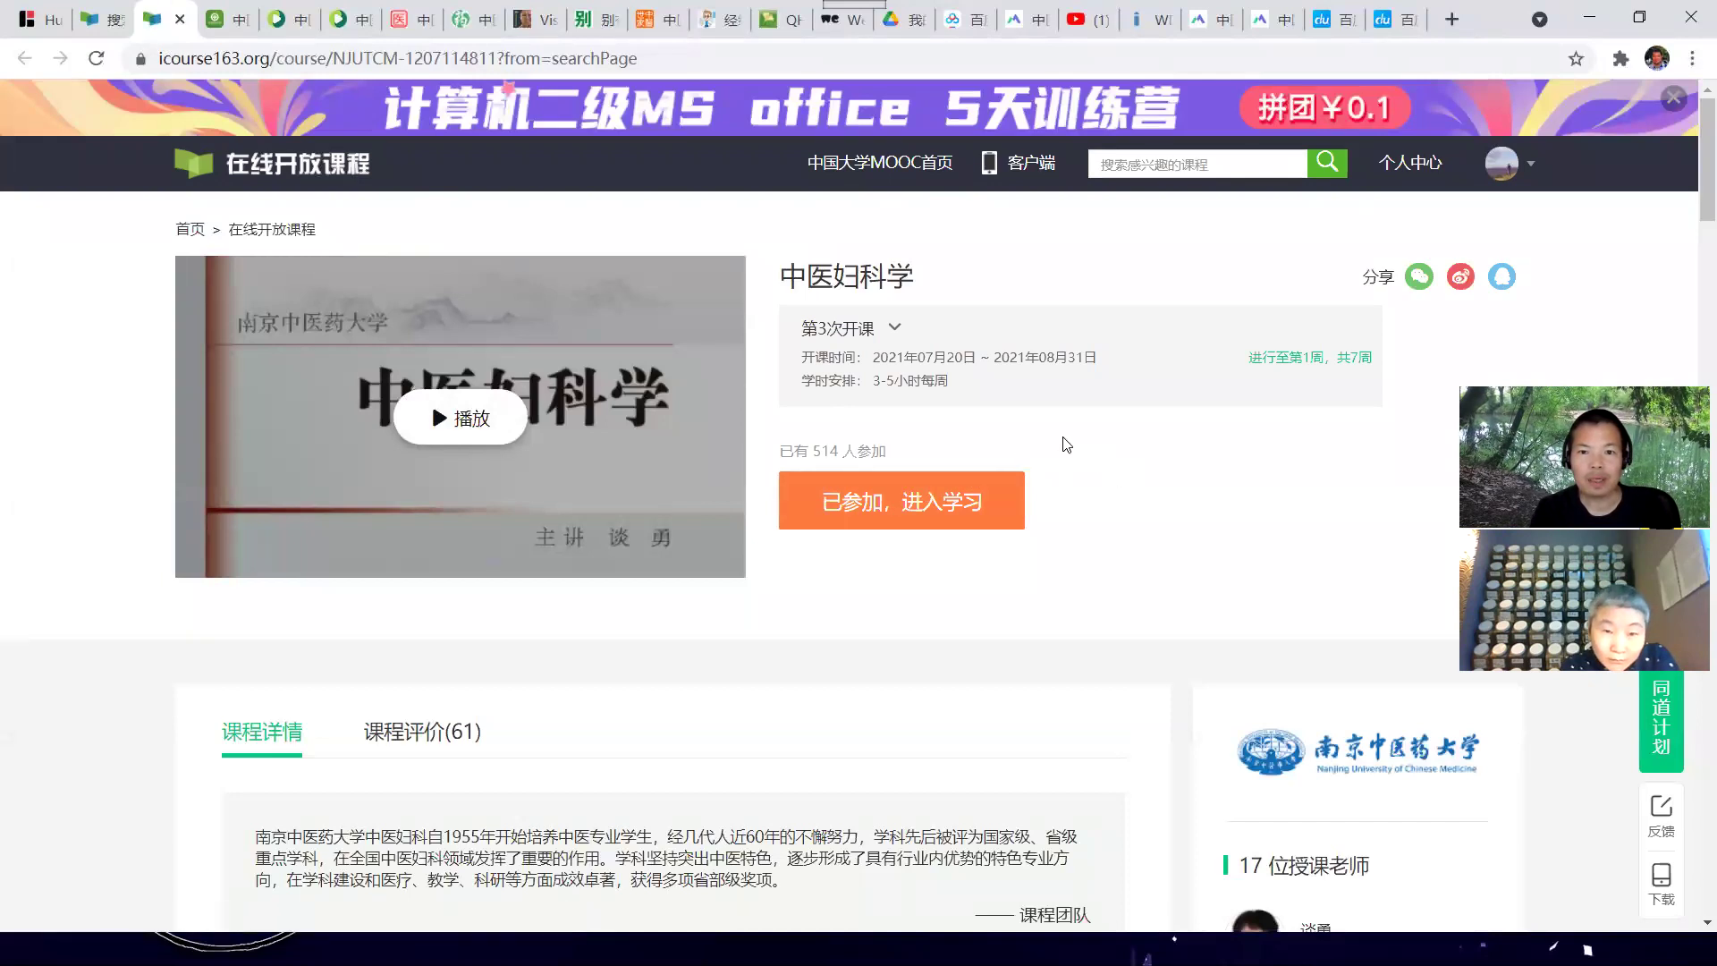
click(896, 338)
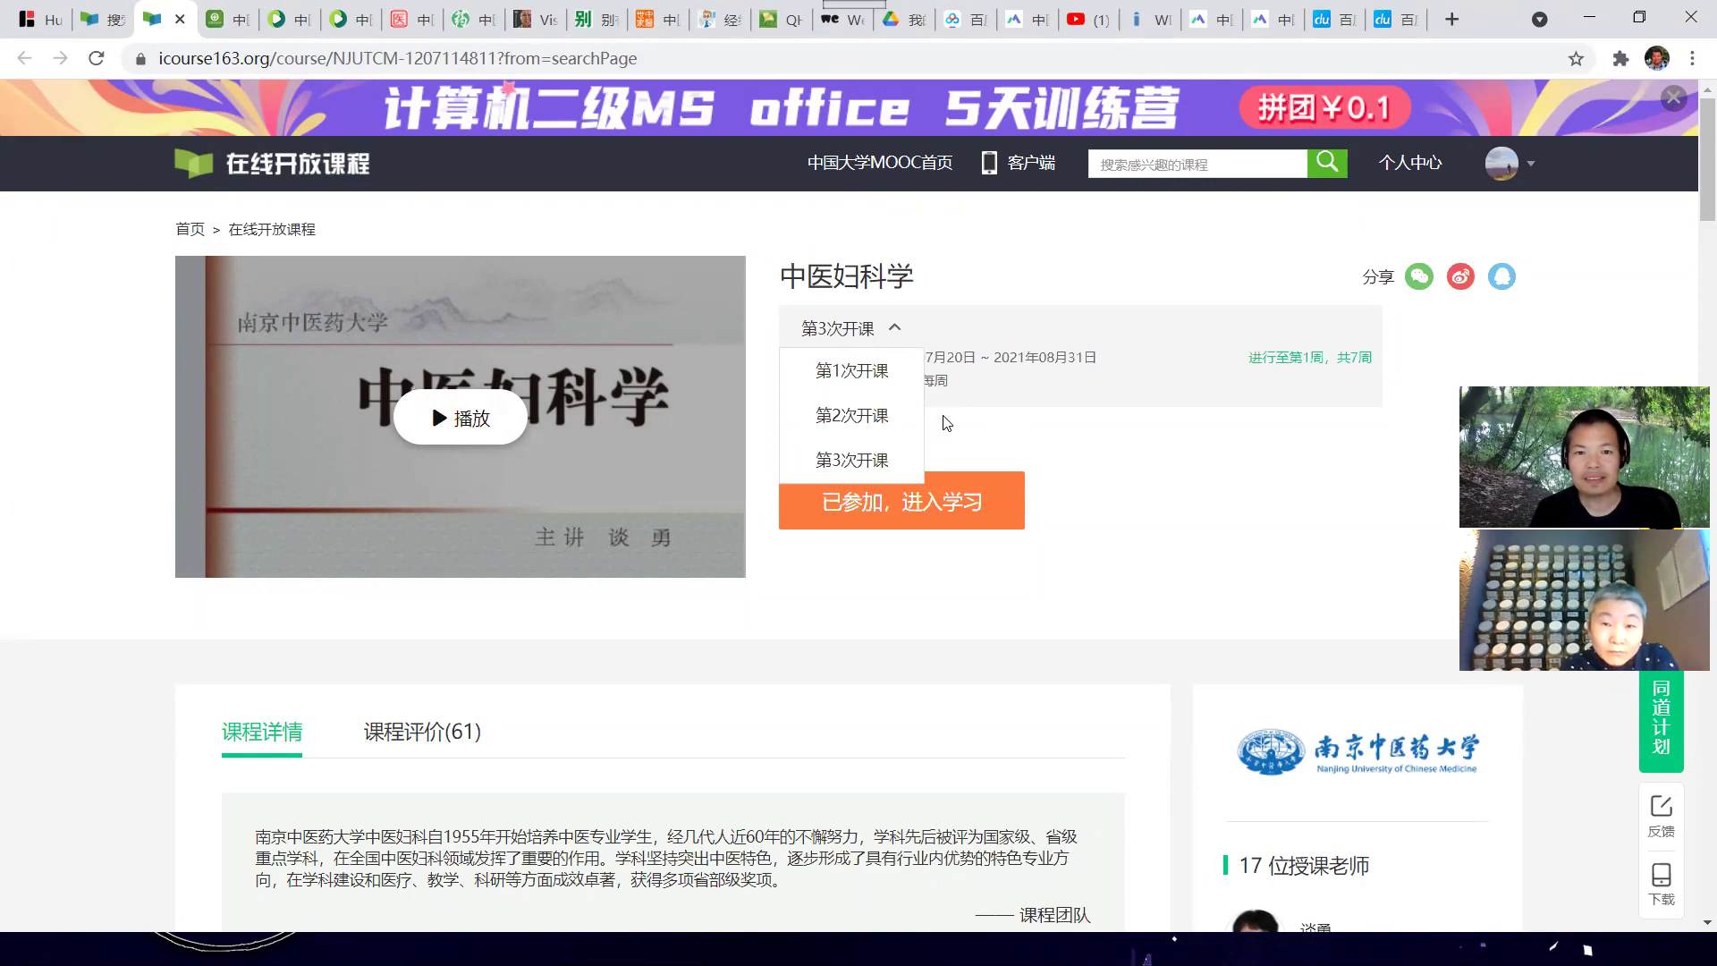
click(1124, 457)
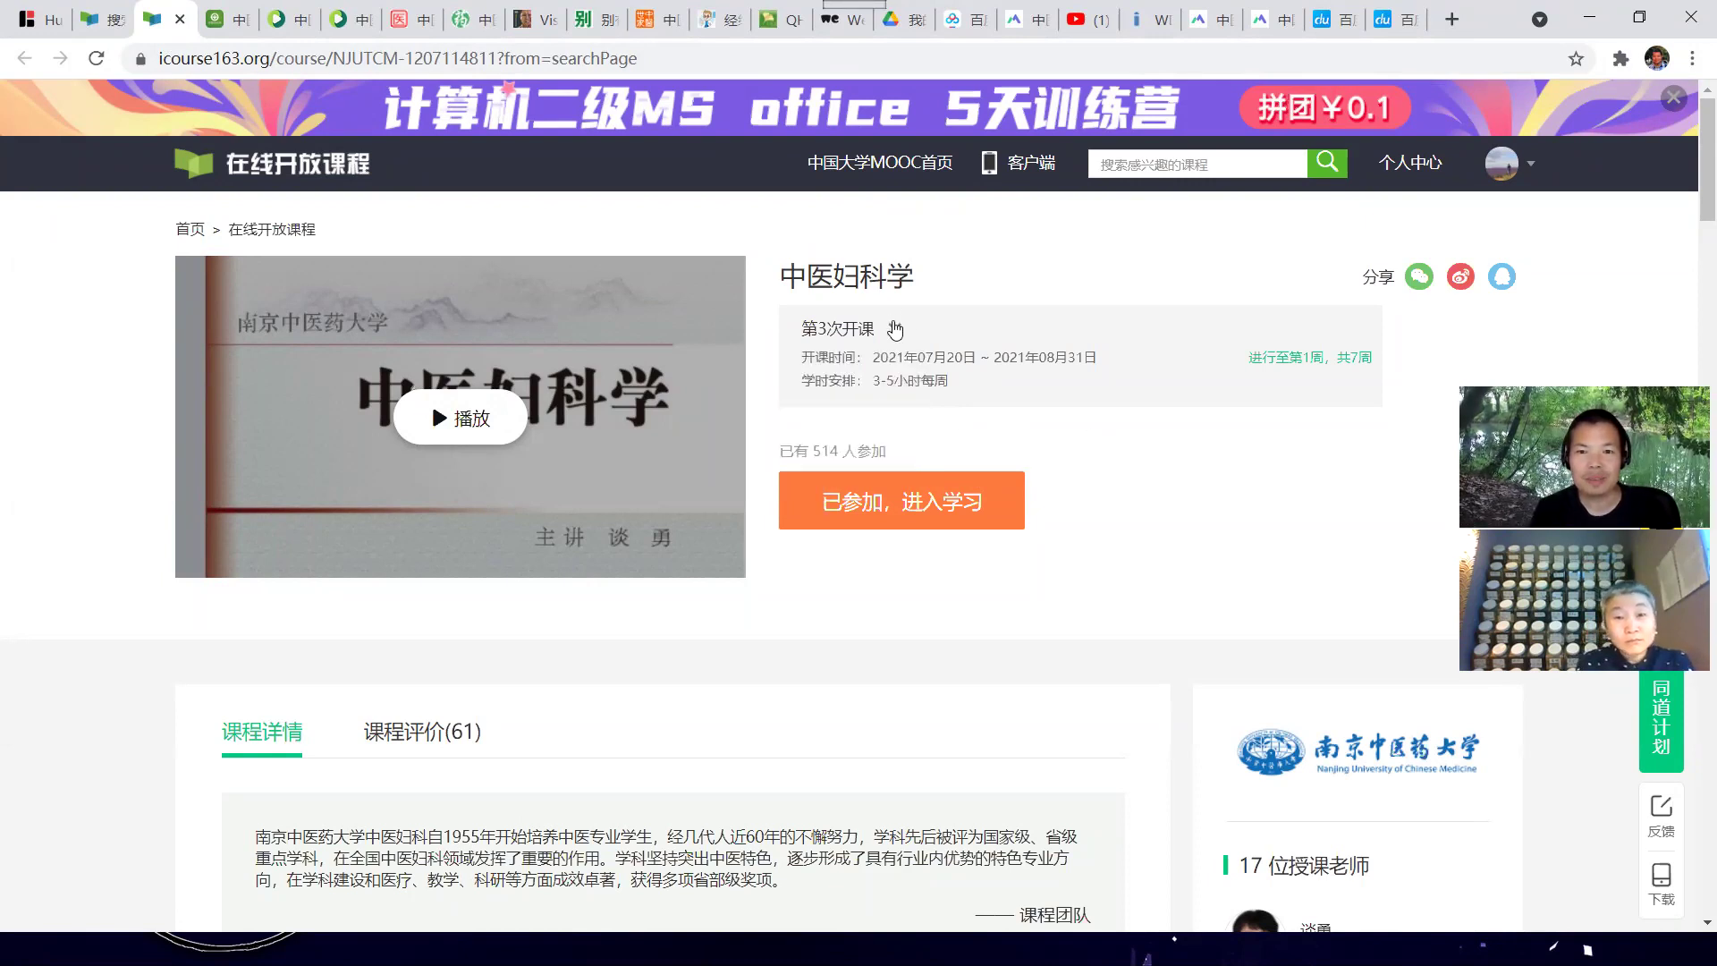
scroll(1100, 475, down, 7)
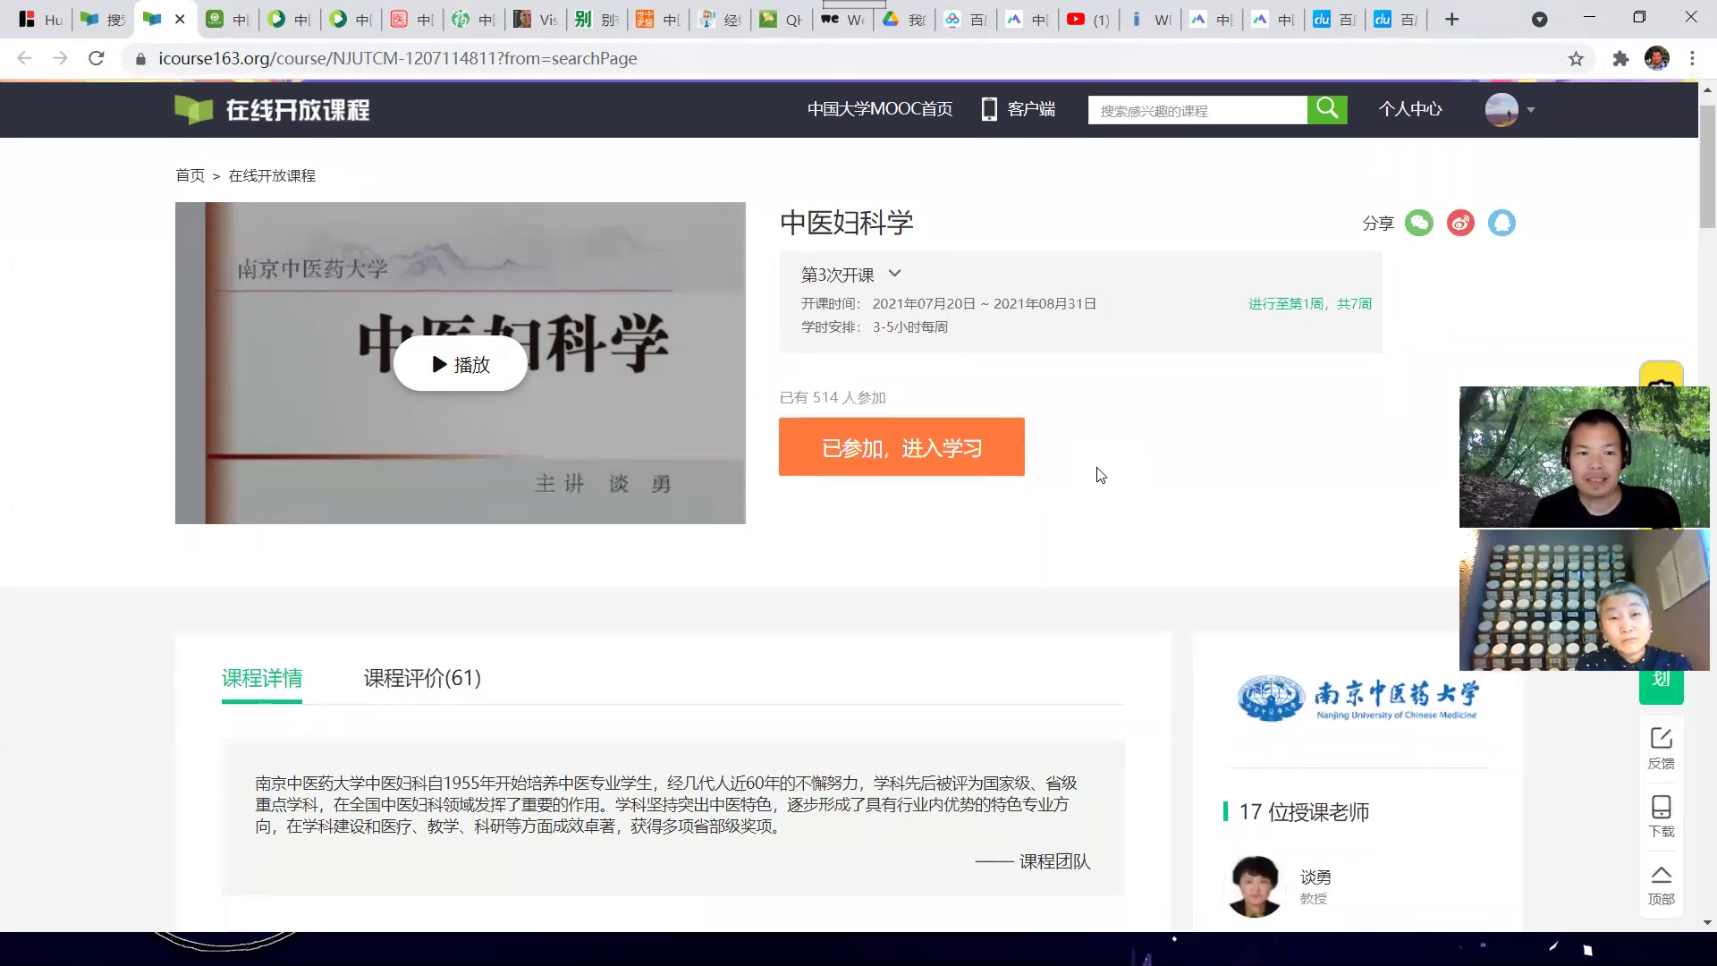
scroll(1099, 475, up, 6)
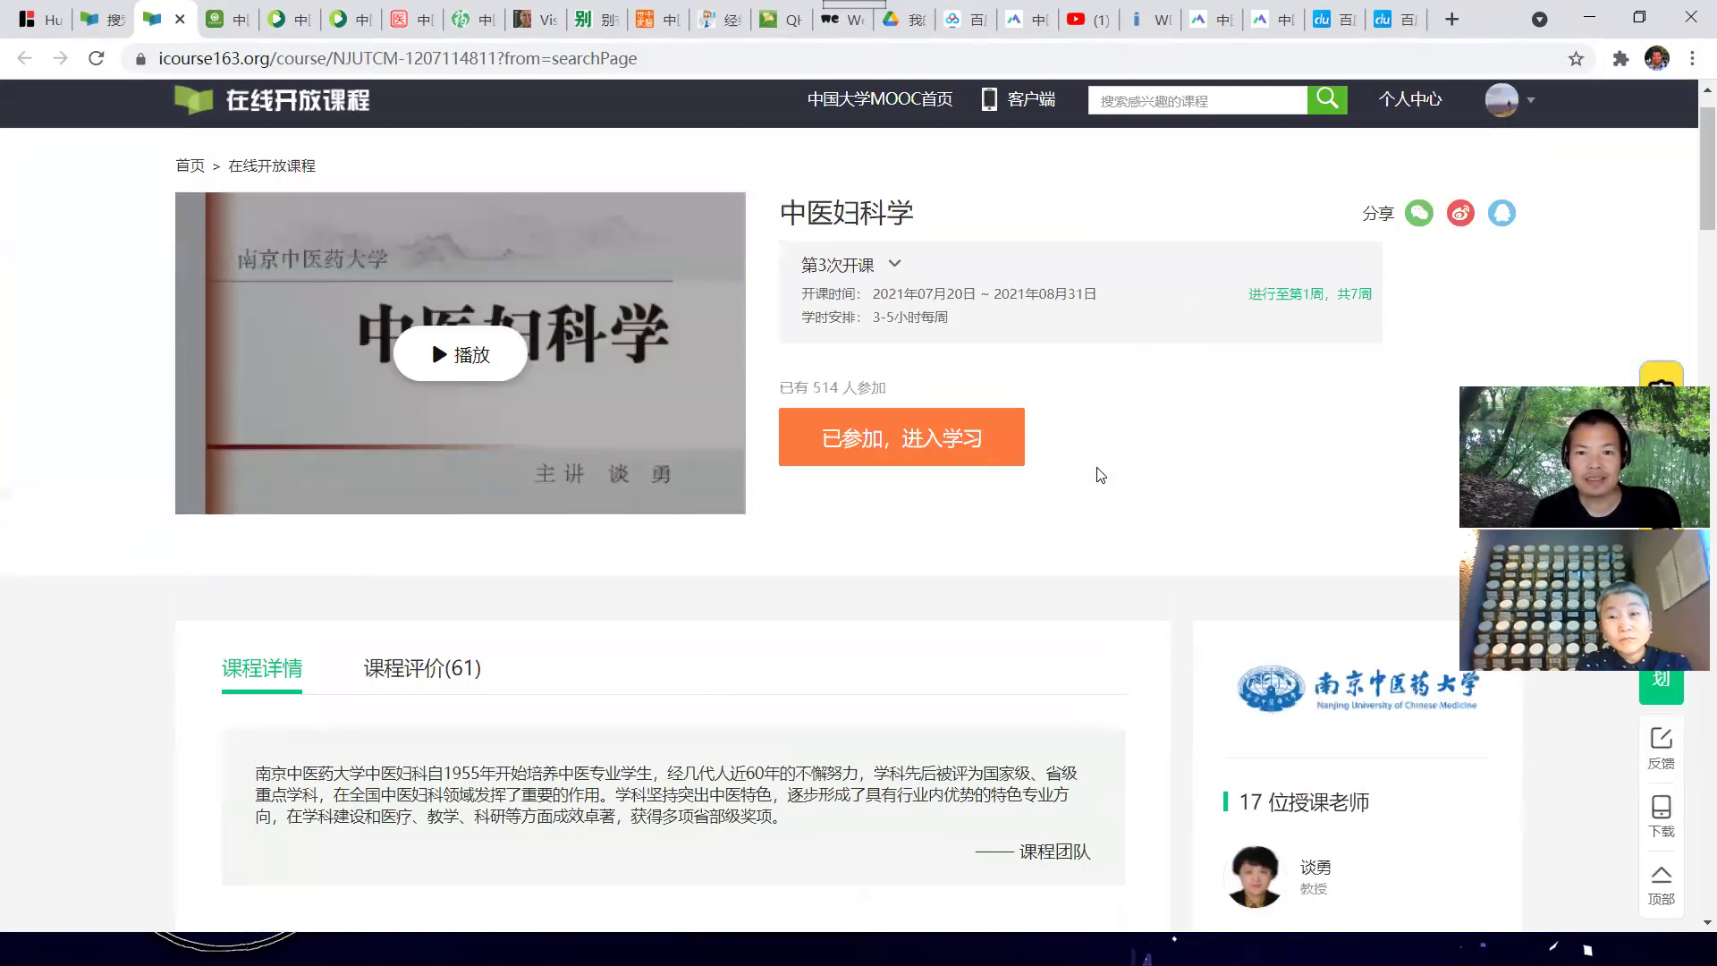
scroll(1100, 475, up, 1)
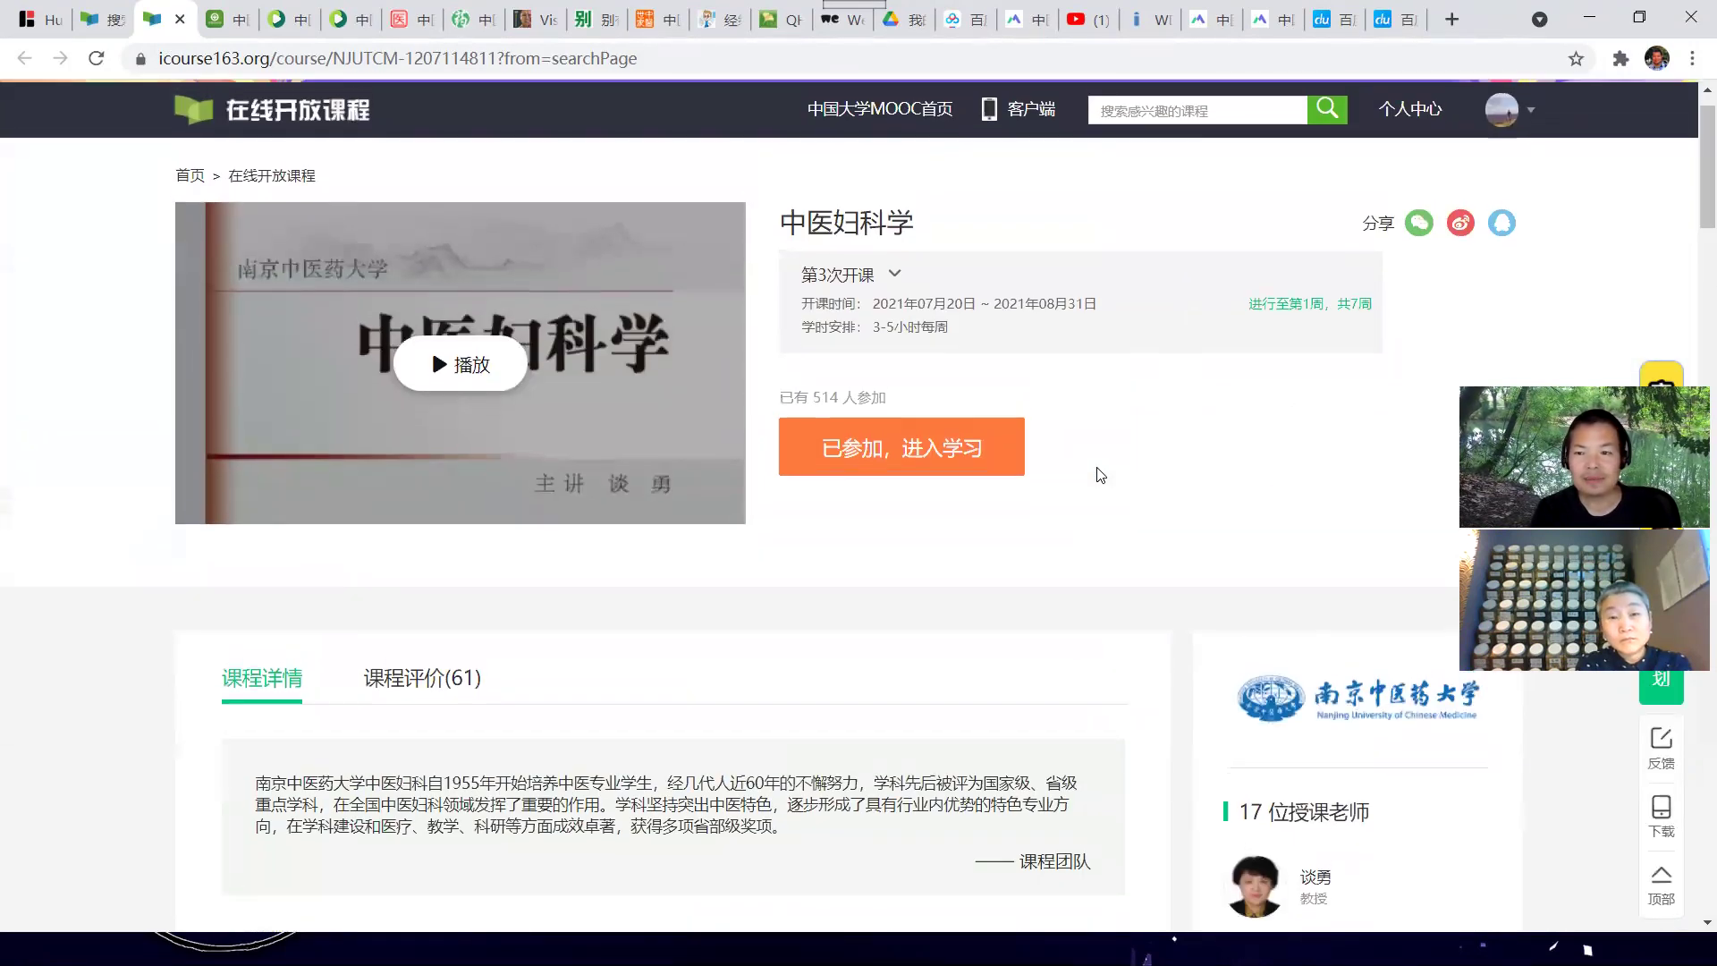
click(978, 462)
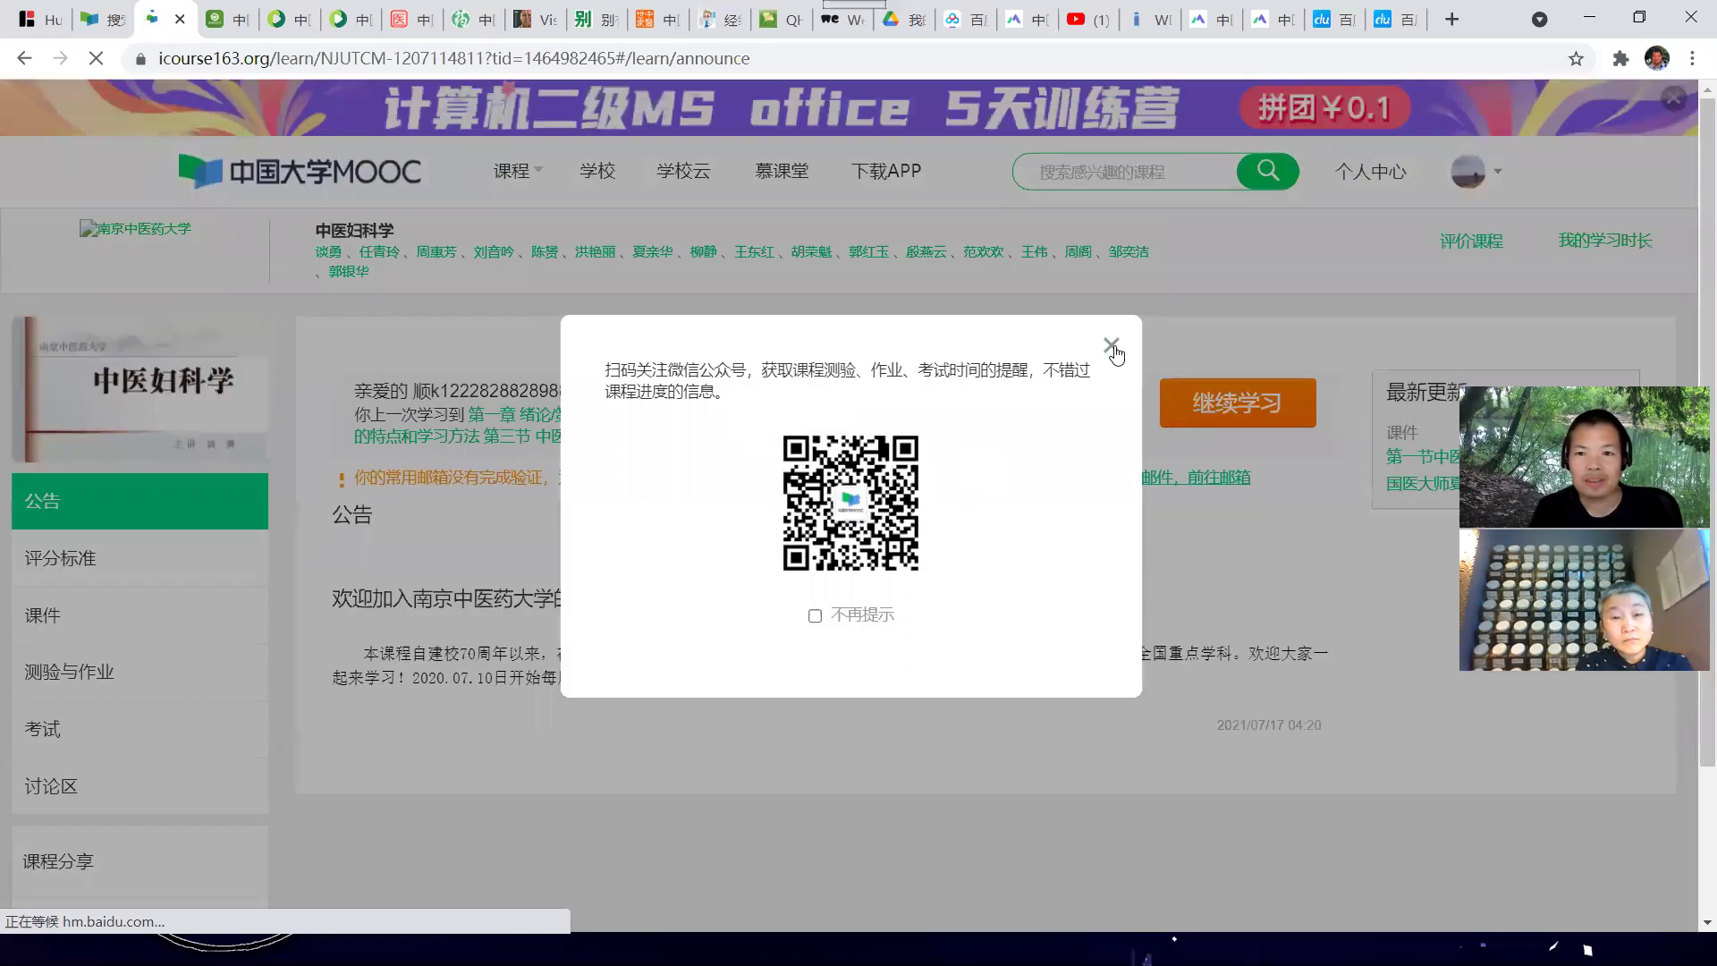
click(1113, 351)
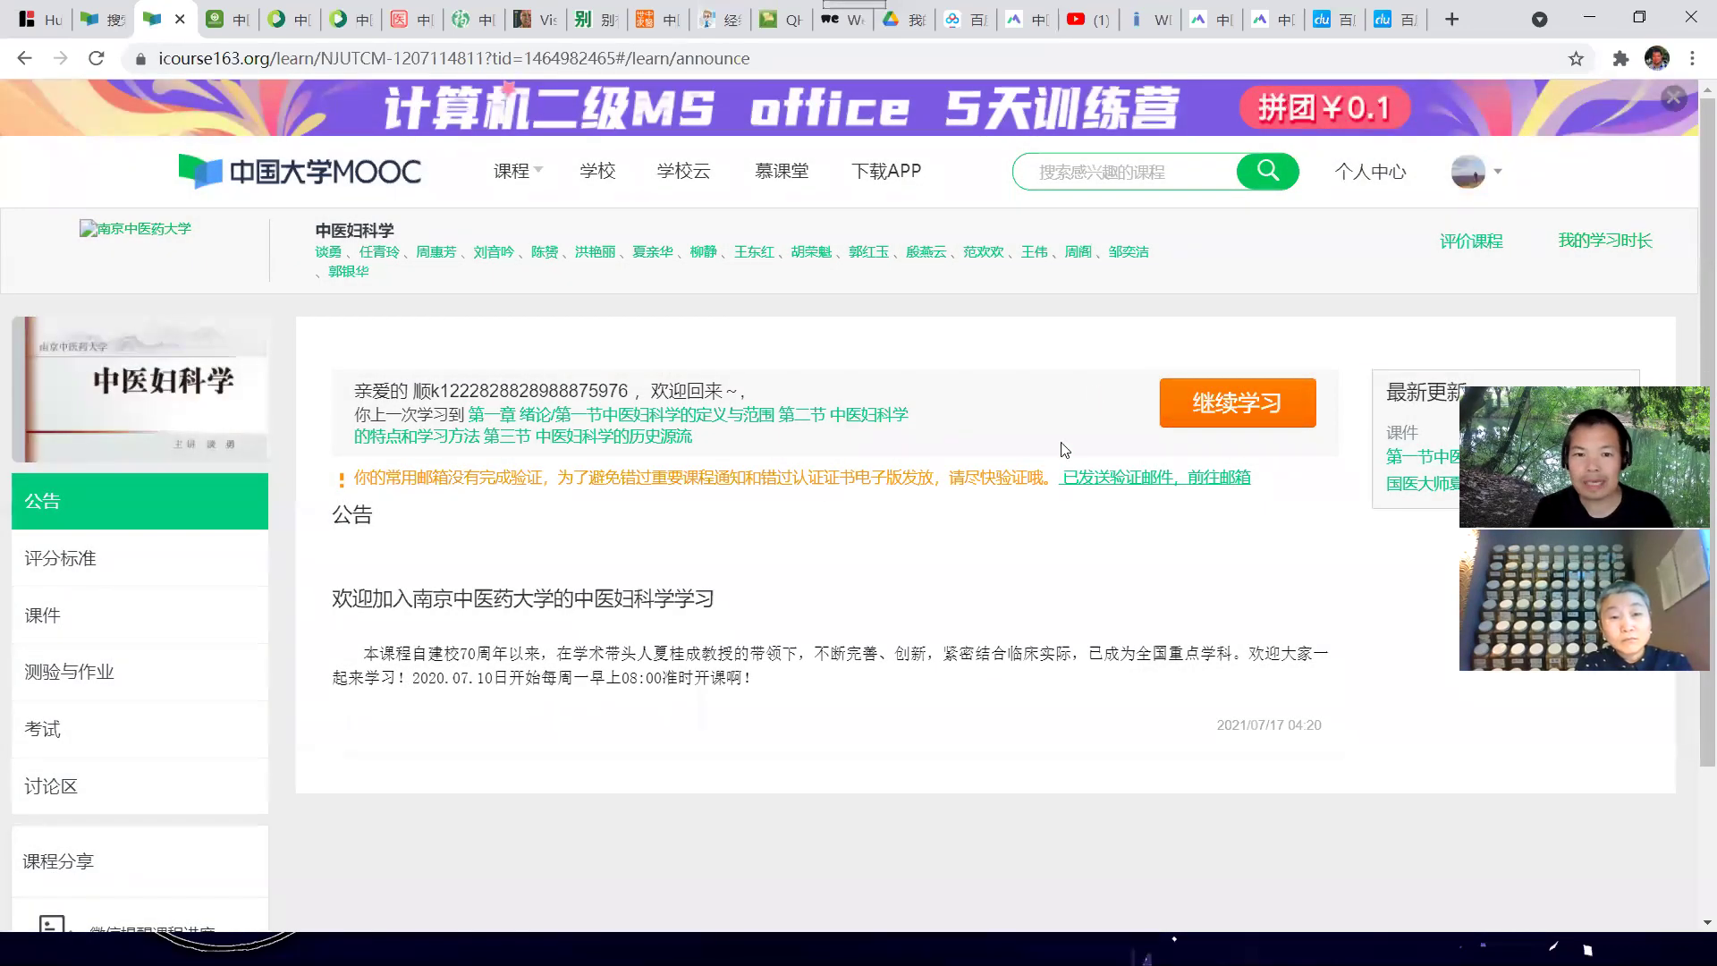
Show the 课件 courseware list and open the first 第一章 绪论 lesson
scroll(998, 594, down, 1)
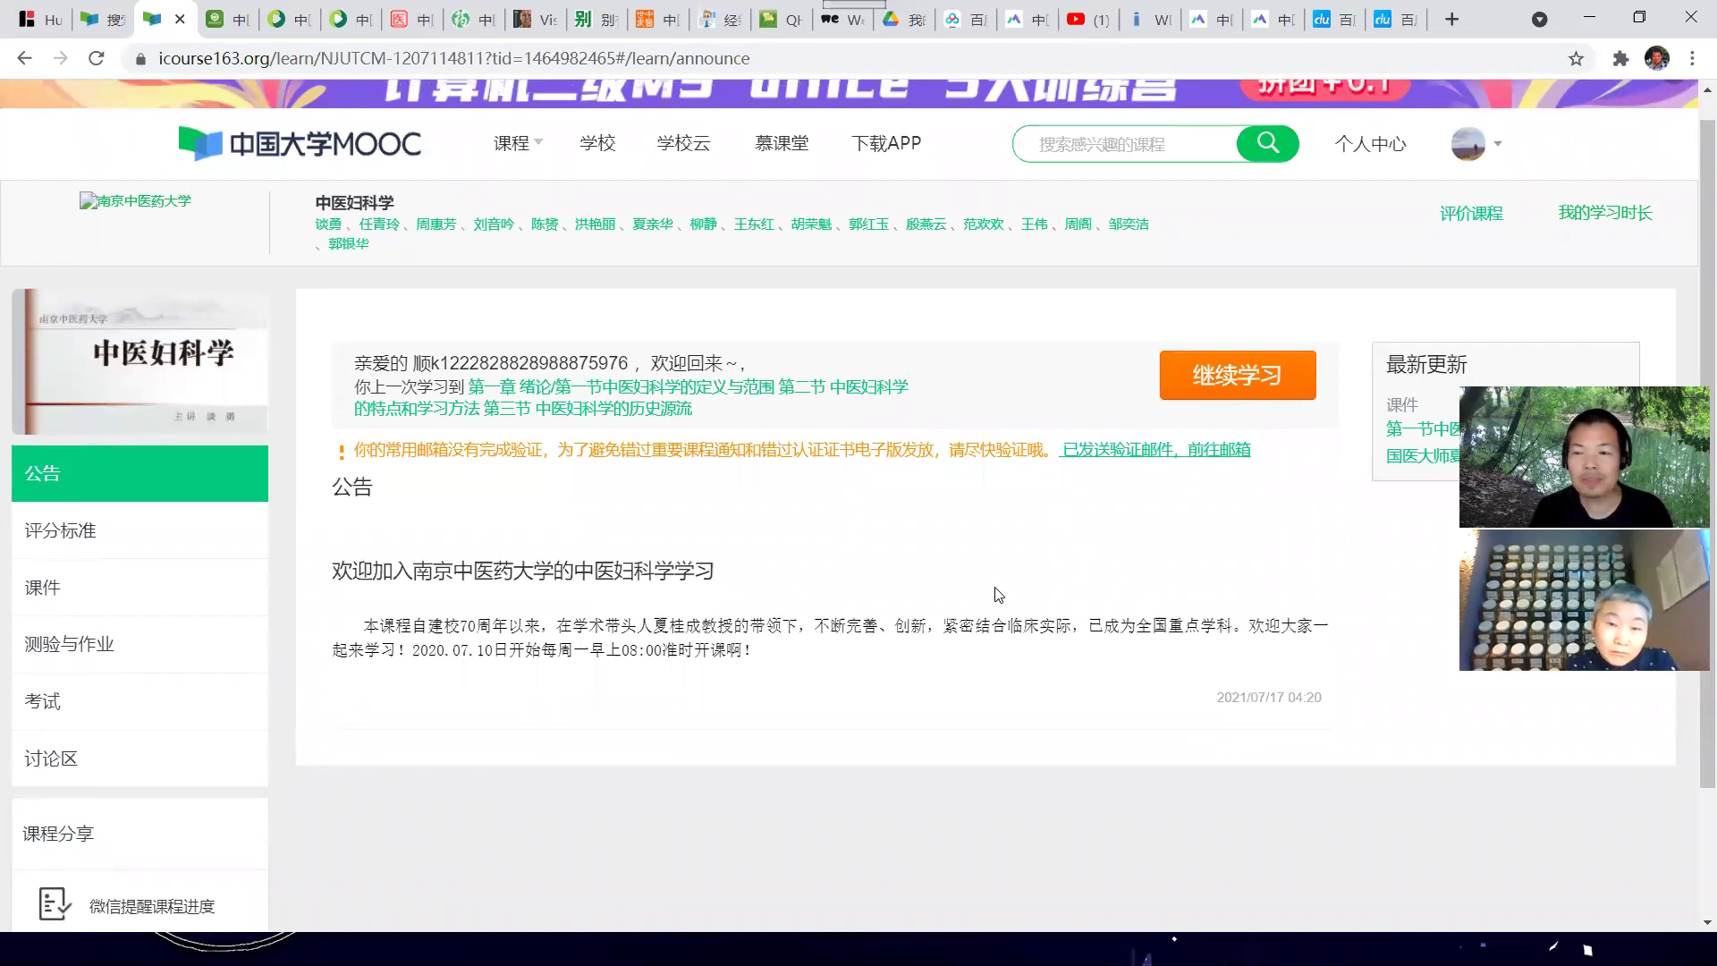
scroll(998, 594, down, 1)
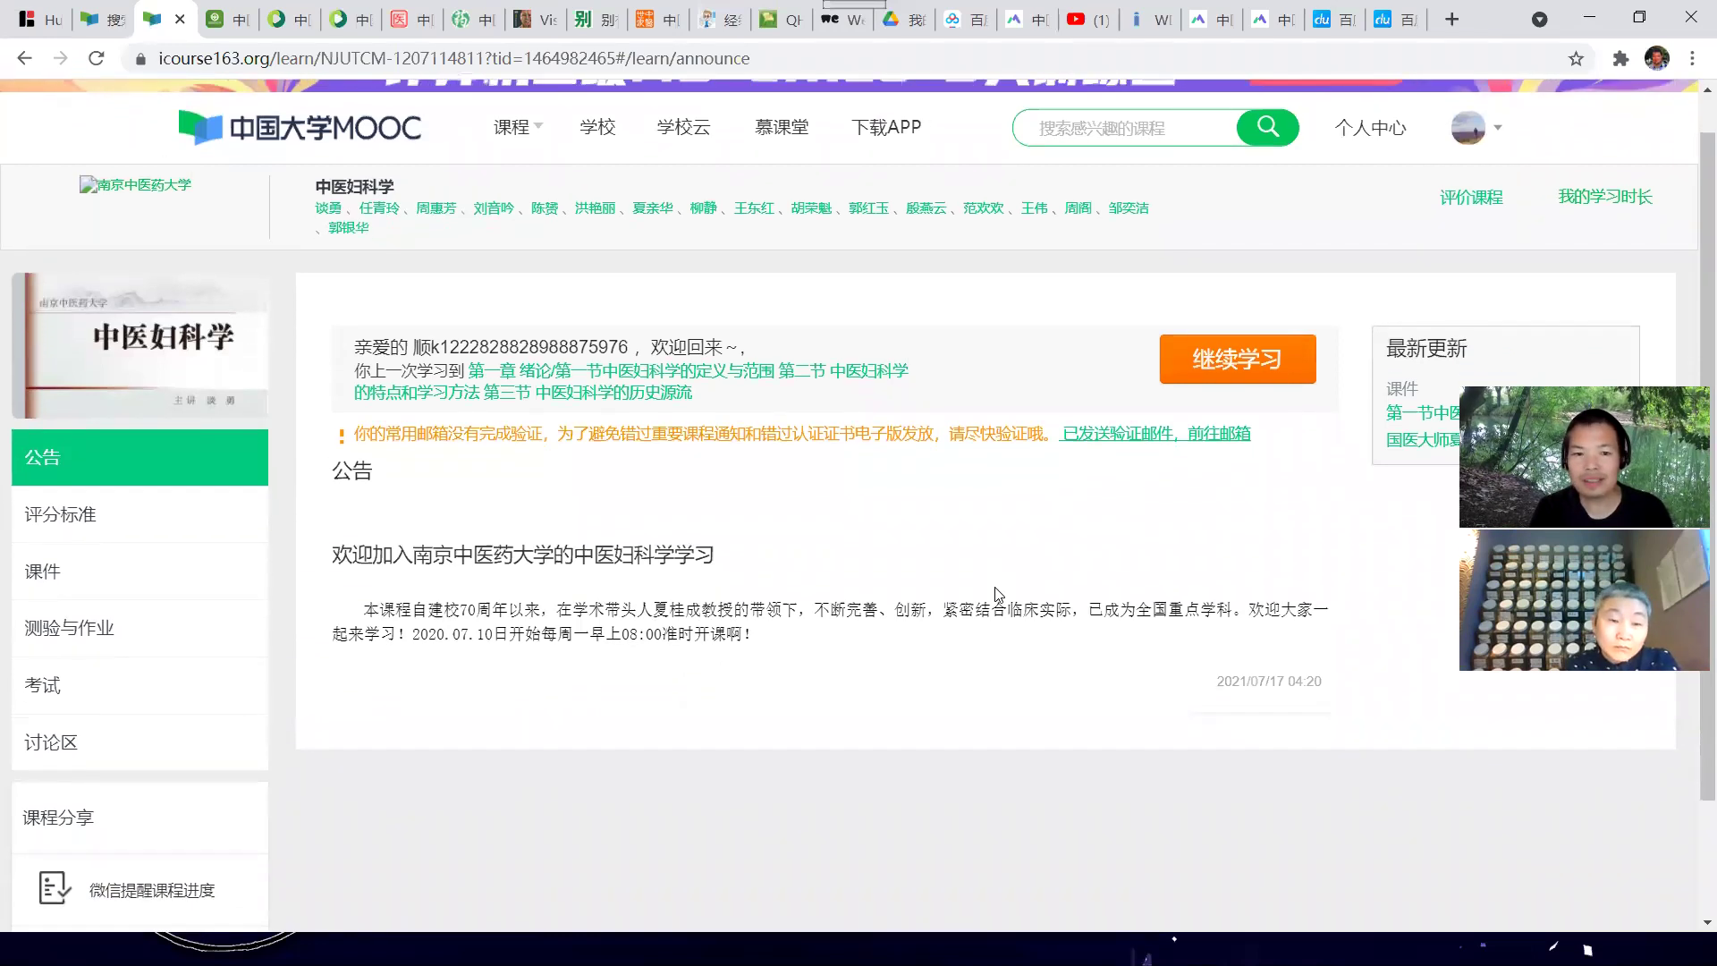
scroll(996, 586, down, 2)
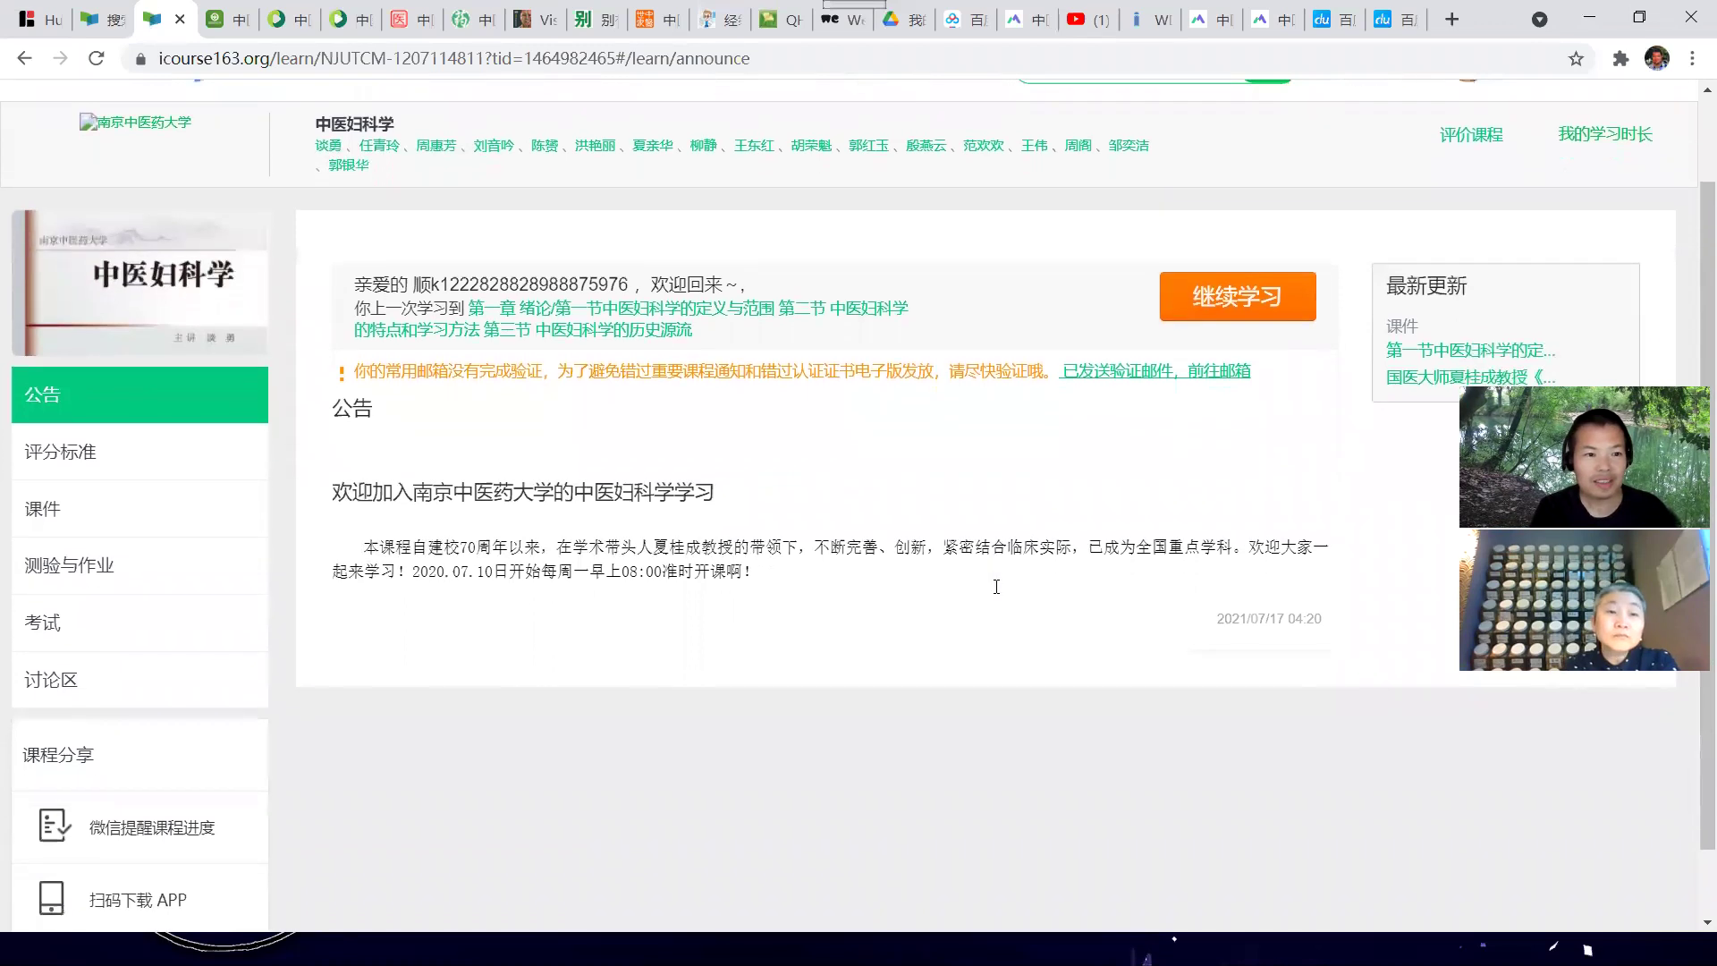
scroll(996, 585, up, 1)
scroll(998, 594, down, 3)
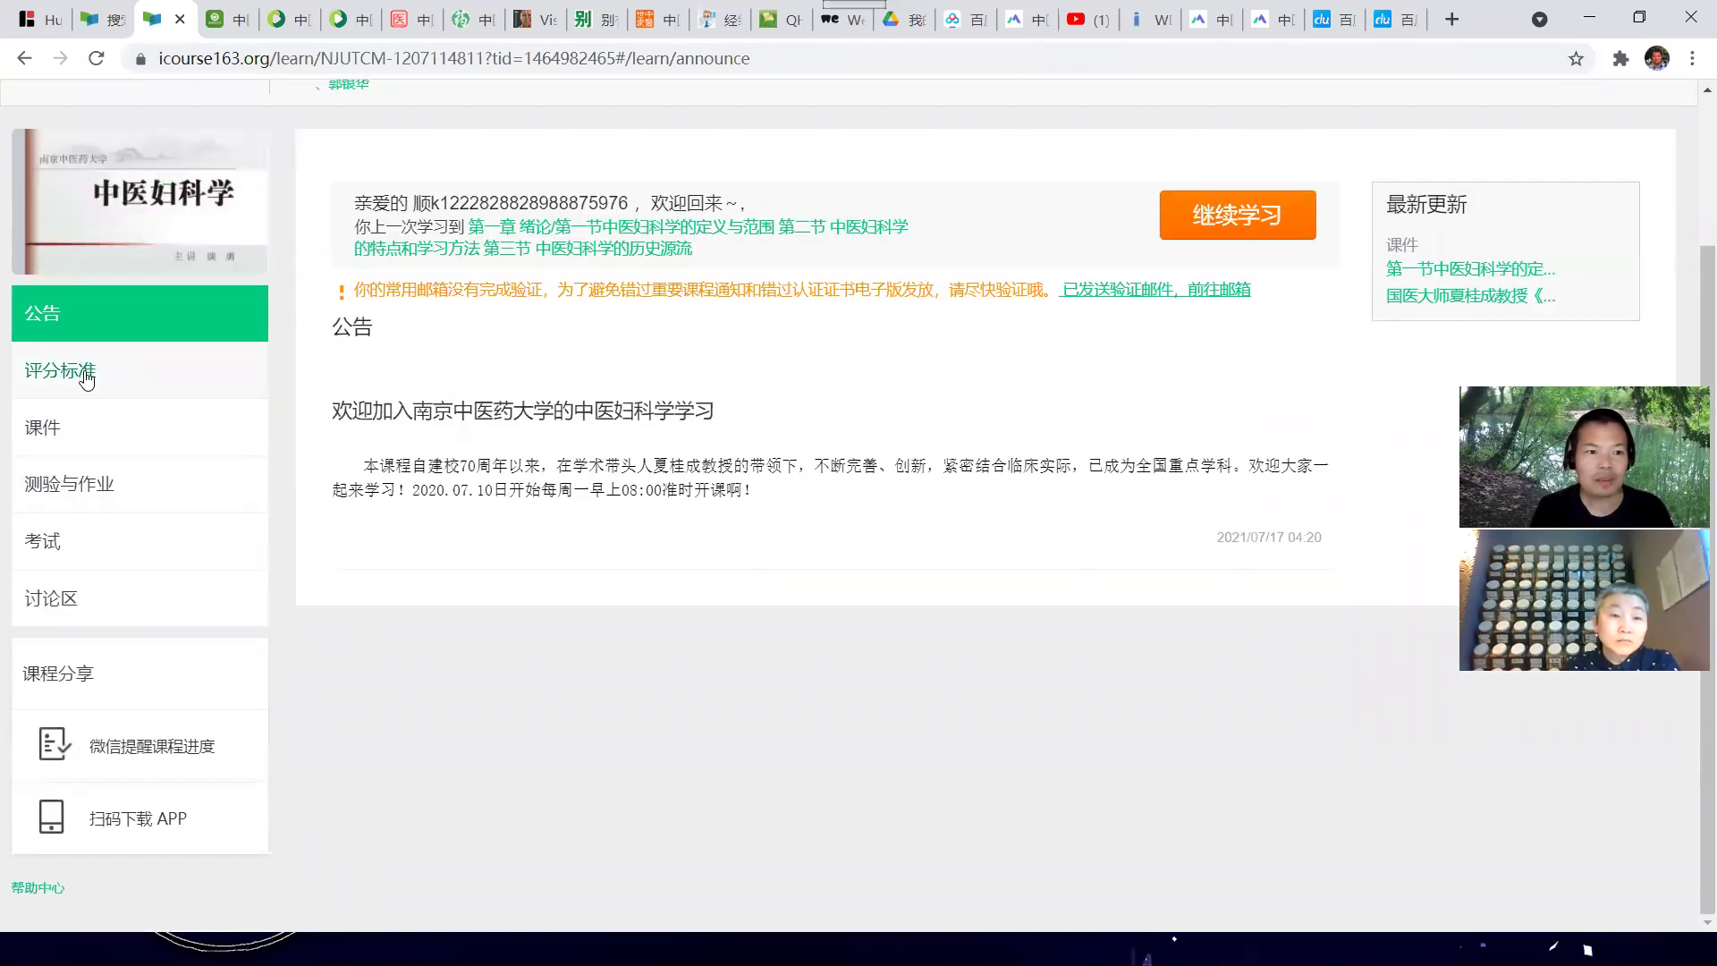
click(55, 435)
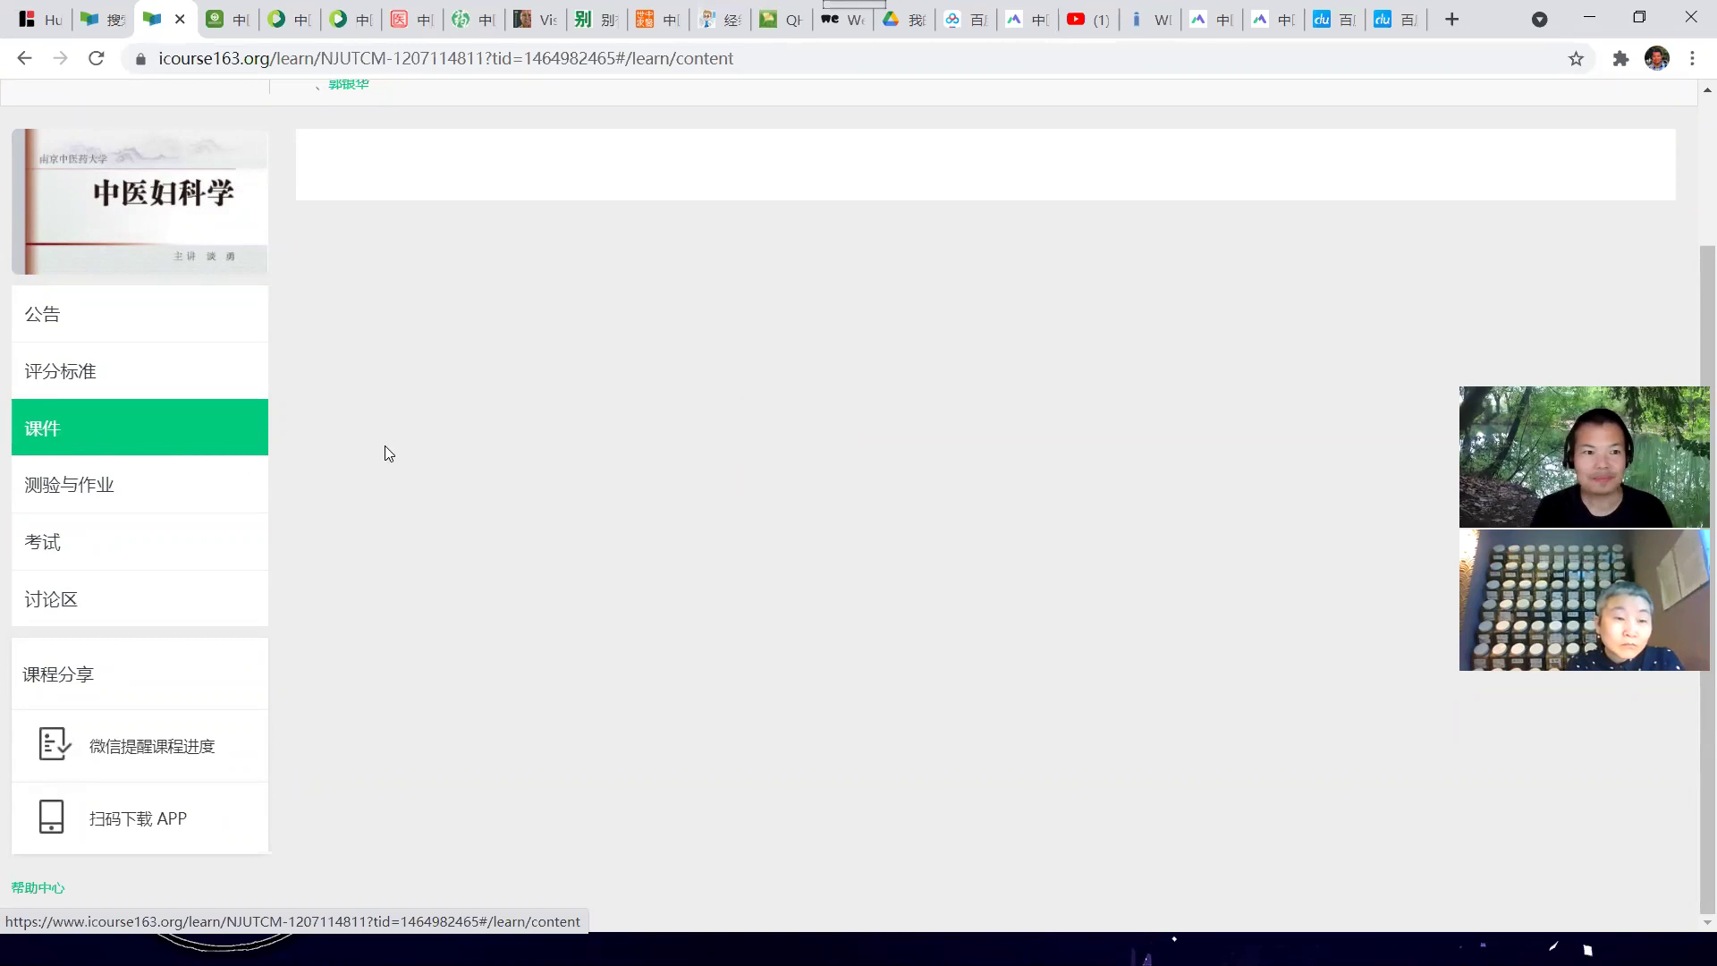
click(67, 495)
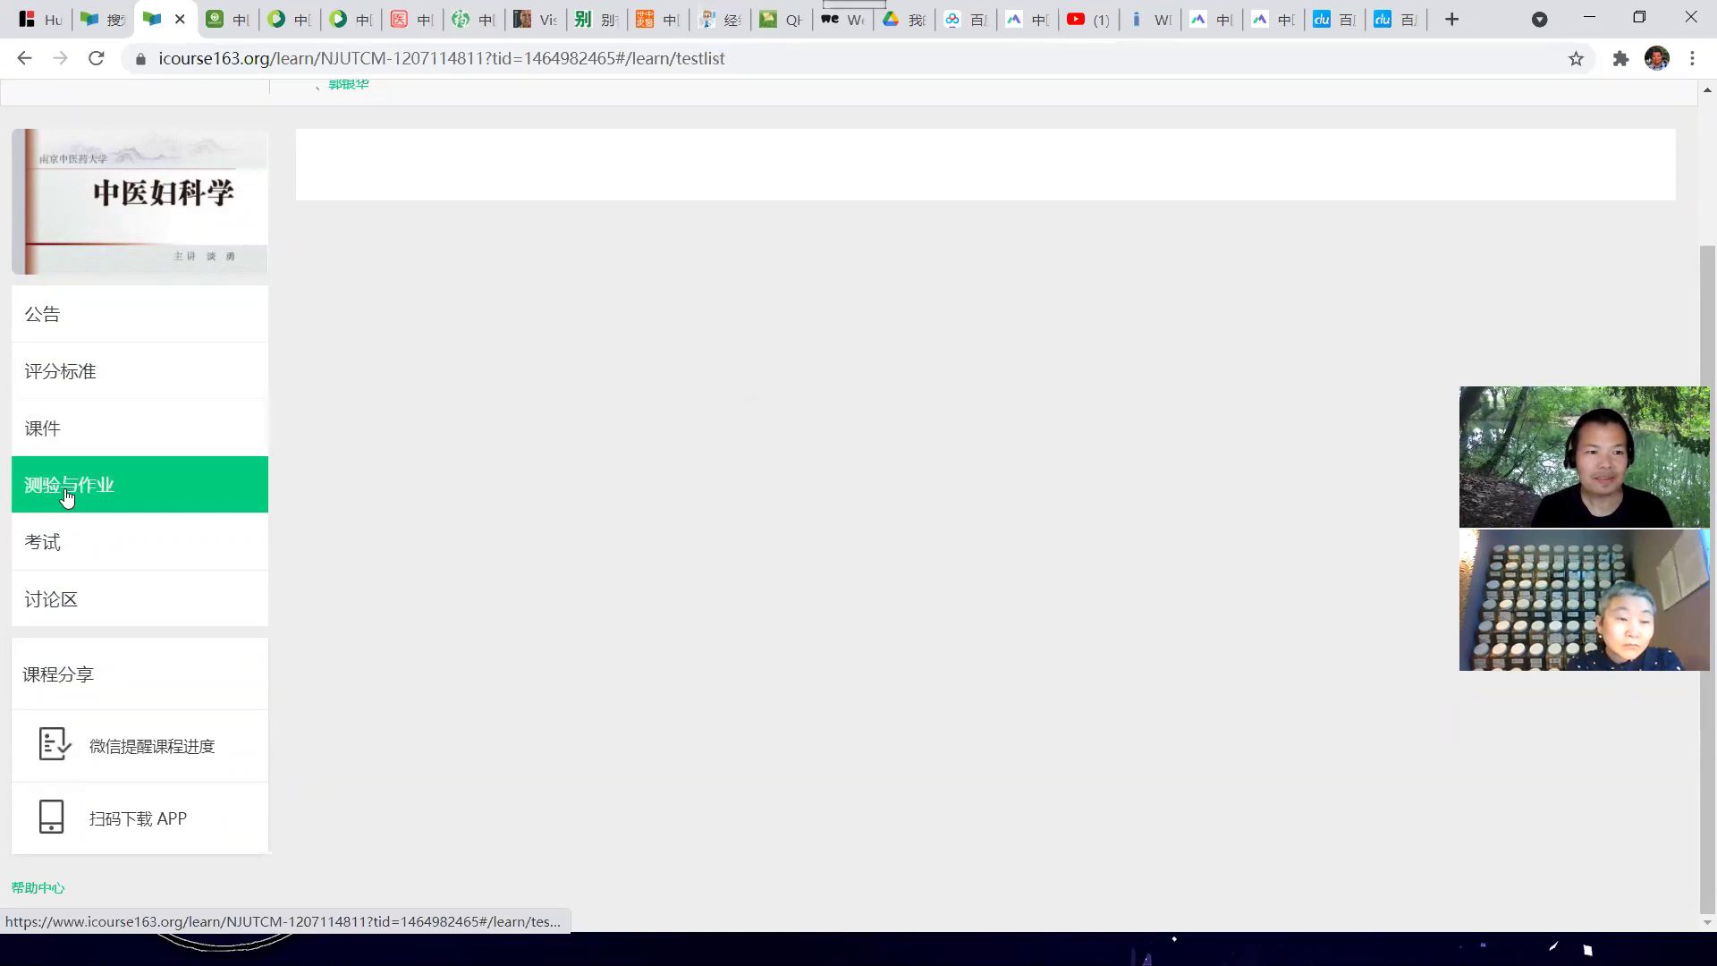
click(26, 432)
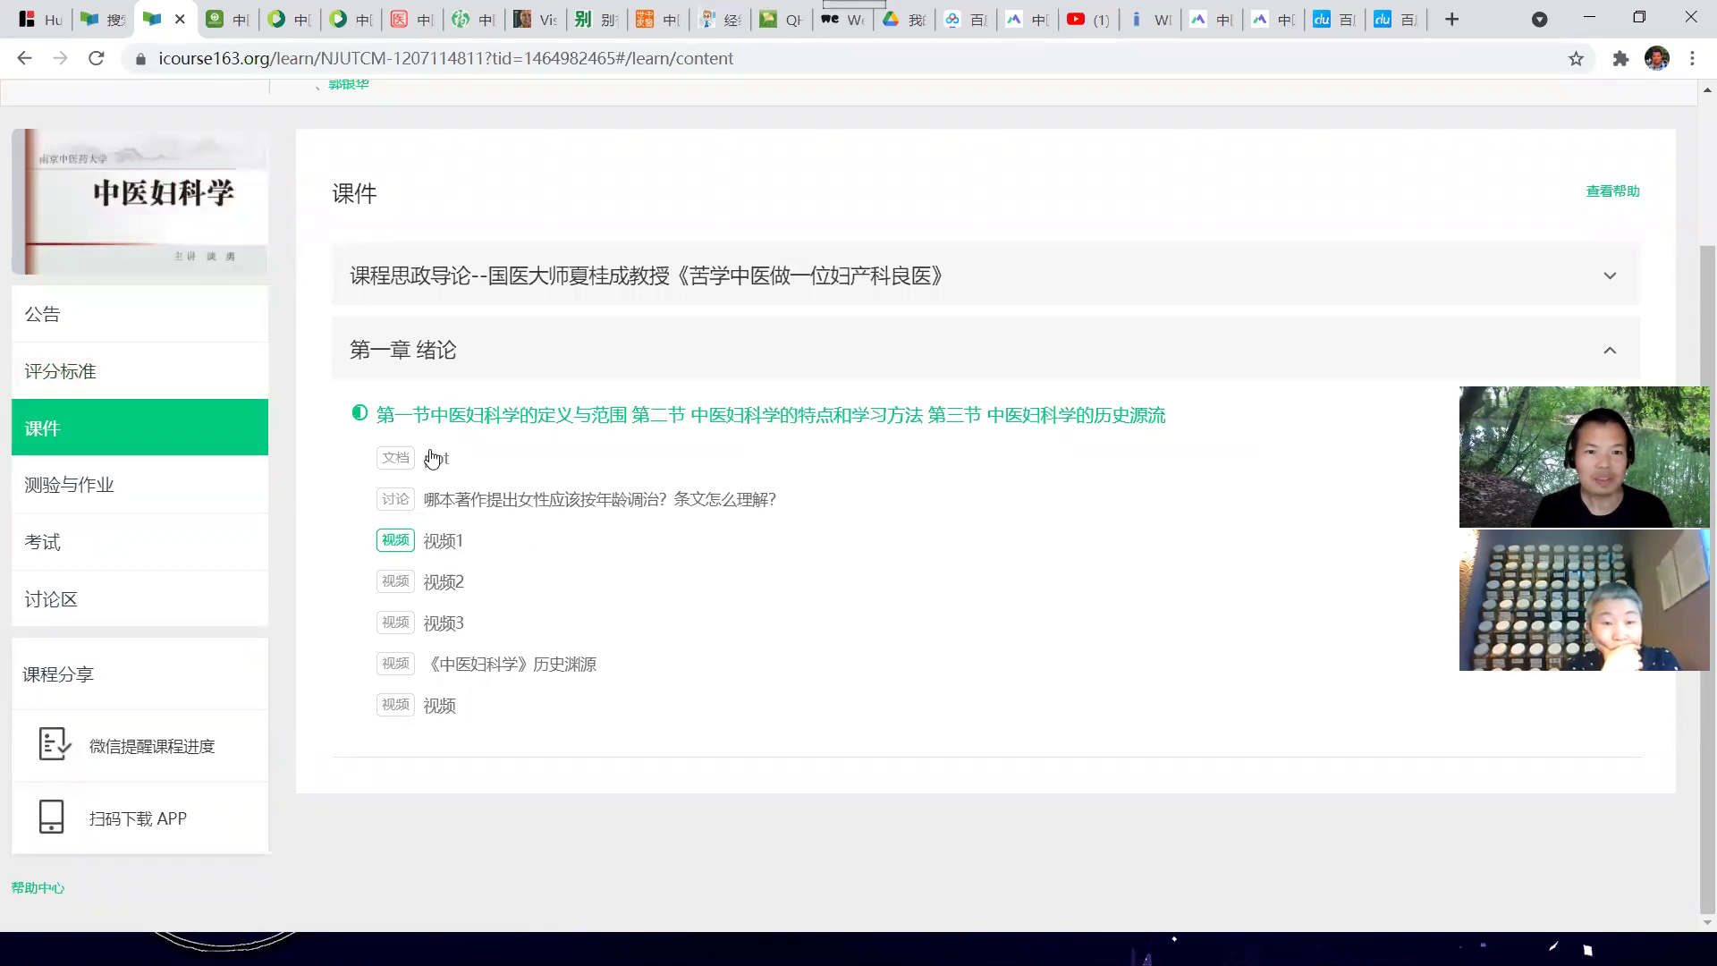
click(447, 541)
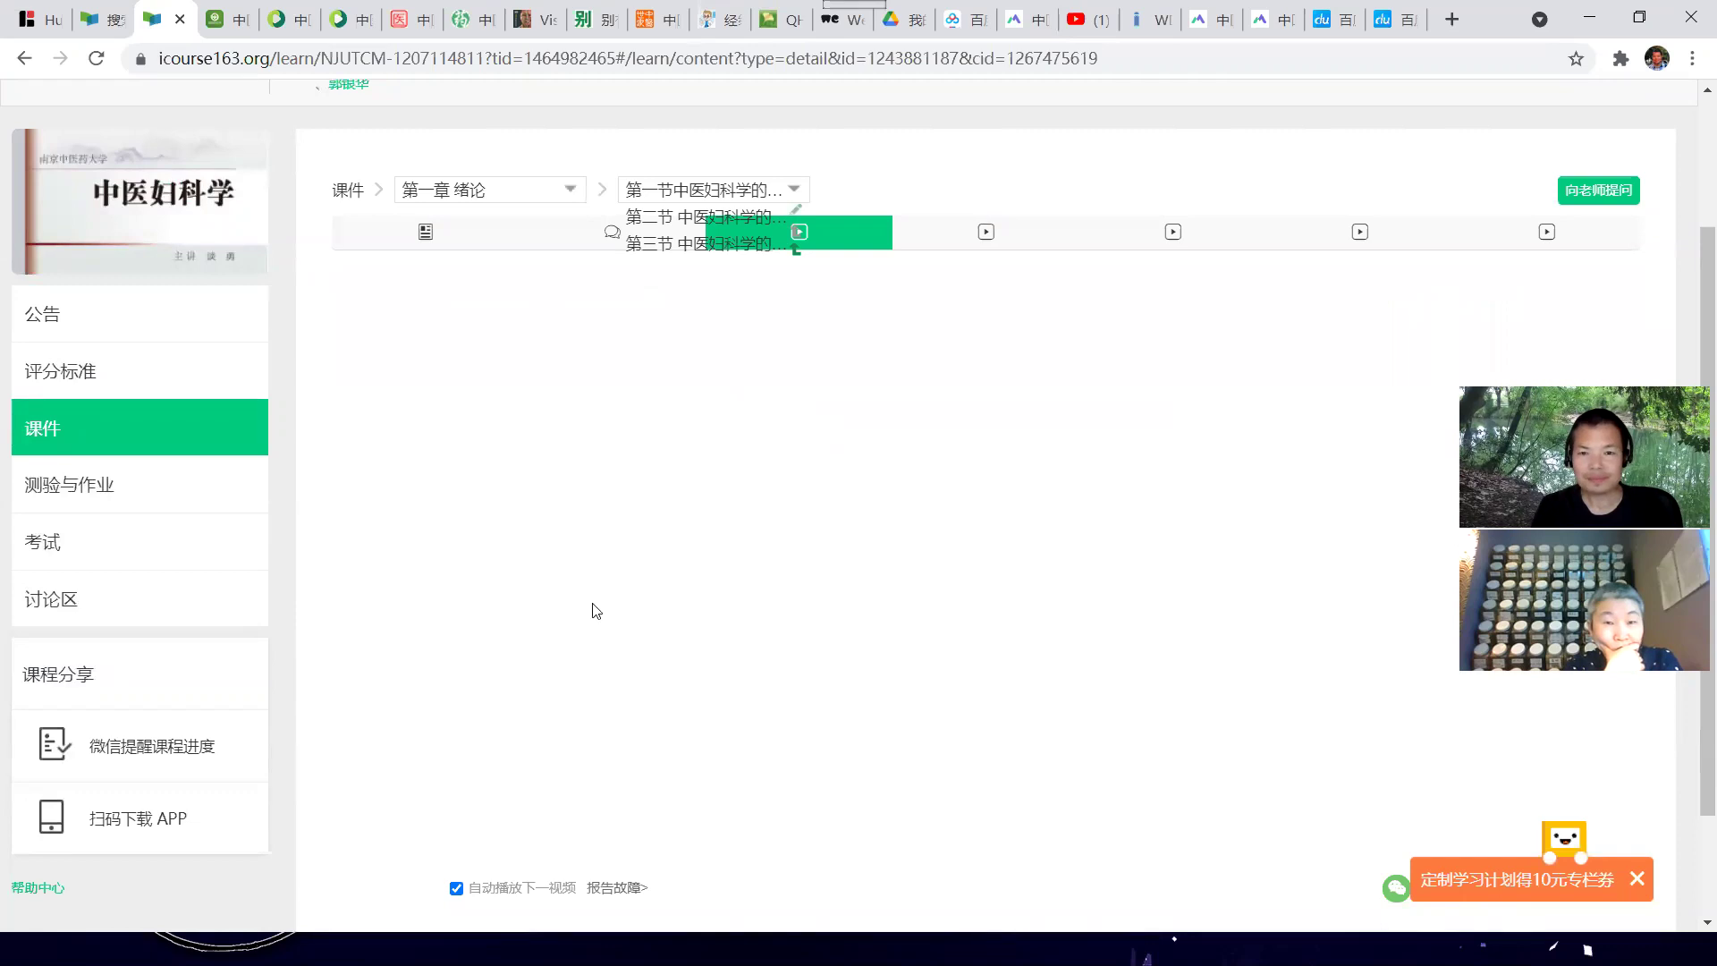
Seek 视频1 to 01:35, 03:58 and 05:35, then view the empty 测验与作业 page
scroll(824, 659, down, 1)
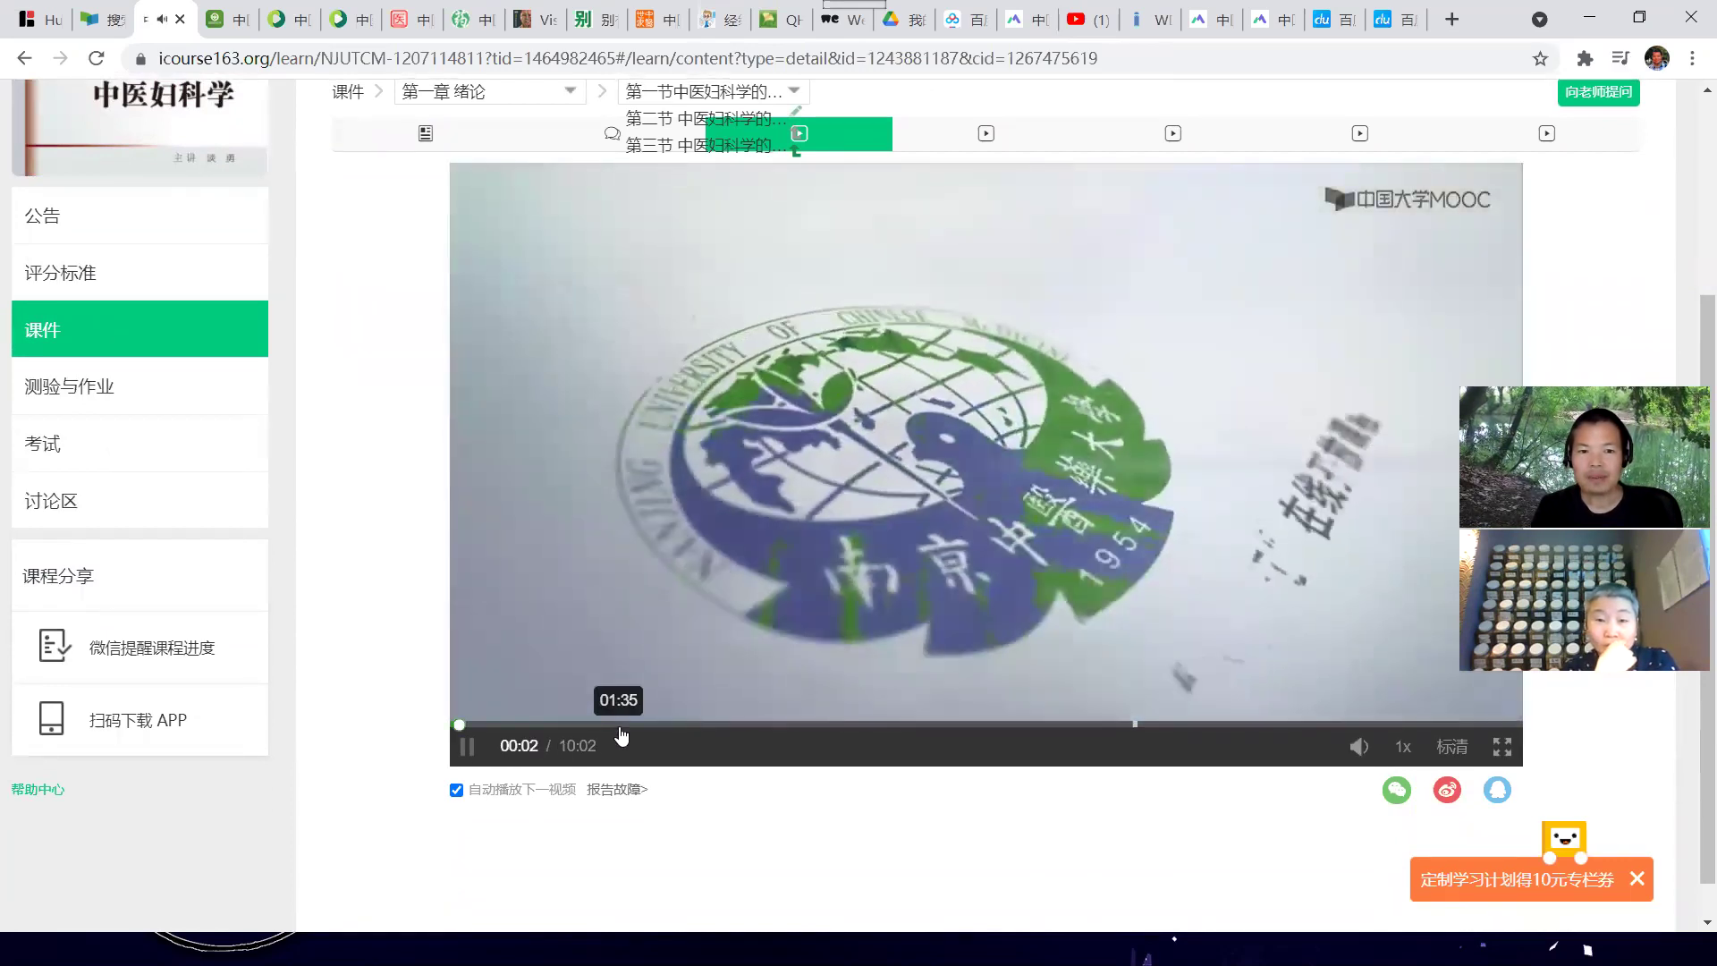
click(622, 726)
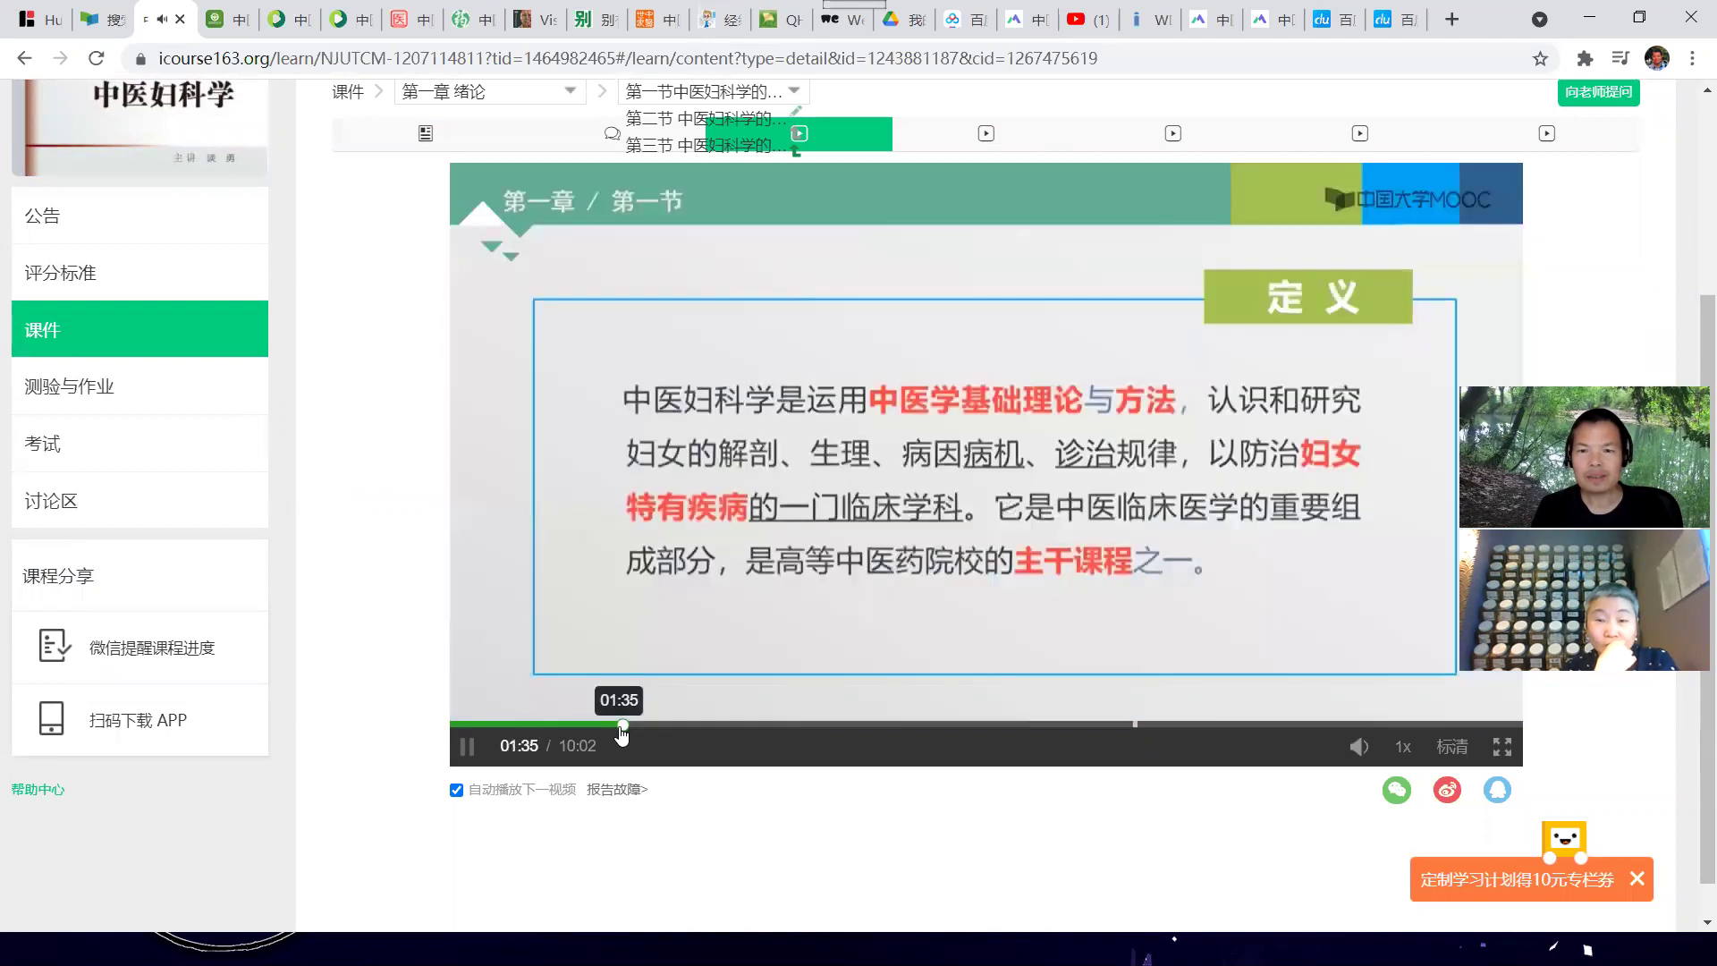
click(698, 726)
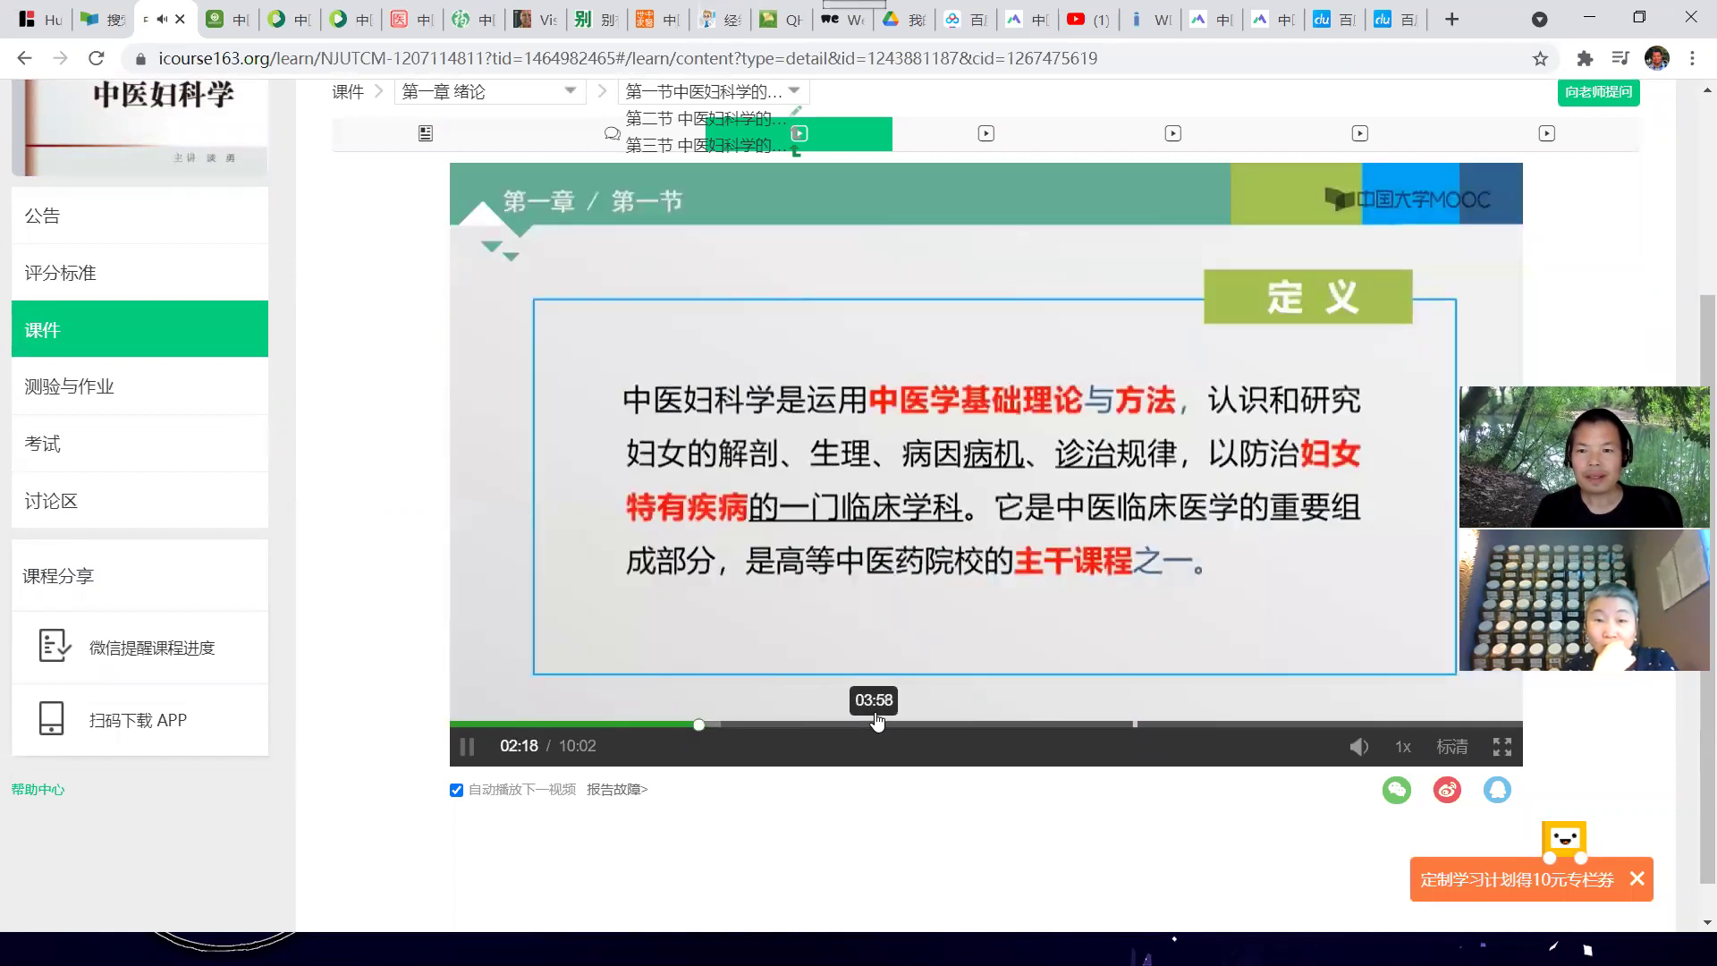
click(876, 724)
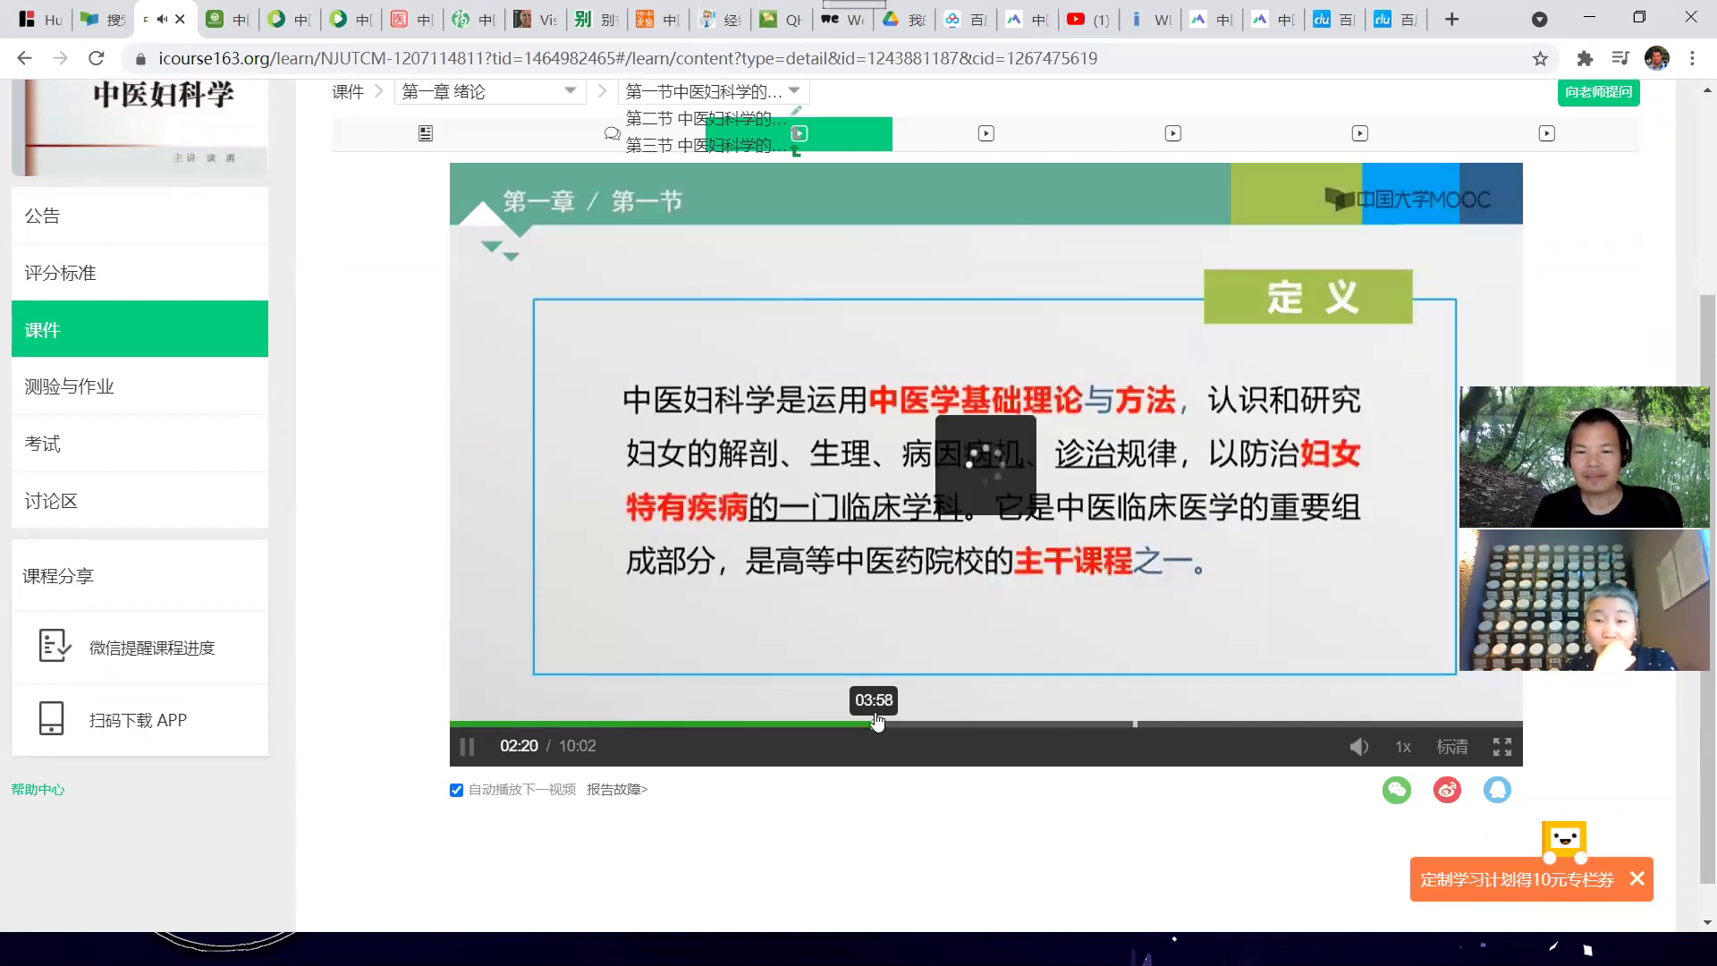
click(1049, 724)
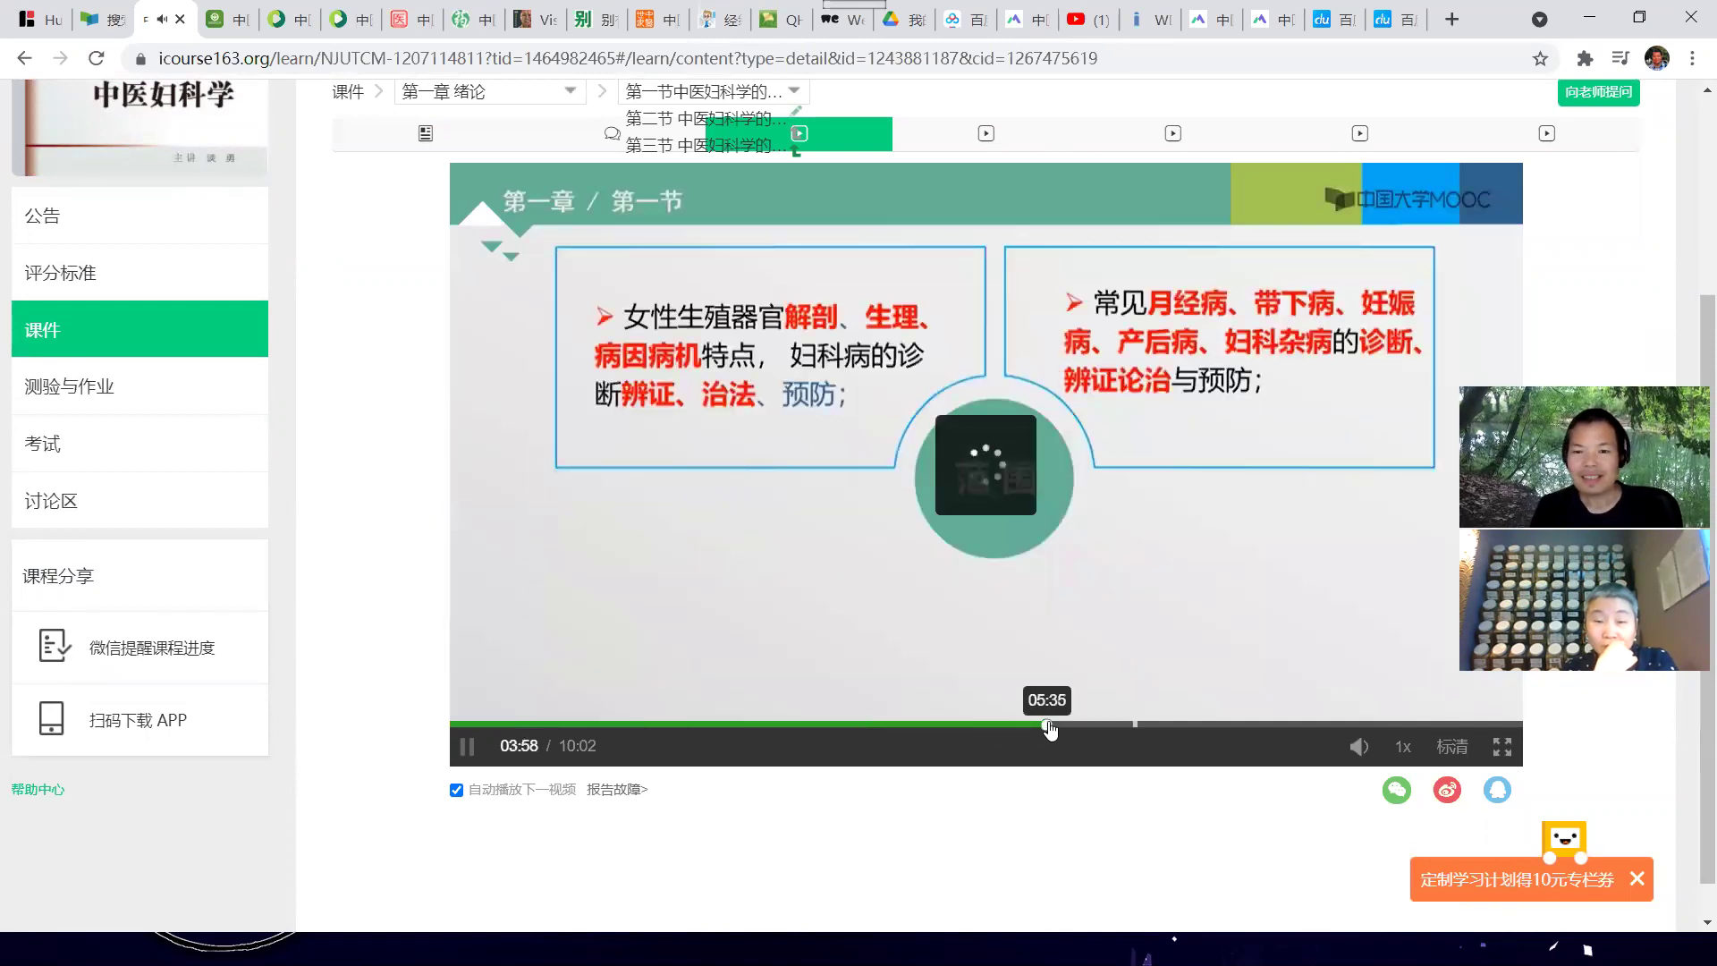
click(1135, 724)
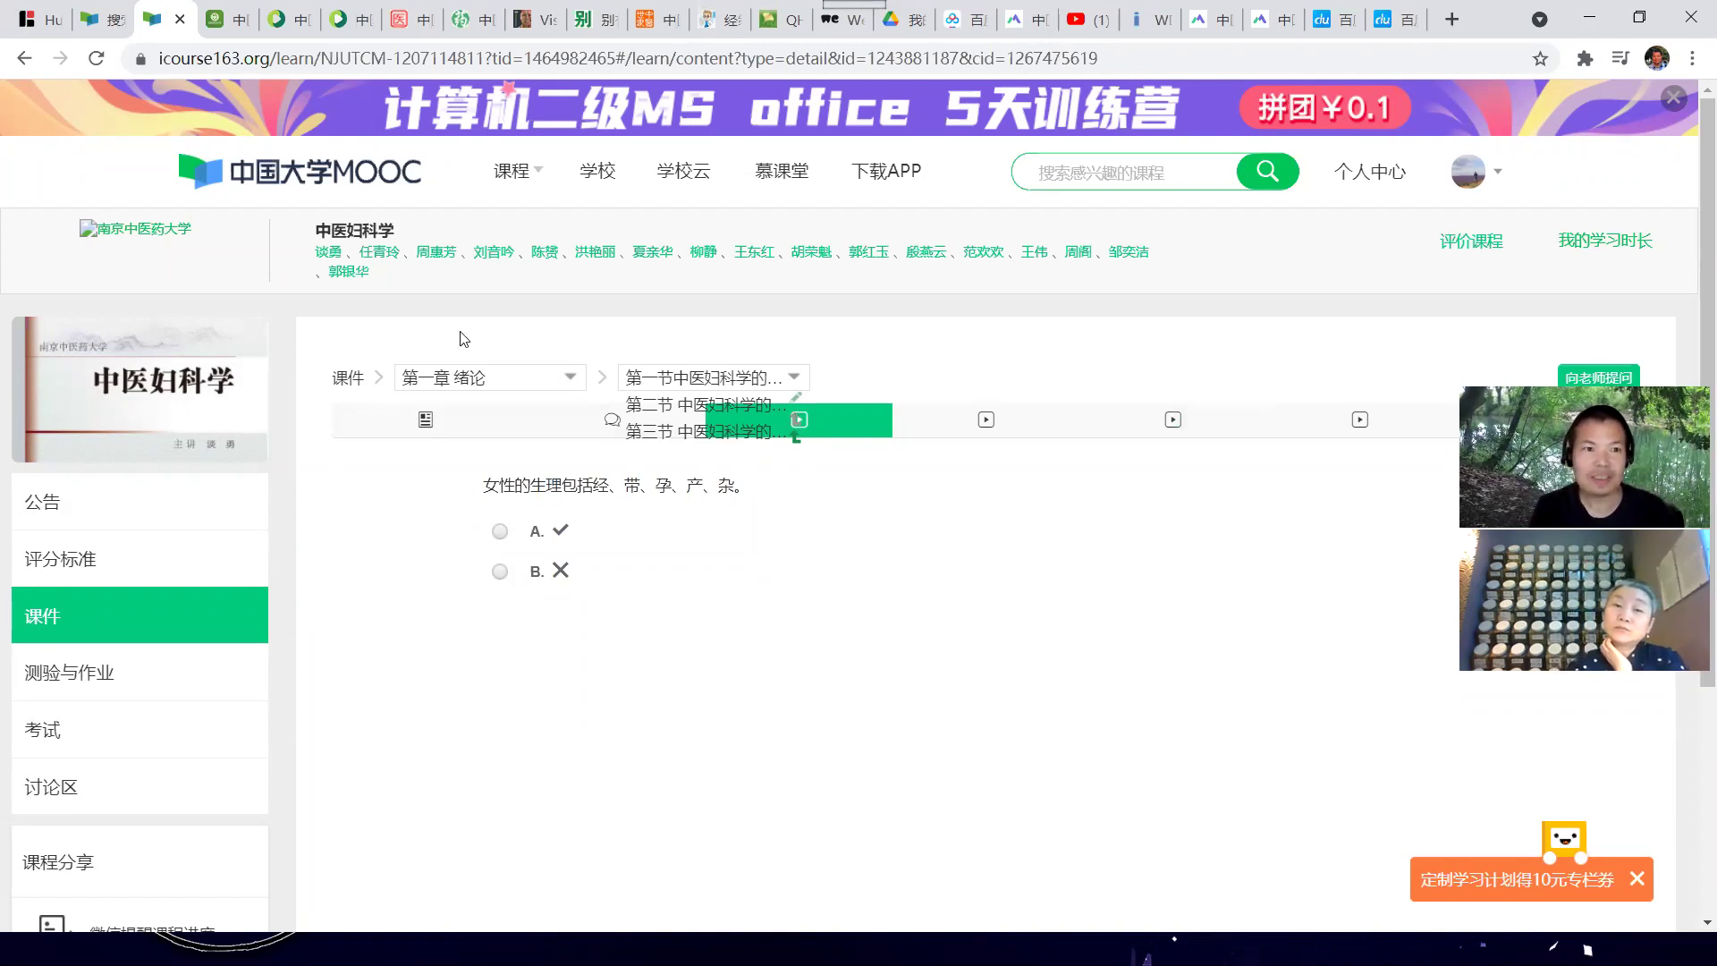
click(87, 687)
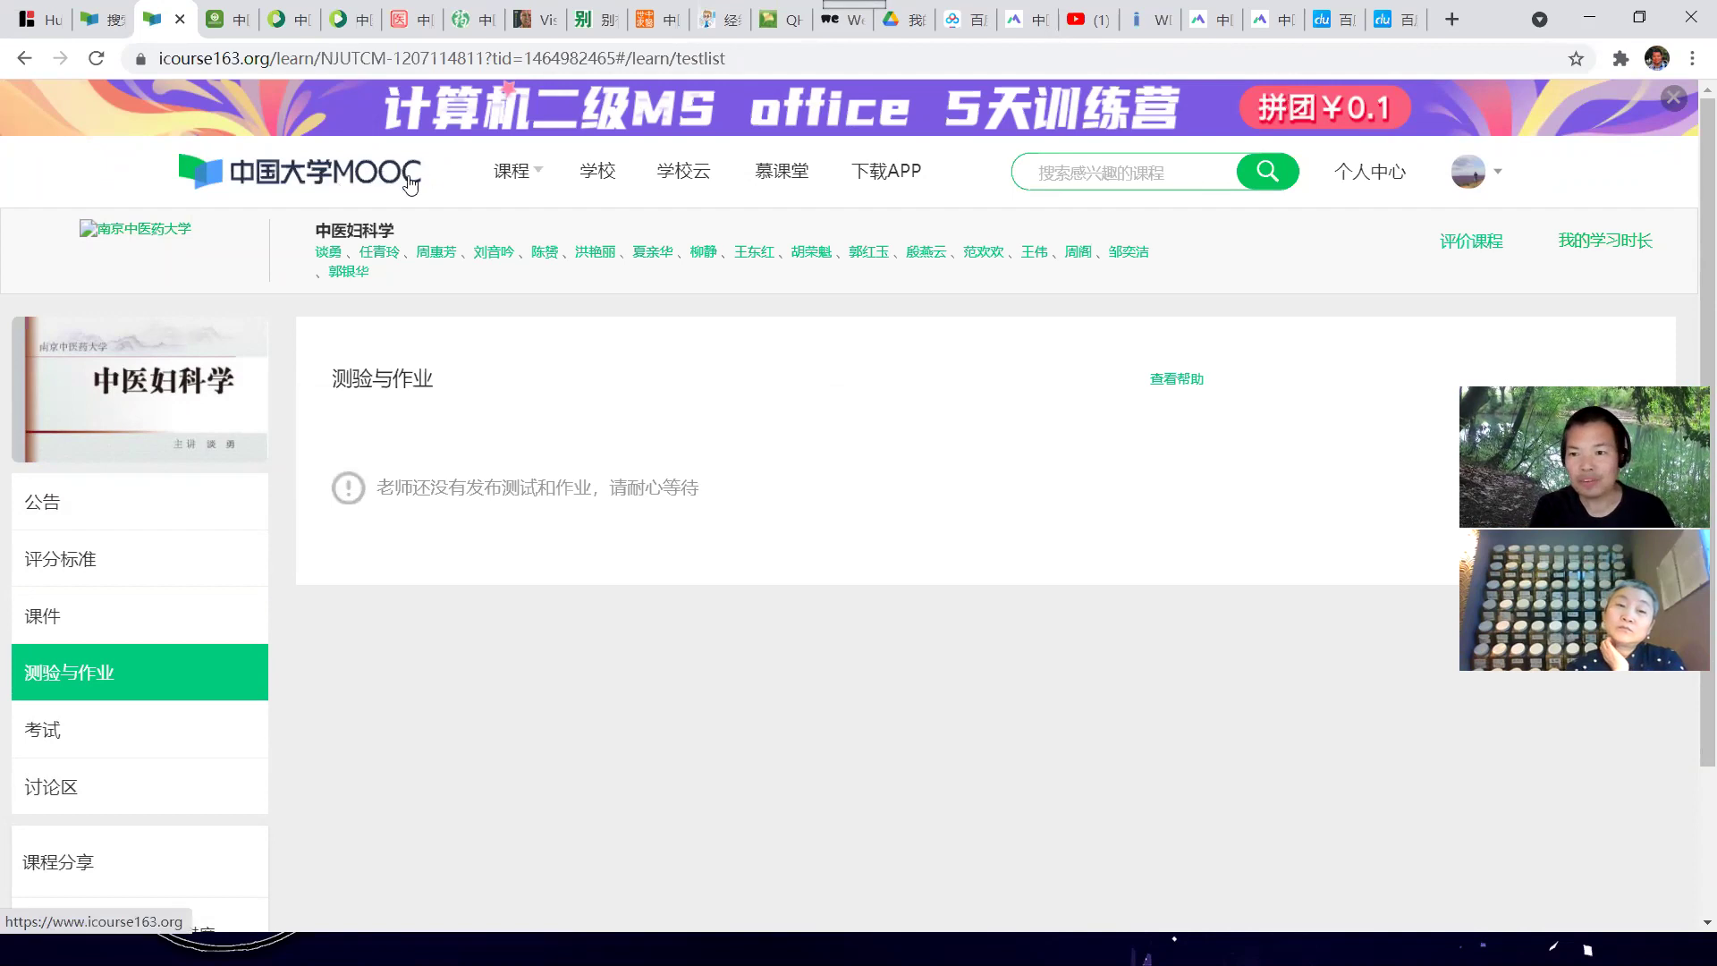
click(227, 27)
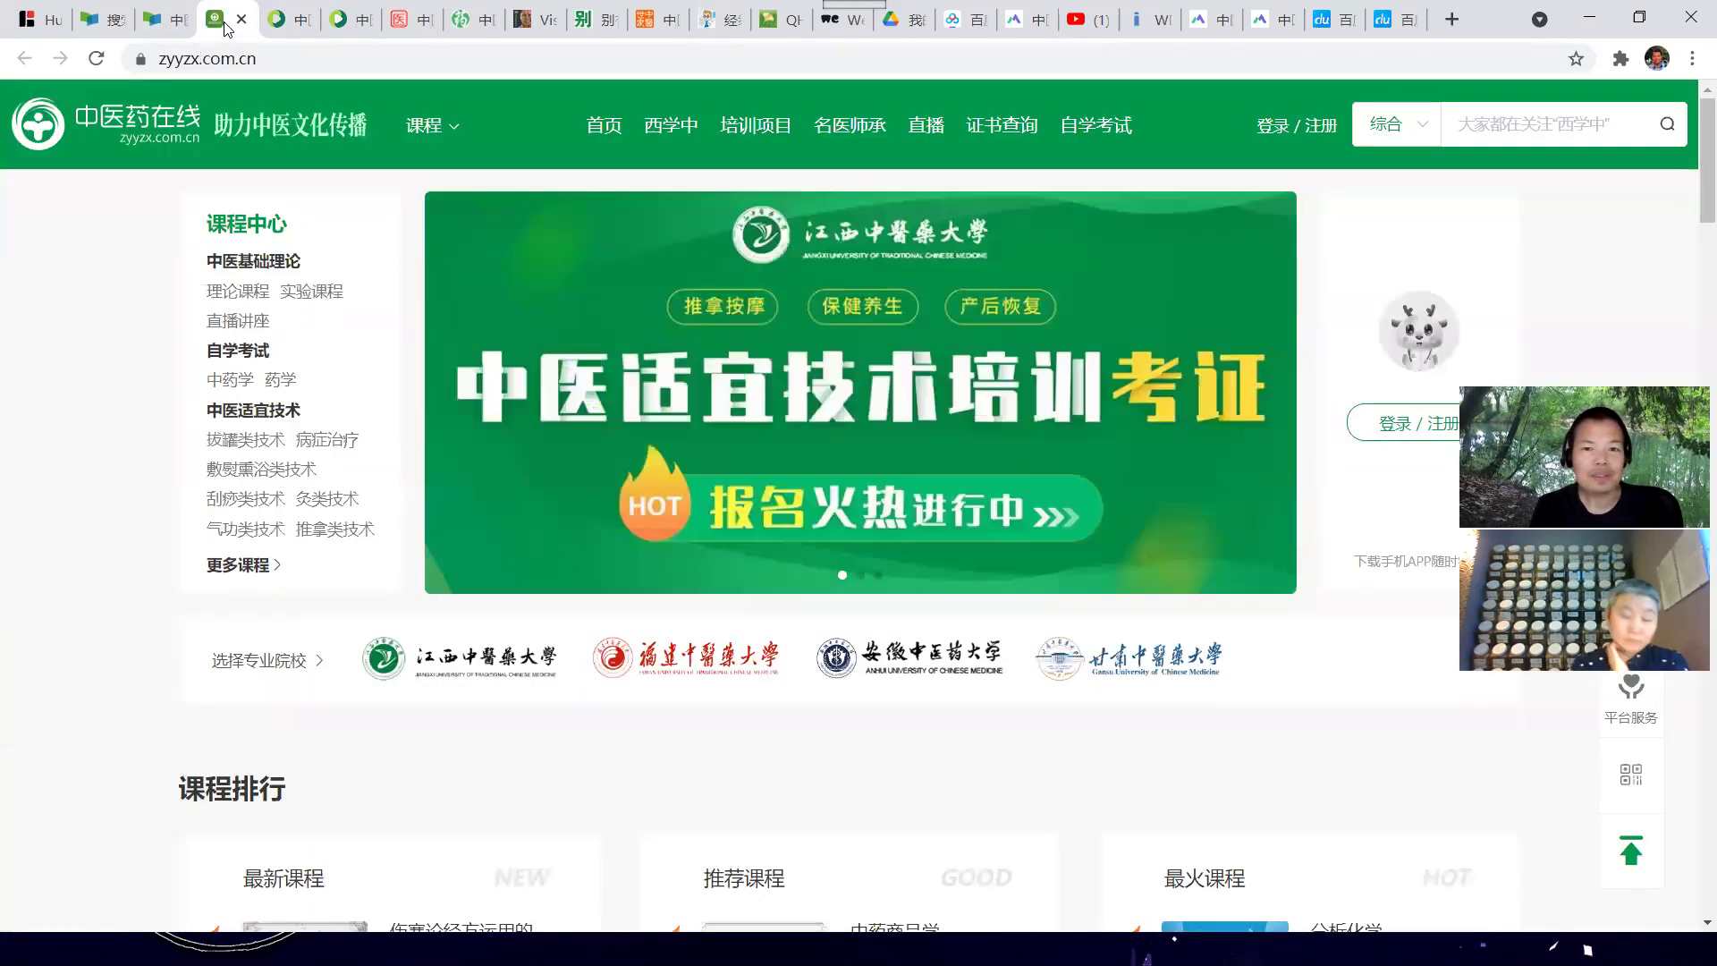
Switch to the 中医在线 (tcmmooc.com) course site and look over its home page
click(295, 31)
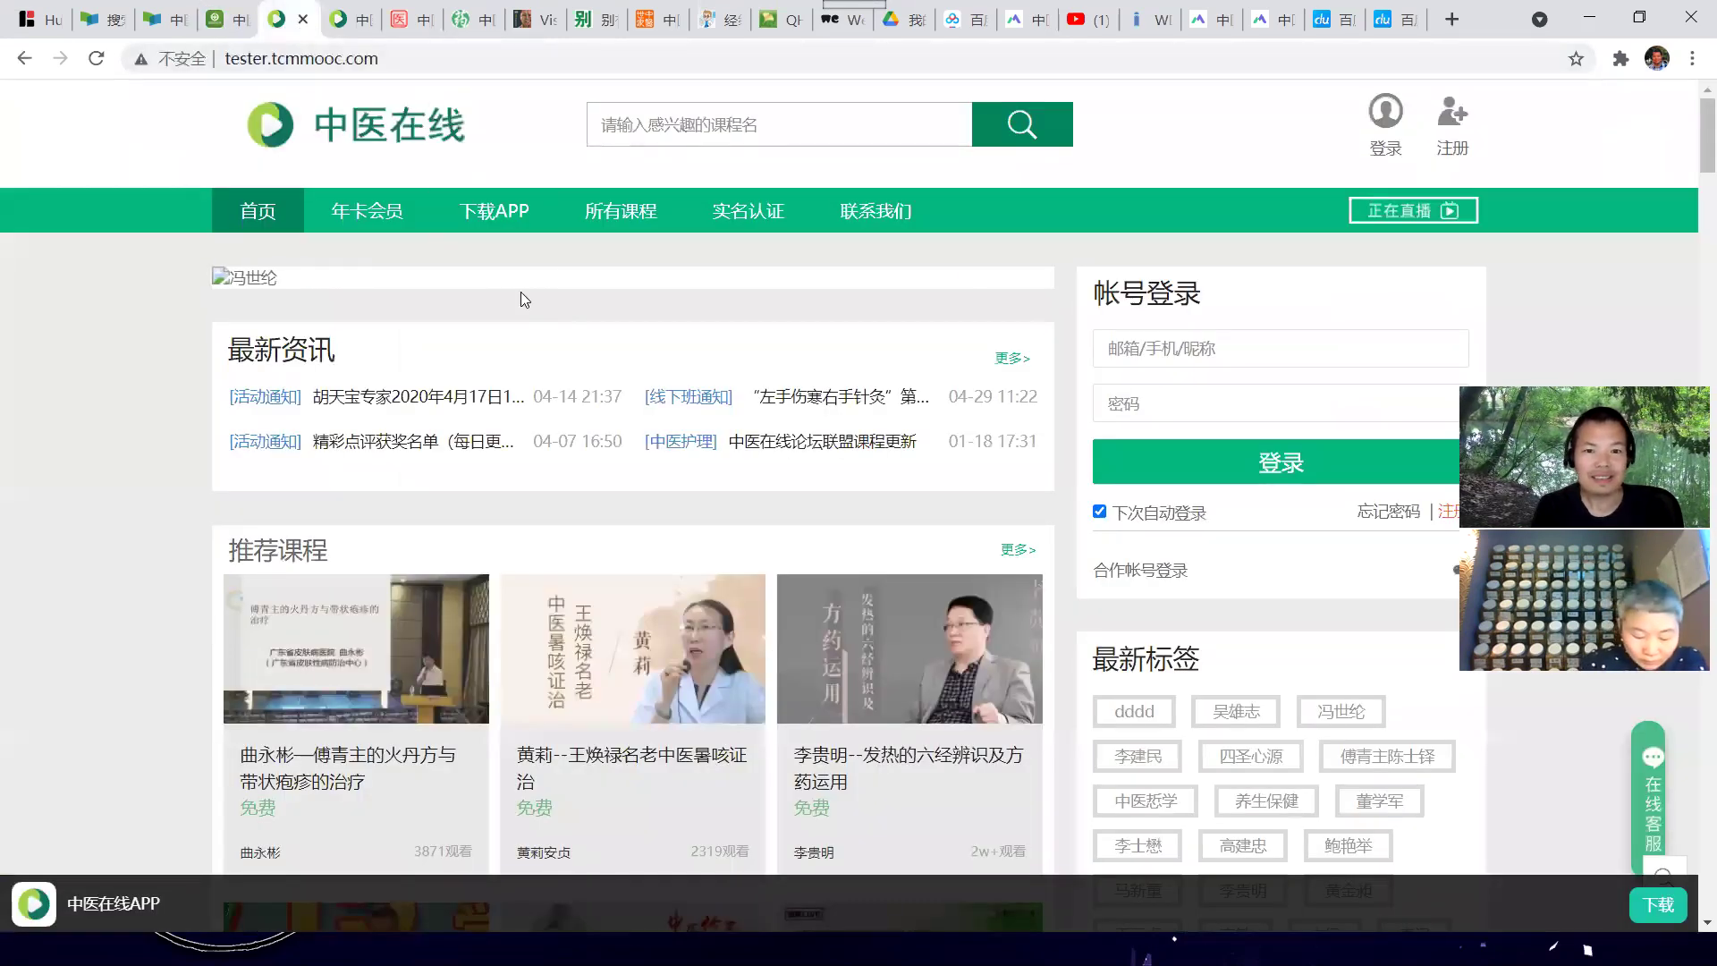
scroll(699, 361, down, 1)
scroll(697, 360, down, 2)
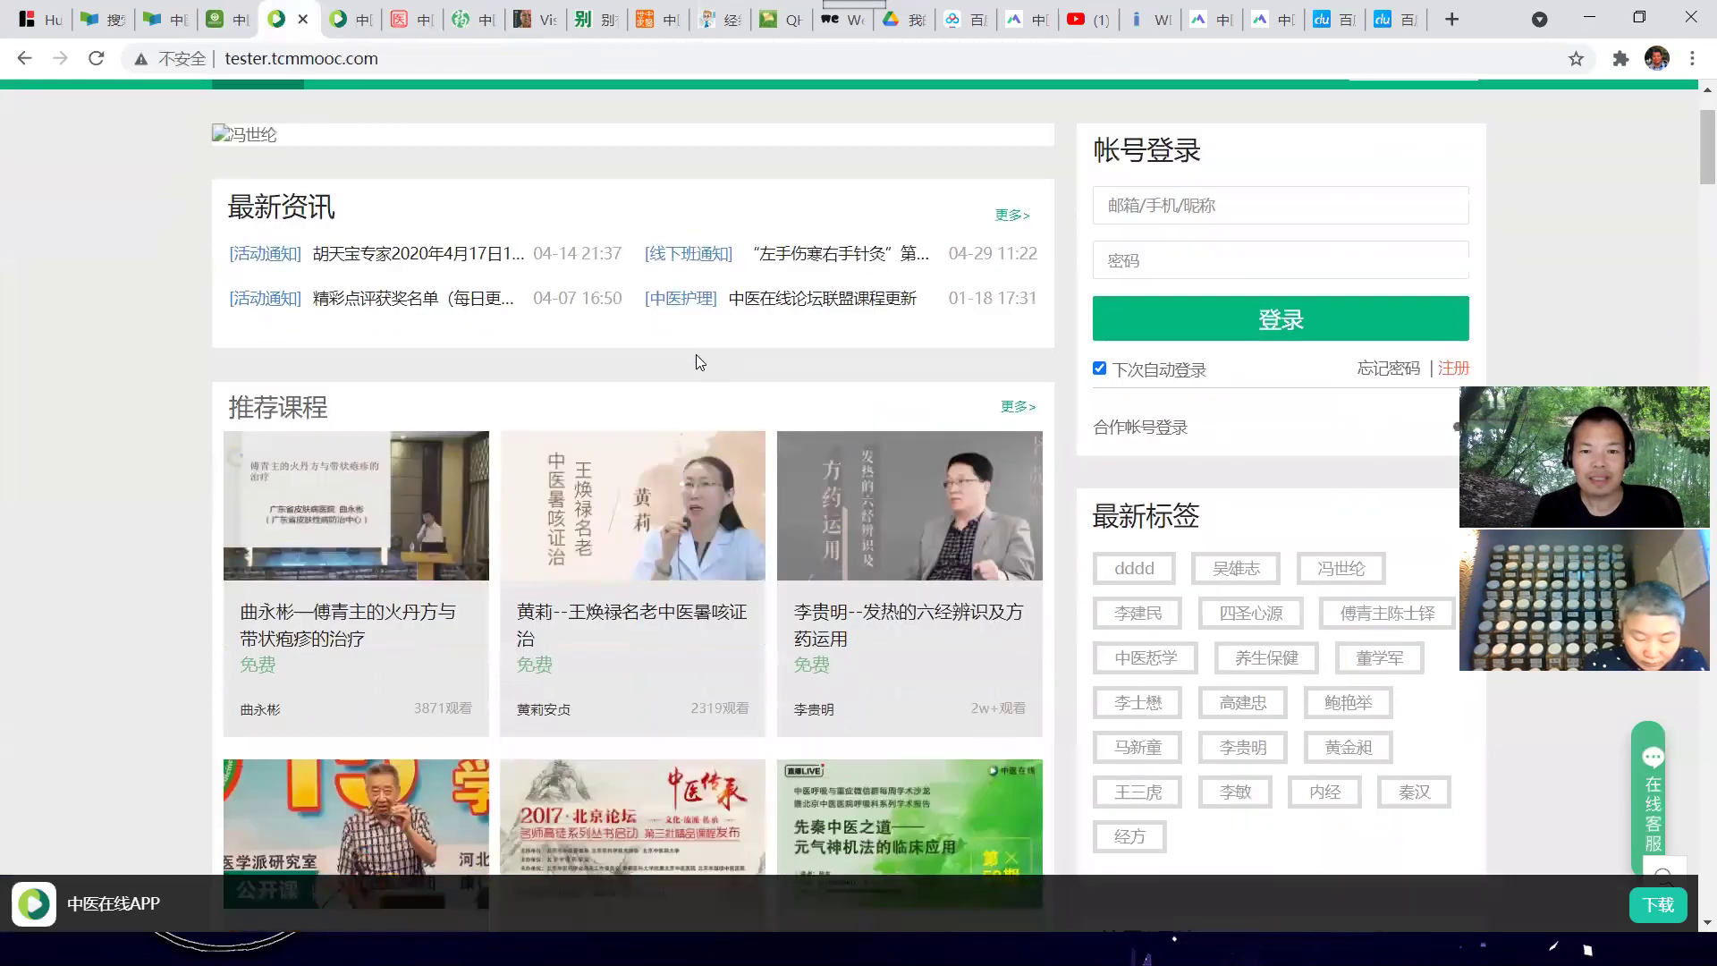
scroll(695, 357, up, 3)
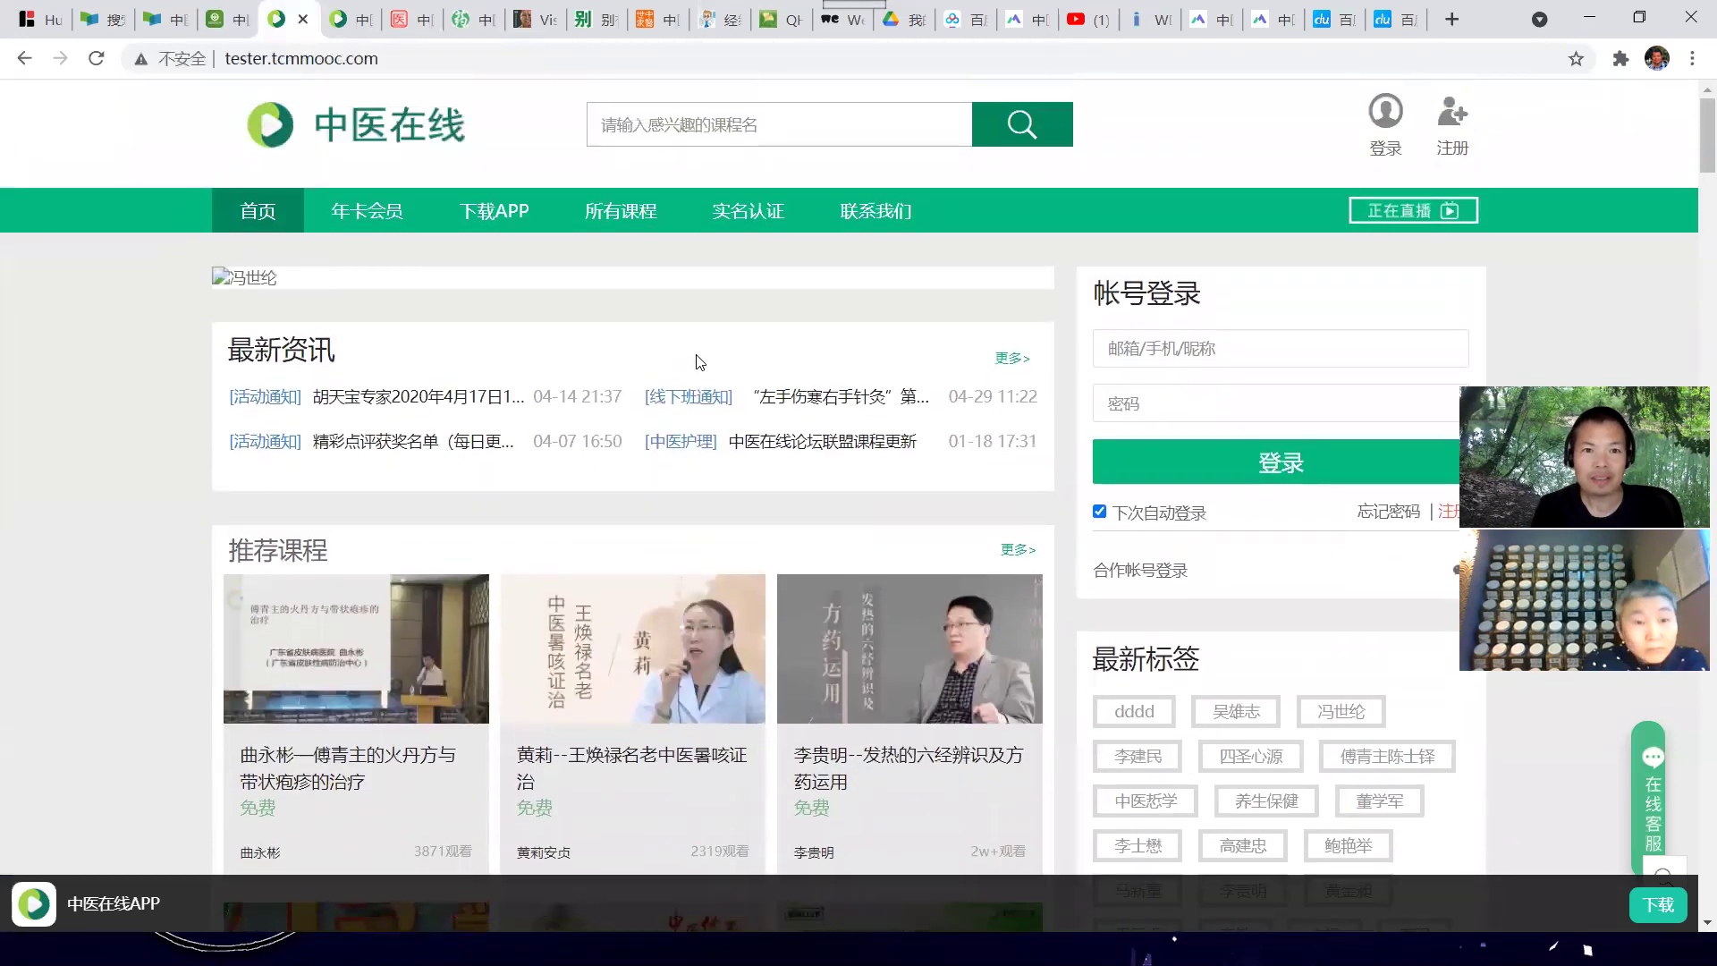
Search the 中医在线 course catalogue for 中医妇科, entered with the pinyin IME
click(680, 128)
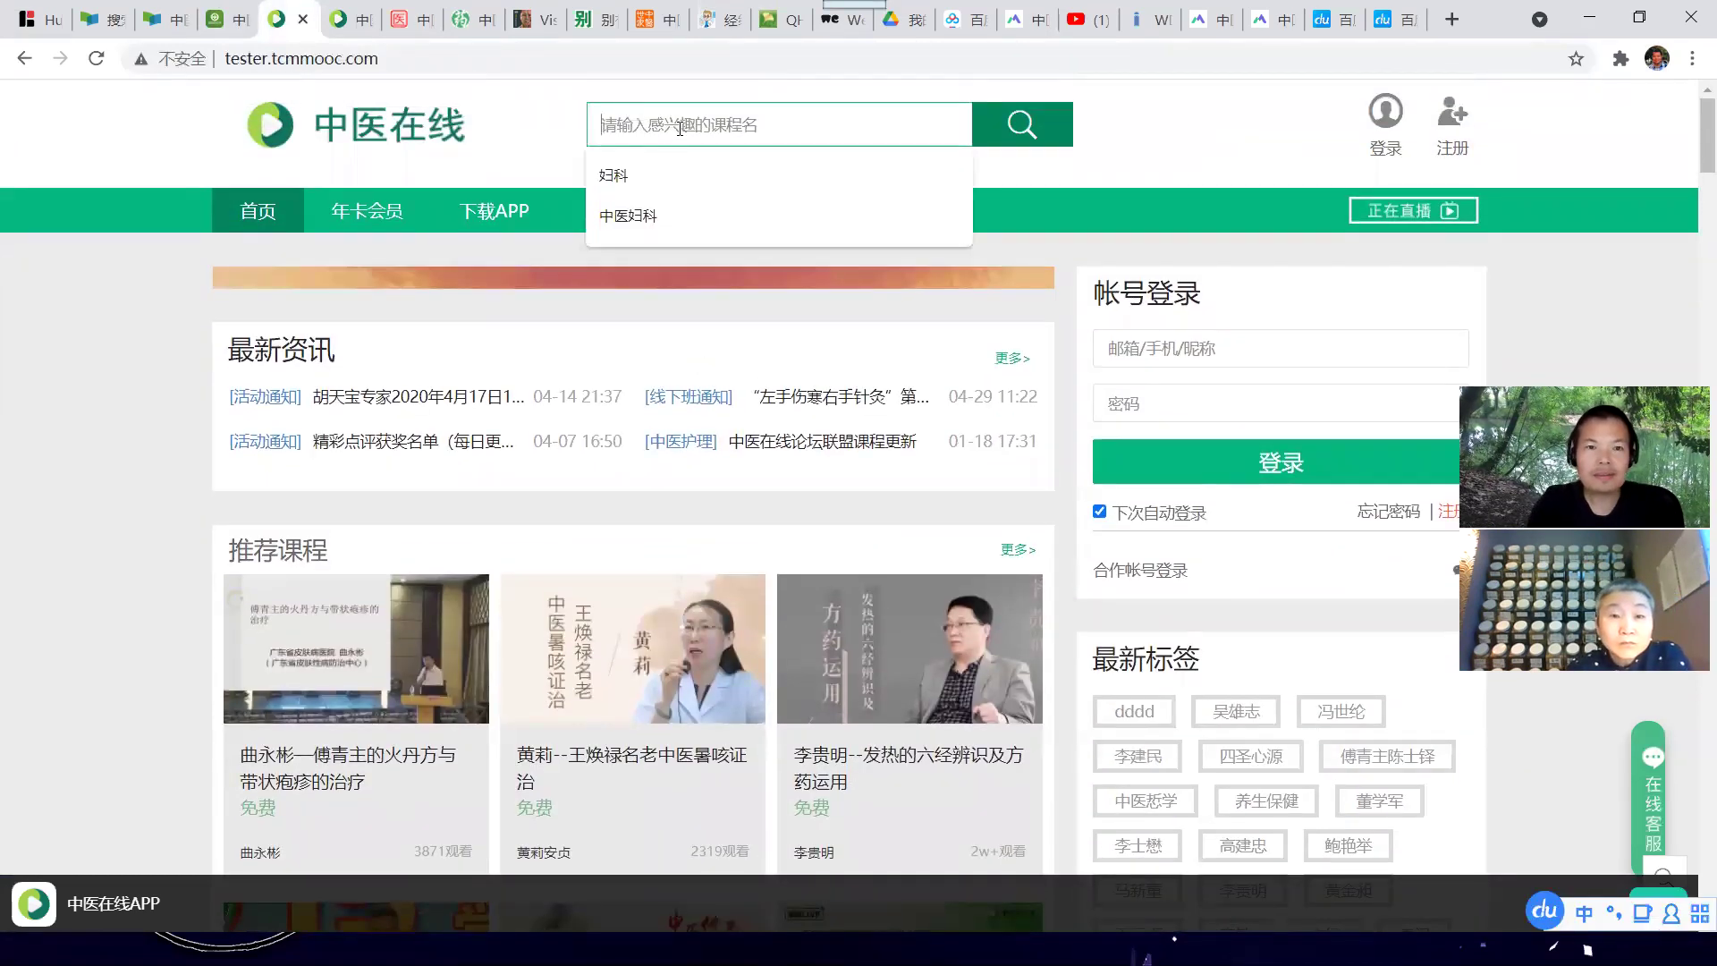
text(zhongyi)
key(space)
text(fuke)
key(space)
key(Return)
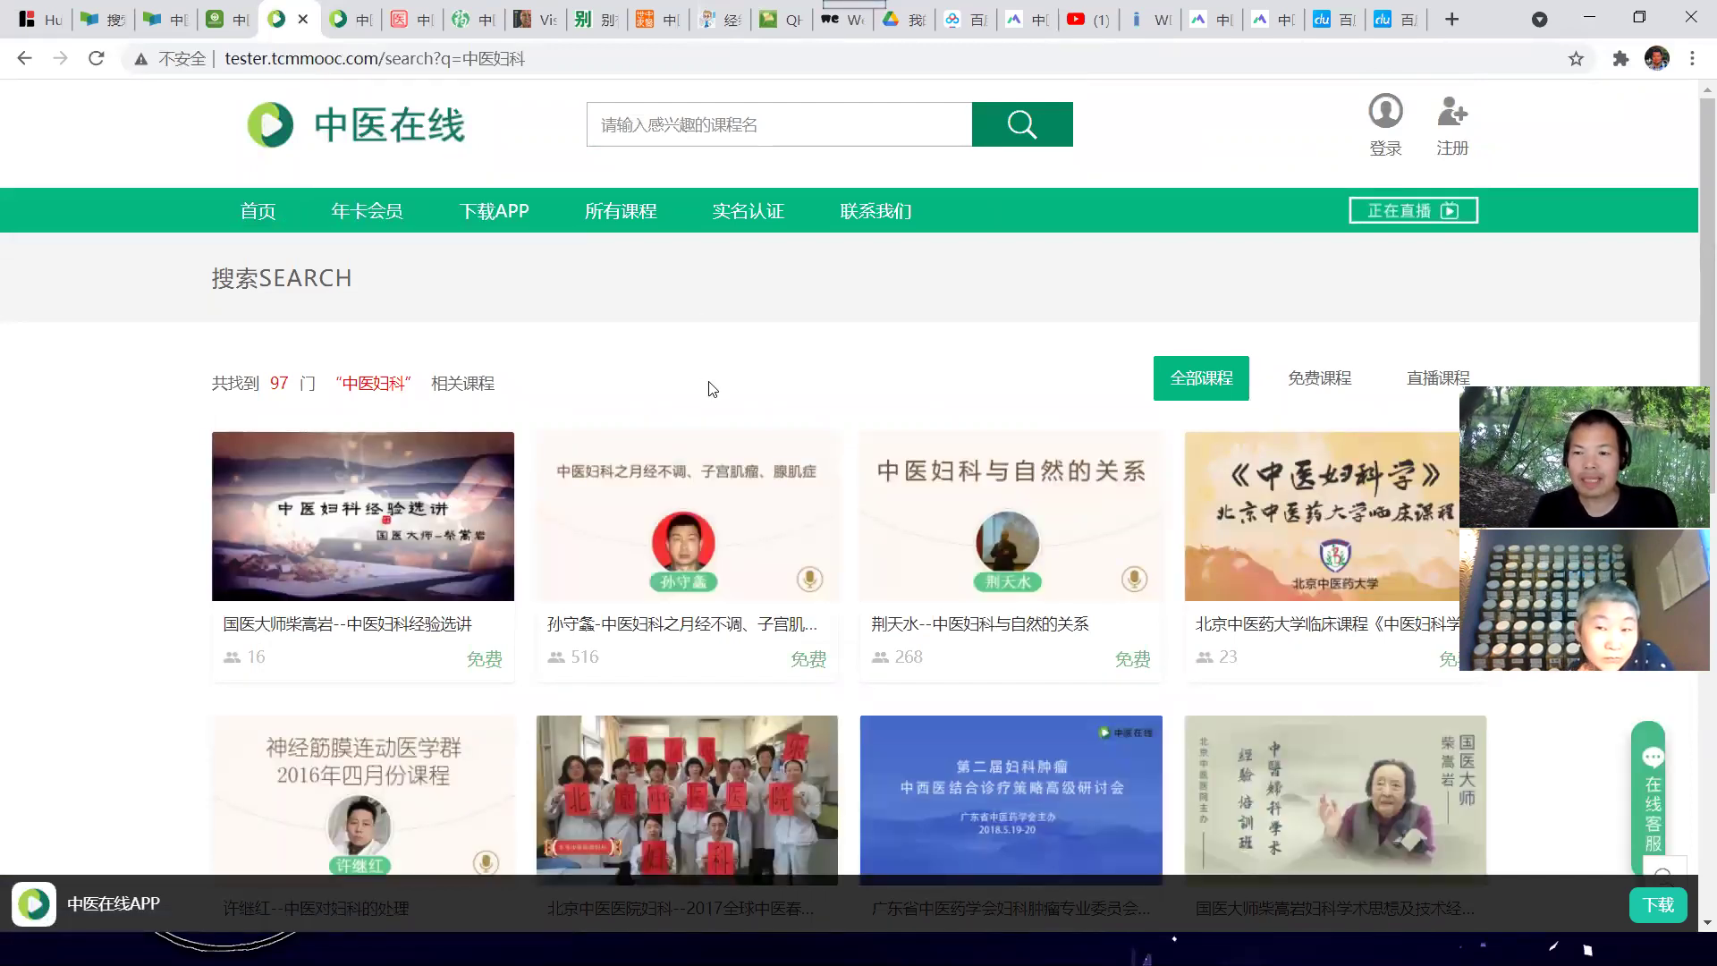
Browse the 97 中医妇科 course results, then move to the Visual Acupuncture 3D site
scroll(712, 388, down, 2)
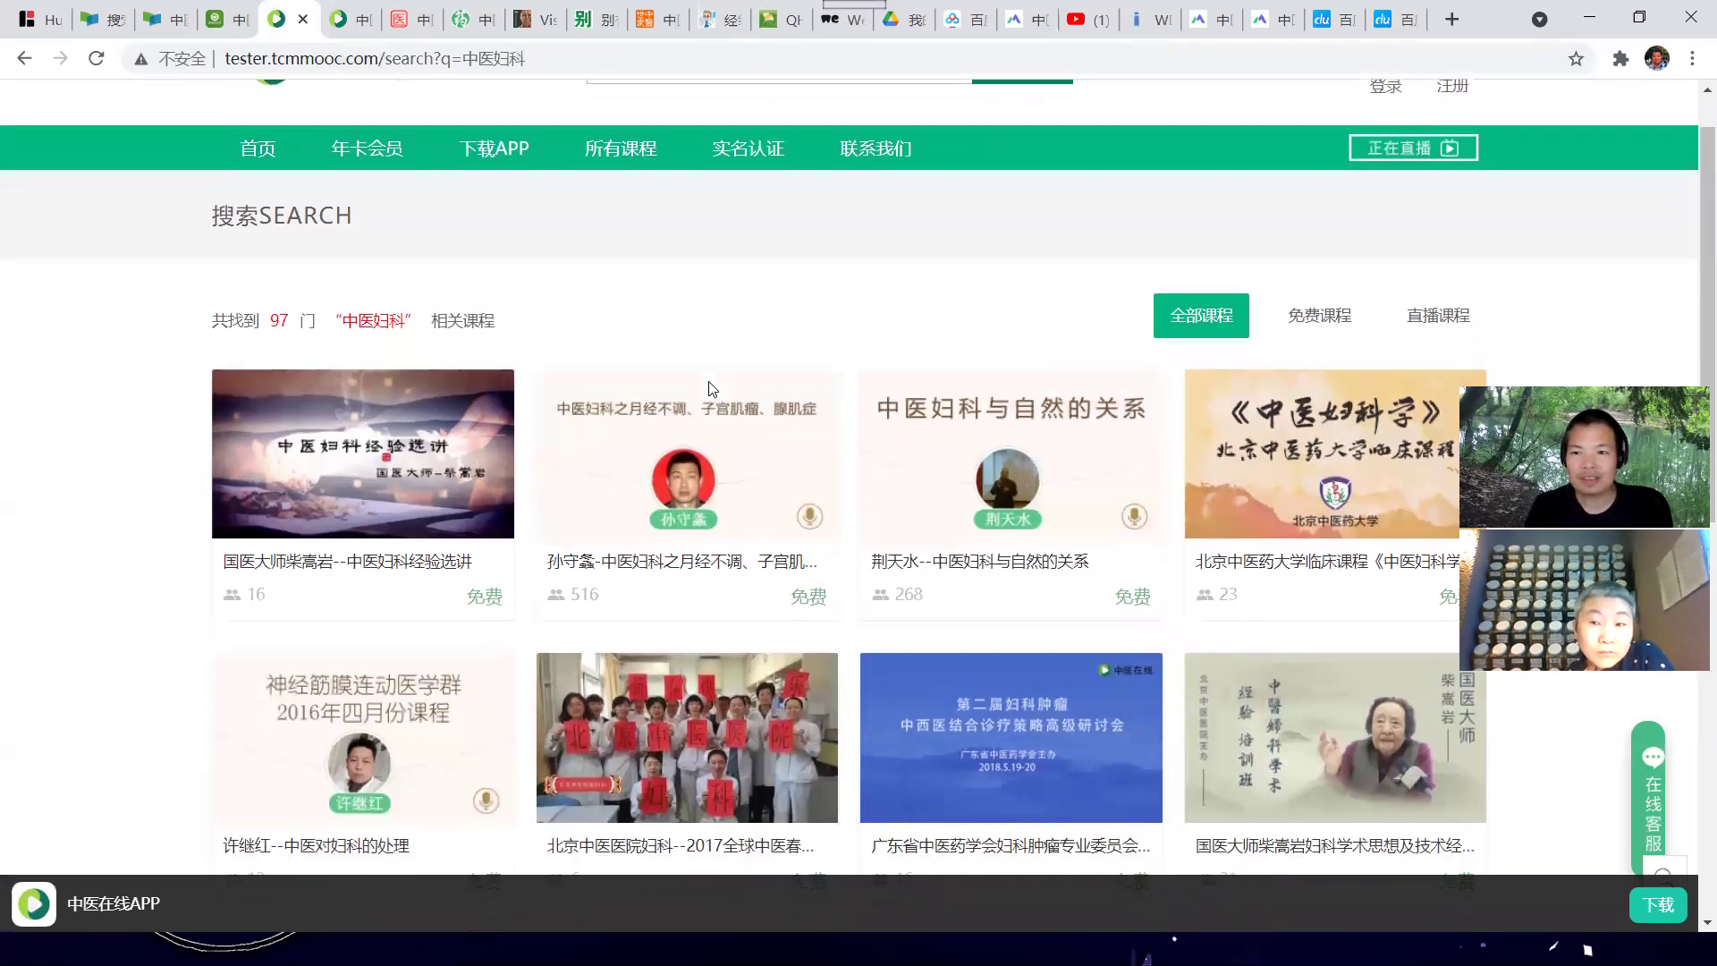
scroll(711, 389, down, 4)
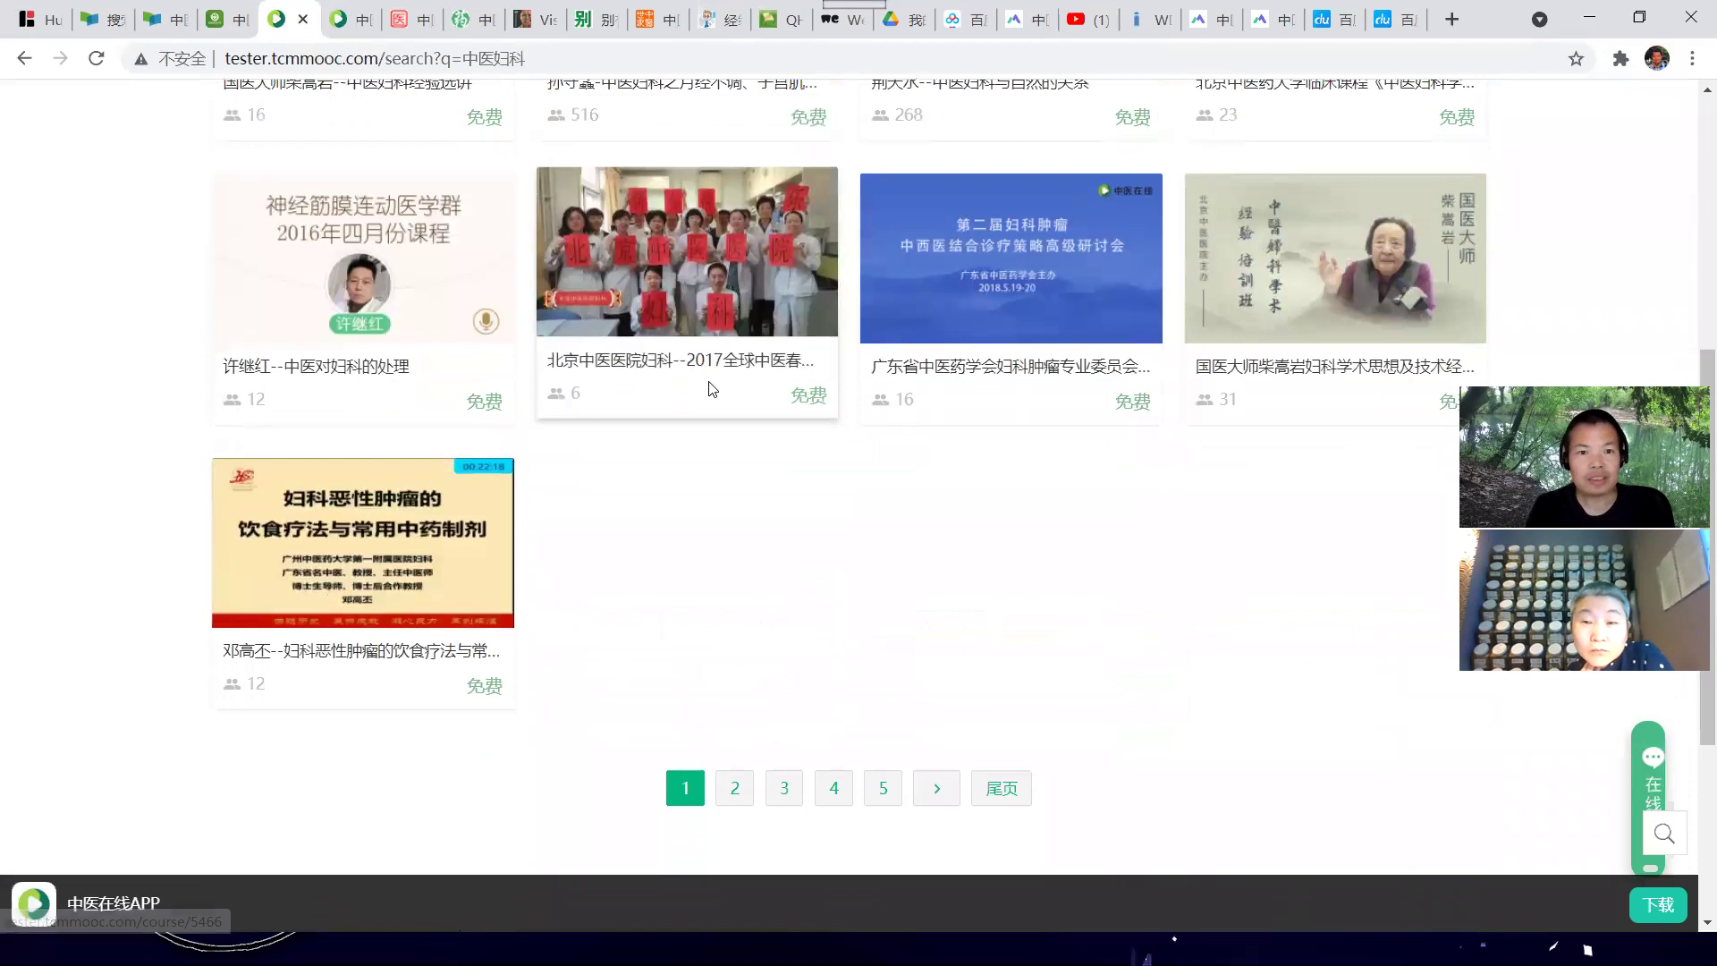
scroll(709, 388, up, 3)
scroll(708, 388, up, 1)
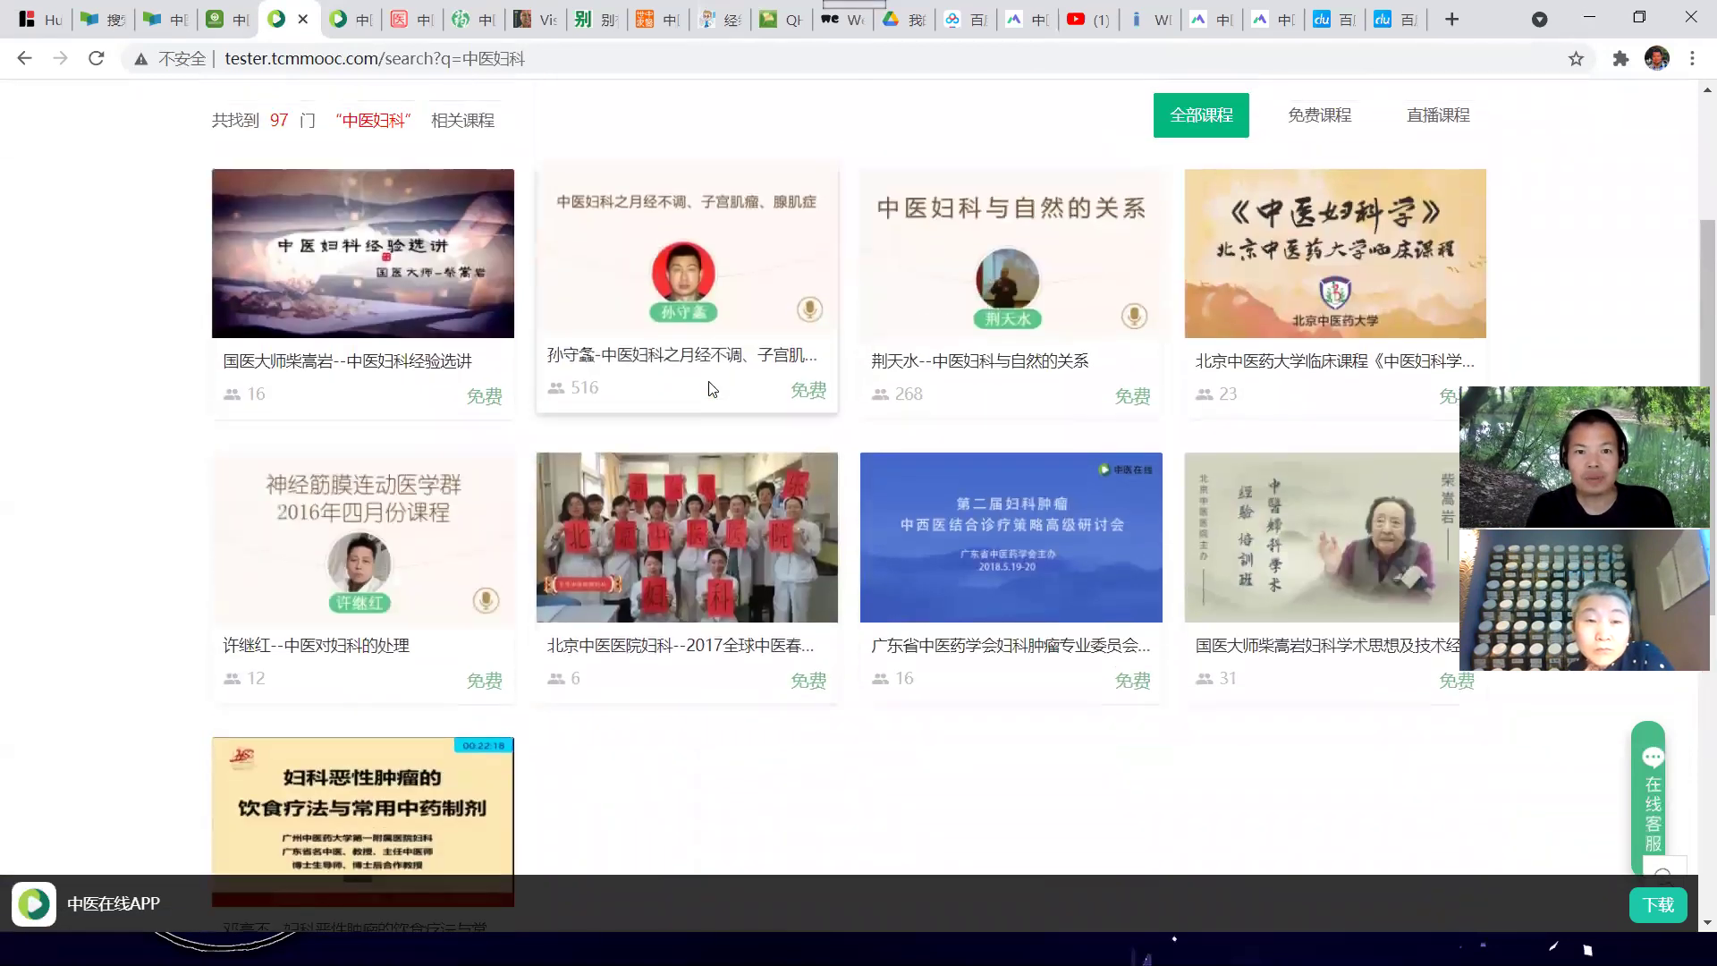
scroll(708, 388, up, 1)
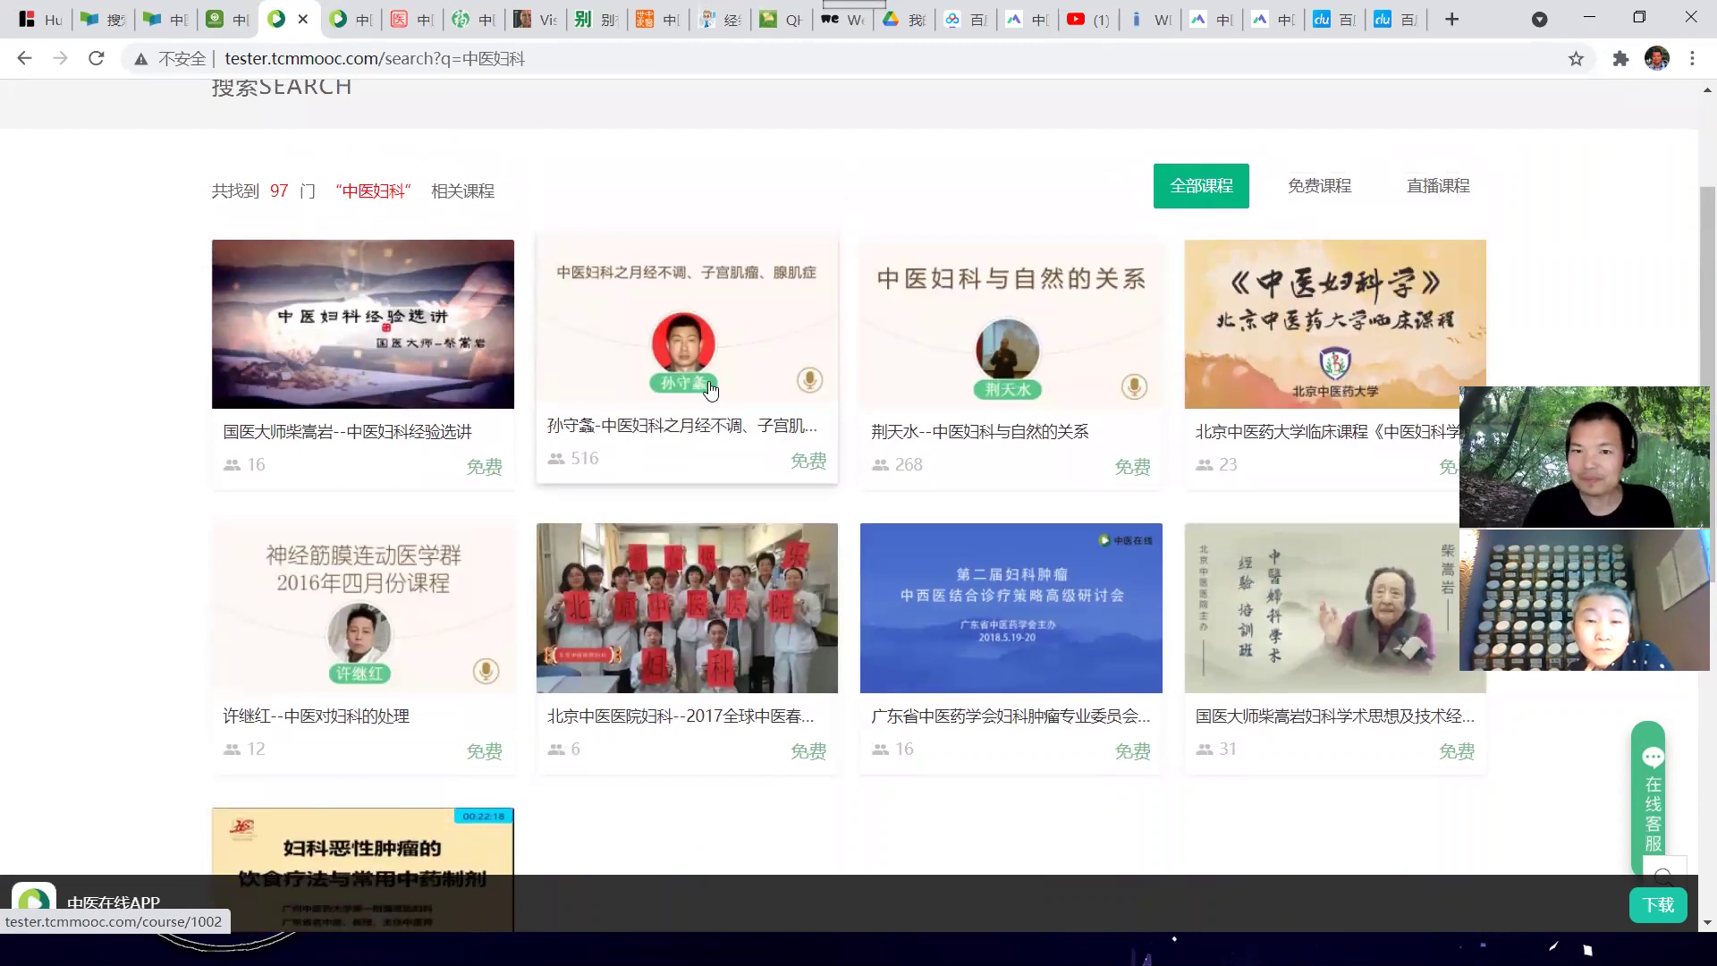
scroll(709, 386, down, 1)
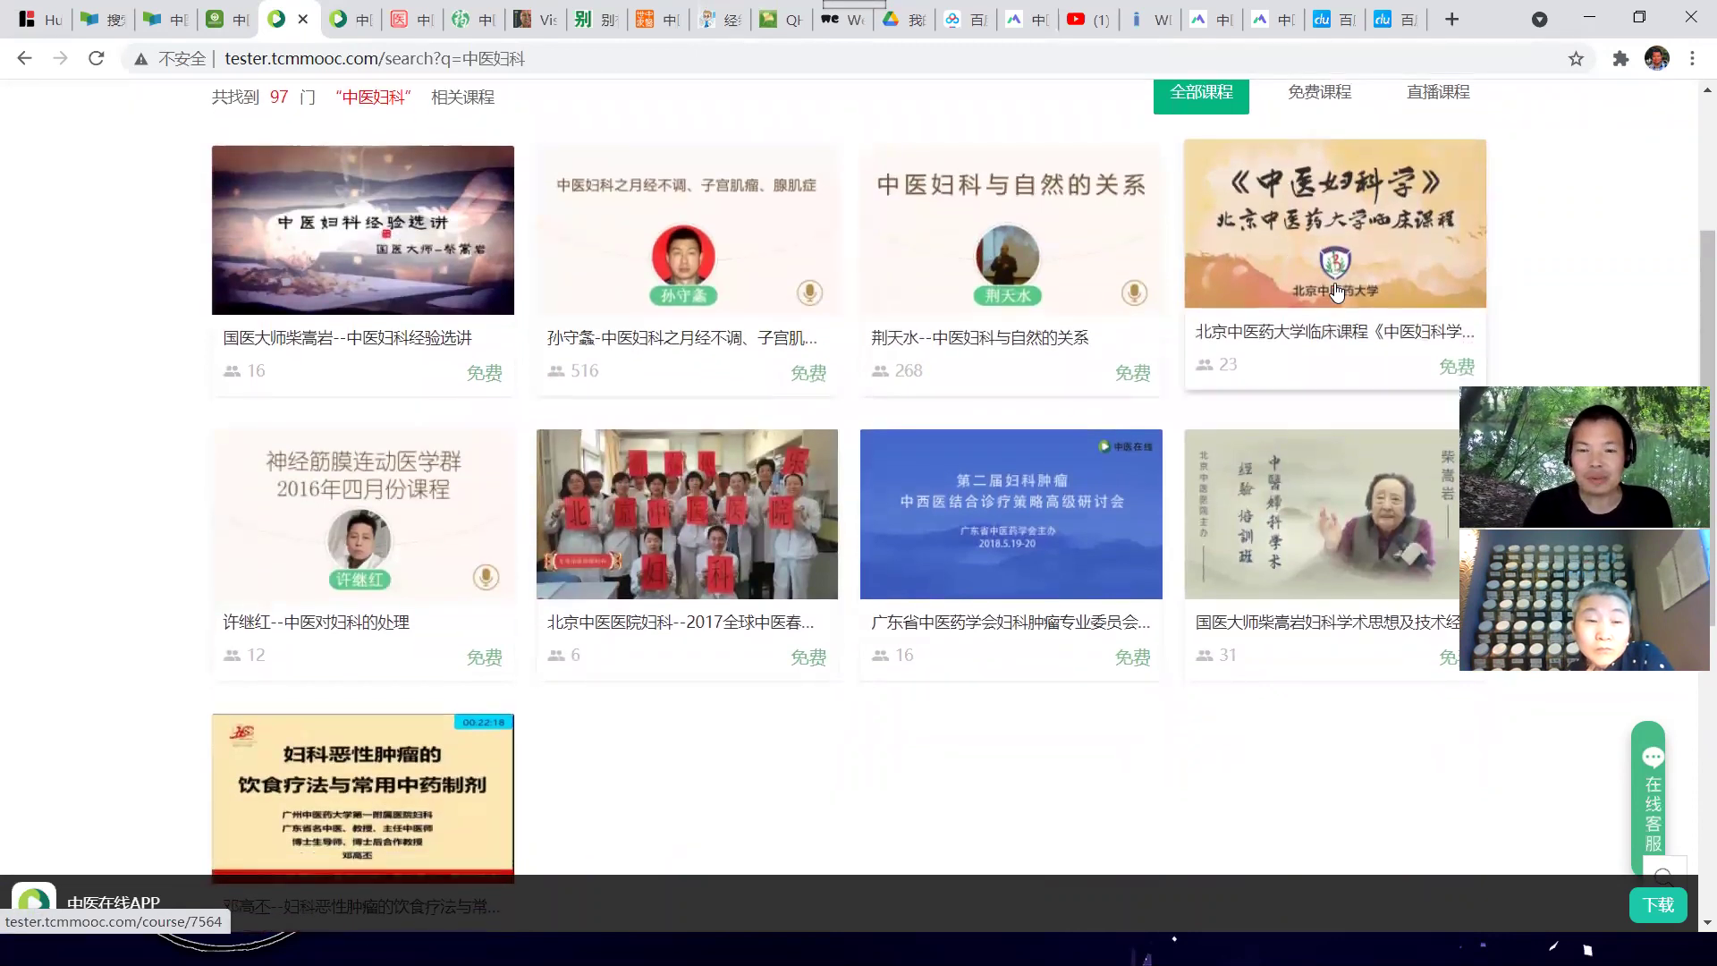
scroll(1336, 291, down, 1)
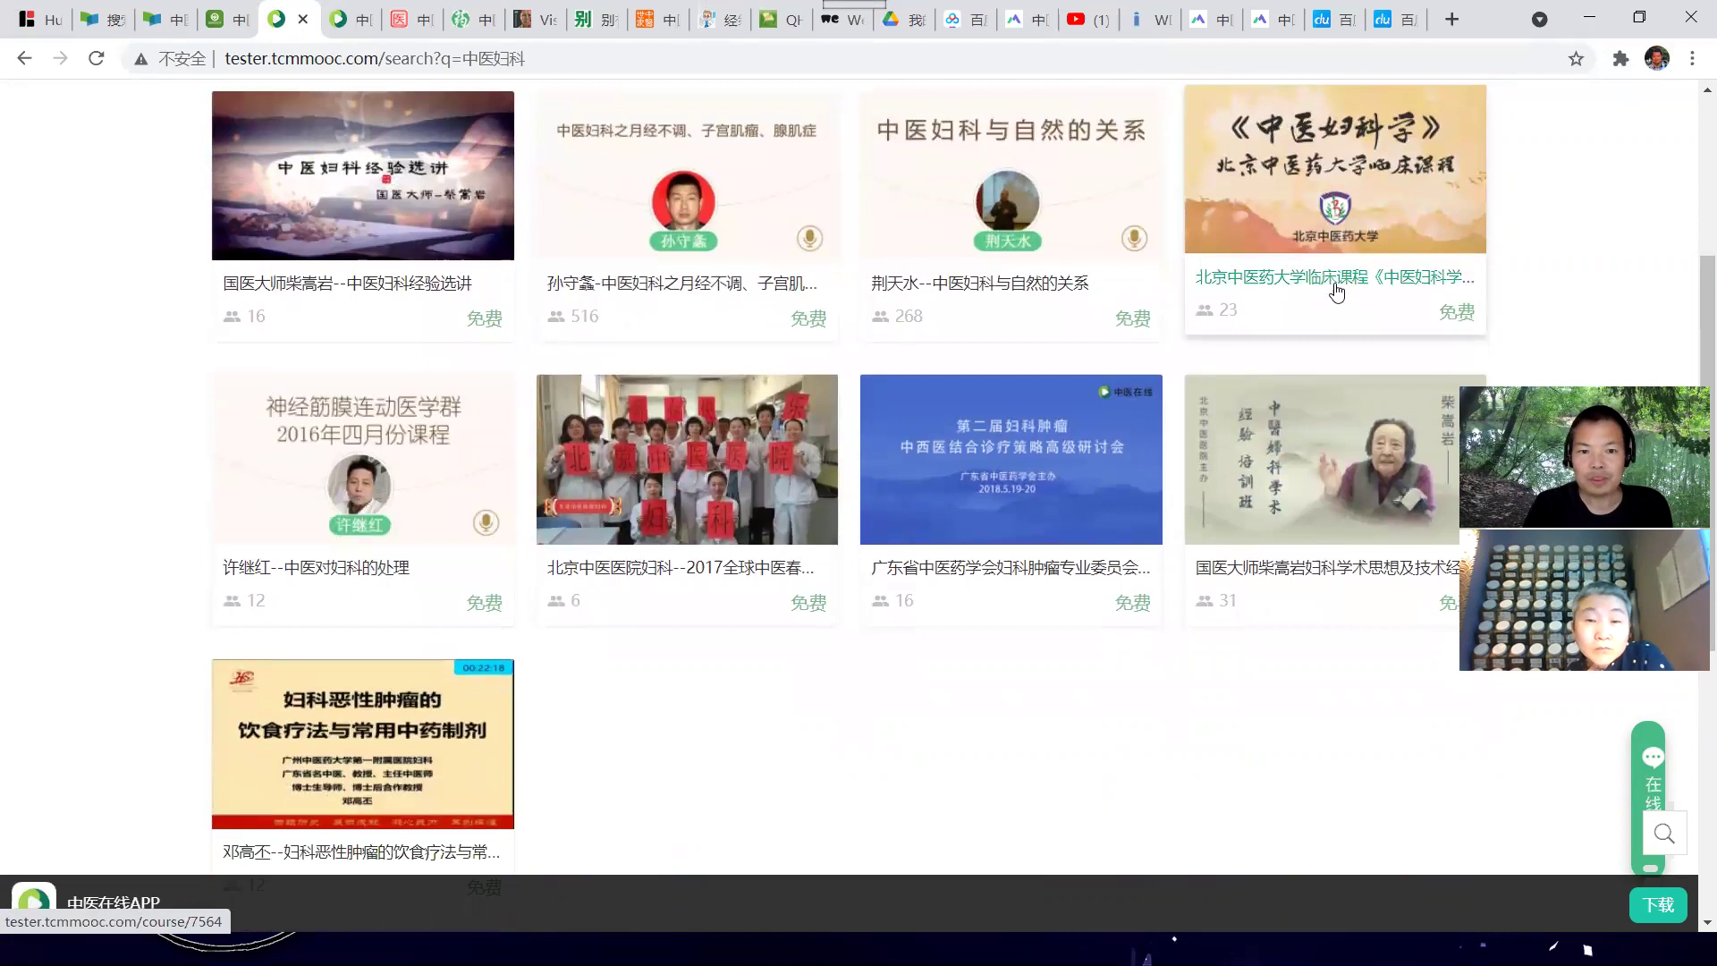
scroll(1336, 291, up, 3)
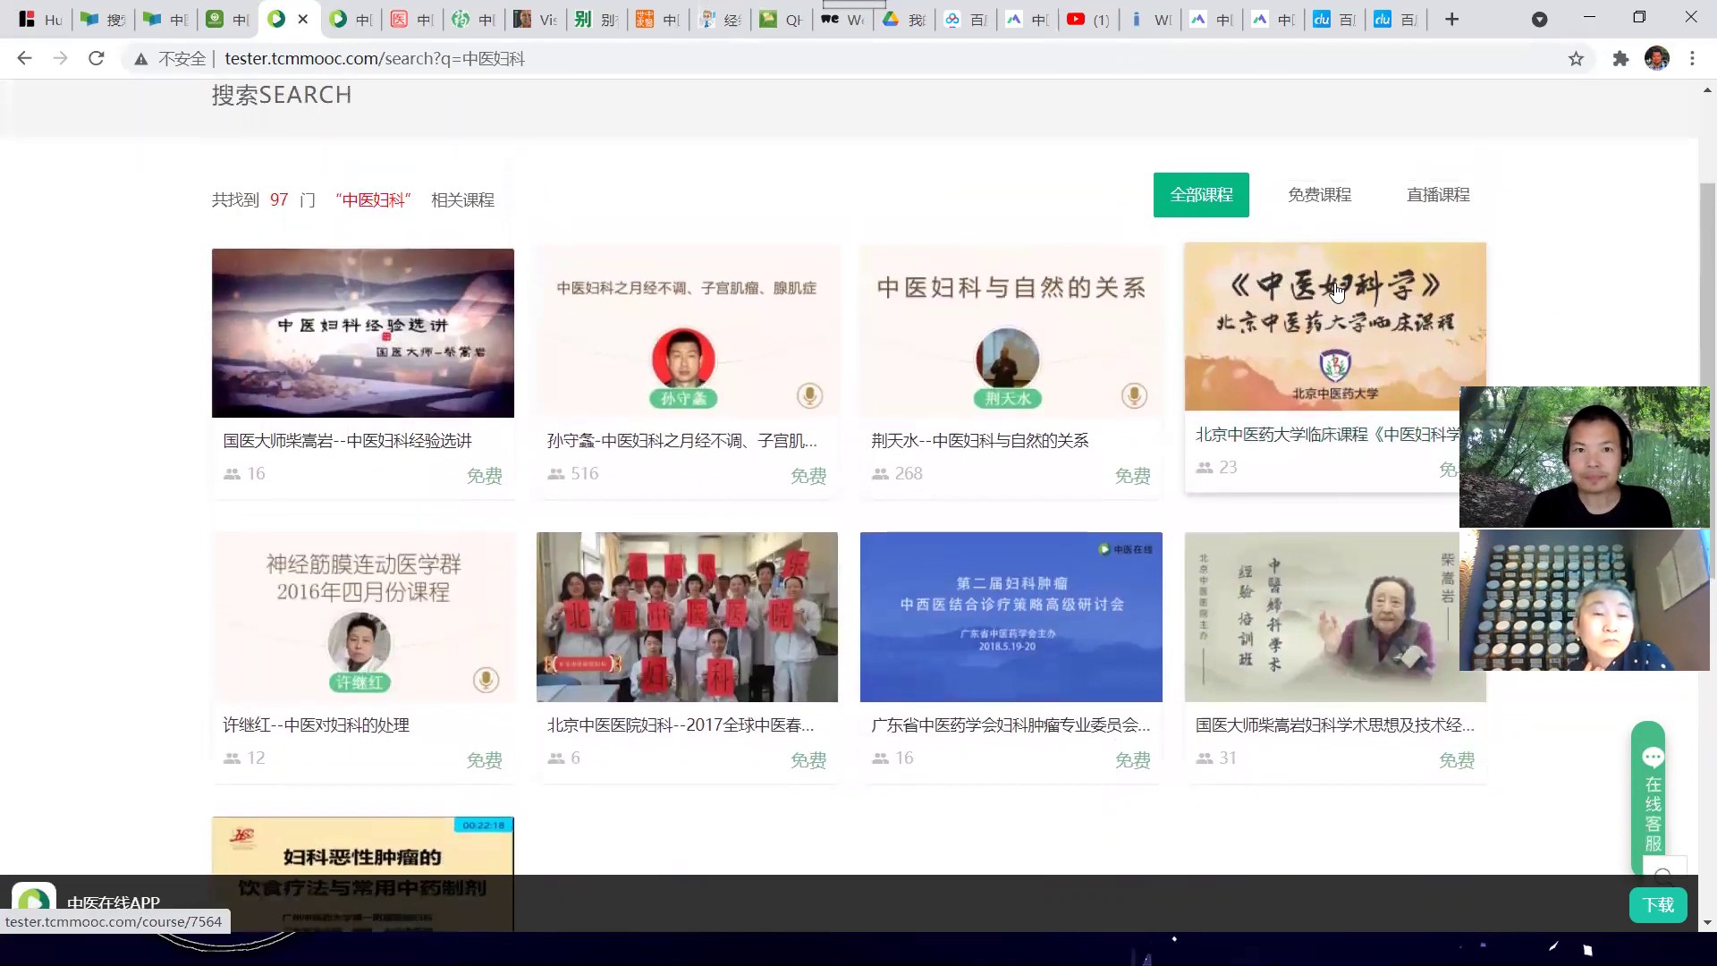
scroll(1336, 290, up, 1)
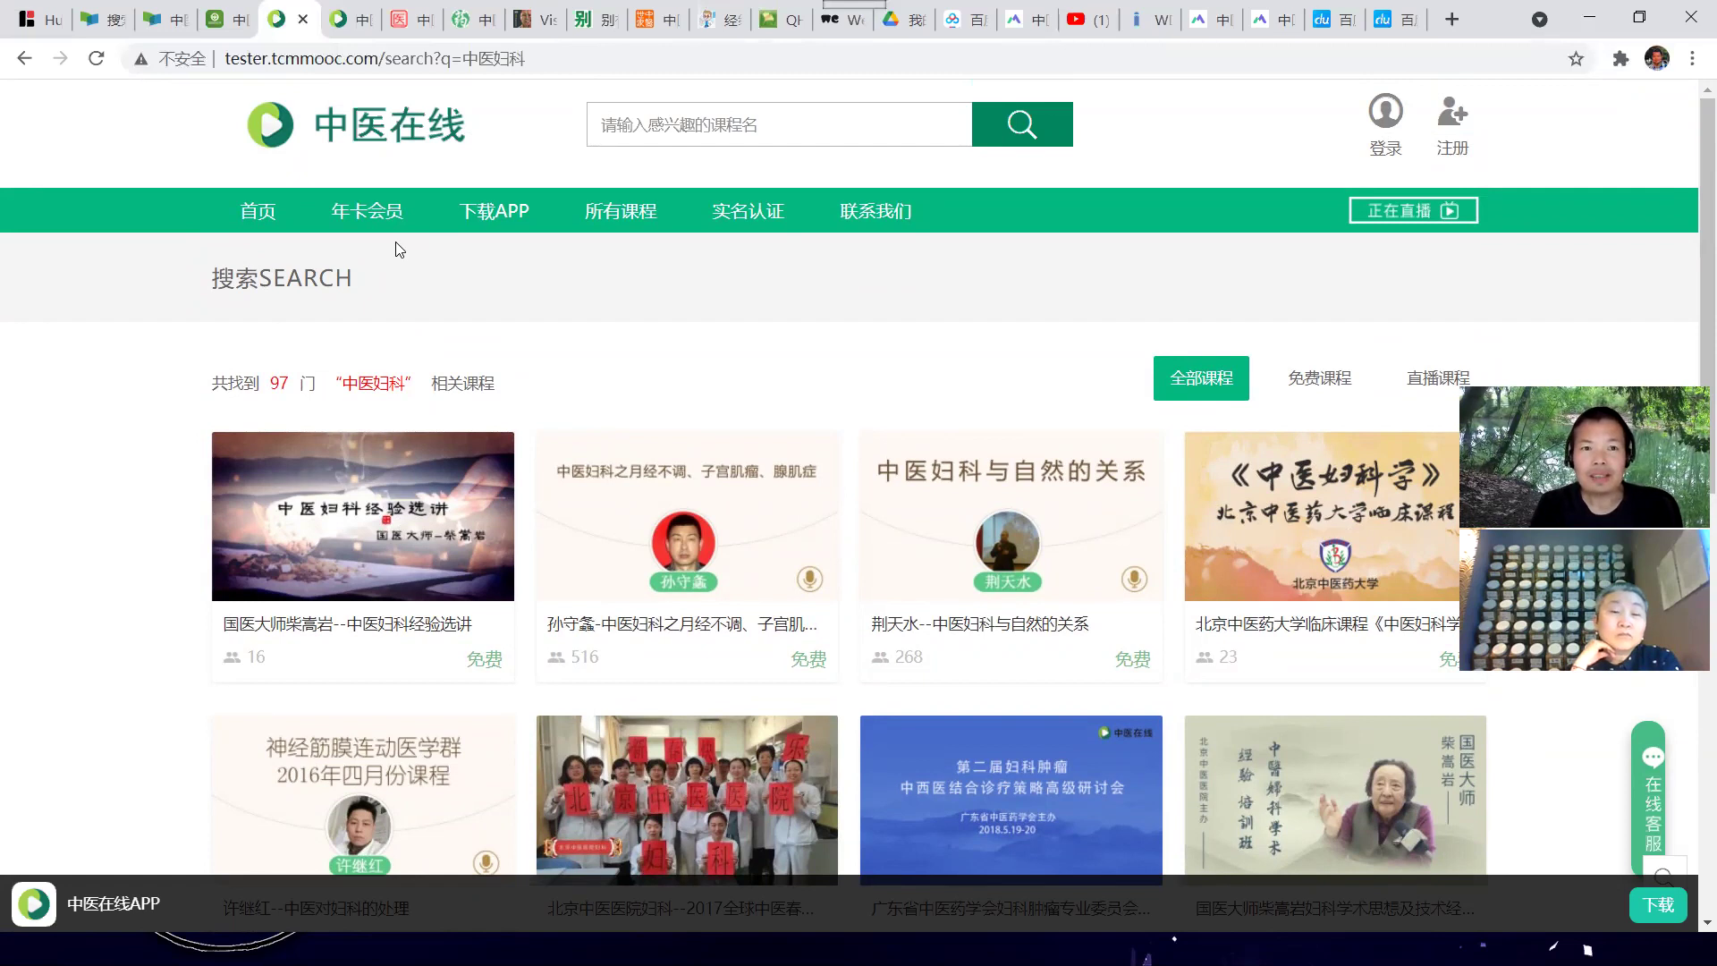
click(521, 20)
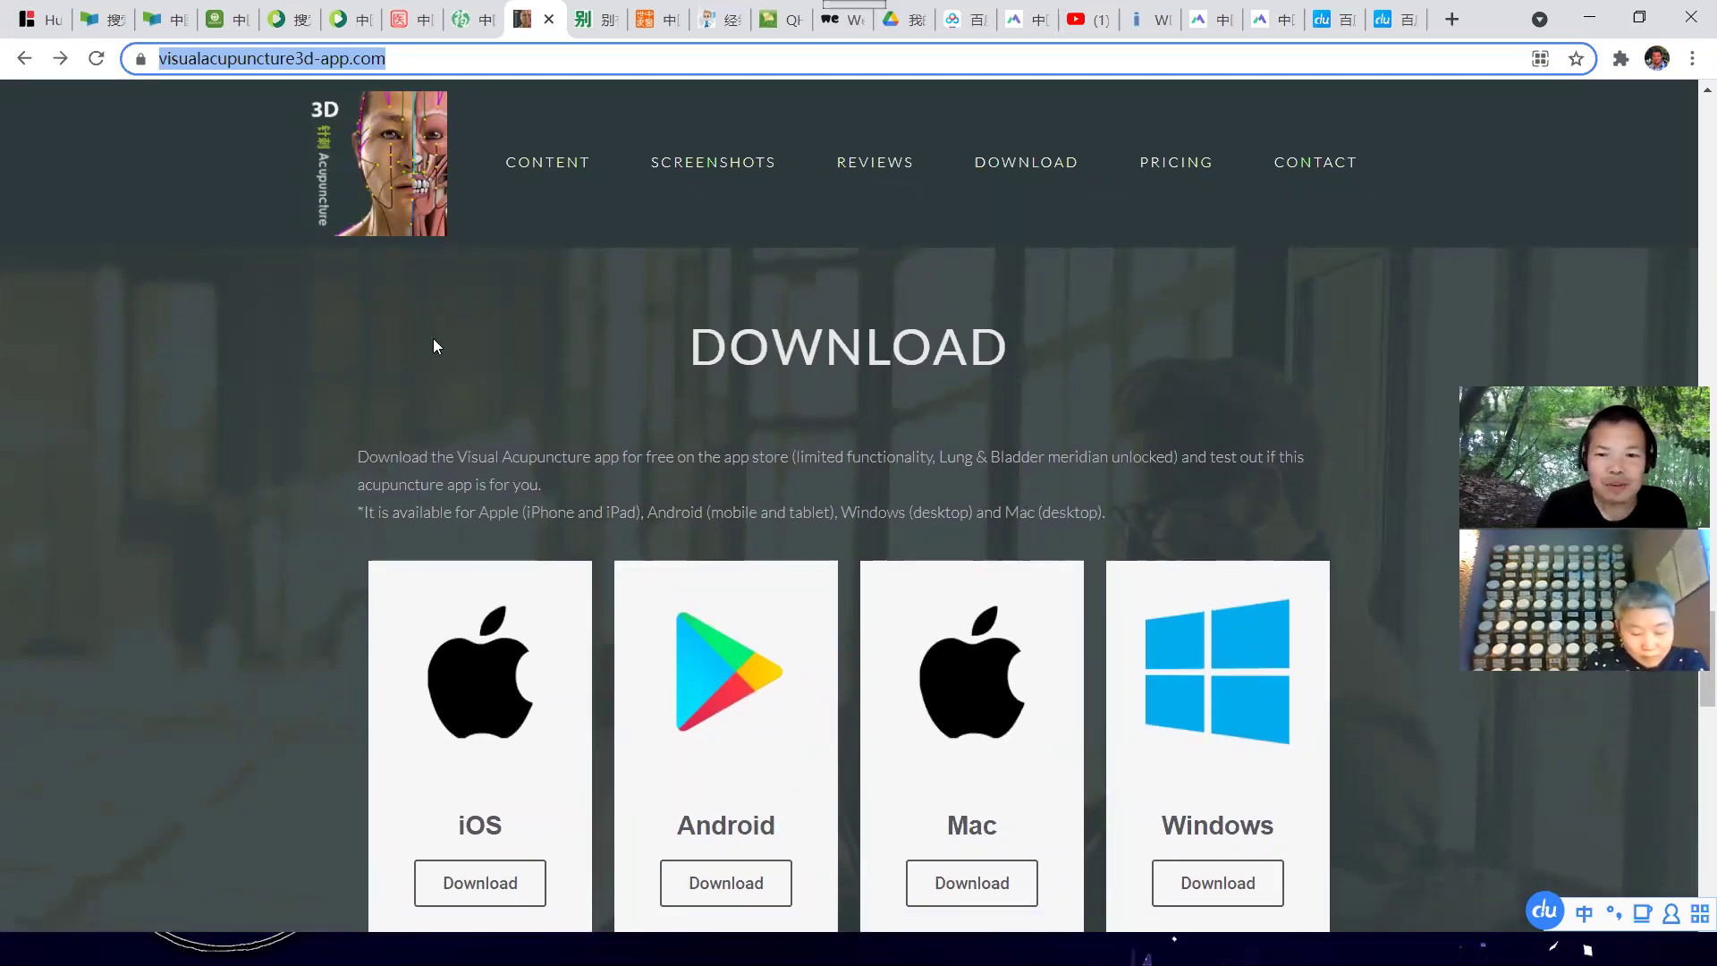
Scroll visualacupuncture3d-app.com down to the iOS, Android, Mac and Windows download buttons
scroll(433, 346, down, 1)
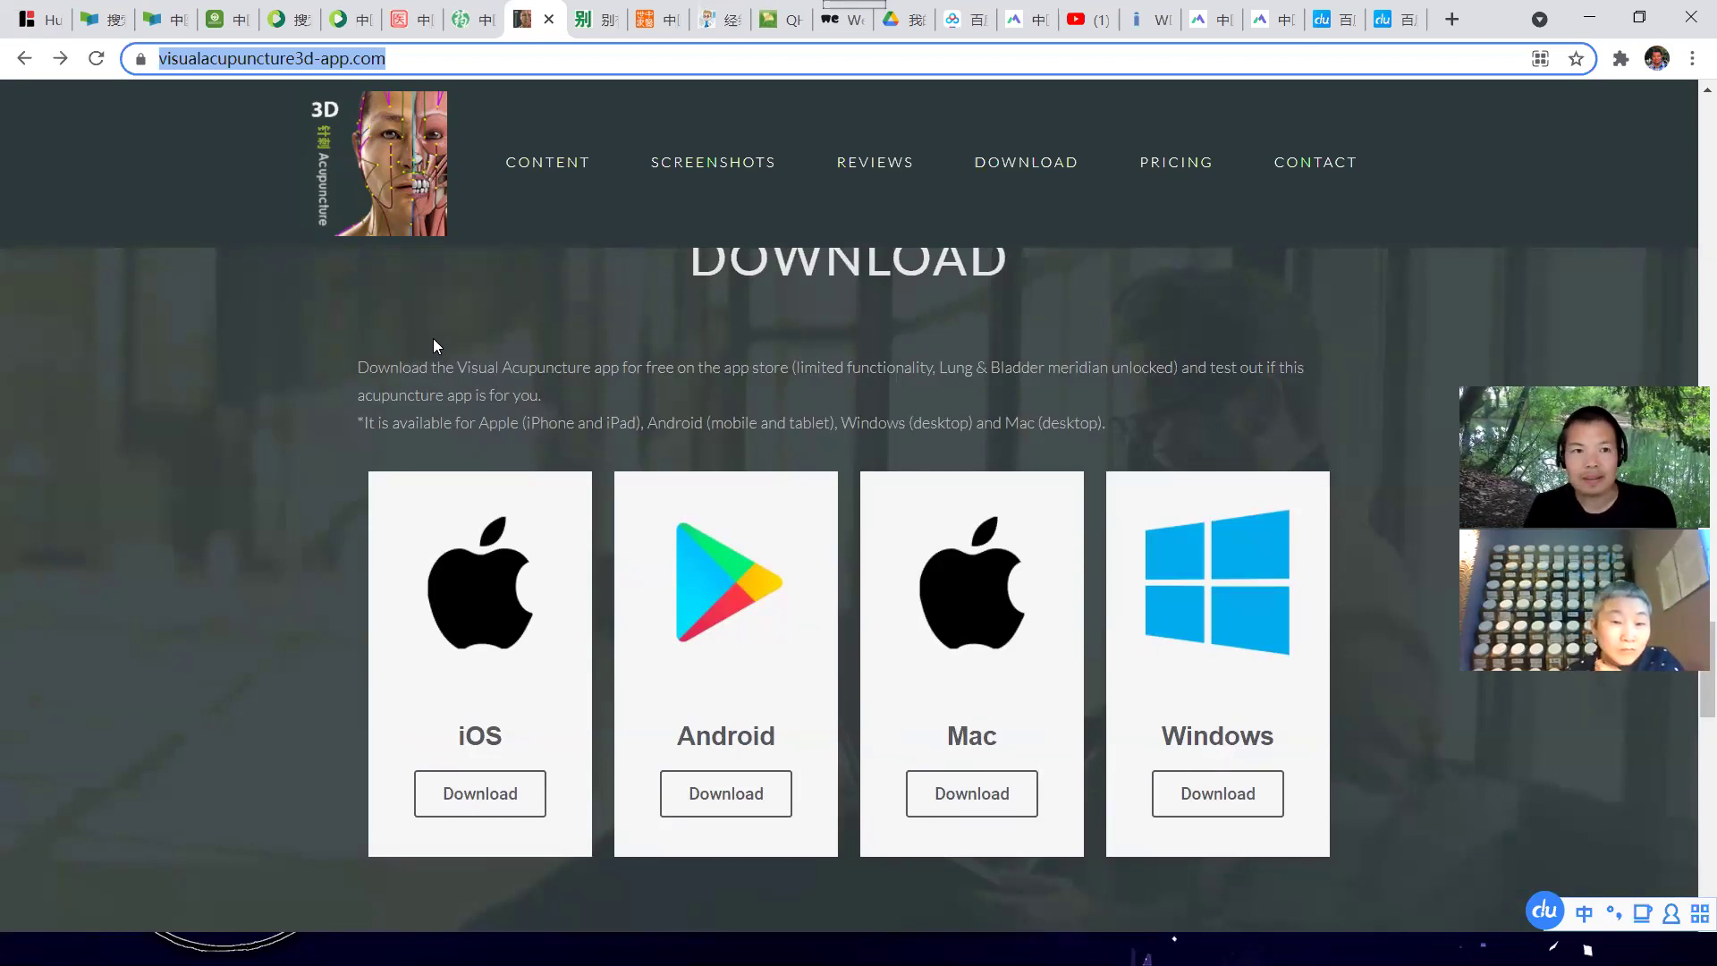
scroll(432, 339, down, 1)
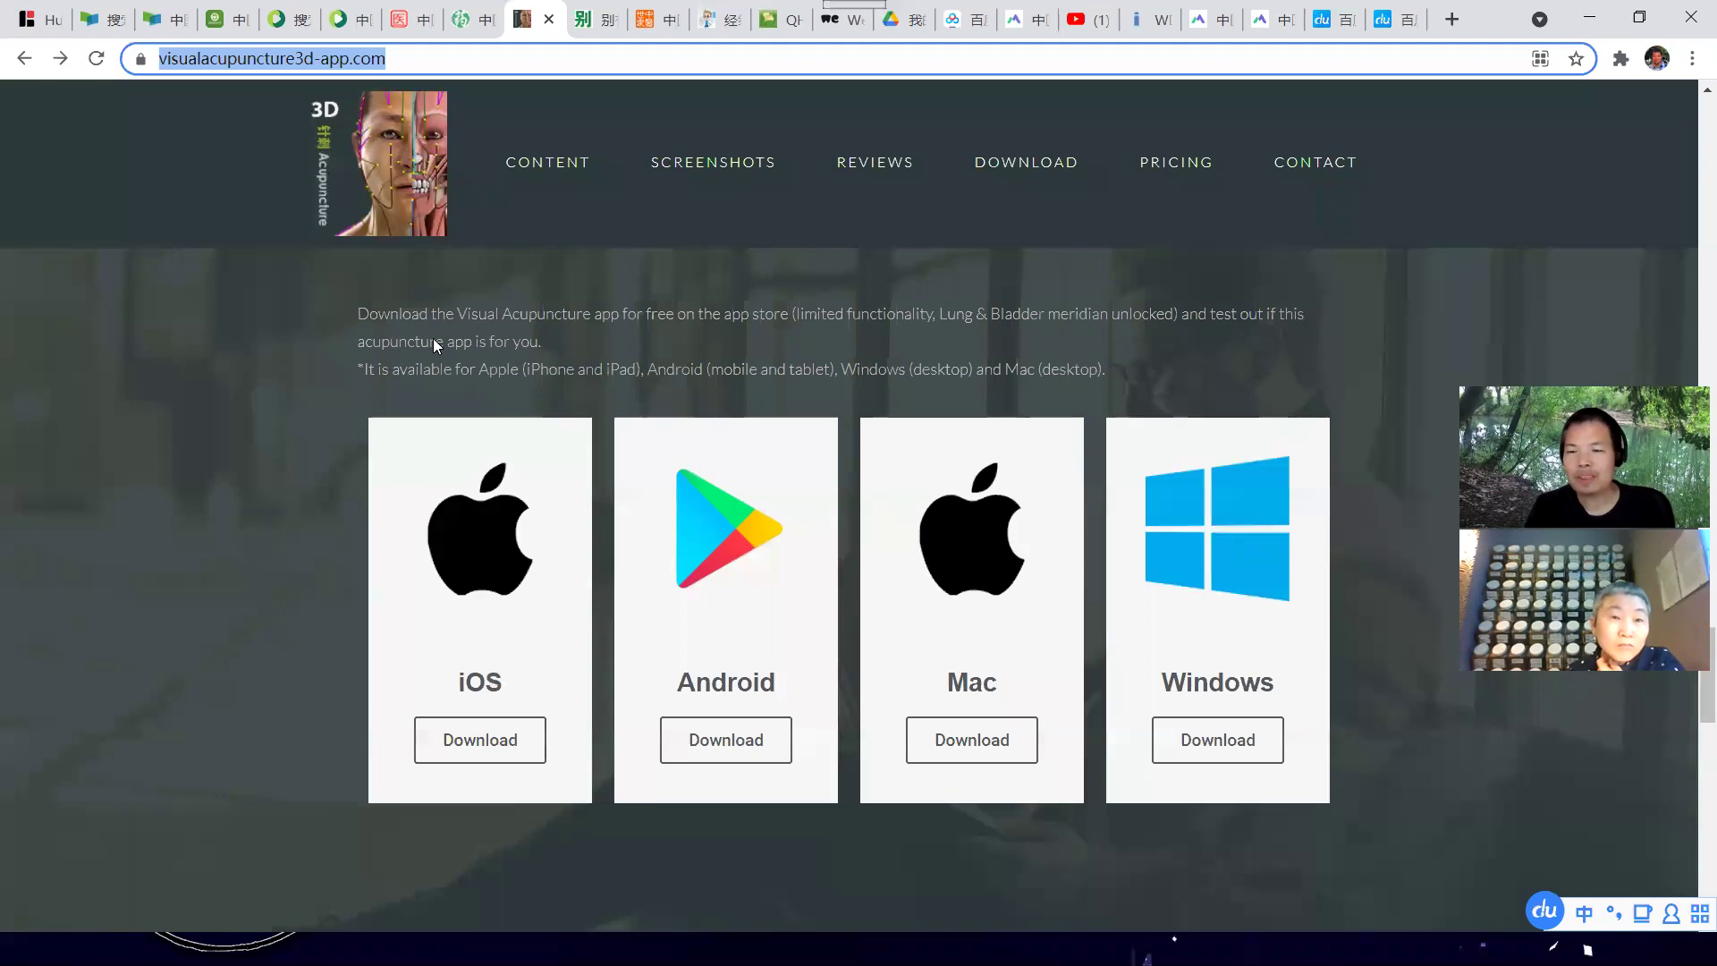
scroll(433, 338, down, 1)
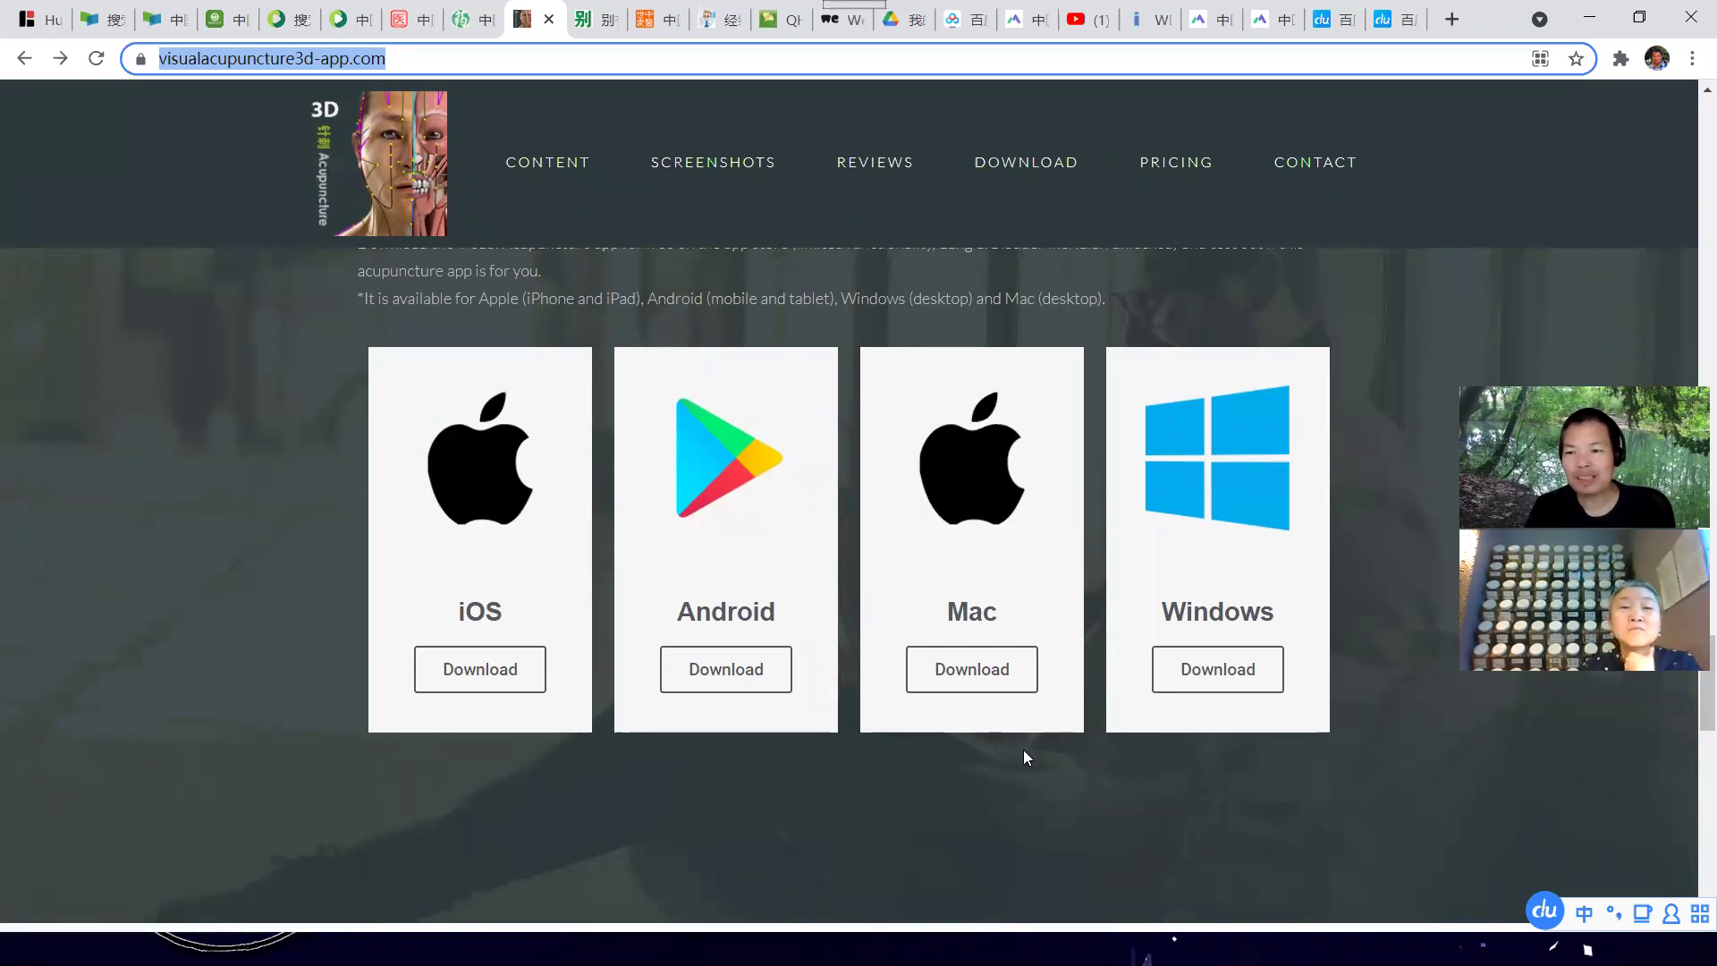
scroll(1046, 764, down, 1)
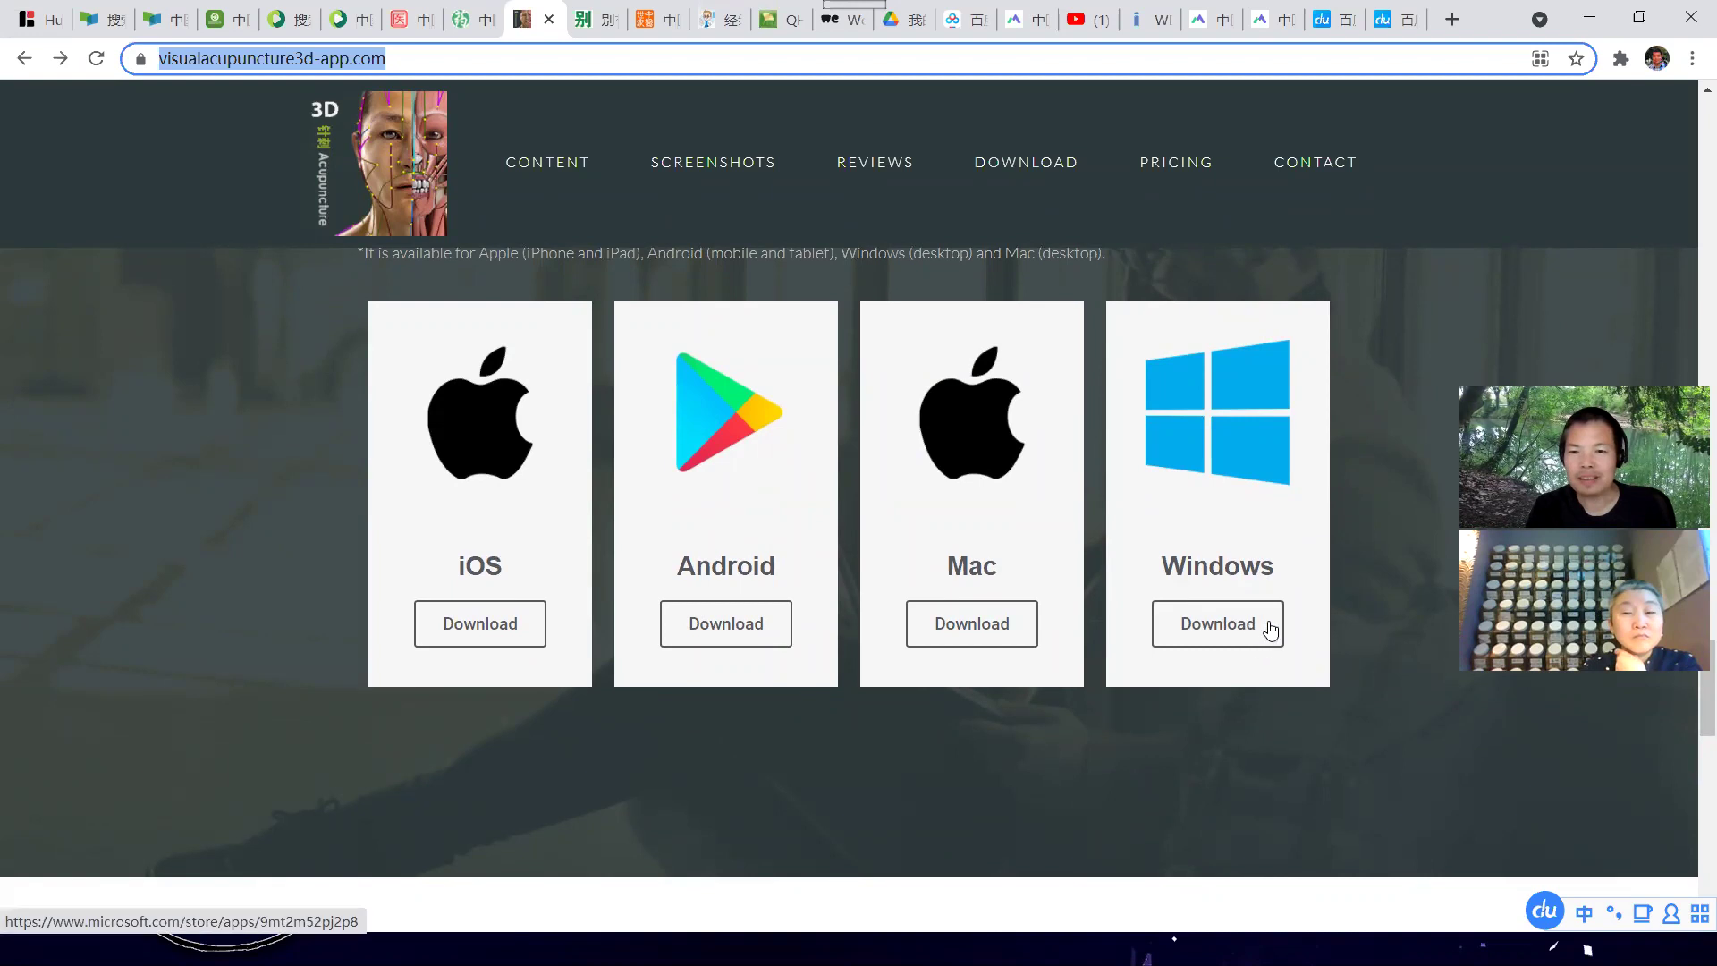
scroll(1275, 707, up, 1)
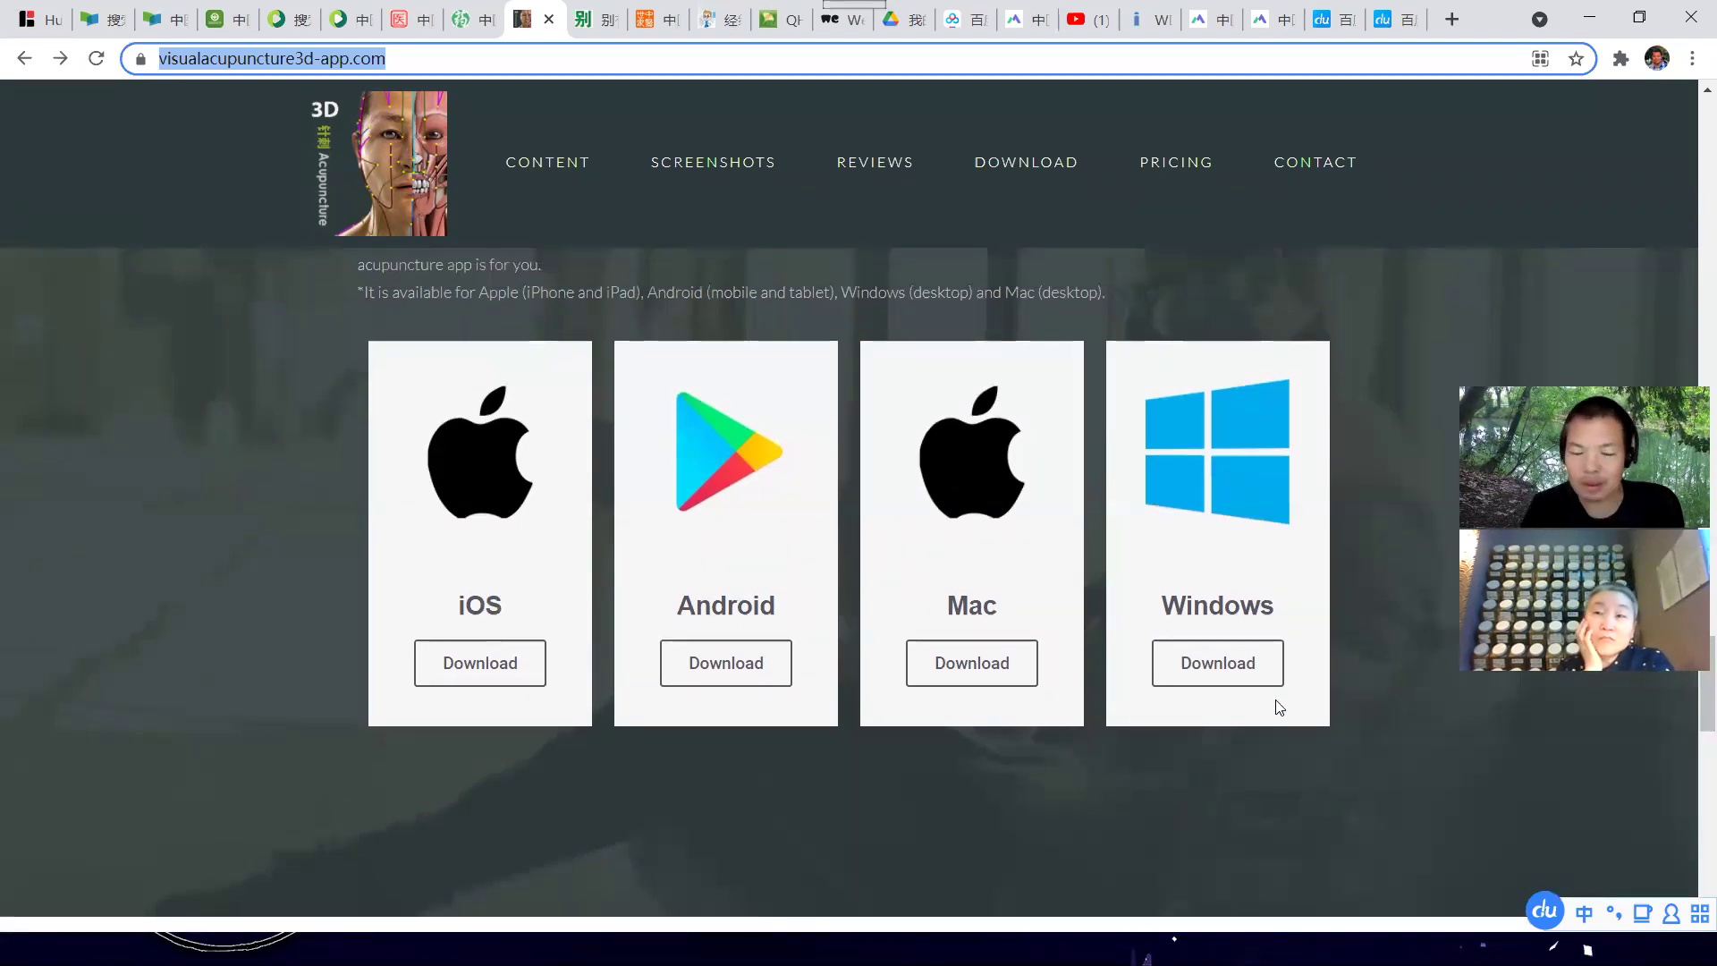
Cycle through open windows with Alt+Tab to bring up the Visual Acupuncture 3D - Human app
key(alt+Tab)
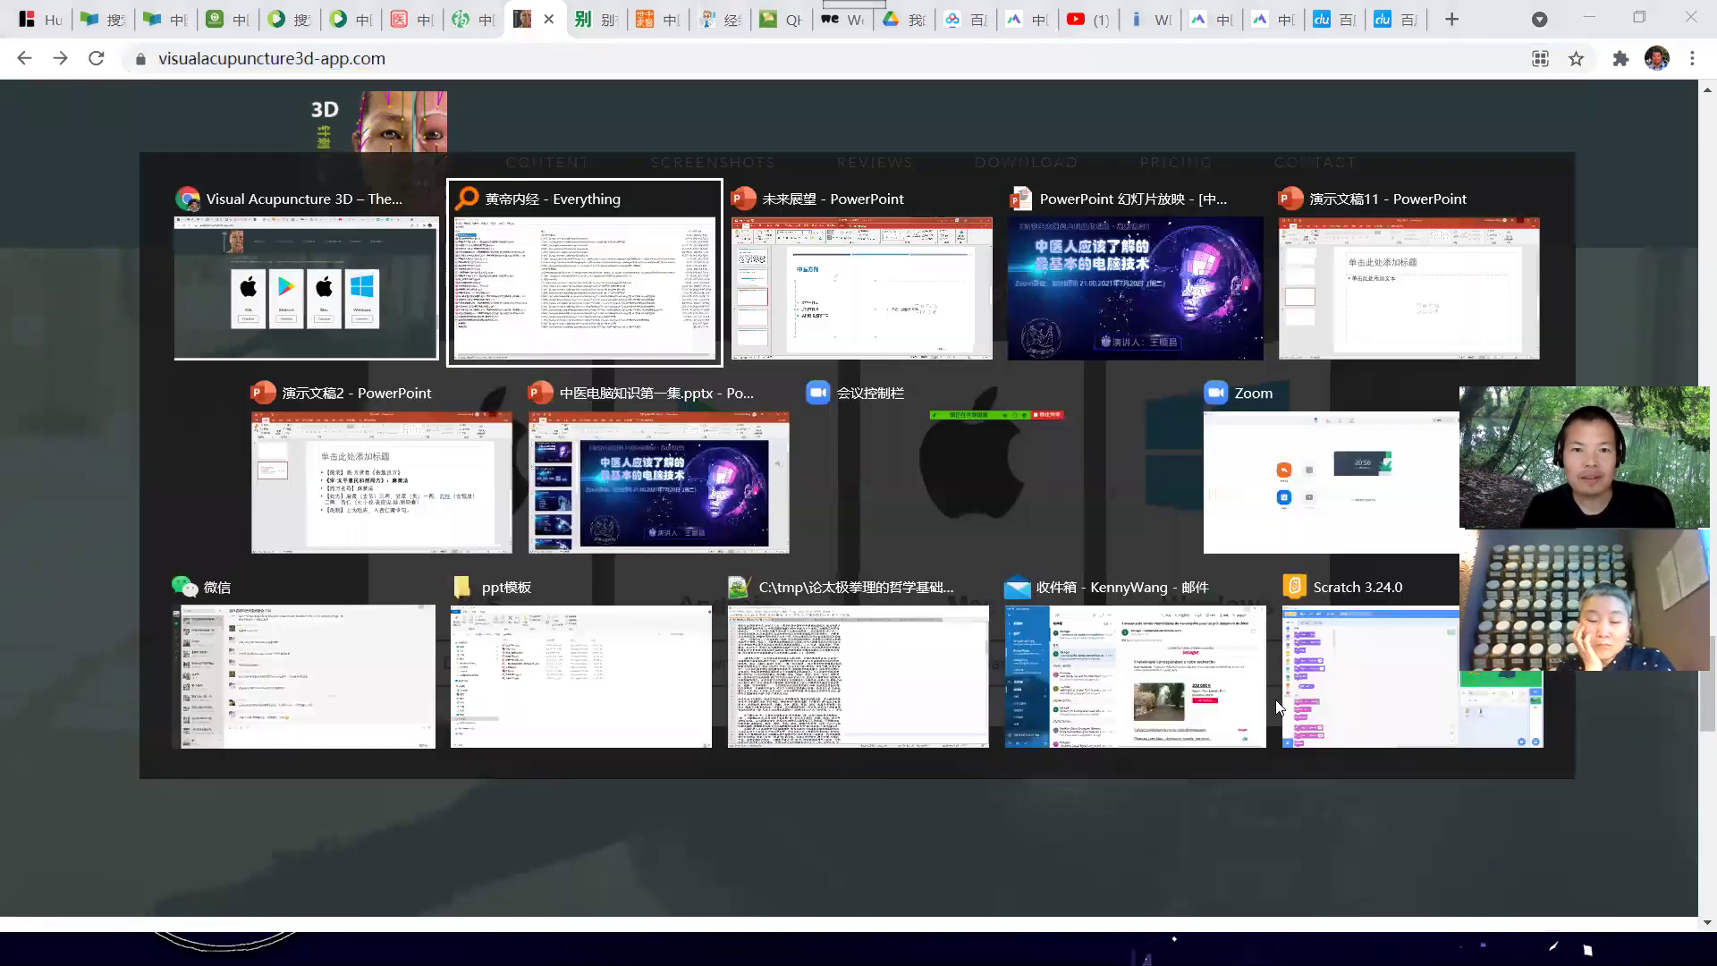
key(alt+Tab)
key(alt+Tab)
key(alt+Tab)
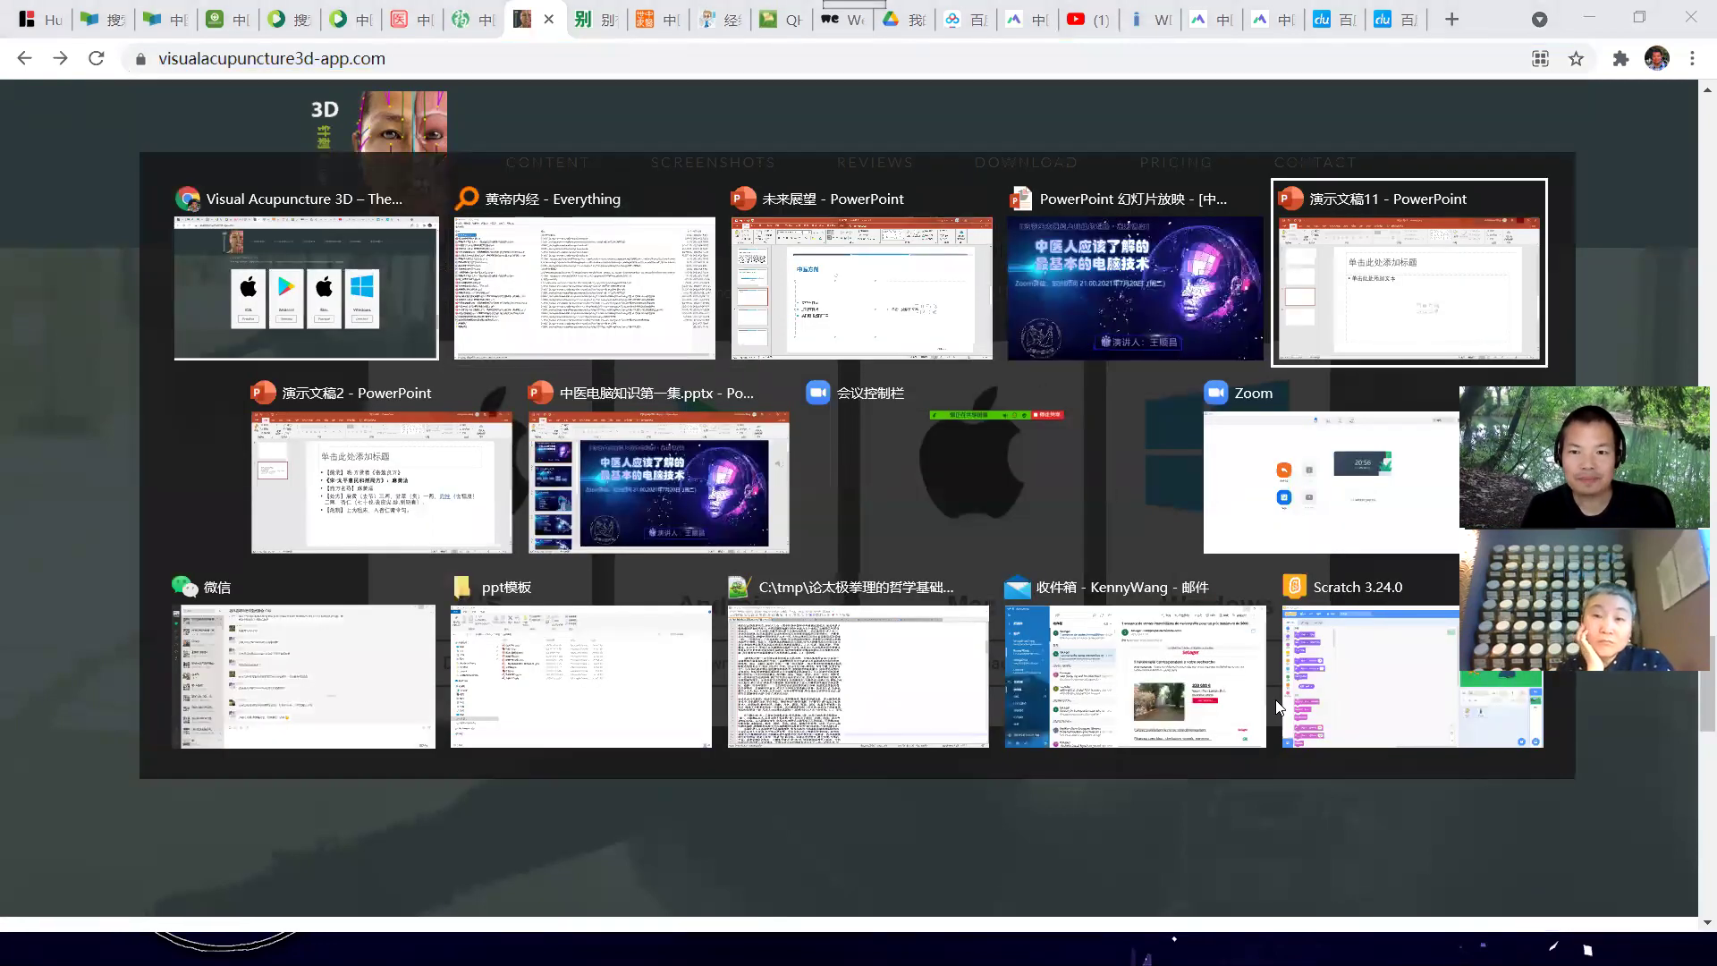
key(alt+Tab)
key(alt+Tab)
key(alt+Tab)
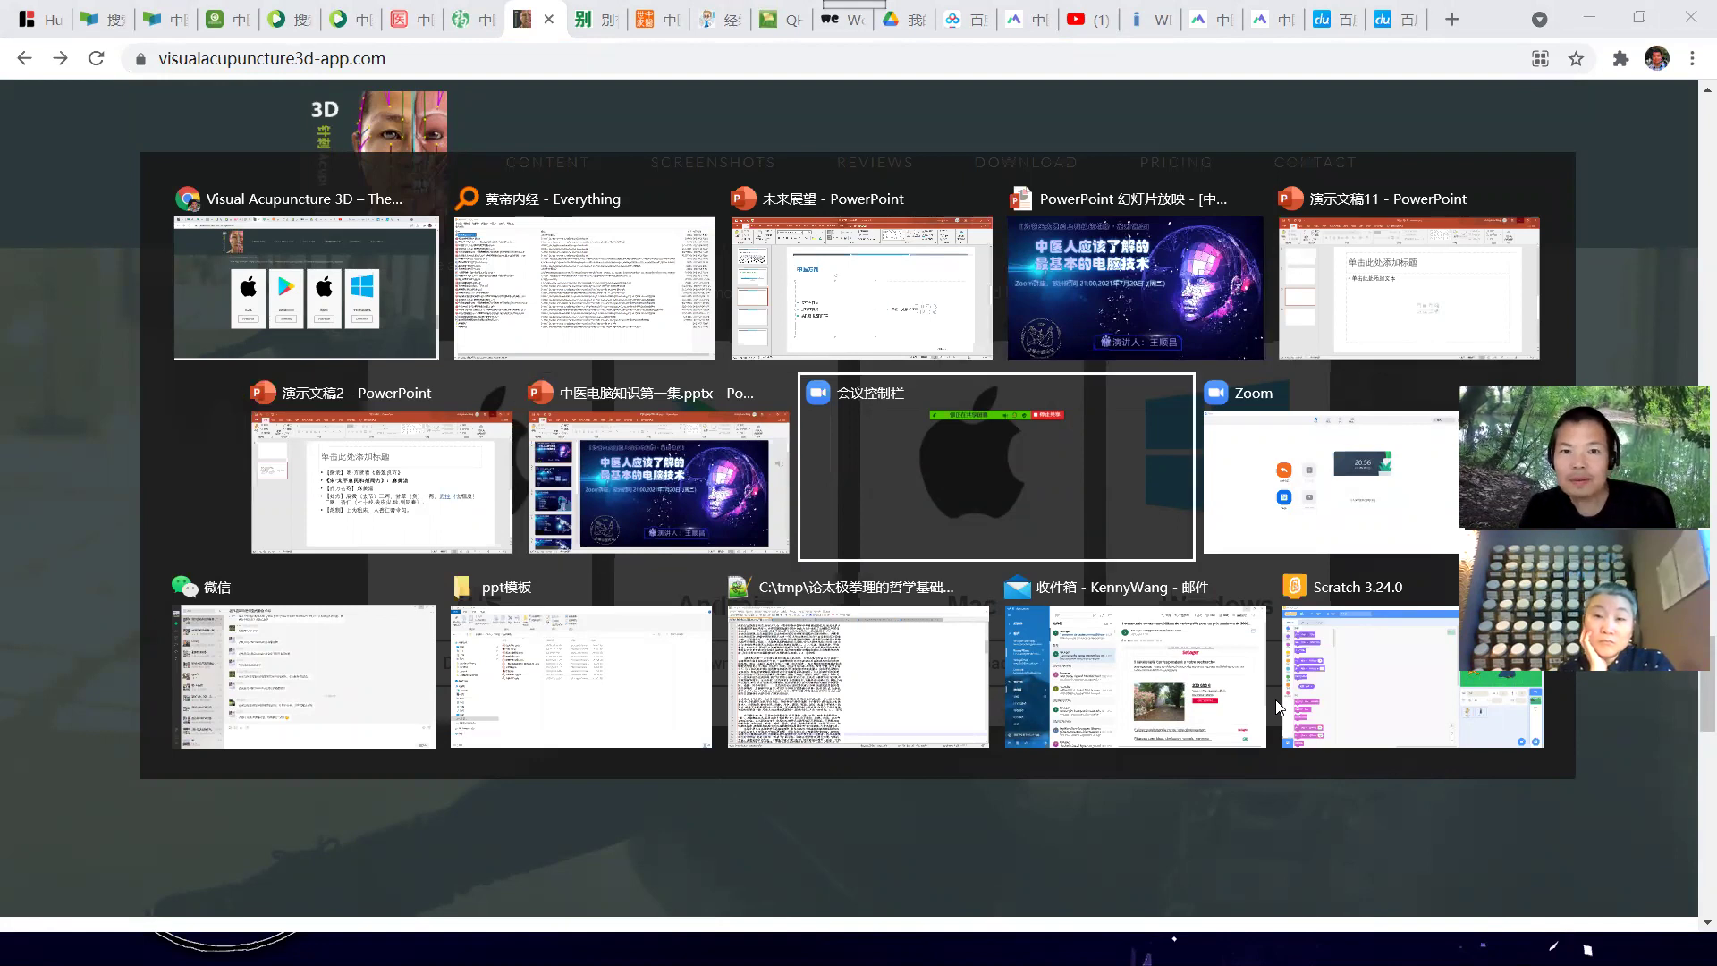
key(alt+Tab)
key(alt+Tab)
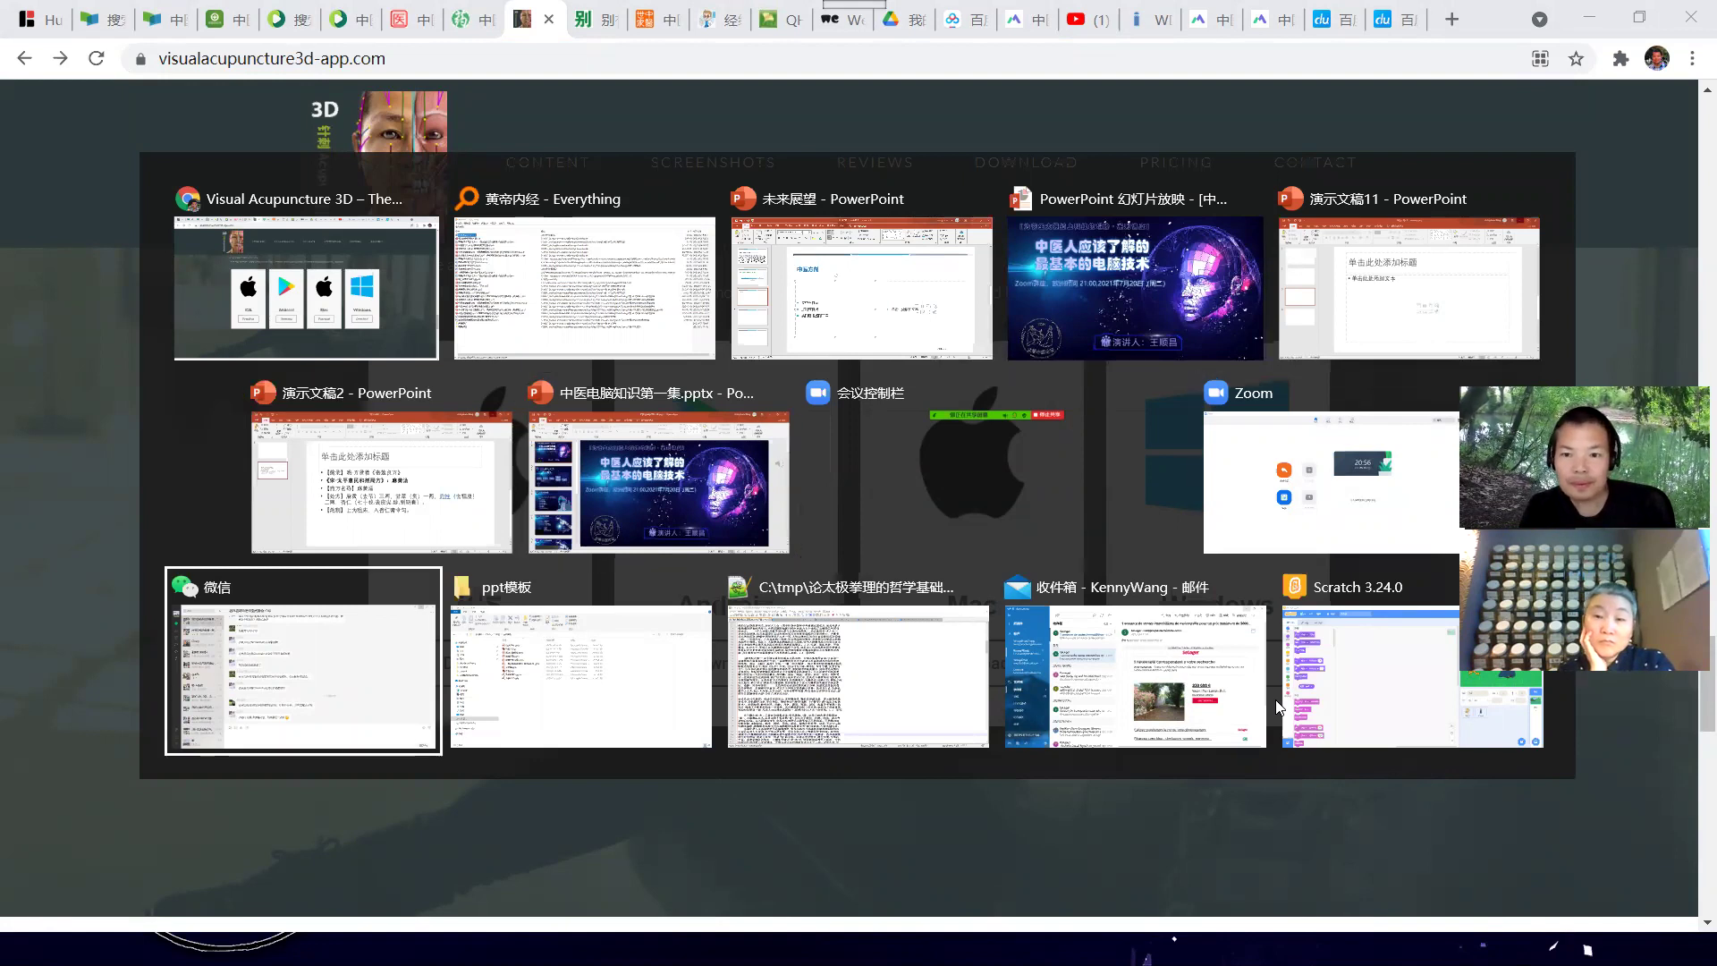
key(alt+Tab)
key(alt+Tab)
key(alt+Tab)
key(alt+Tab)
key(alt+Tab)
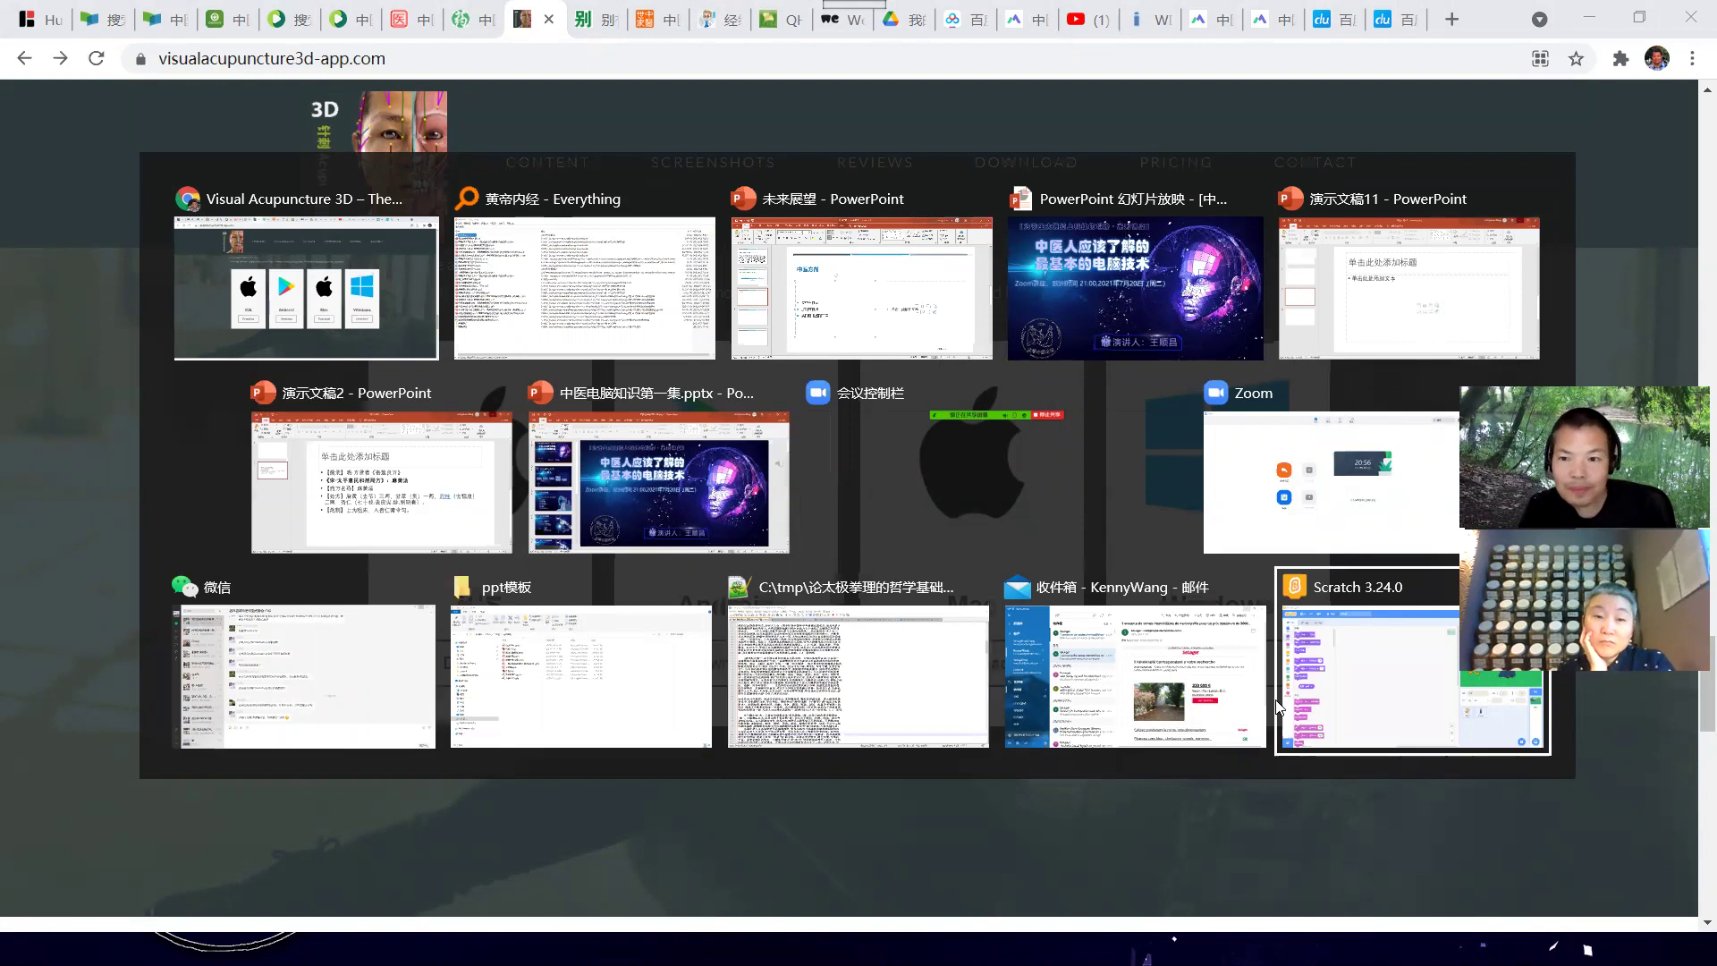
key(alt+Tab)
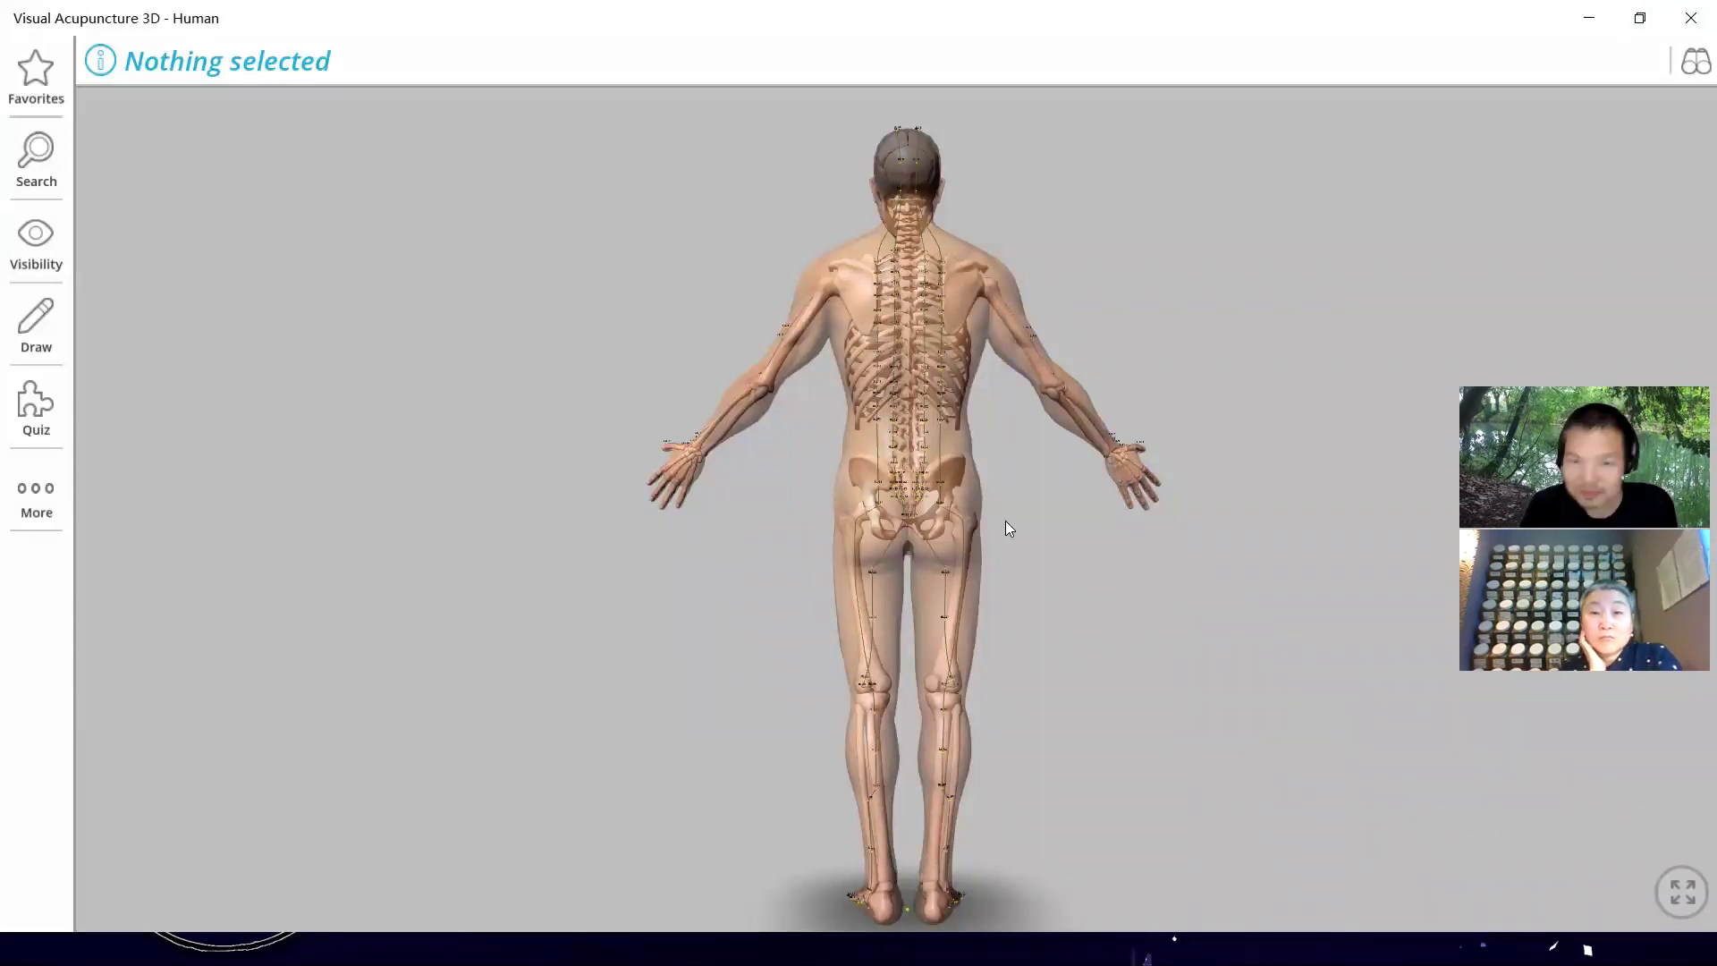
Orbit and zoom the body model onto the hand until lung meridian point LU-11 shows on the thumb
drag(1118, 558, 1294, 558)
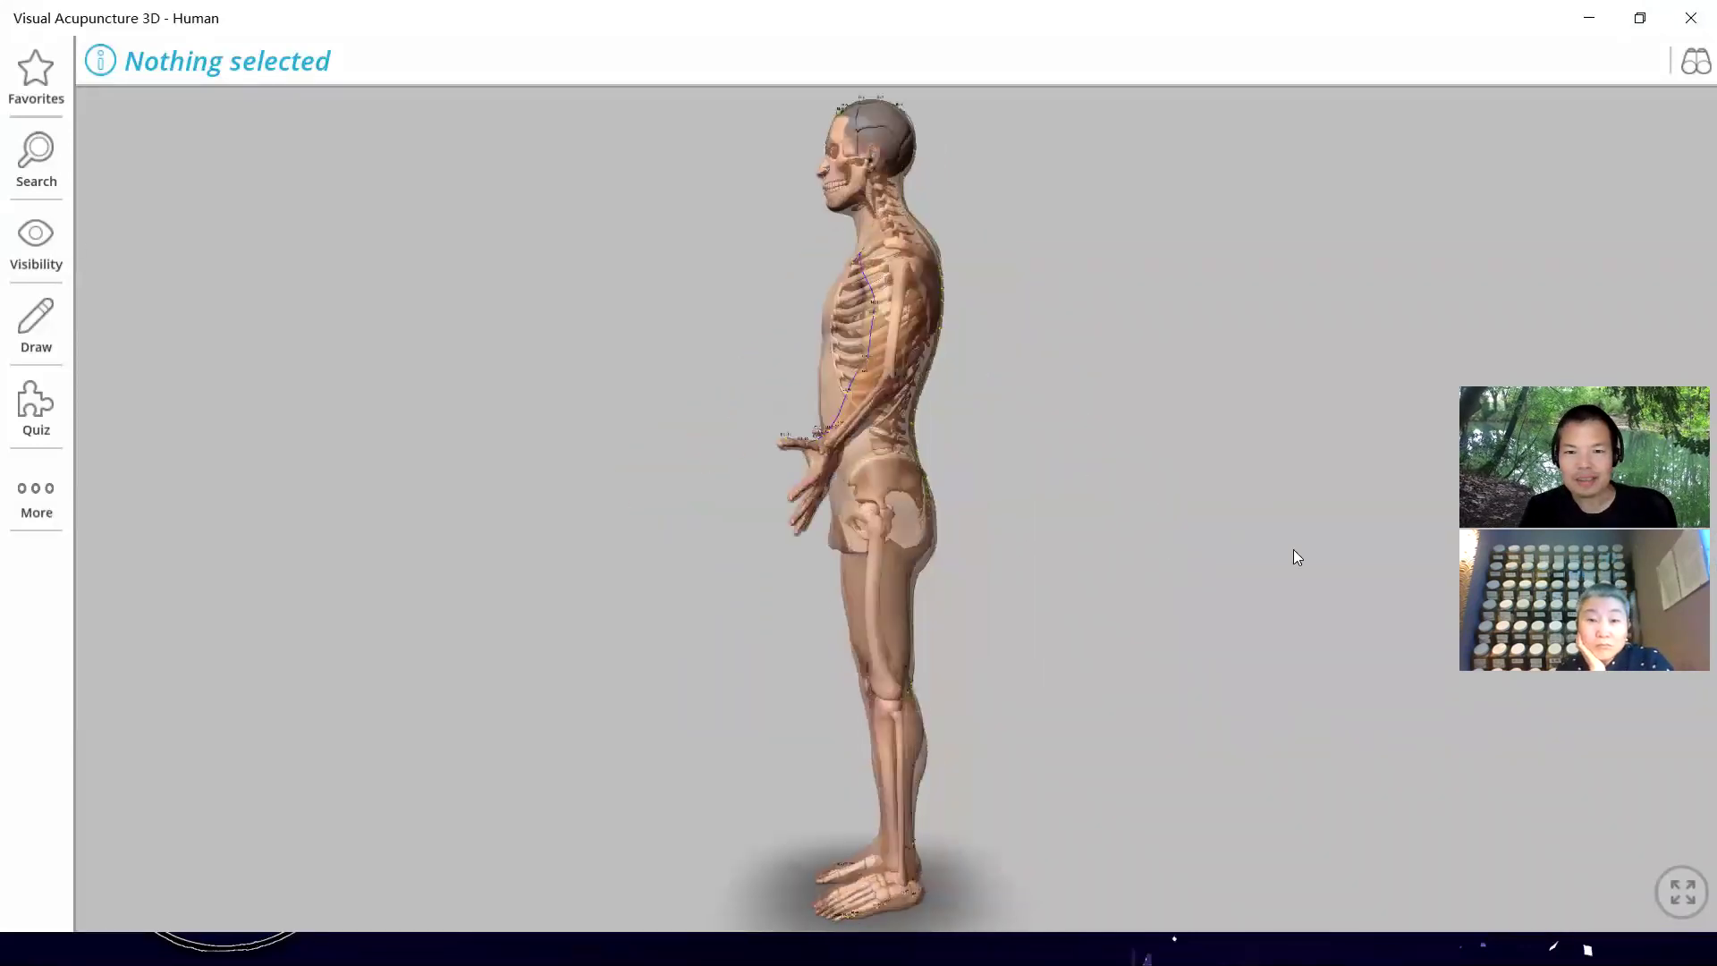
drag(927, 572, 1203, 547)
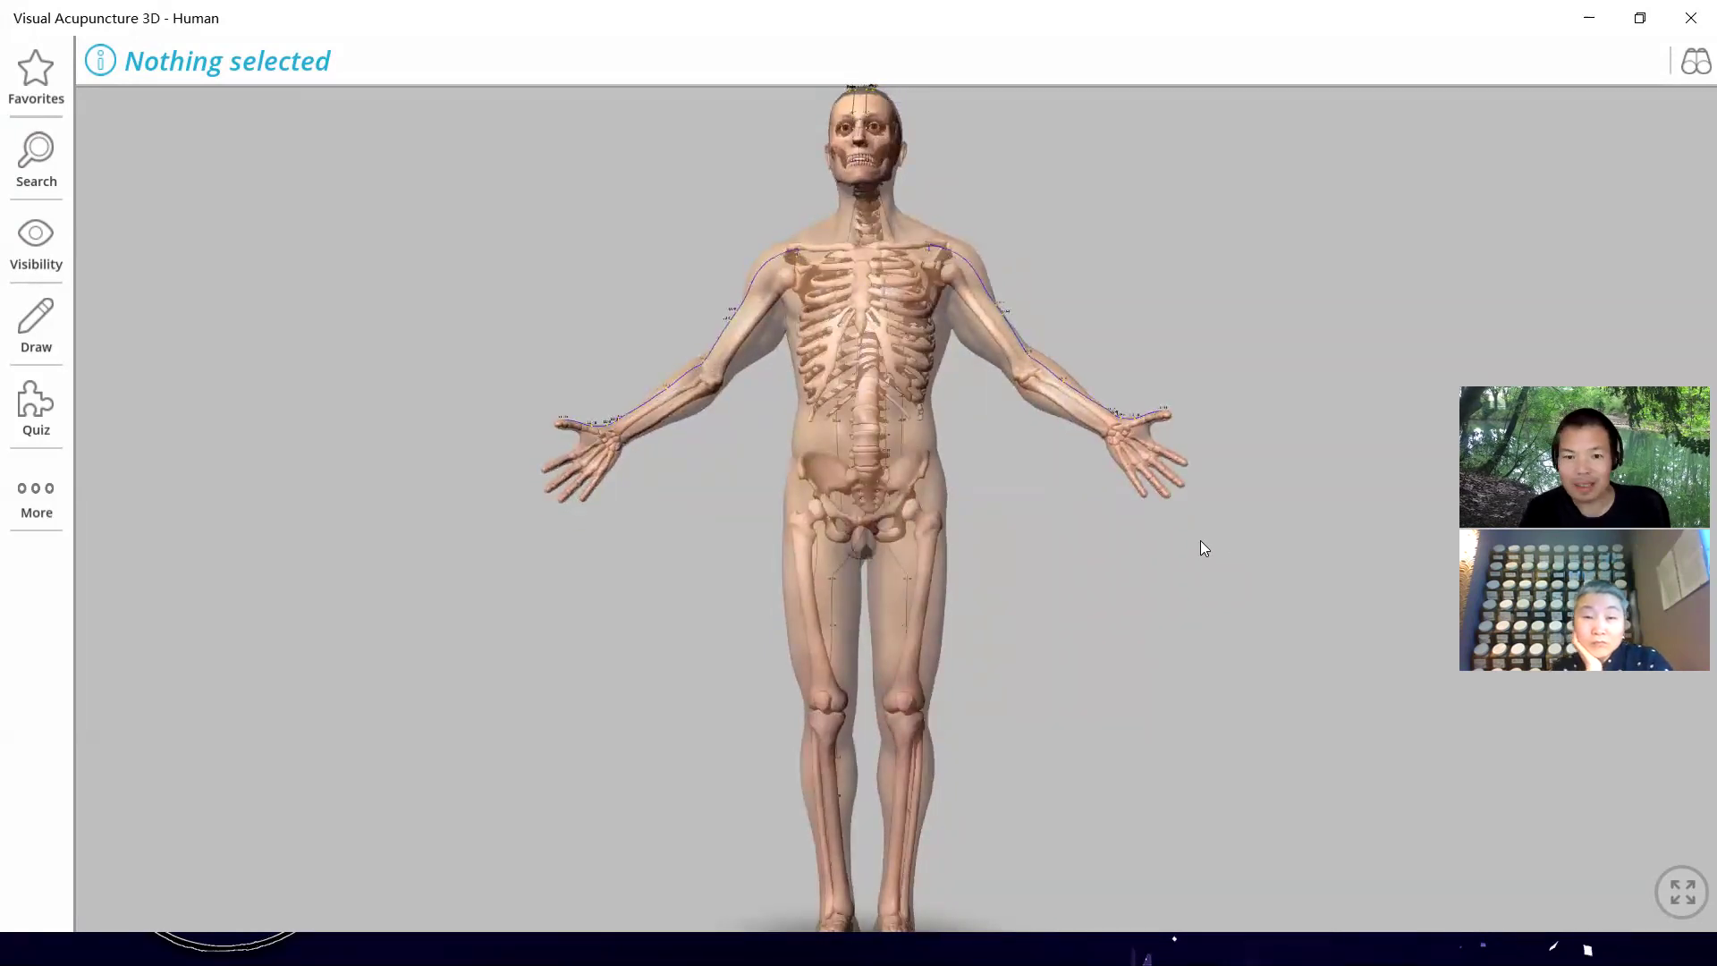
drag(617, 460, 784, 572)
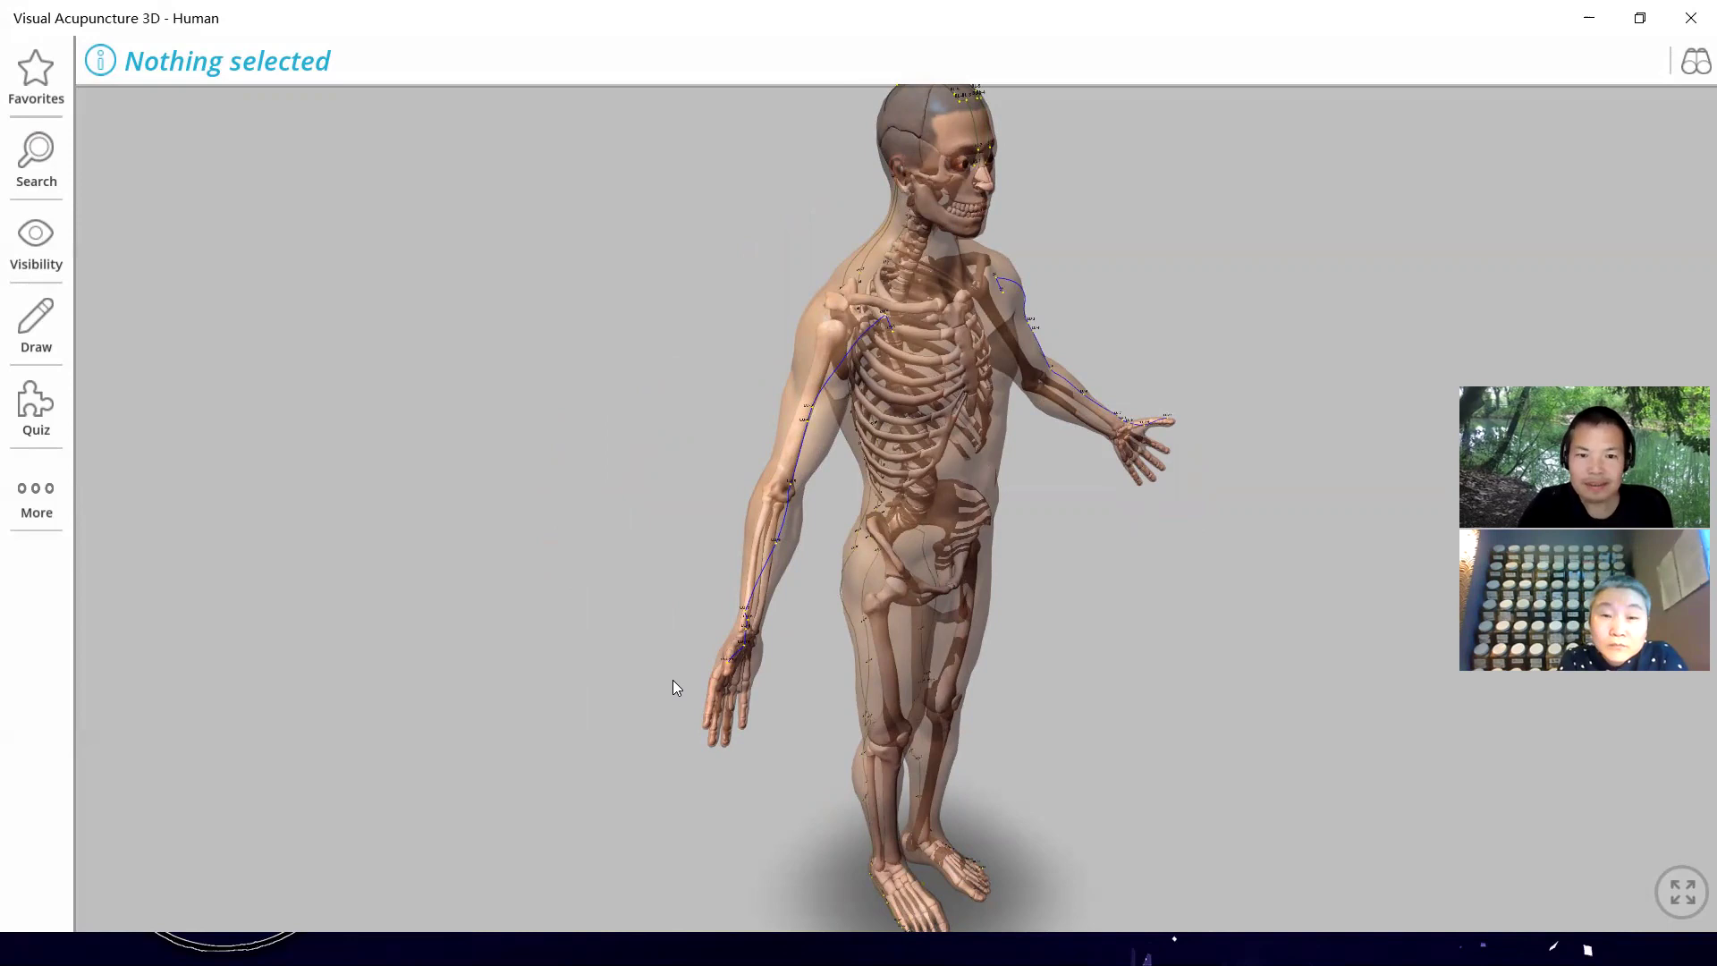
drag(780, 651, 828, 587)
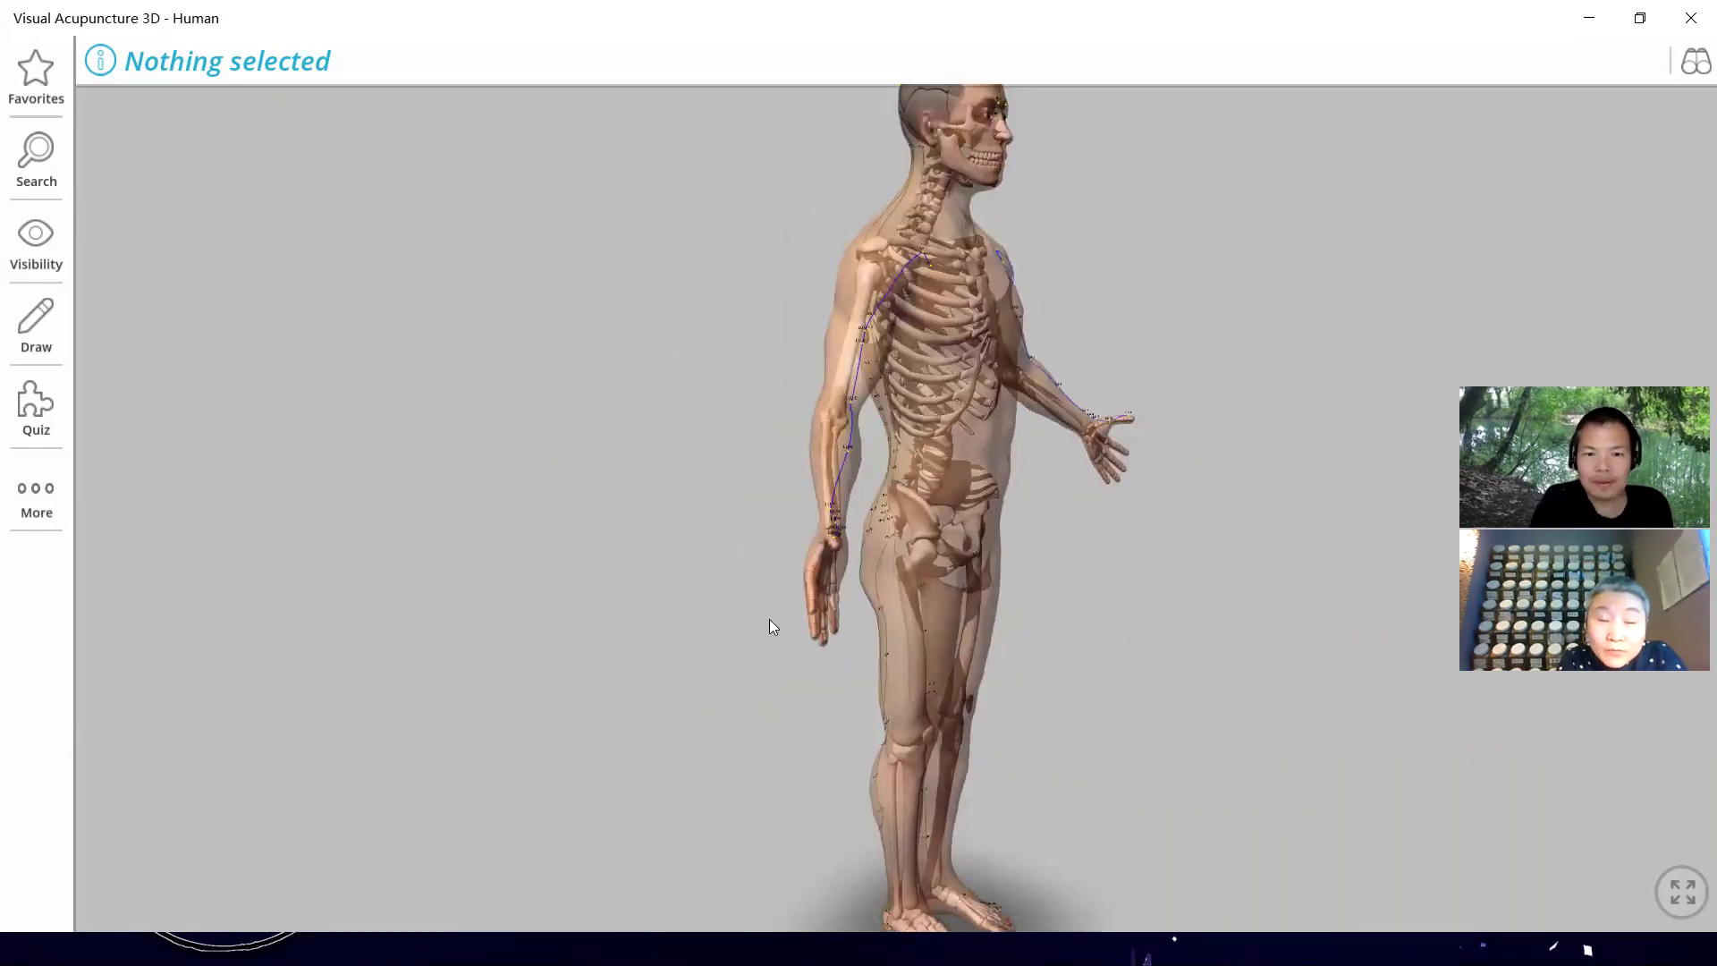
scroll(770, 621, up, 6)
drag(1154, 390, 954, 475)
drag(1356, 293, 1276, 347)
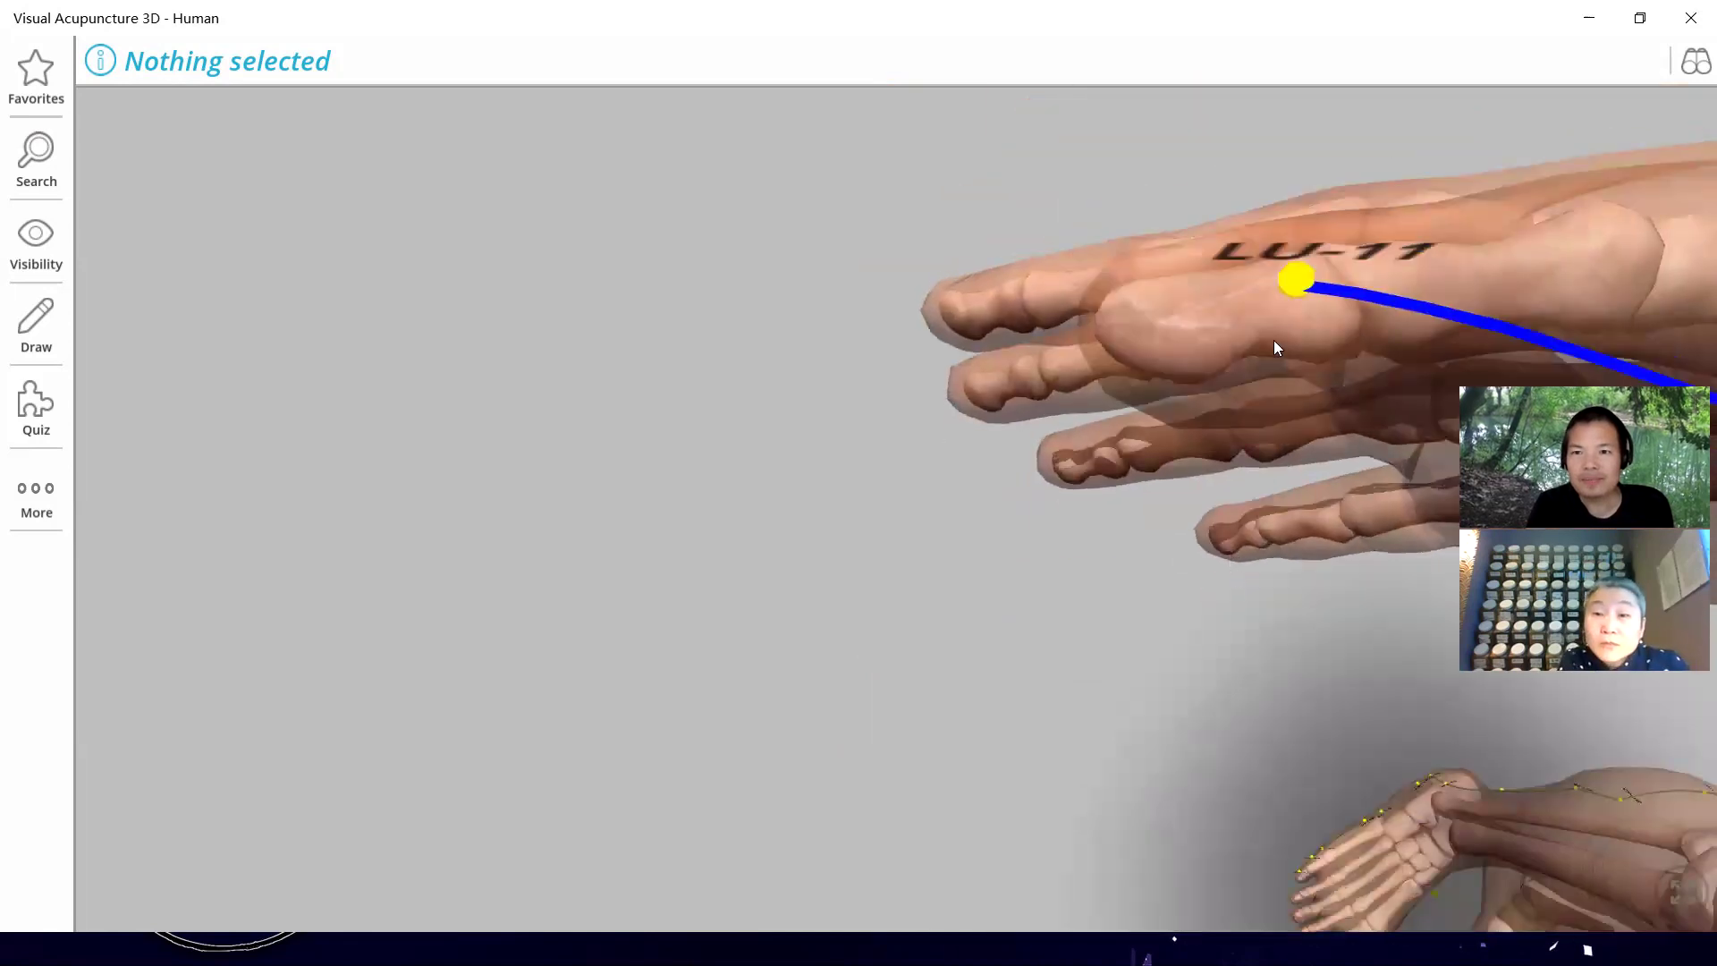
Select point LU-11 (Shao Shang), zoom out to the whole body and show its cun measurements
click(1320, 326)
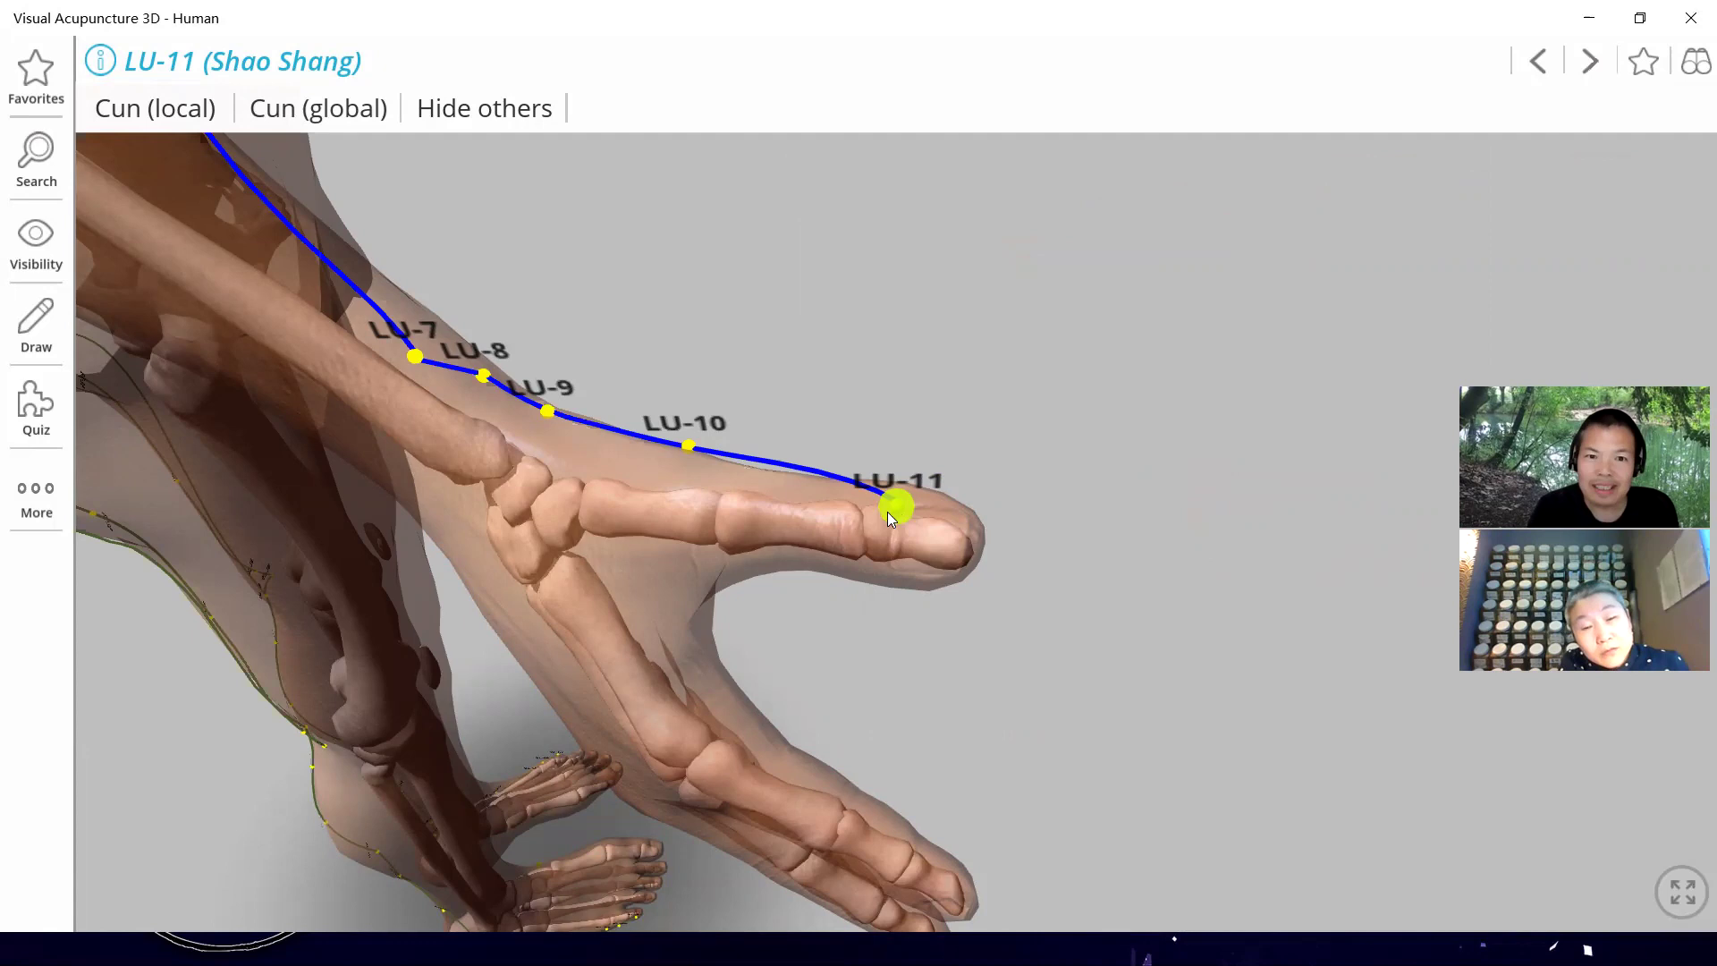
drag(772, 517, 601, 394)
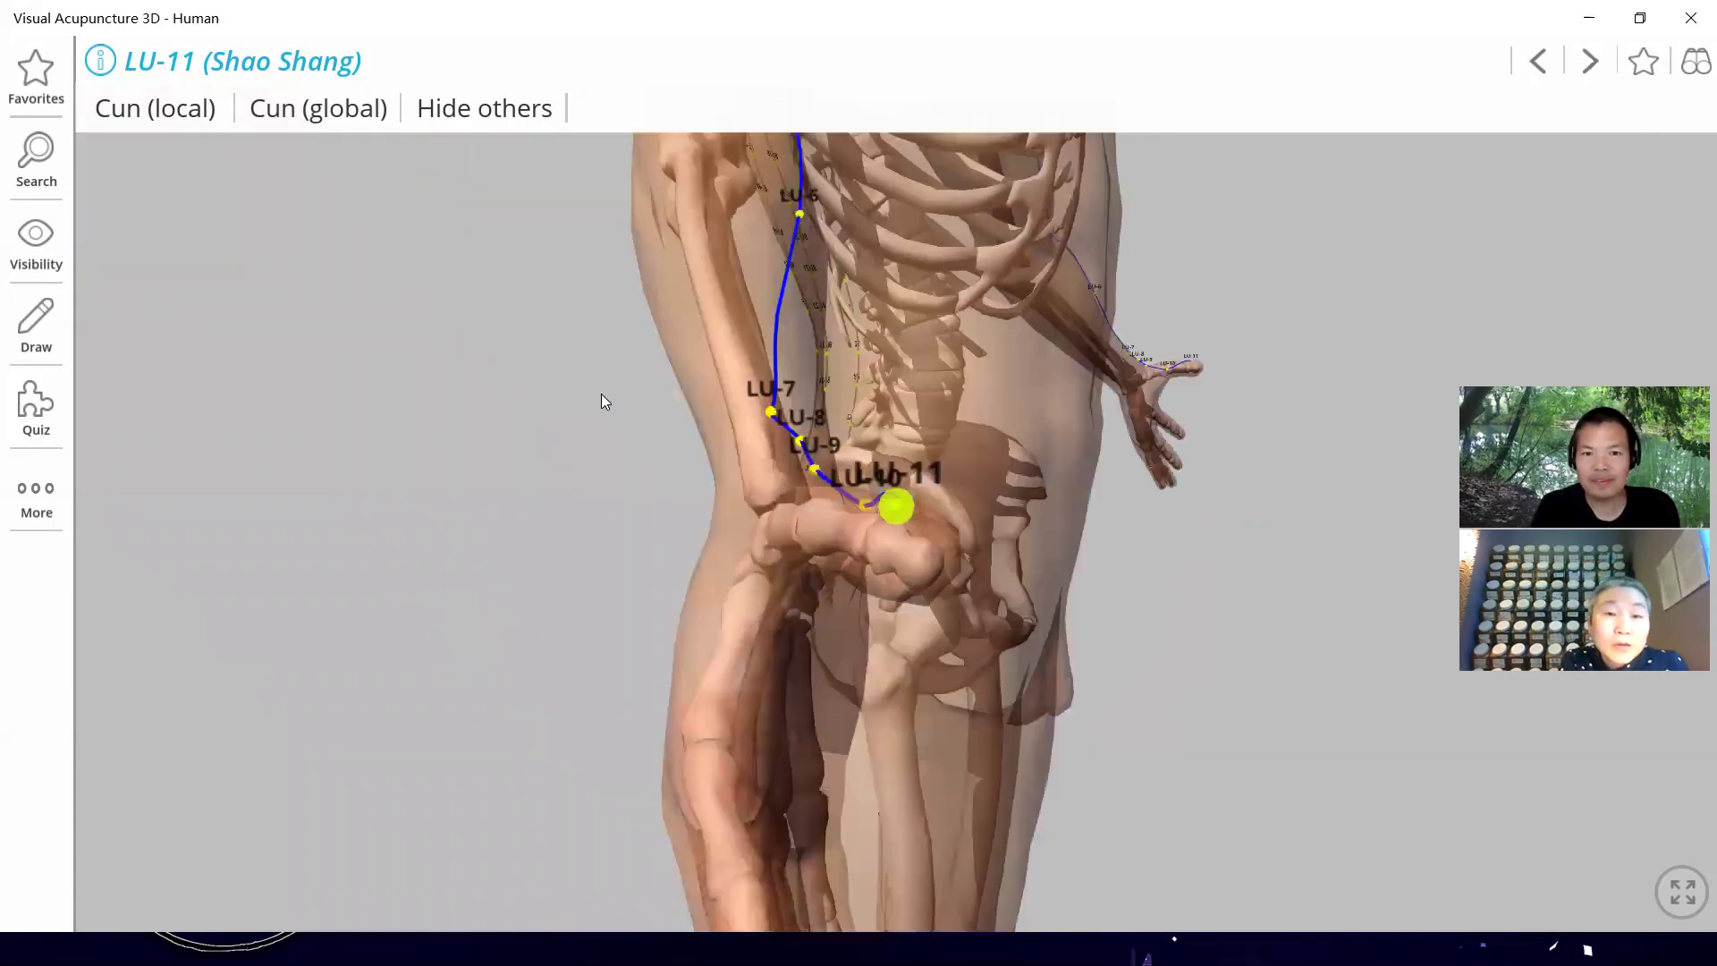
scroll(601, 400, down, 5)
drag(665, 323, 555, 314)
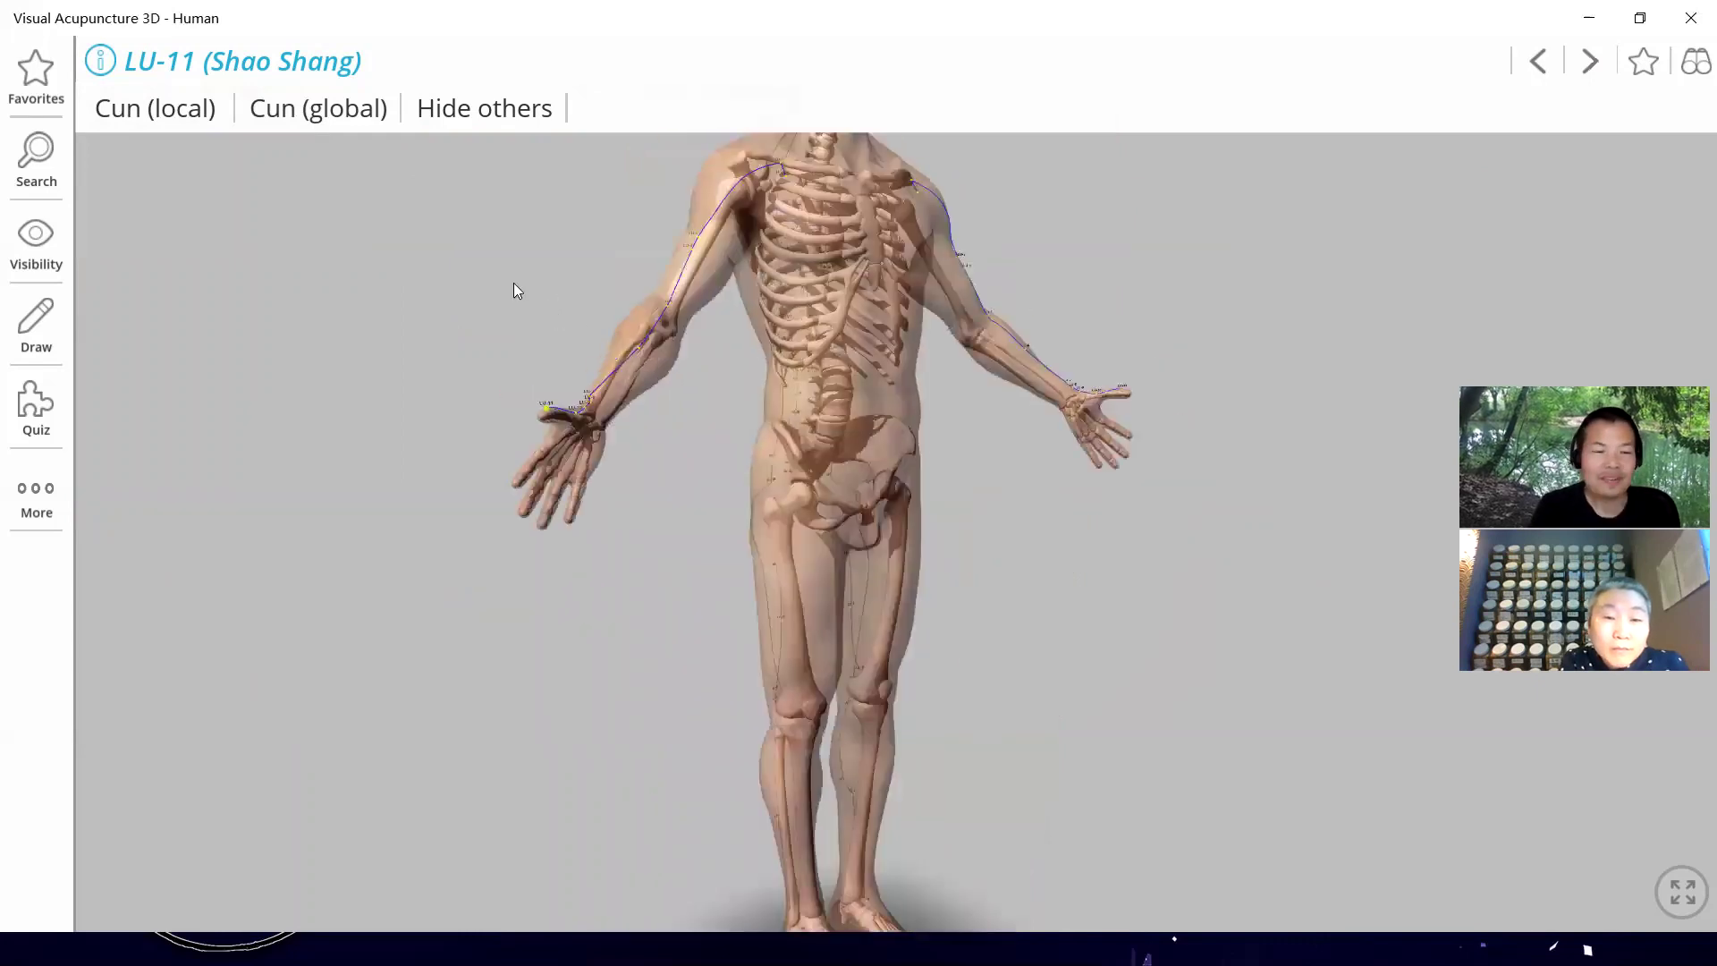
click(161, 109)
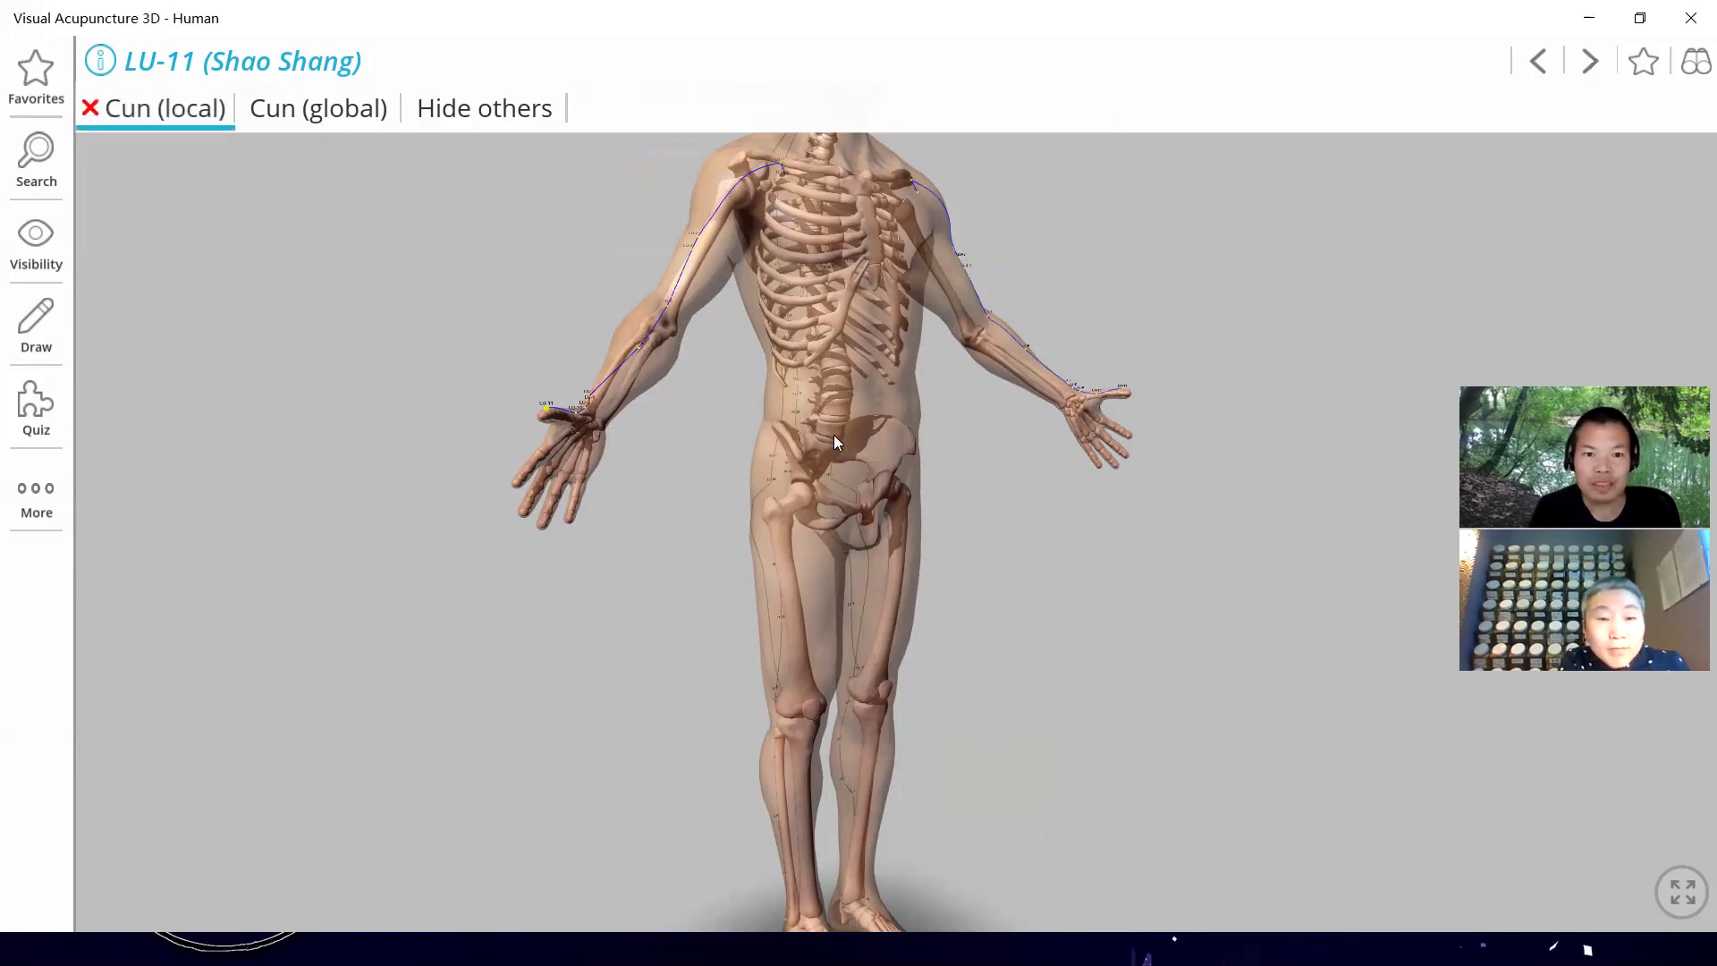
drag(835, 434, 342, 117)
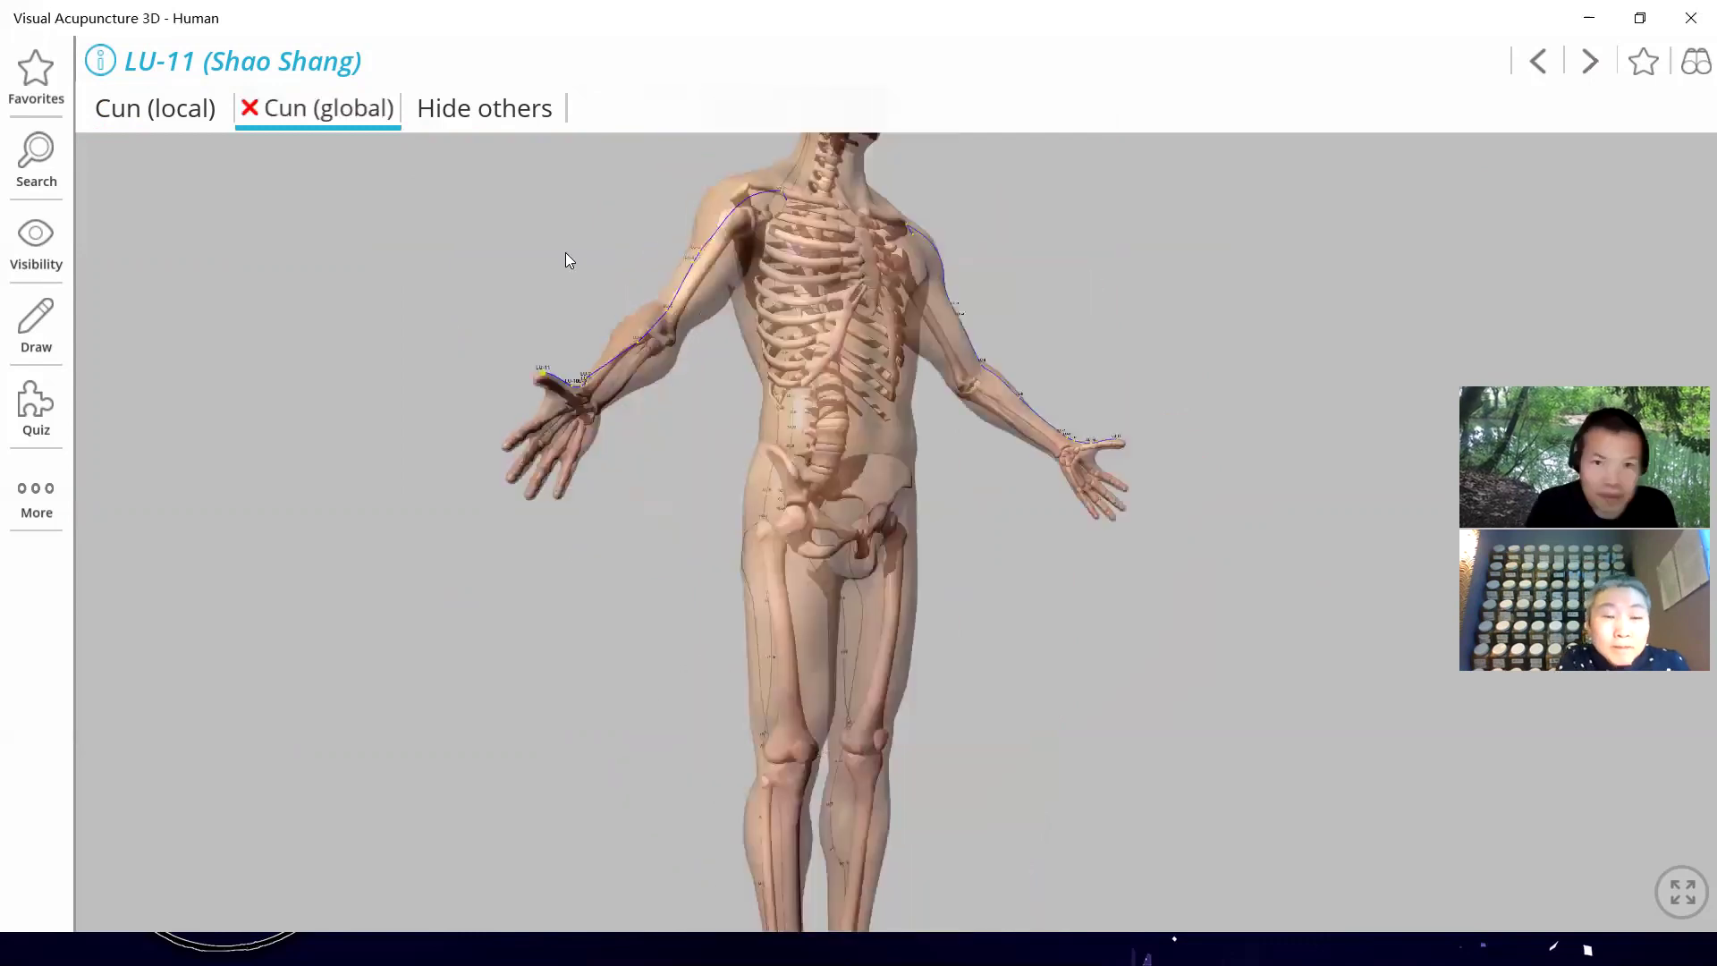
click(29, 235)
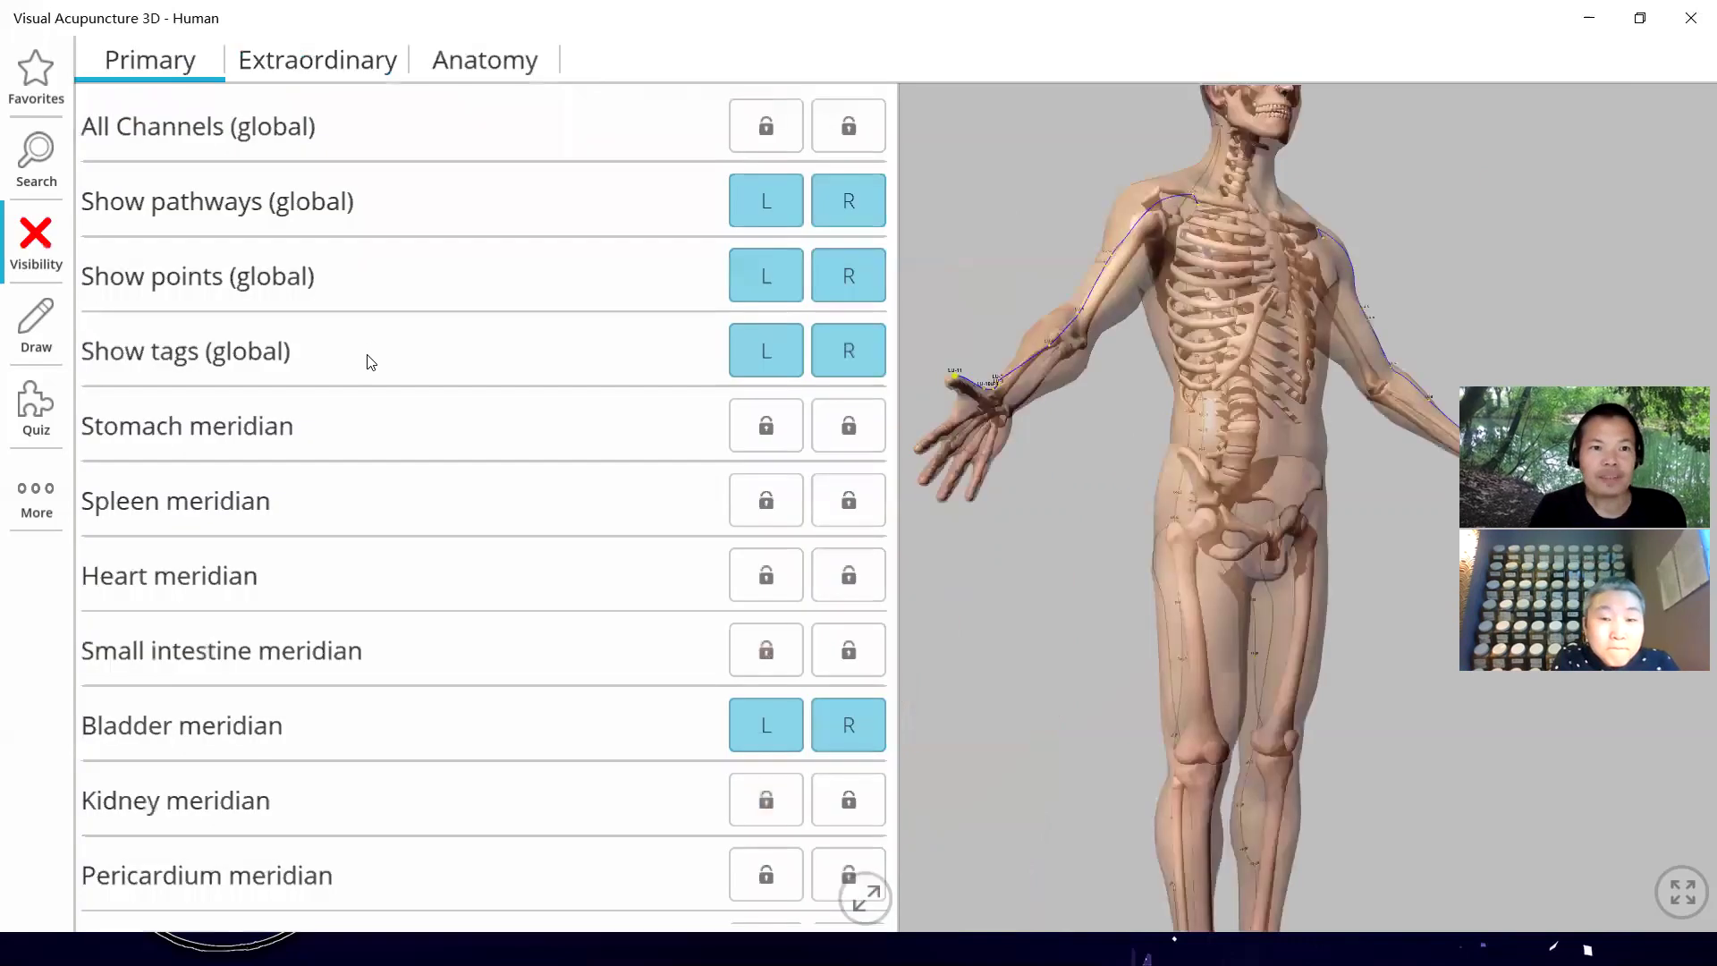
In the meridian visibility list, hide the left side of the Bladder meridian
scroll(370, 361, down, 1)
scroll(367, 358, down, 5)
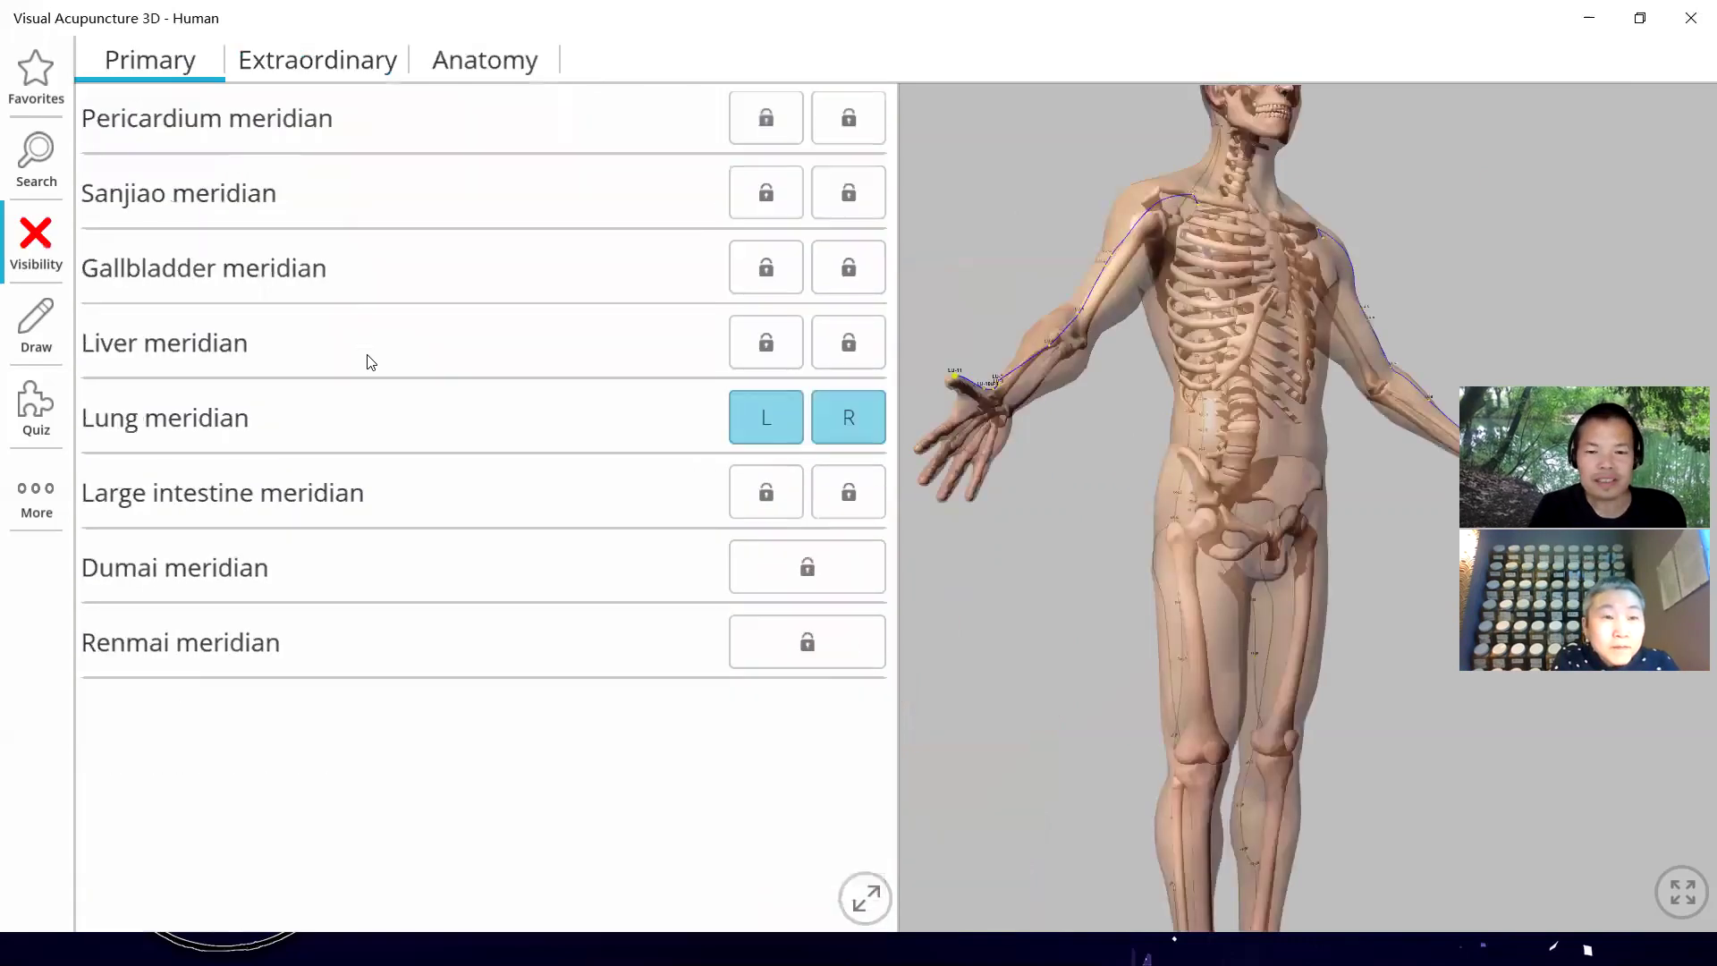
scroll(781, 460, up, 5)
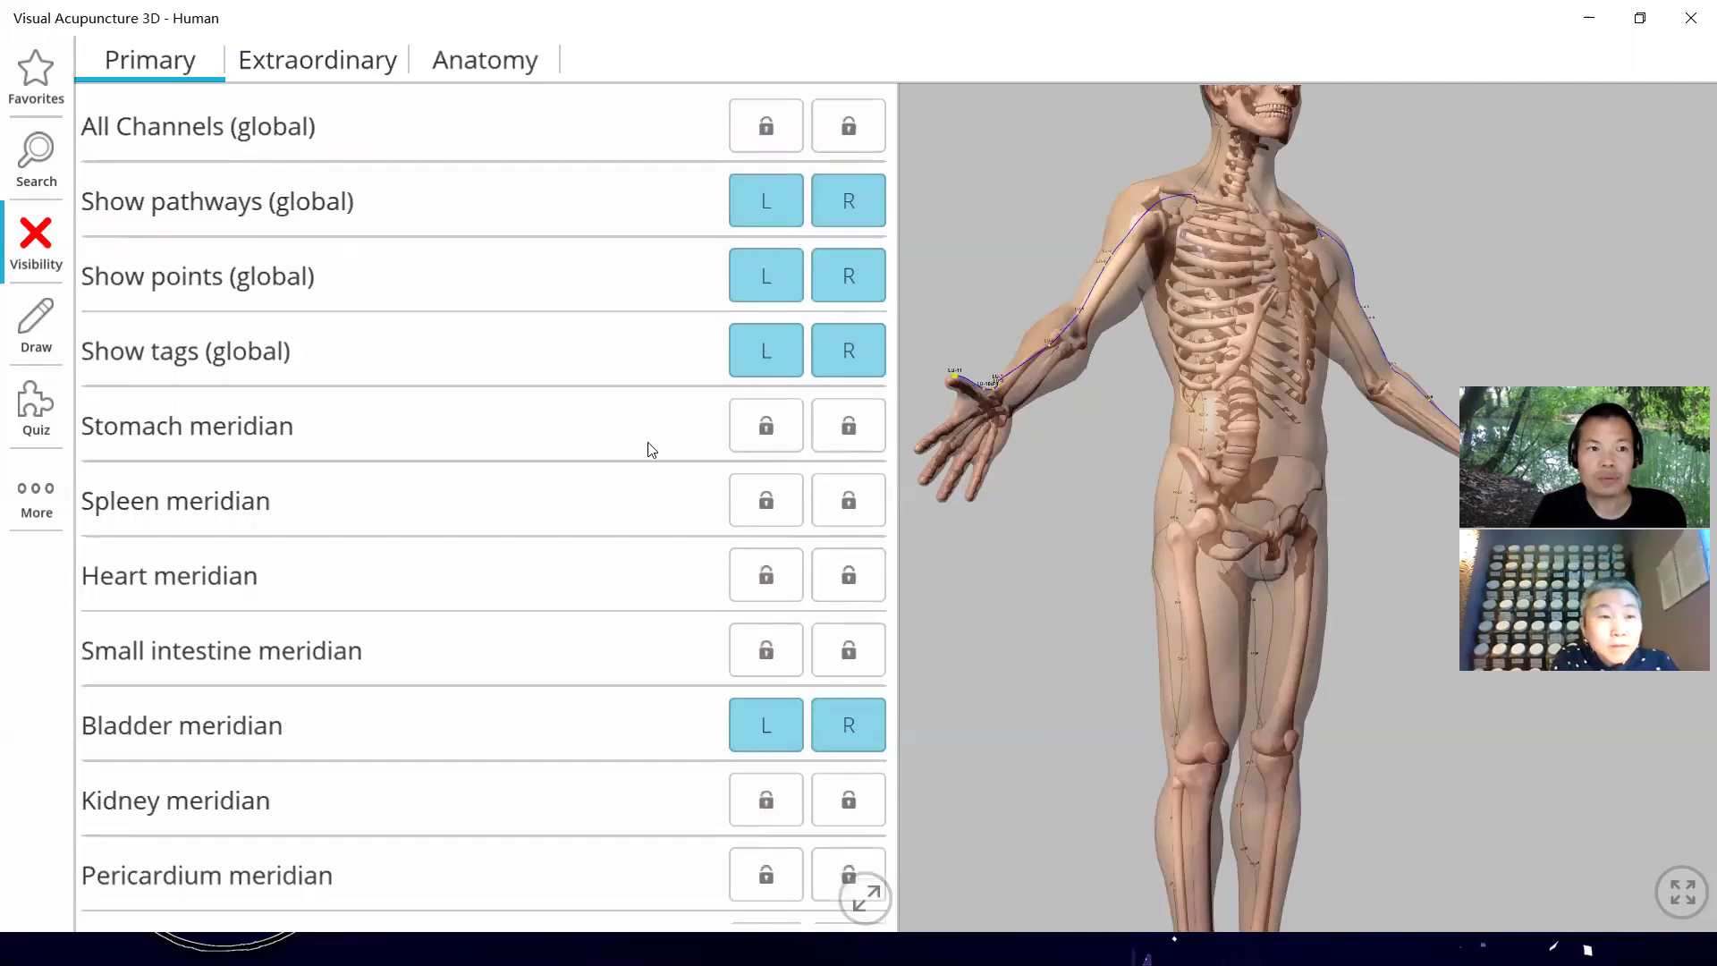
scroll(651, 449, up, 2)
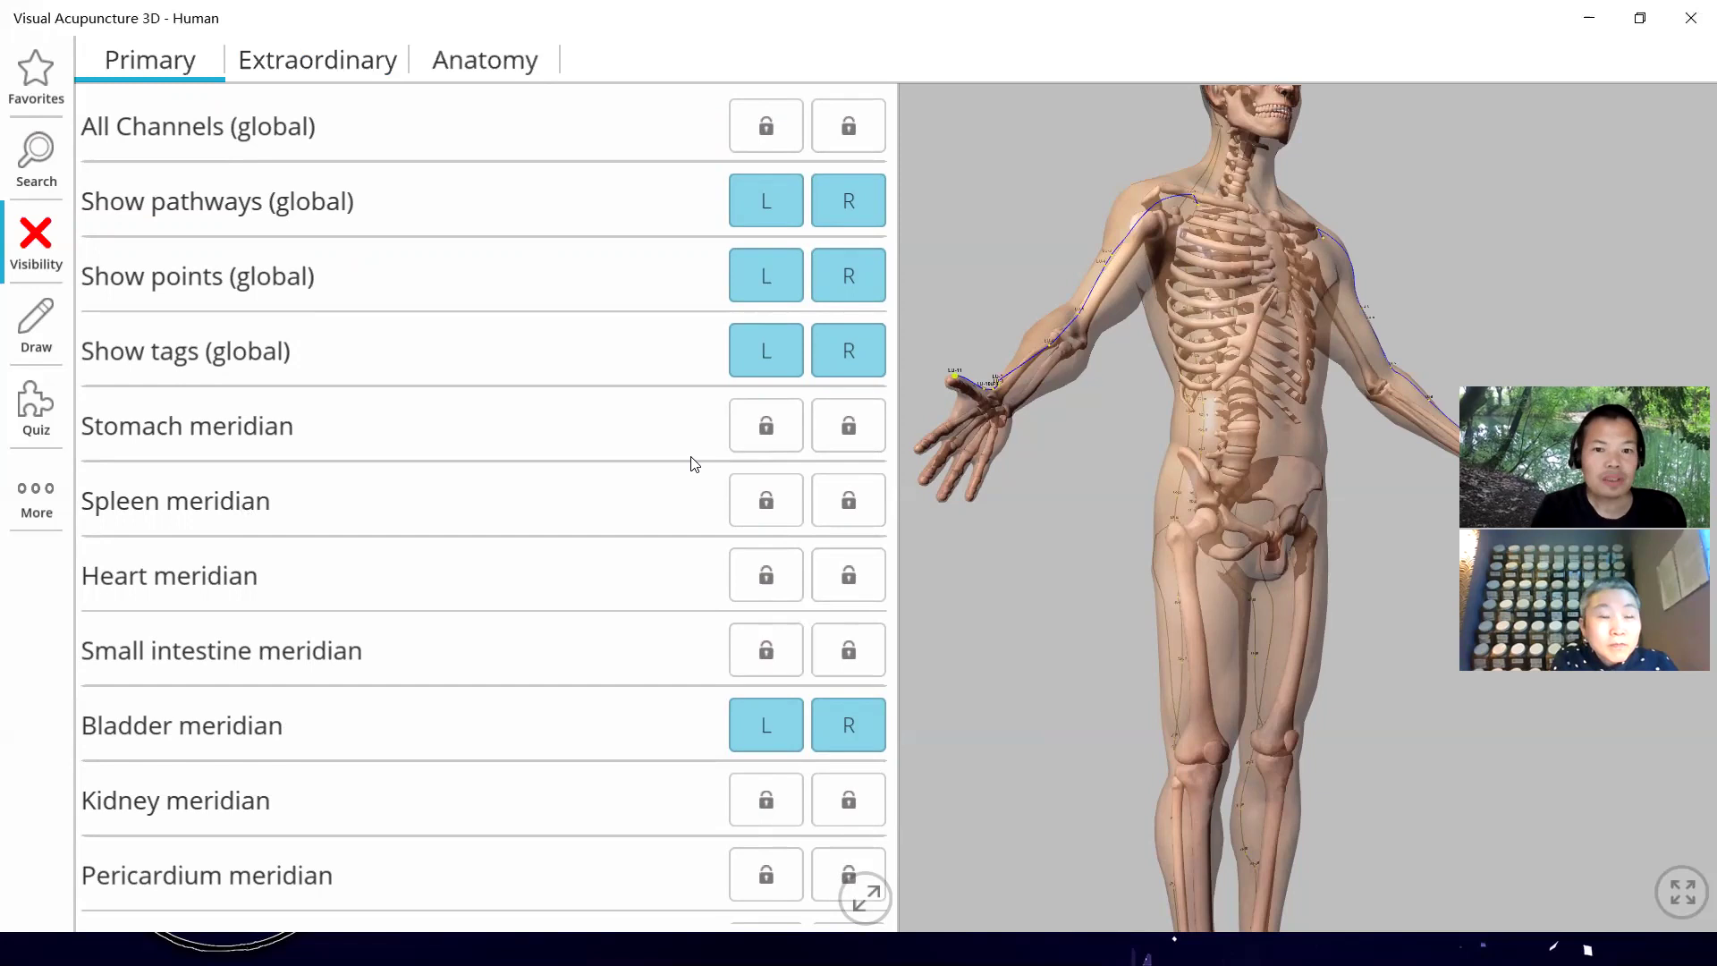
scroll(692, 462, down, 3)
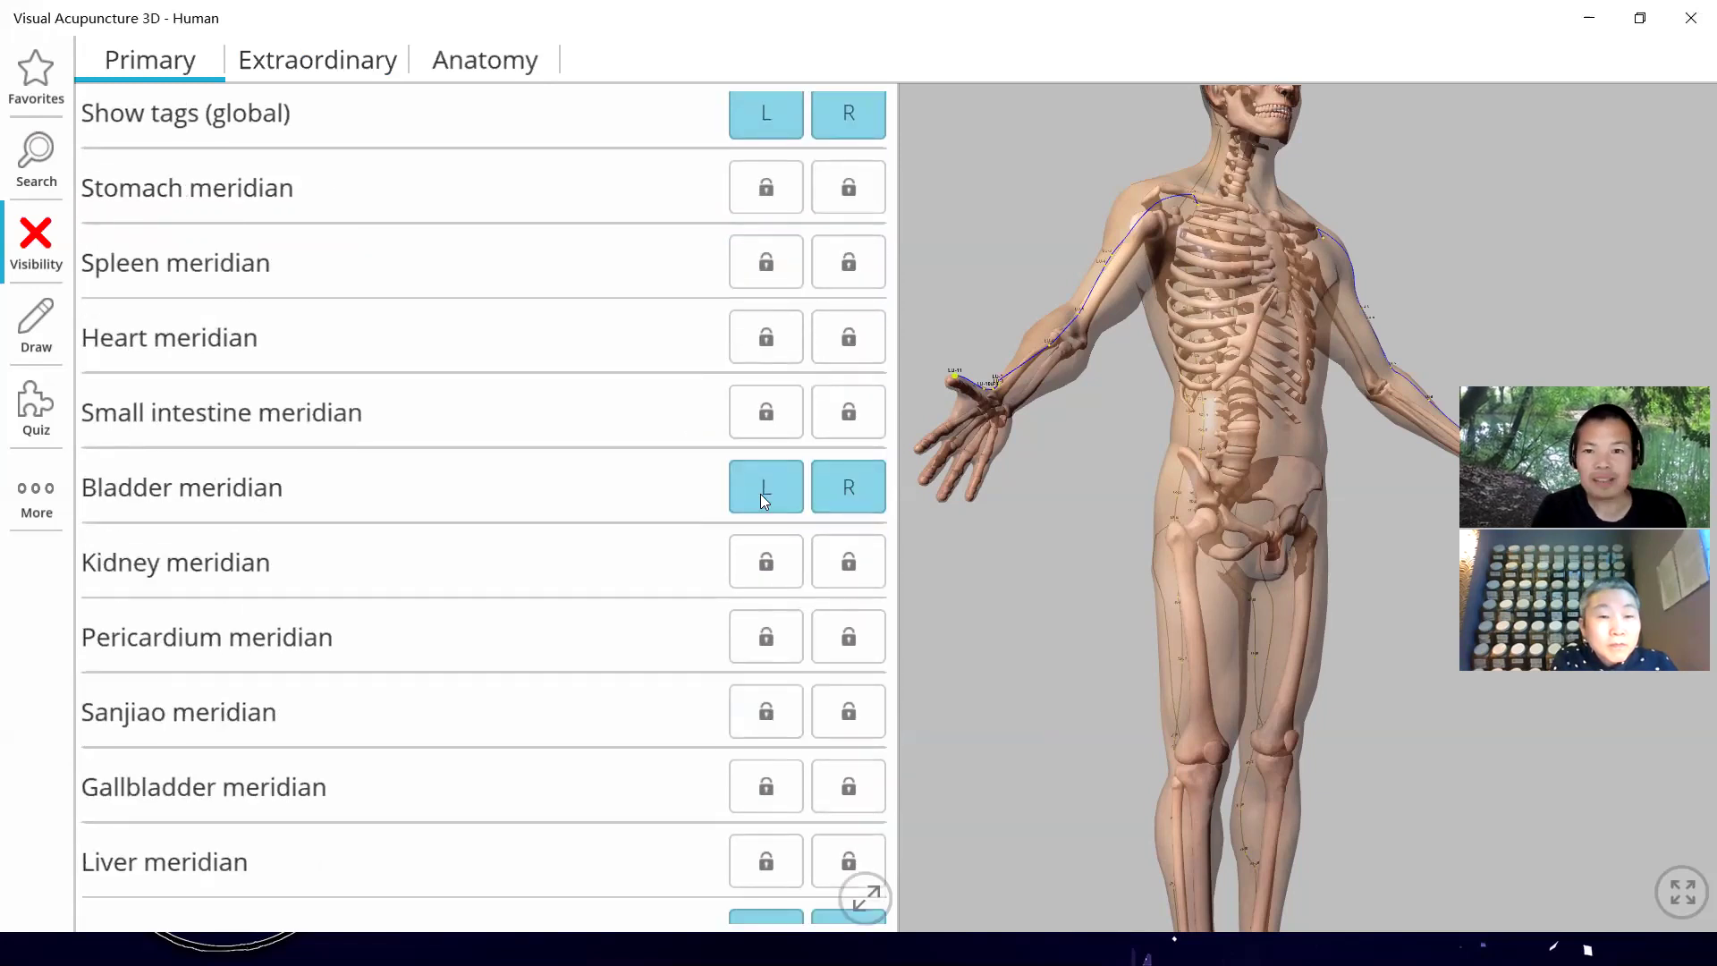
click(765, 497)
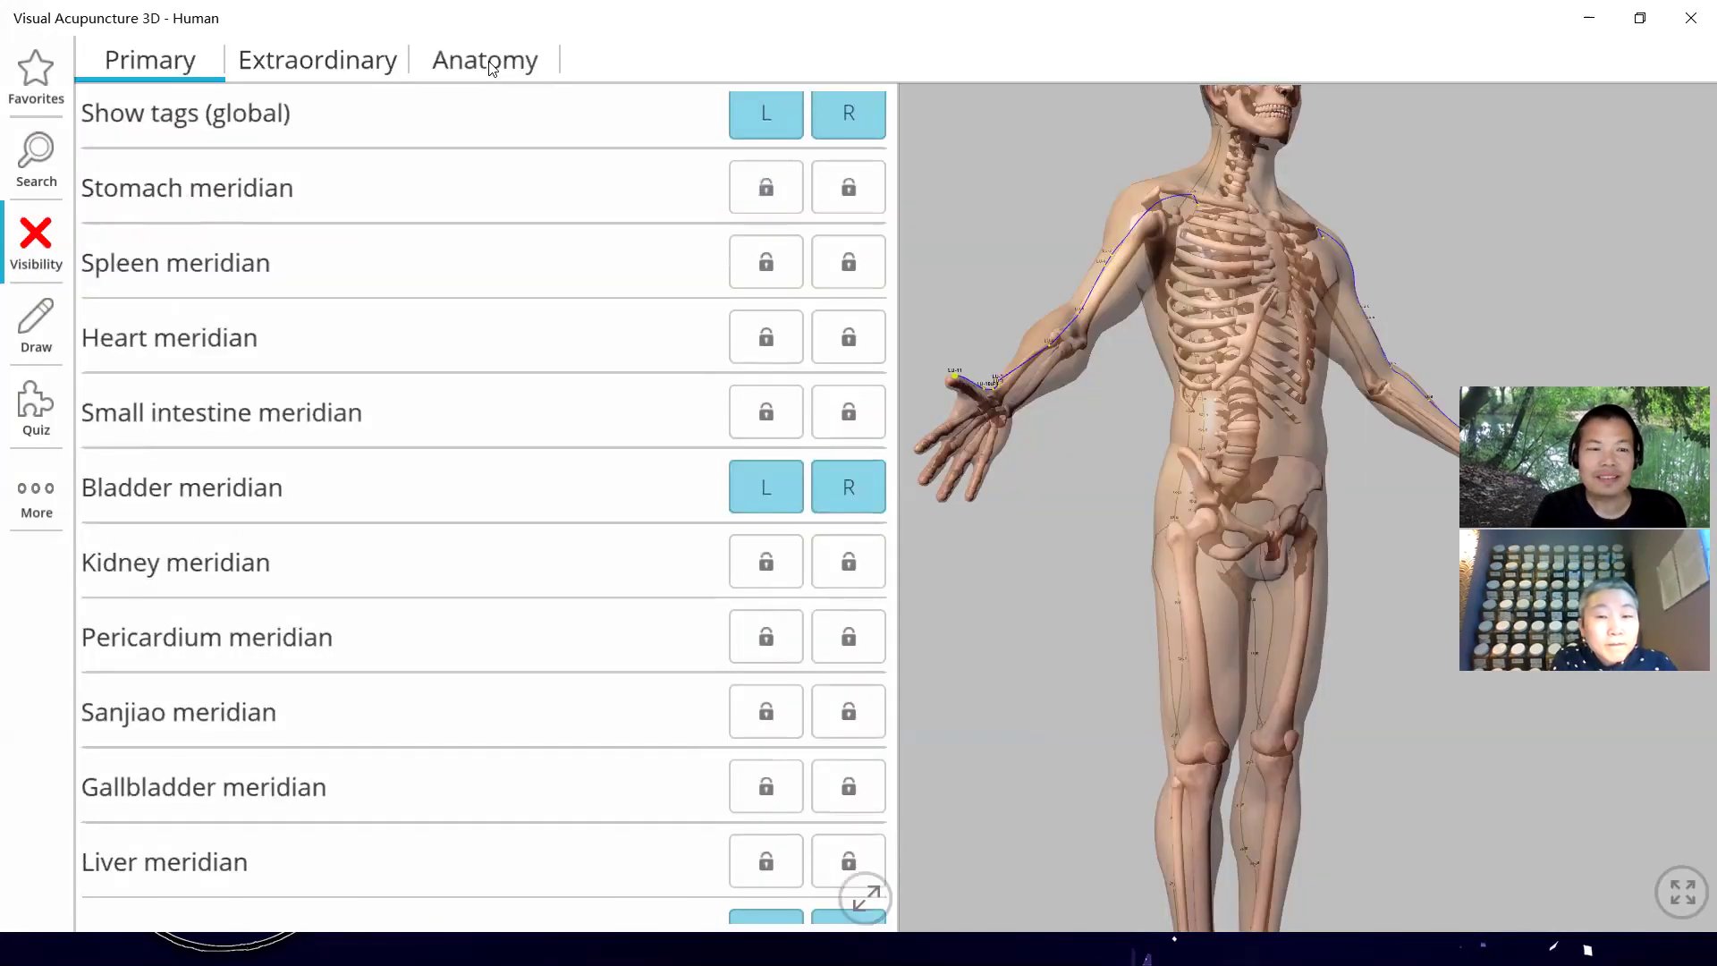
In the Anatomy layers, toggle the skeletal system off and back on, keeping skin and skeleton shown
click(488, 62)
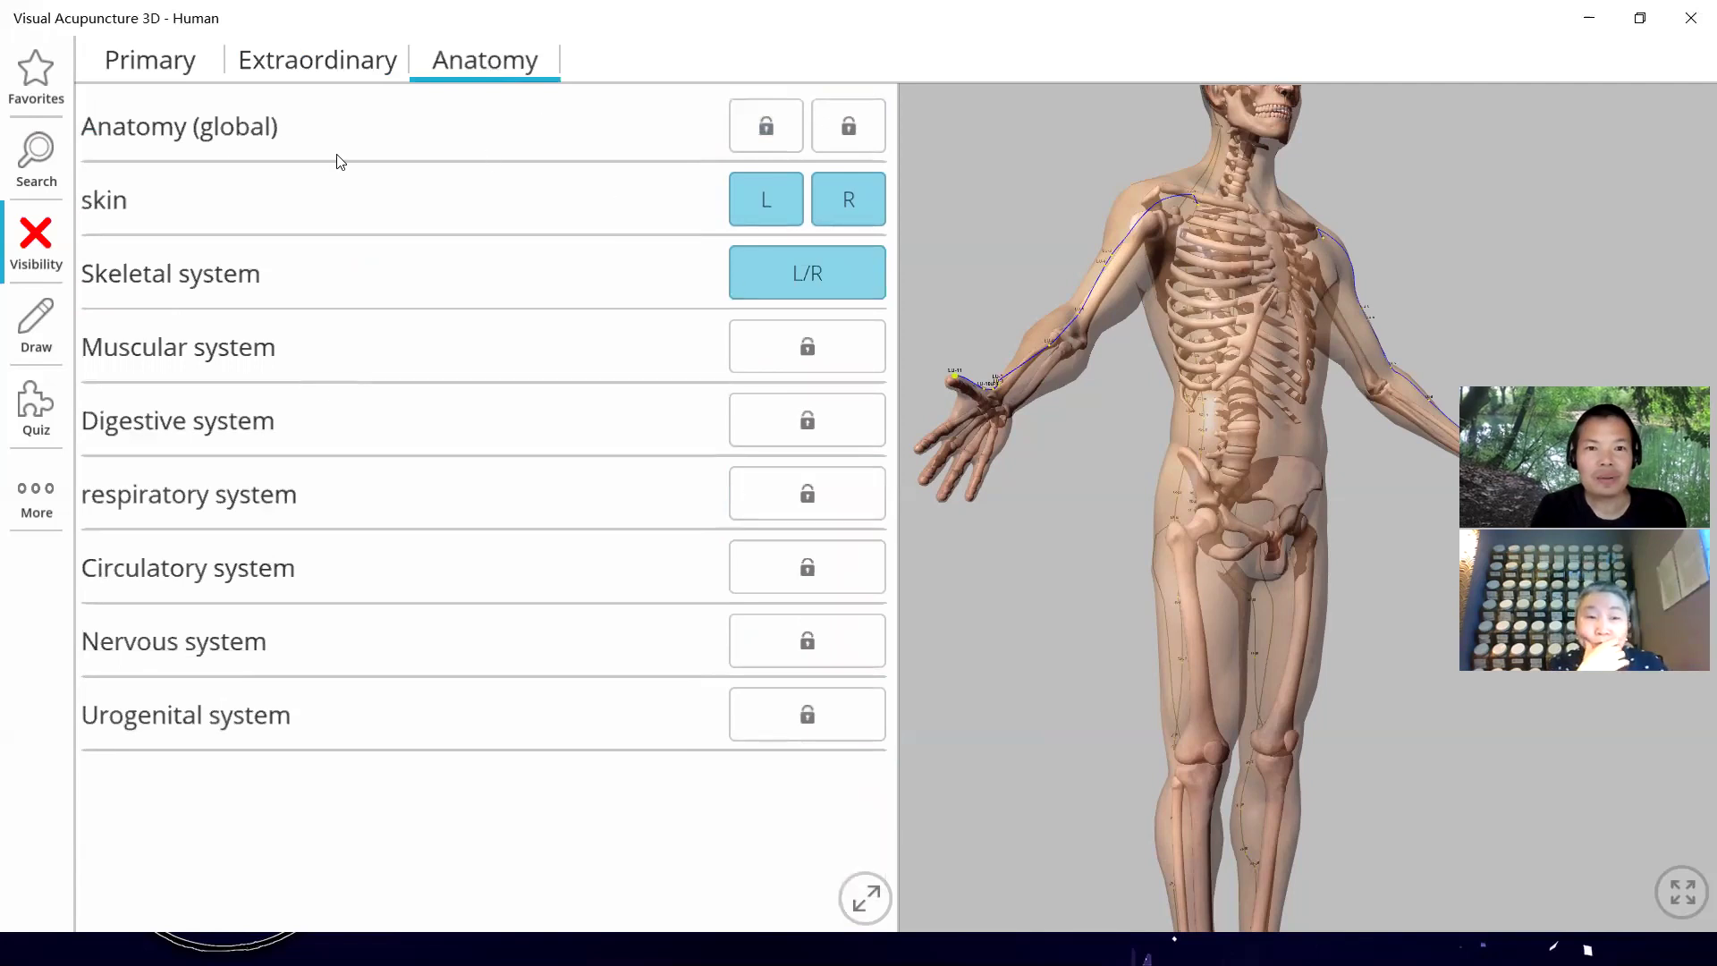
click(787, 274)
click(786, 274)
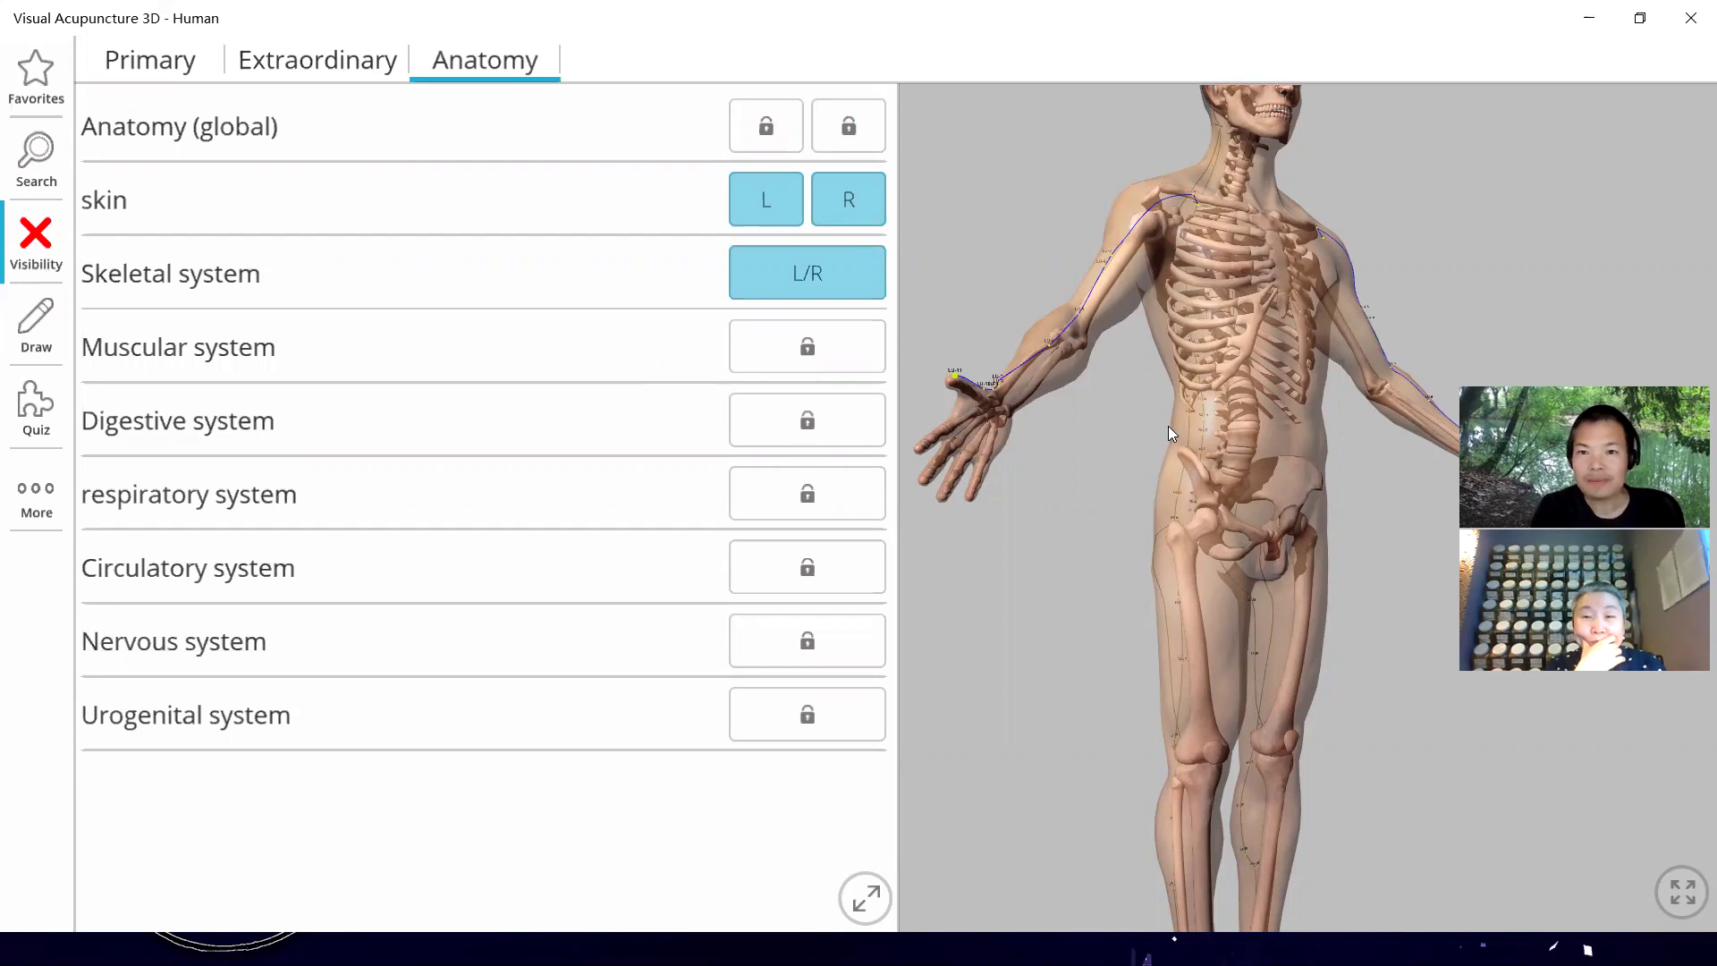
drag(1168, 426, 1216, 386)
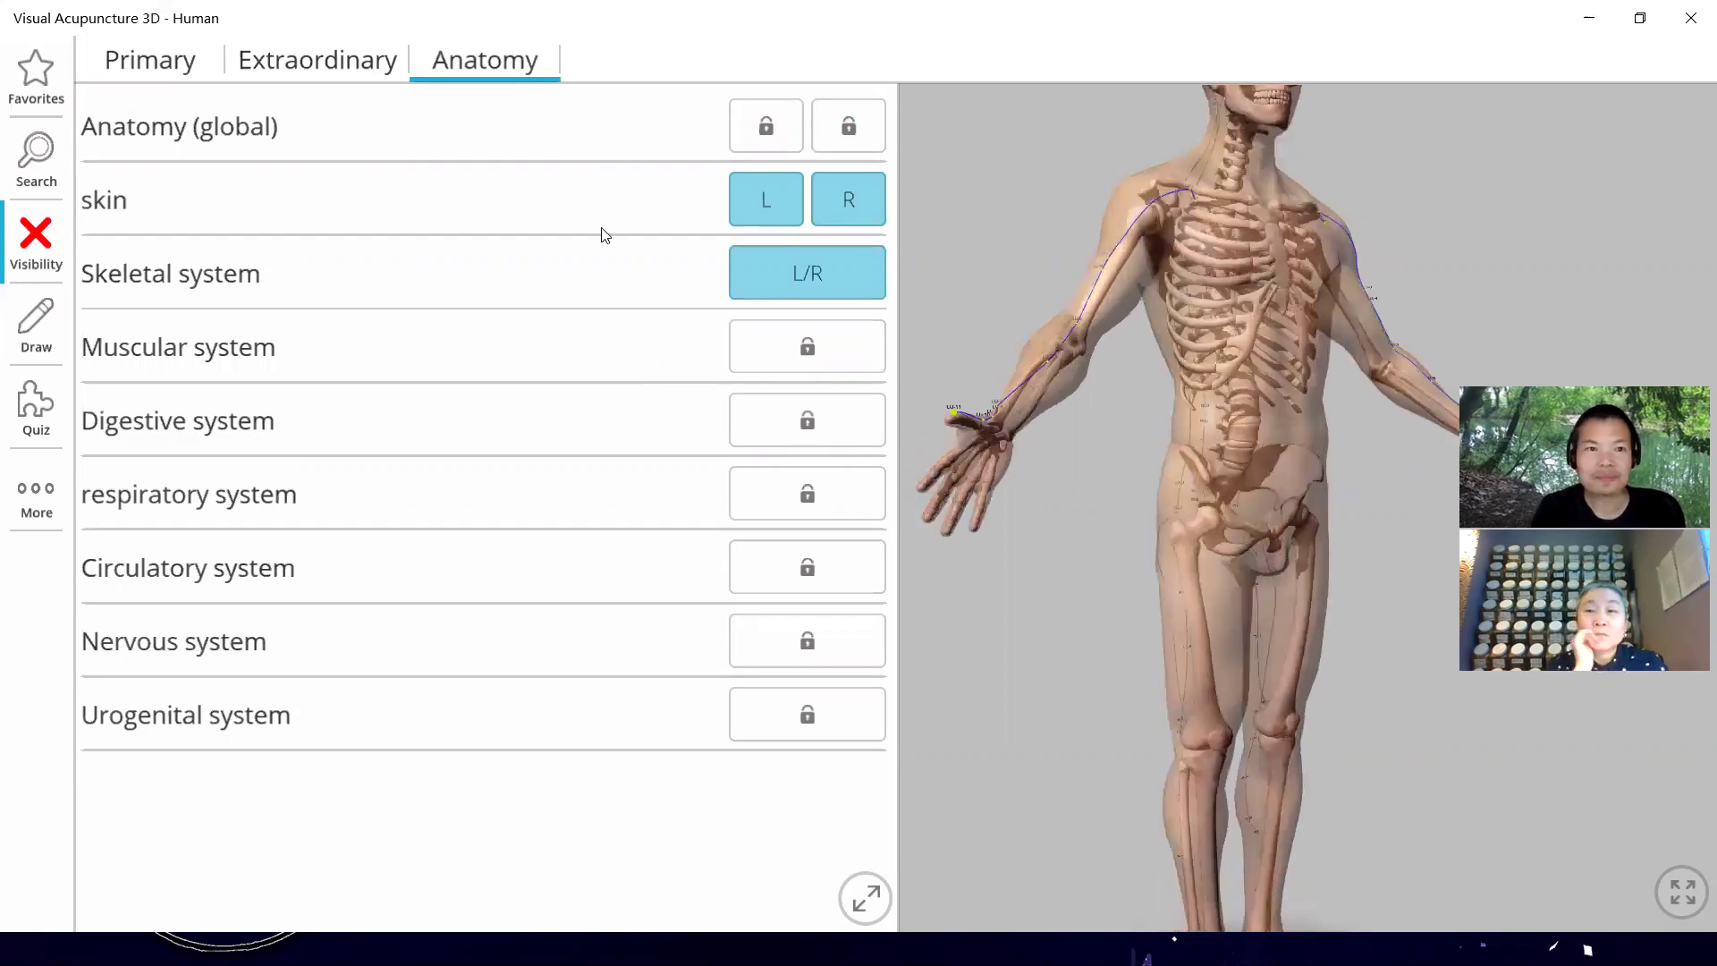
Close the visibility panel, pick BL-30 on the sacrum, then select the whole Bladder (Pangguang) meridian
click(40, 246)
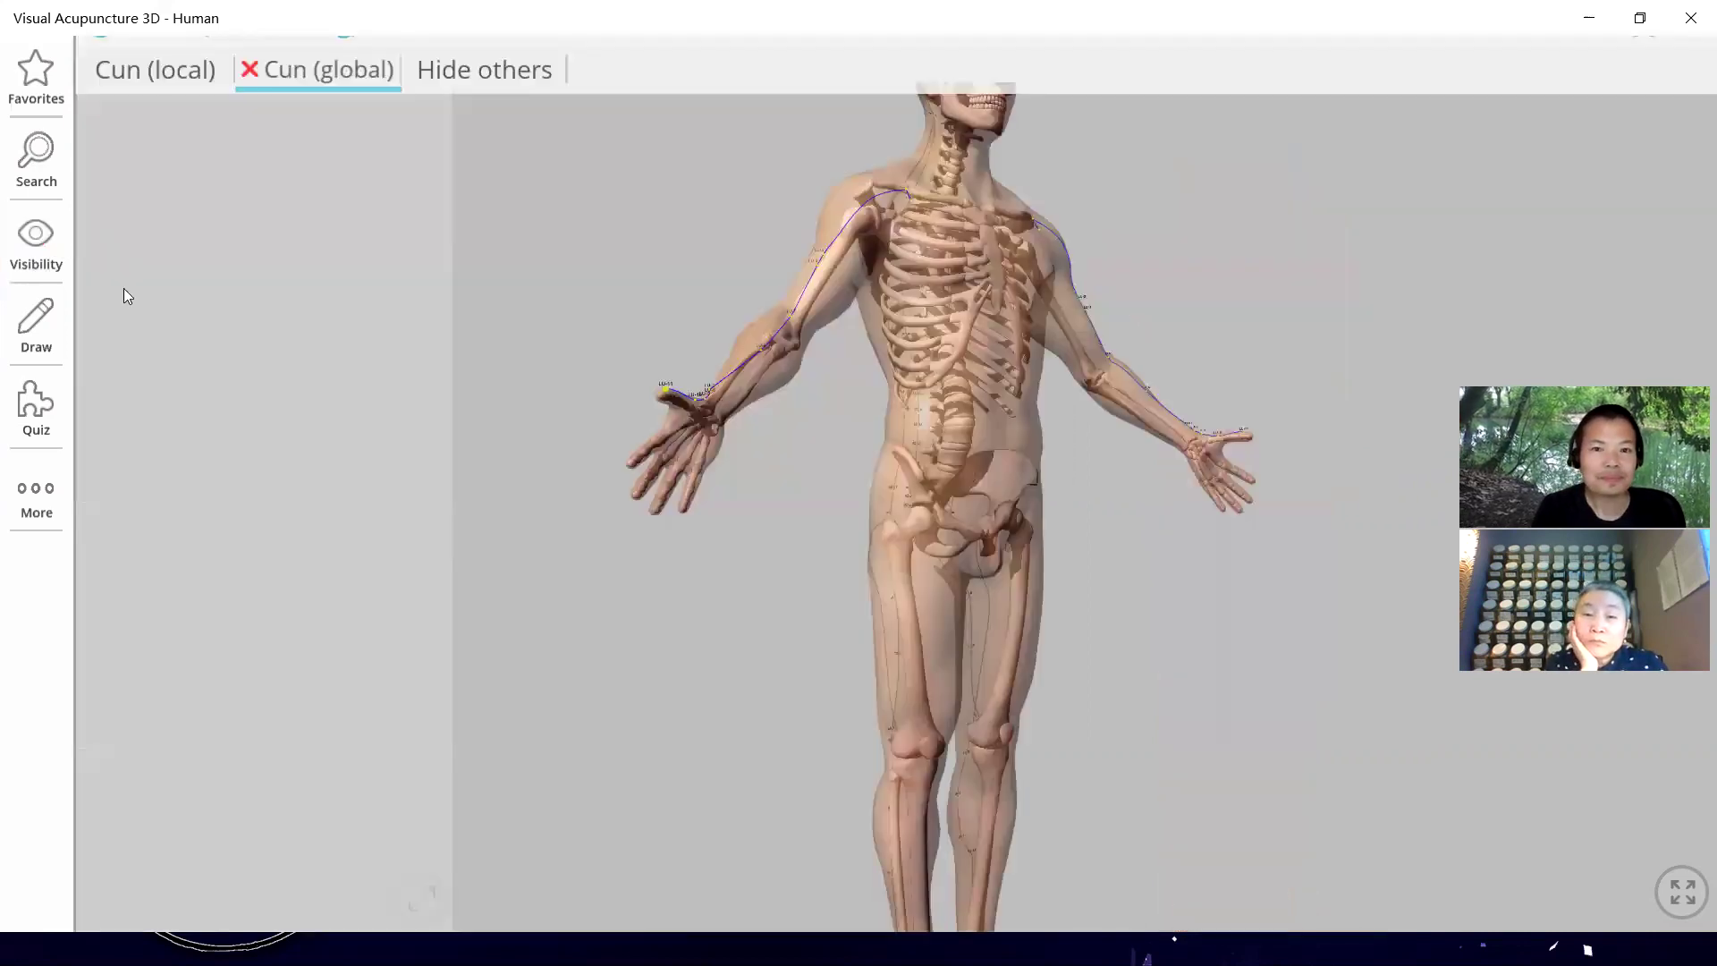
click(648, 415)
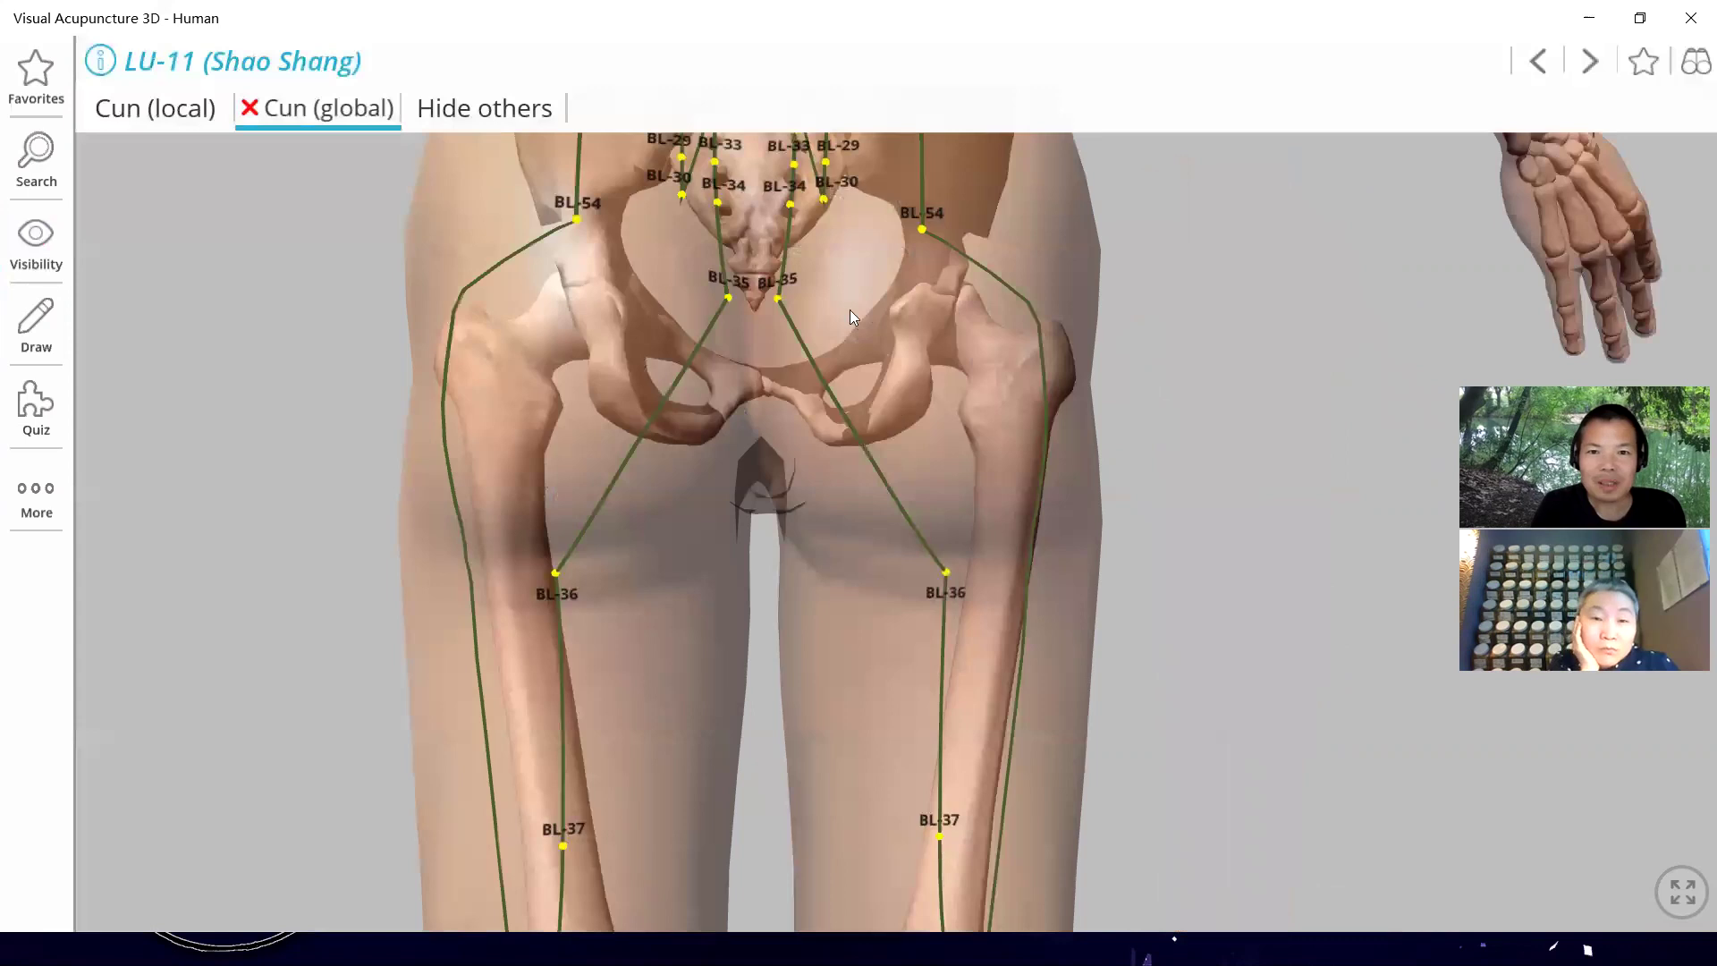
click(787, 204)
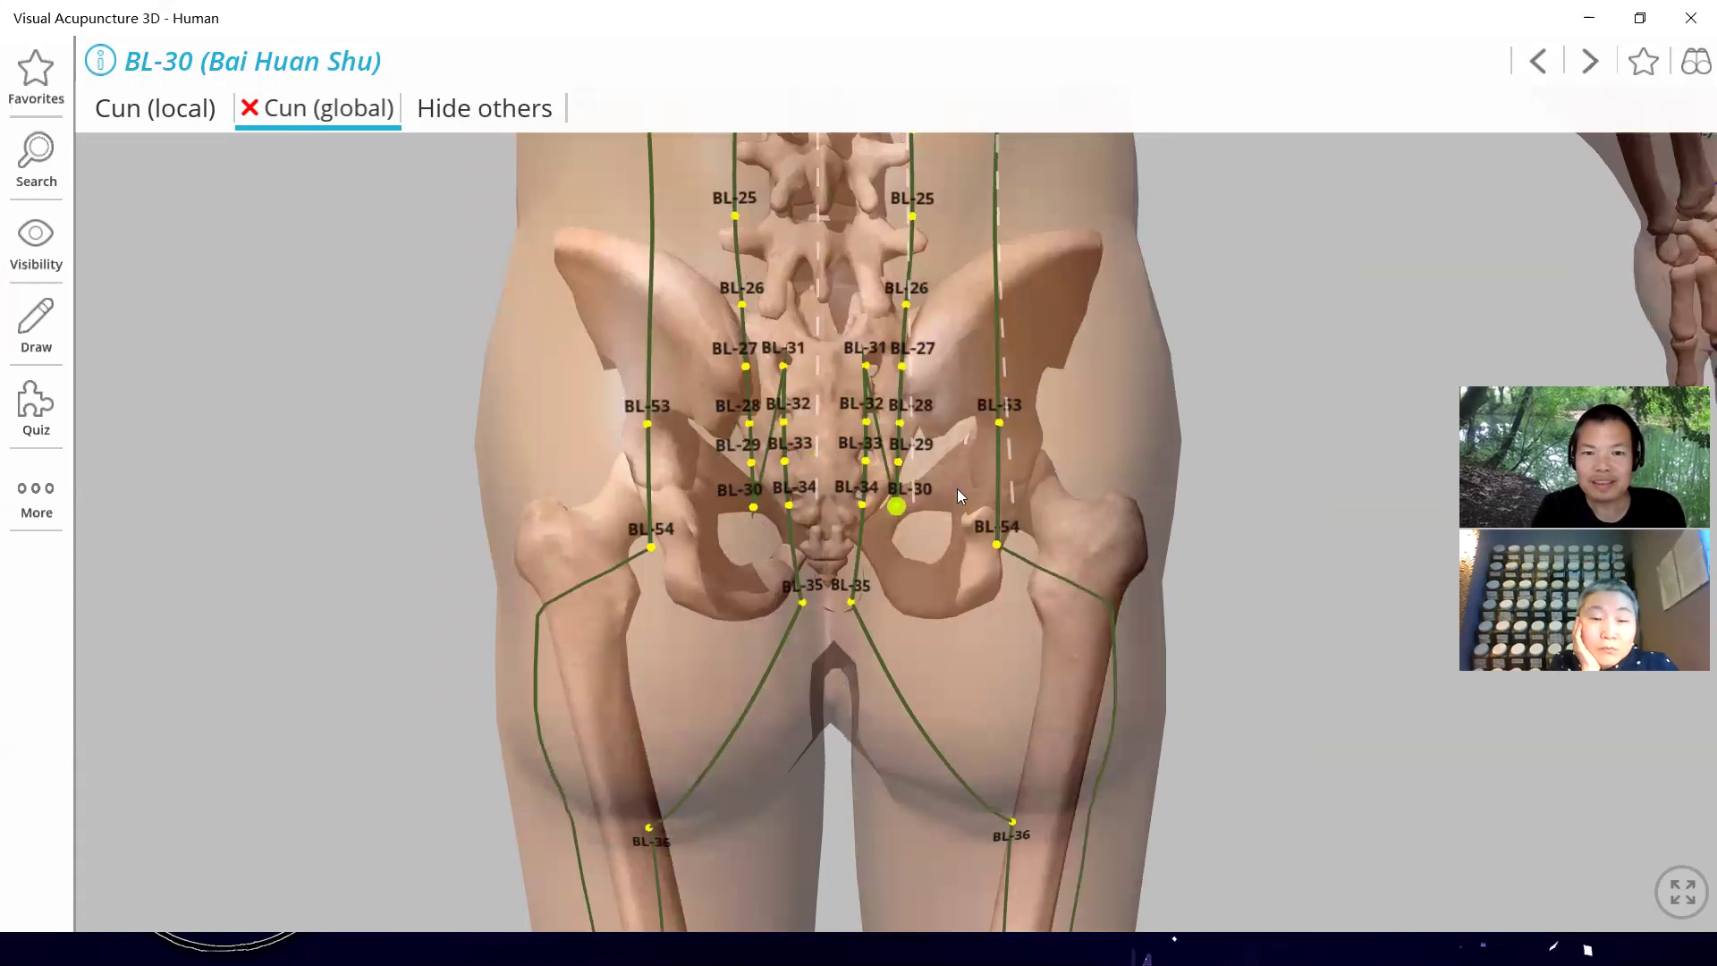
drag(957, 485, 964, 424)
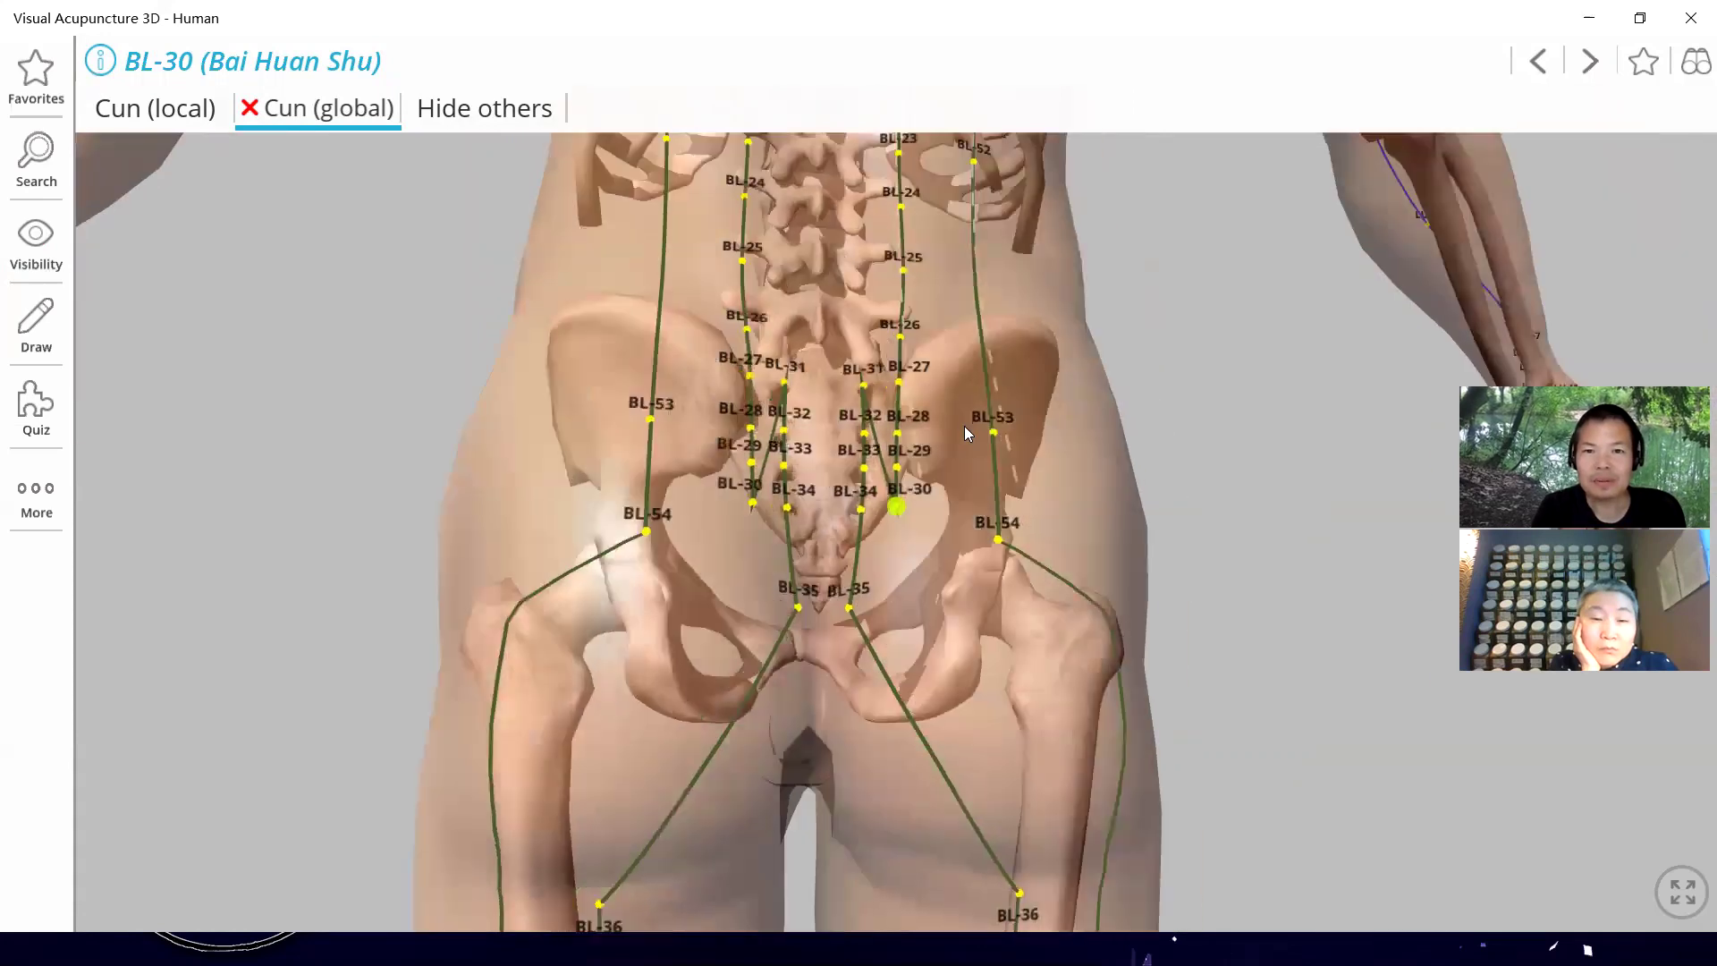
click(667, 271)
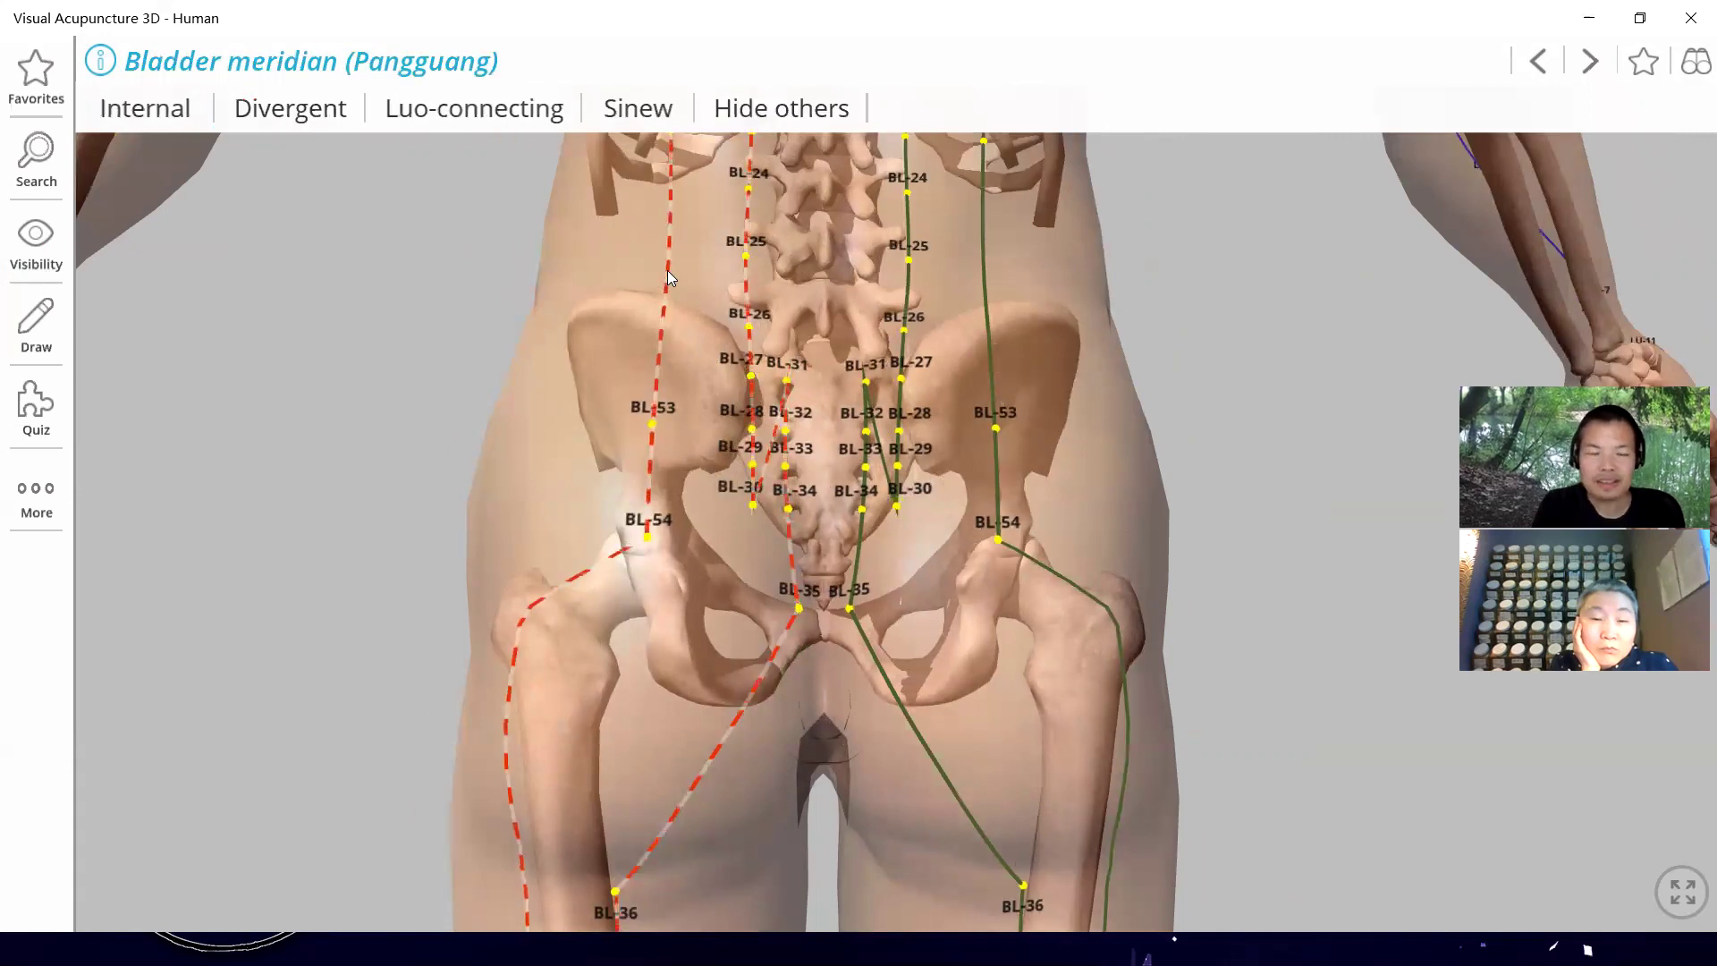
scroll(668, 277, down, 5)
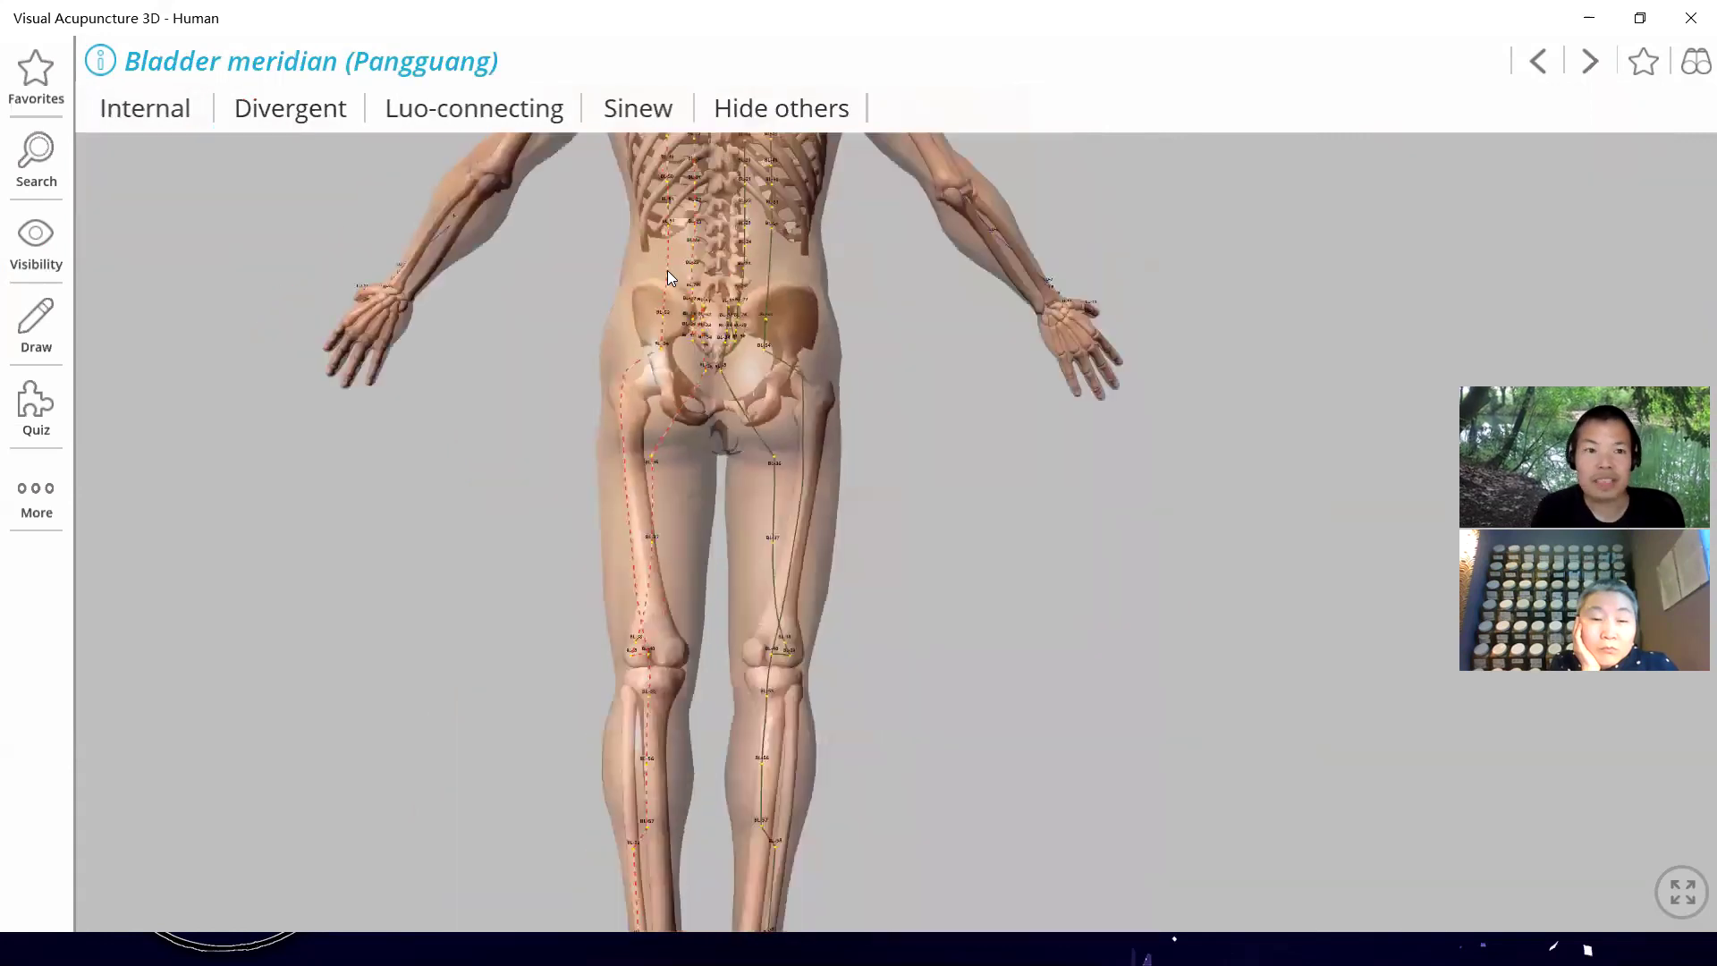
Show the Bladder meridian's internal pathway and view it from side, three-quarter and front angles
click(119, 122)
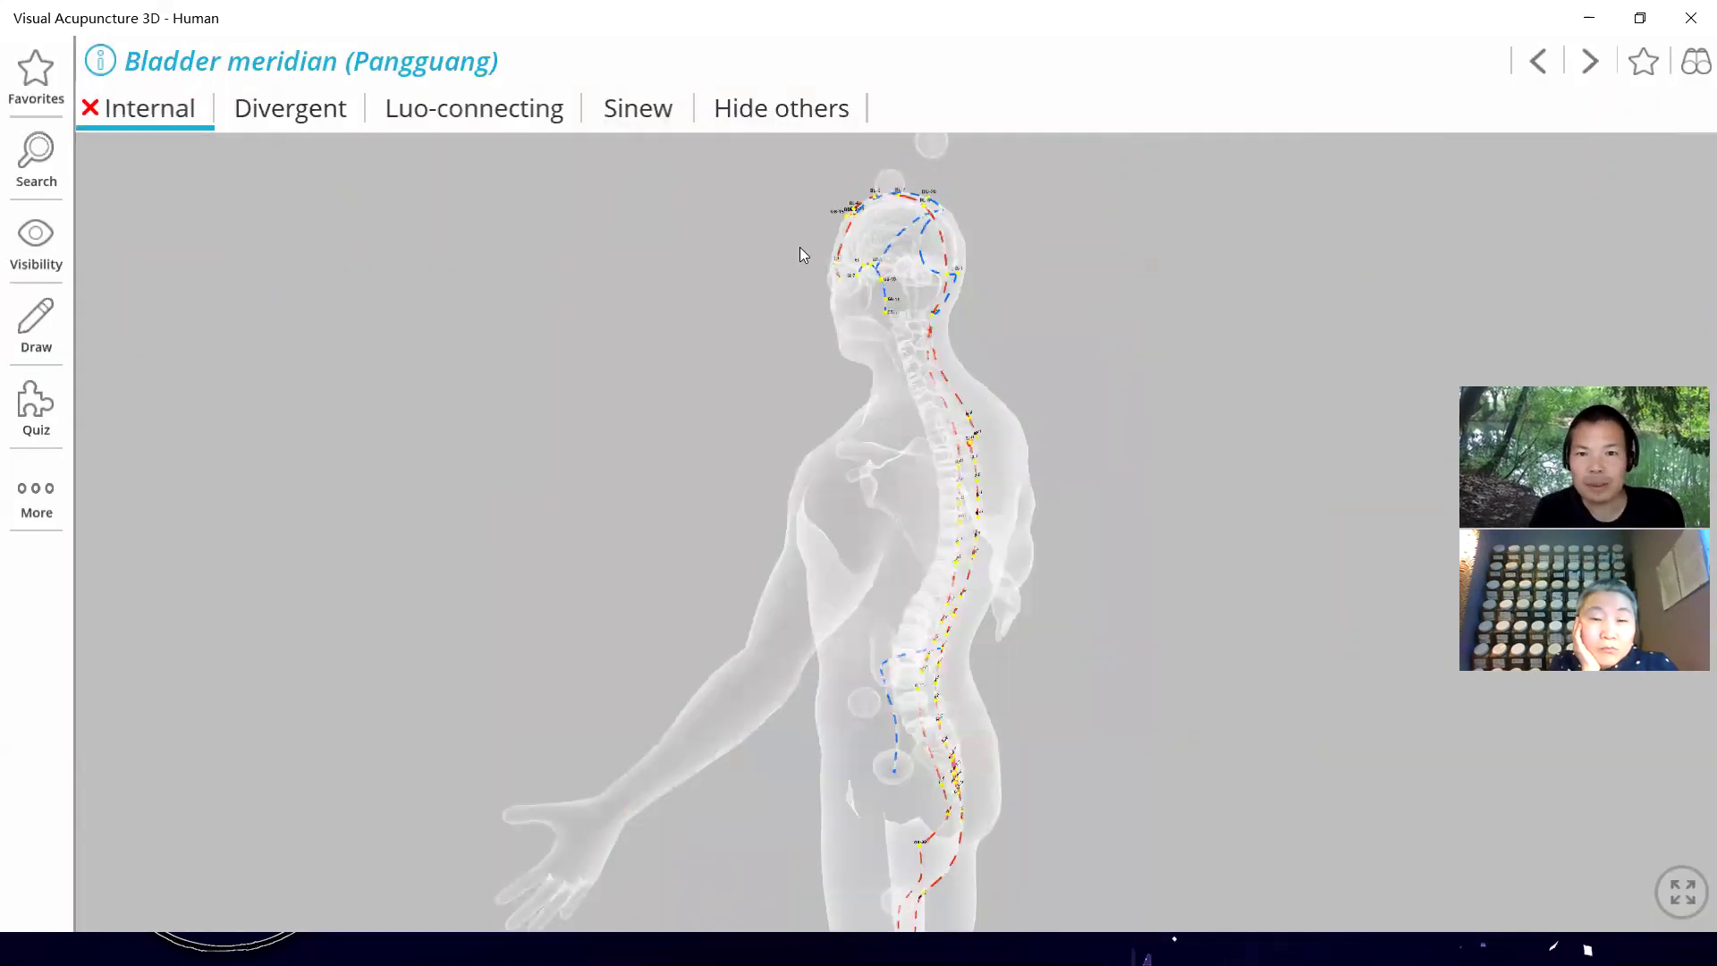
drag(1160, 658, 1205, 657)
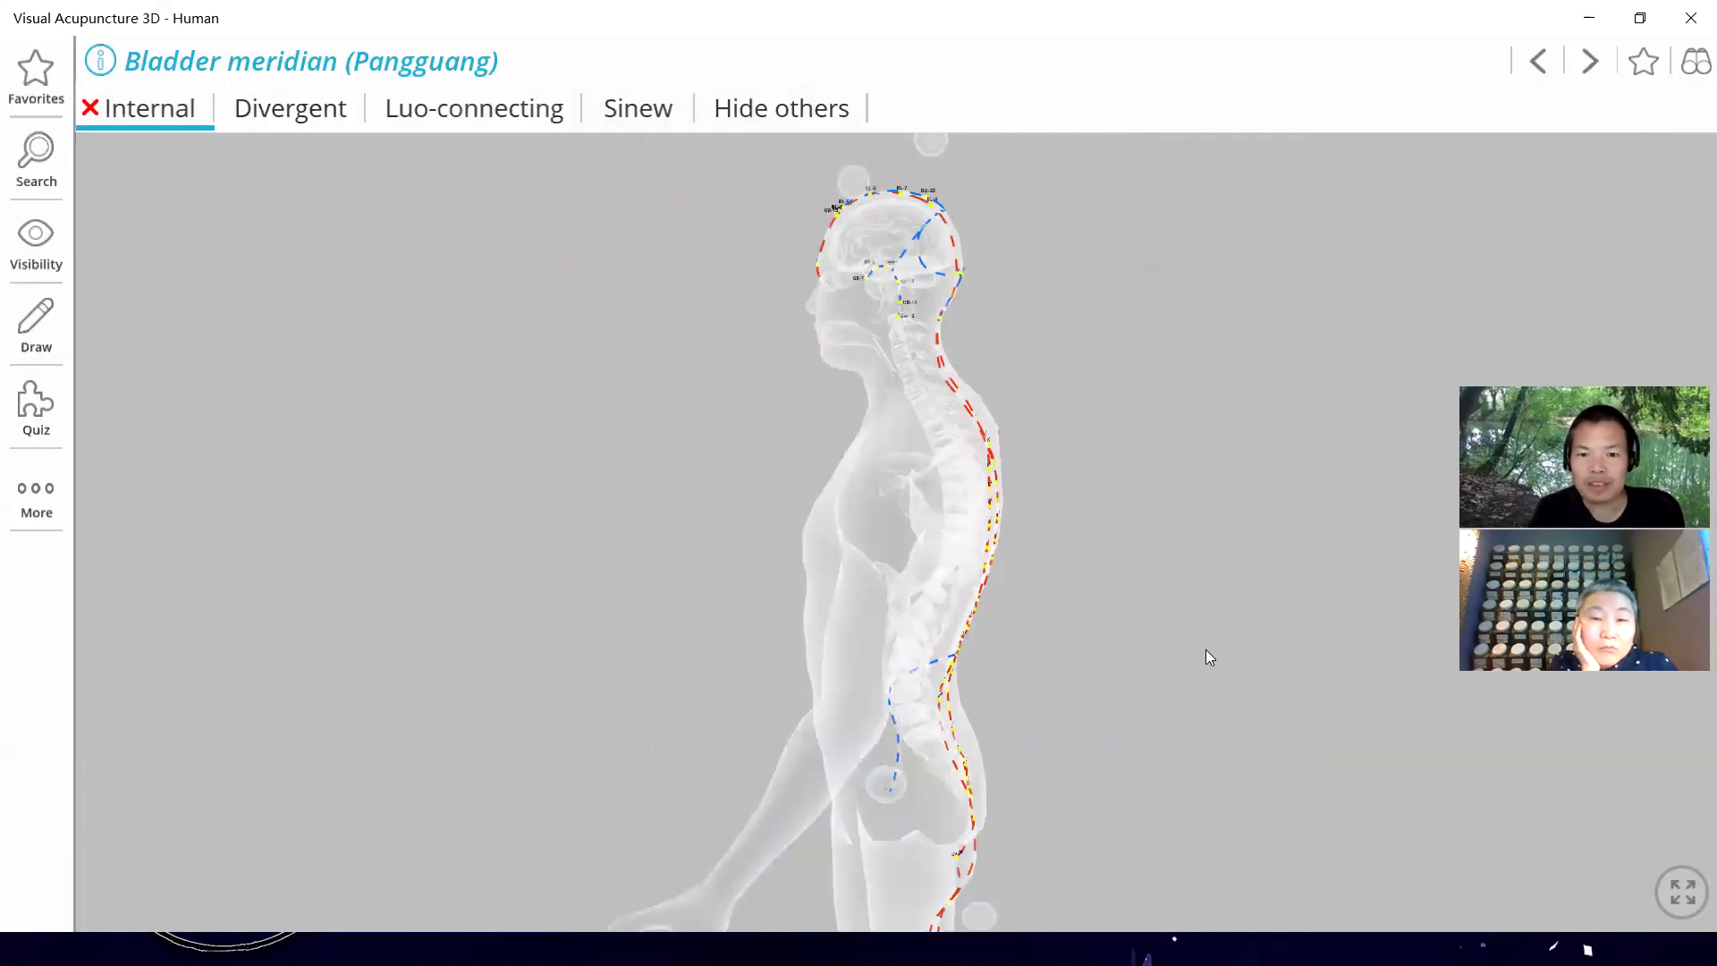
drag(1268, 588, 971, 661)
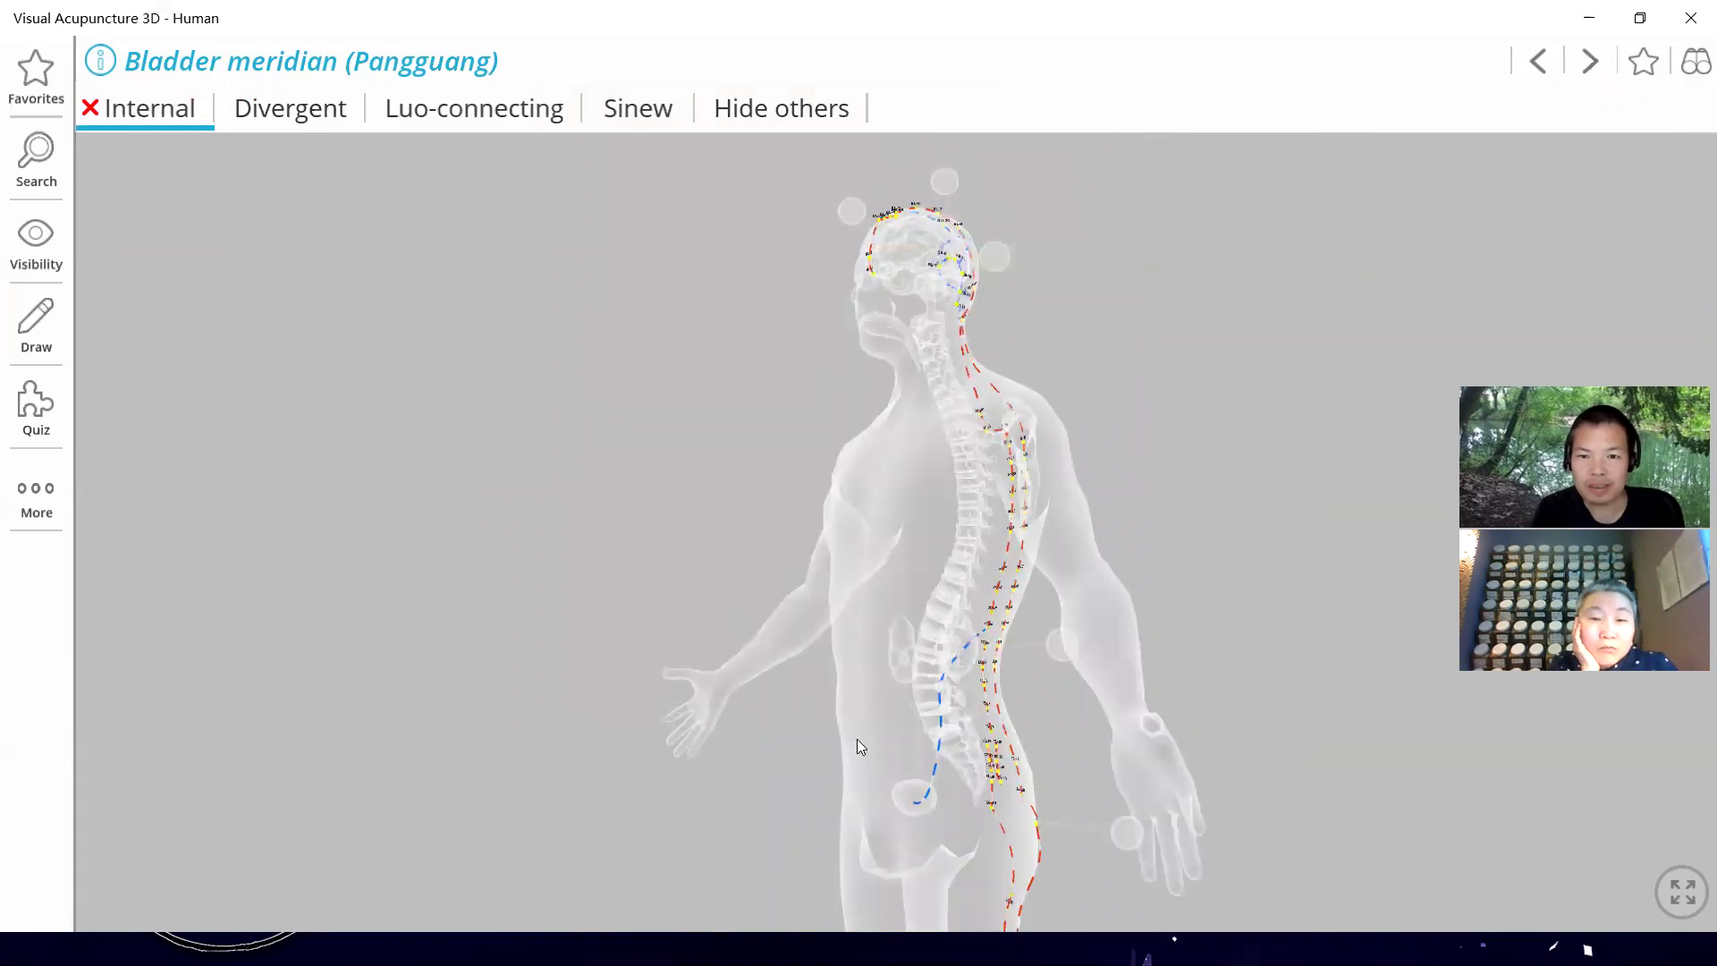
drag(971, 788, 799, 748)
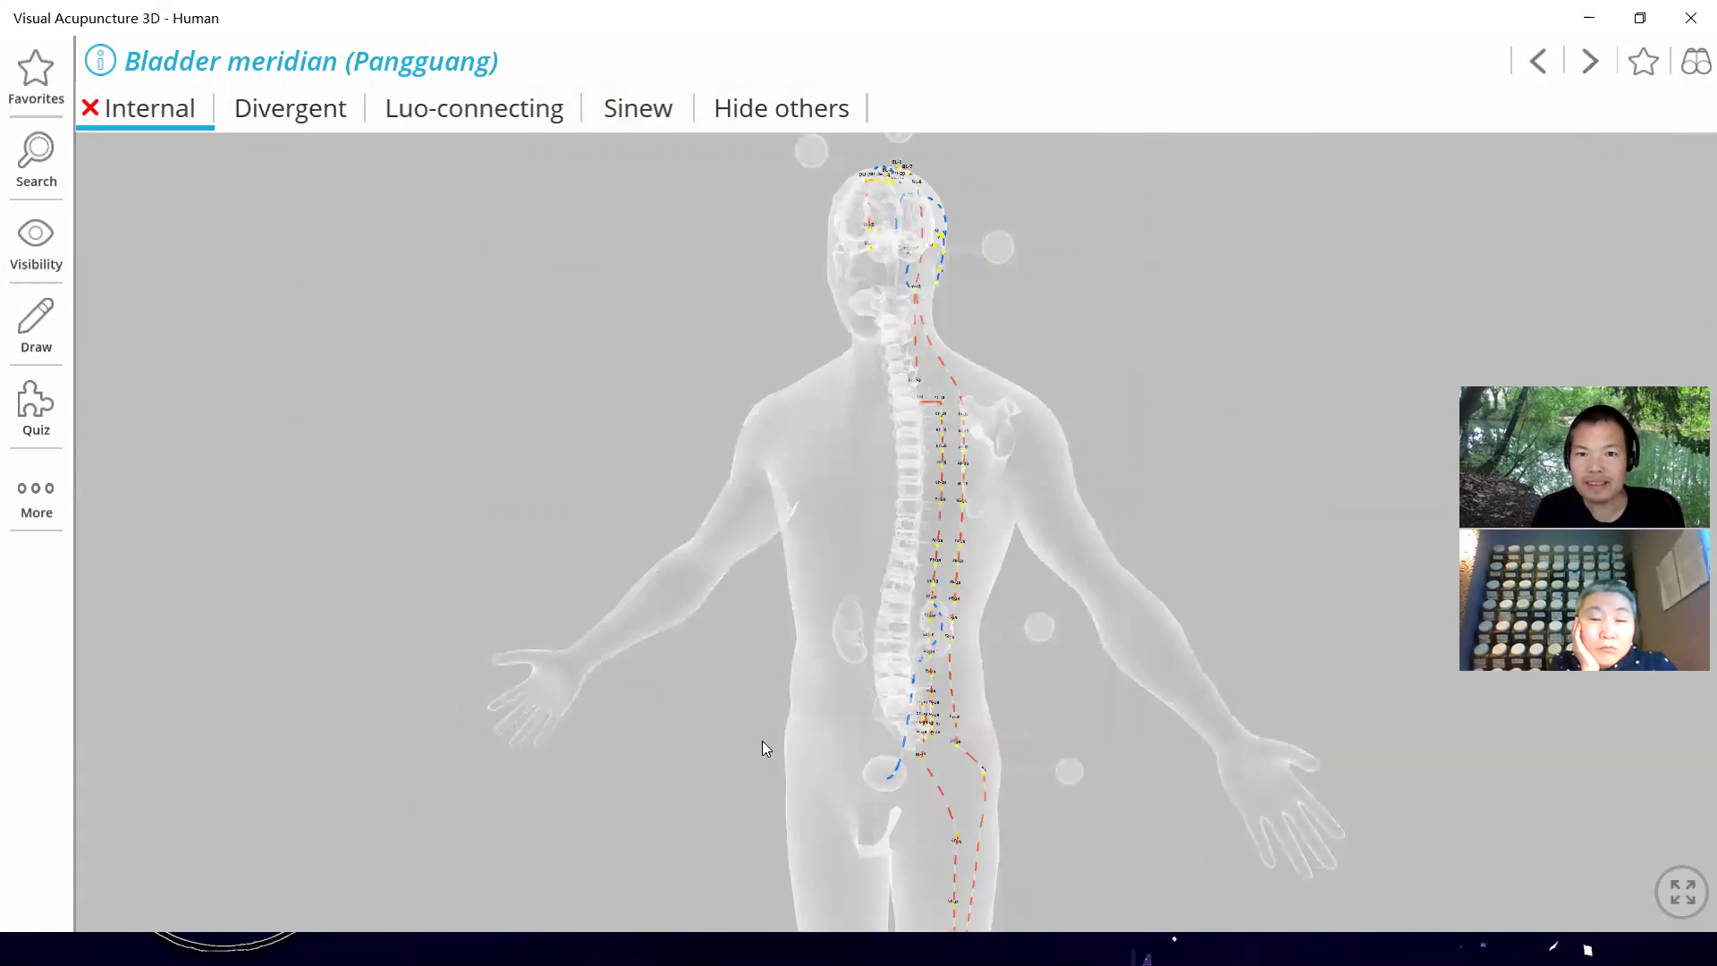
scroll(905, 318, up, 3)
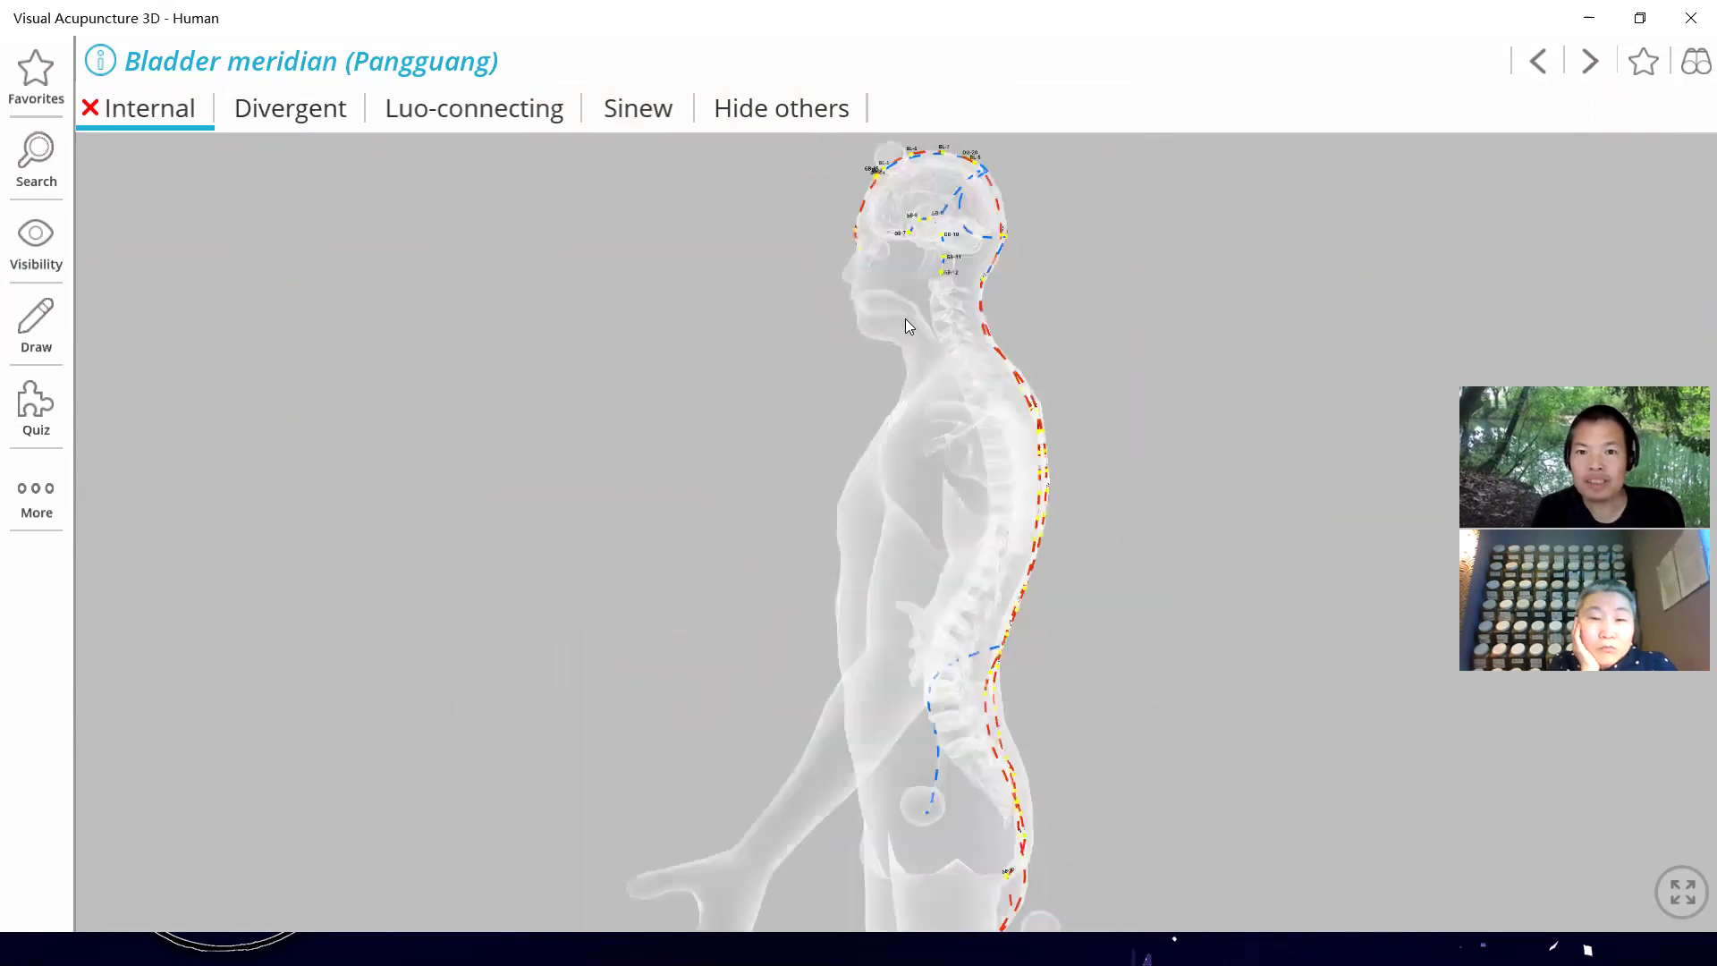
Trace the meridian over the head, side profile and full spine, then minimize the app
drag(1018, 279, 835, 403)
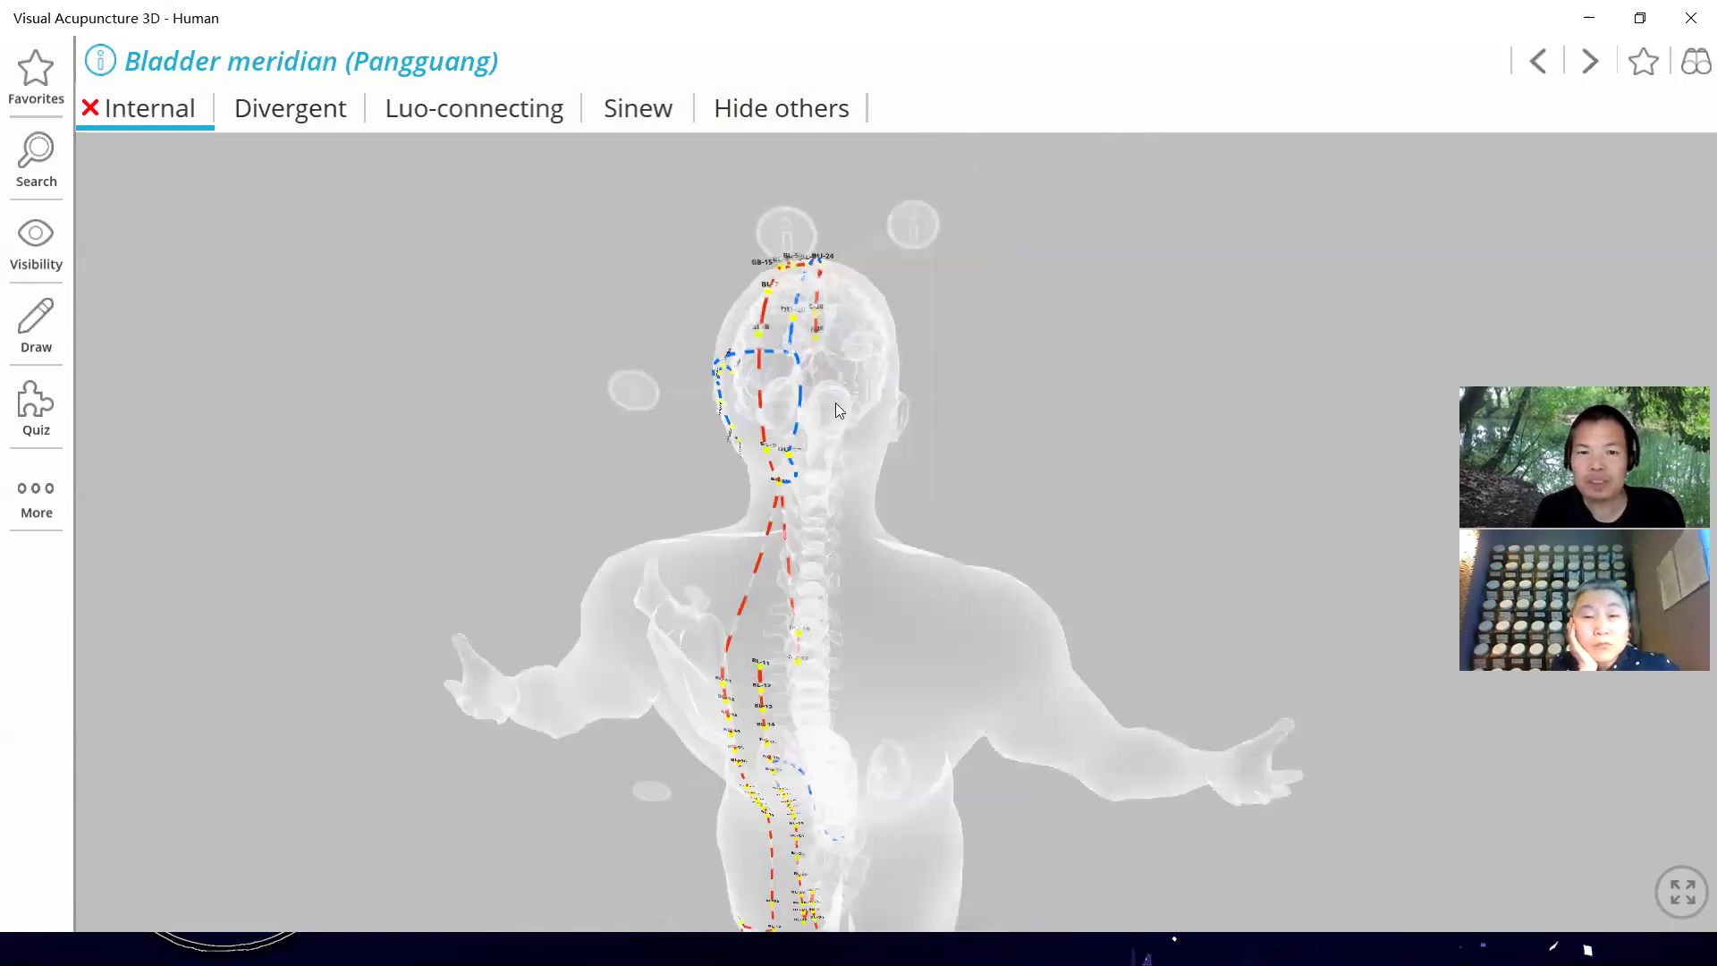
drag(948, 437, 882, 441)
drag(687, 440, 719, 402)
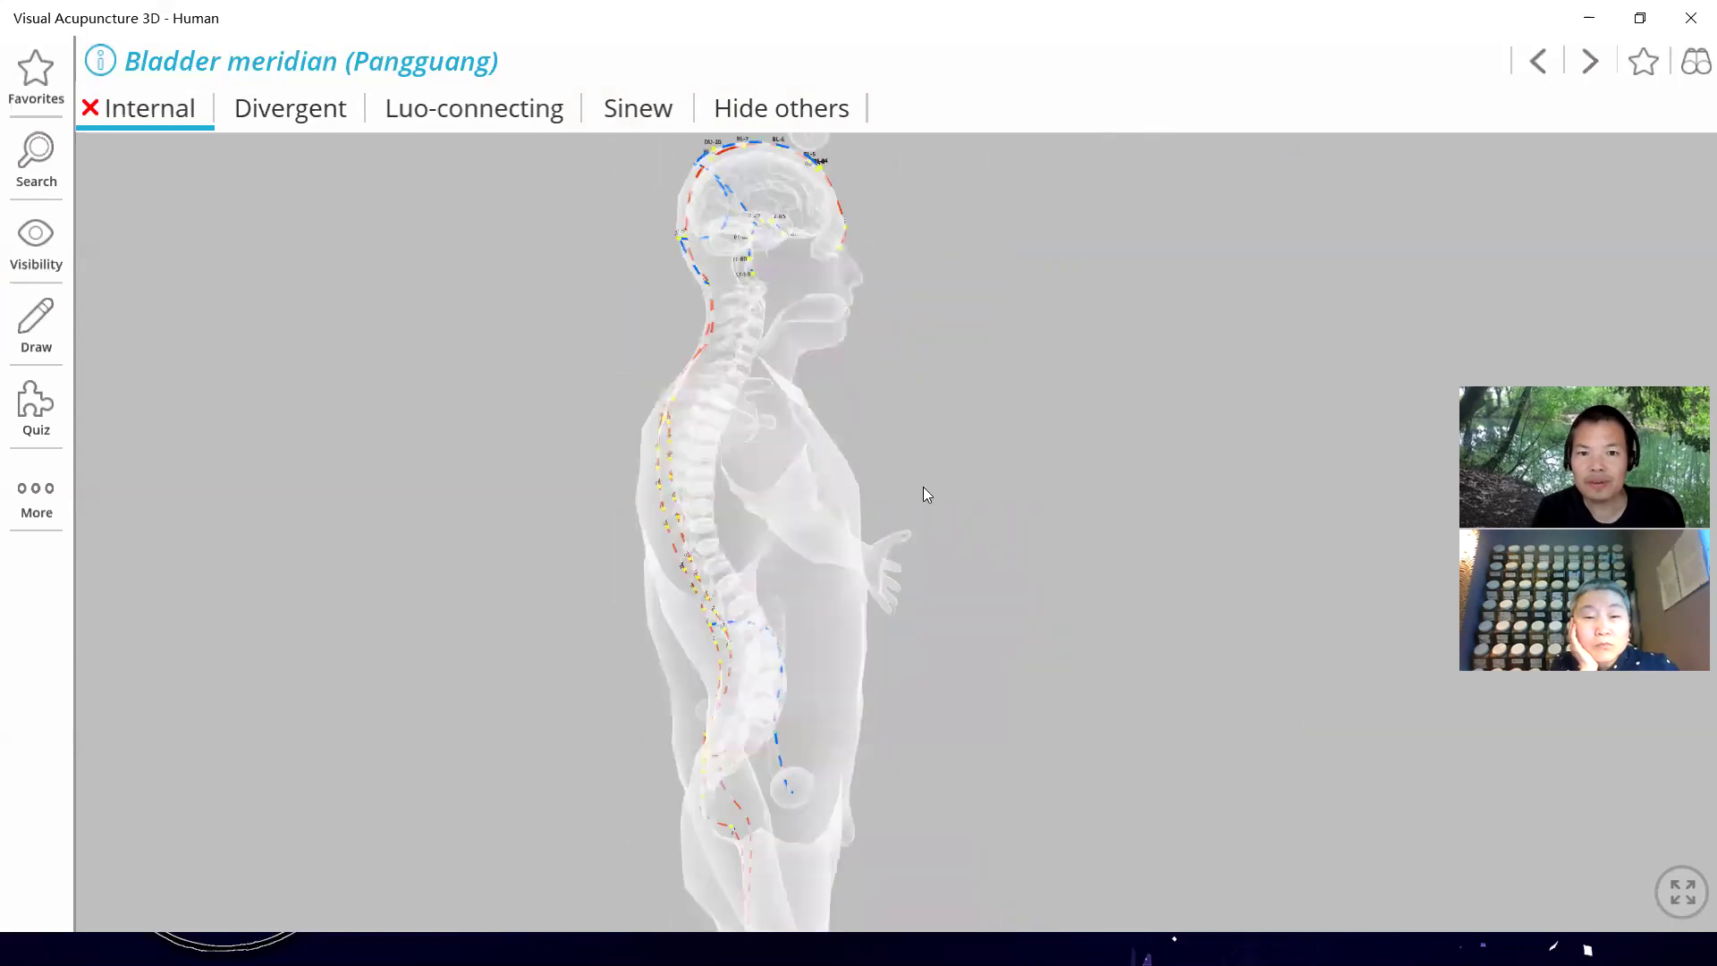
drag(808, 487, 777, 485)
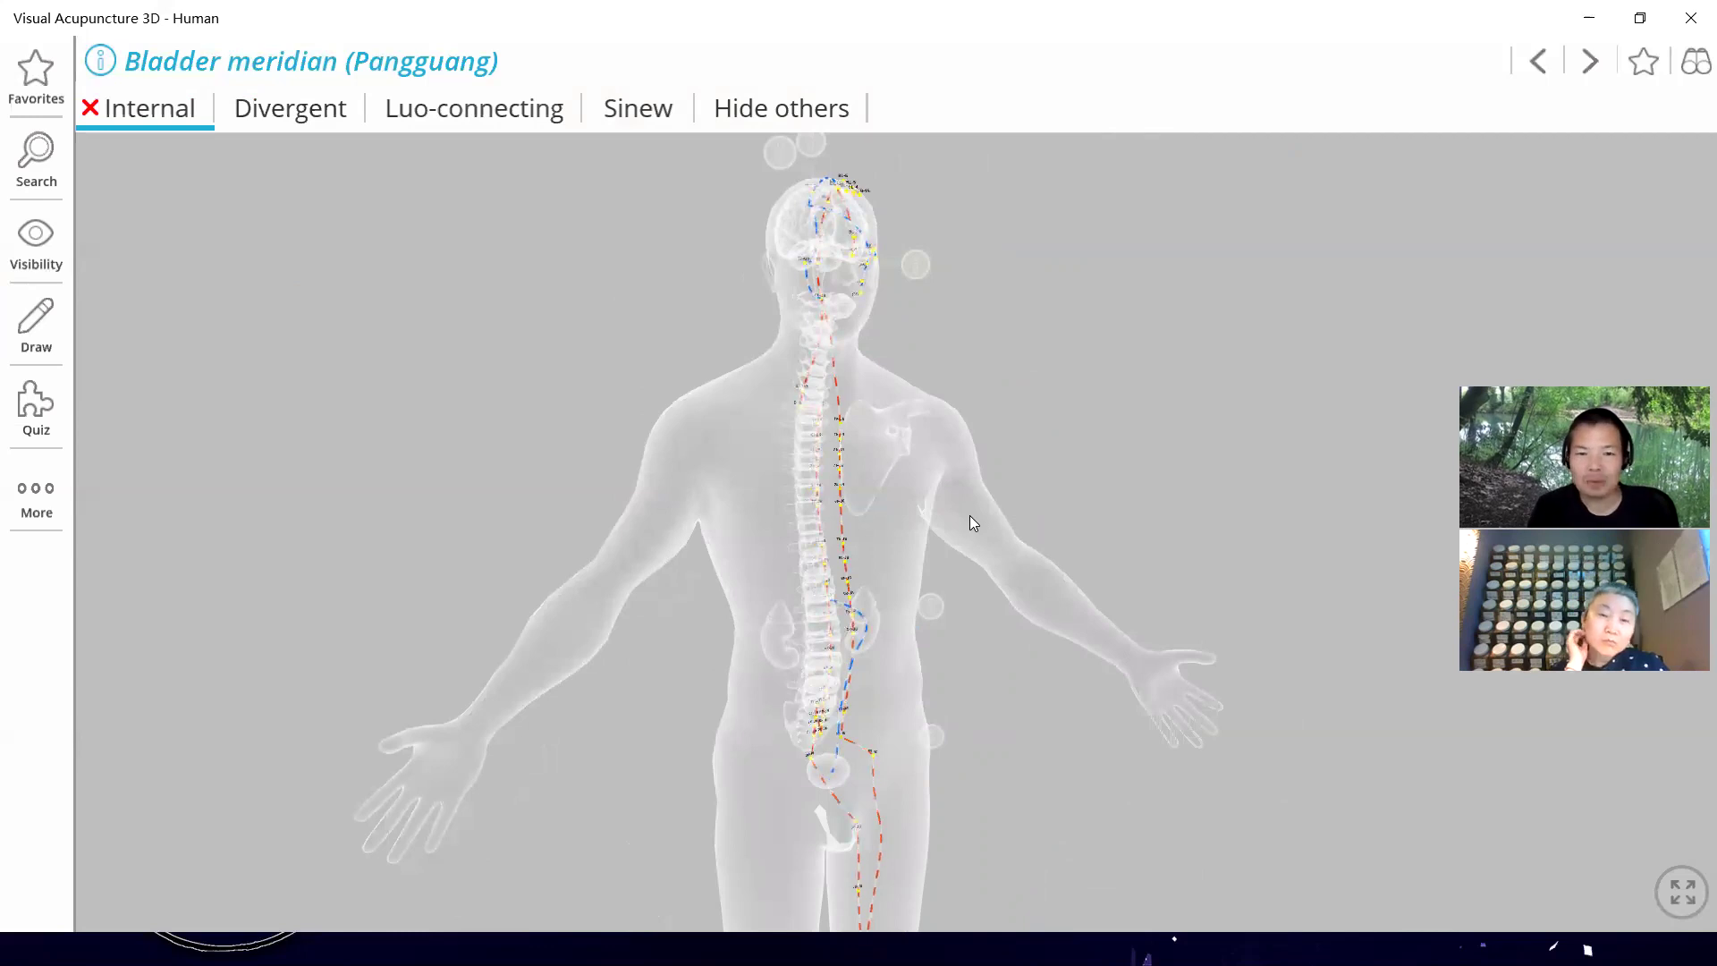
drag(943, 660, 962, 650)
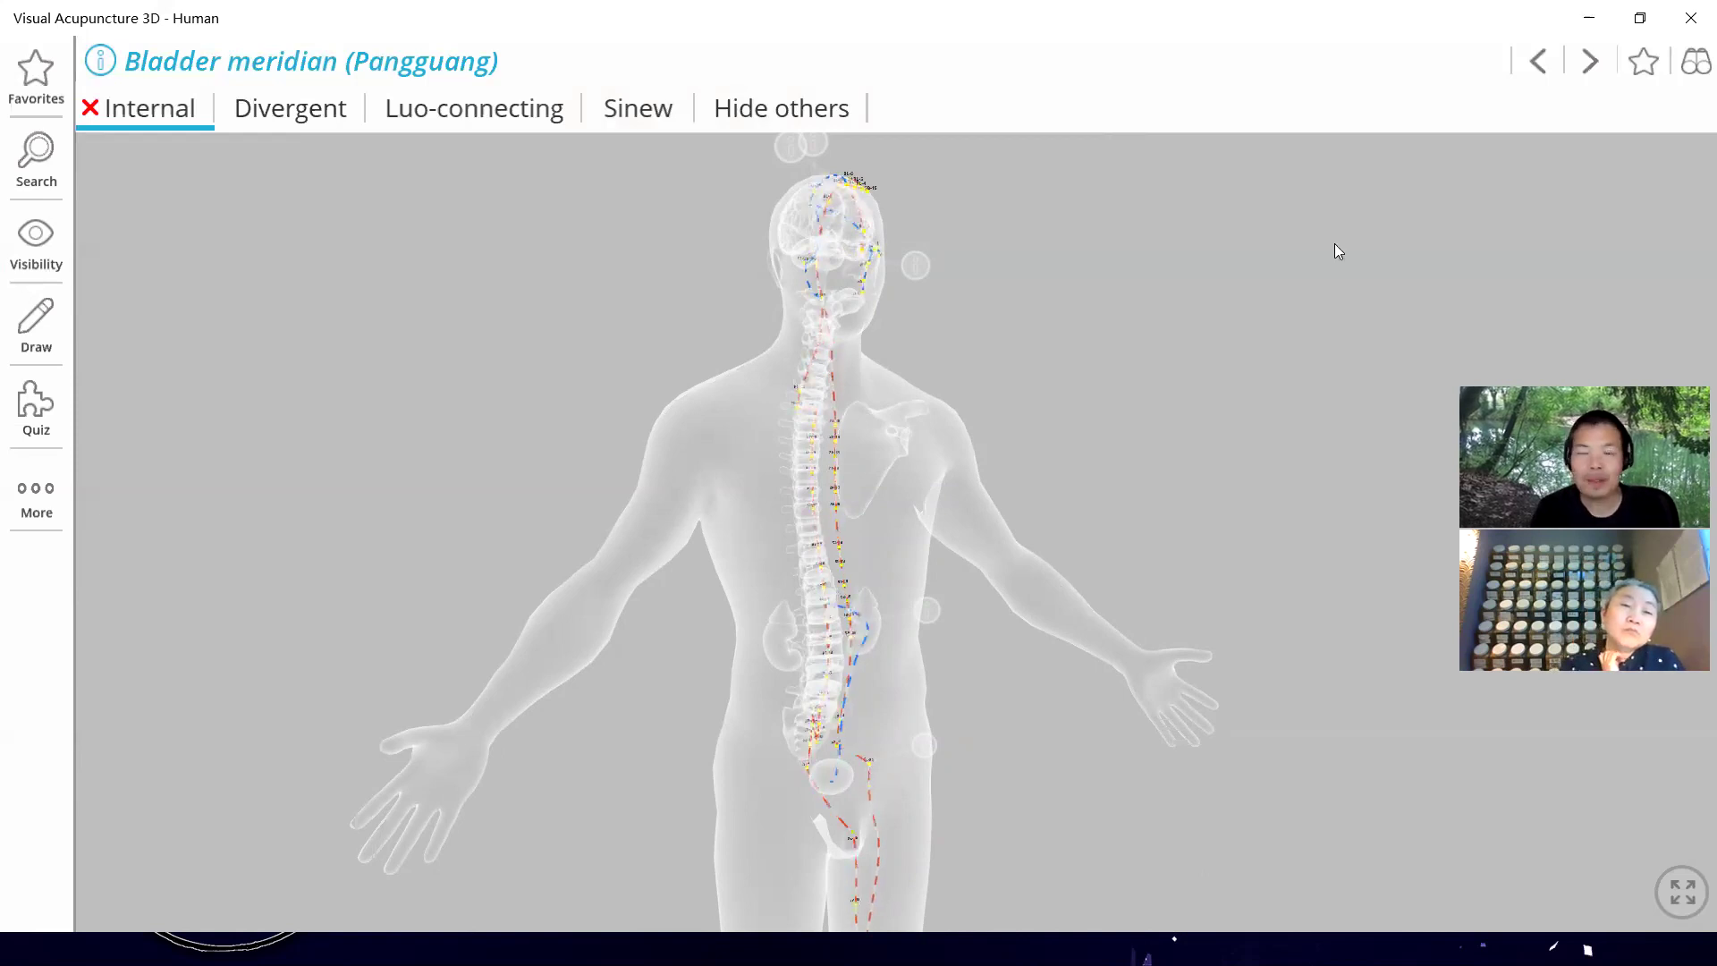
click(1594, 13)
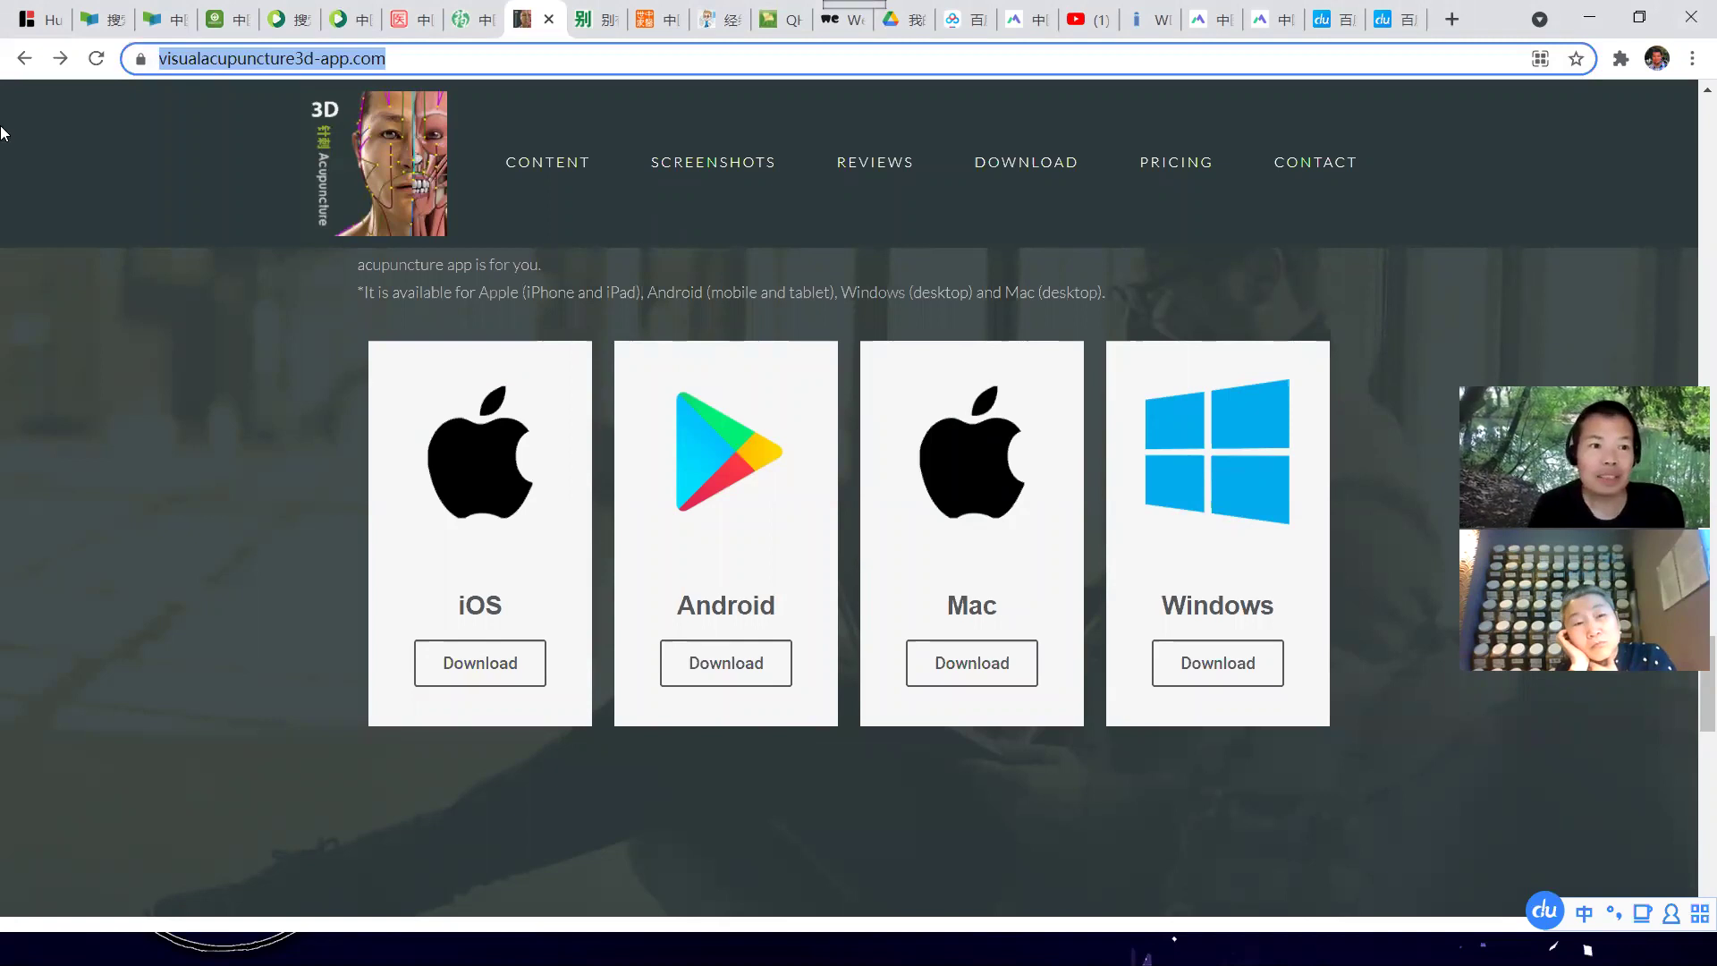
Switch Chrome to the human.biodigital.com tab to show the BioDigital Human explore page
click(45, 24)
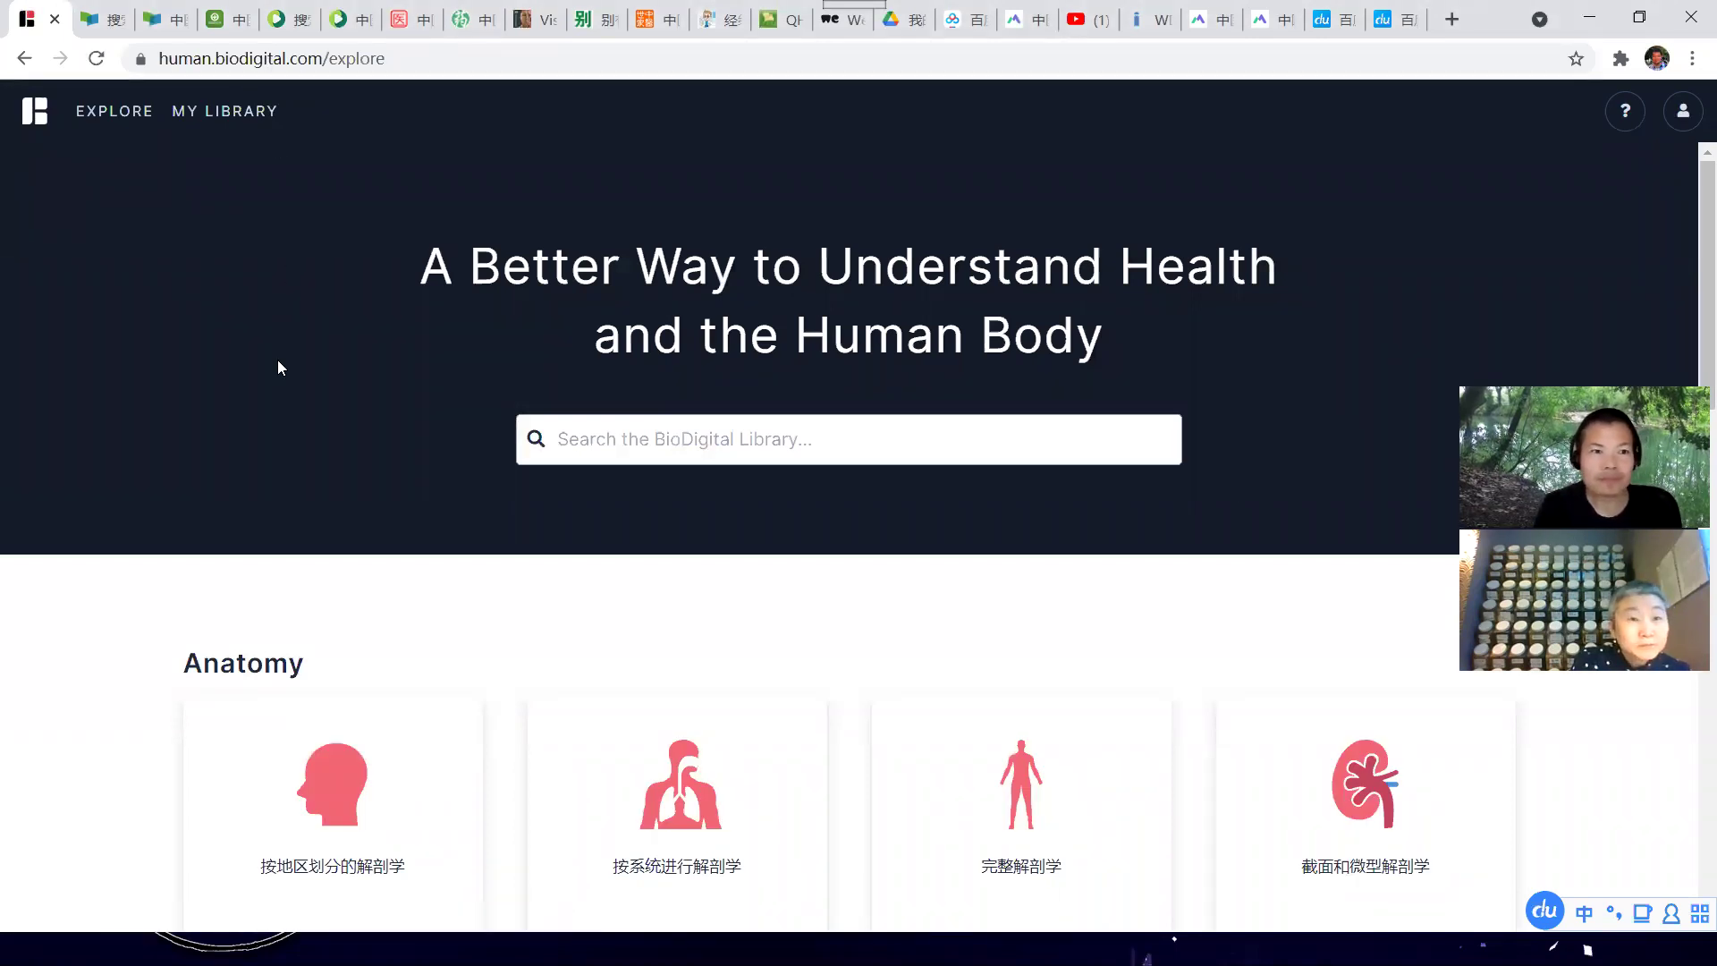
Open the Explore model list and filter it to the 按地区划分的解剖学 category
scroll(256, 330, down, 4)
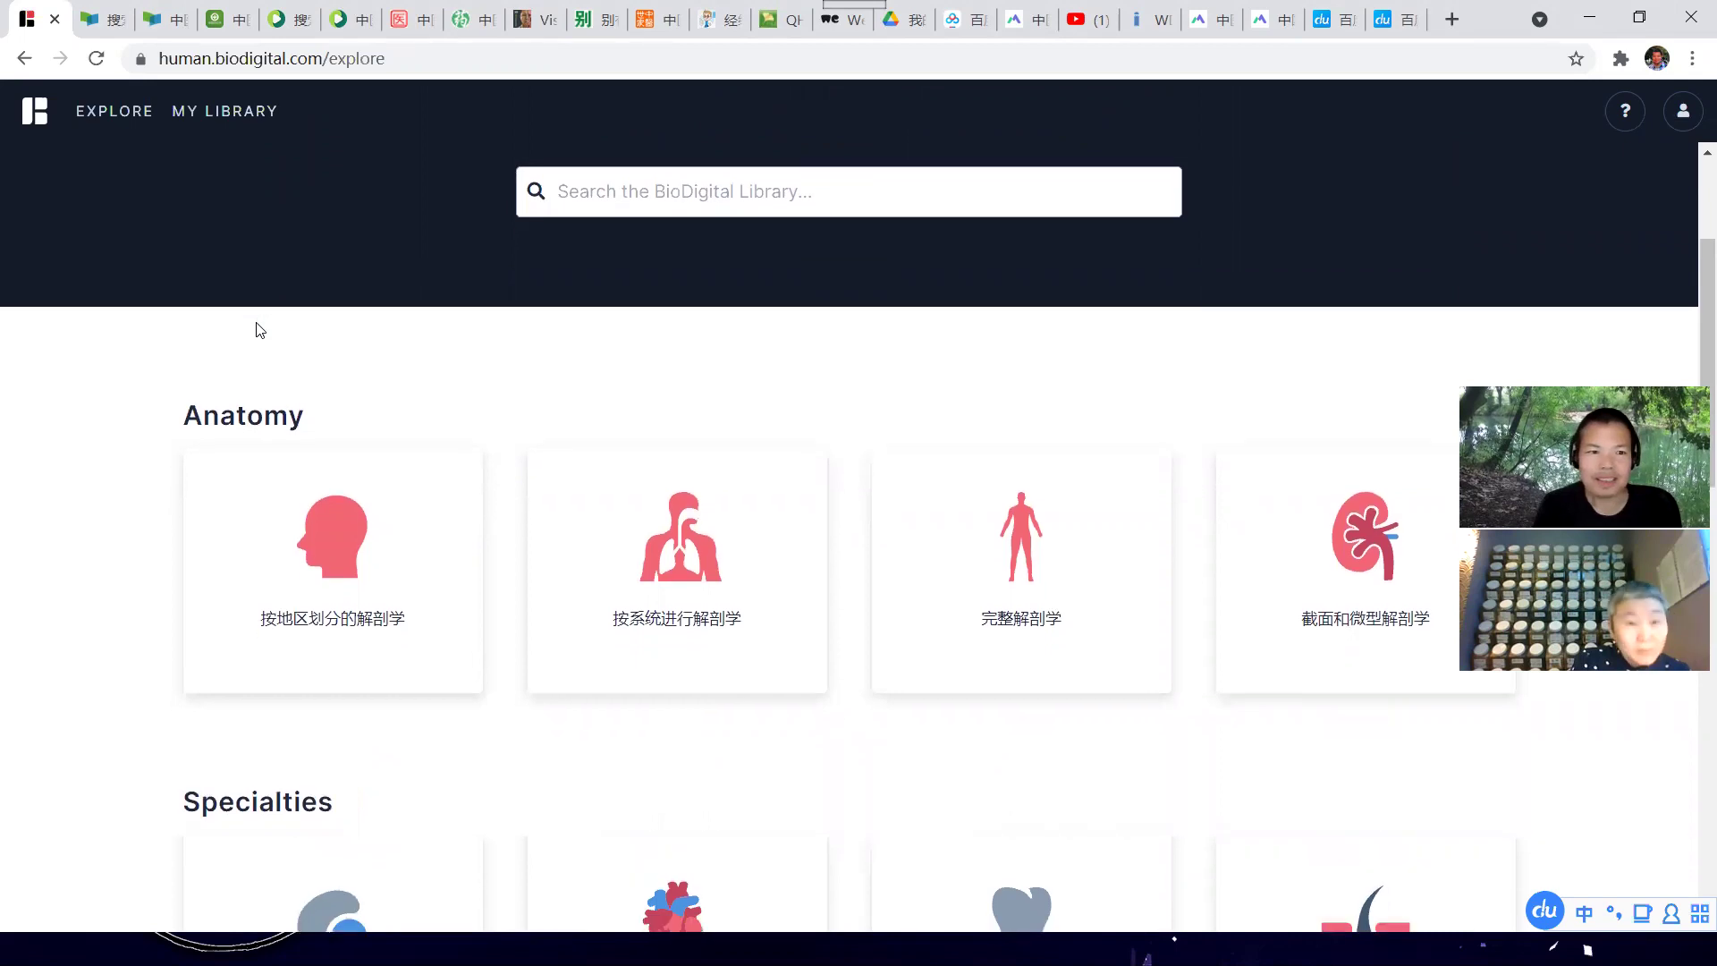
scroll(256, 330, up, 2)
scroll(255, 330, up, 1)
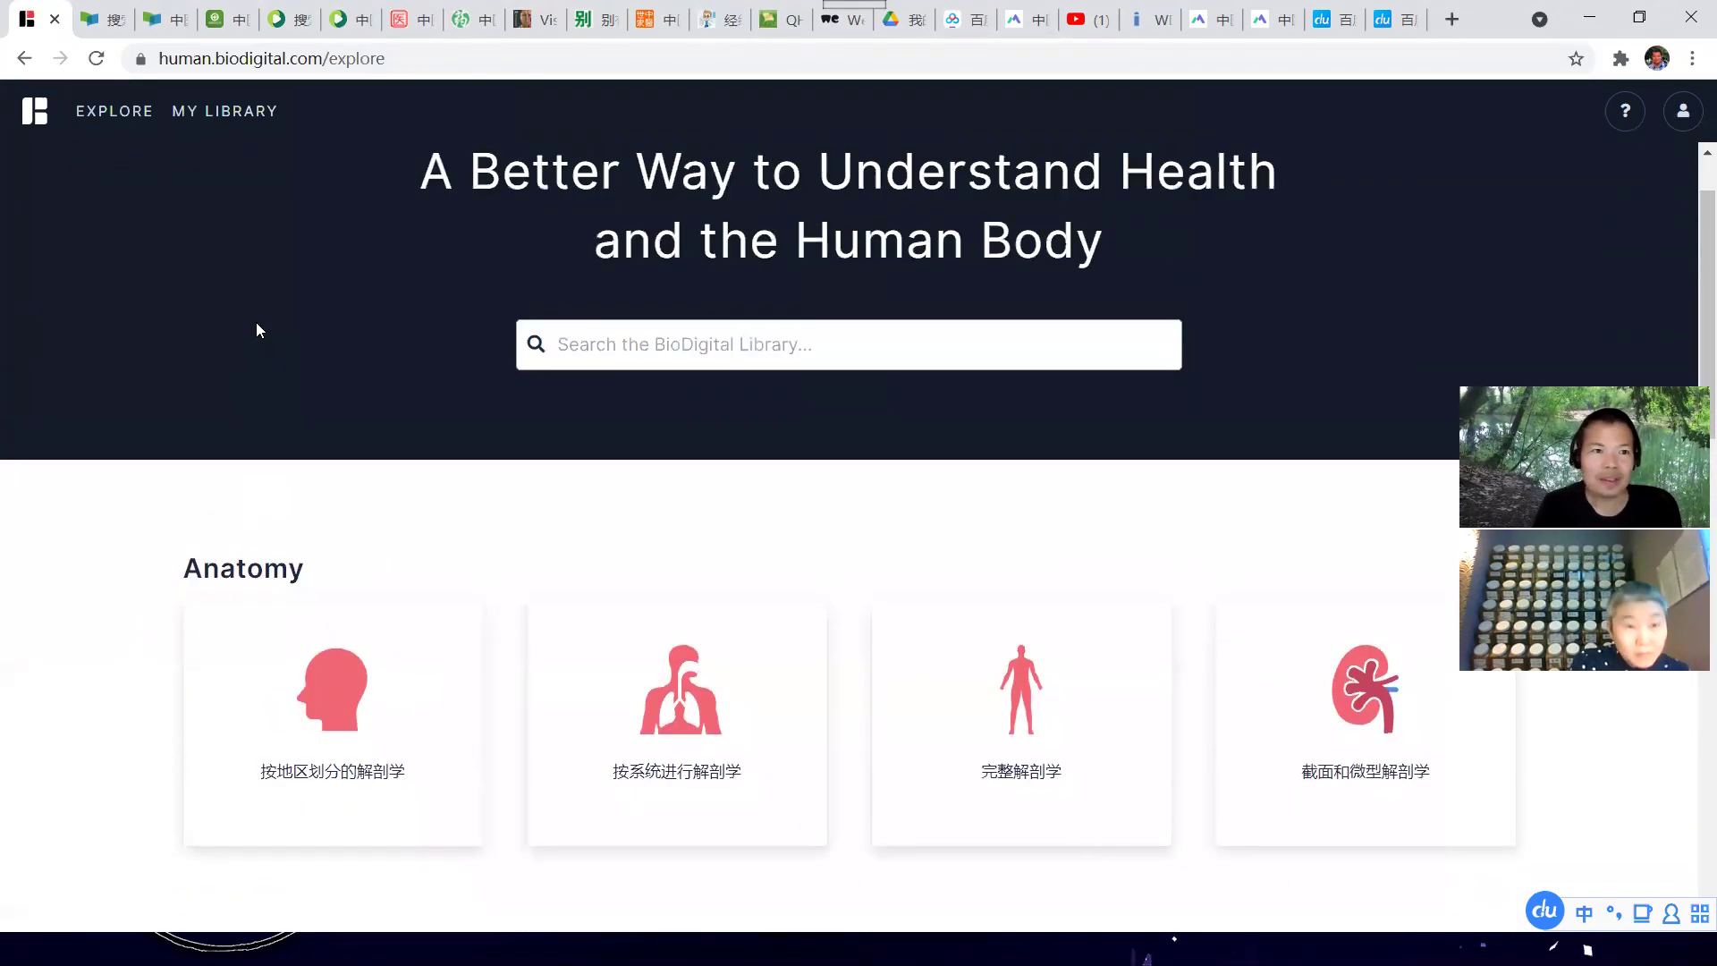
click(106, 111)
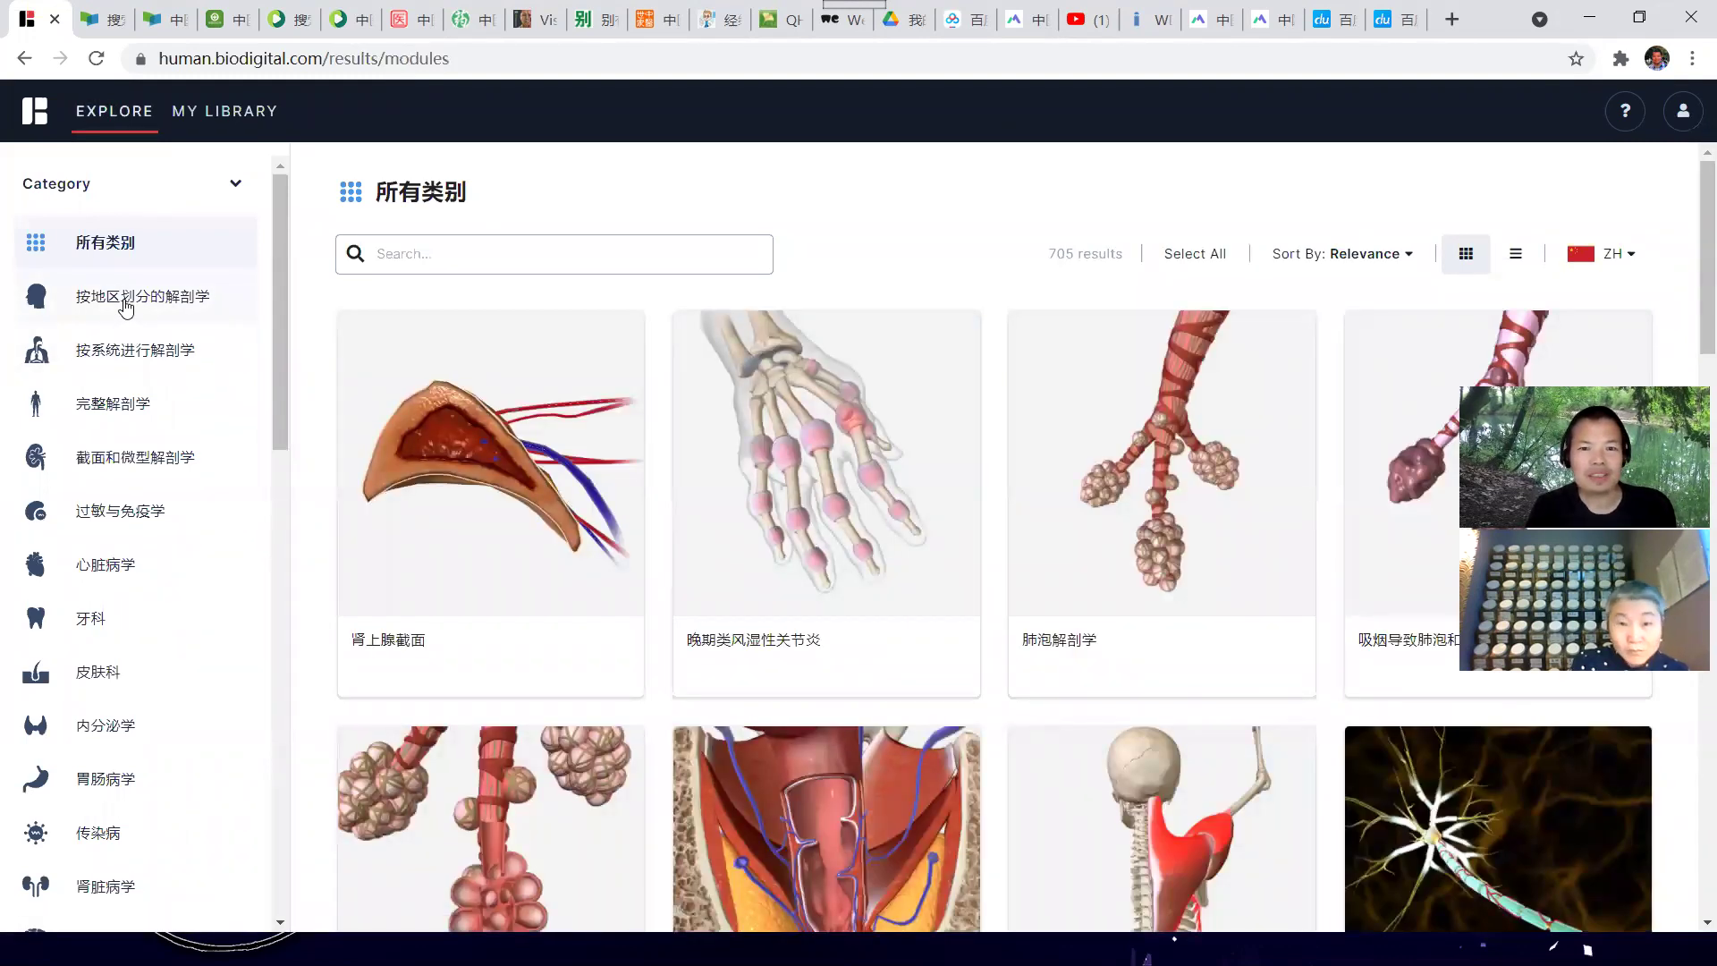
click(123, 300)
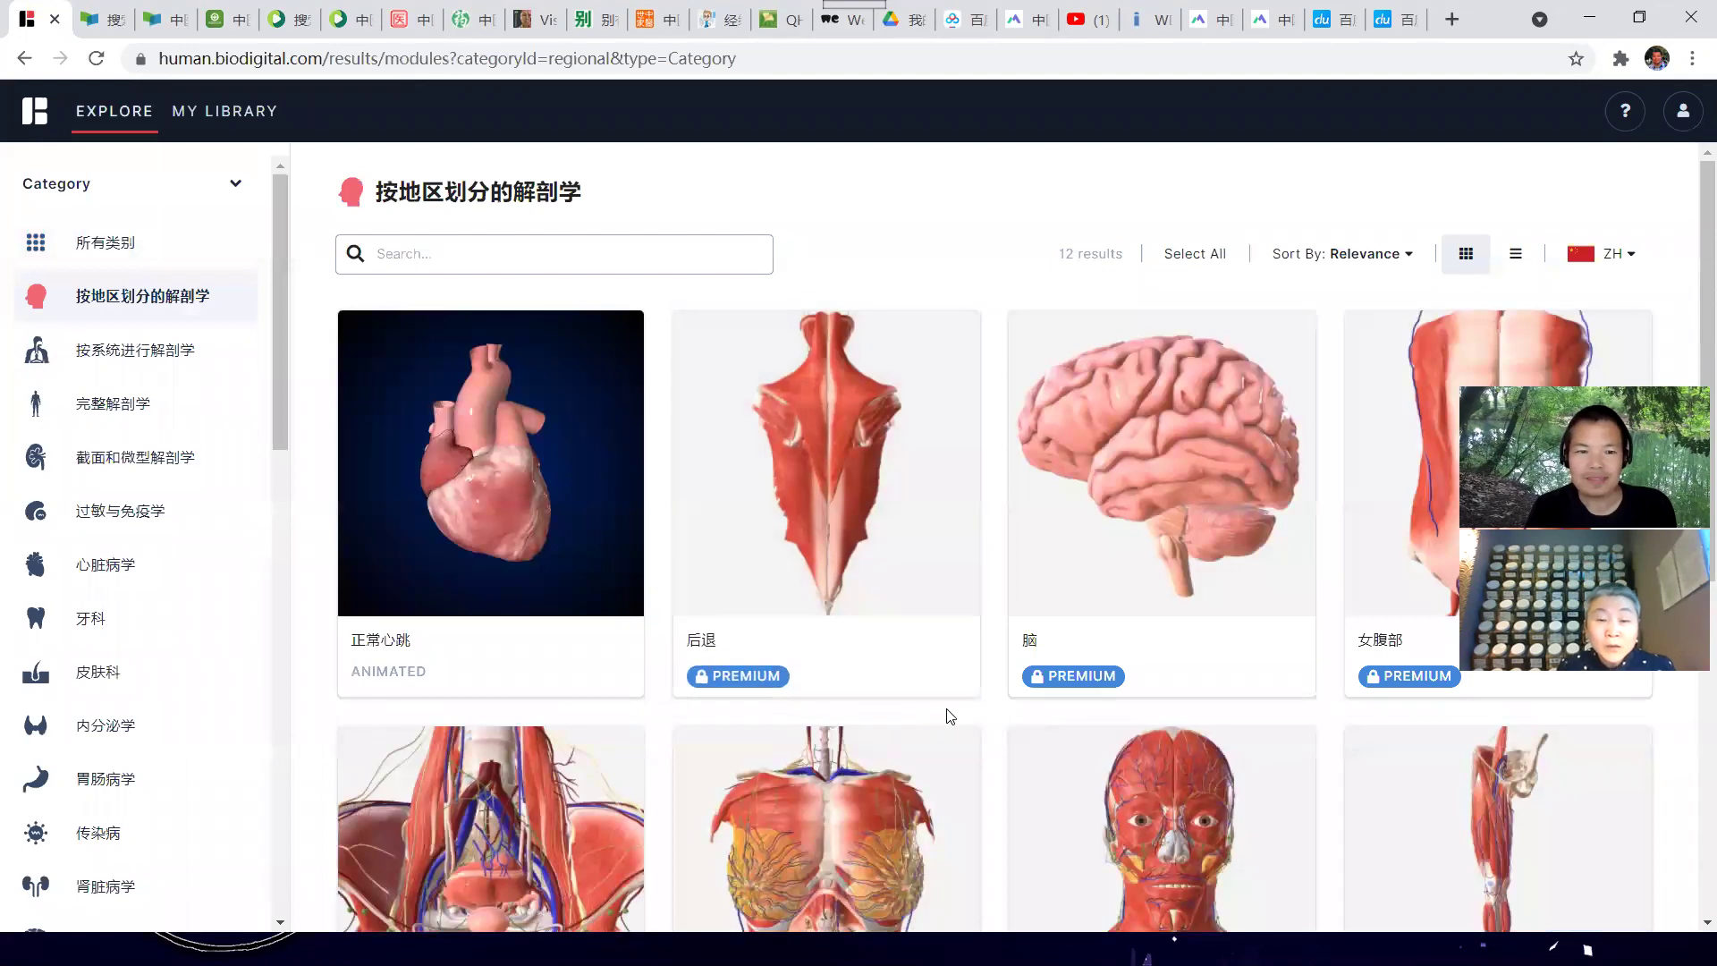
Scroll through the 12 regional models, then open the 按系统进行解剖学 category's 28 models
scroll(949, 715, down, 2)
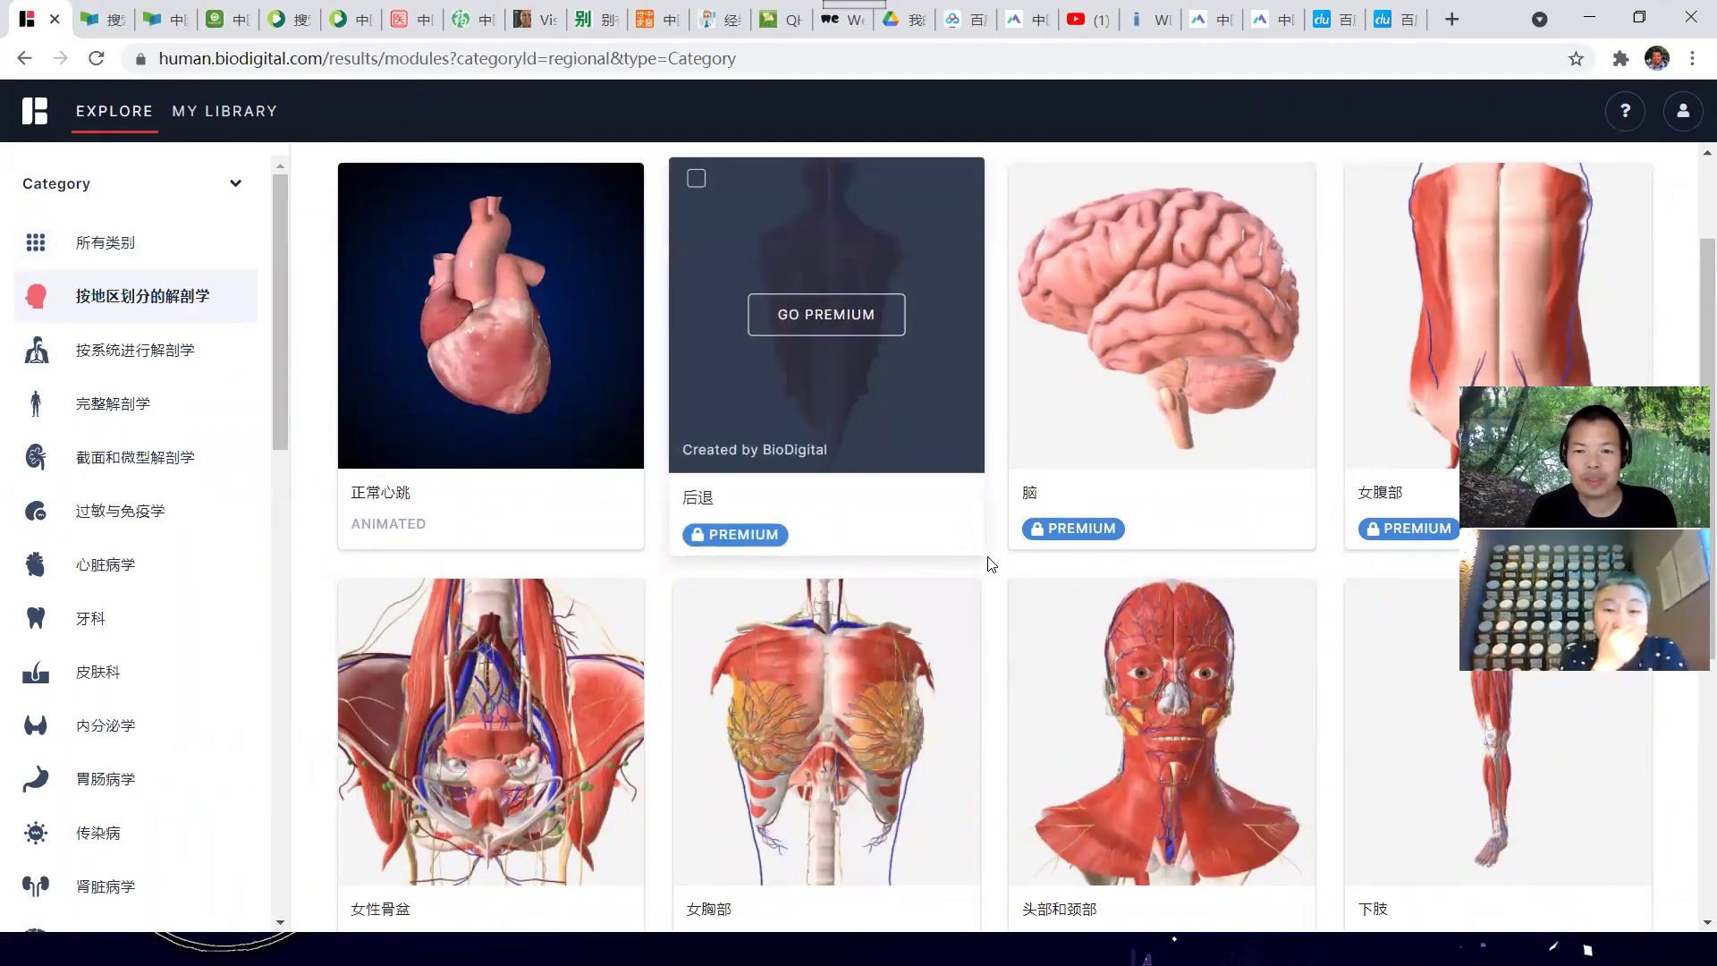
scroll(999, 577, down, 1)
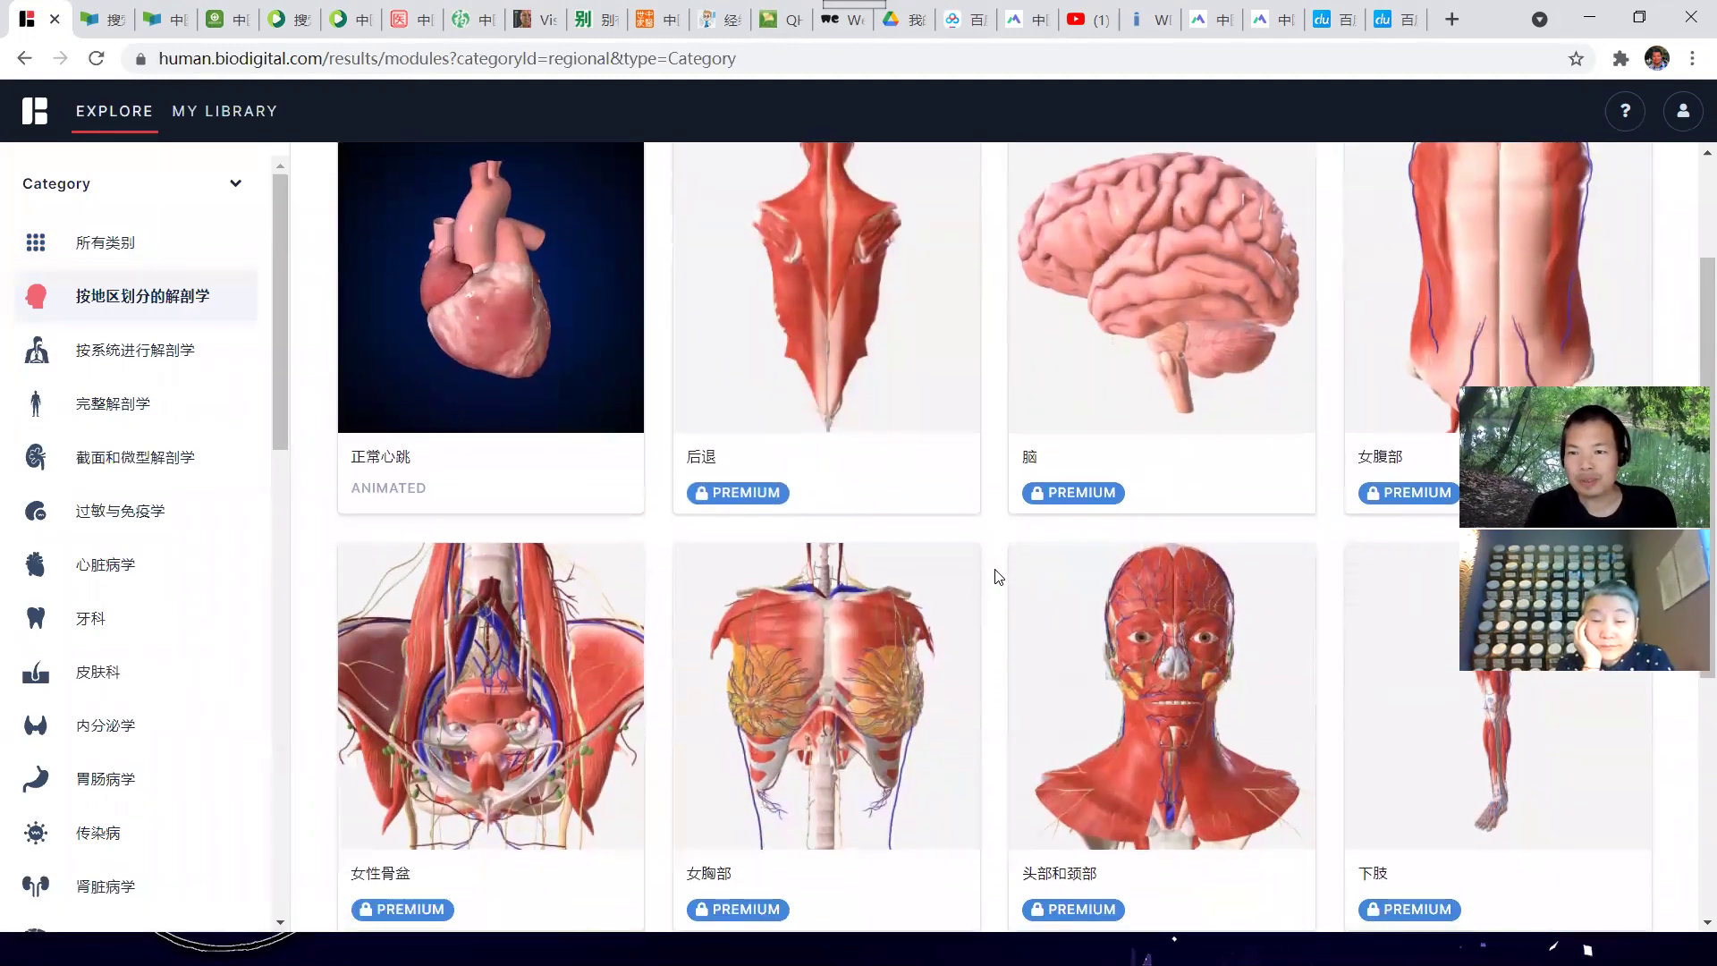
scroll(999, 576, down, 2)
scroll(999, 577, down, 1)
scroll(998, 577, up, 4)
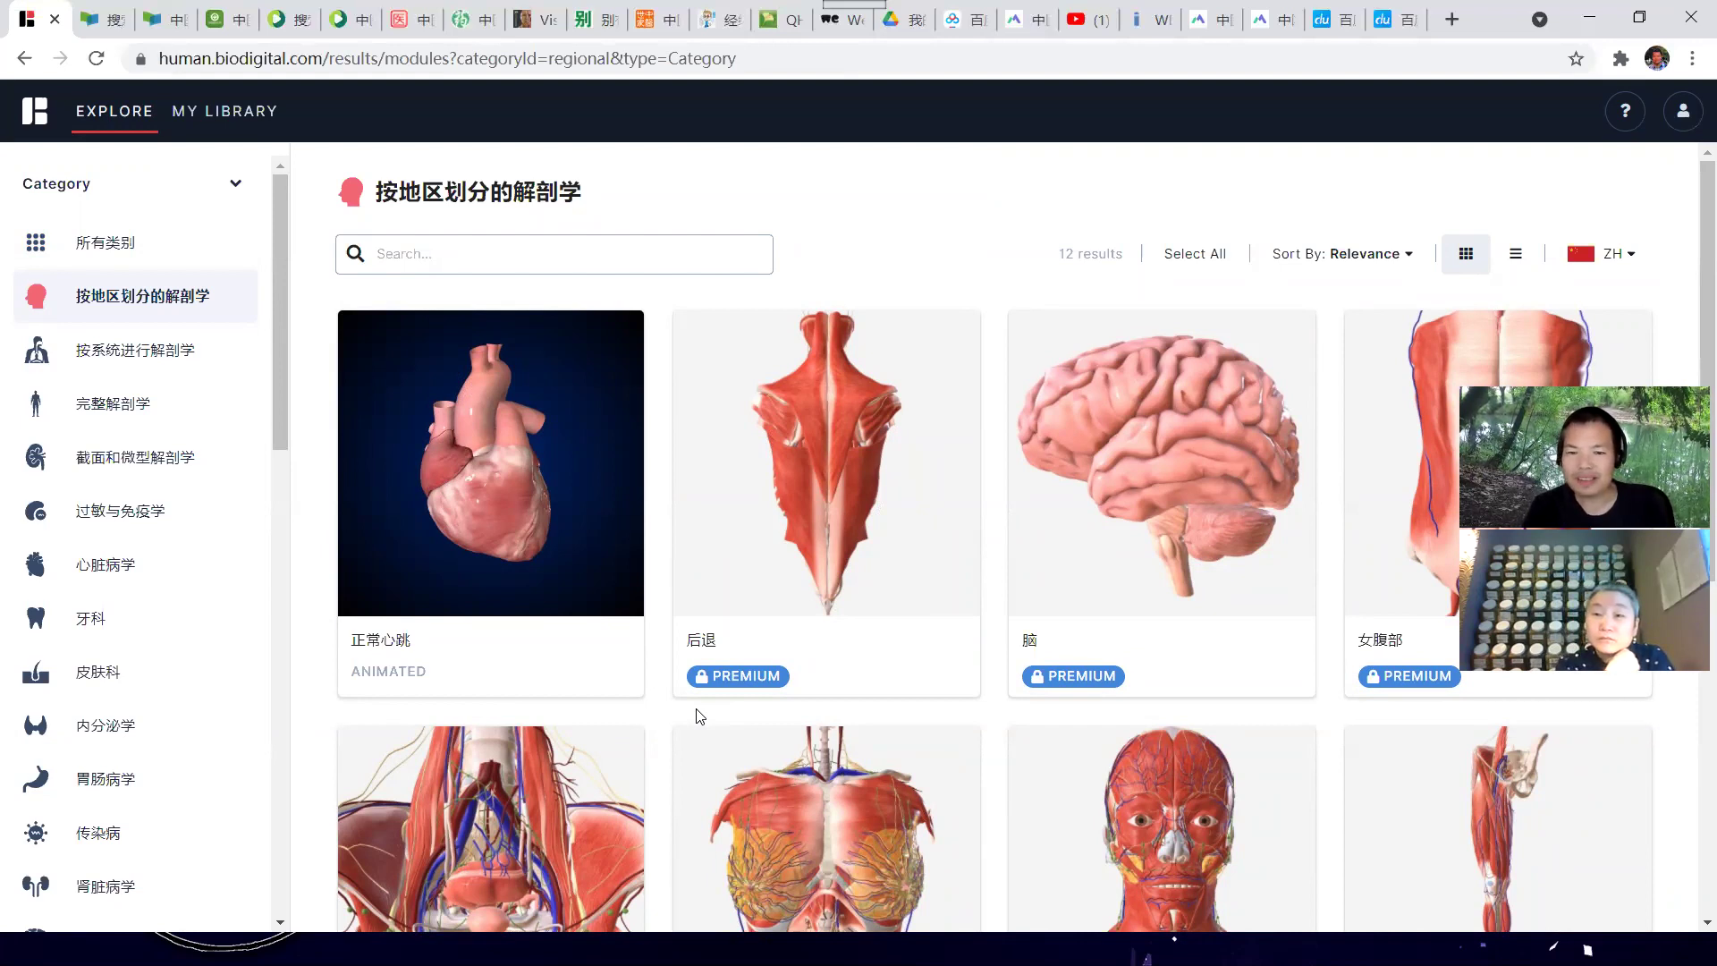
scroll(699, 716, down, 1)
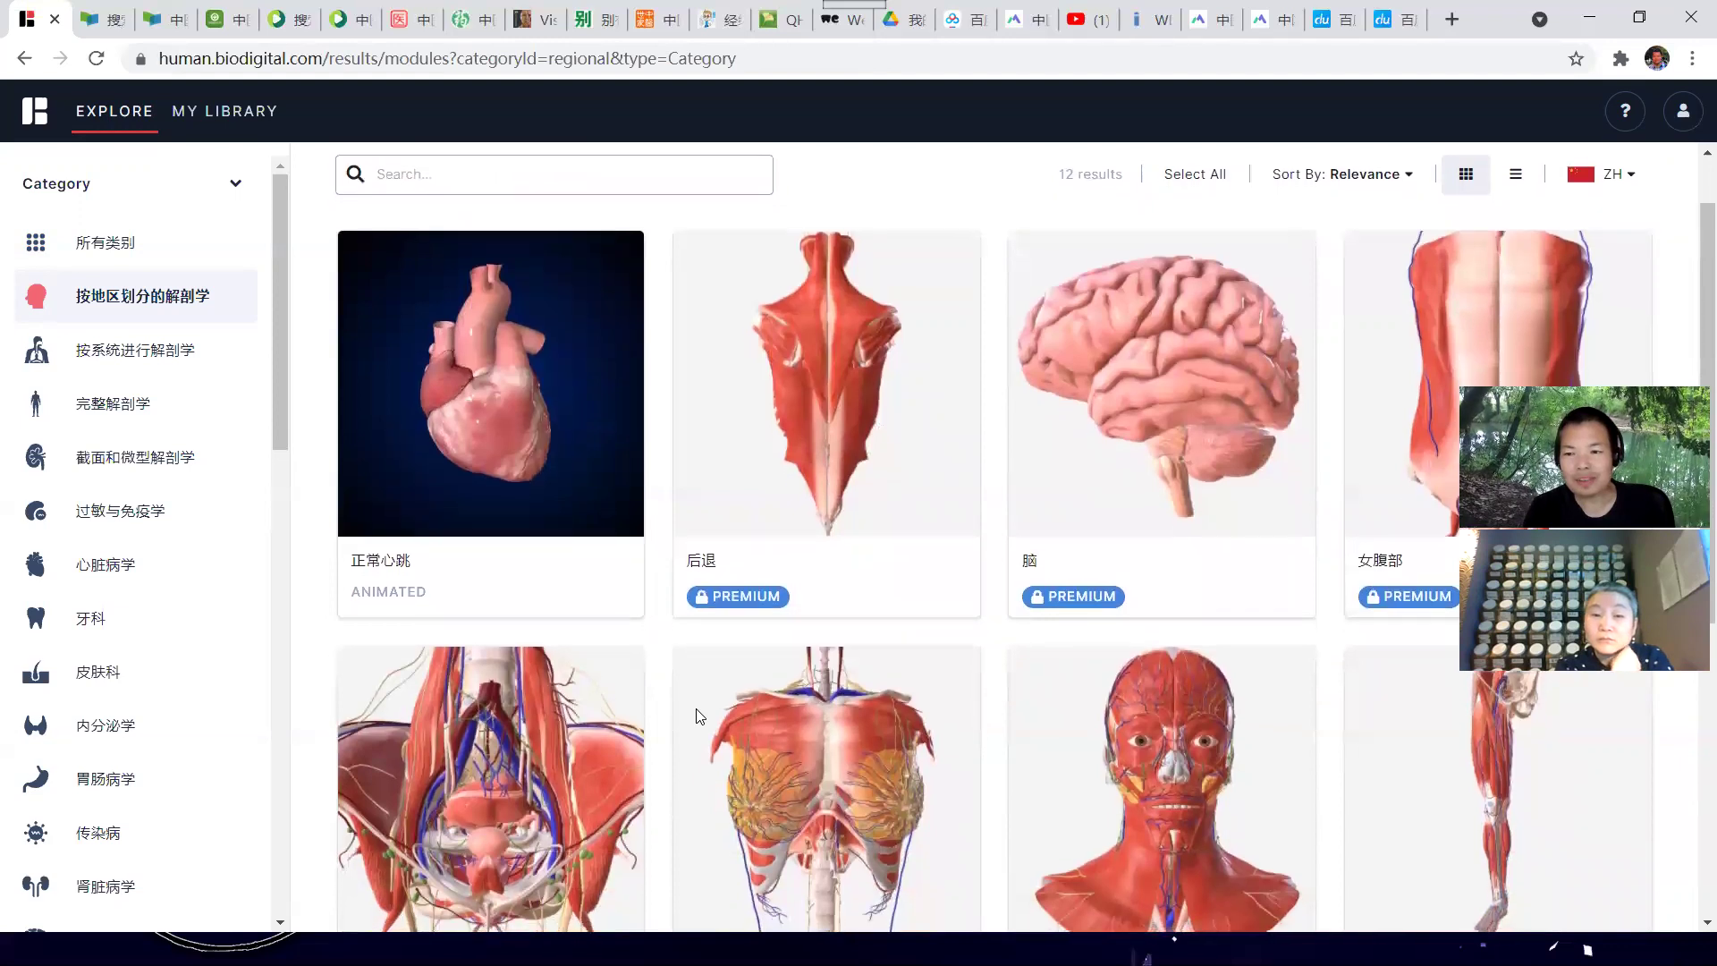
scroll(699, 715, down, 1)
scroll(700, 718, down, 5)
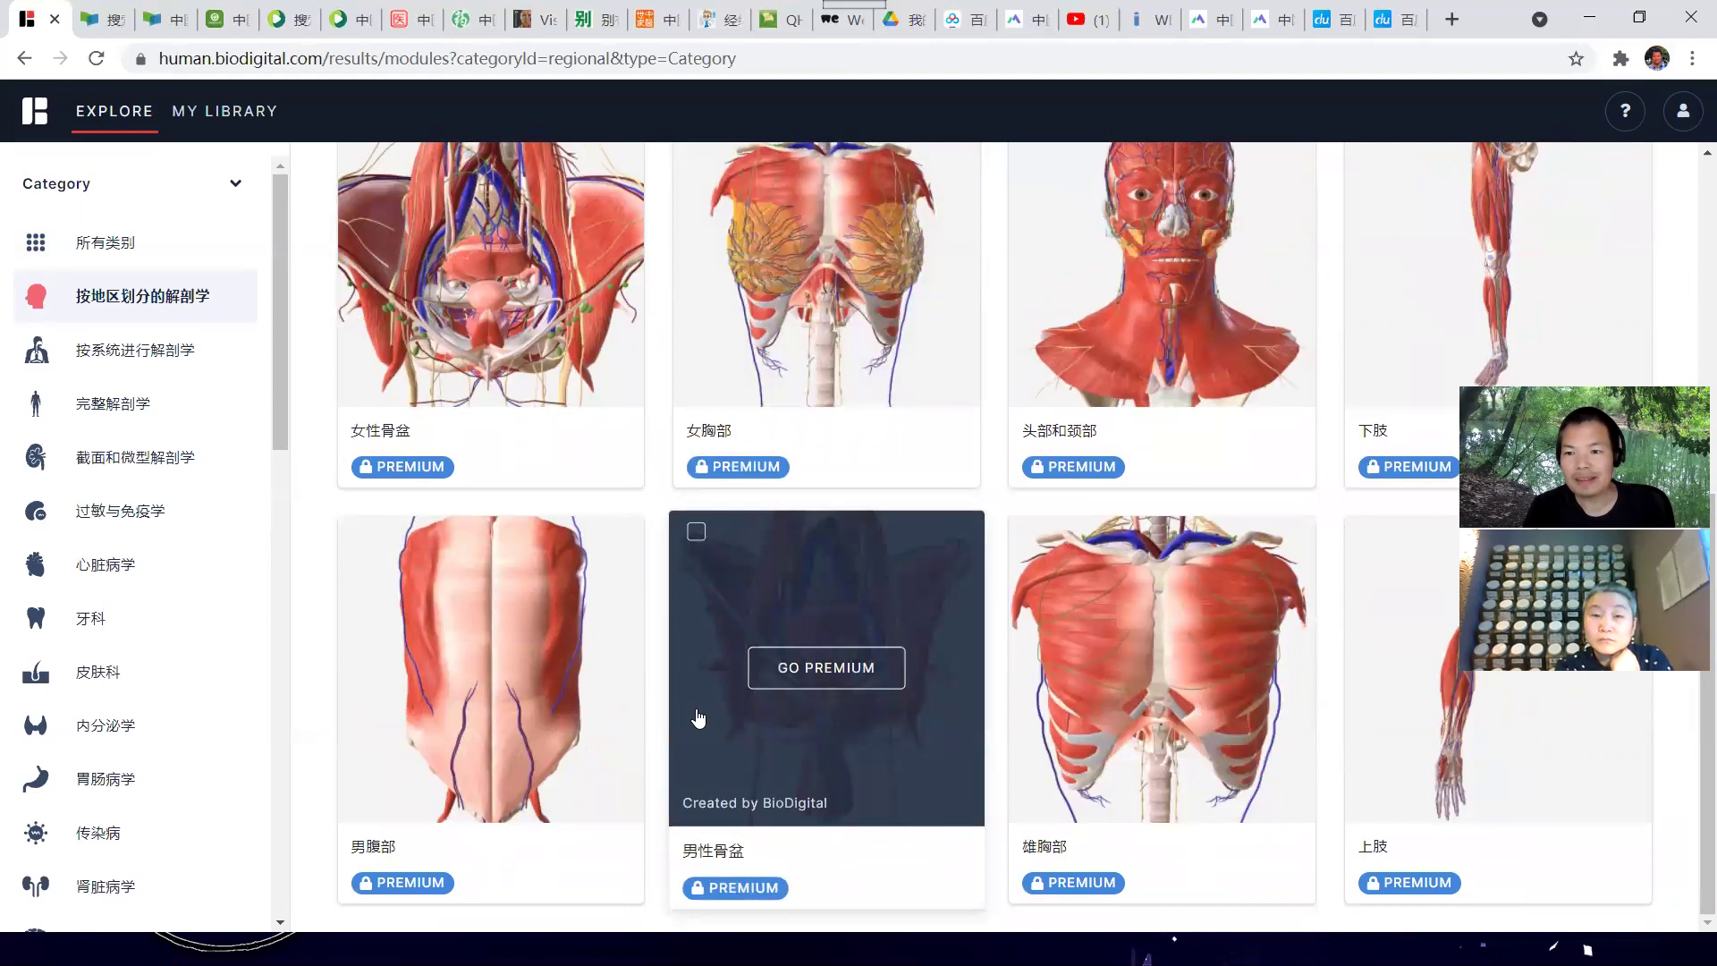
scroll(700, 718, up, 3)
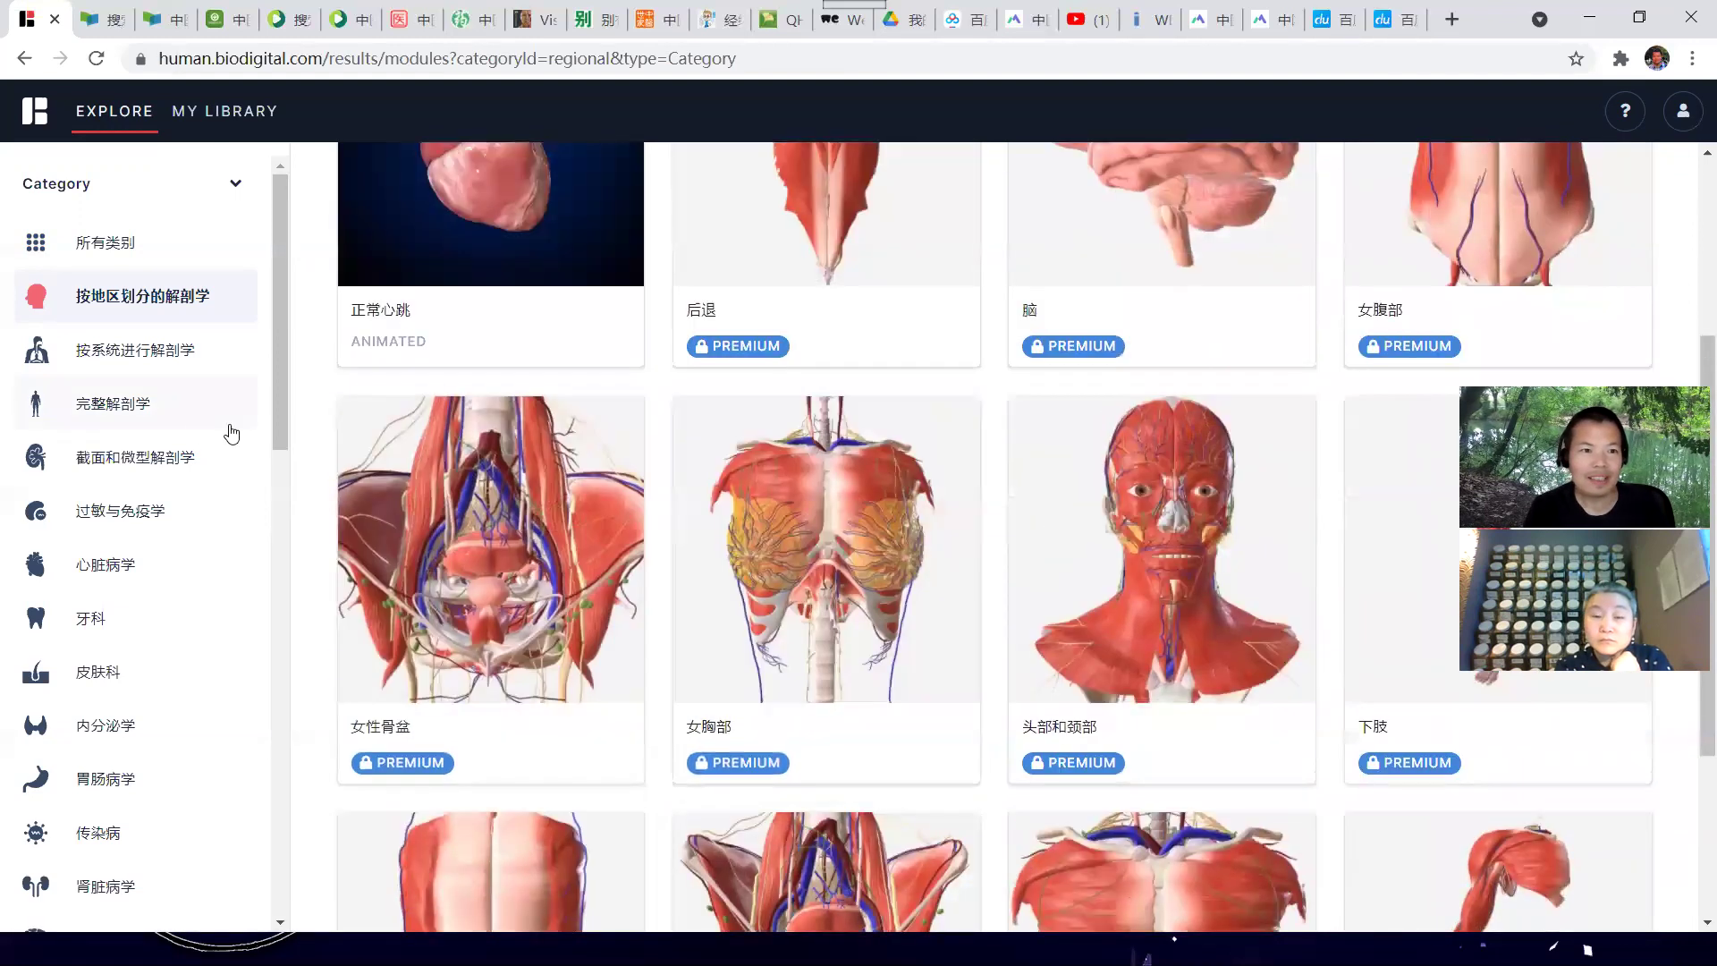
click(141, 354)
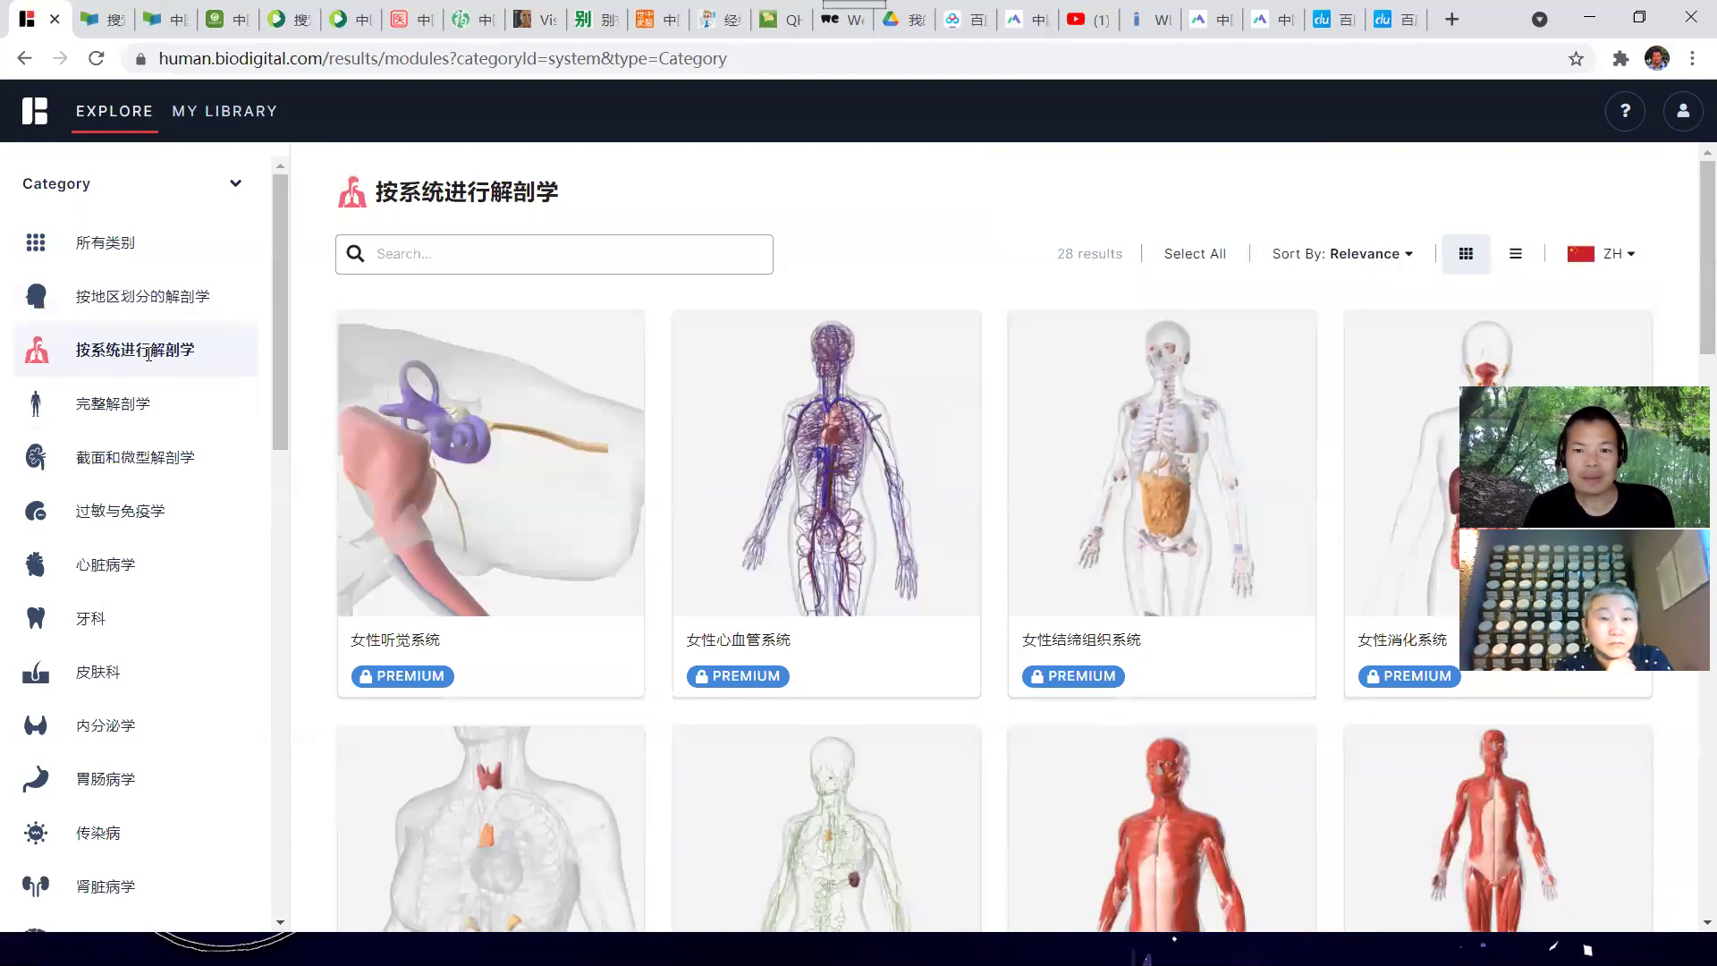
Open the 完整解剖学 category and view the 男性完整解剖学 (male complete anatomy) model
scroll(634, 636, down, 8)
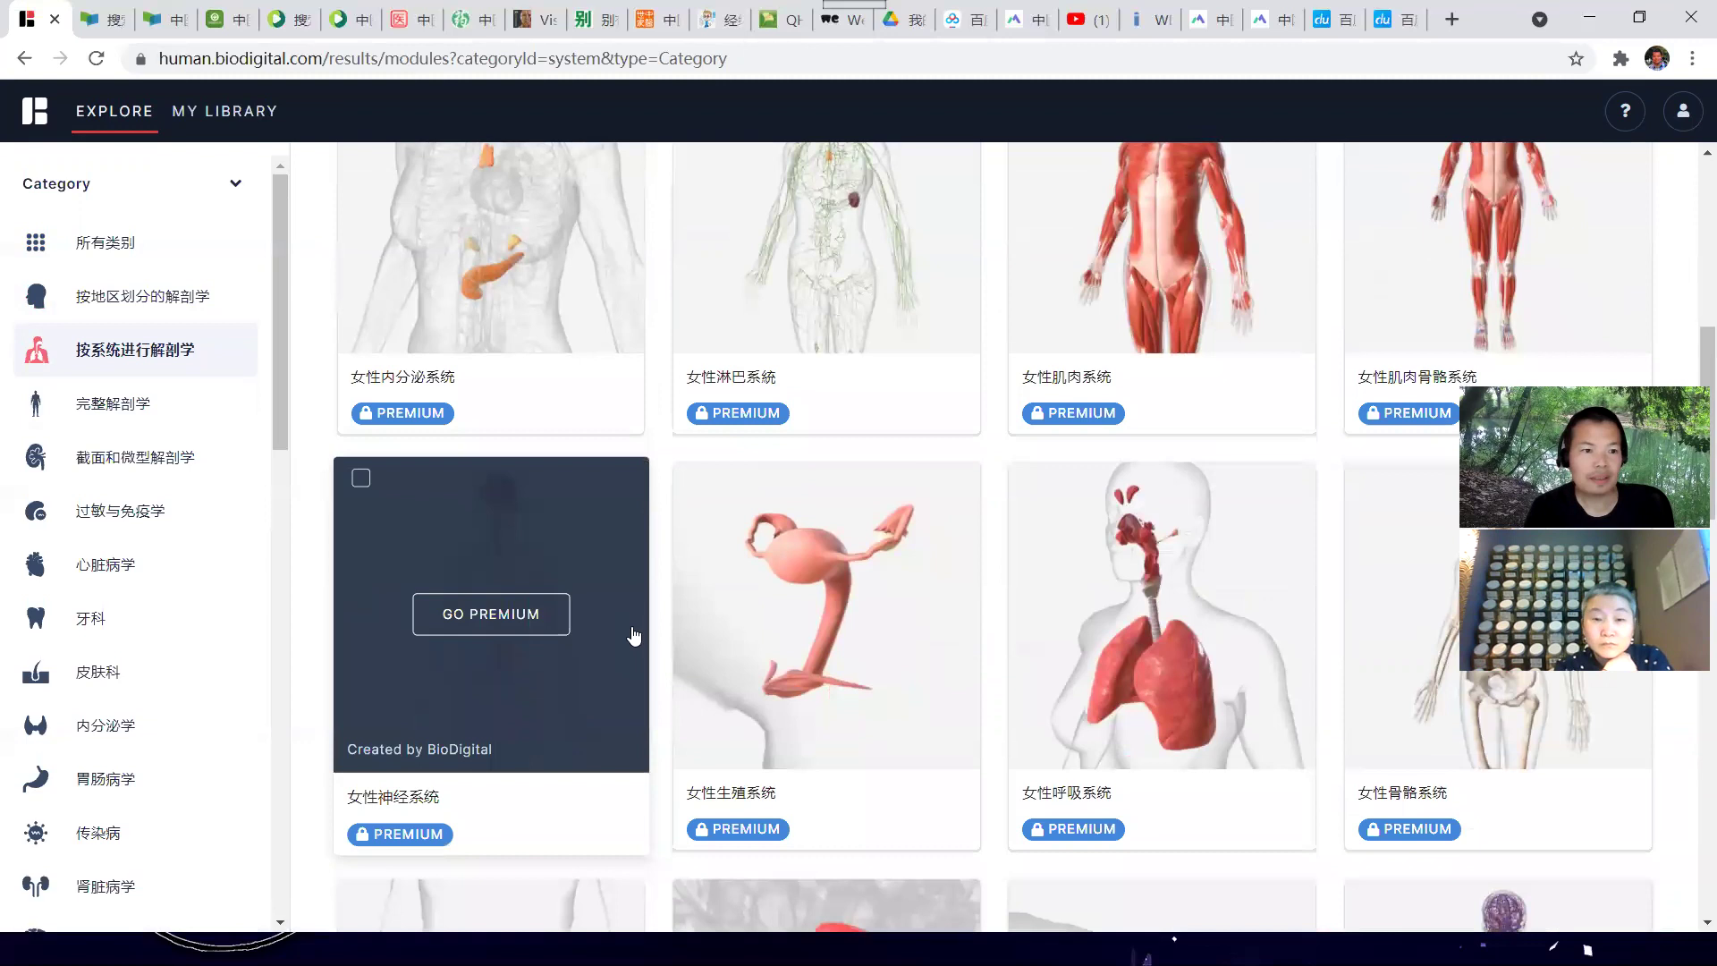
scroll(634, 636, down, 1)
scroll(631, 634, down, 1)
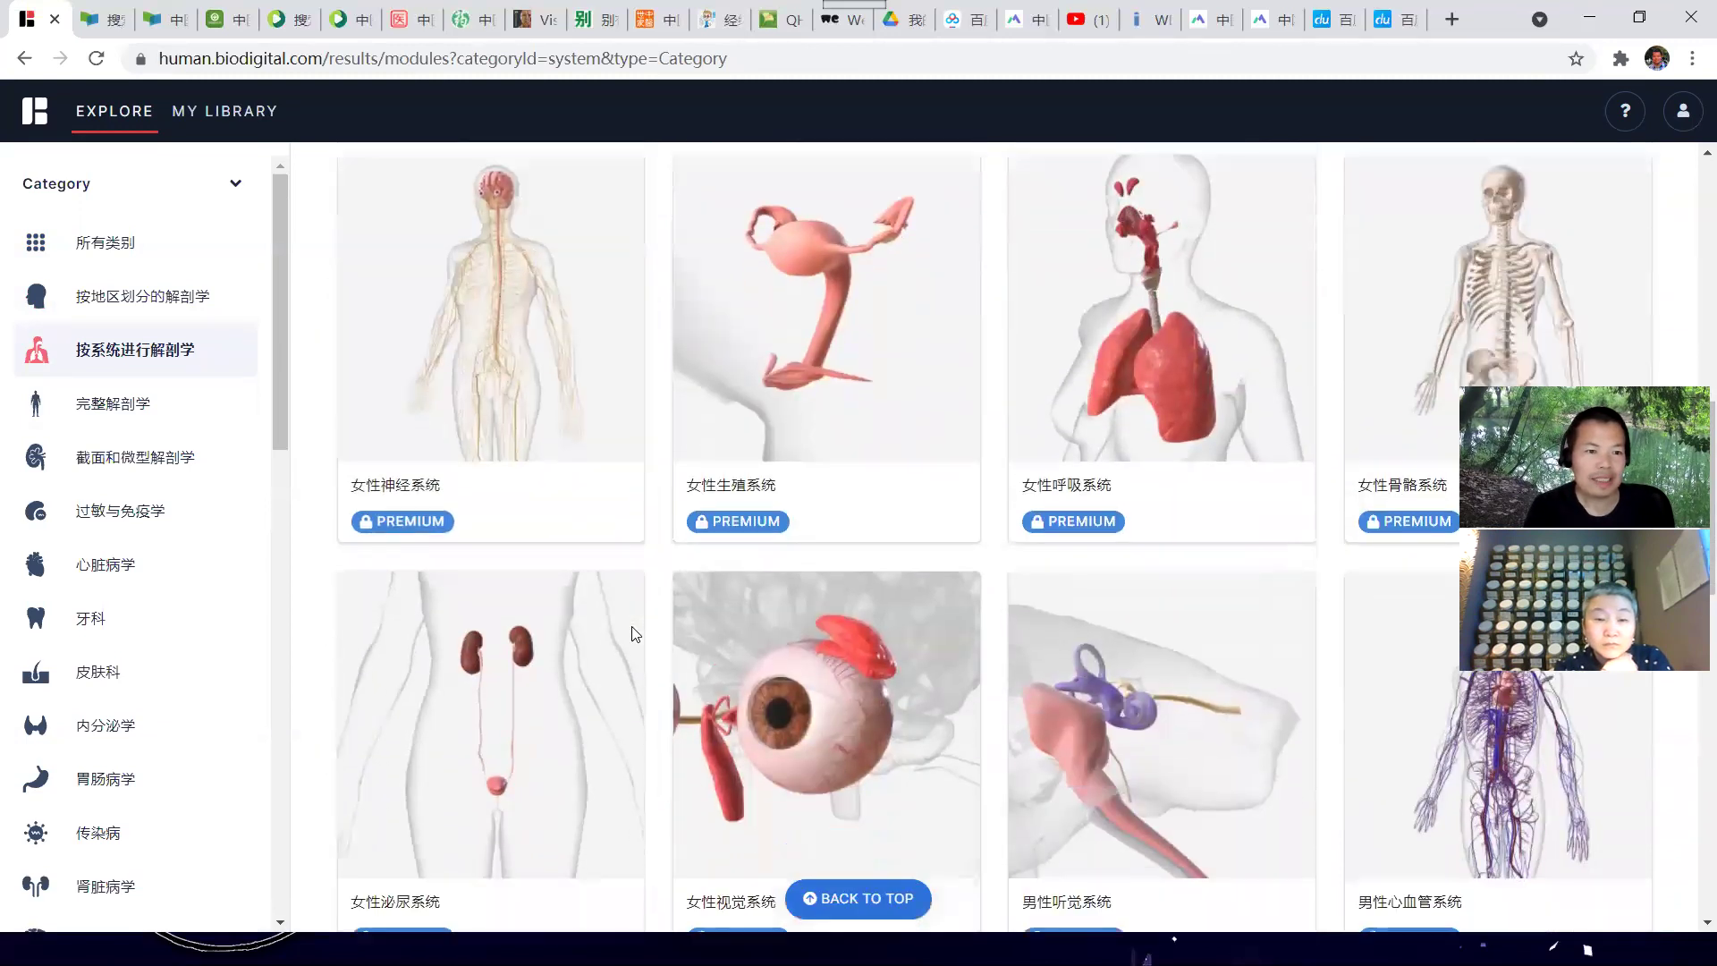
click(121, 404)
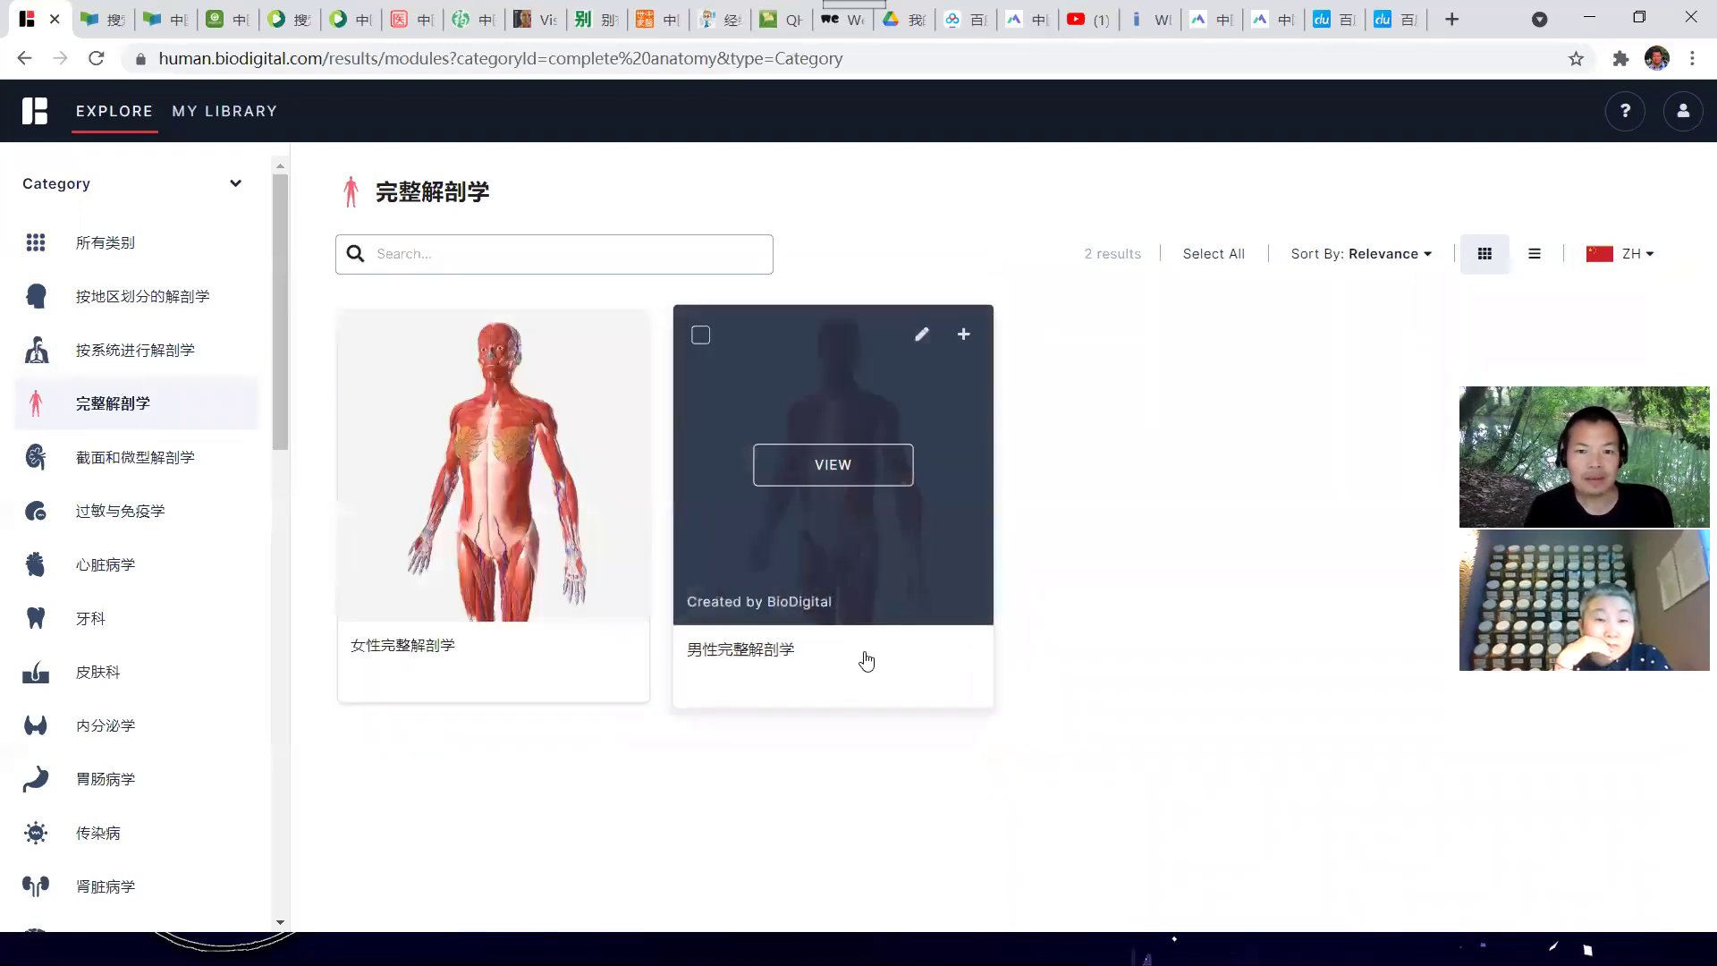
mouse_move(855, 569)
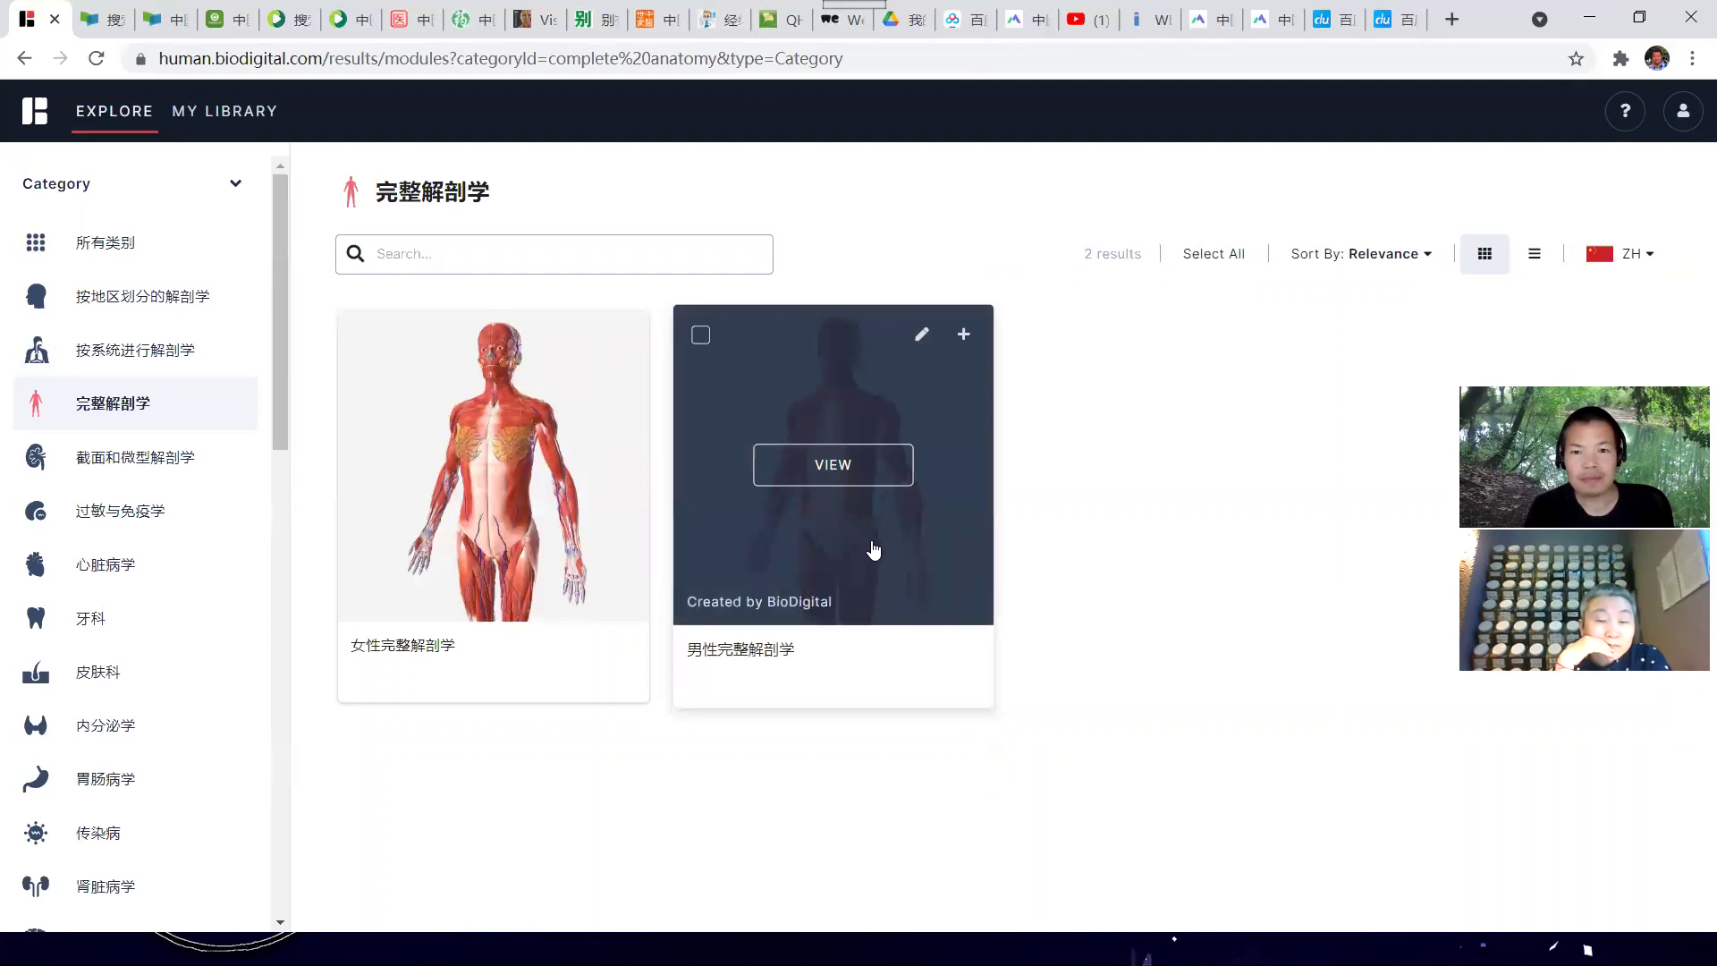
click(836, 471)
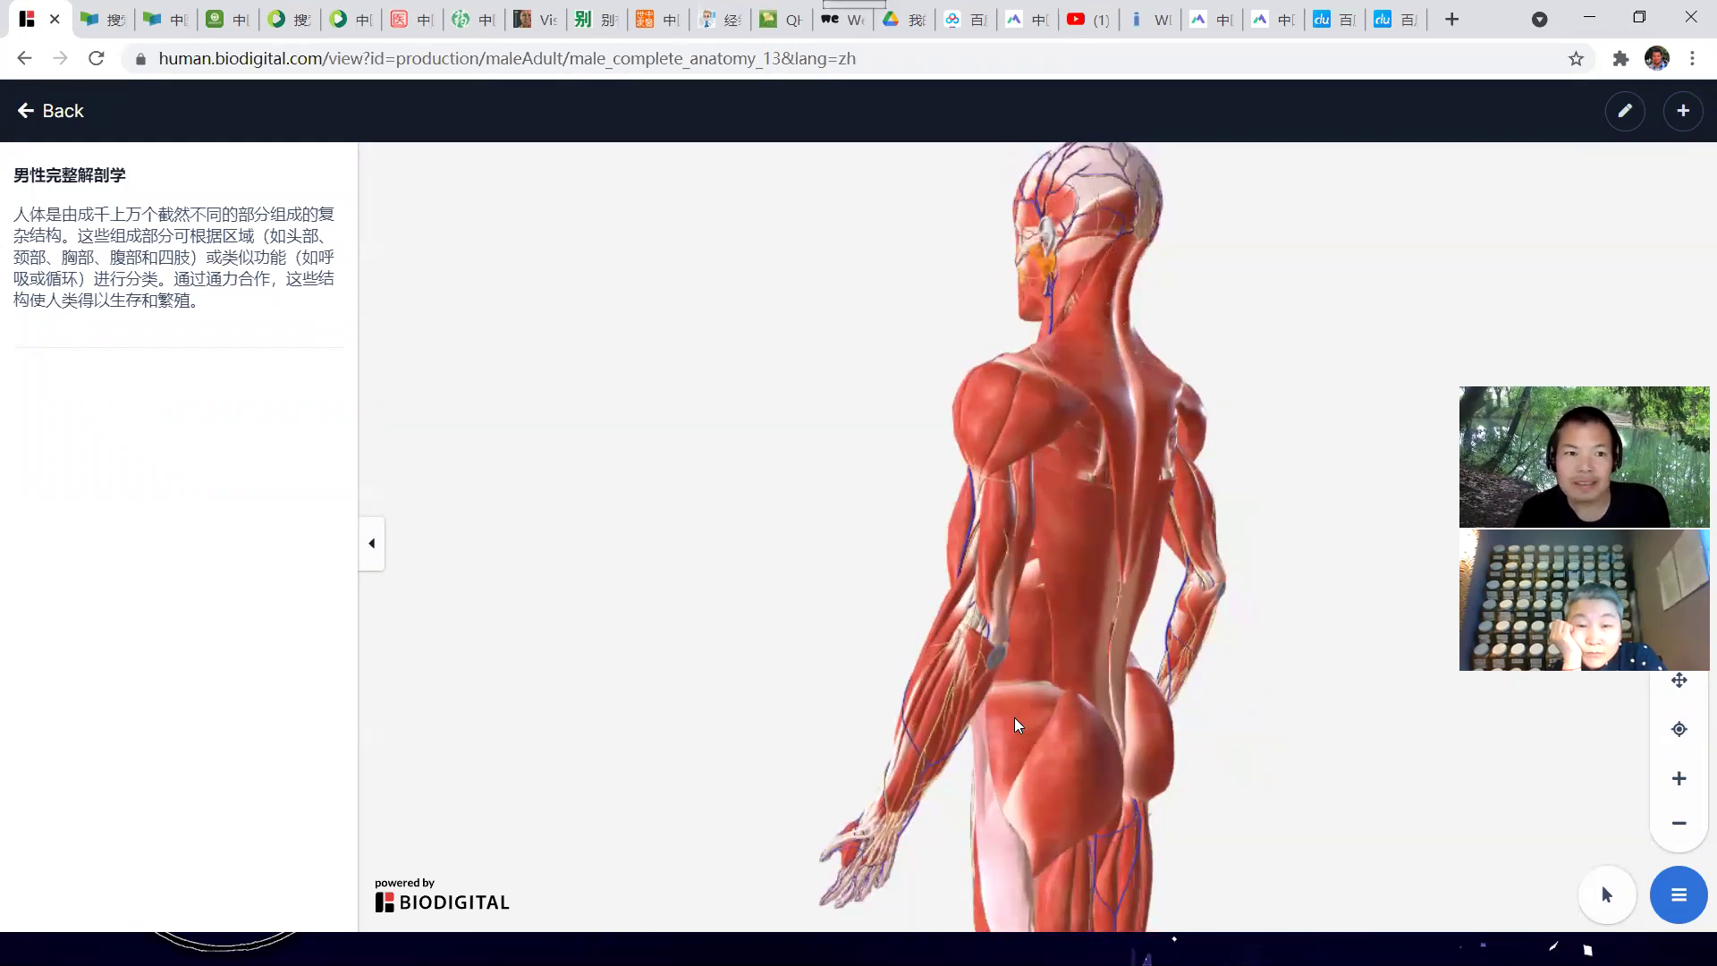
Select the left gluteus medius (左臀中肌) muscle on the back of the hip
click(1016, 724)
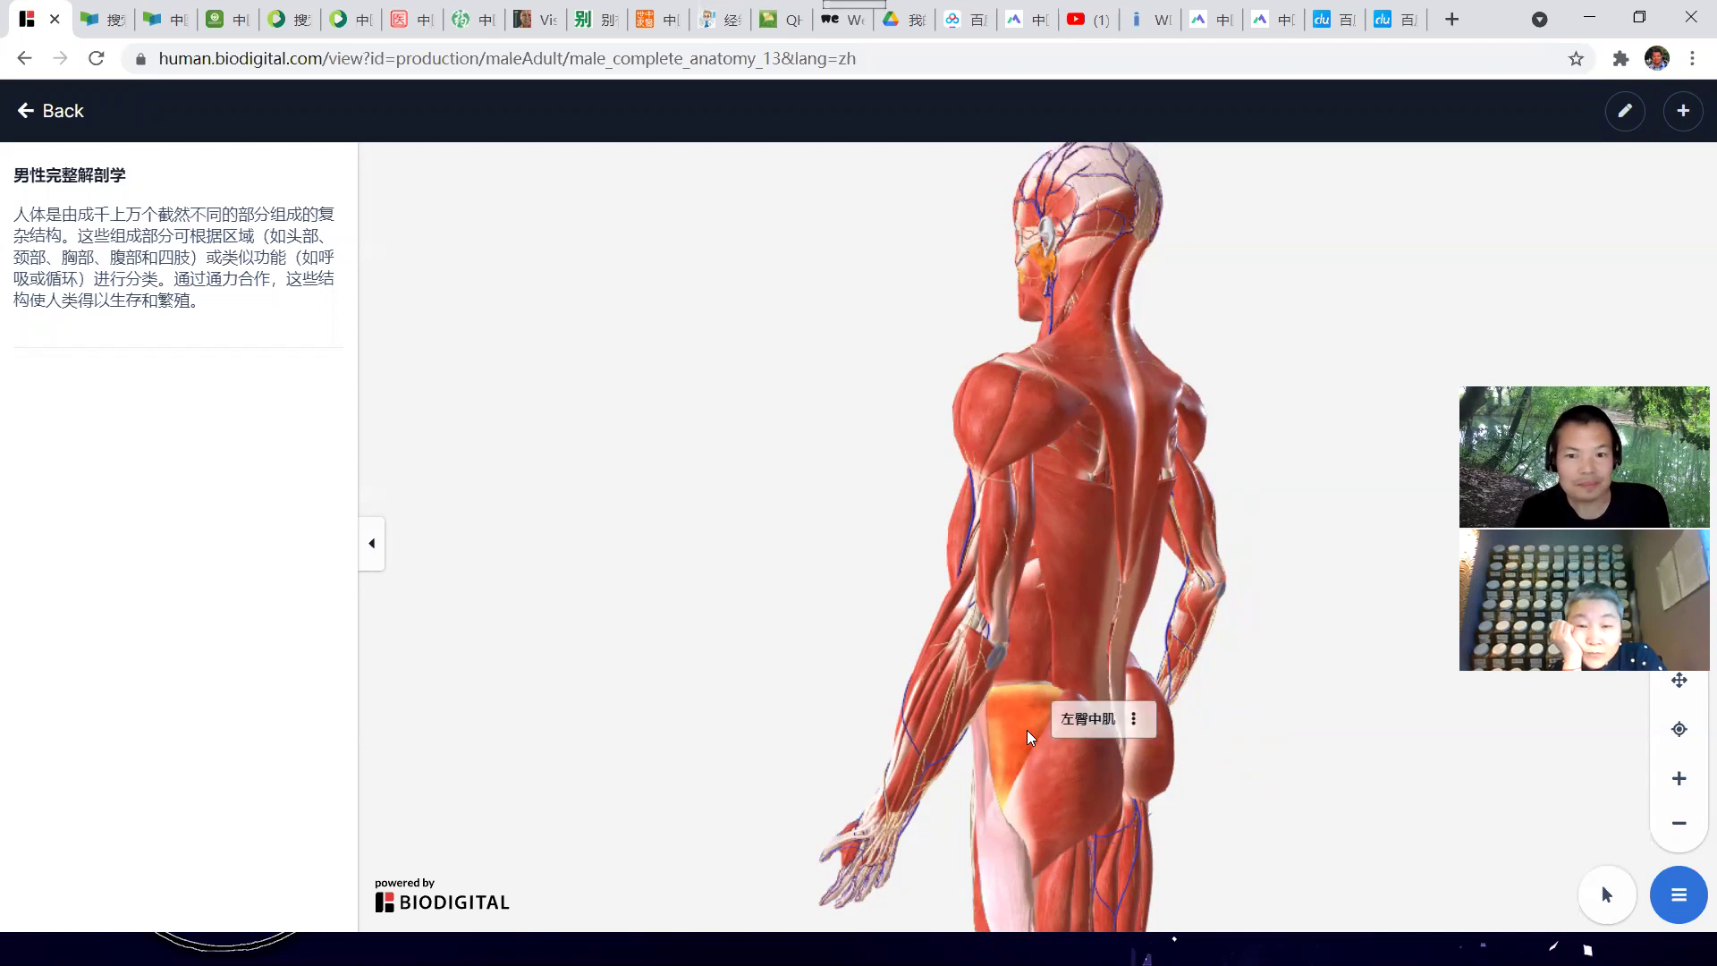
Fade everything except the left gluteus medius, undo the fade, and customize the model in Studio
click(1134, 721)
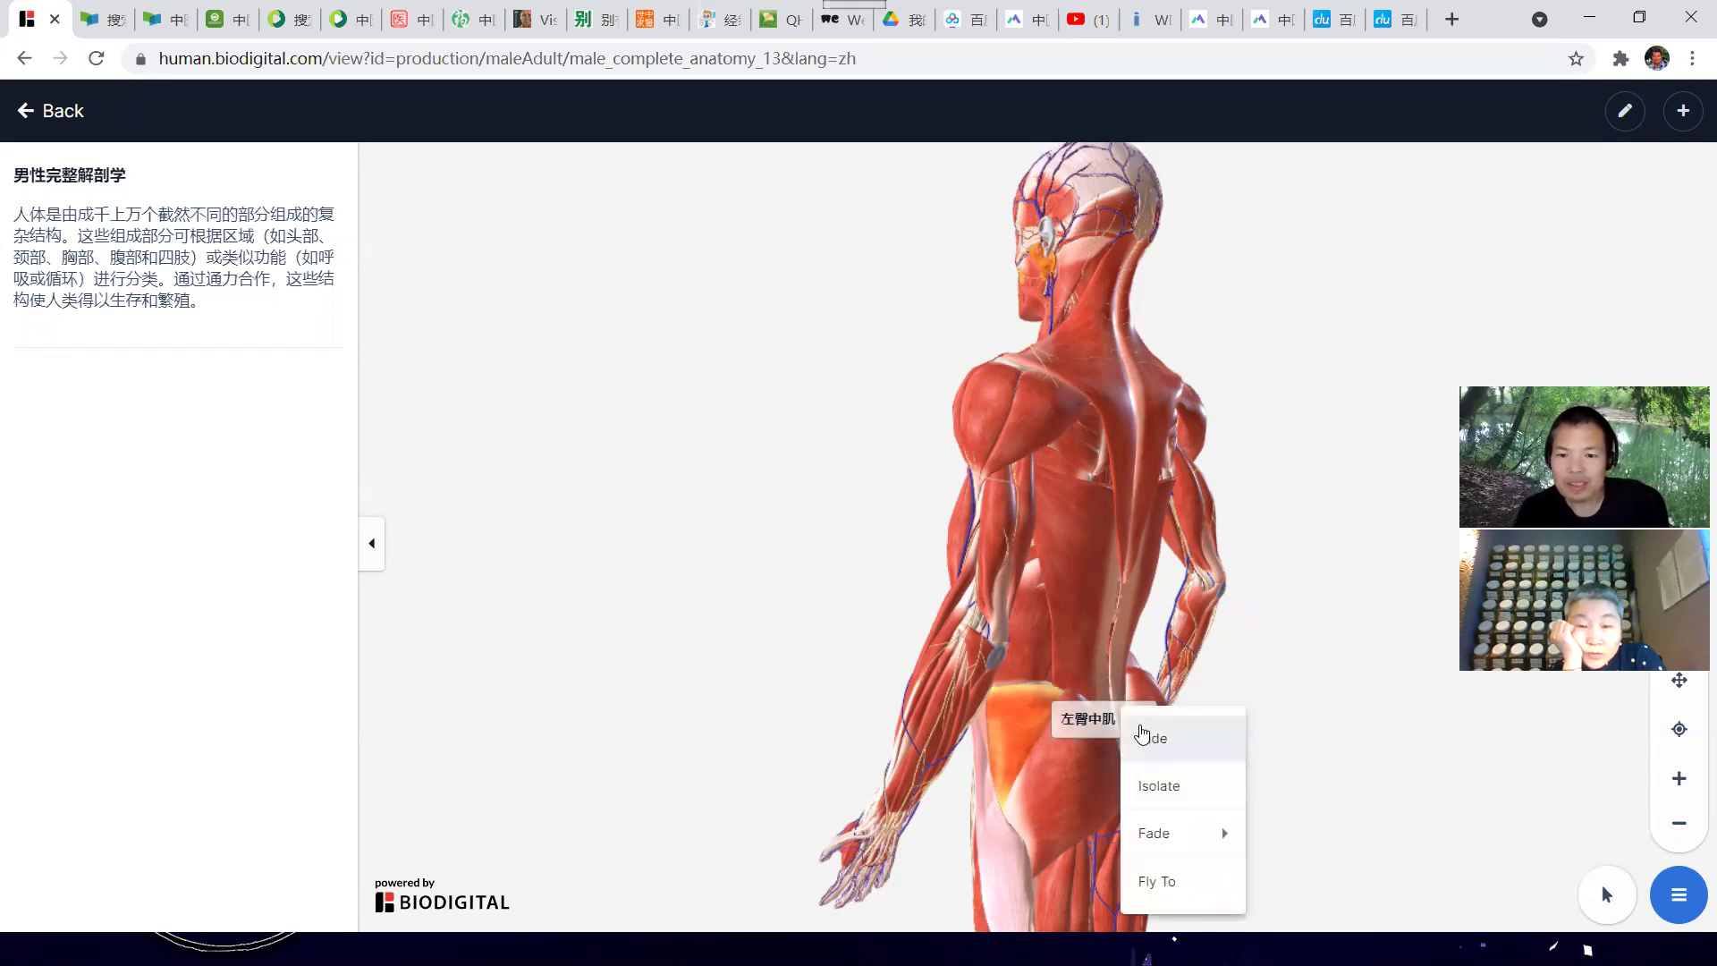
mouse_move(1207, 839)
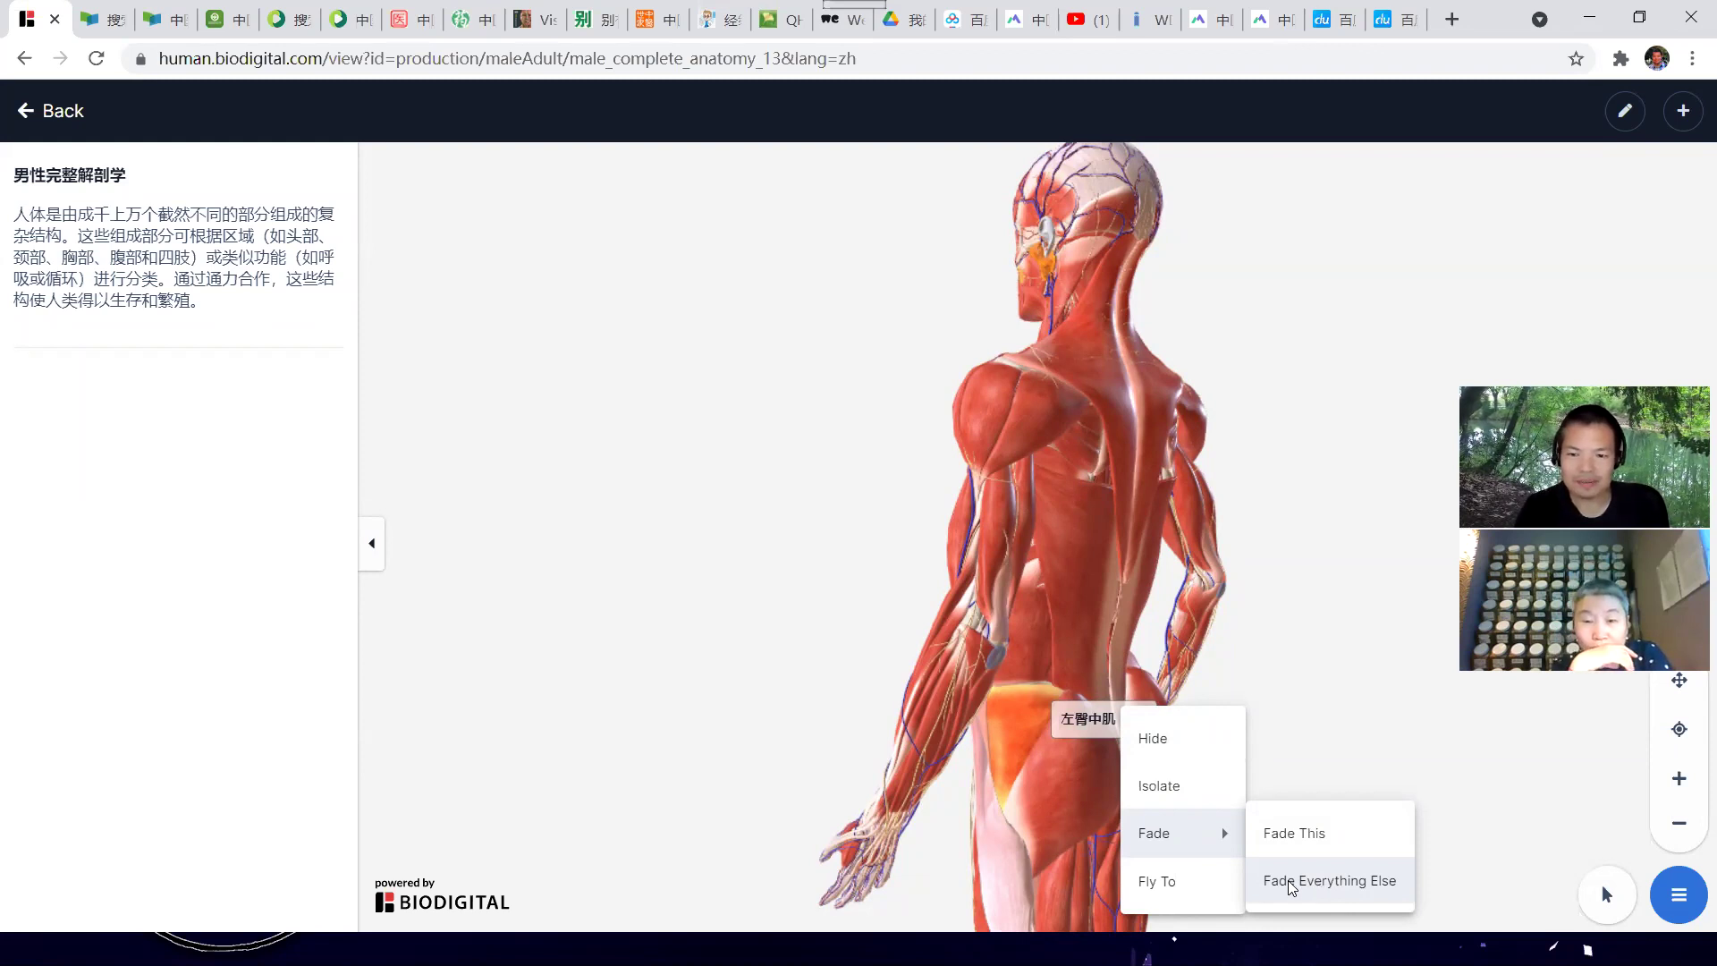
click(1316, 884)
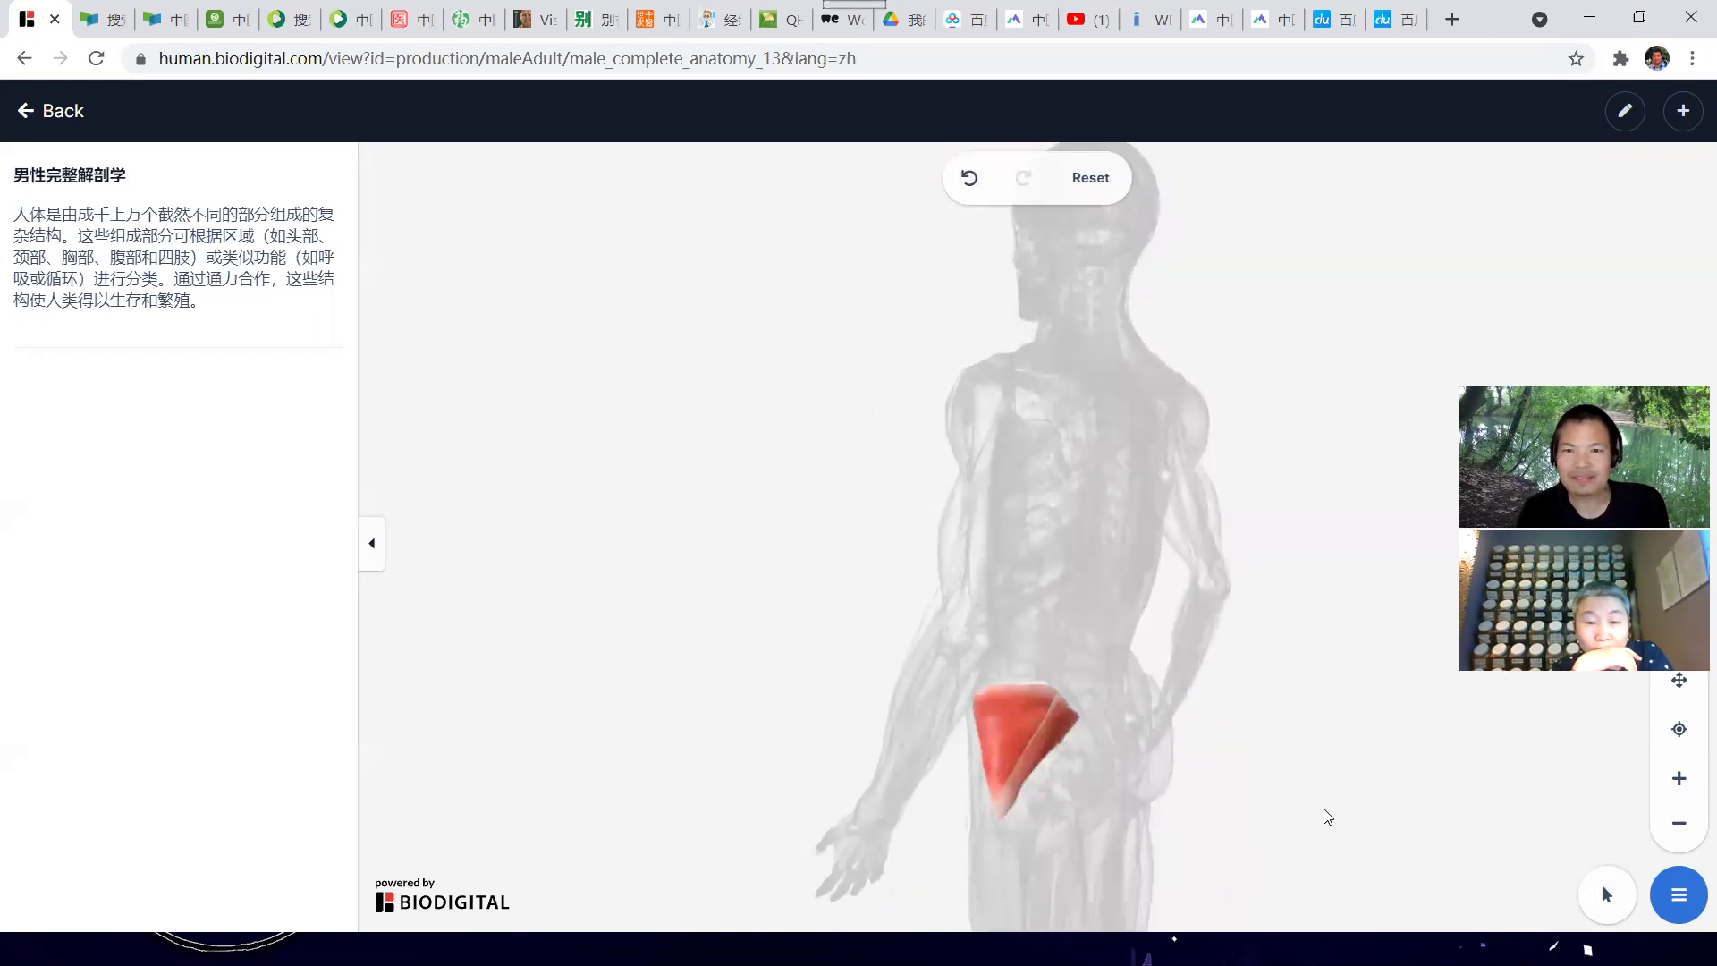
click(970, 178)
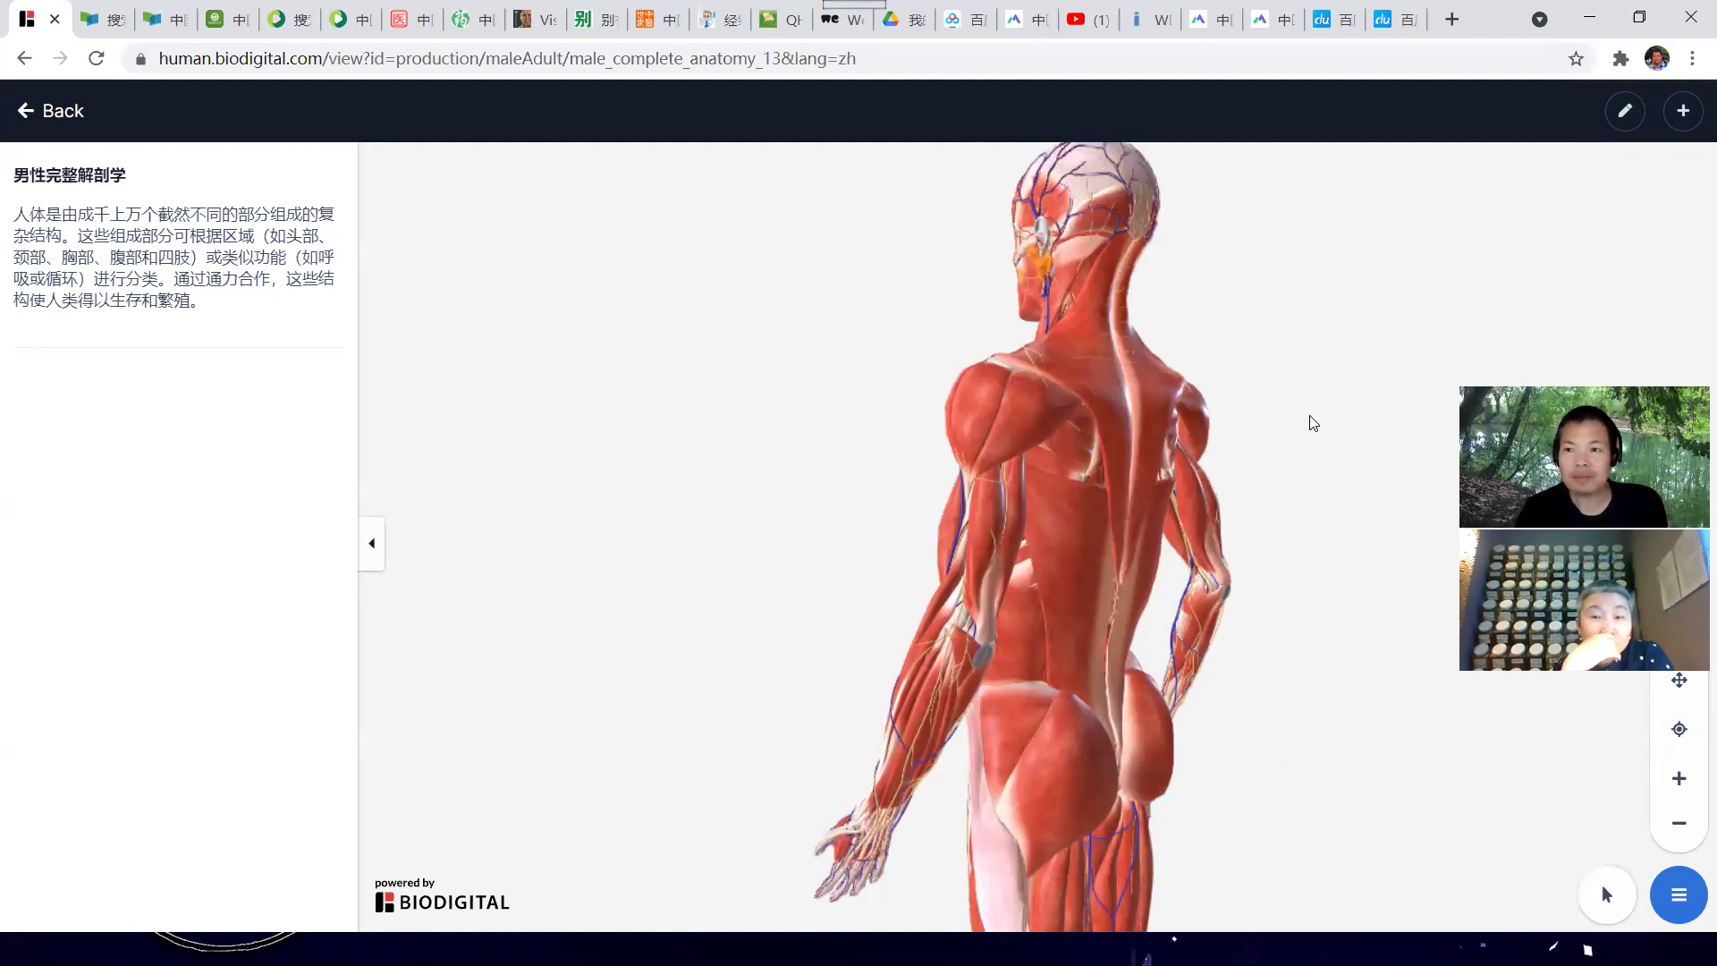
click(1625, 119)
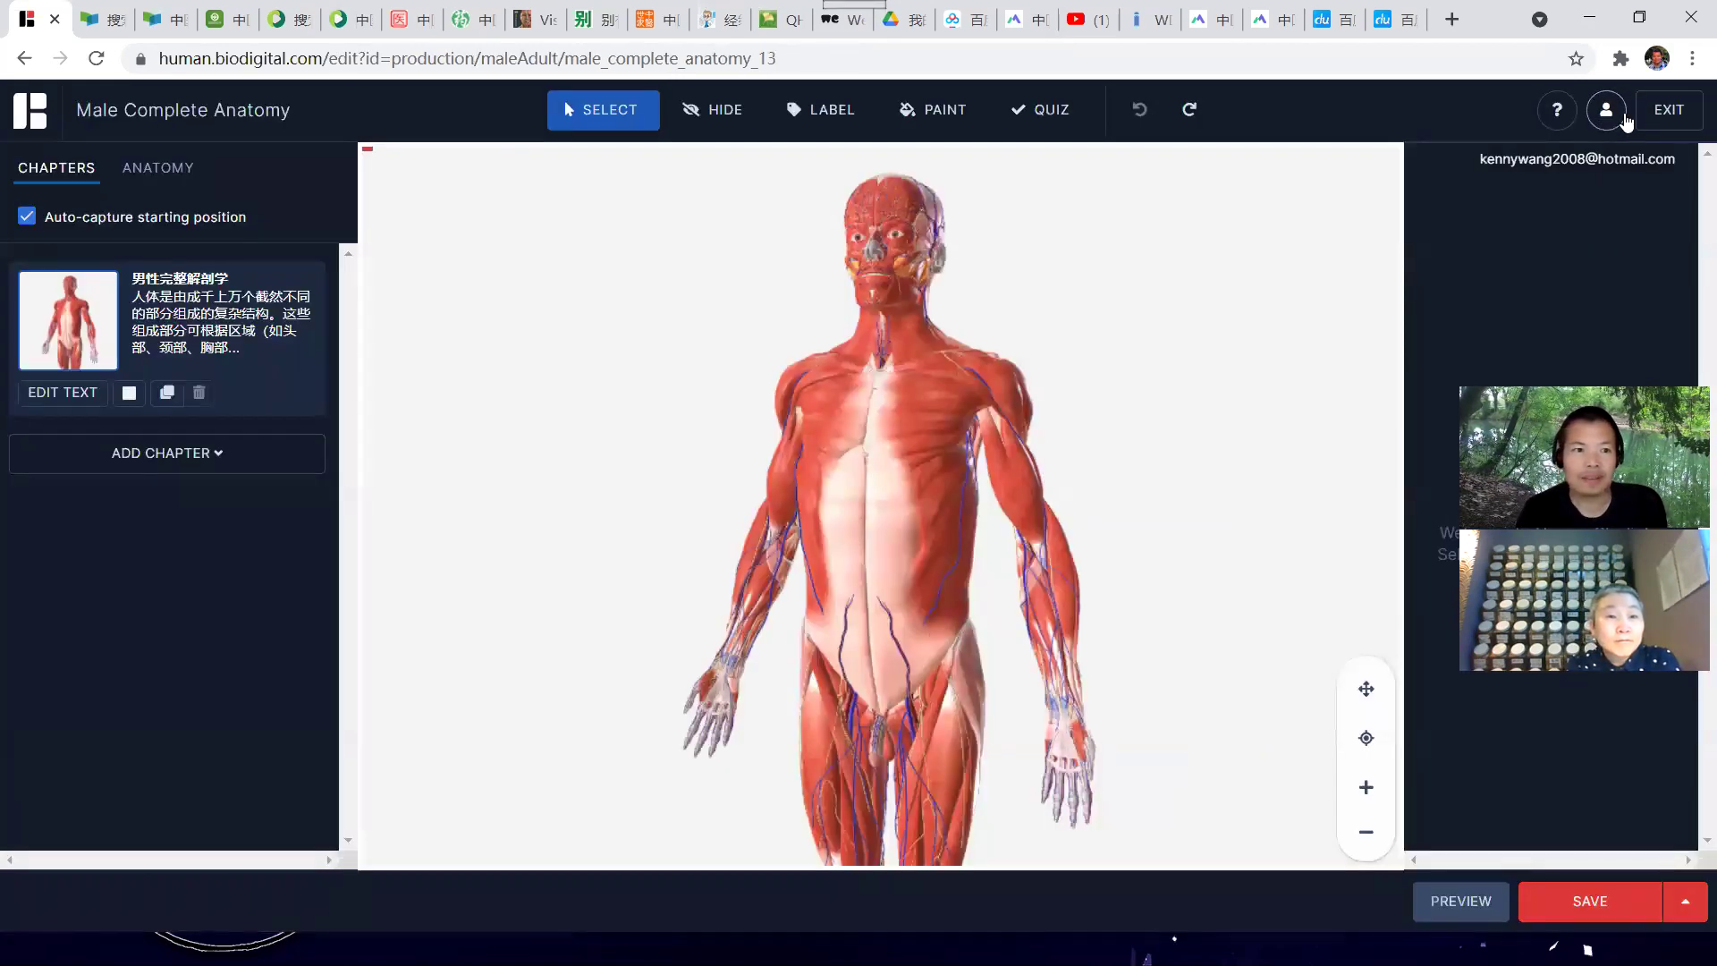
click(165, 177)
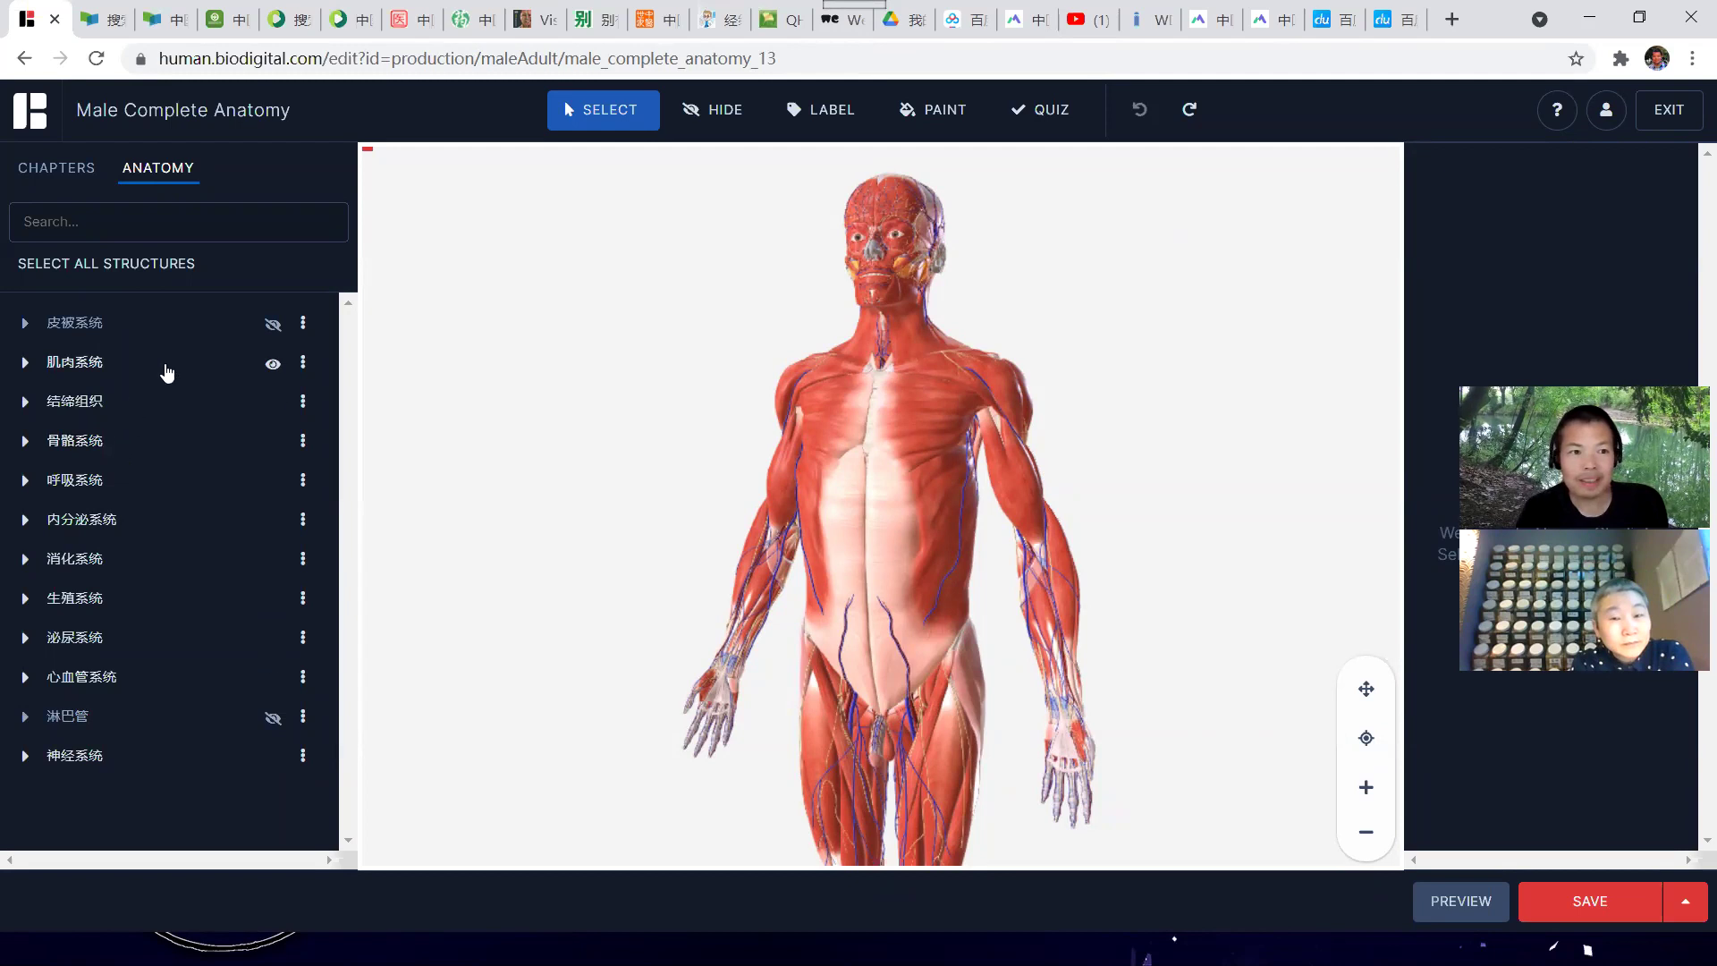
click(273, 365)
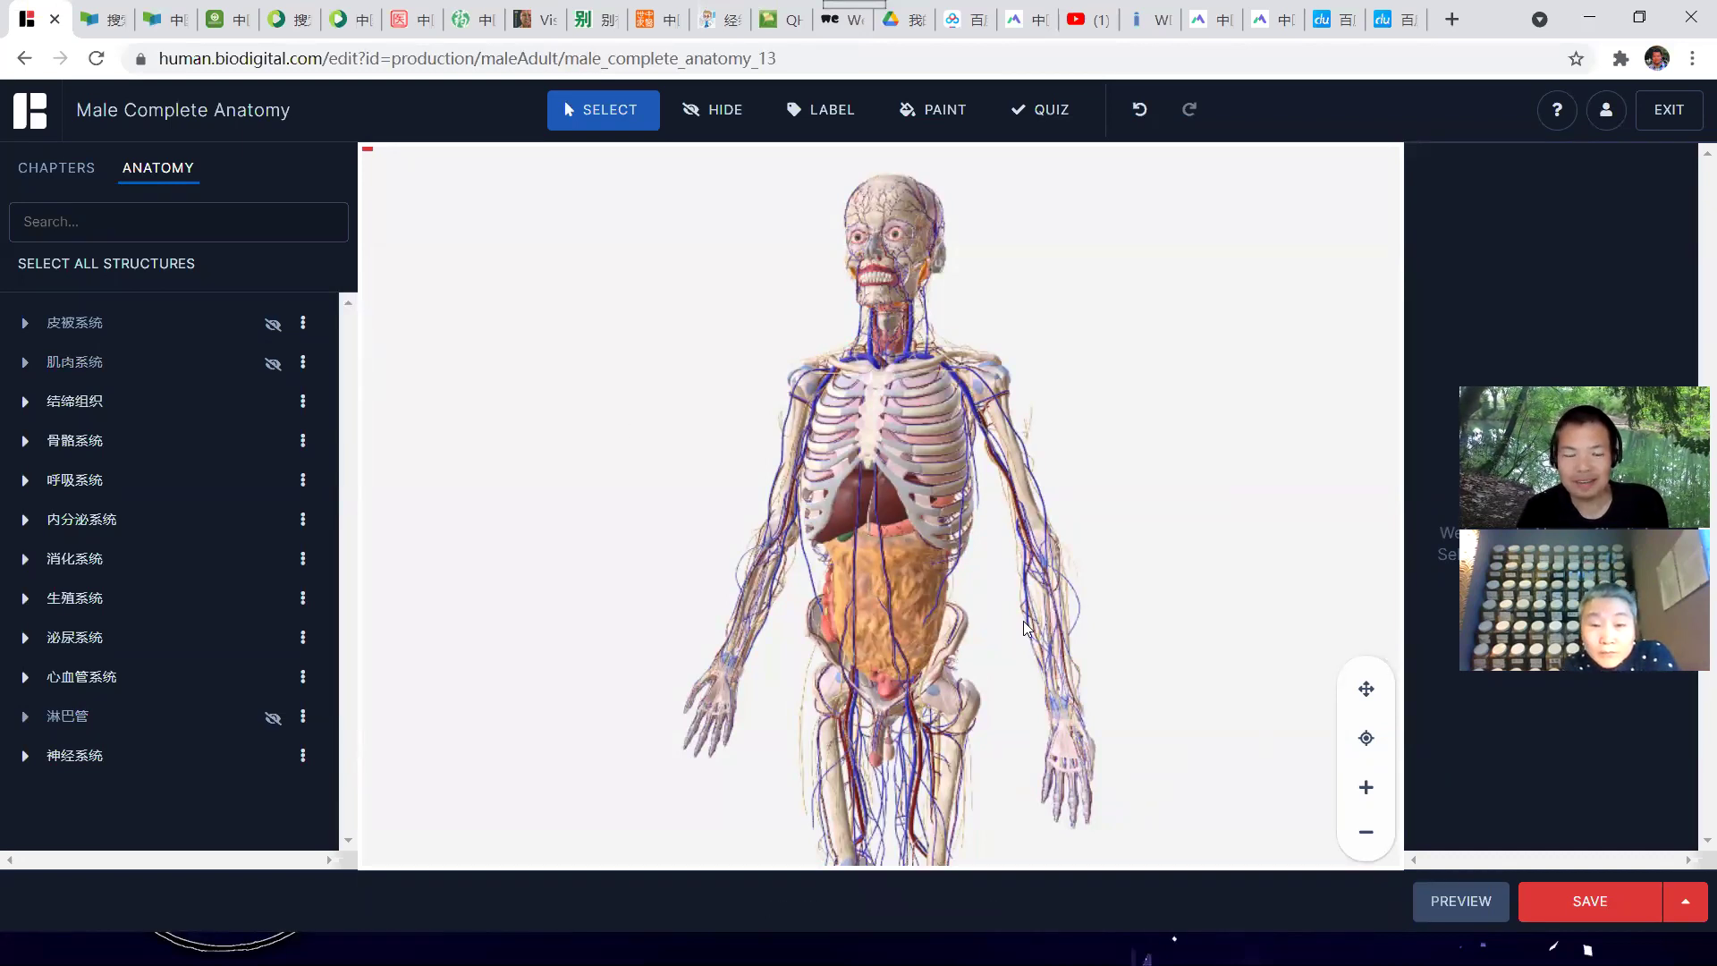
key(Left)
key(Left)
key(Left)
key(Left)
key(Left)
key(Left)
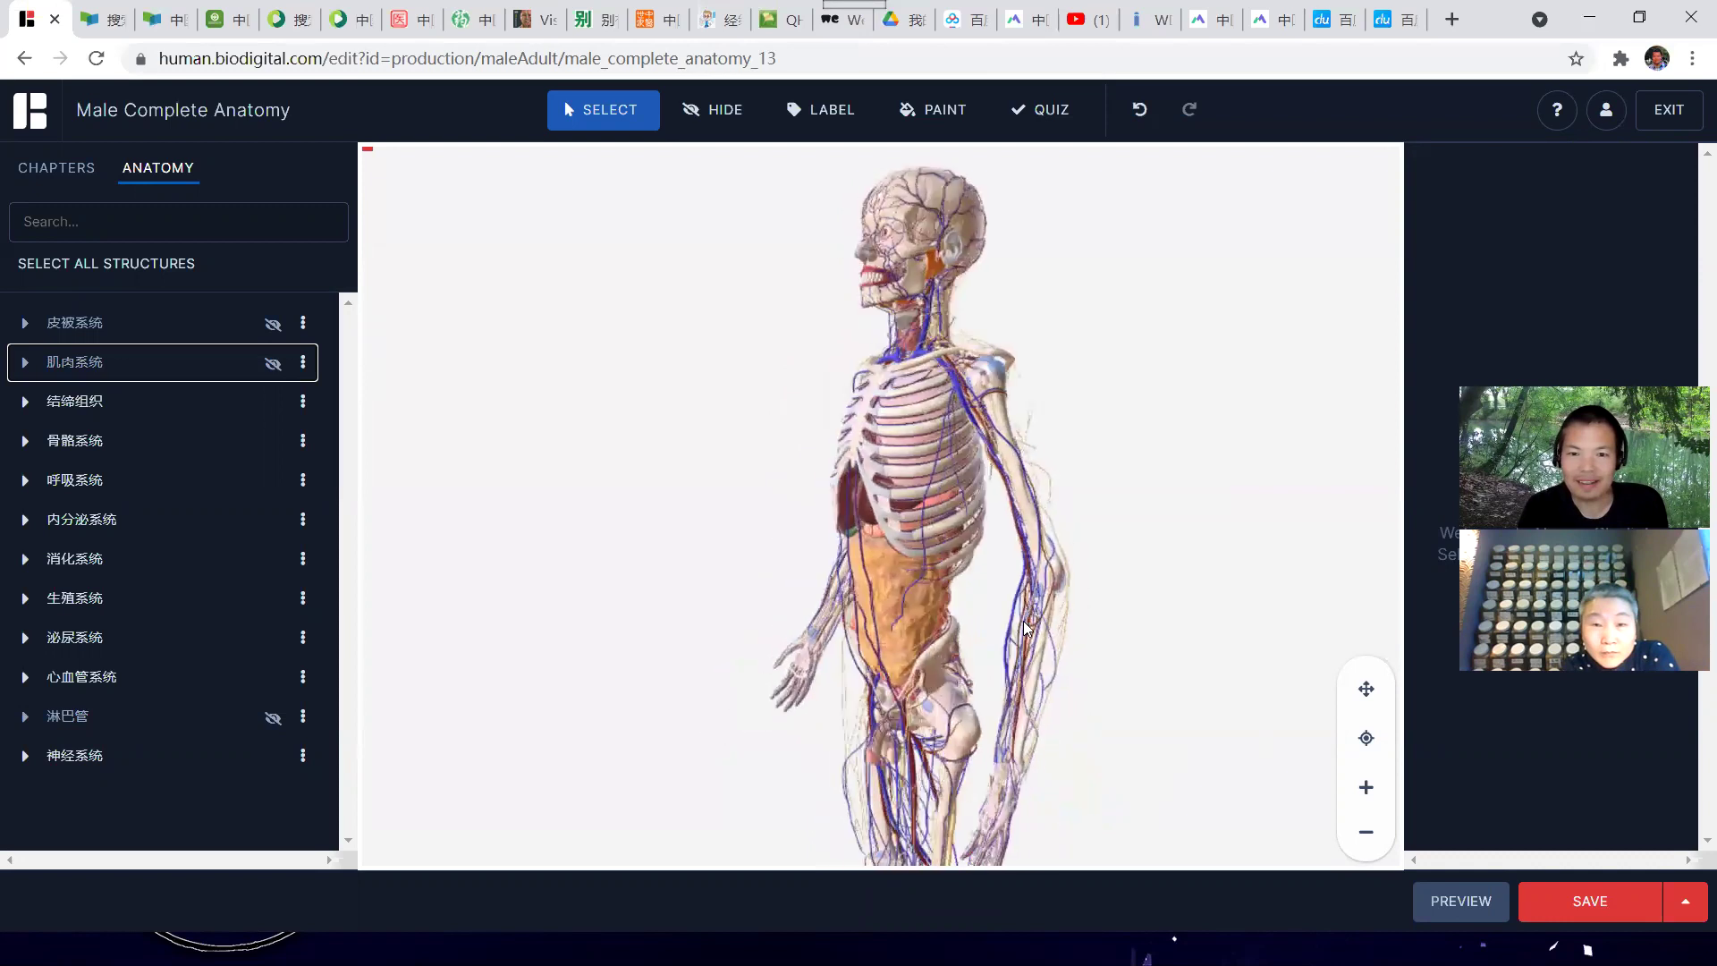
key(Left)
key(Left)
key(Left)
key(Left)
key(Left)
key(Left)
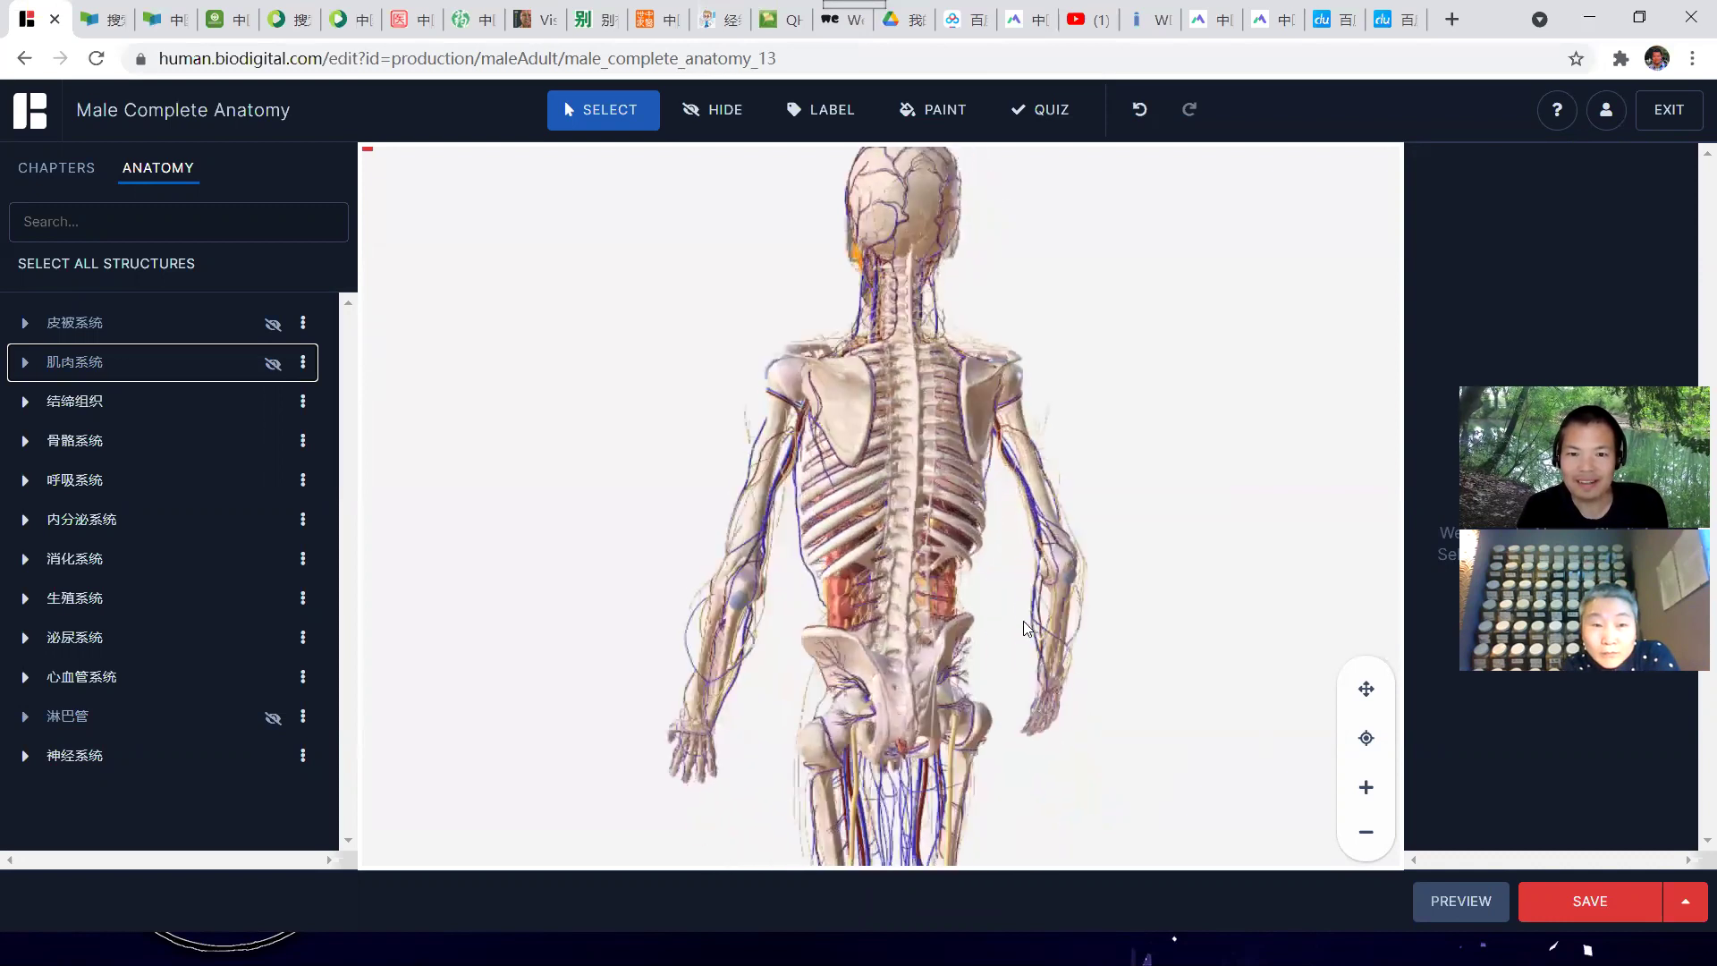
key(Left)
key(Left)
key(Left)
key(Left)
key(Left)
key(Left)
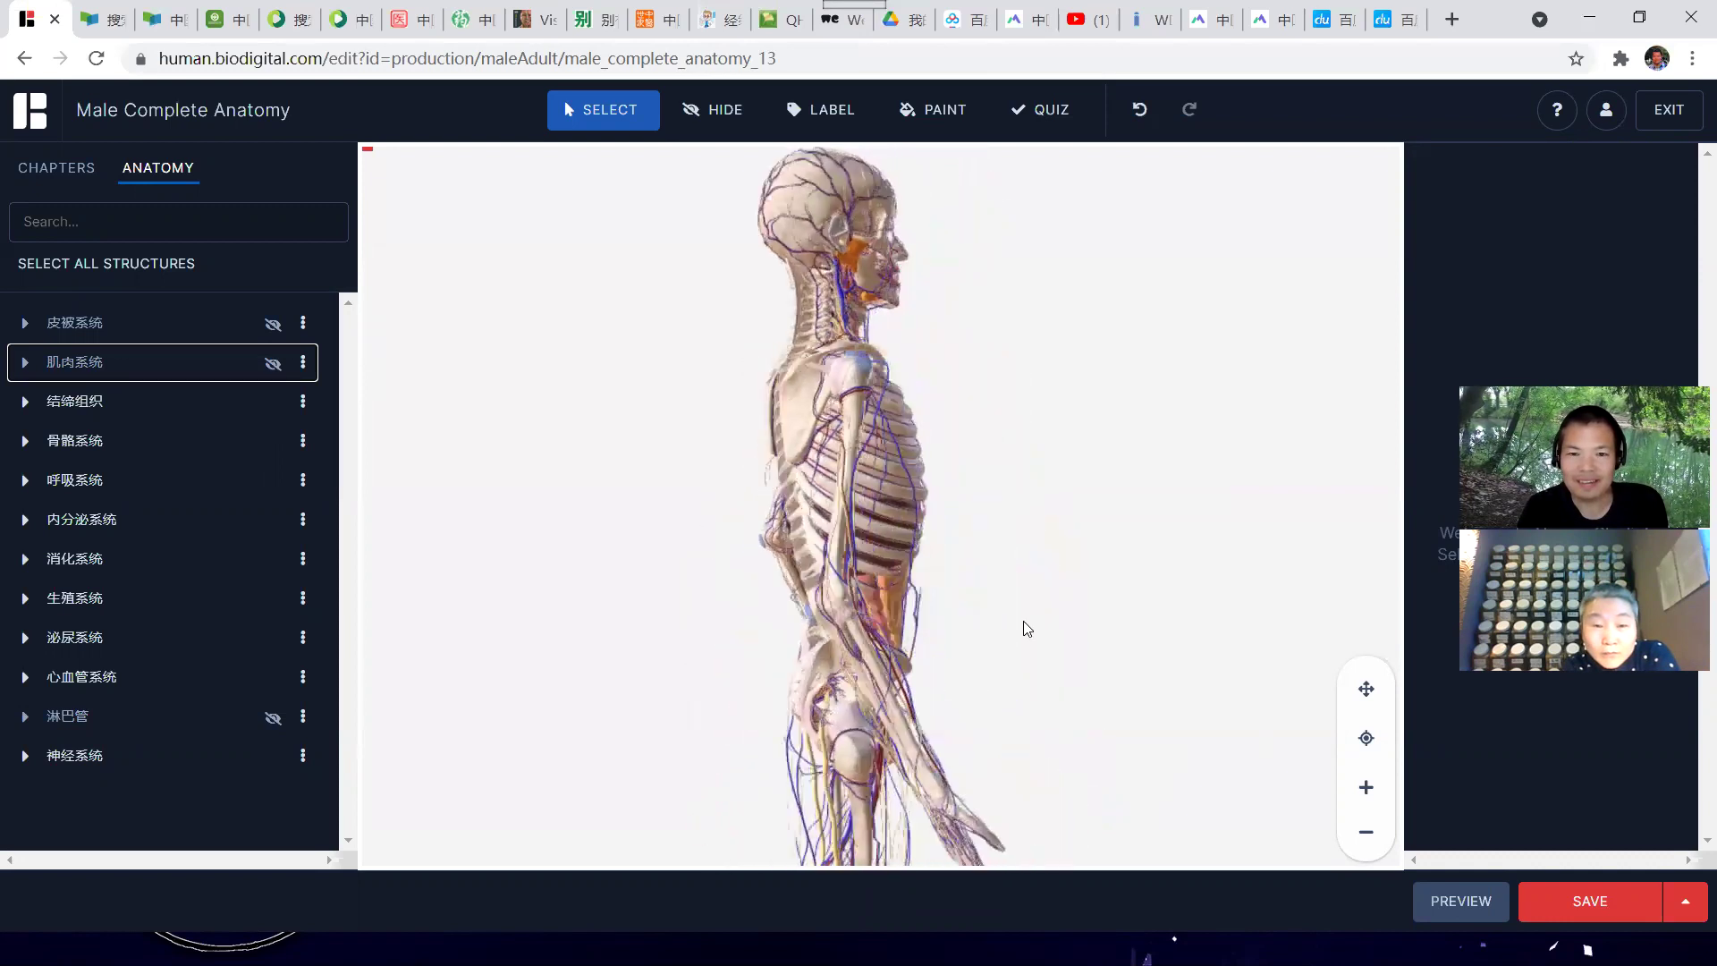
key(Left)
key(Left)
key(Left)
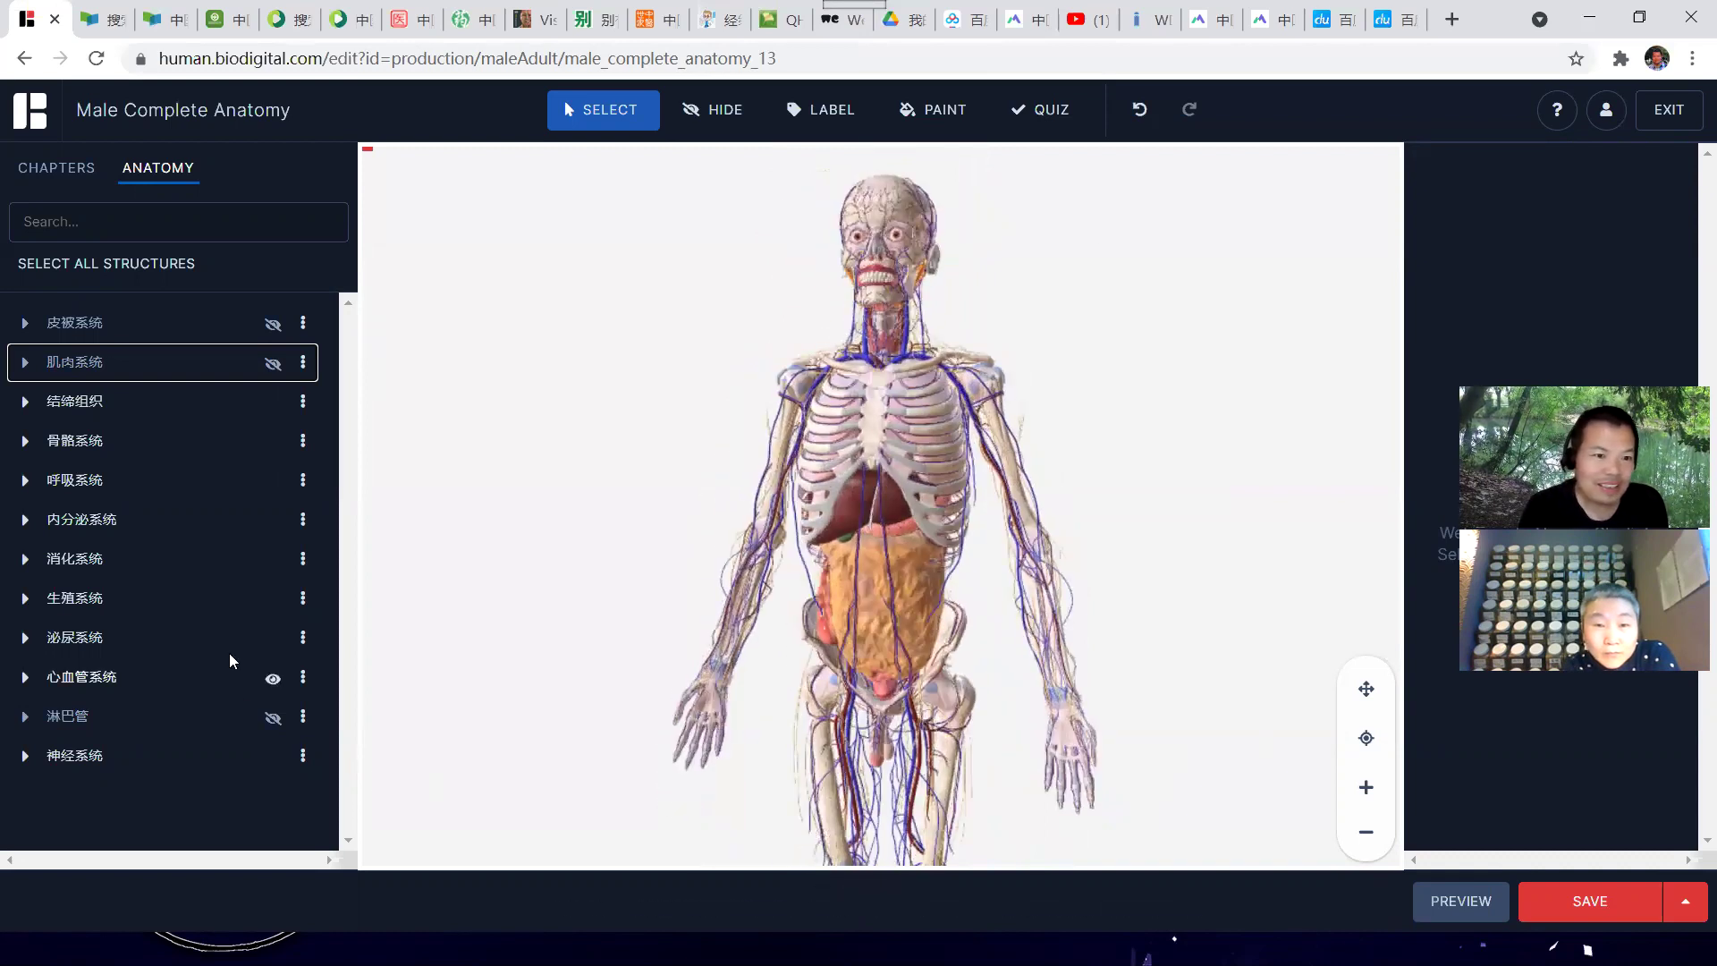
Hide the connective tissue (结缔组织) and bring up the Fade options for the nervous system (神经系统)
click(273, 407)
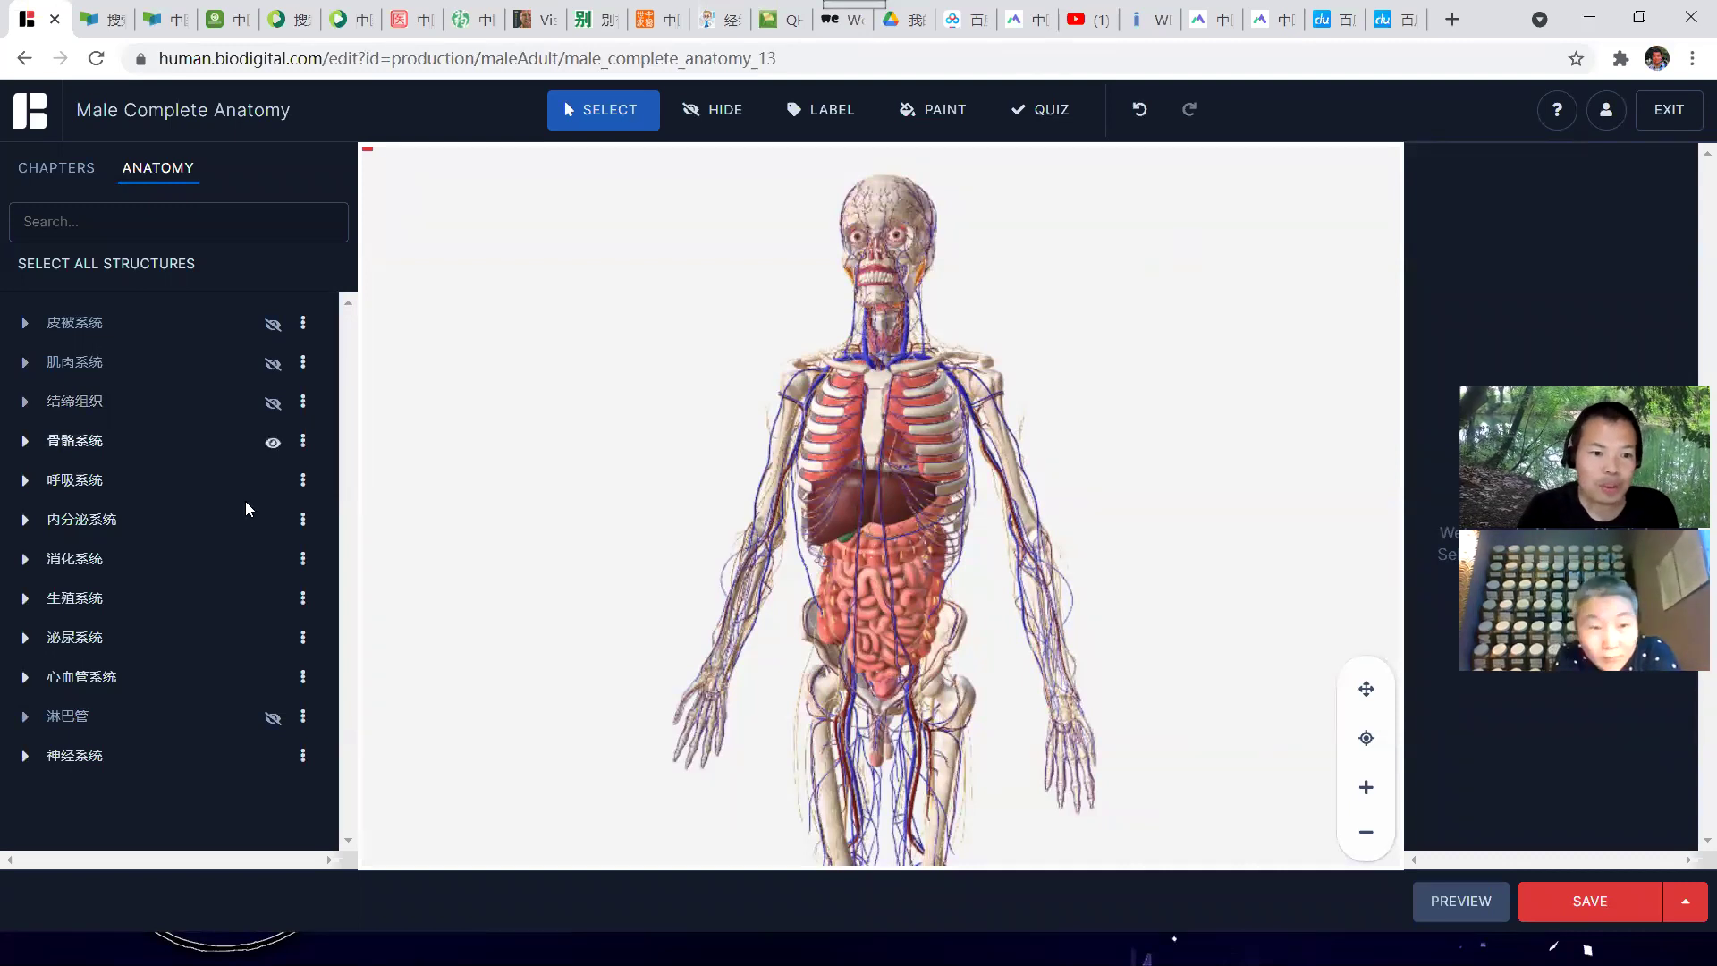
mouse_move(188, 768)
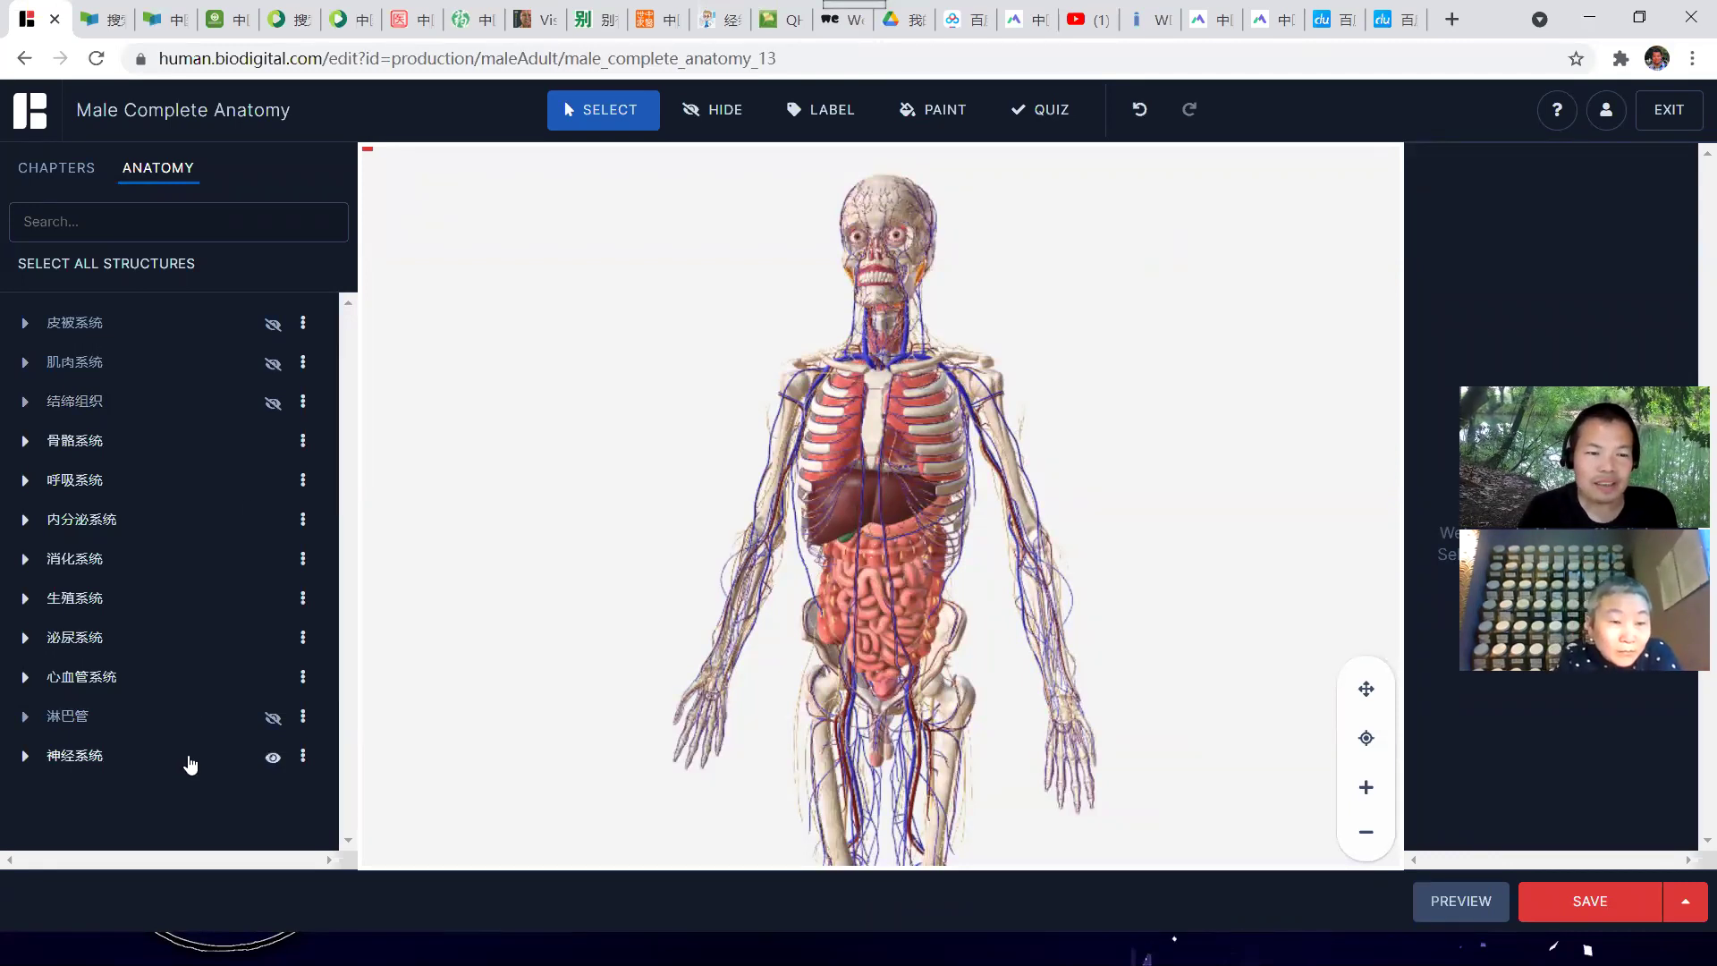
click(303, 759)
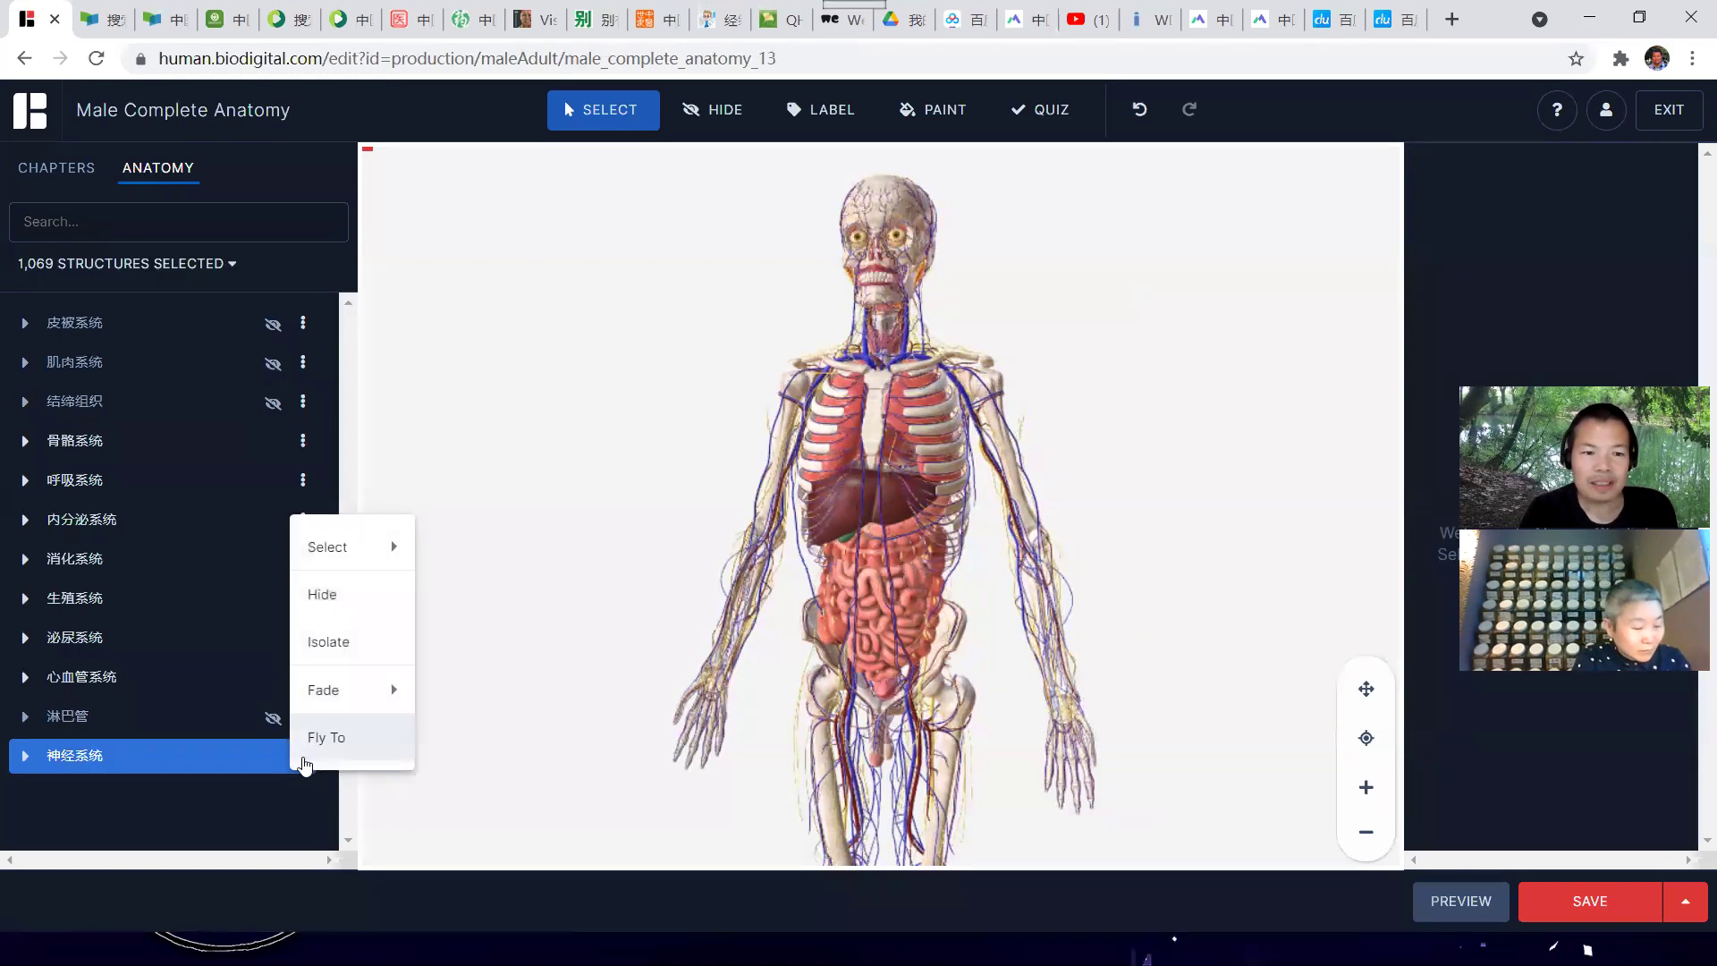
mouse_move(384, 697)
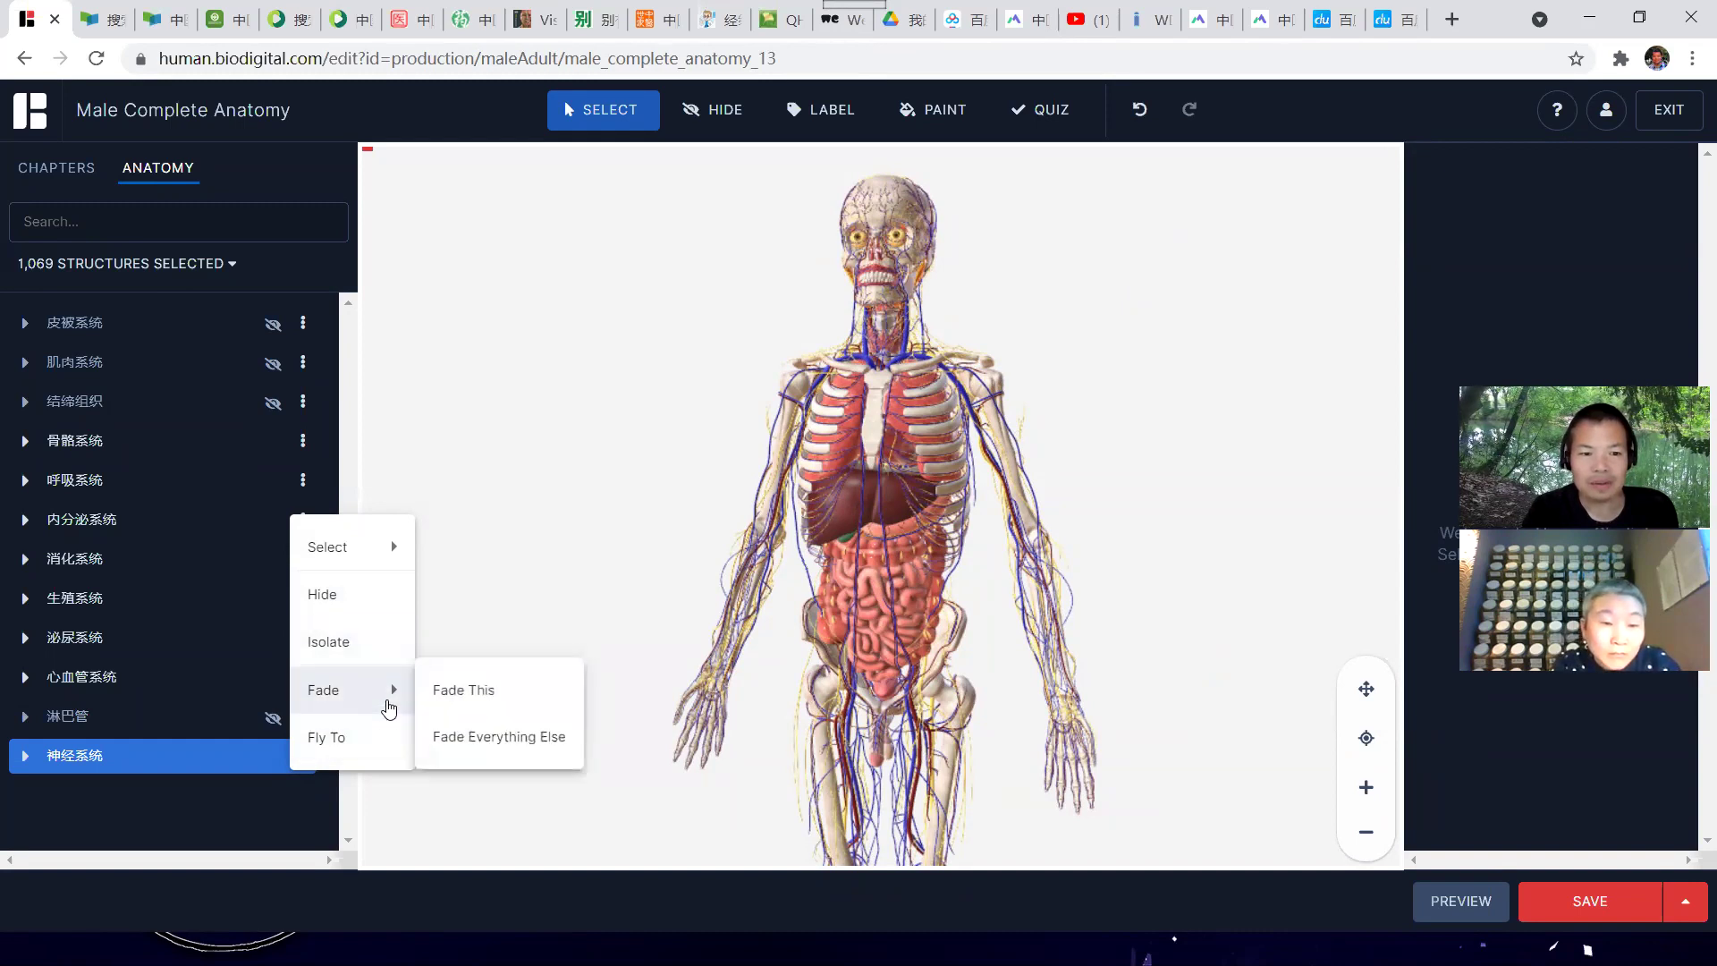
Fade everything except the nervous system, then rotate and zoom to inspect the torso nerves
click(456, 742)
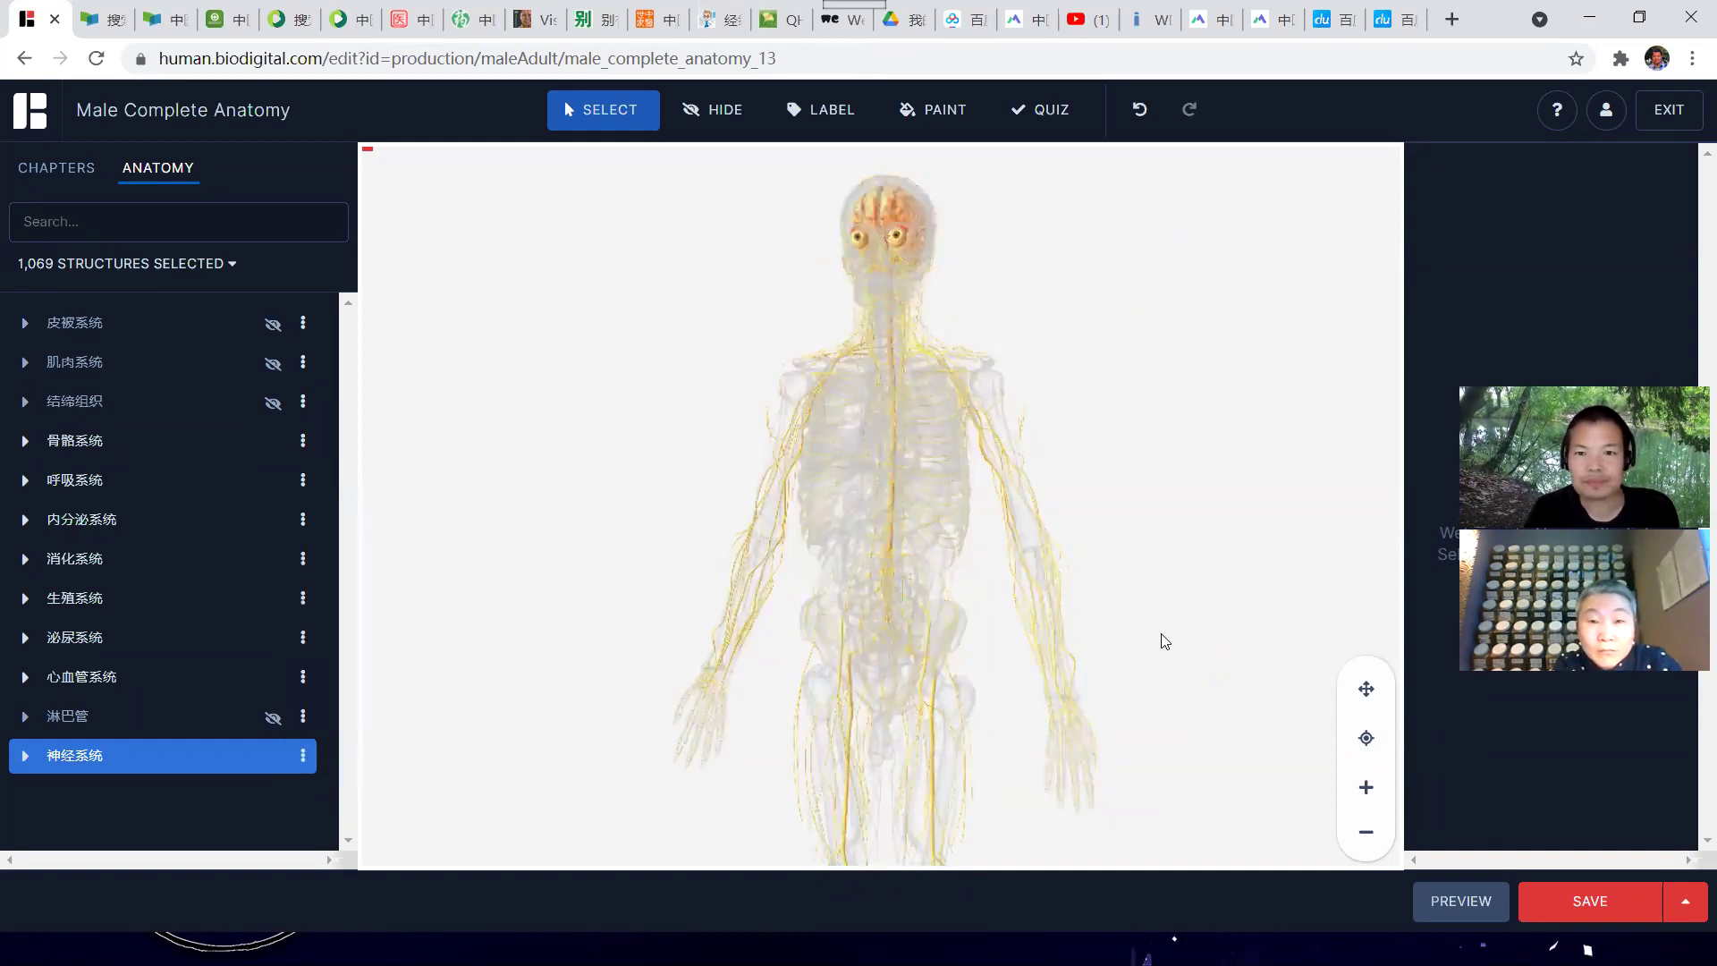
key(Left)
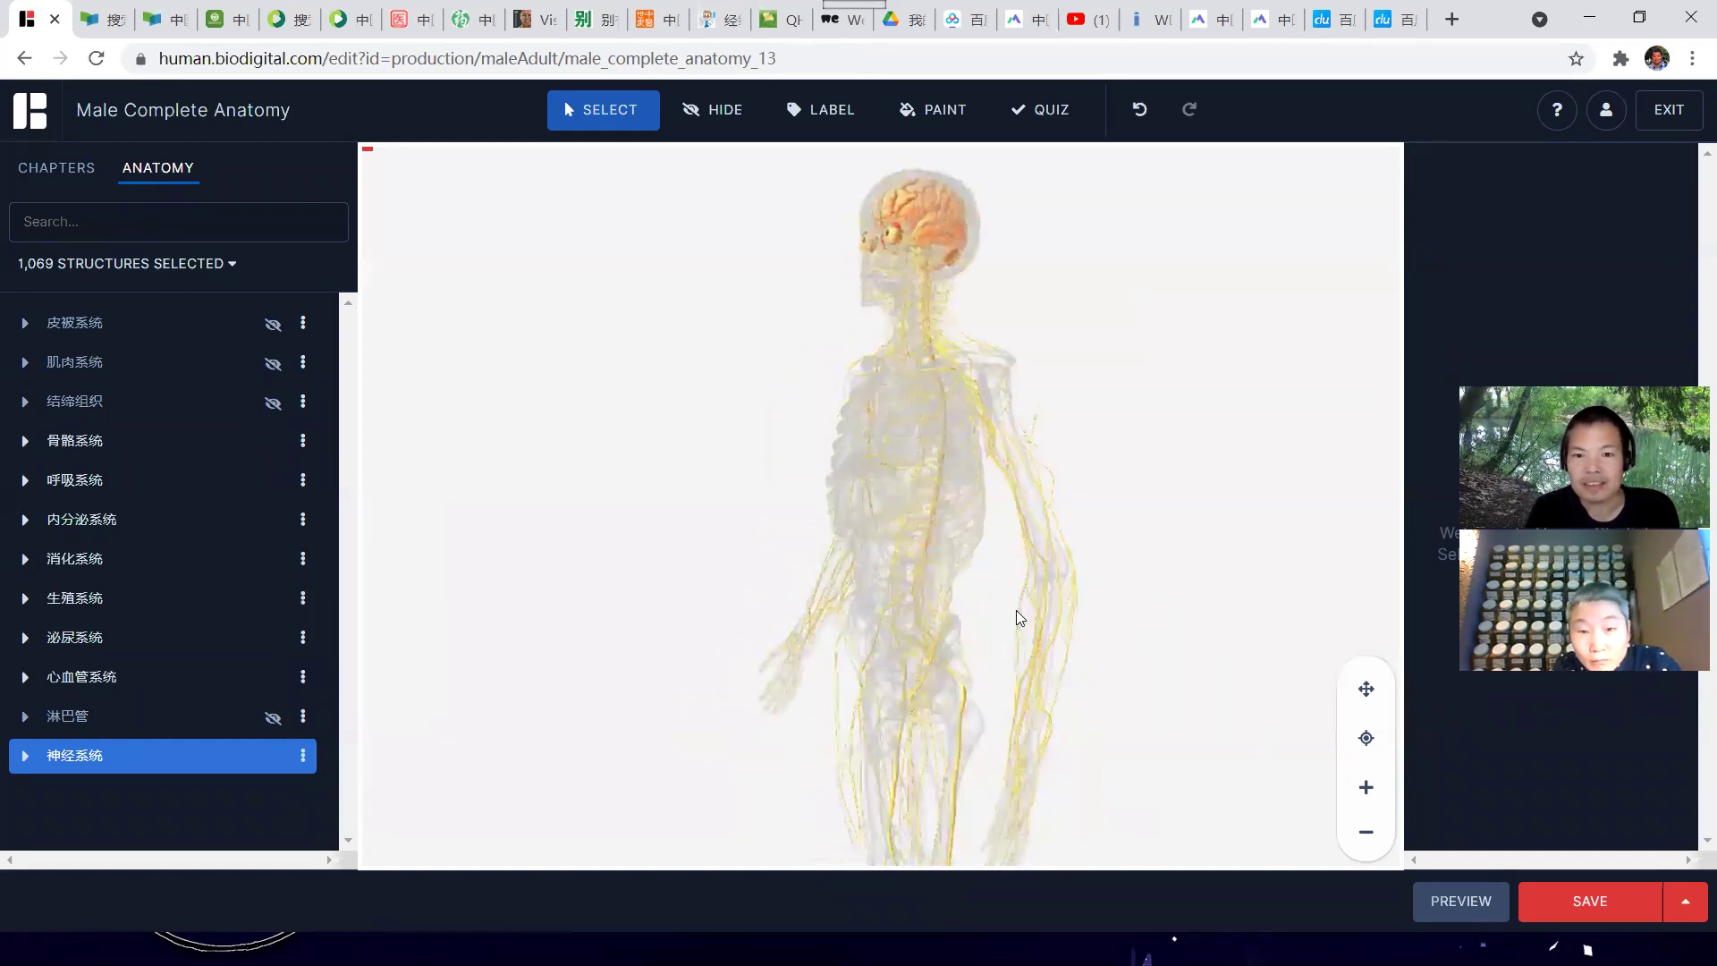
key(Left)
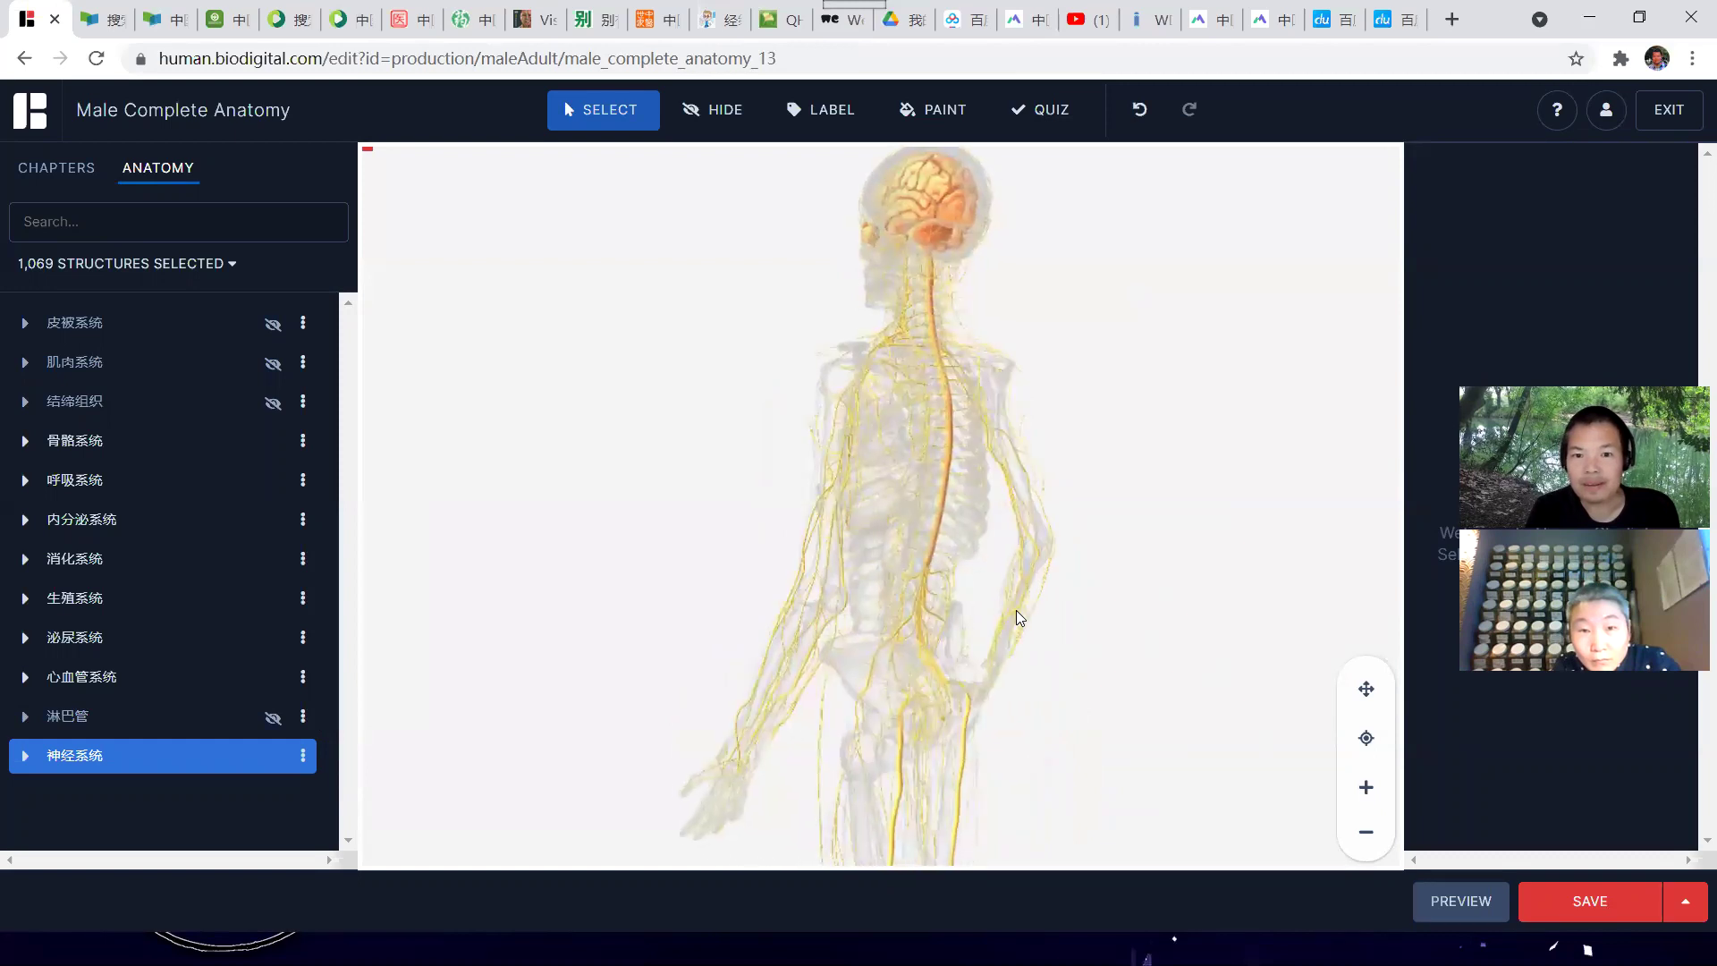
key(Left)
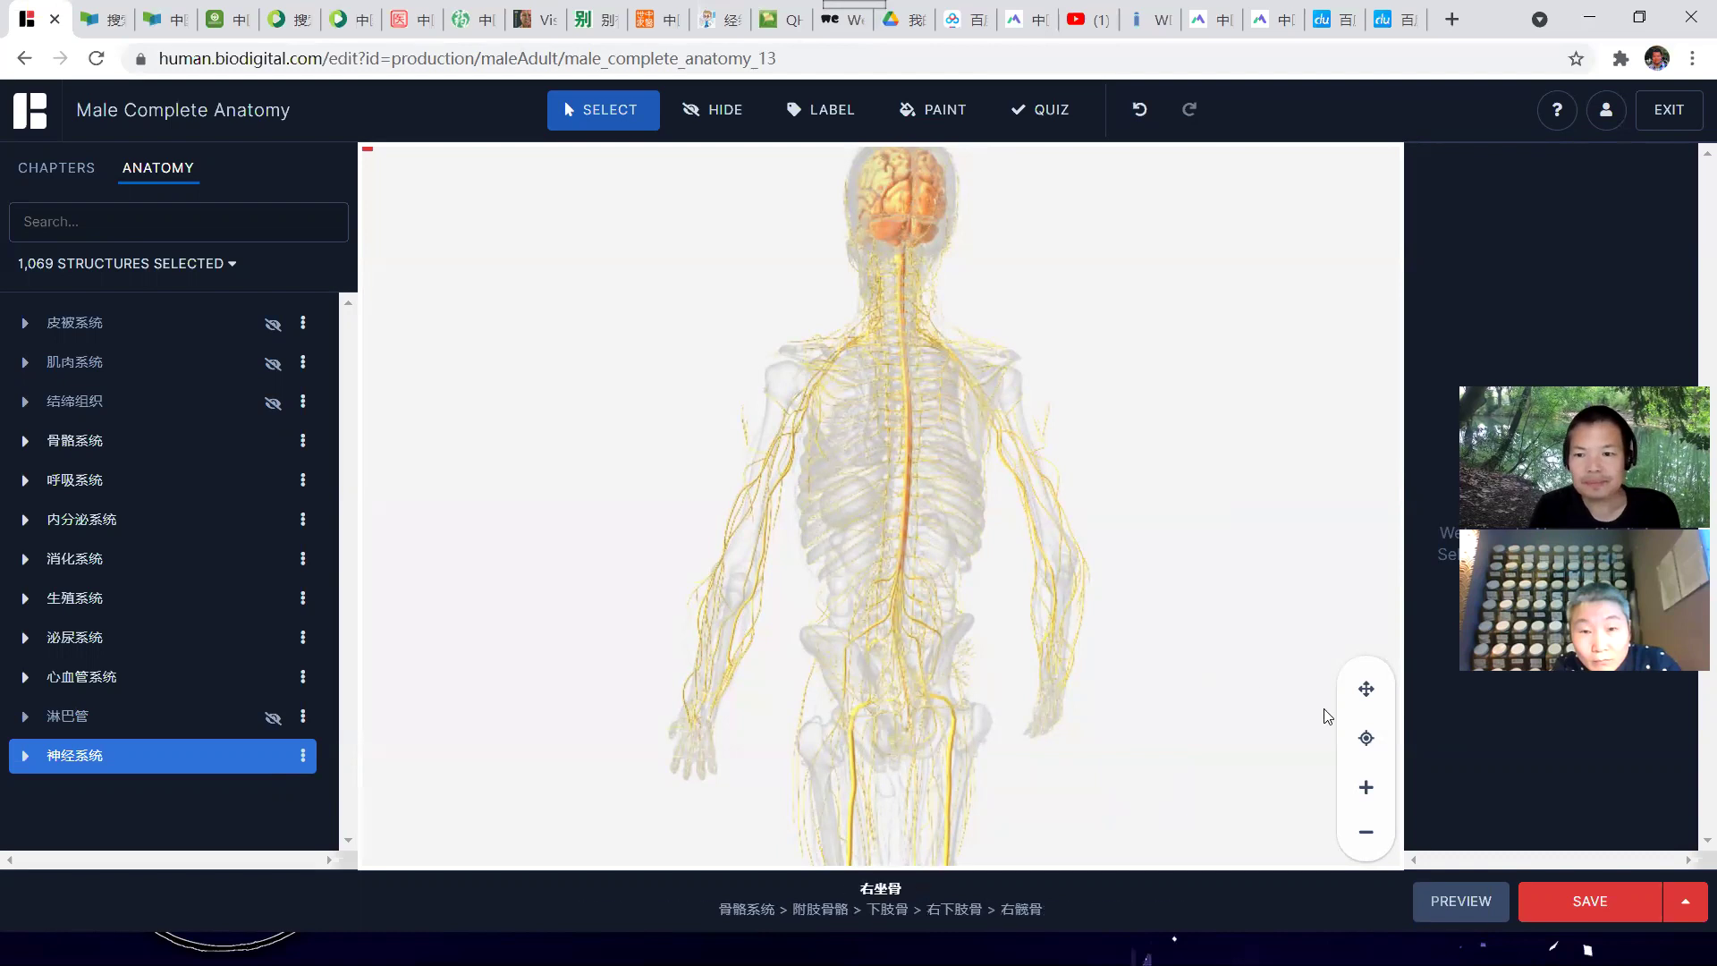
click(1373, 793)
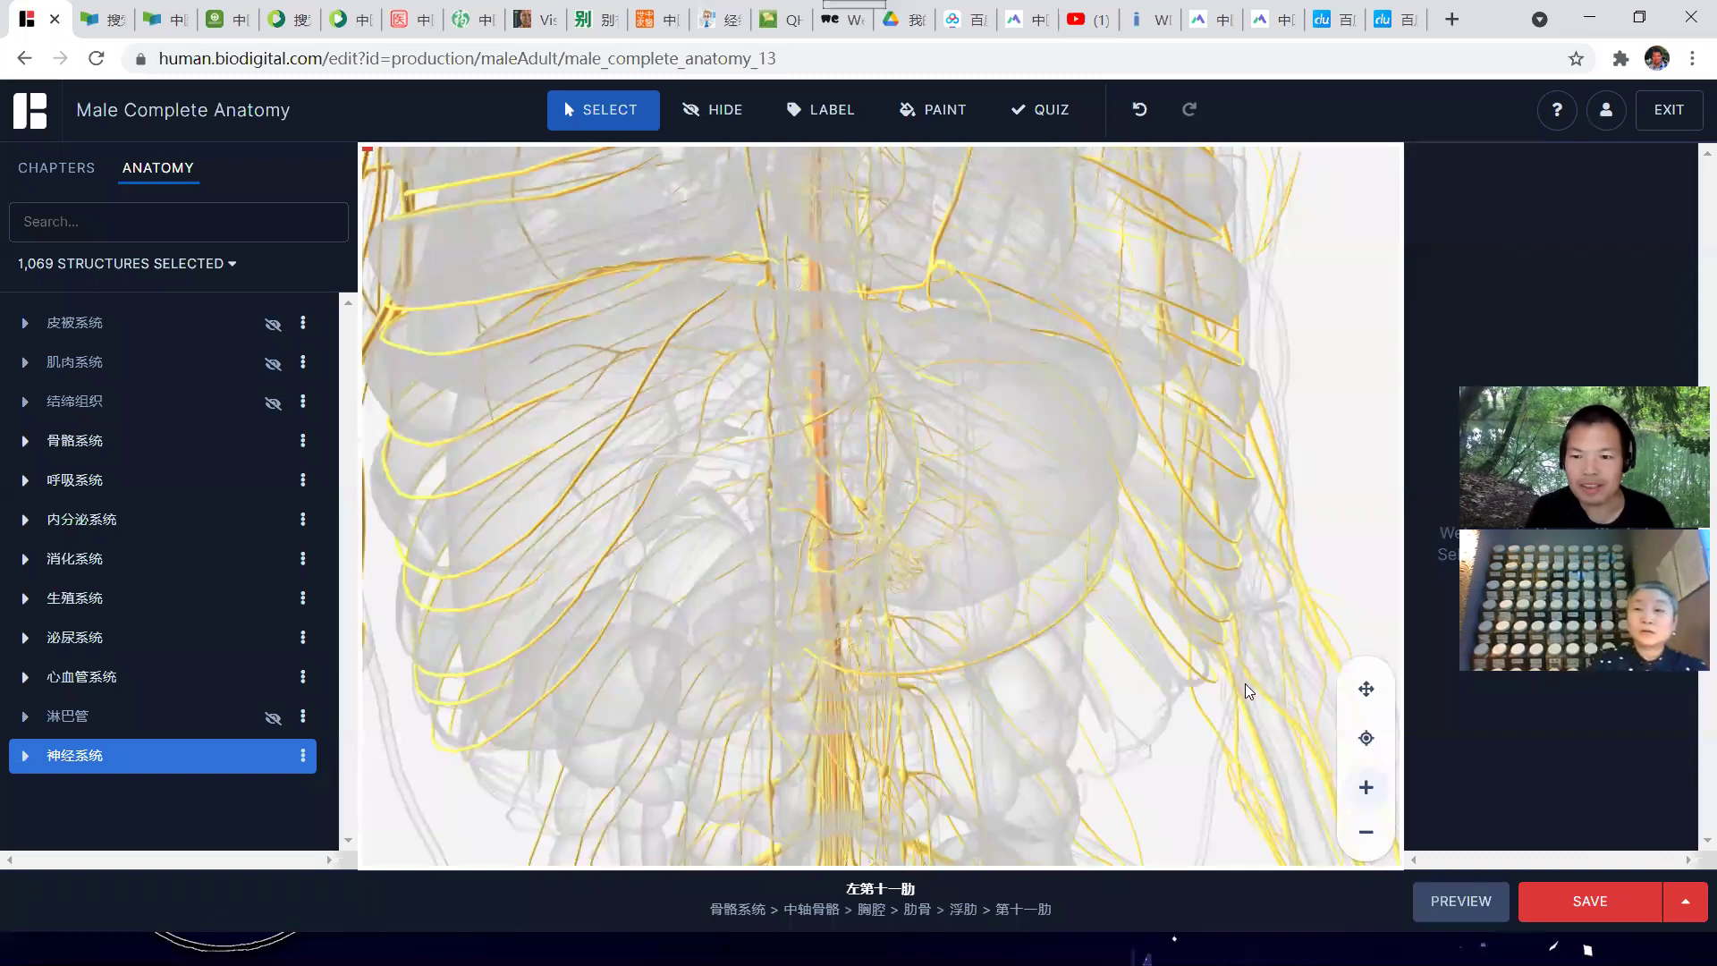
click(1362, 836)
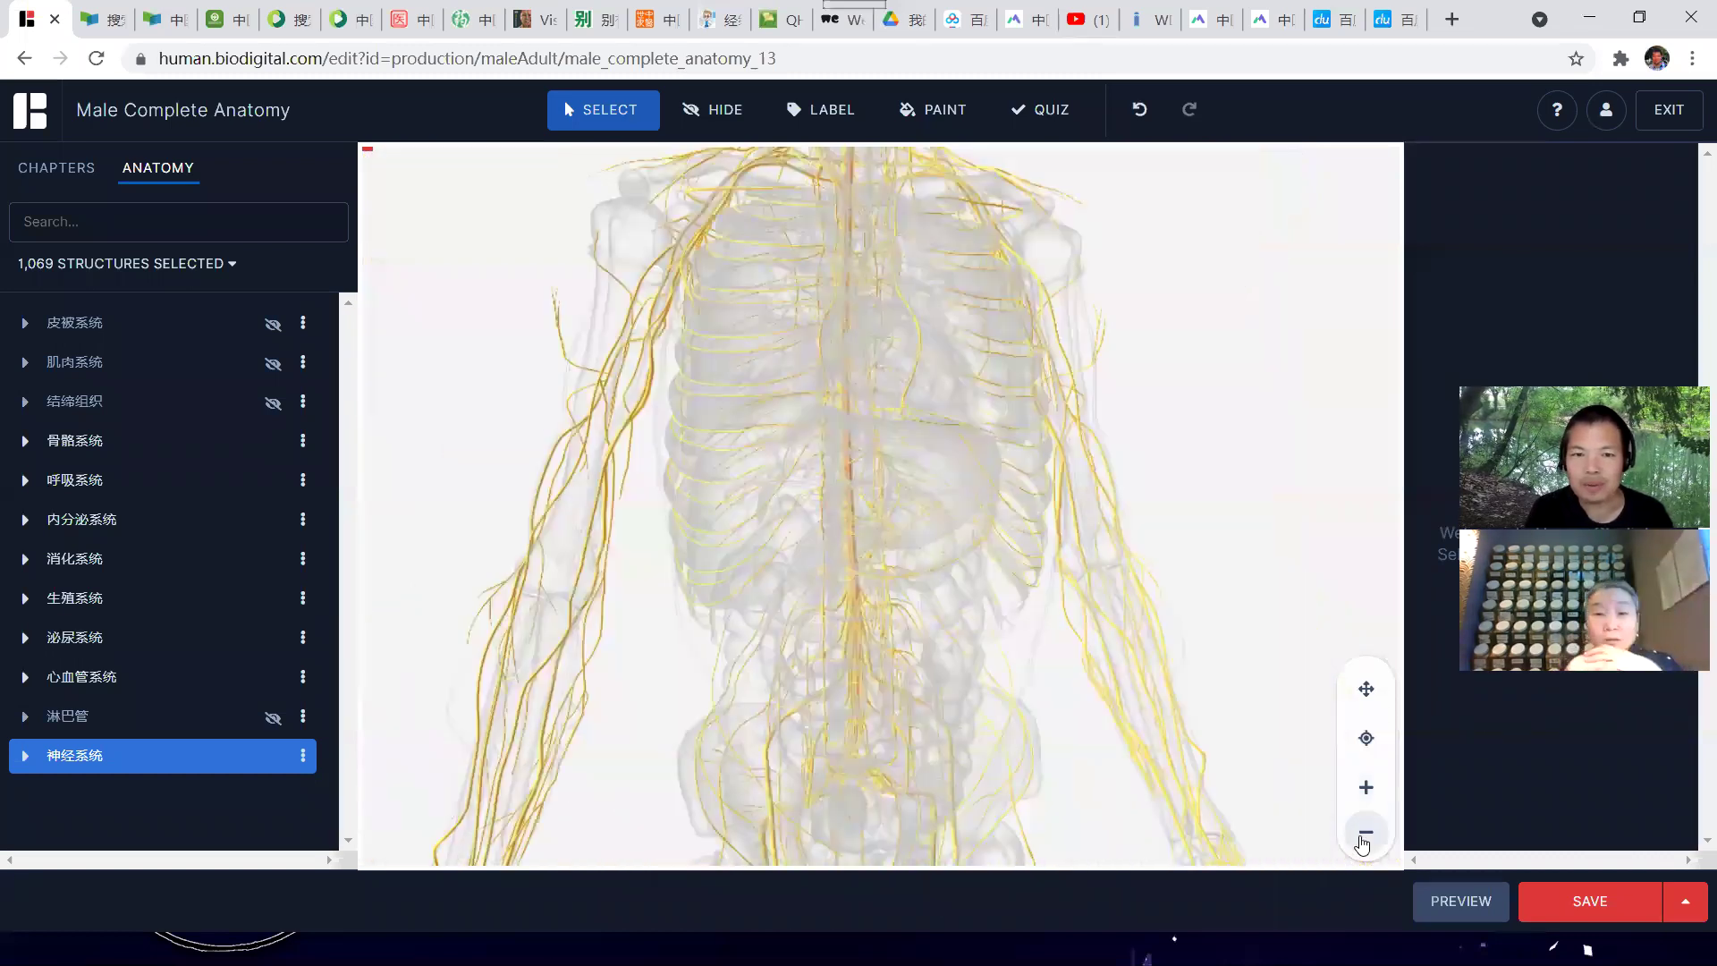
click(1363, 836)
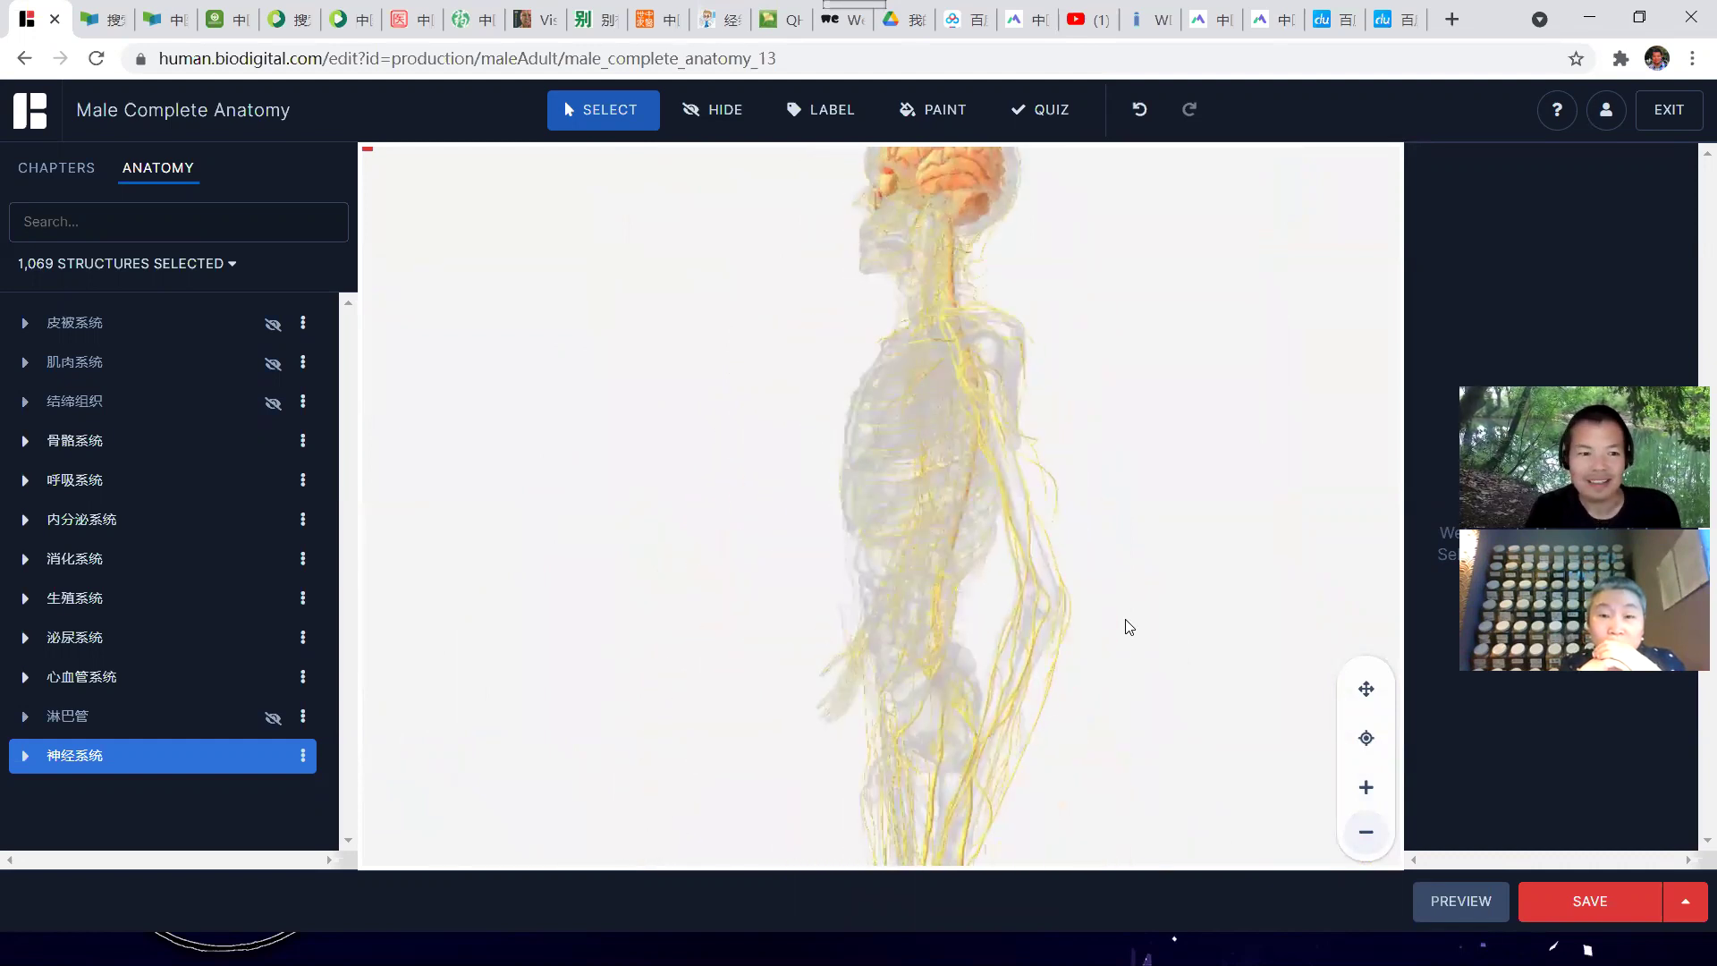
Expand the 神经系统 tree through 中枢神经系统, 脑 and 间脑 down to 上丘脑
click(25, 757)
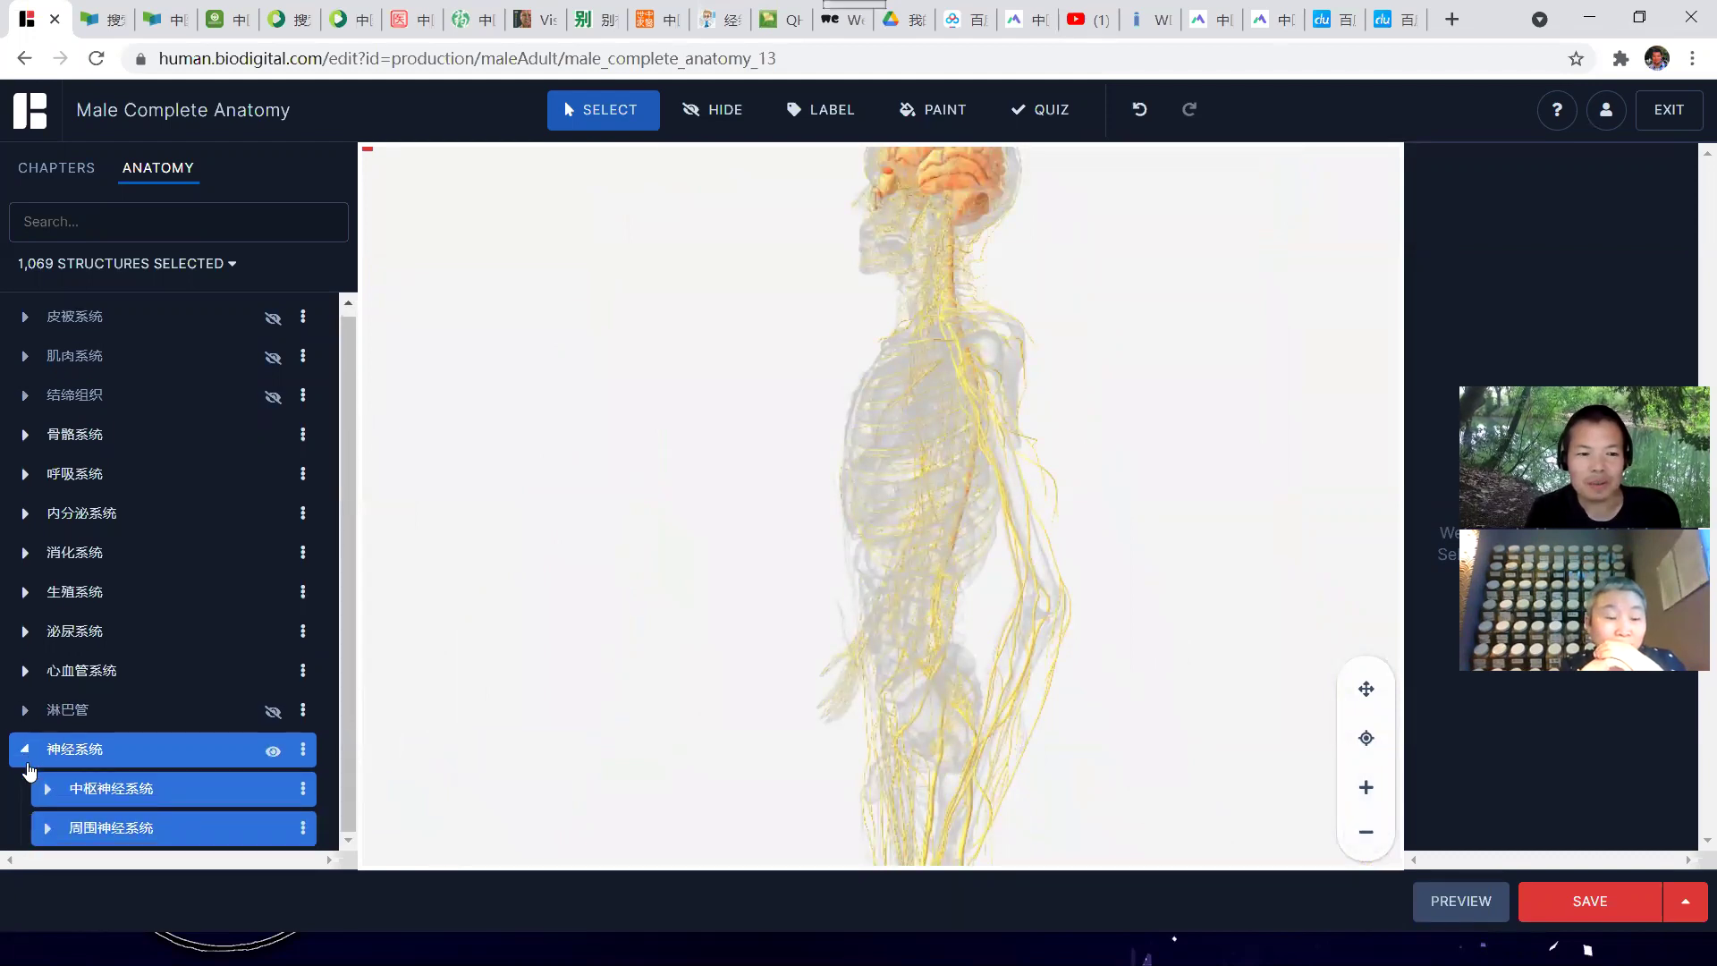
click(44, 790)
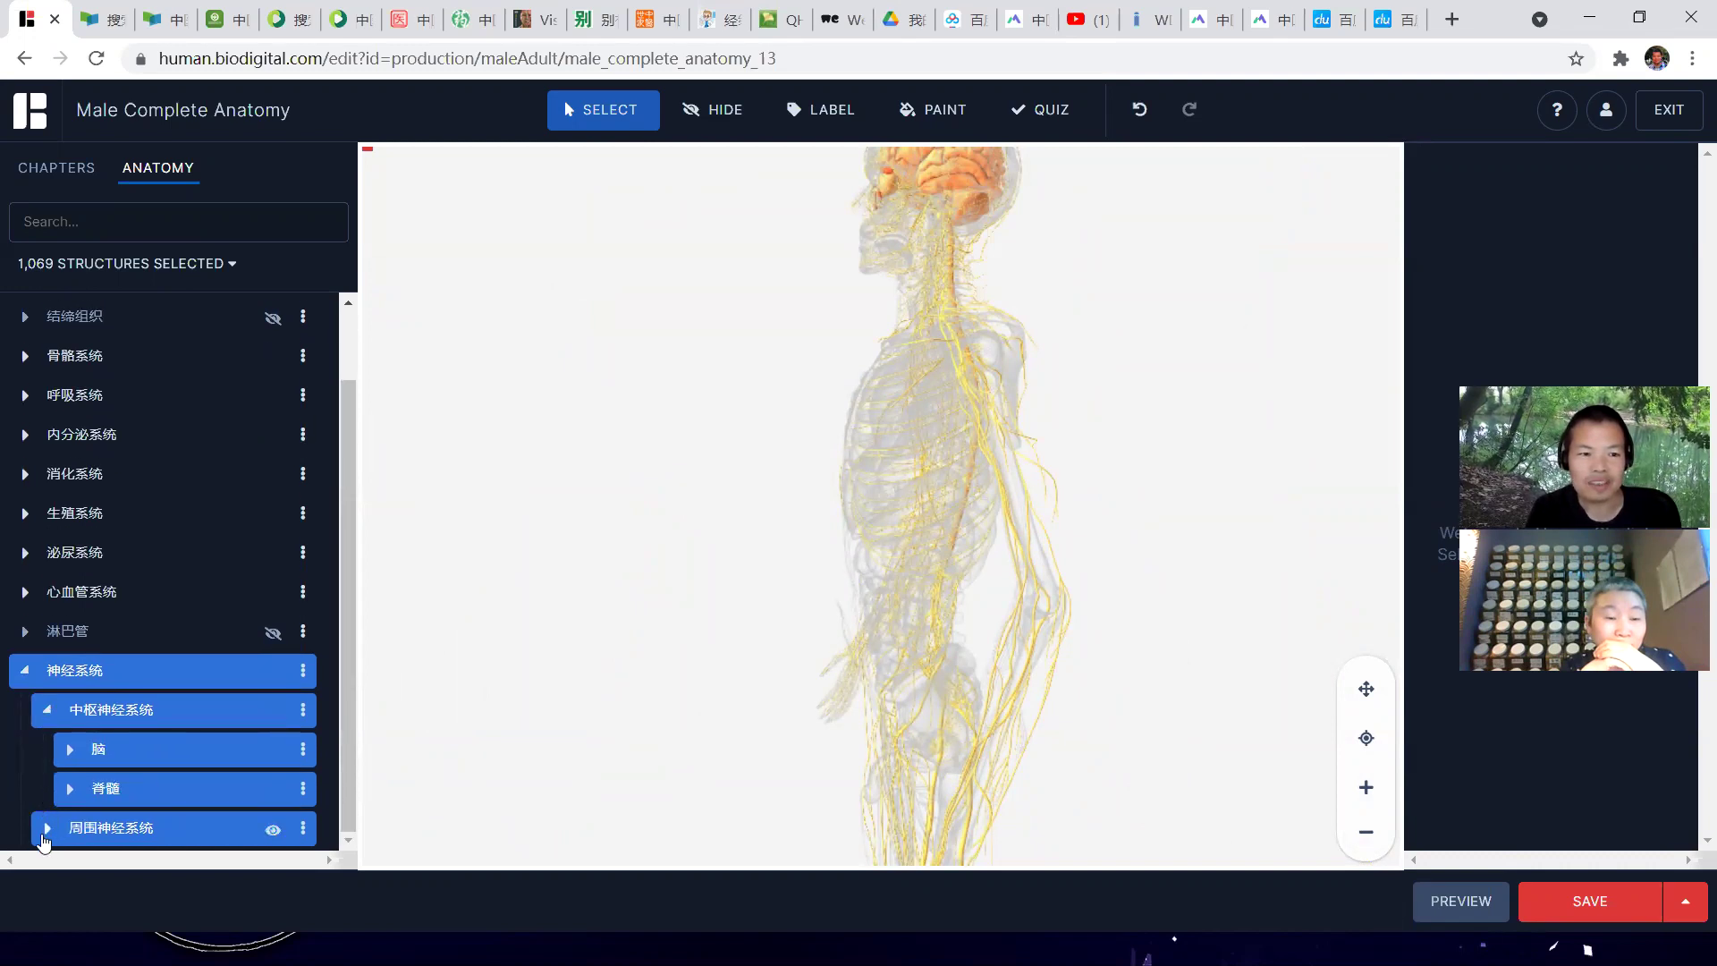
click(45, 829)
click(69, 751)
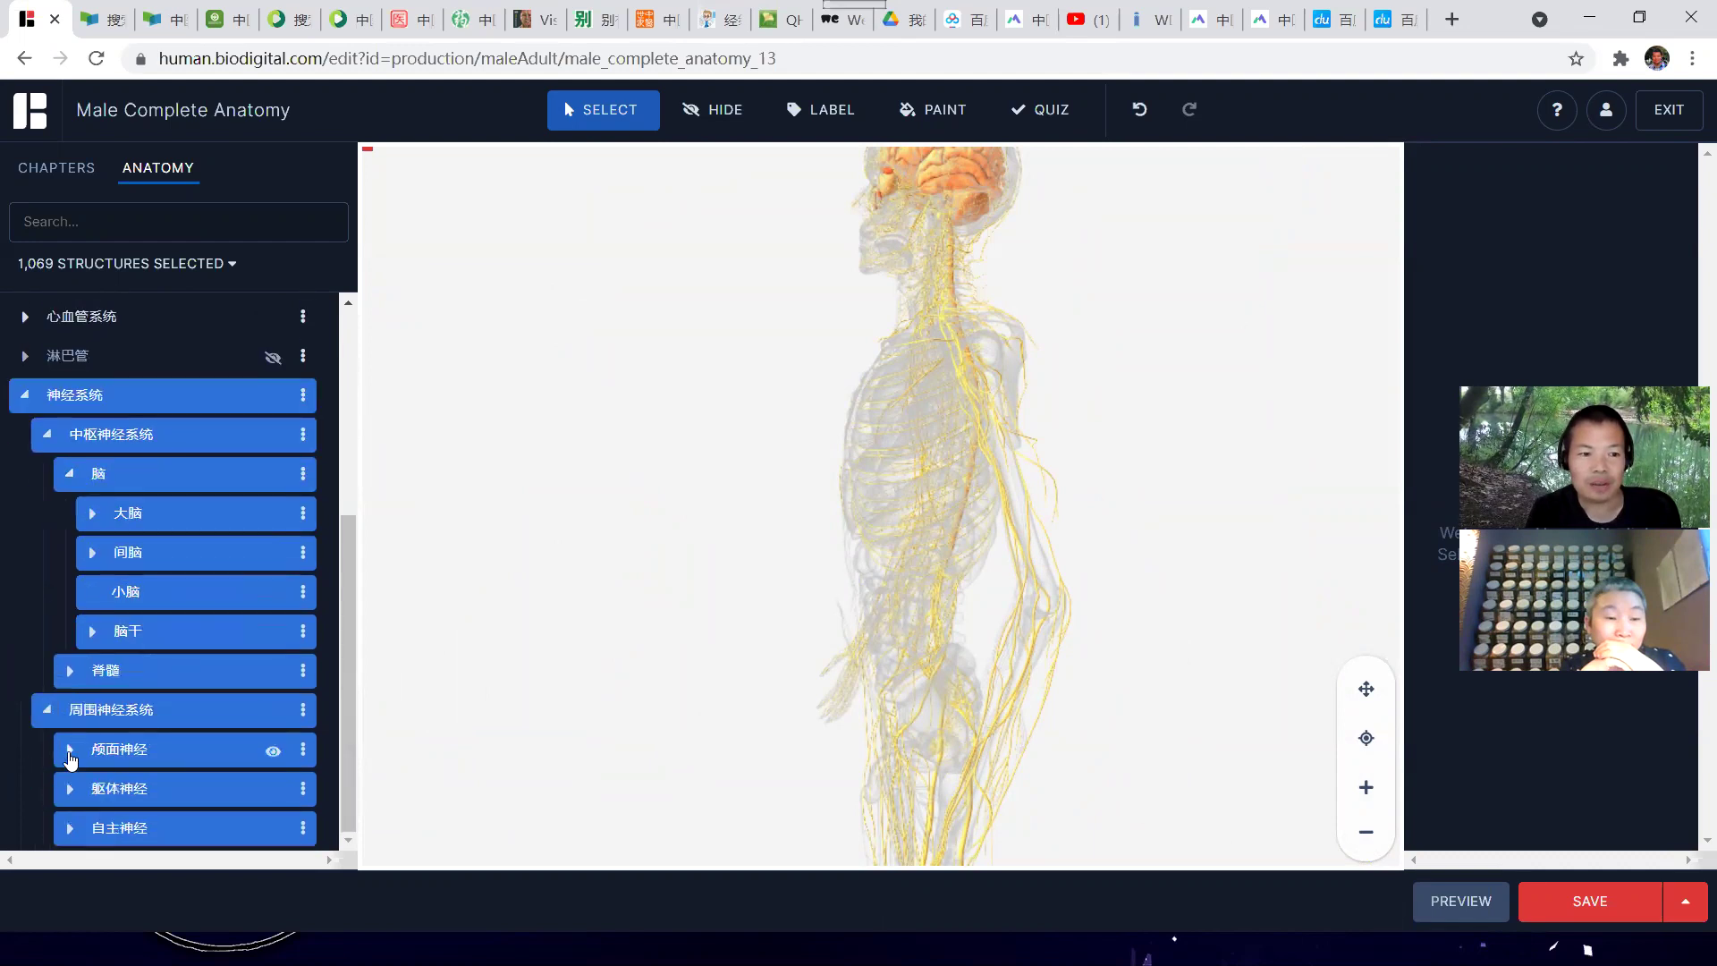
click(90, 555)
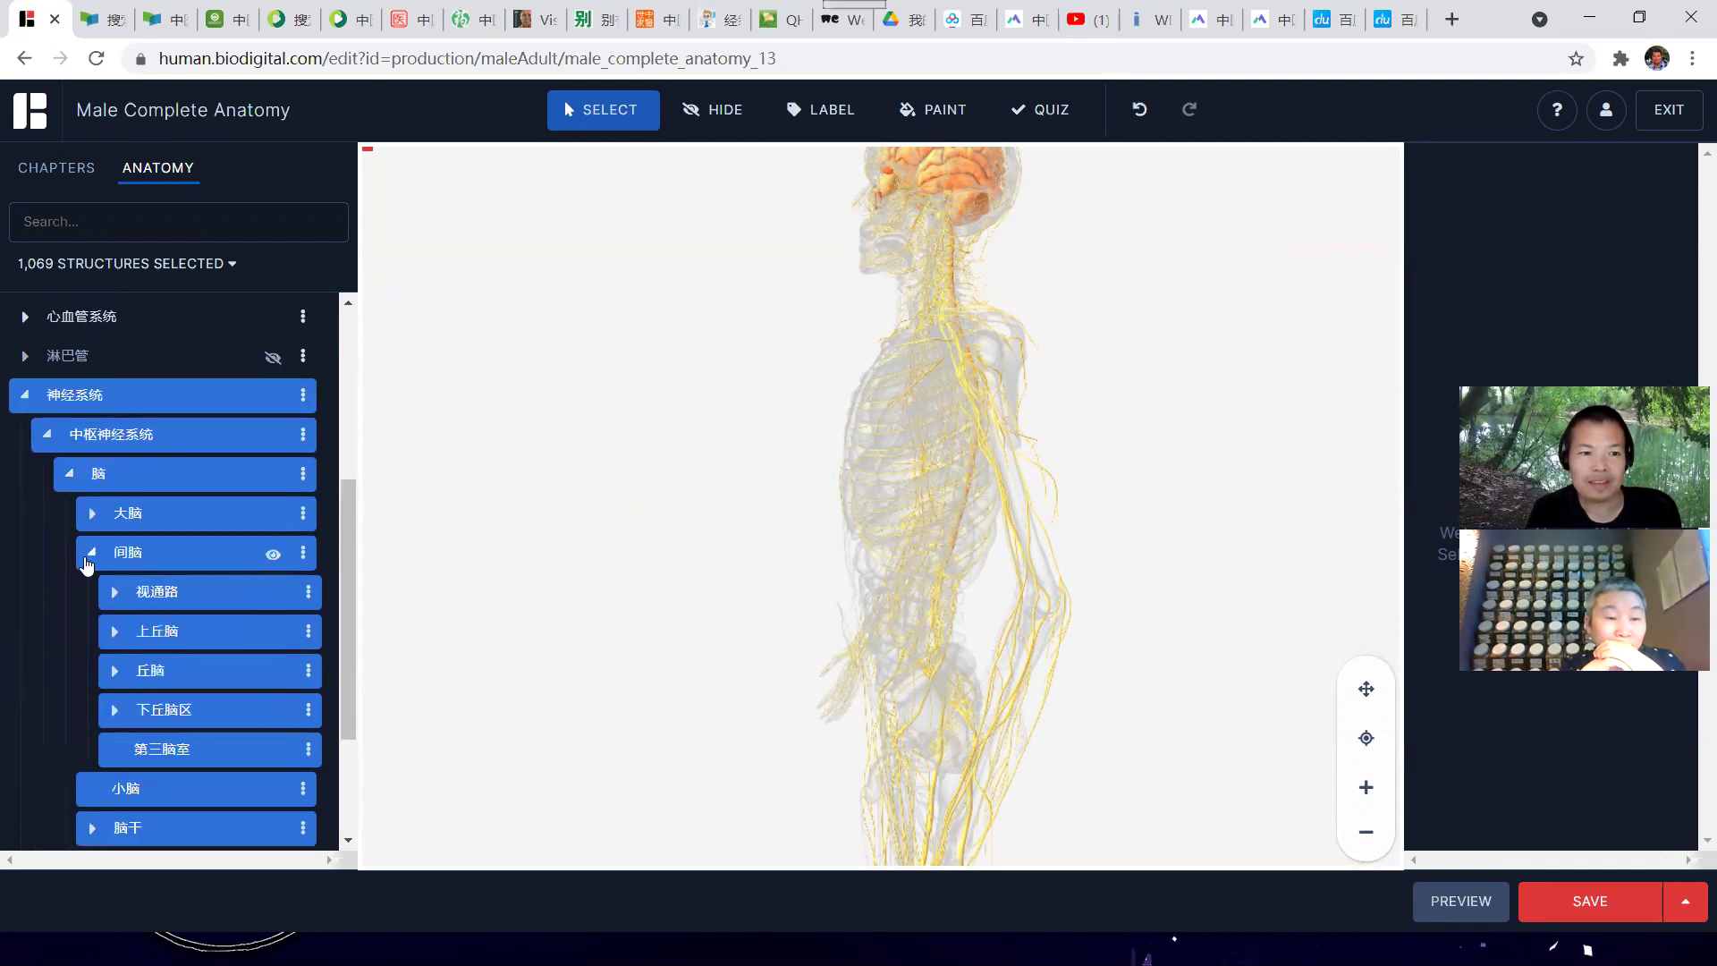
click(115, 632)
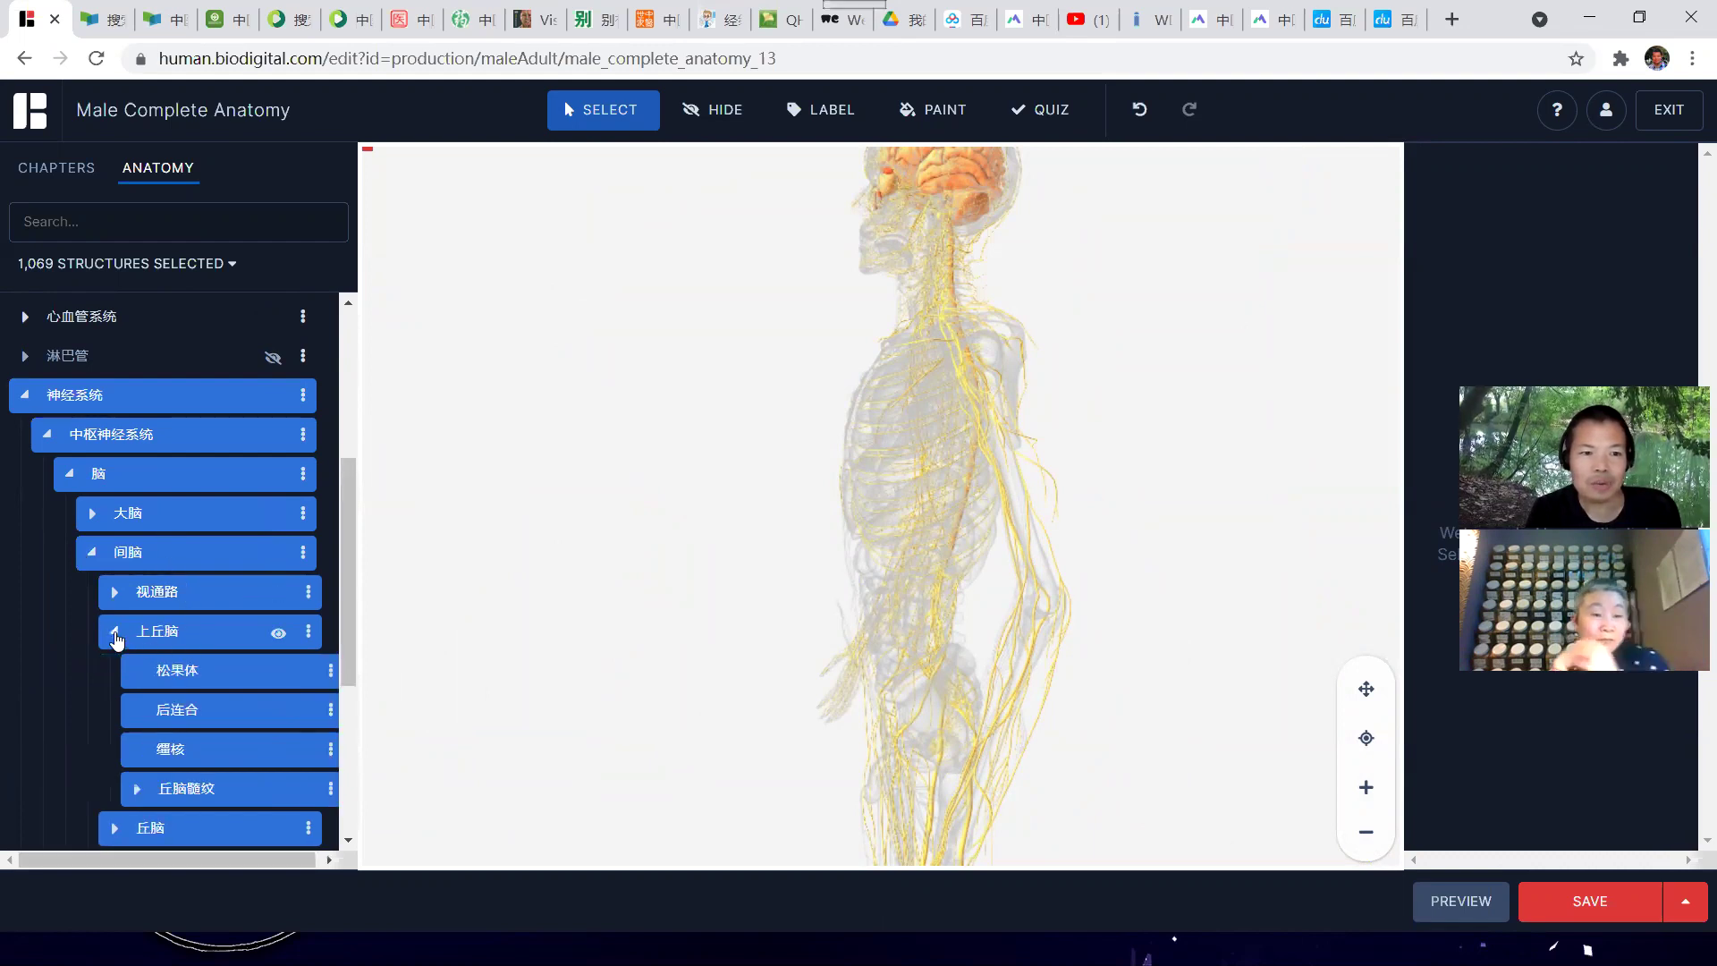
Select the pineal body (松果体), isolate it in the view, and collapse the nervous system branch
click(221, 680)
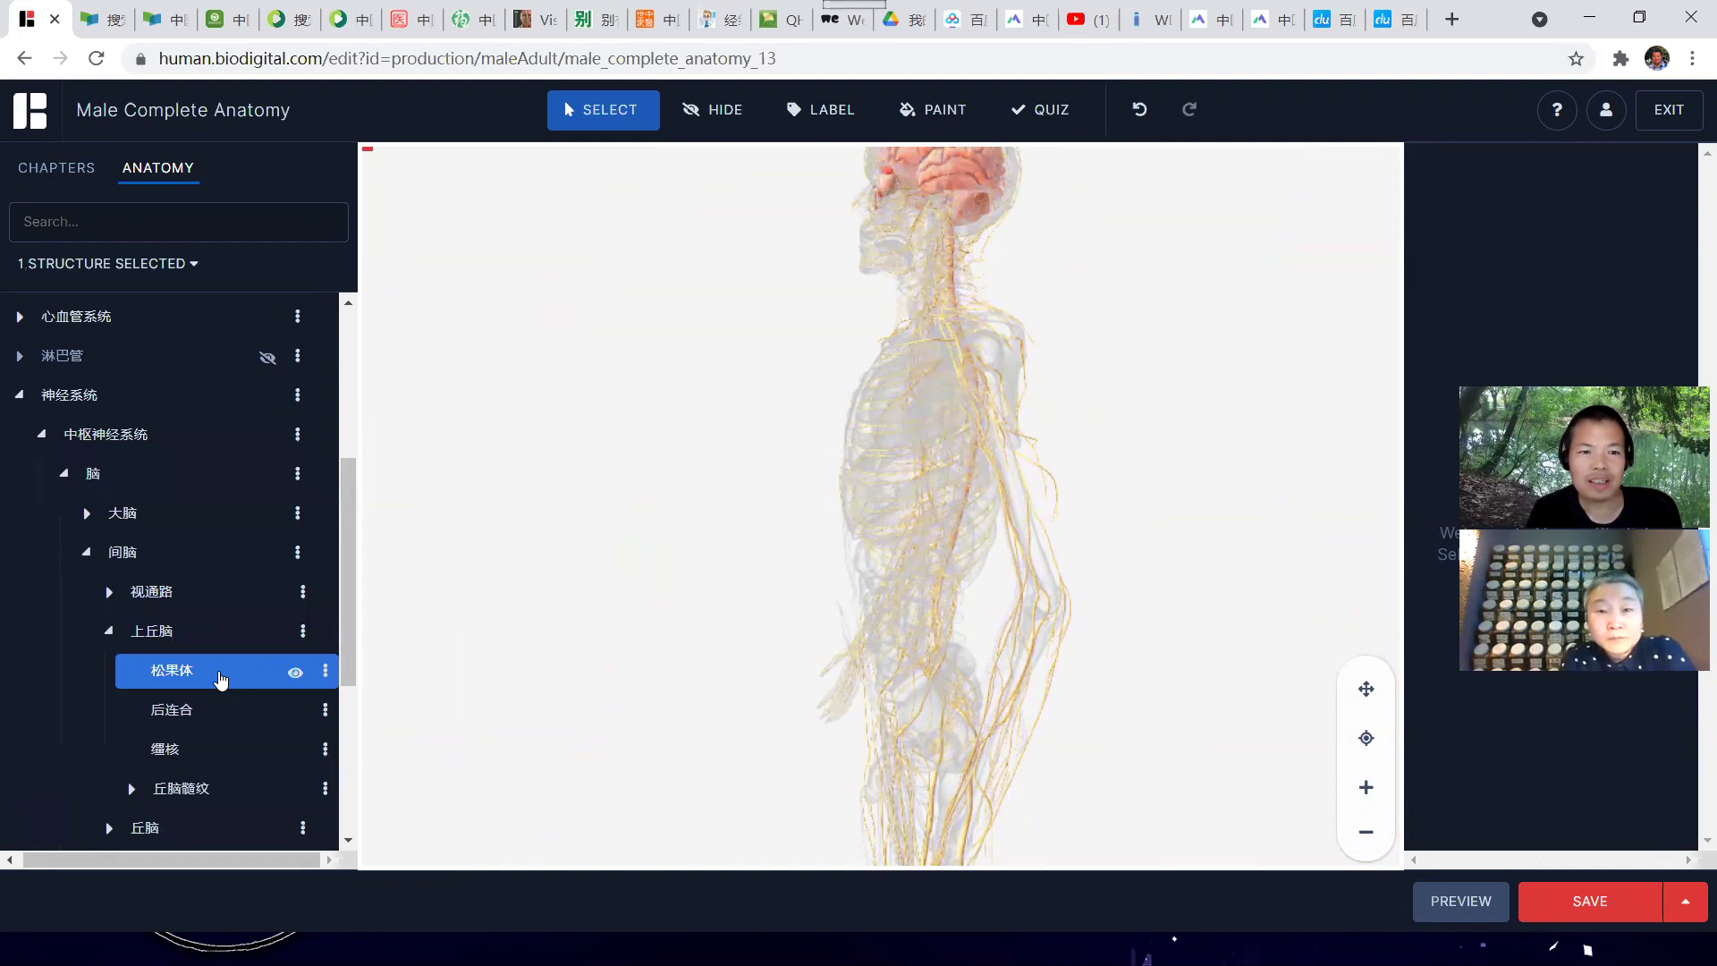
click(296, 673)
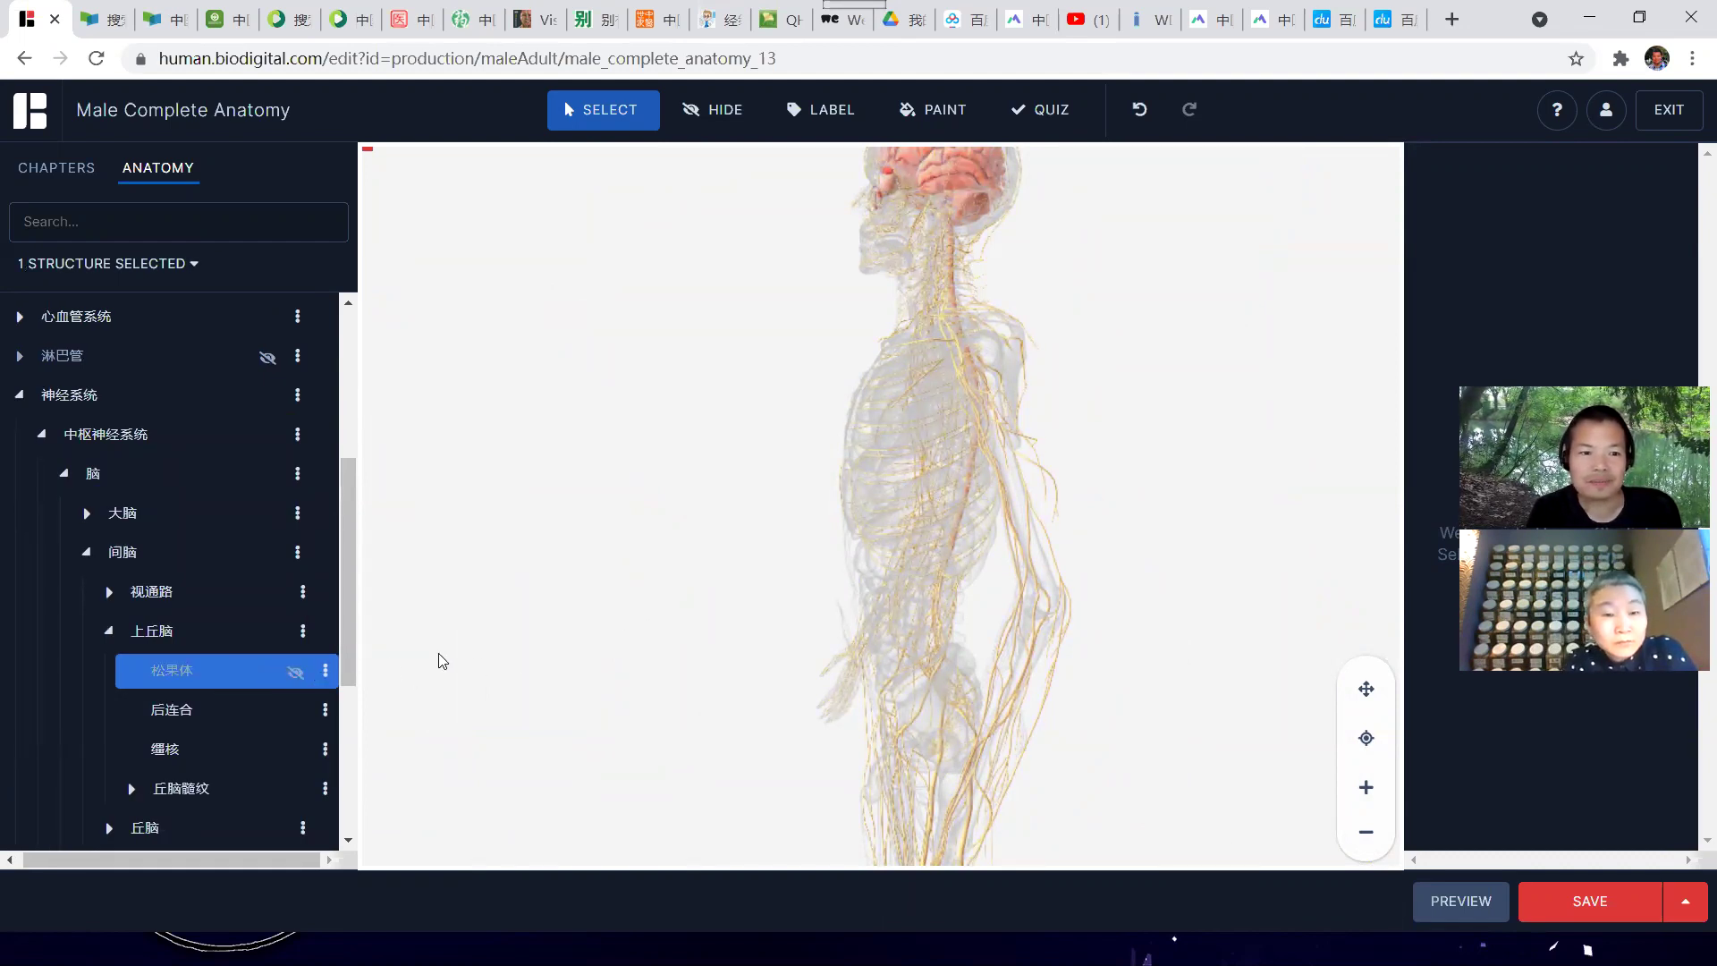
click(293, 676)
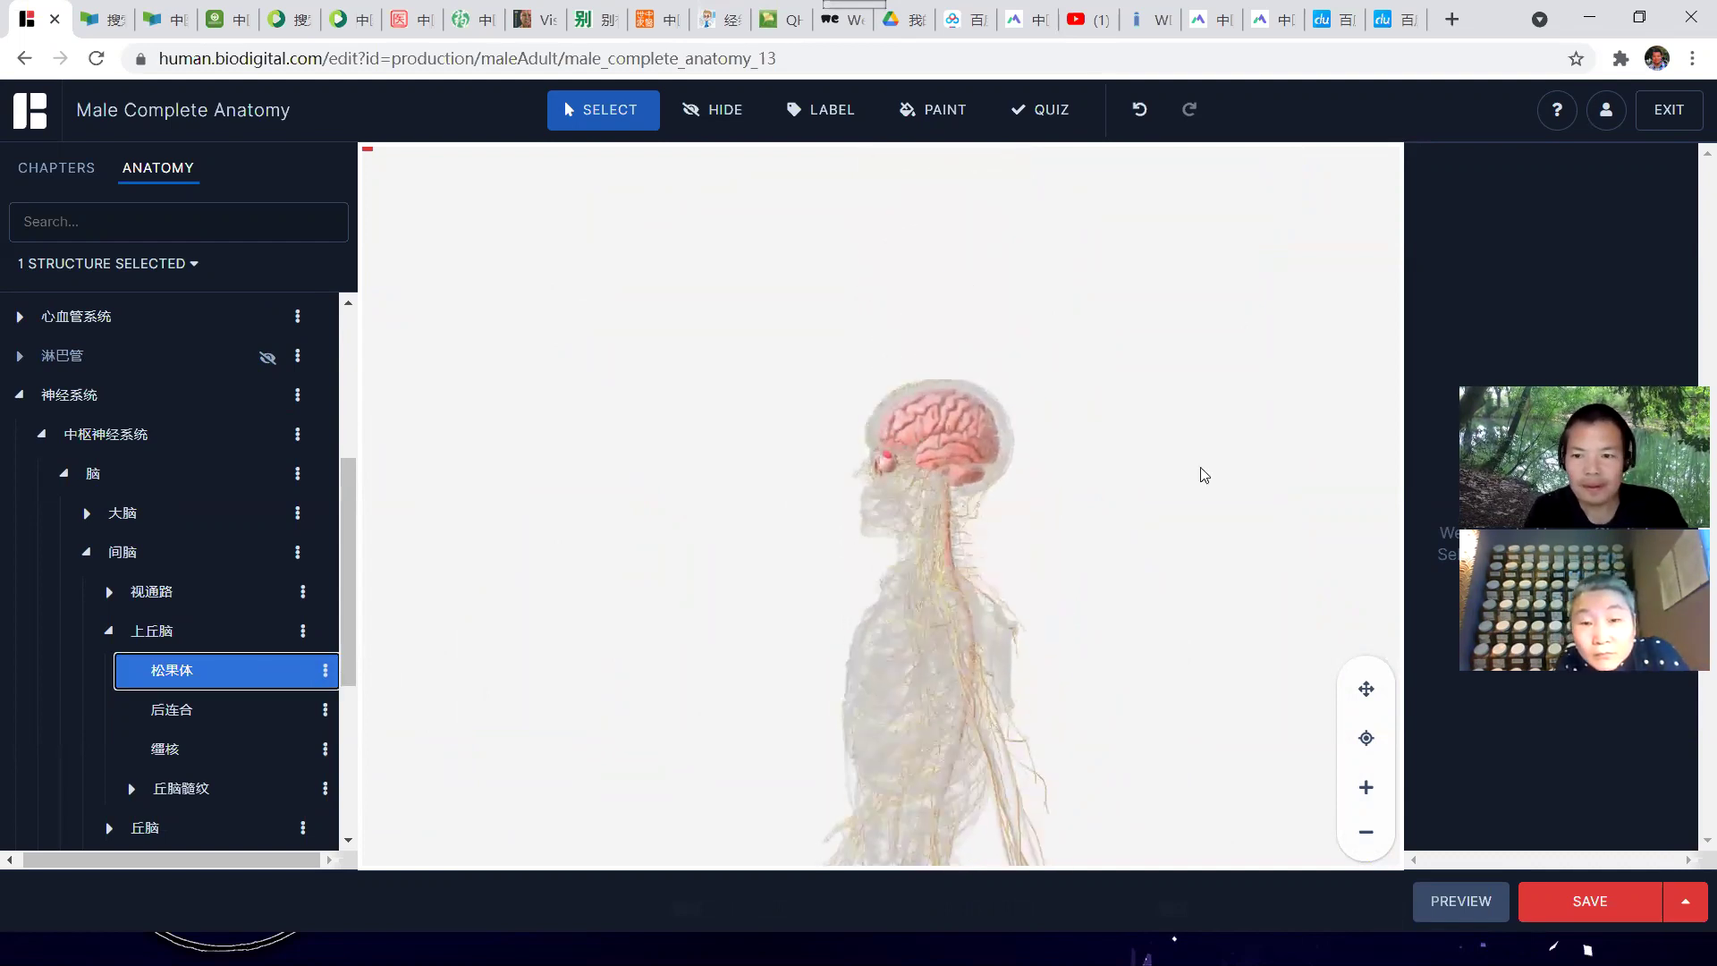
click(1375, 799)
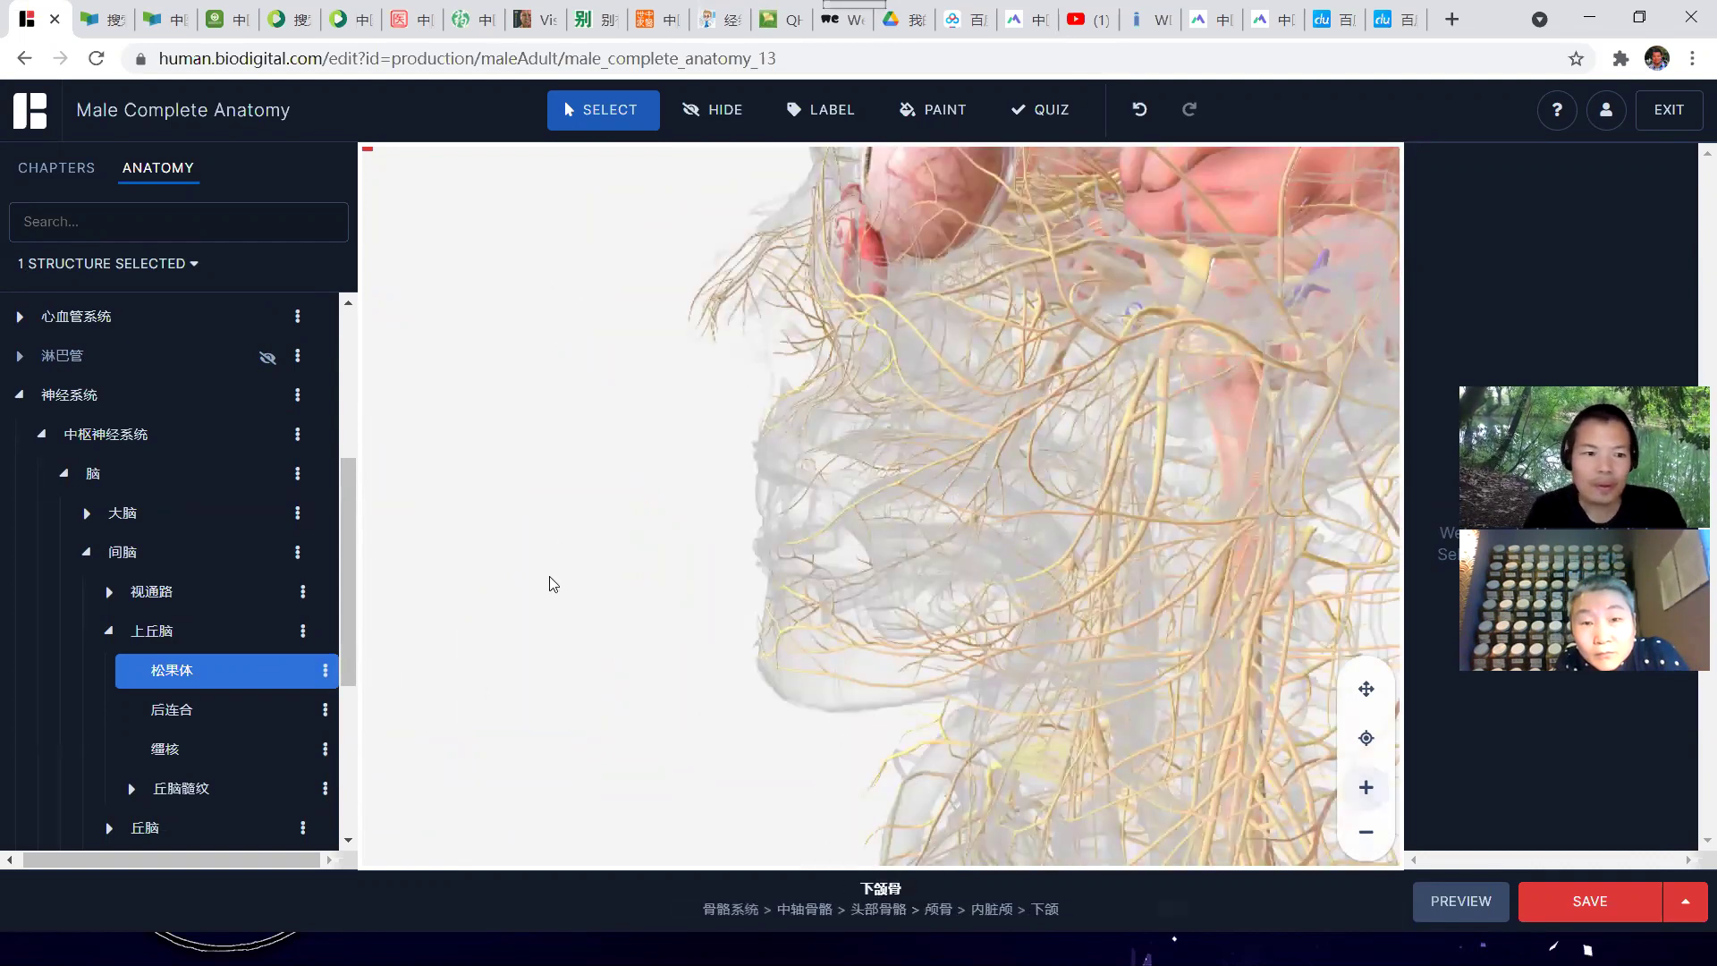
click(327, 674)
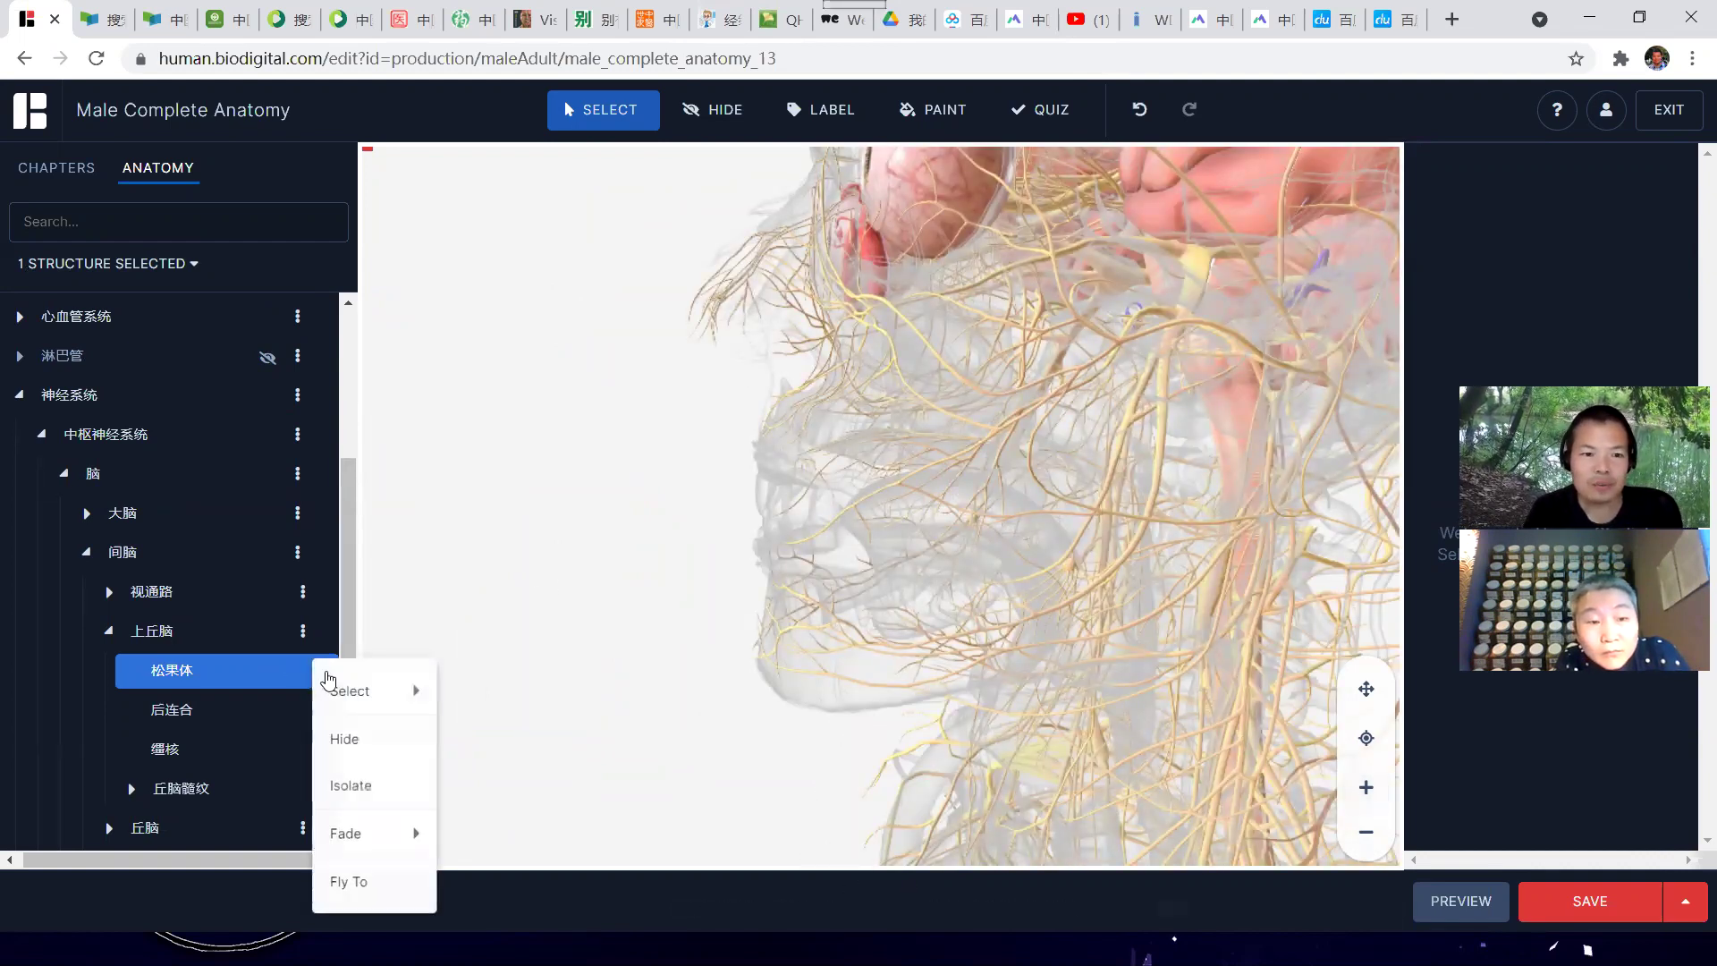
mouse_move(329, 681)
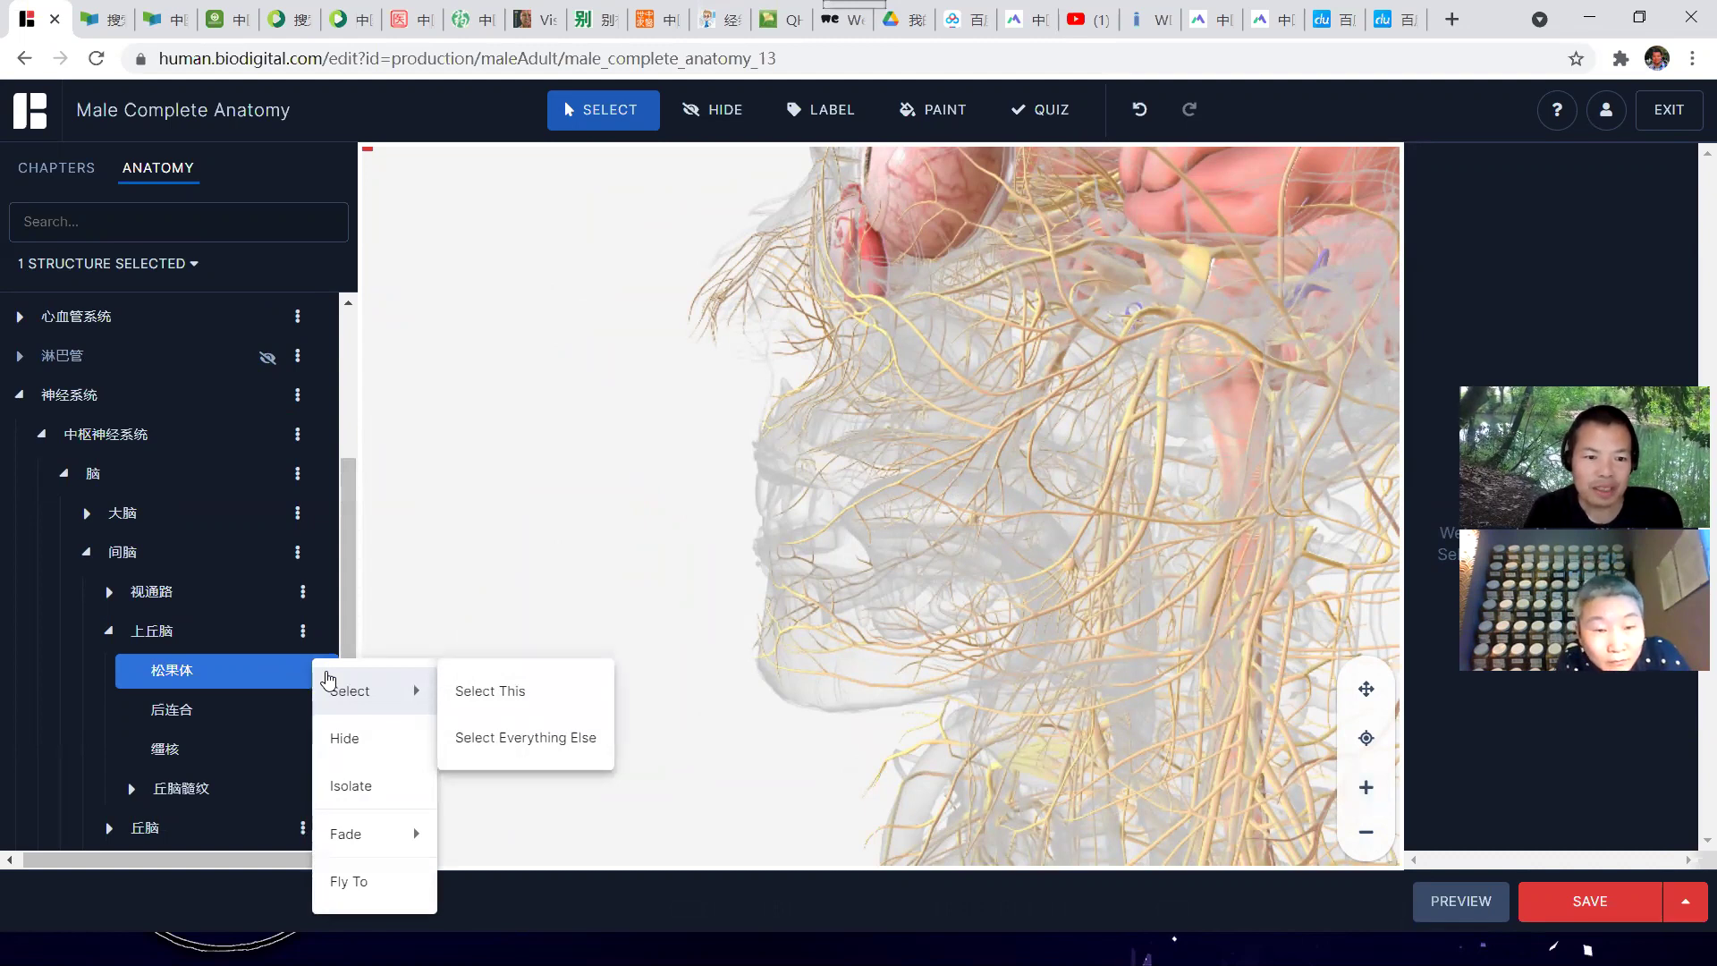
click(367, 787)
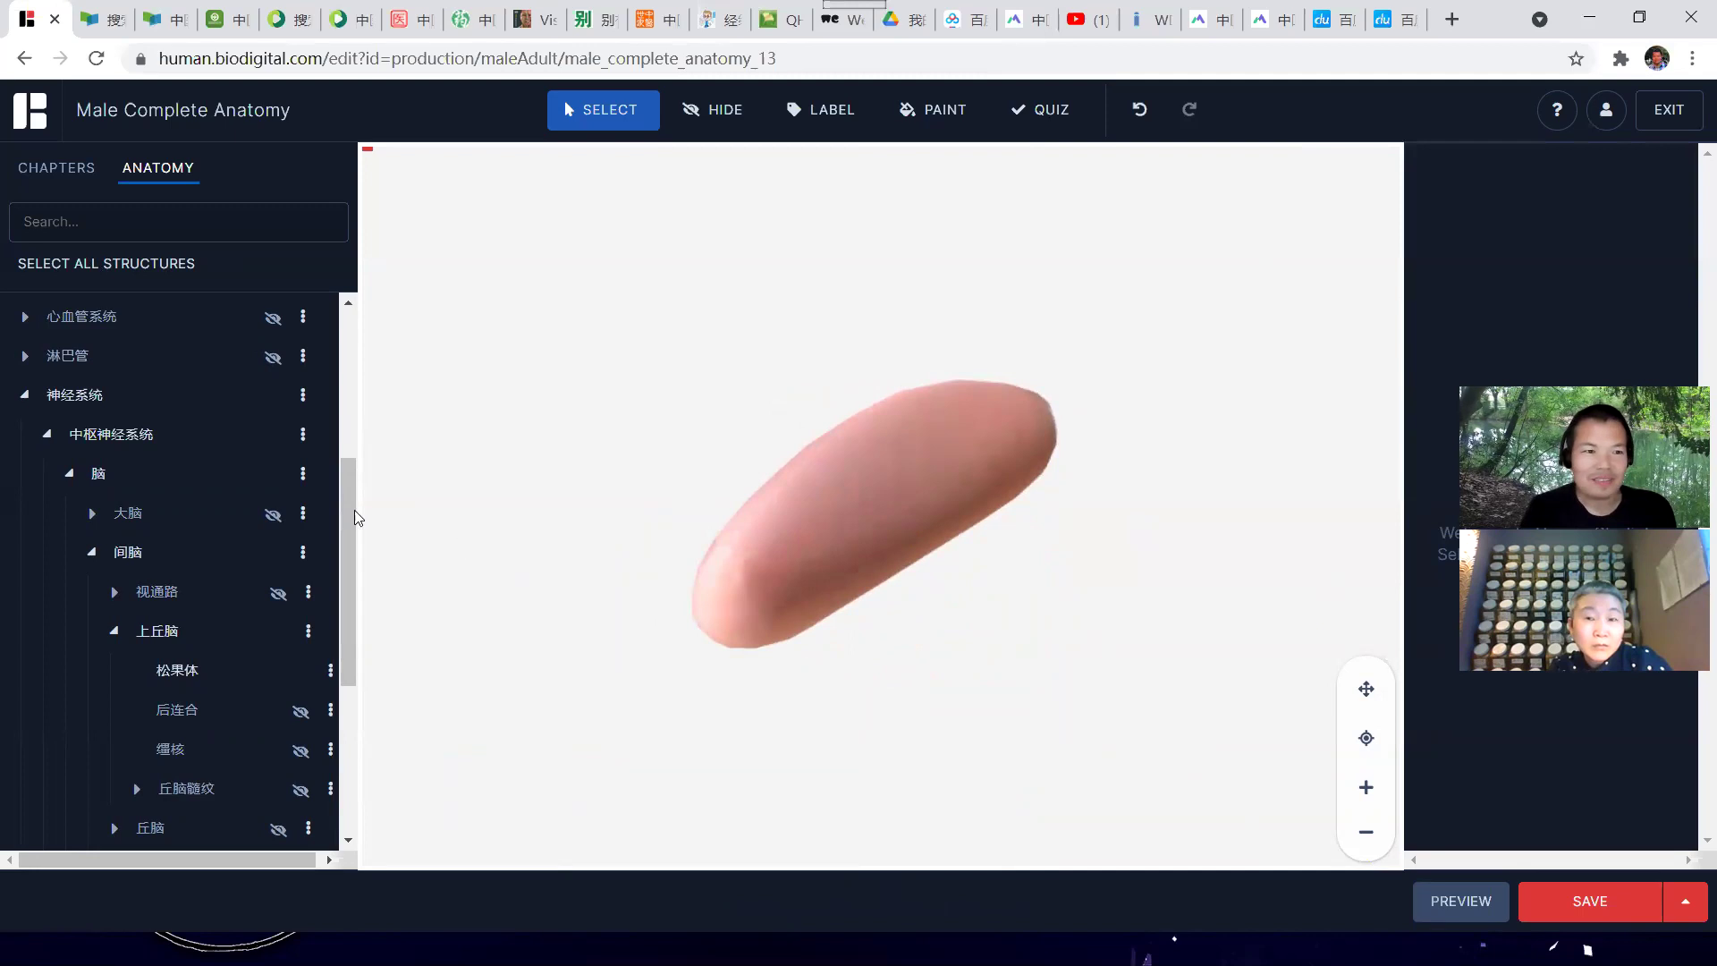
click(25, 396)
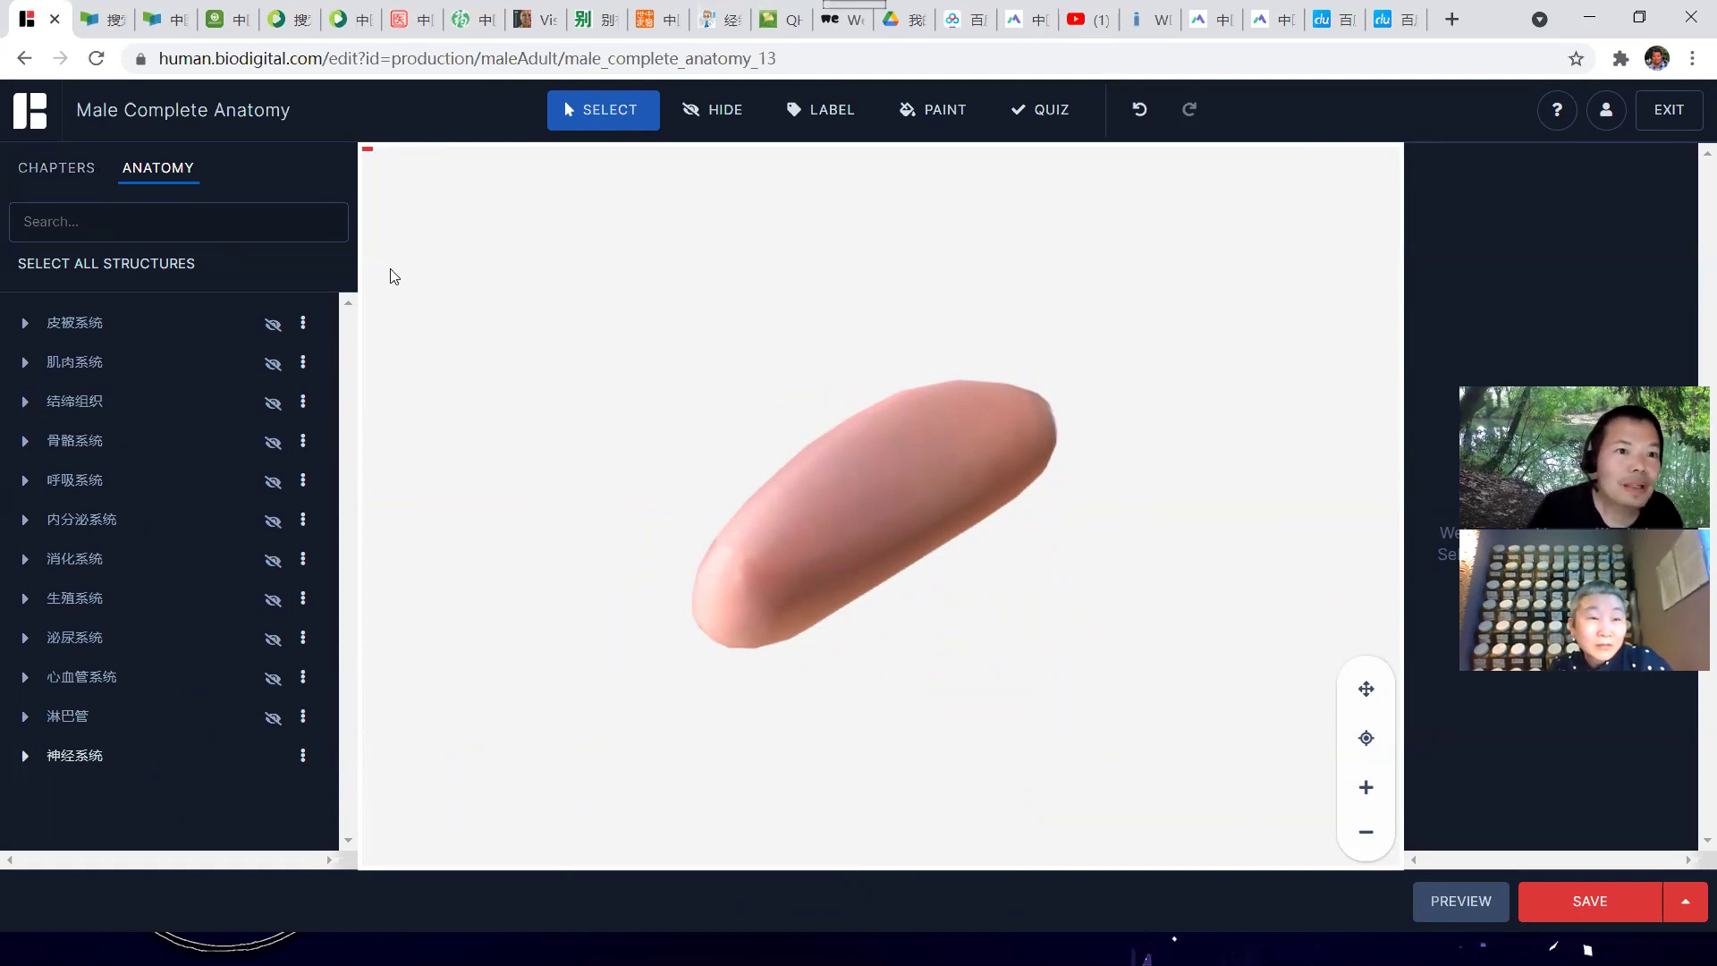
Exit the Studio editor with DON'T SAVE and go back to the 完整解剖学 listing
click(1668, 110)
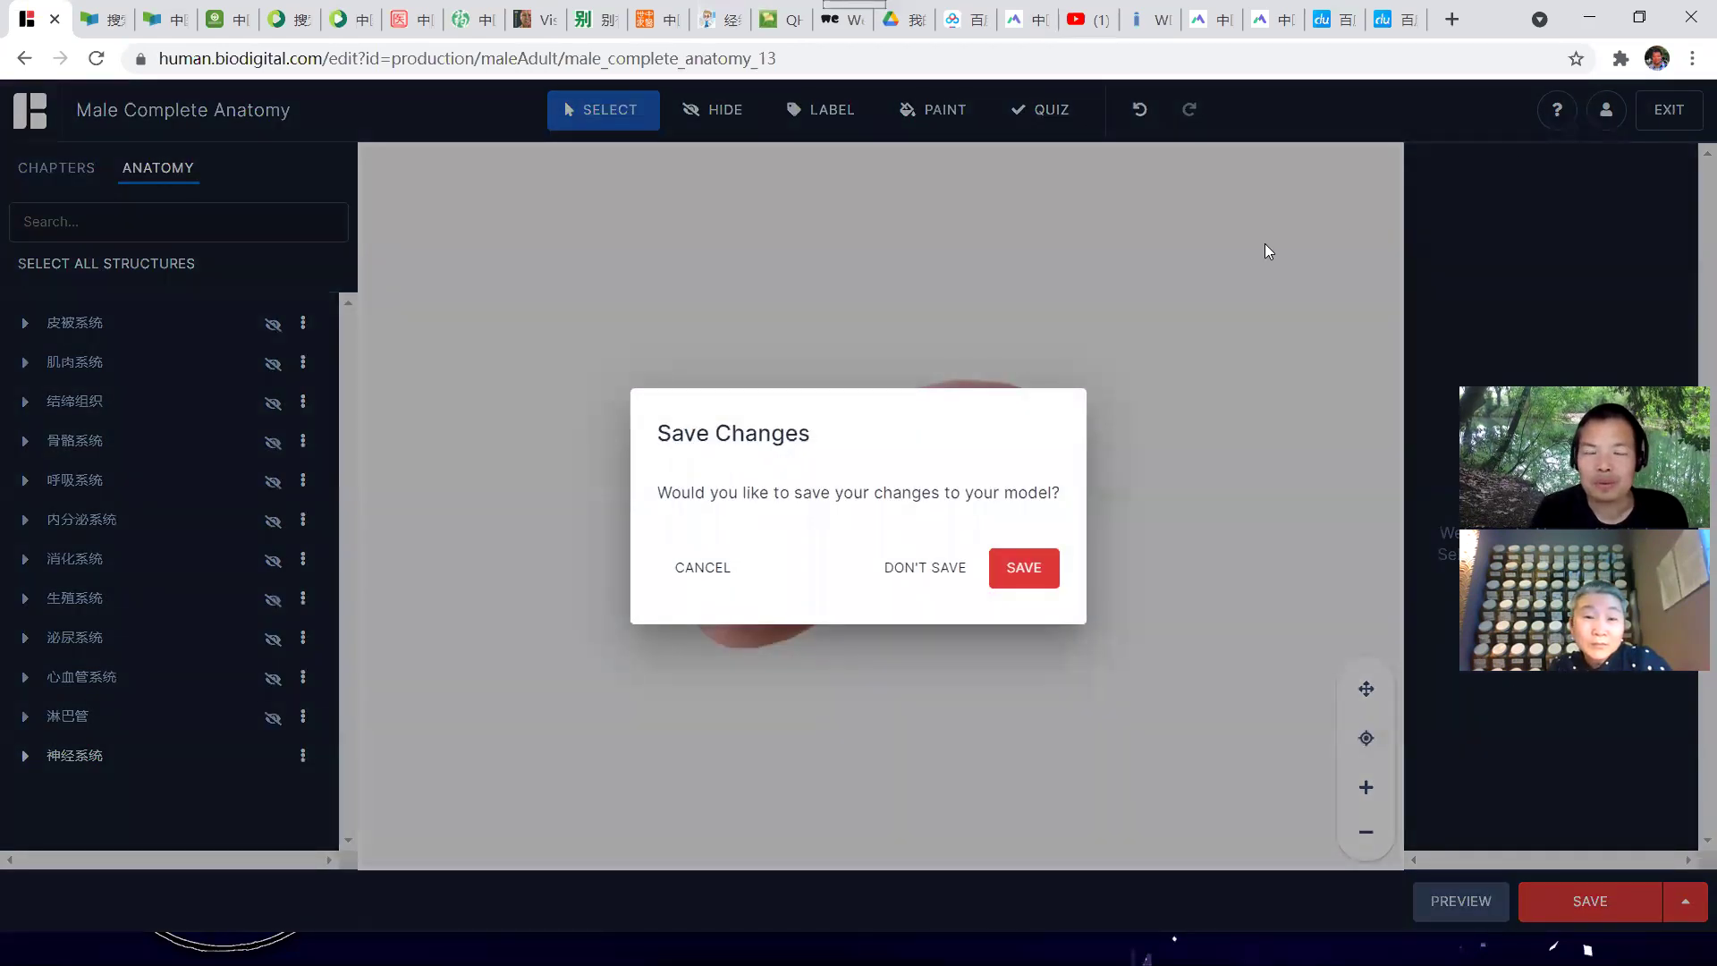
click(929, 583)
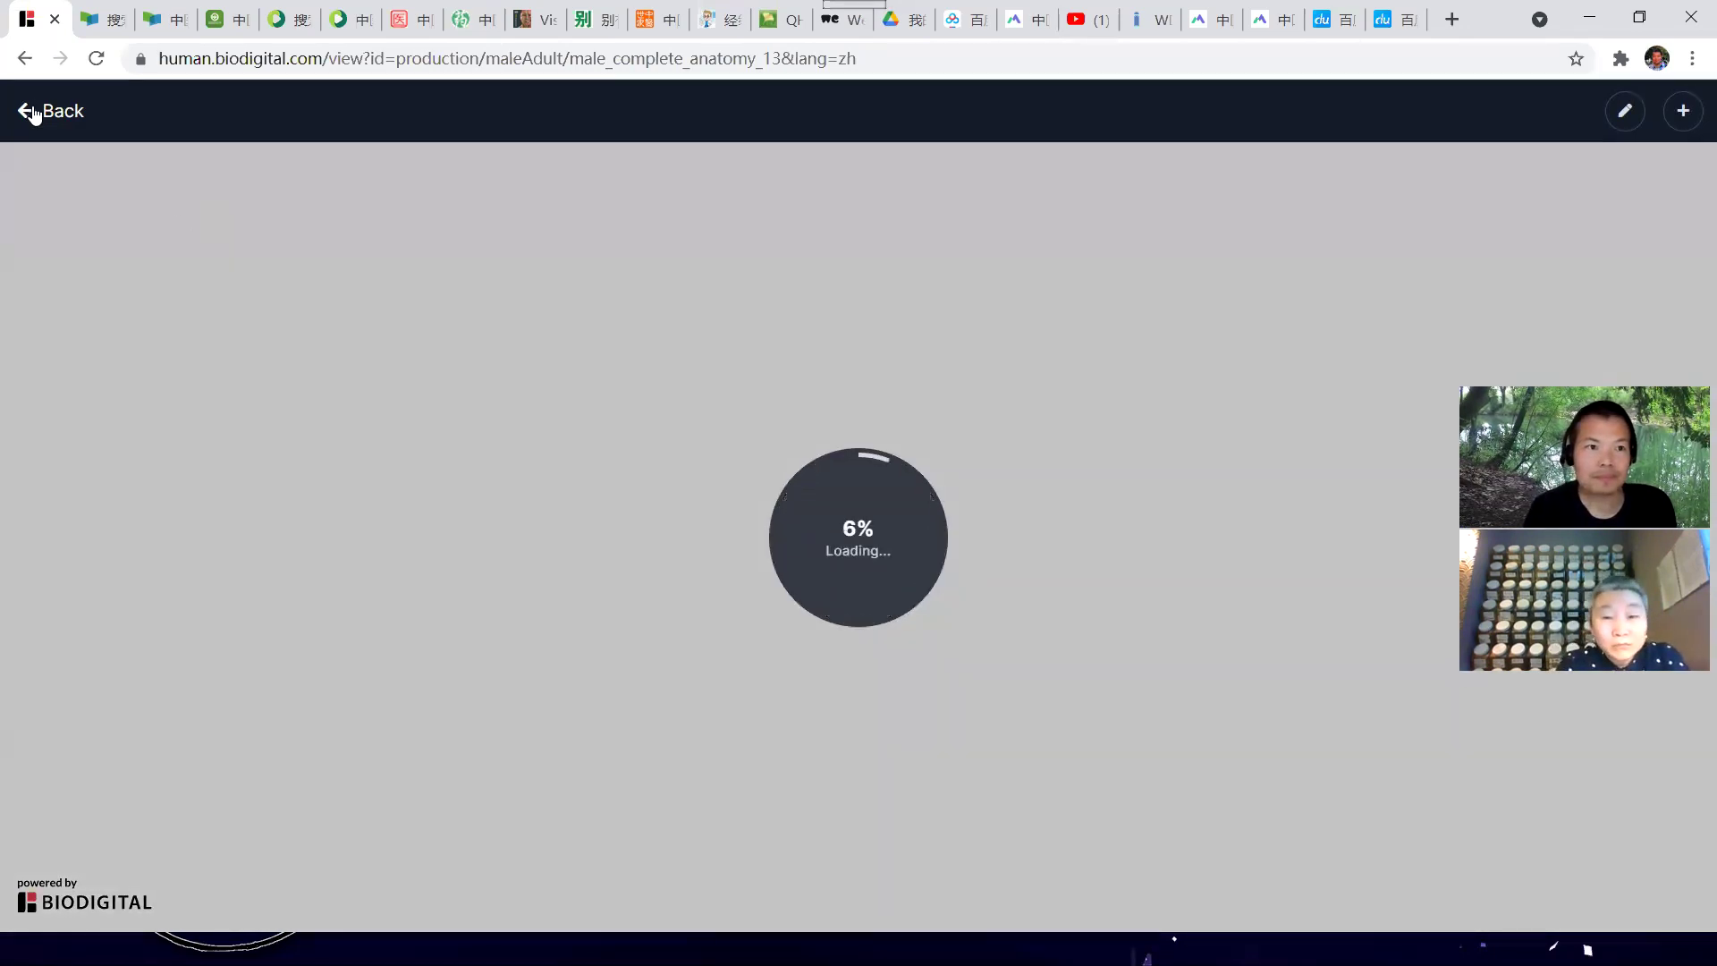
click(31, 112)
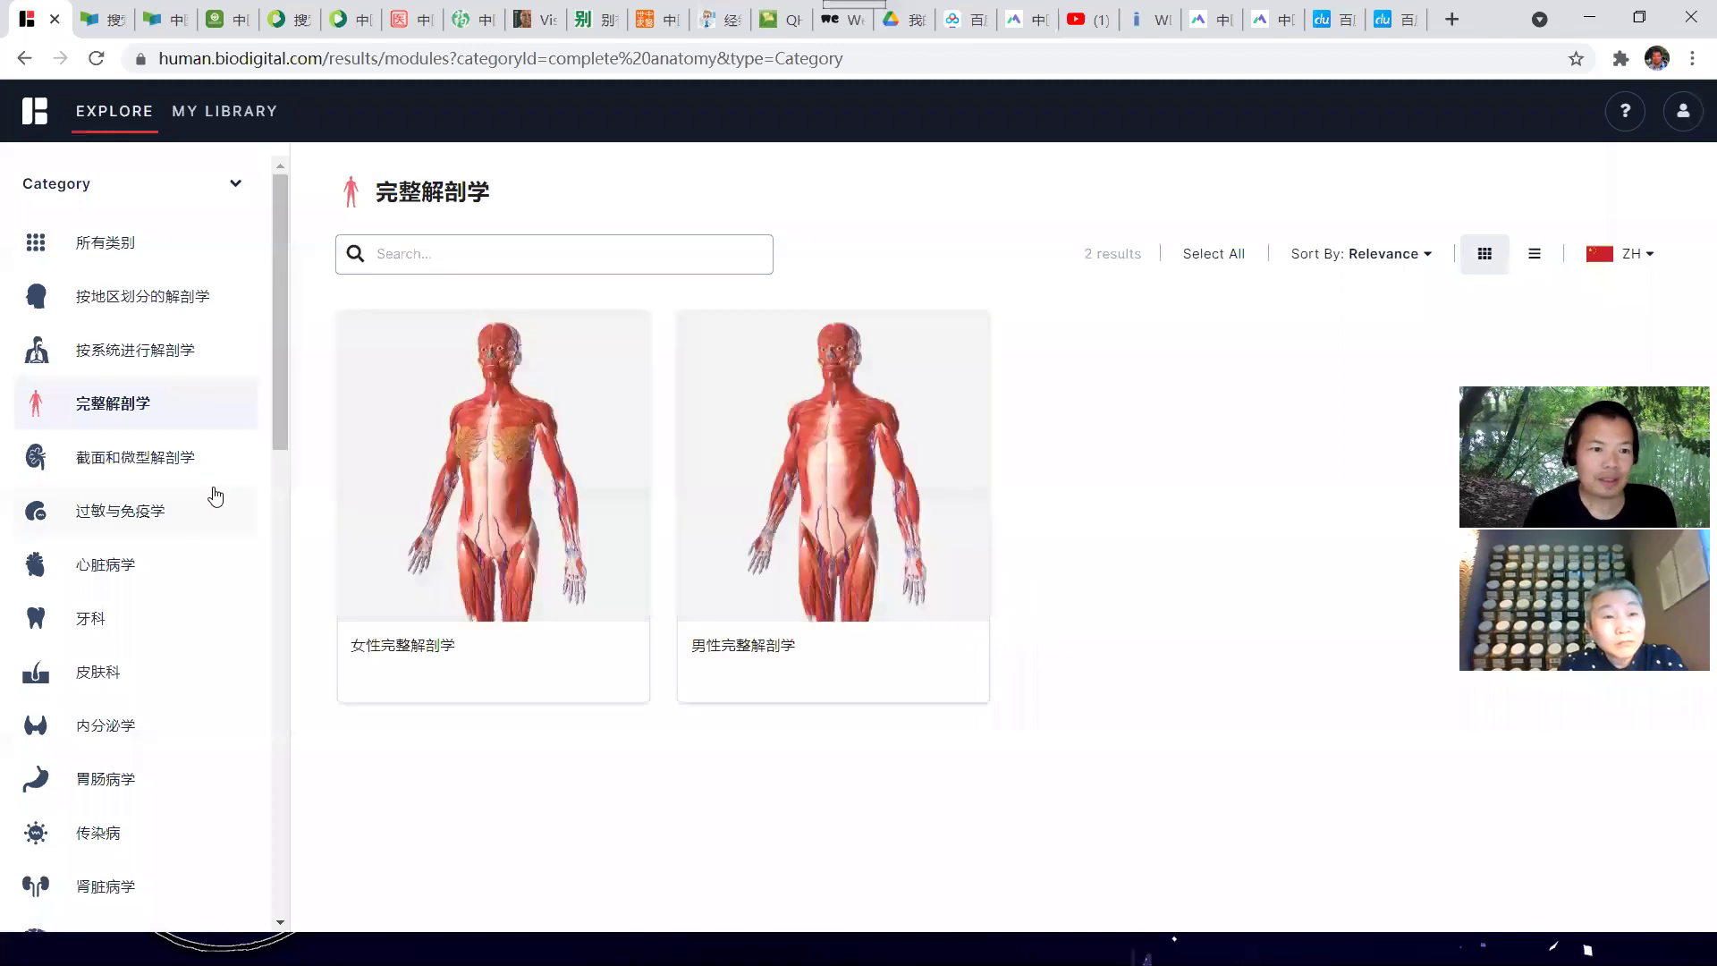
Open the 妇产科 category and start the 母亲的怀孕进展 tour
scroll(216, 496, down, 1)
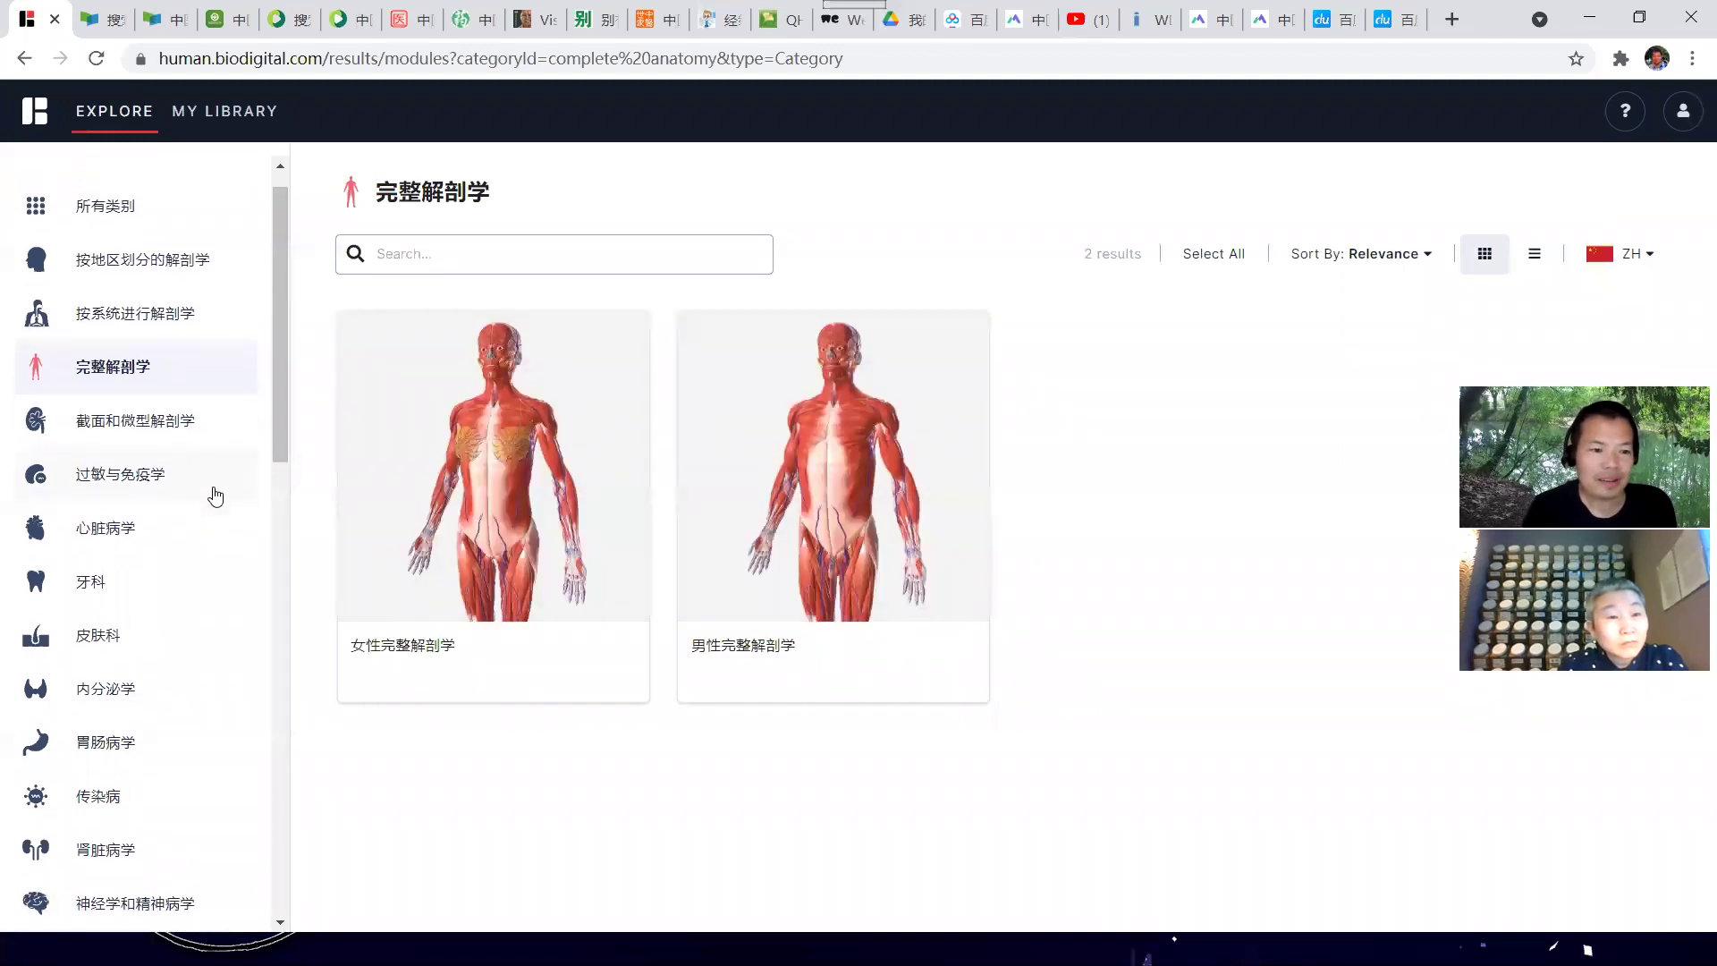
scroll(216, 496, down, 4)
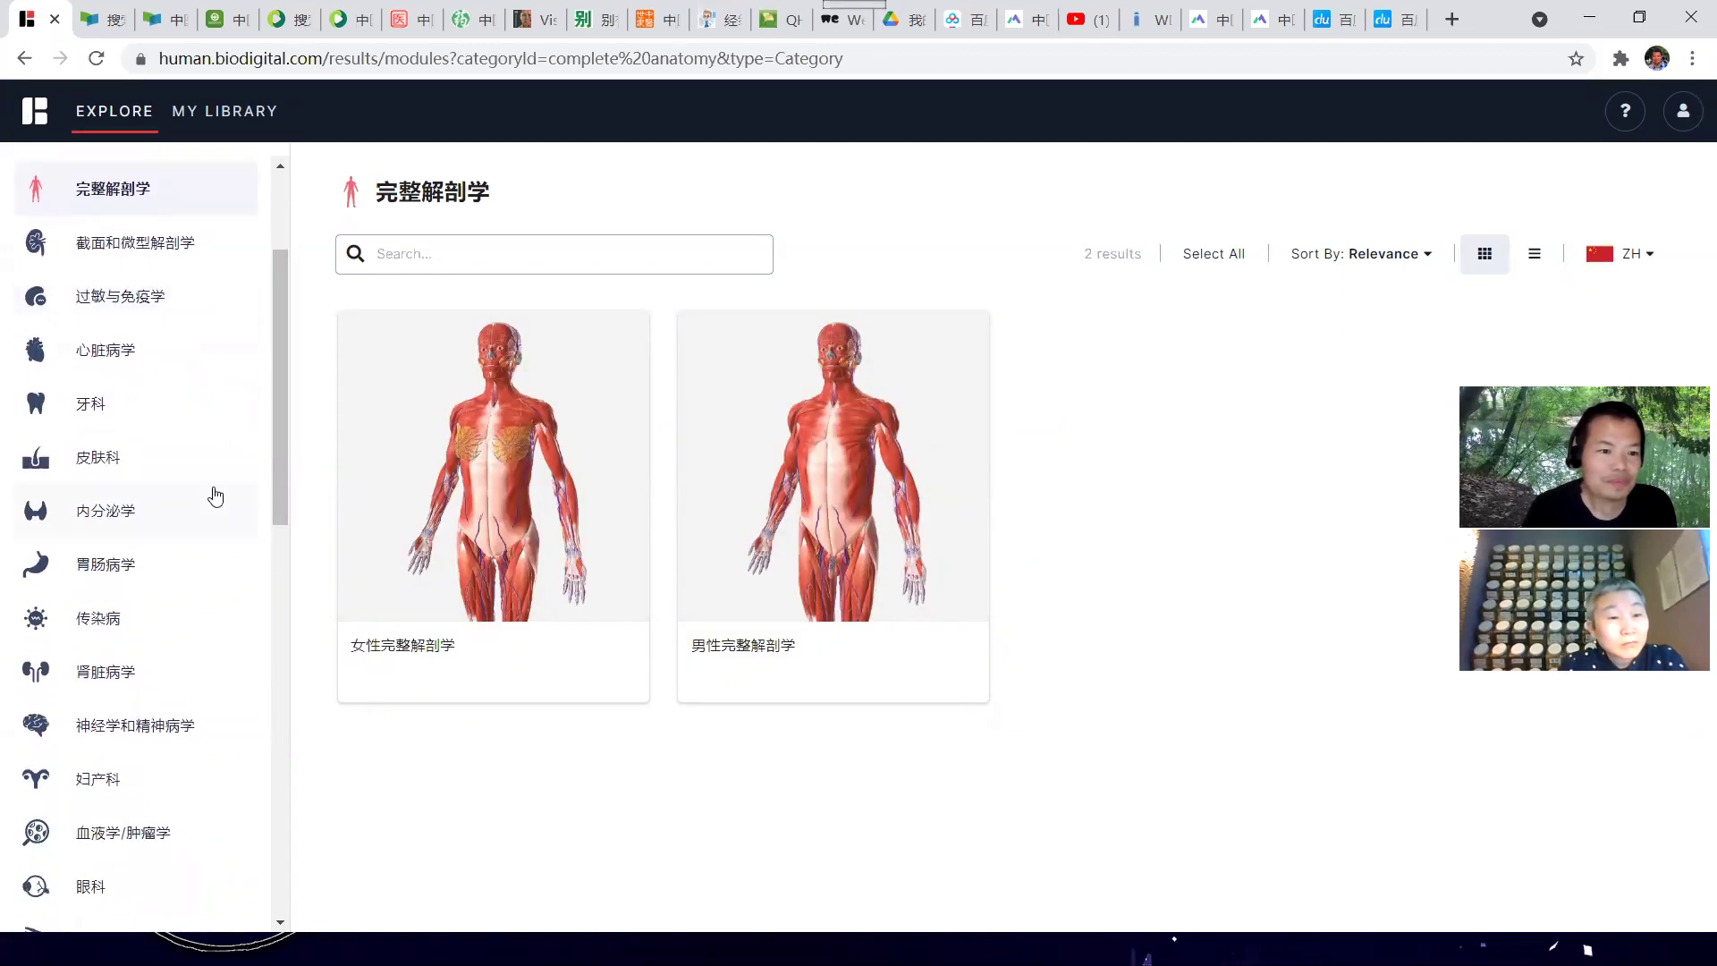
click(110, 656)
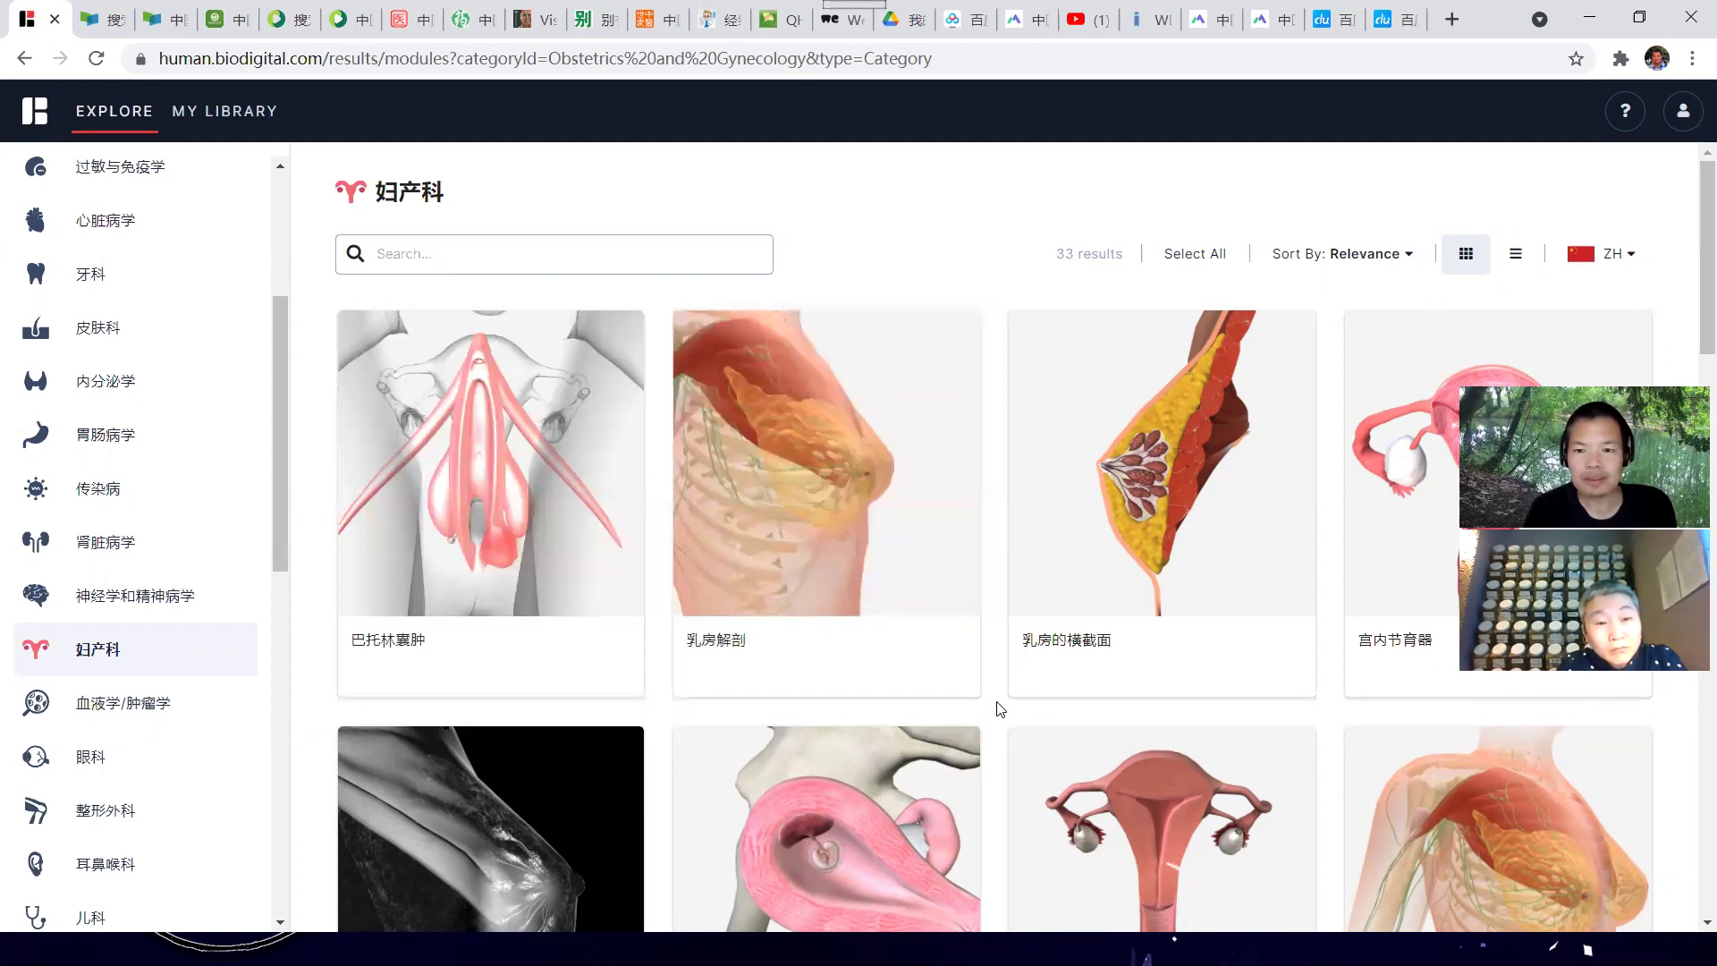
scroll(998, 709, down, 3)
scroll(998, 709, down, 2)
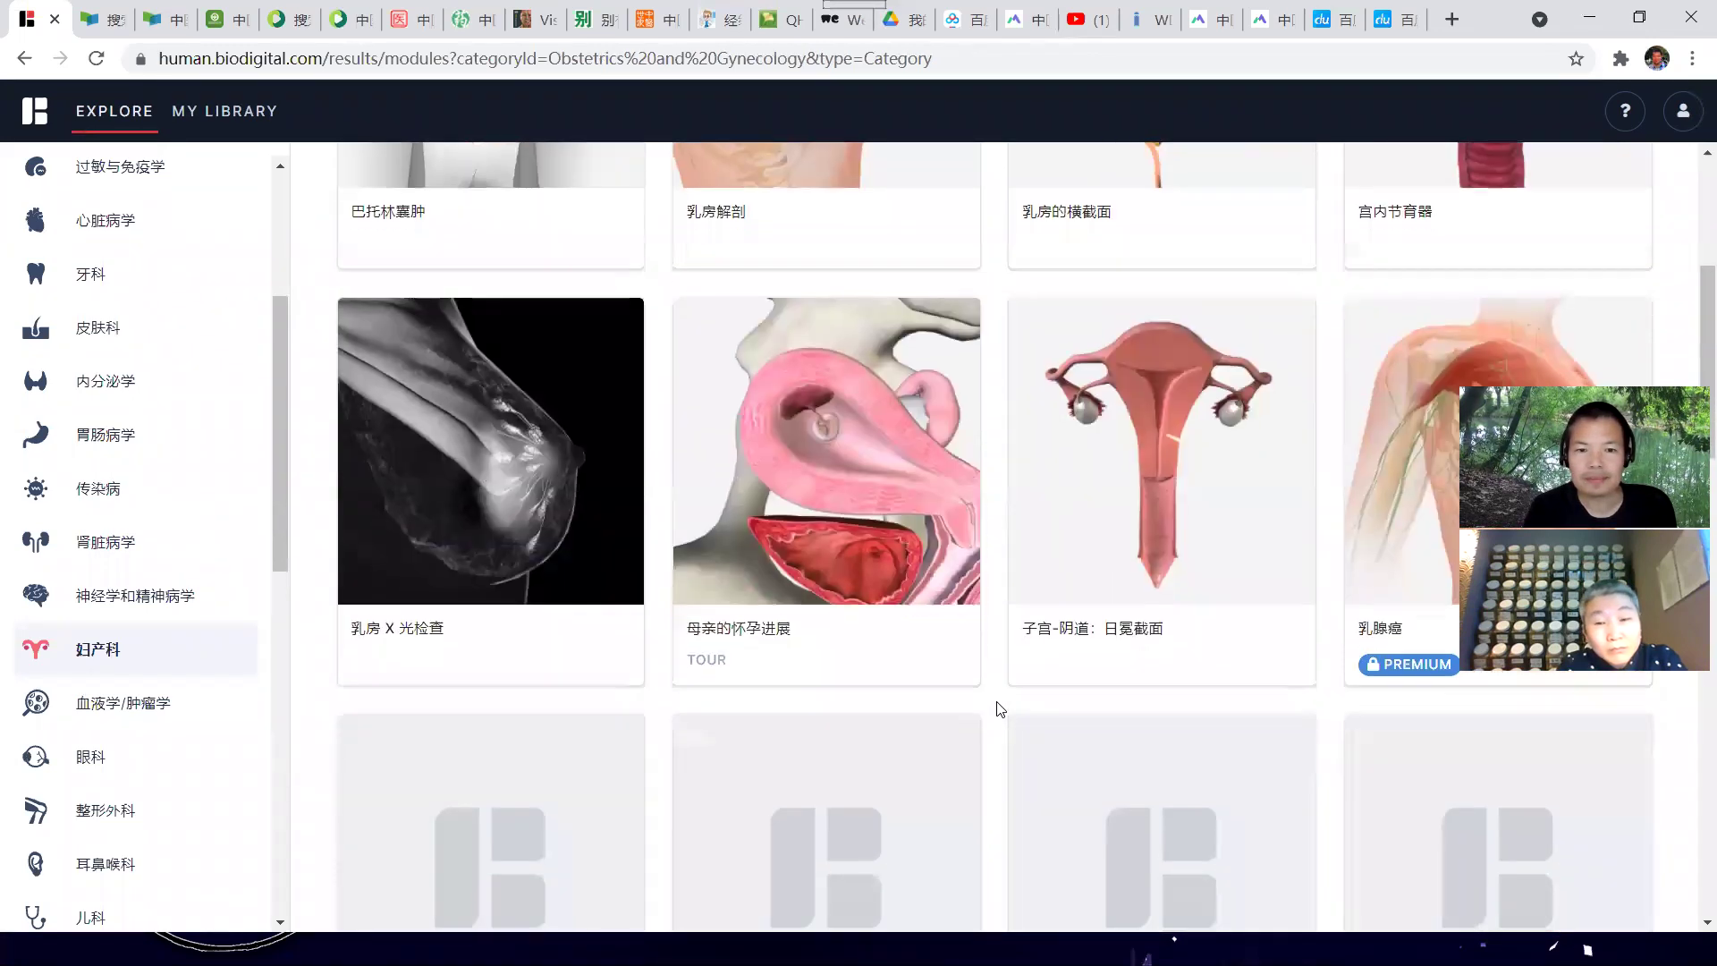
mouse_move(963, 661)
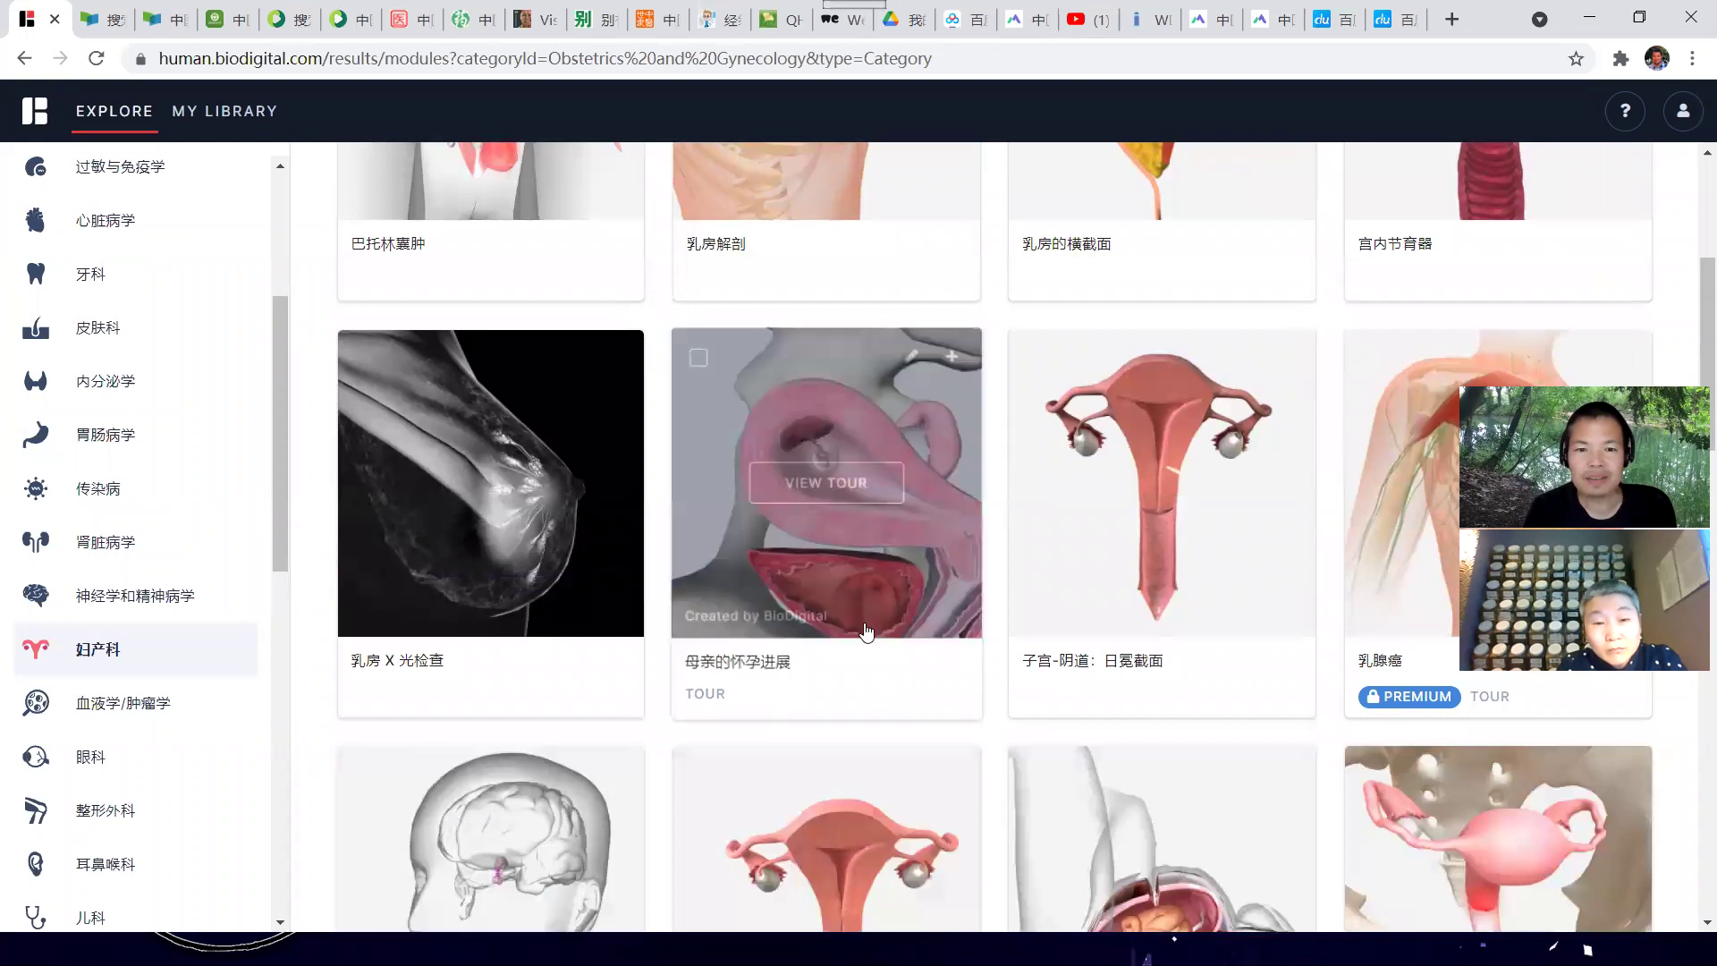
click(846, 504)
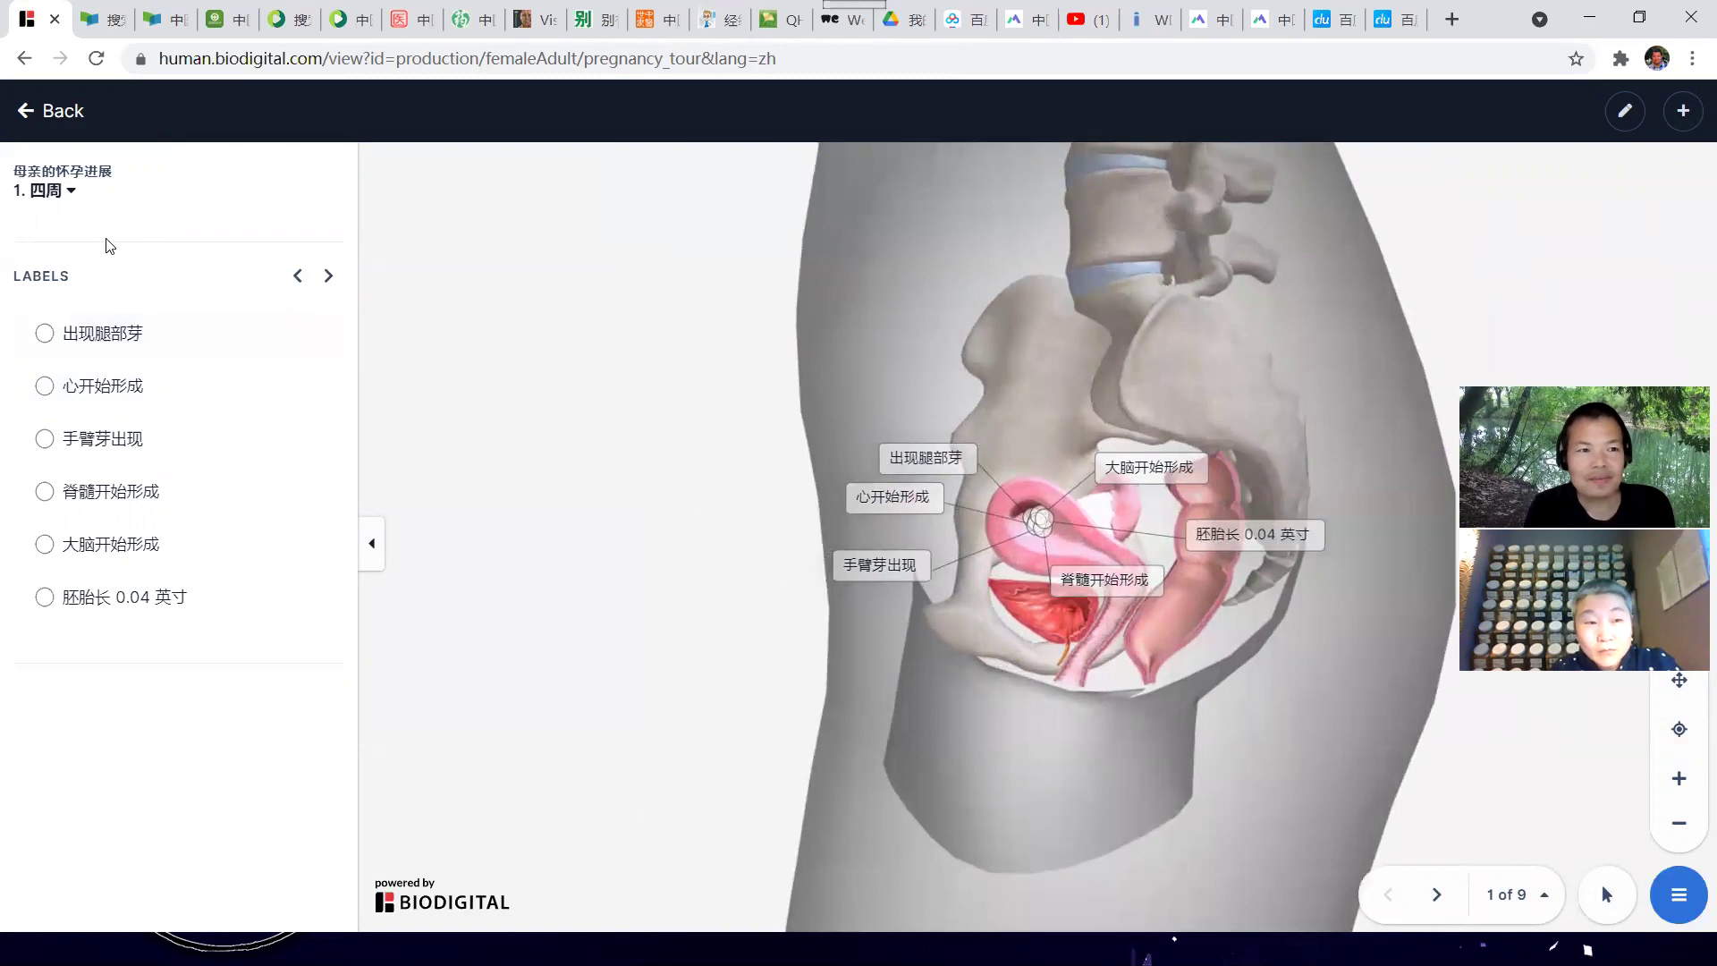
Jump the pregnancy tour to the 八周 stage, then on to 十六周
click(72, 197)
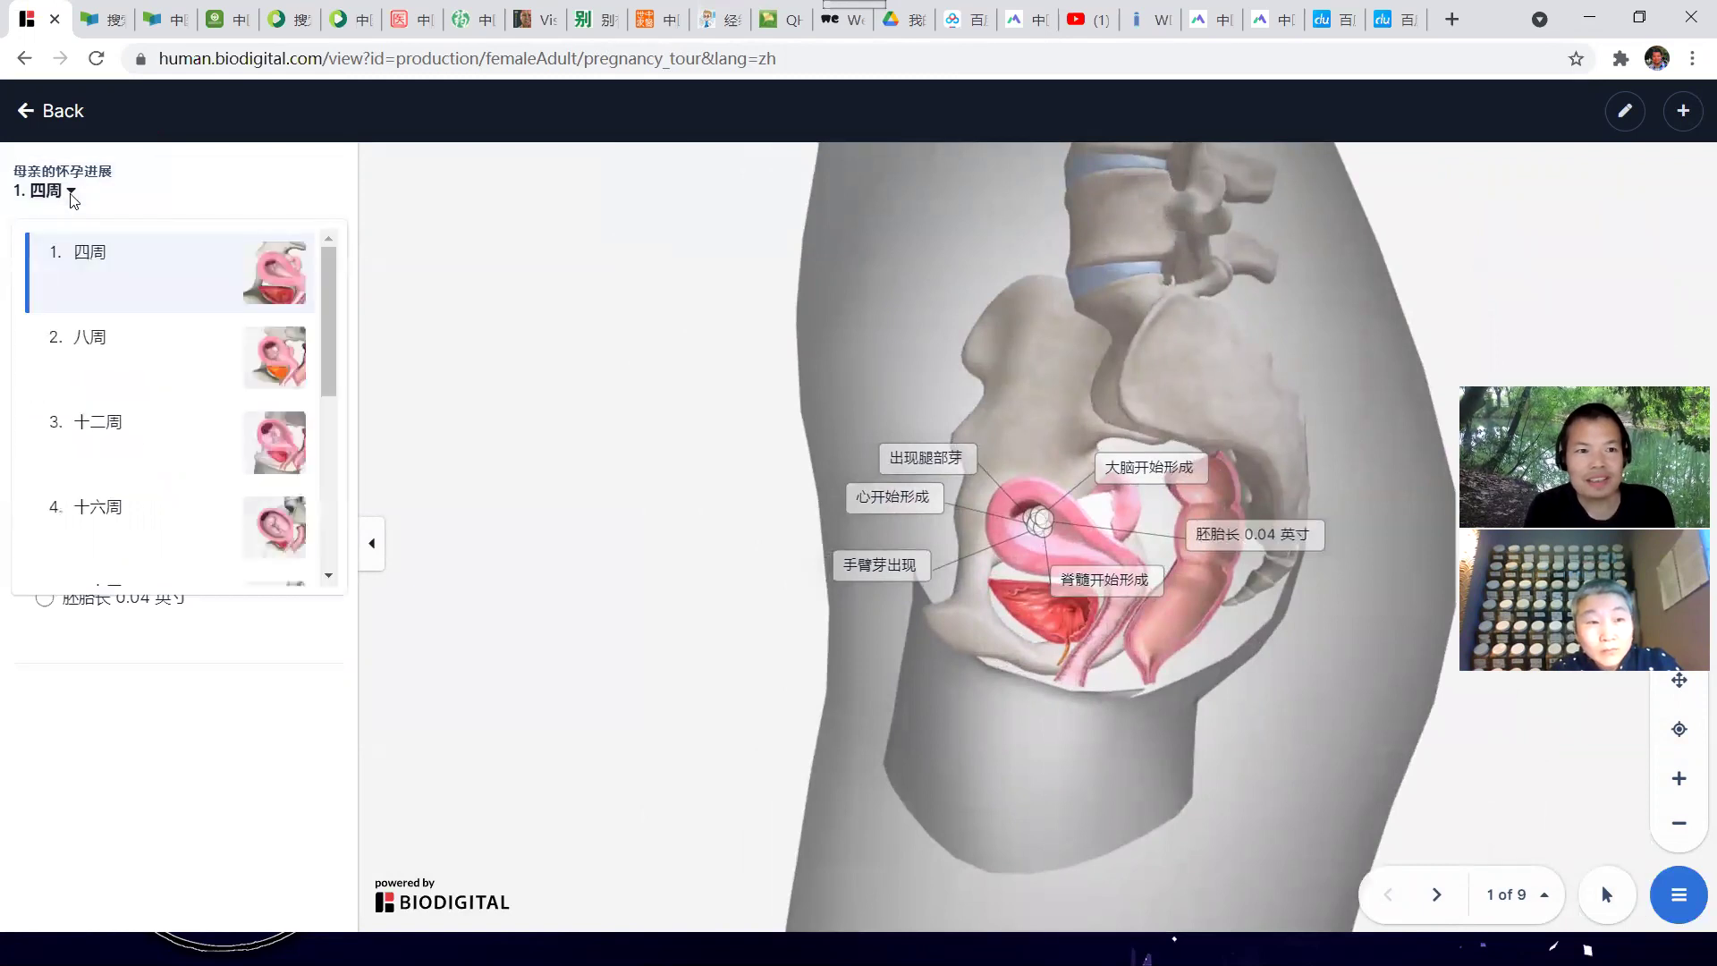
click(106, 352)
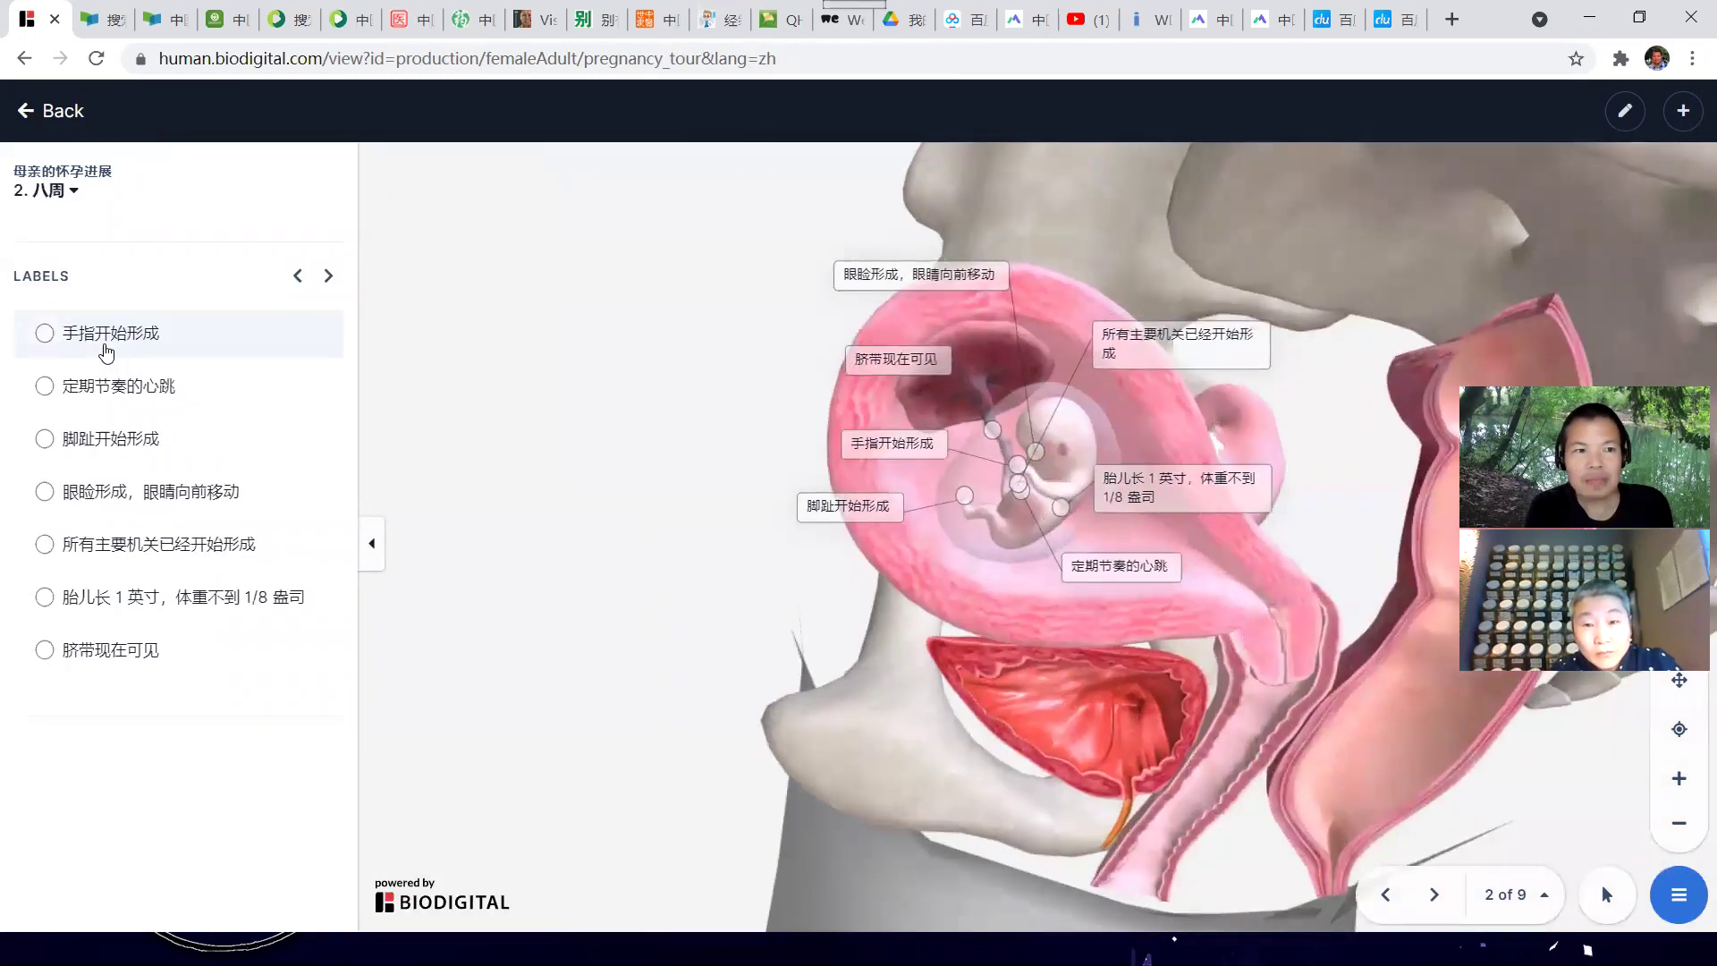
click(76, 194)
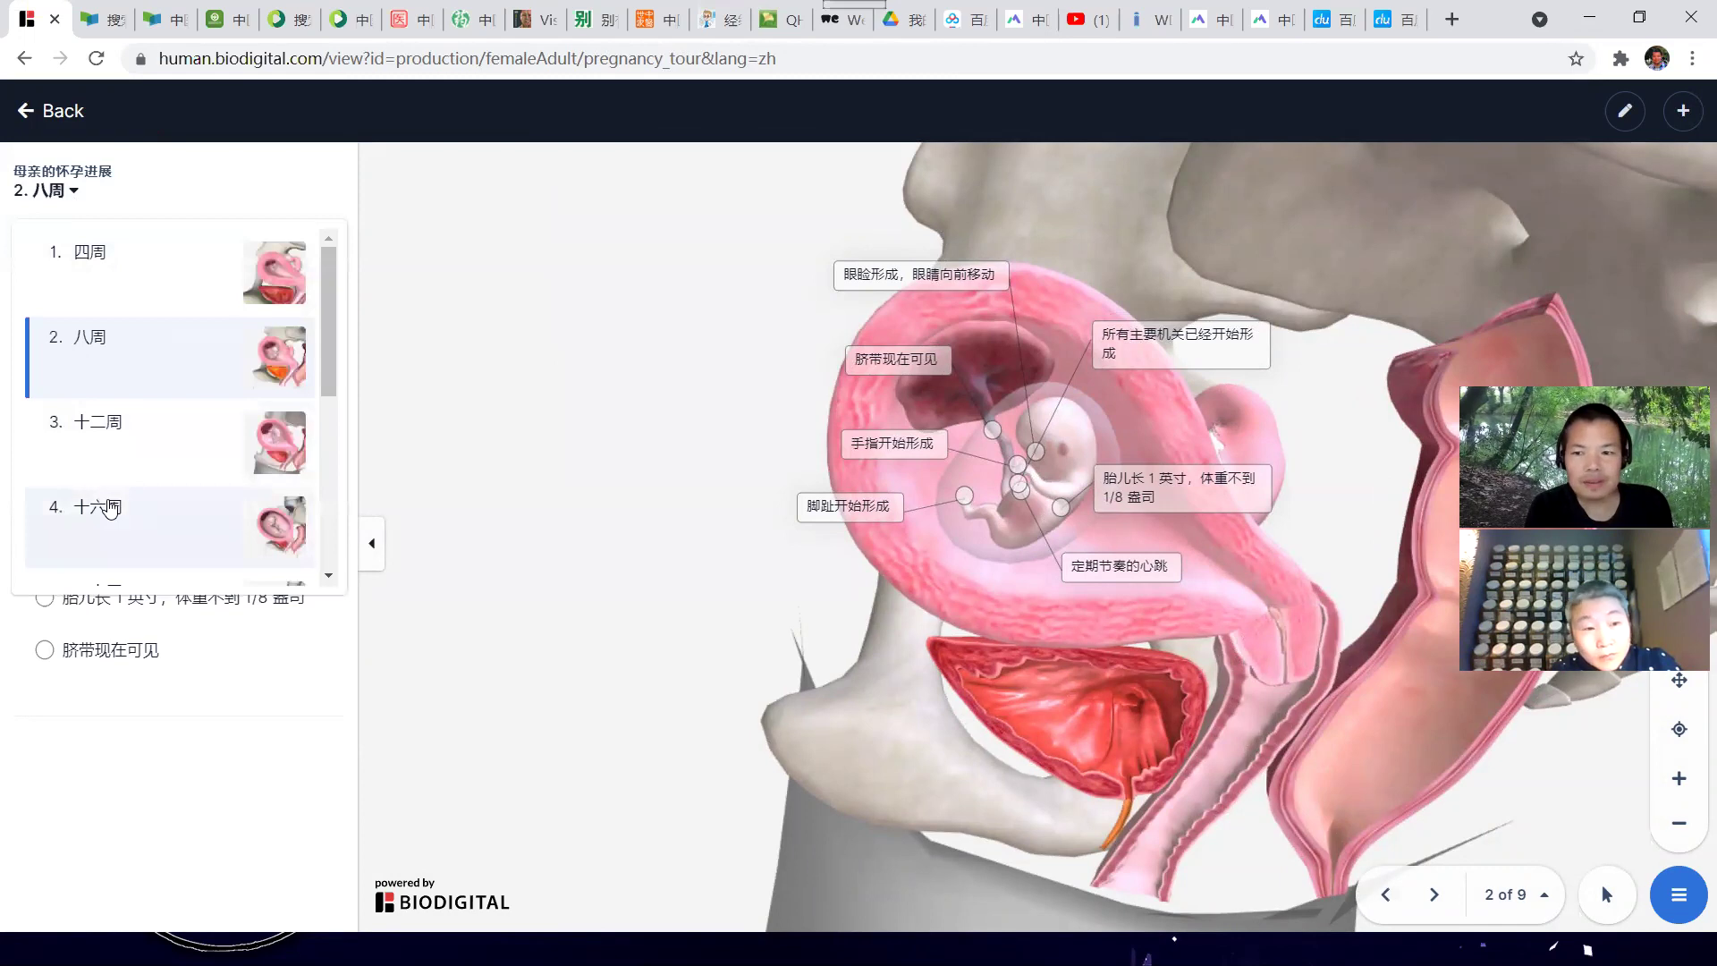
click(97, 516)
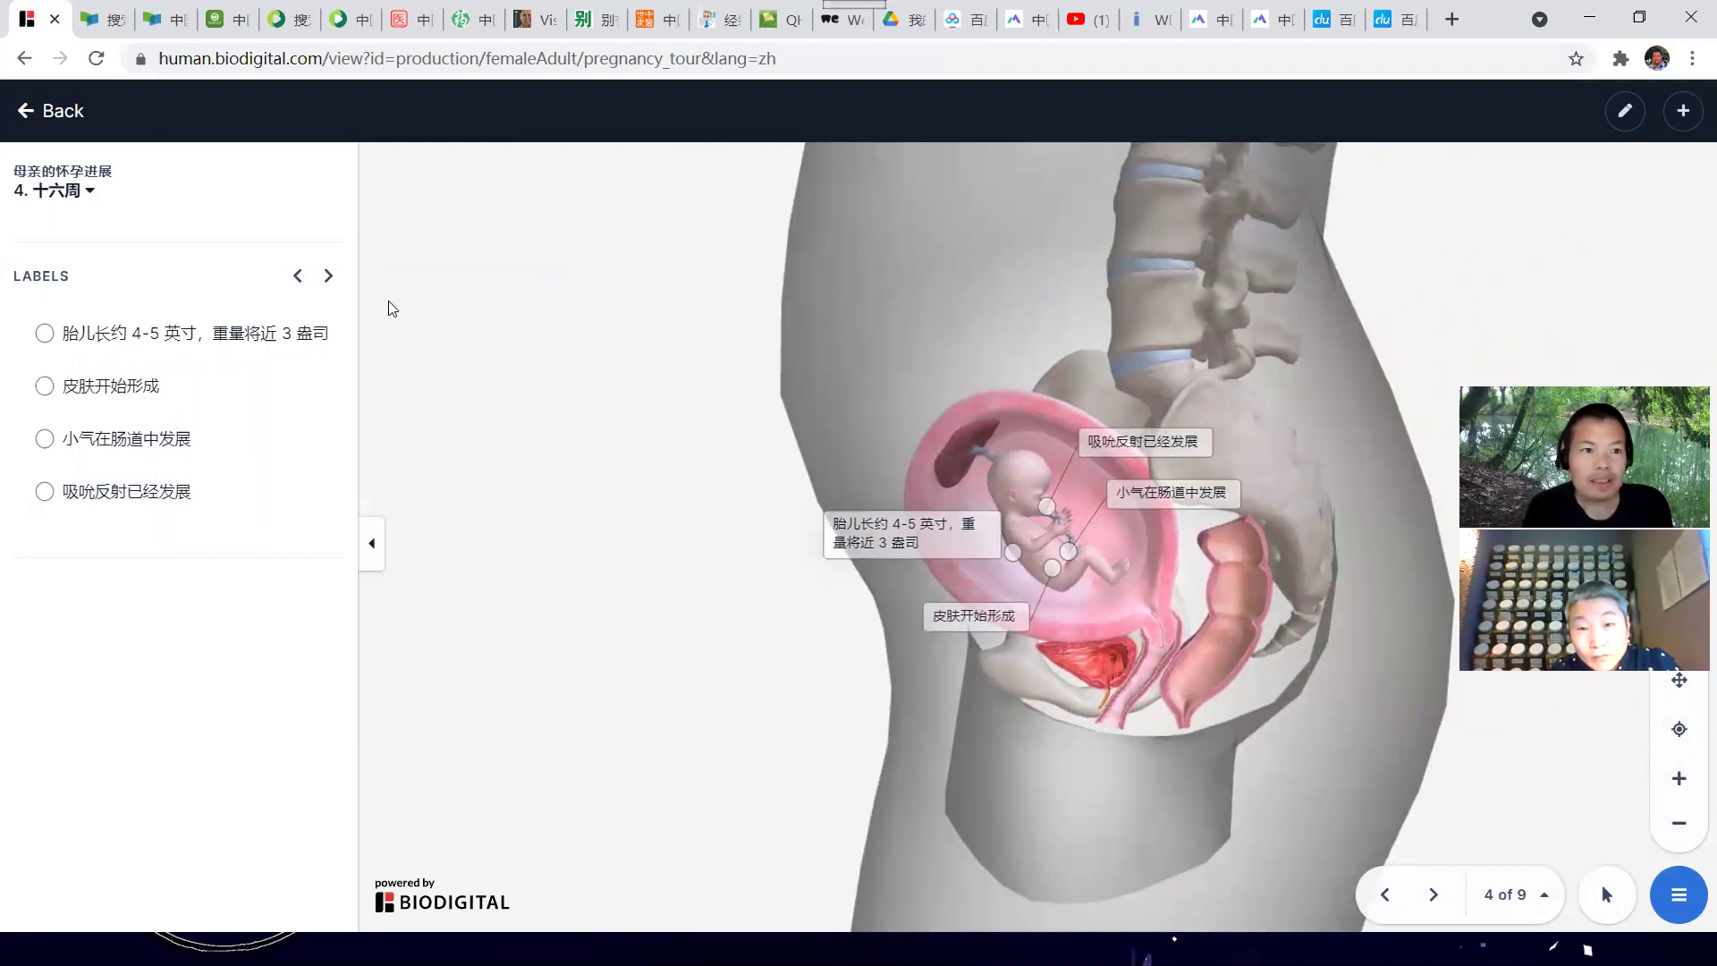
Advance to the 皮肤开始形成 label, then customize the tour in Studio
click(330, 277)
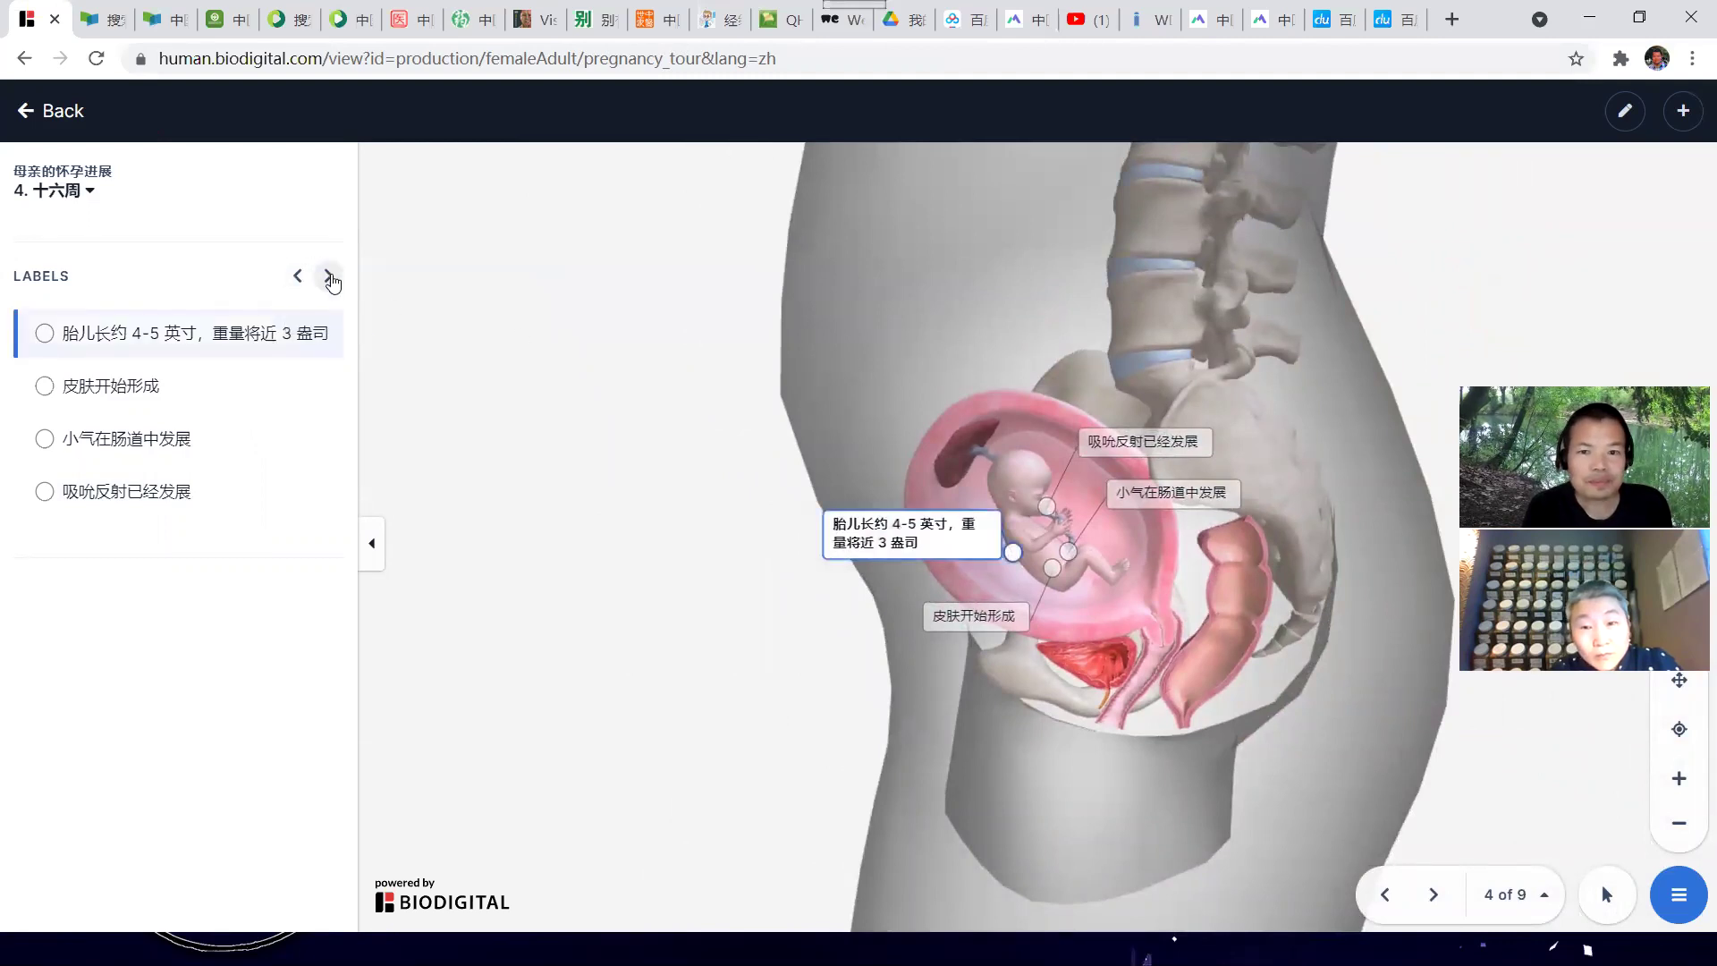
click(330, 277)
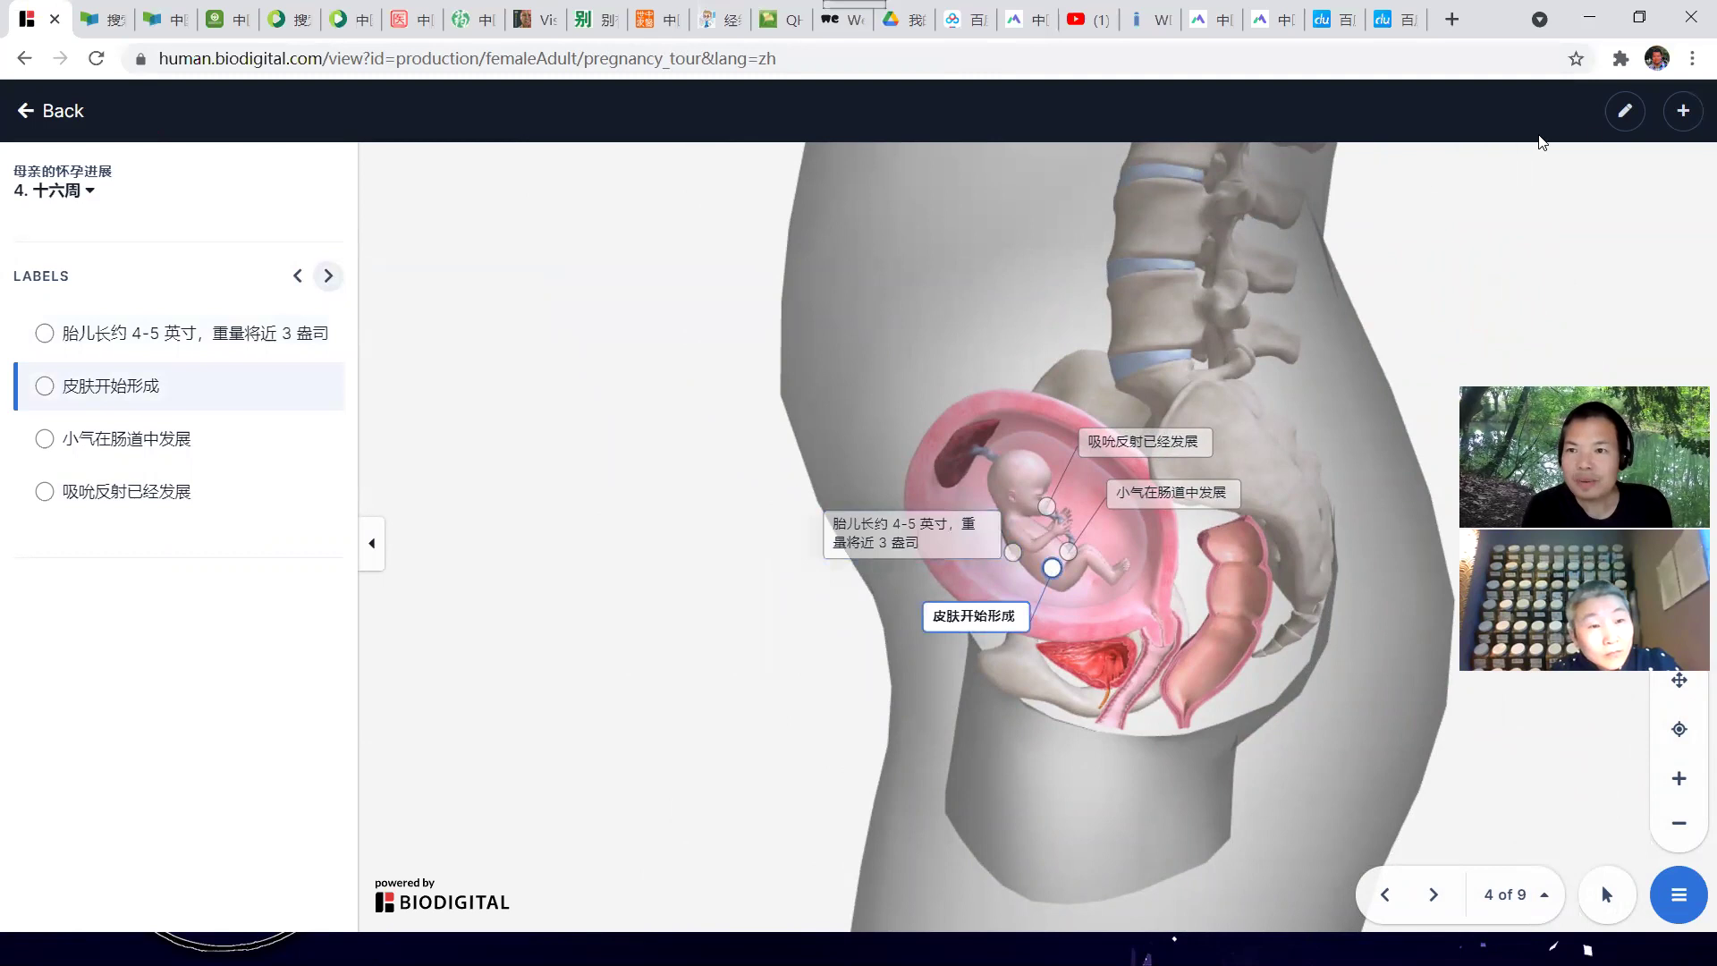
click(1624, 121)
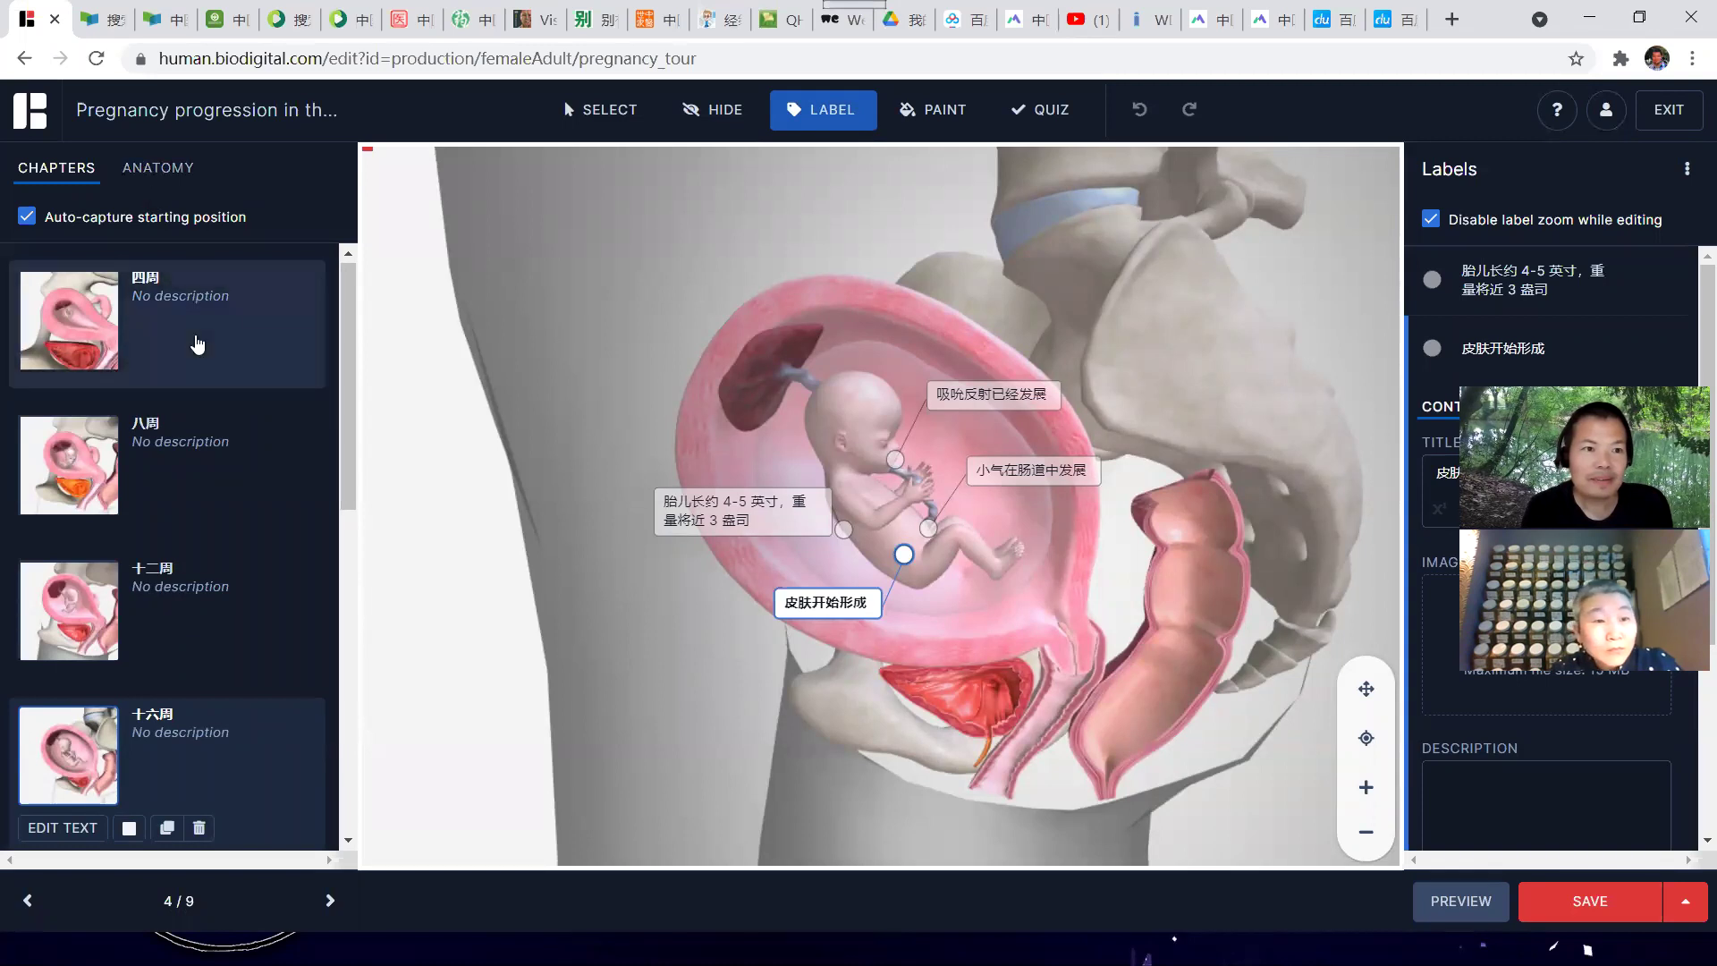
In the chapter list, load the 四周, 八周 and 十二周 chapters in turn
click(170, 176)
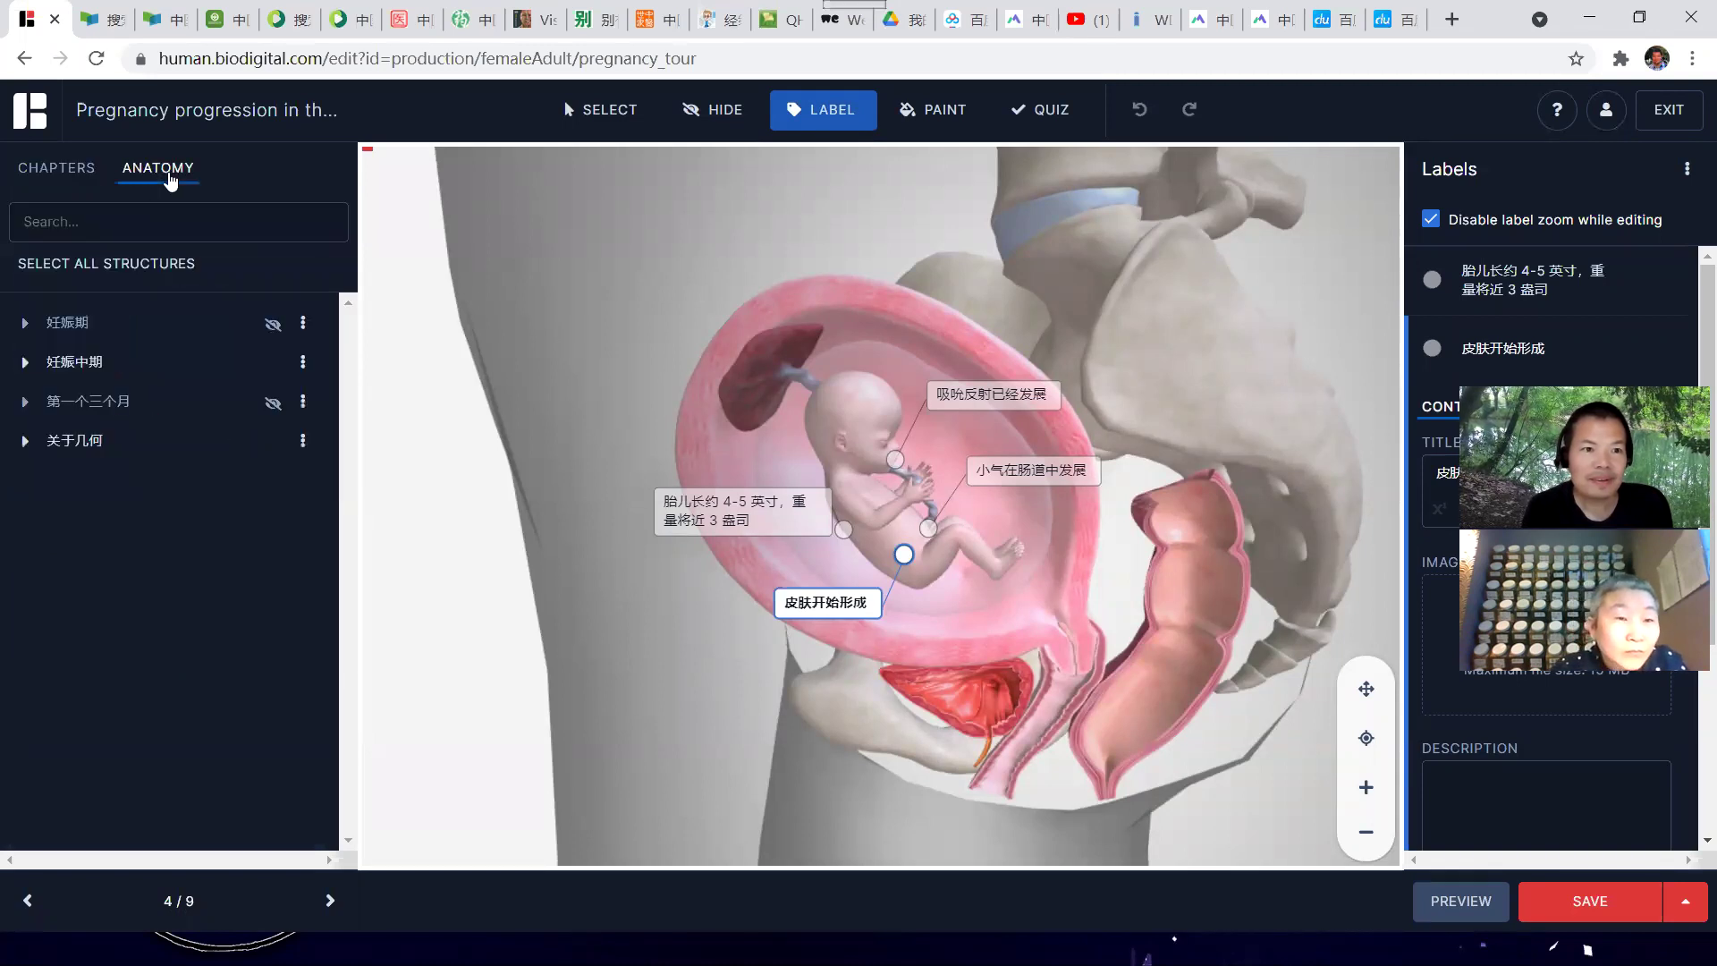
click(80, 177)
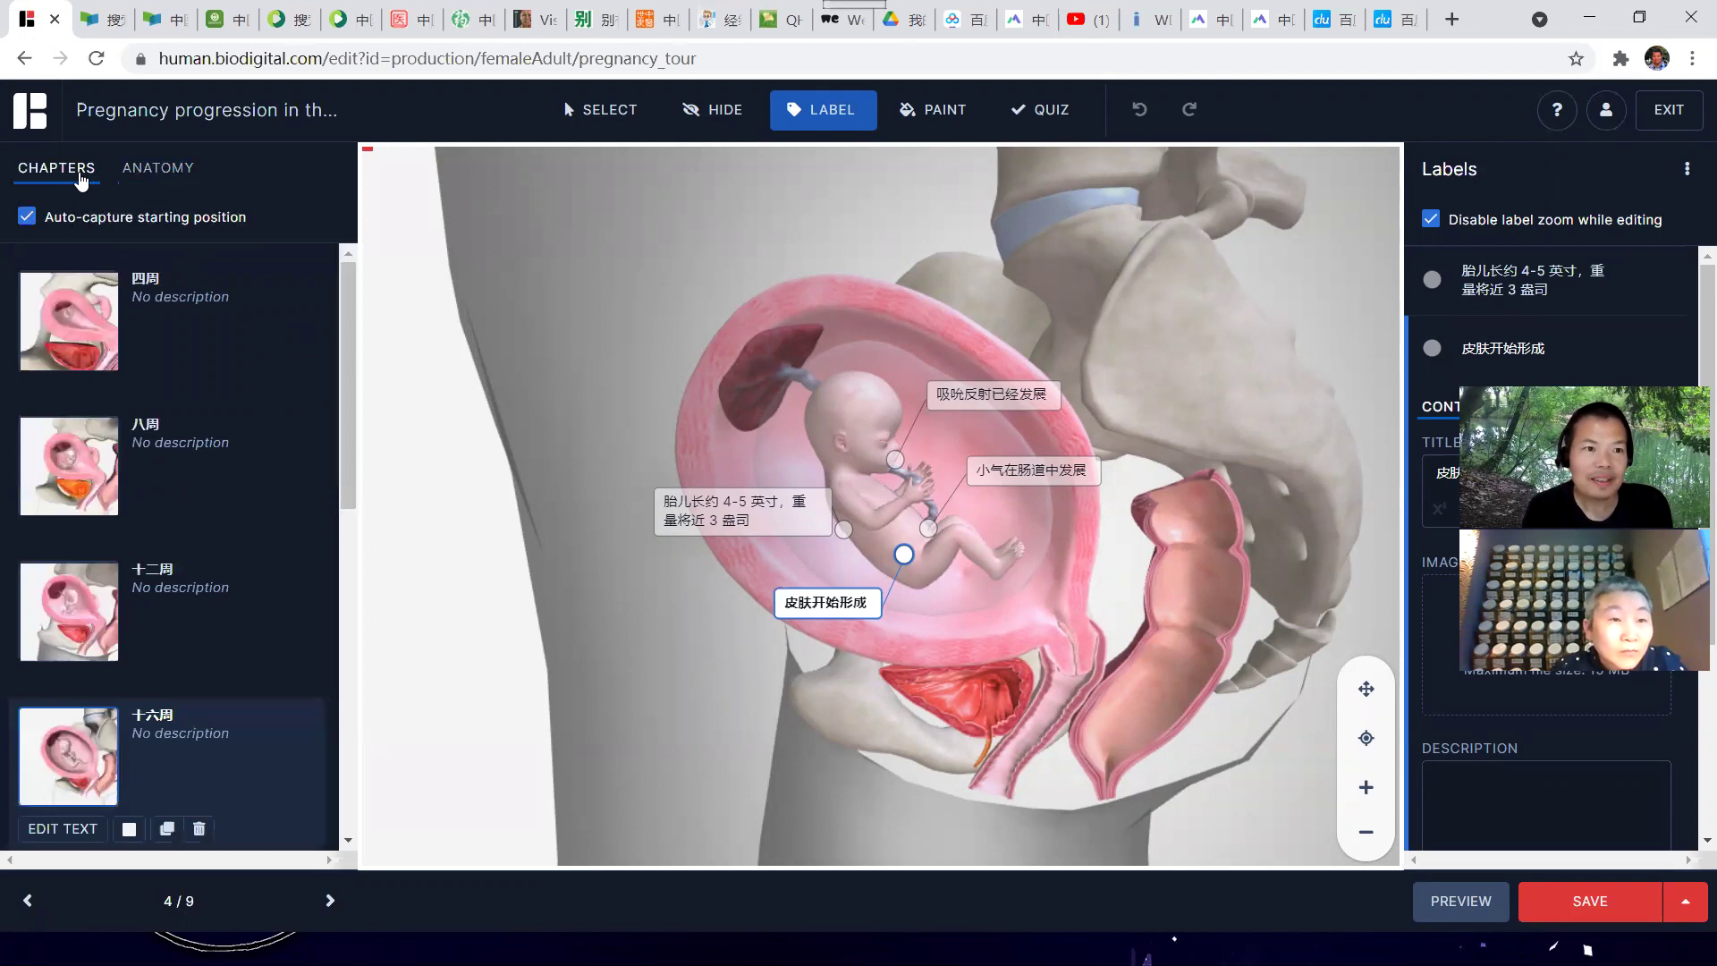
scroll(205, 459, down, 5)
scroll(205, 459, up, 5)
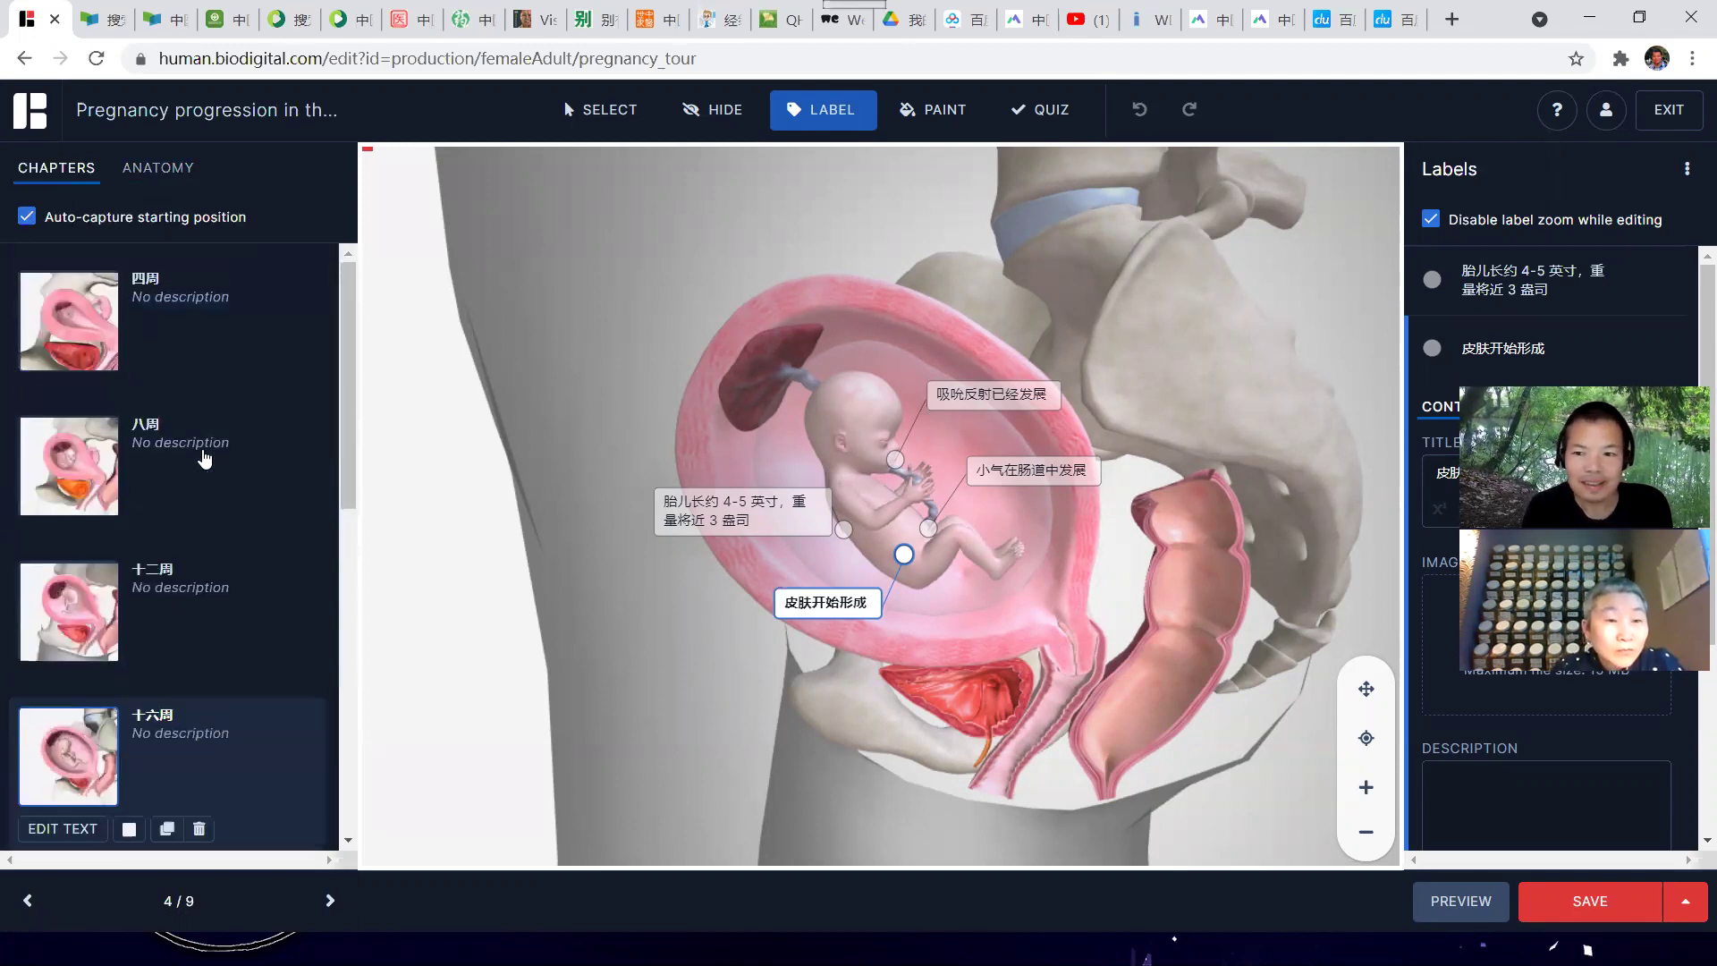
click(87, 346)
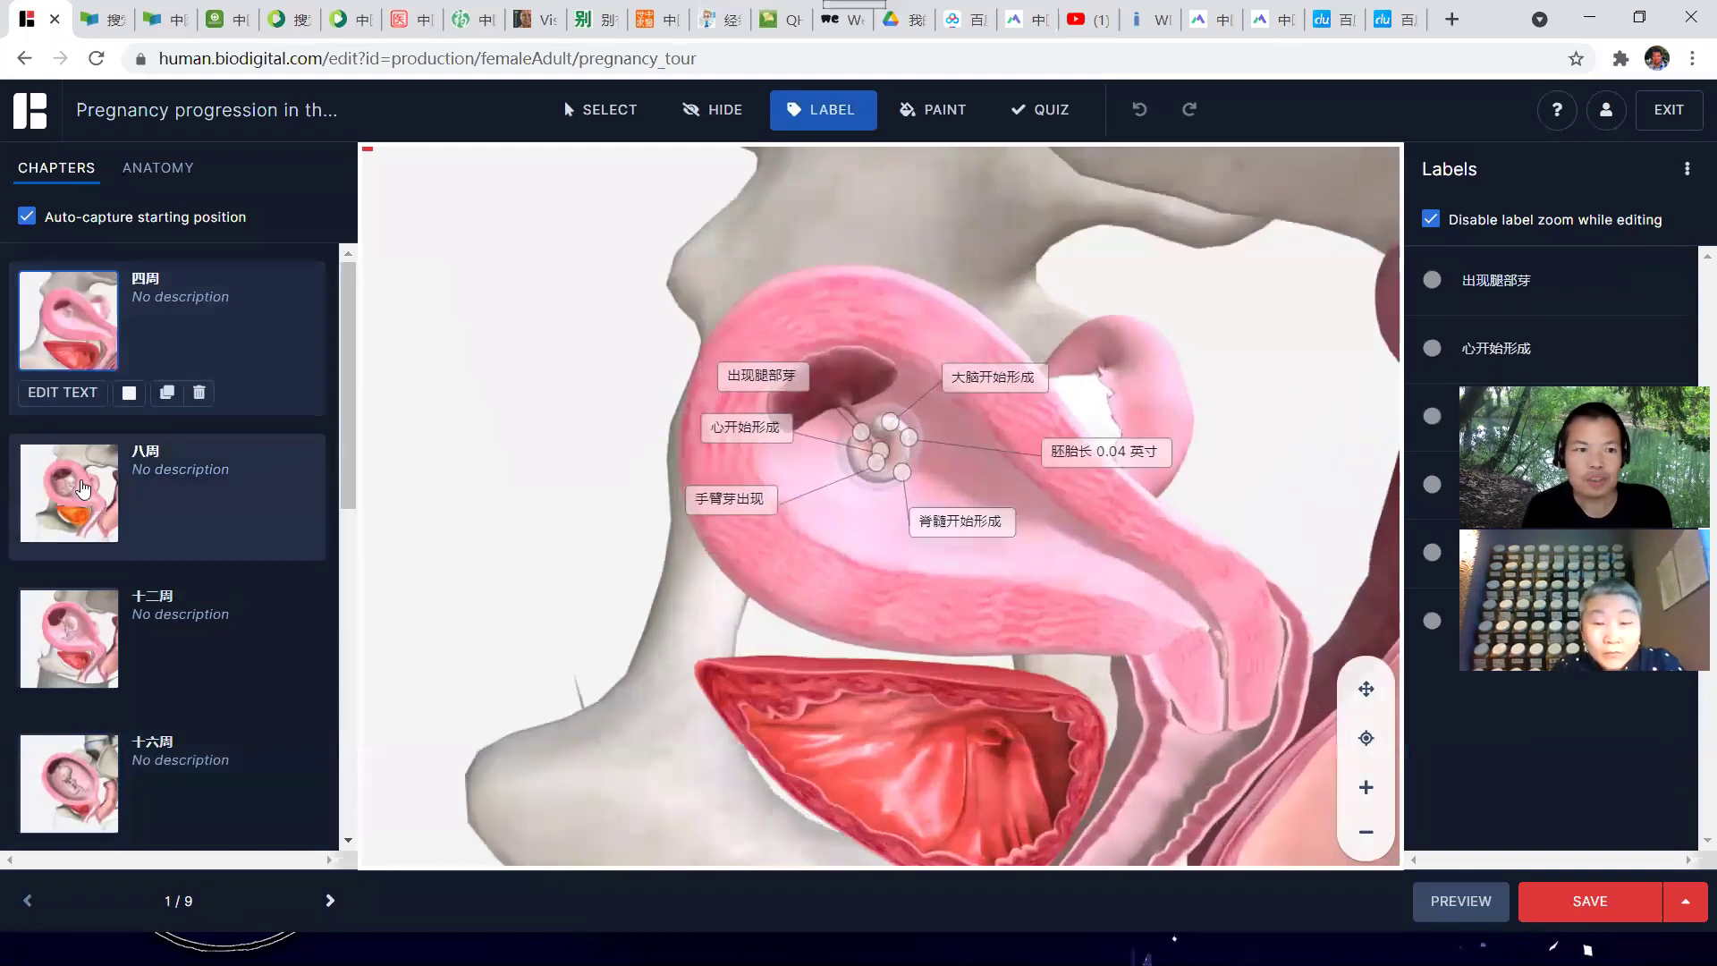
click(88, 503)
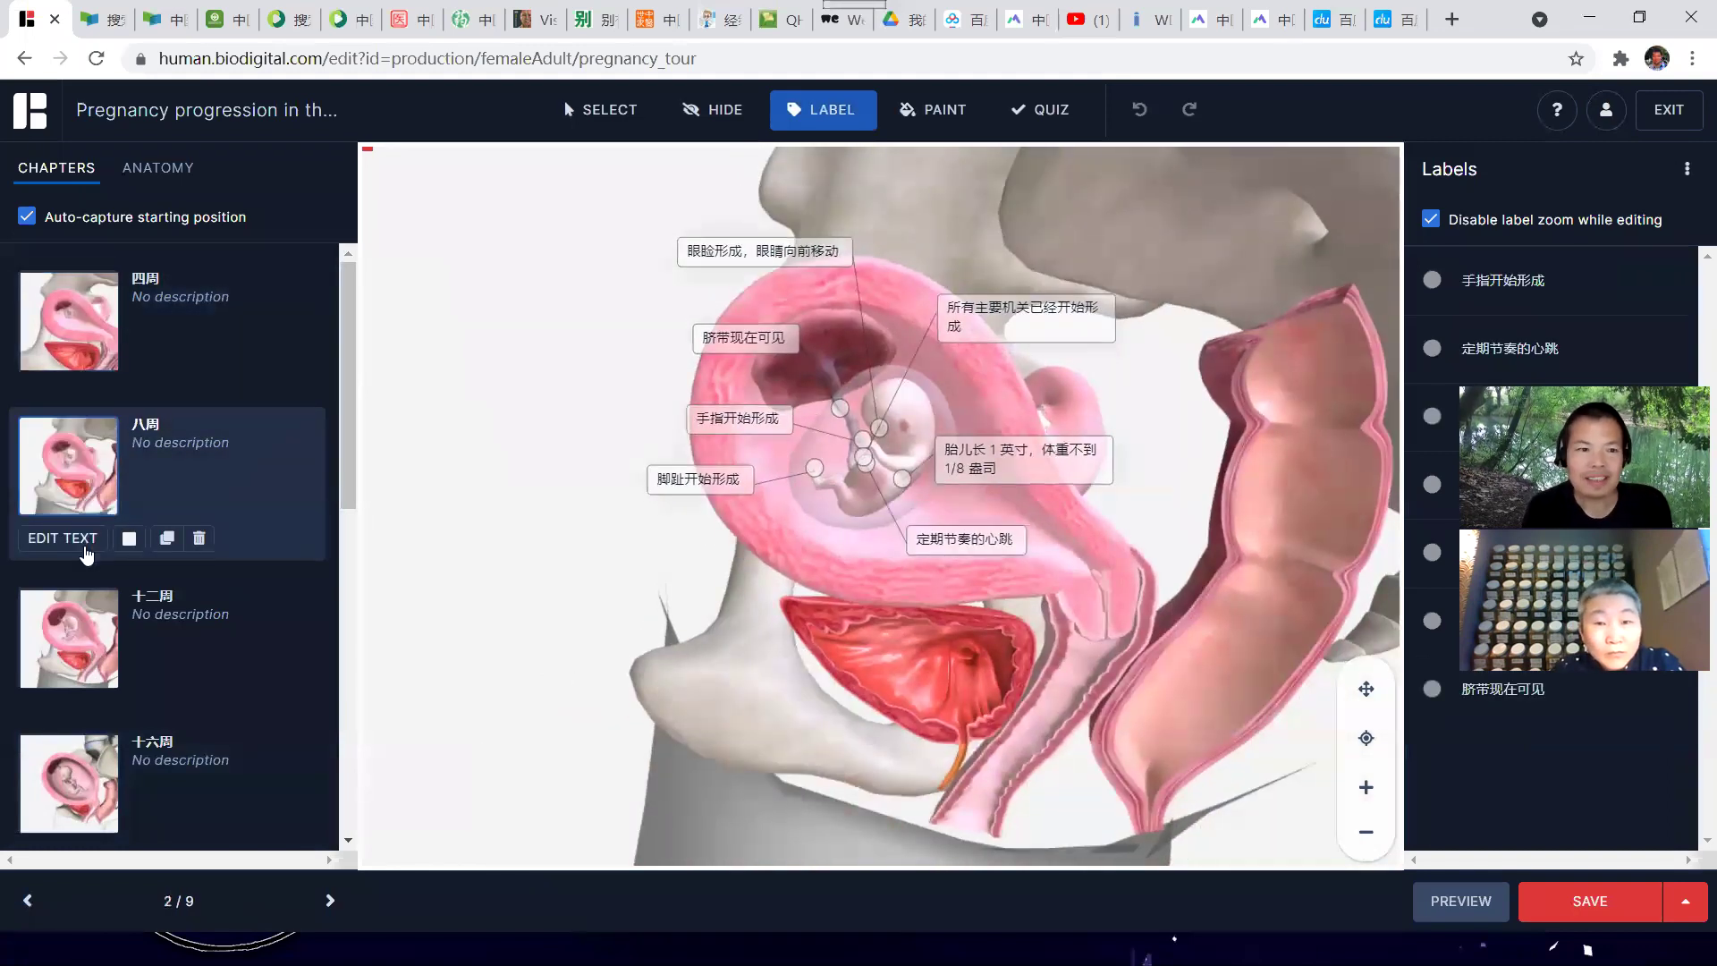
click(79, 634)
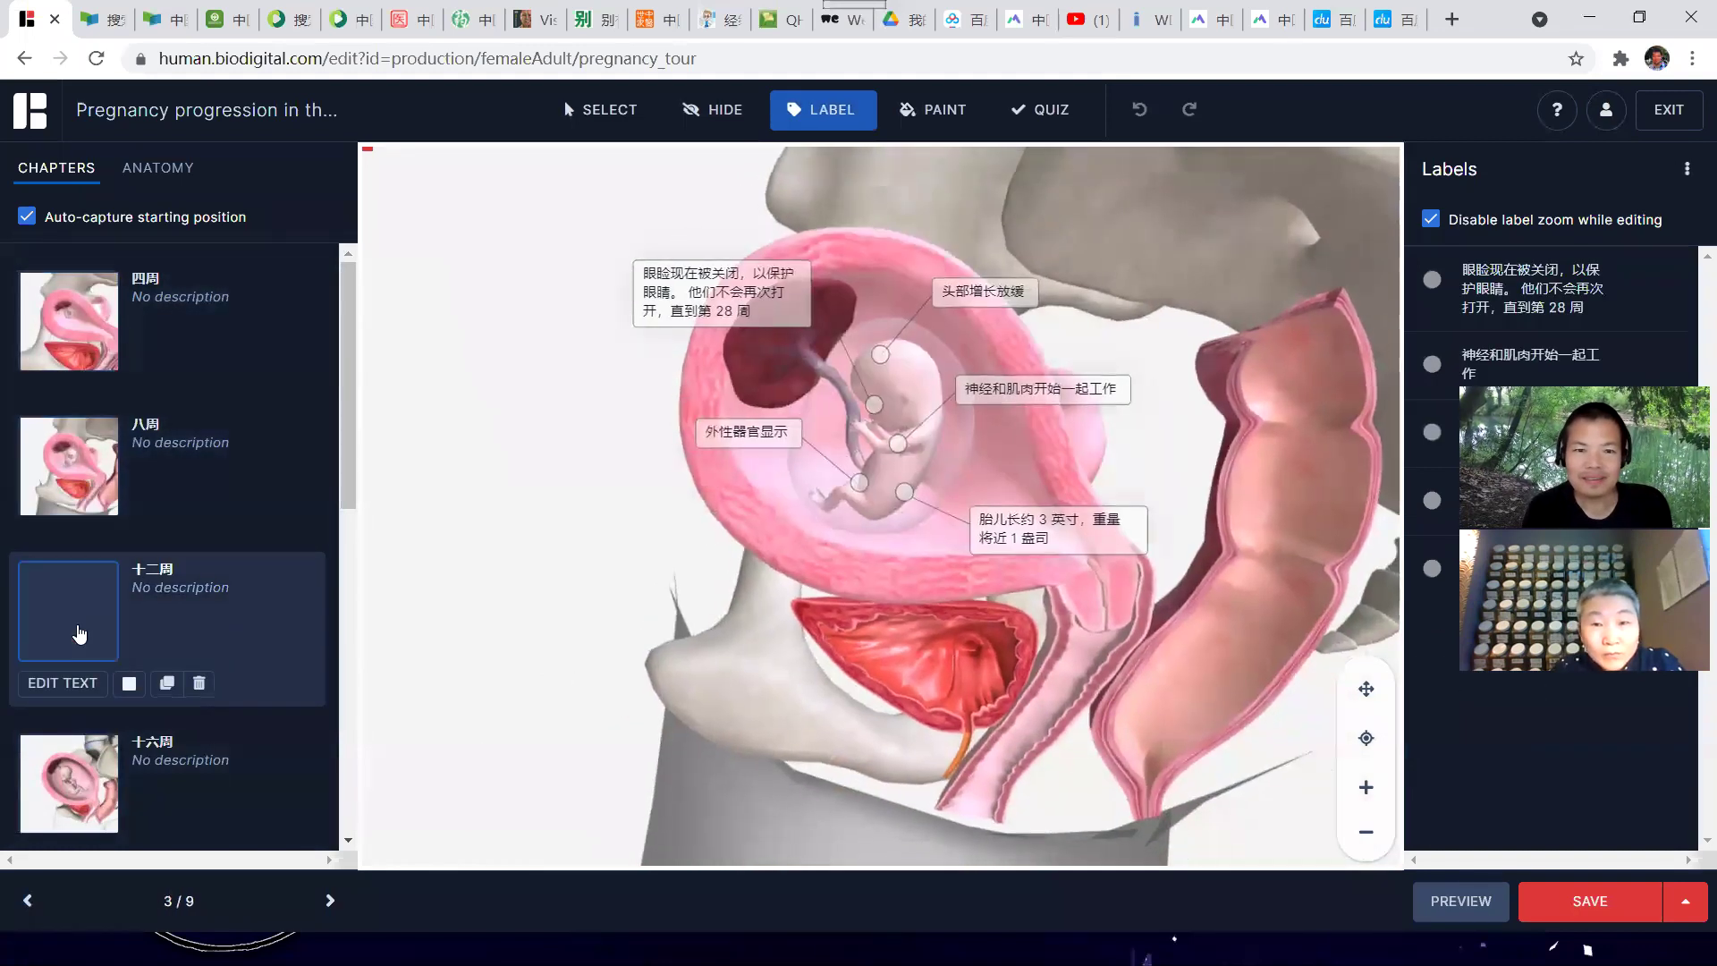
Load the 二十周, 二十四周 and final 三十七至四十周 chapters, then switch windows with Alt+Tab
scroll(80, 634, down, 3)
scroll(77, 624, down, 2)
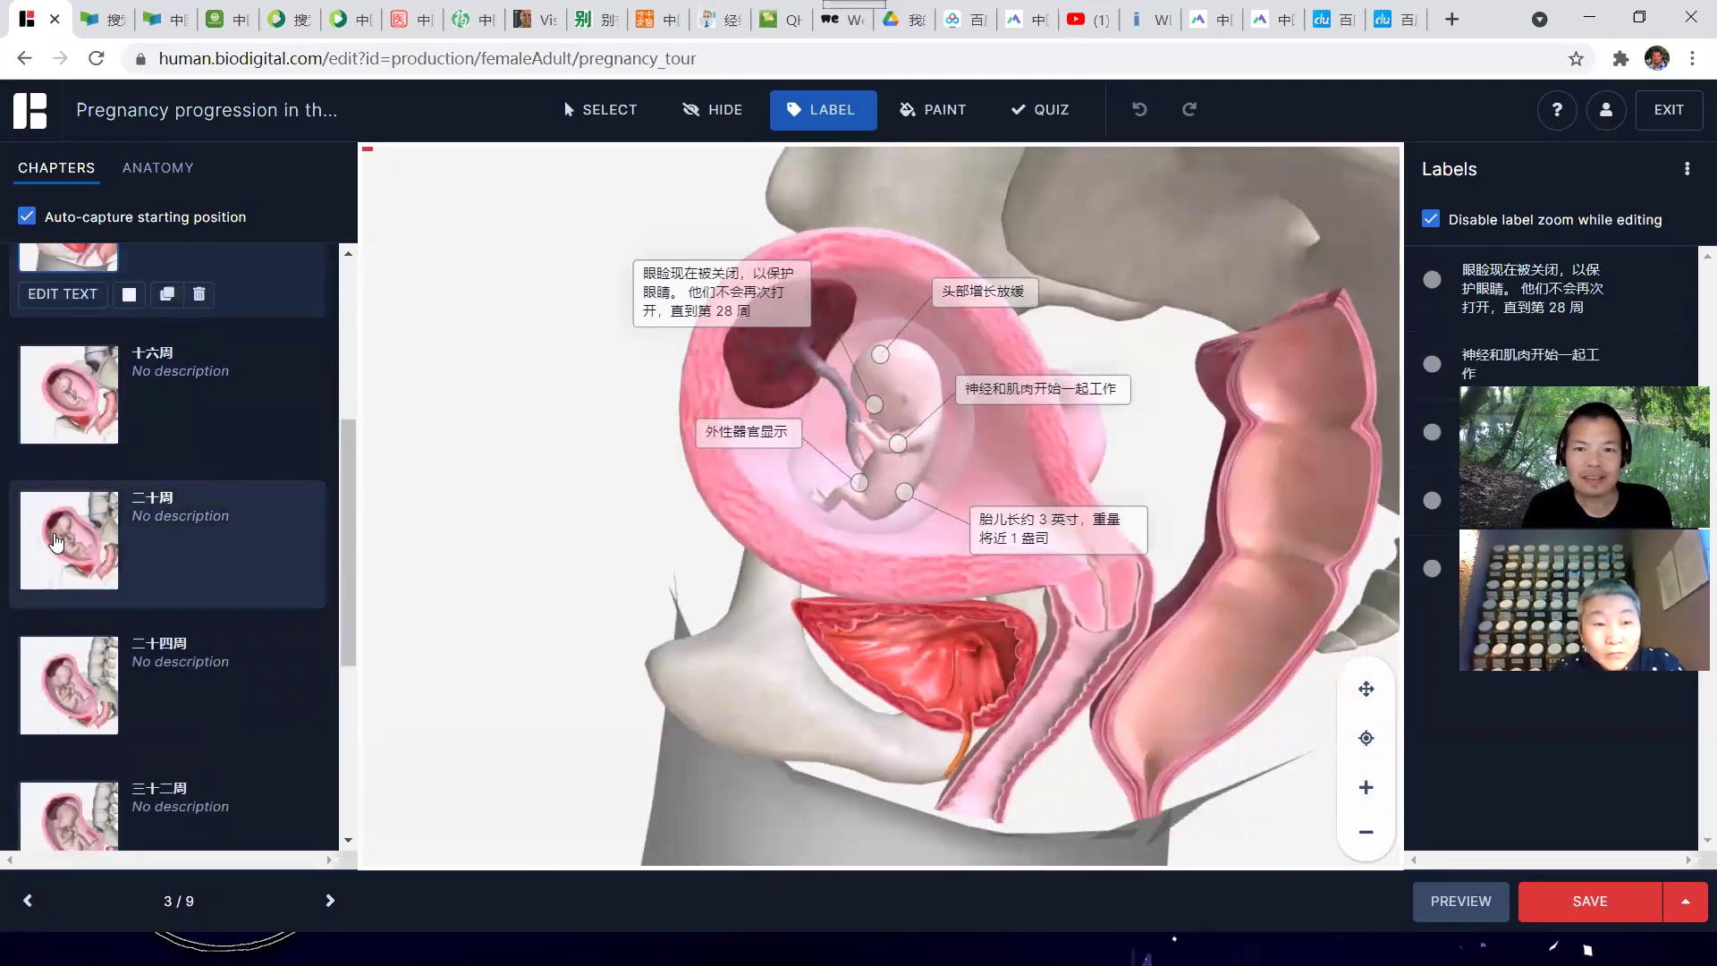
click(56, 542)
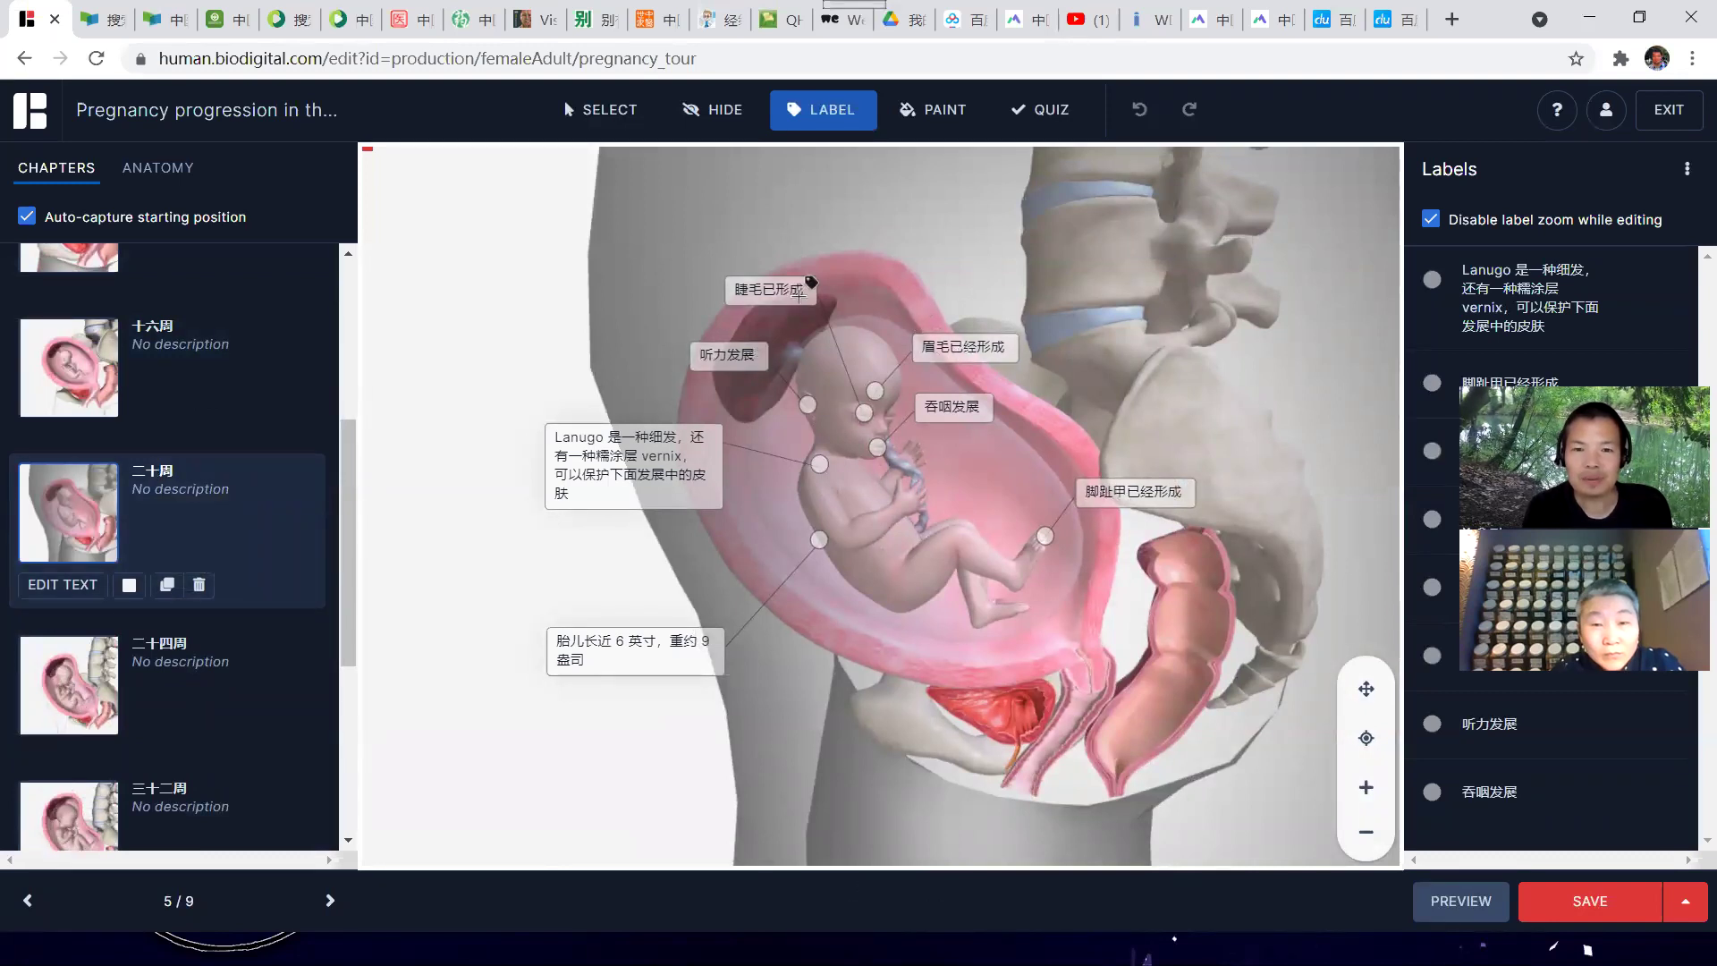
click(72, 699)
scroll(72, 699, down, 2)
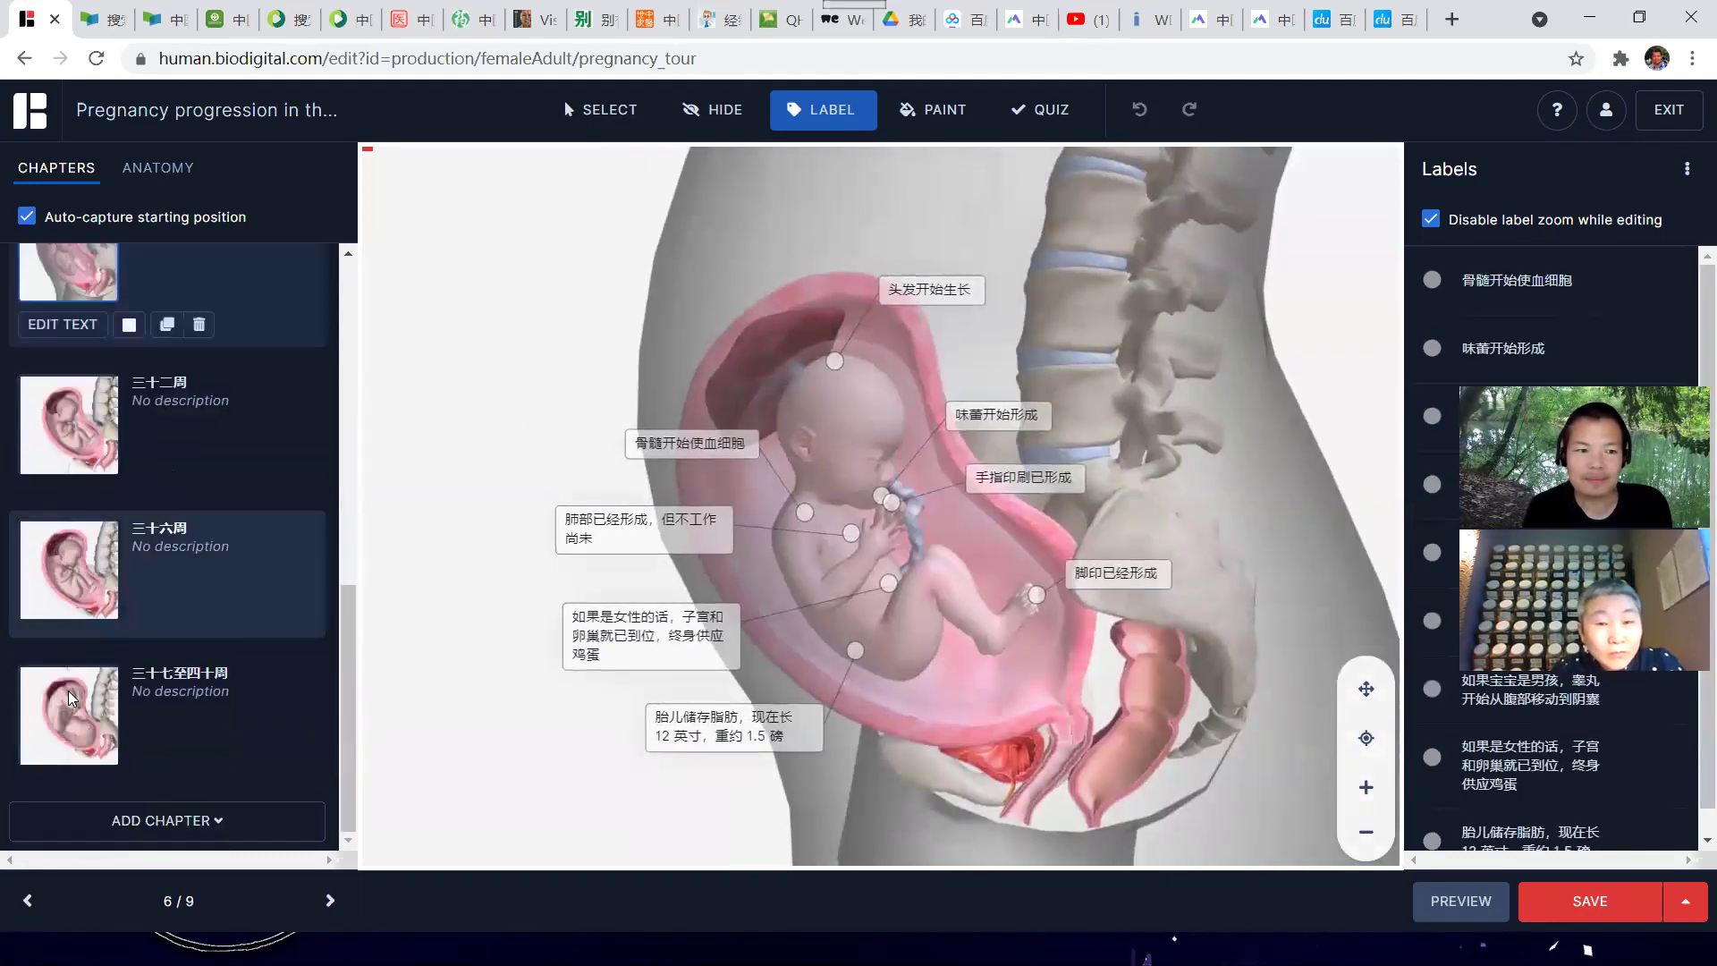
click(71, 699)
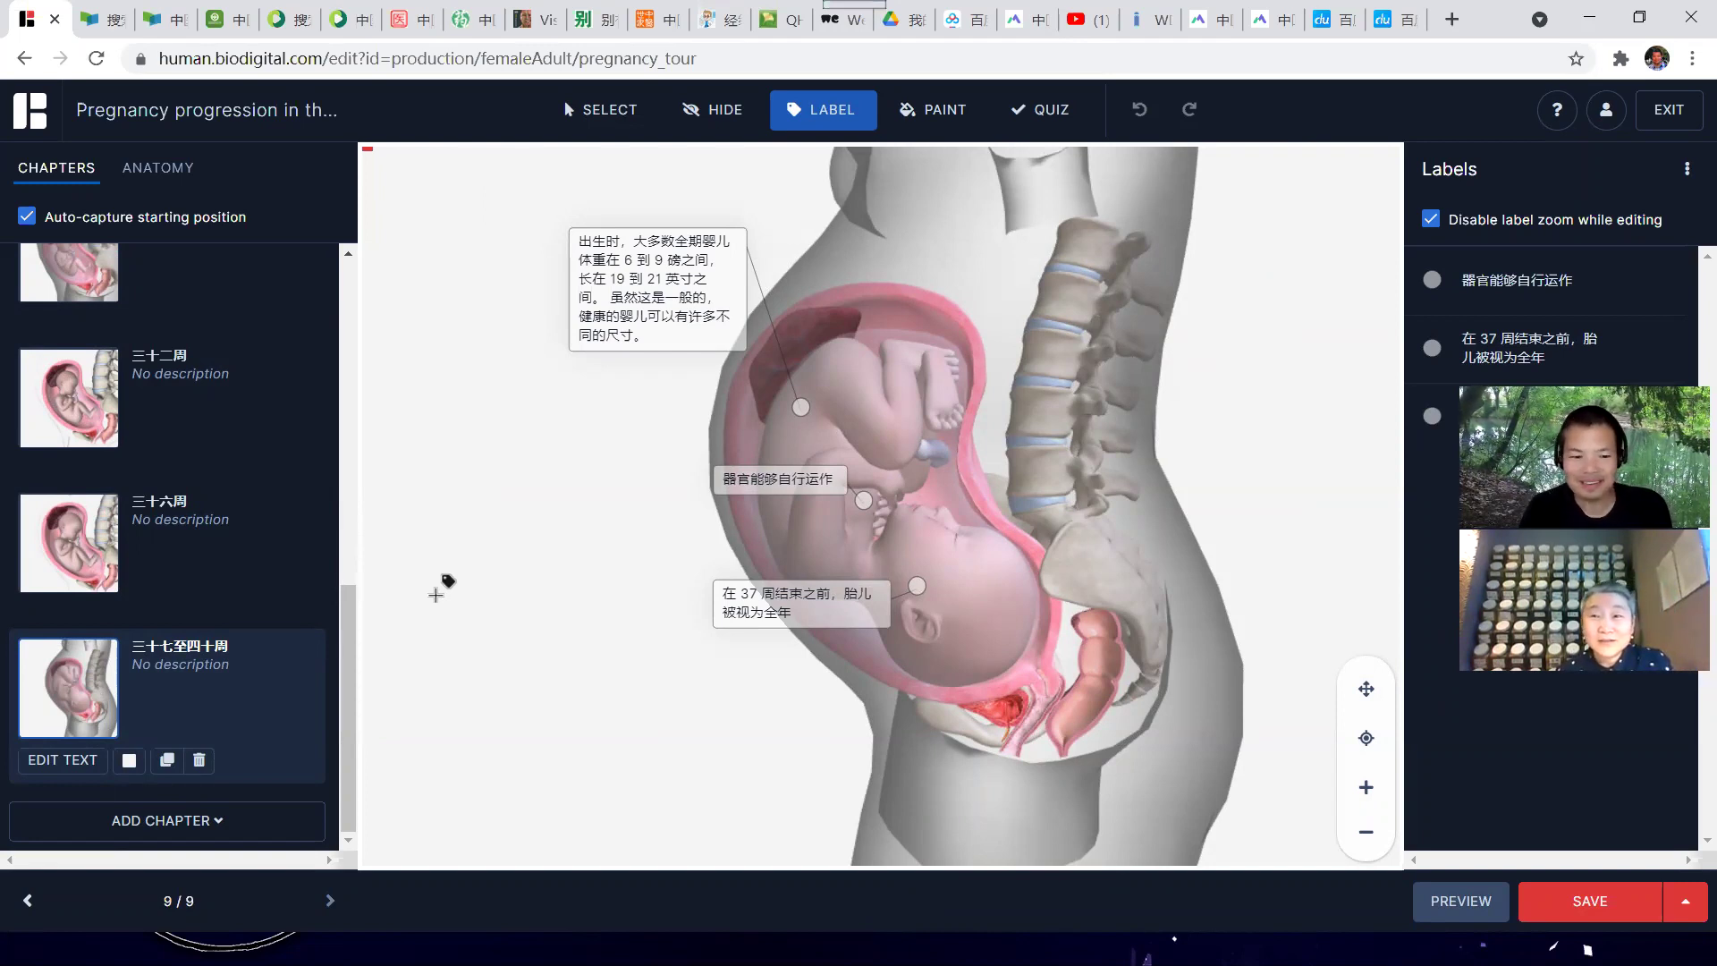
key(alt+Tab)
key(alt+Tab)
key(alt+Tab)
key(alt+Tab)
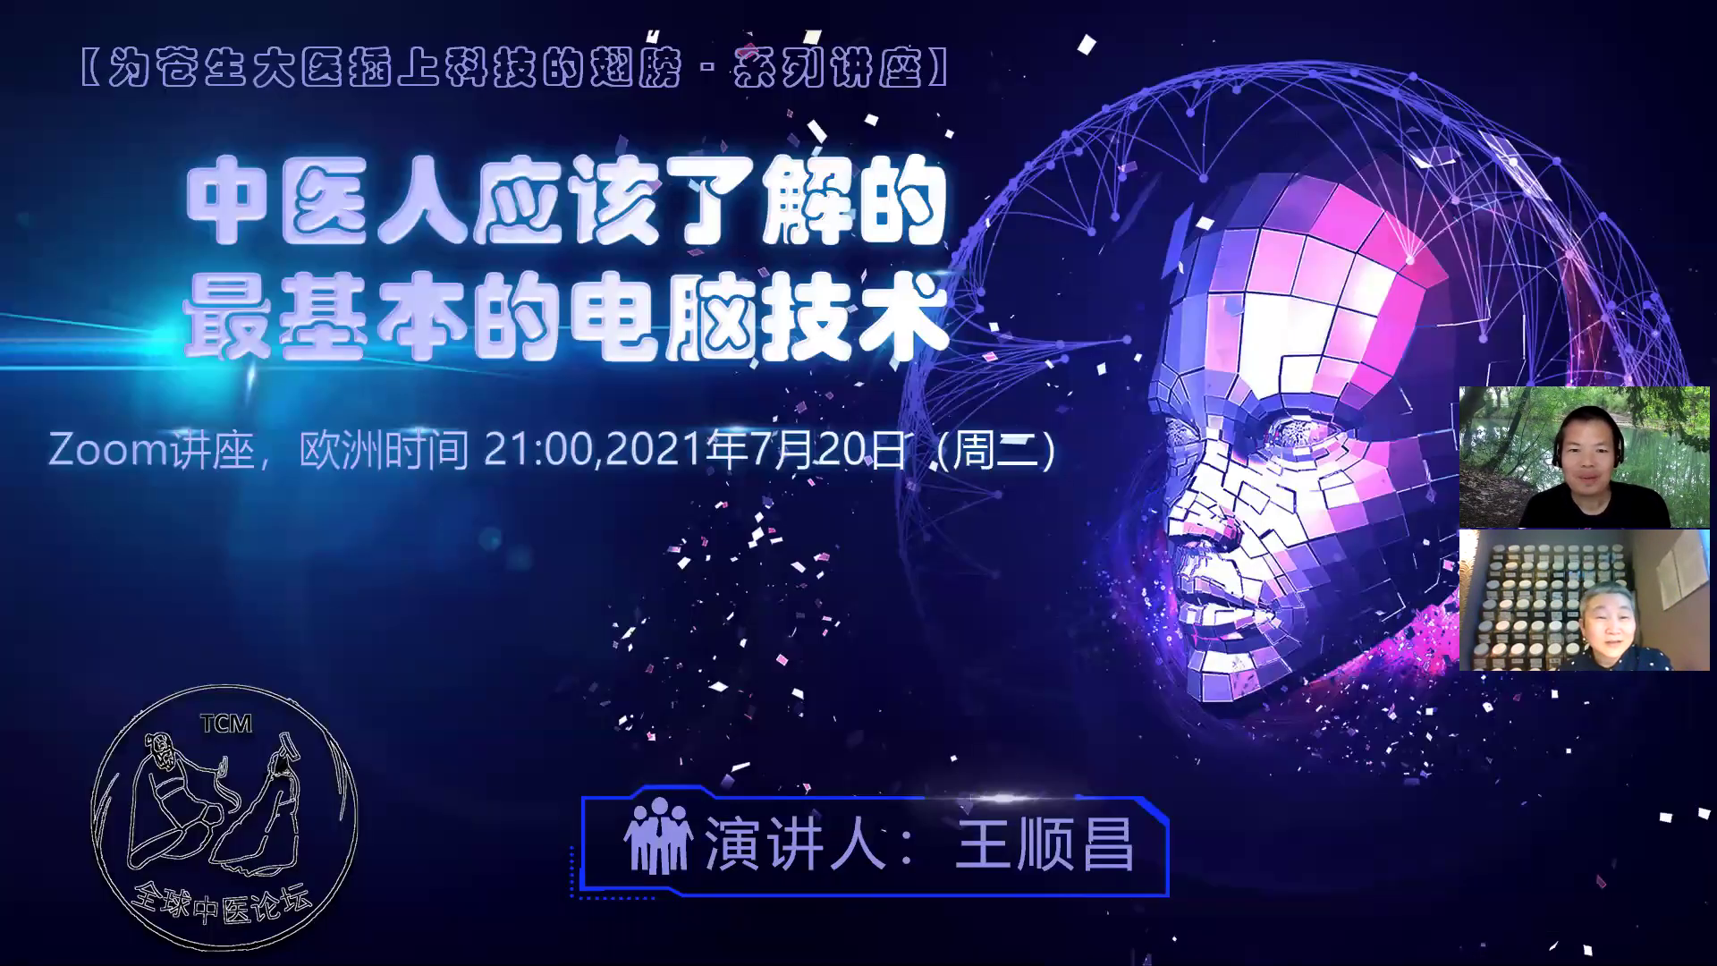
Page past the flowchart, contents and keyboard-layout slides to 中医常用网站, revealing its website lists
key(Right)
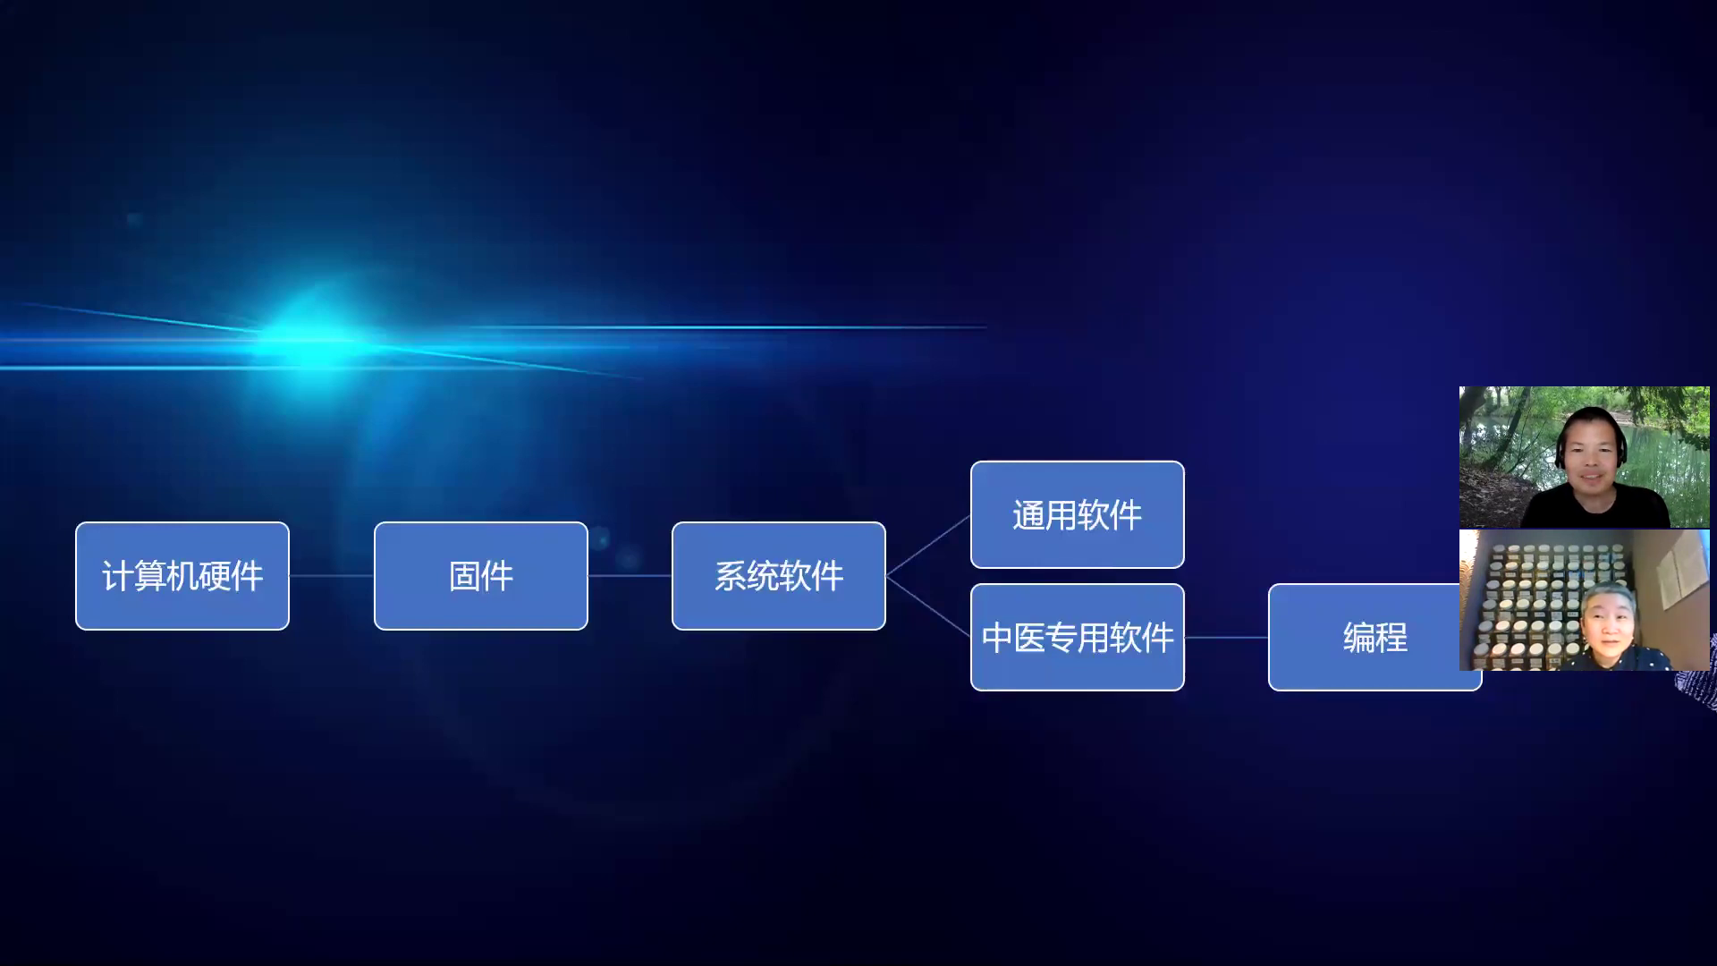
key(Right)
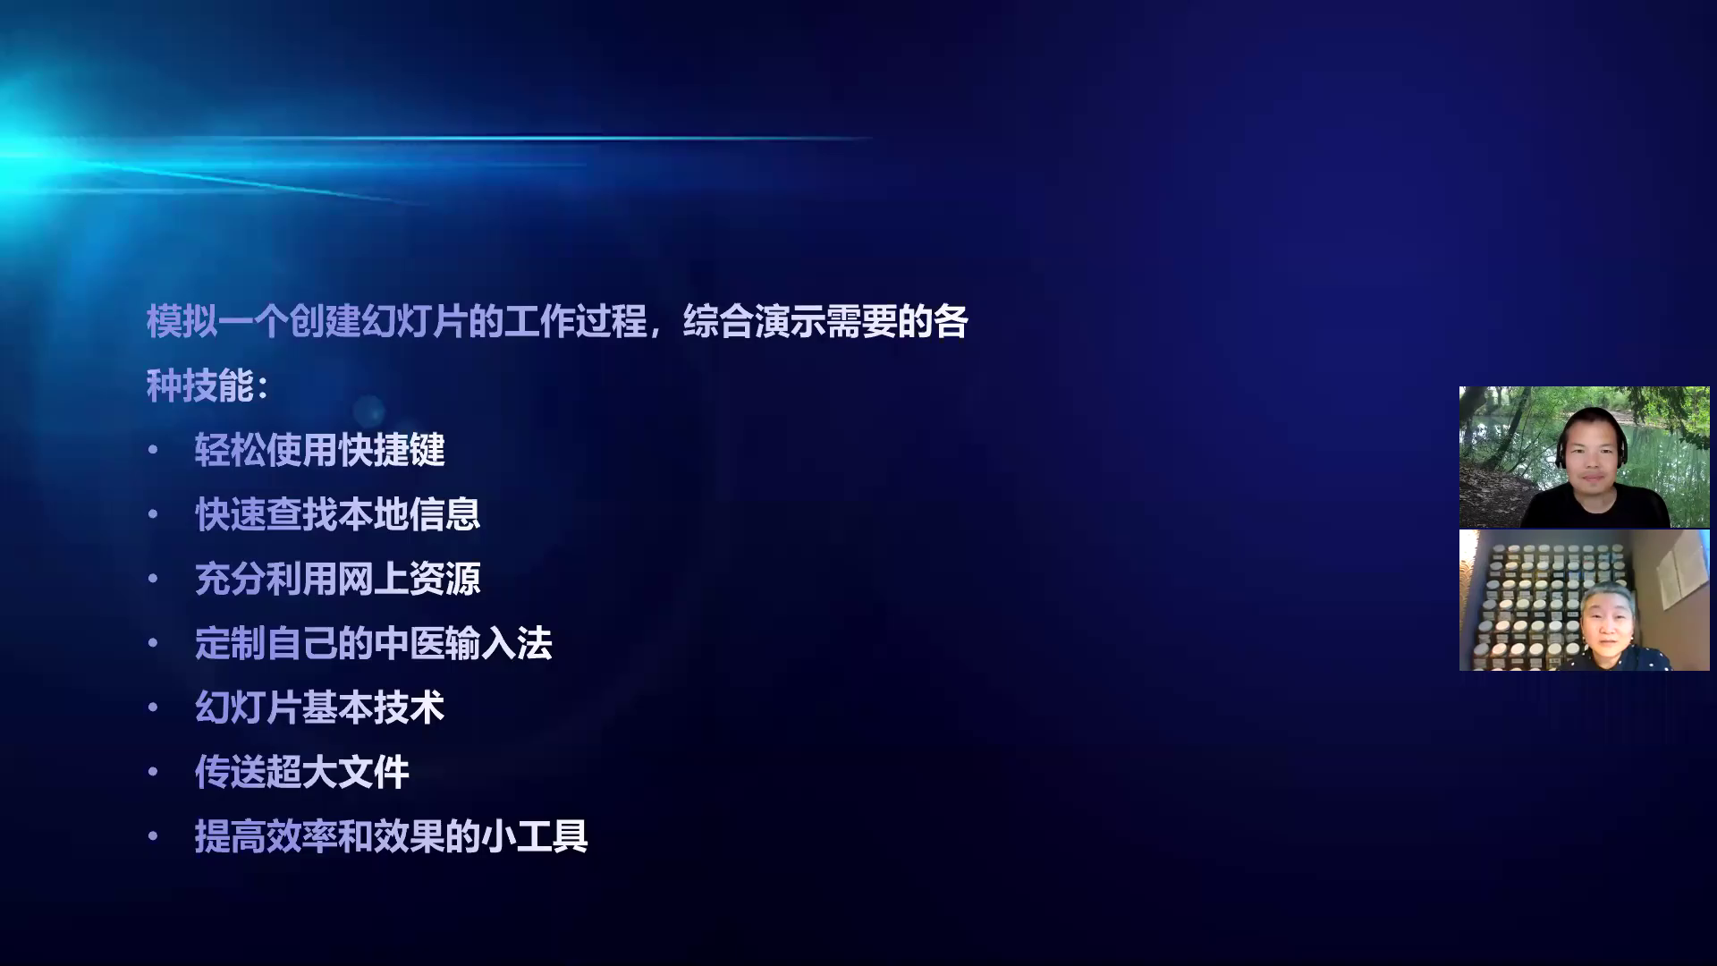
key(Right)
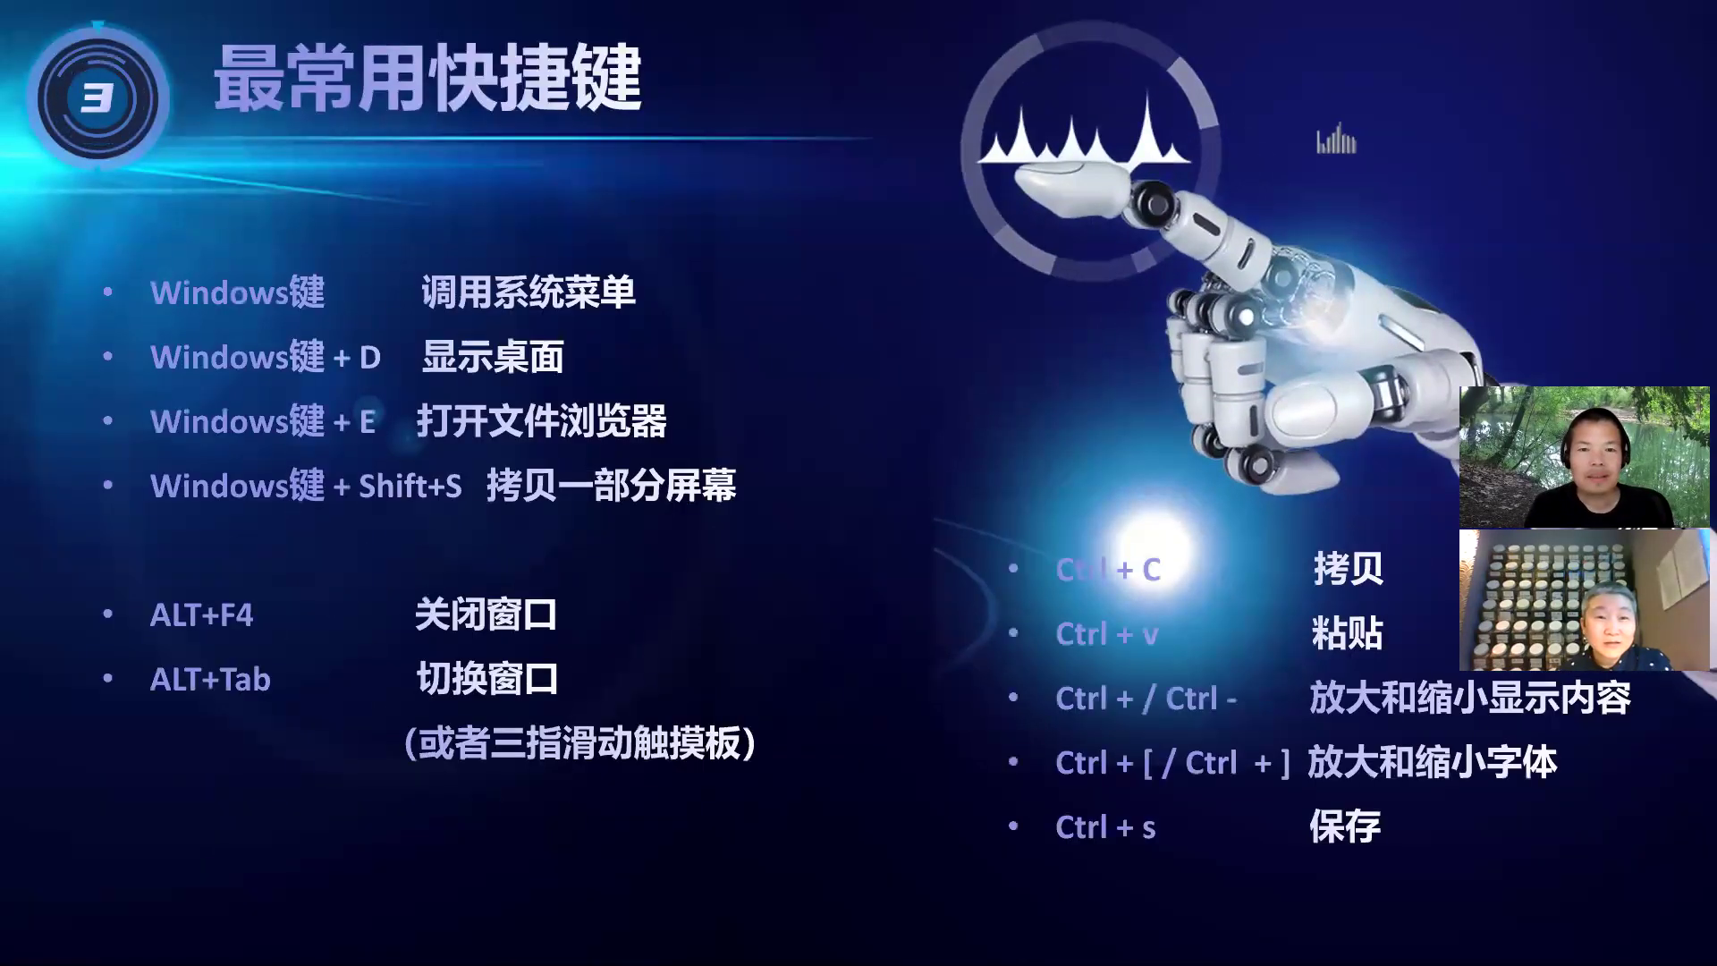
key(Right)
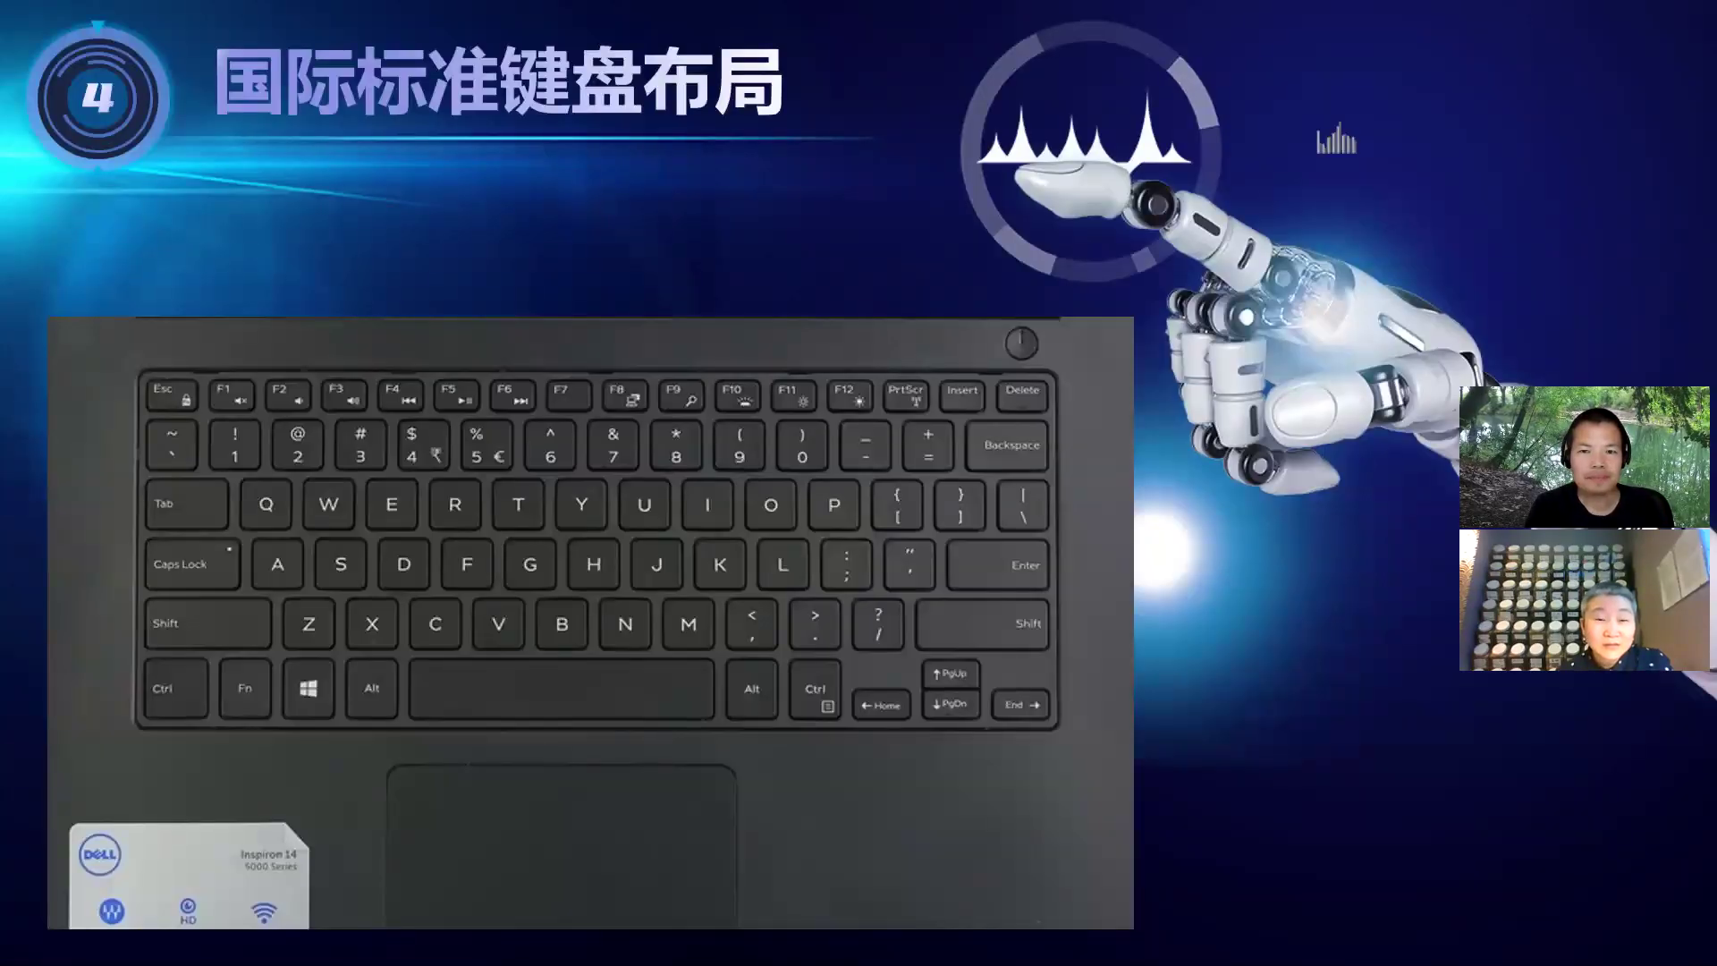
key(Right)
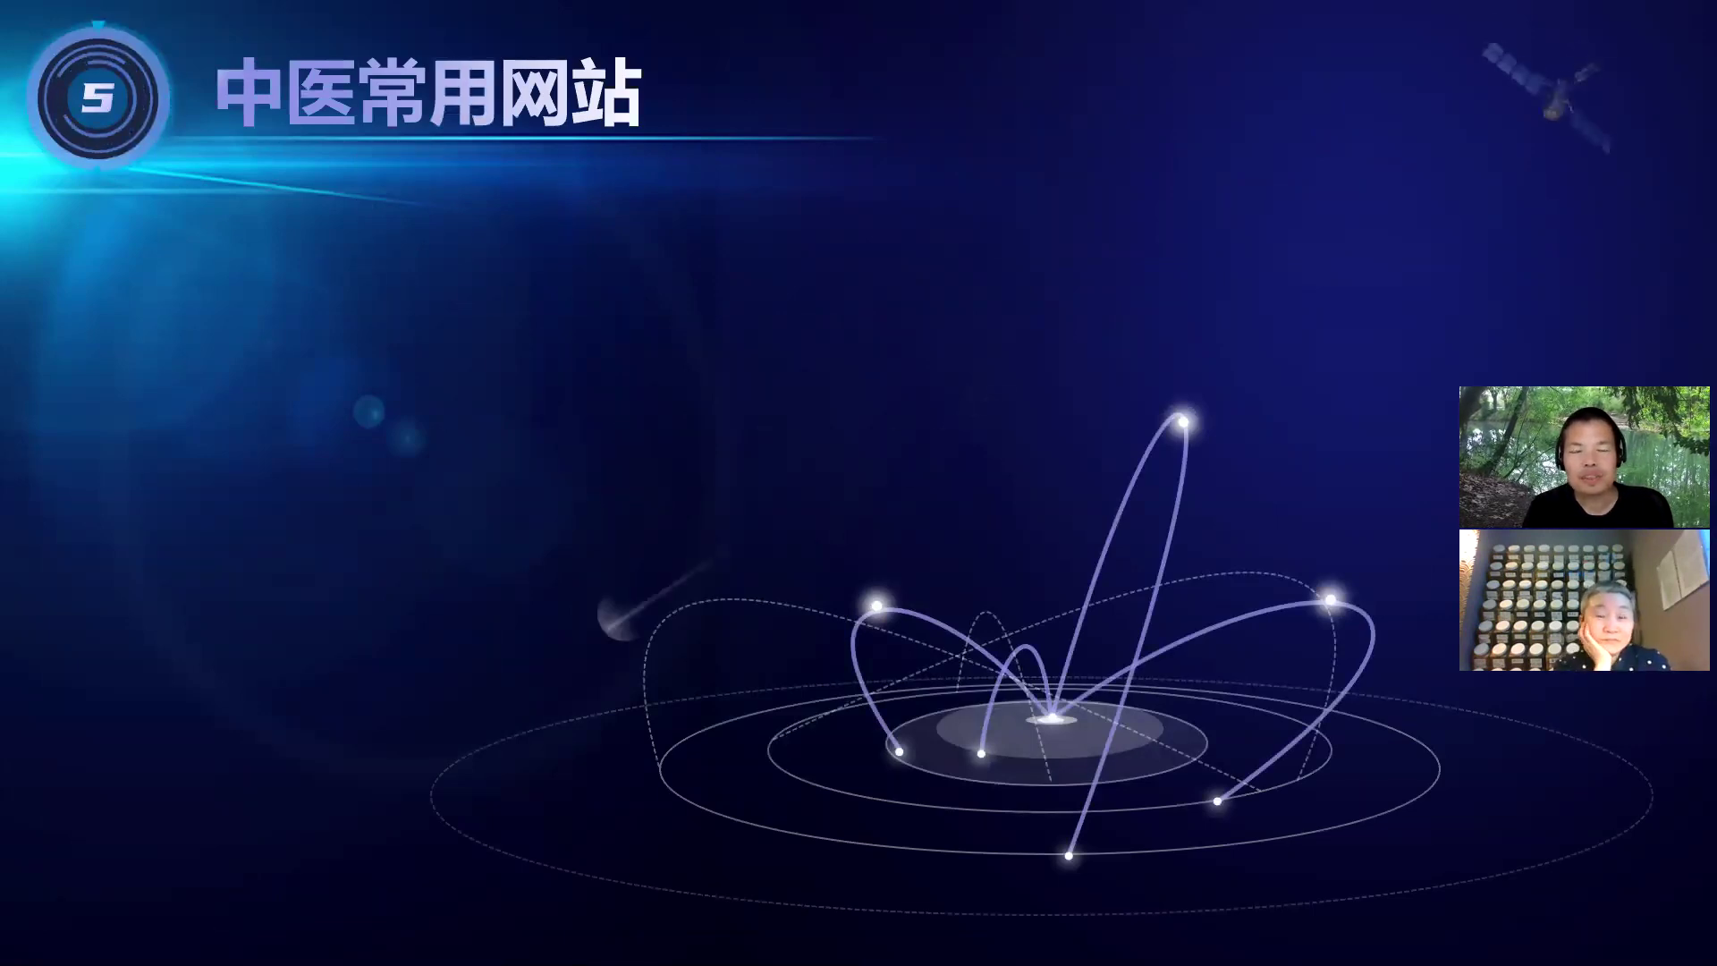
key(Right)
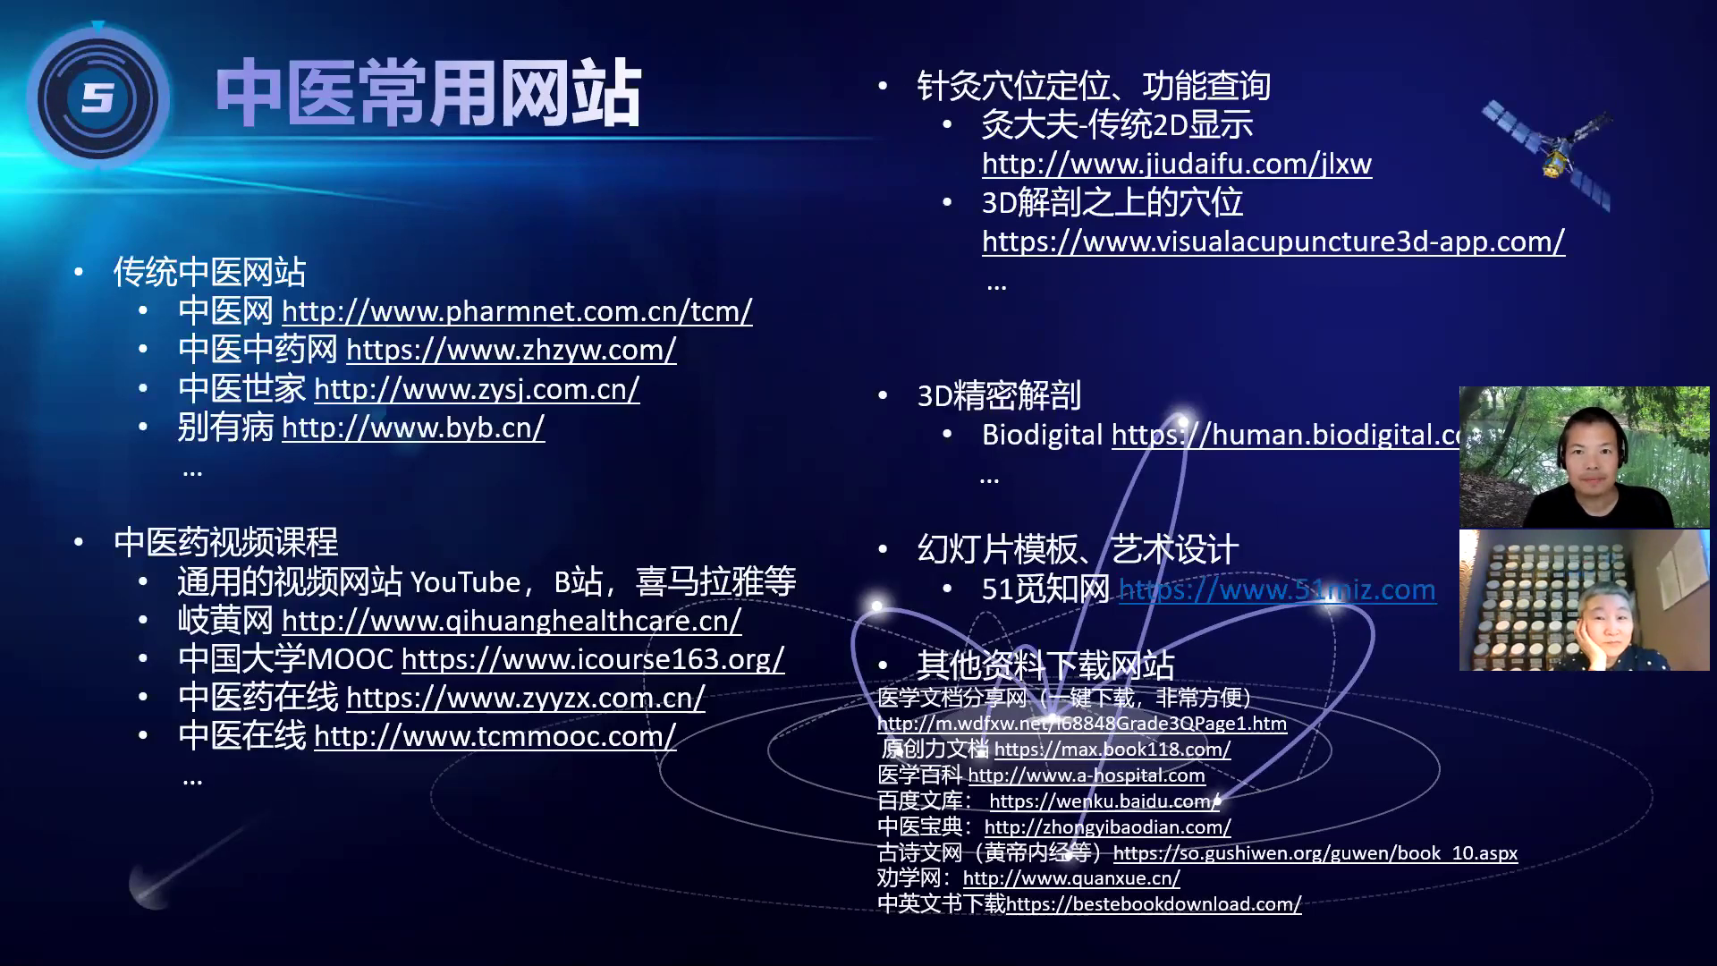